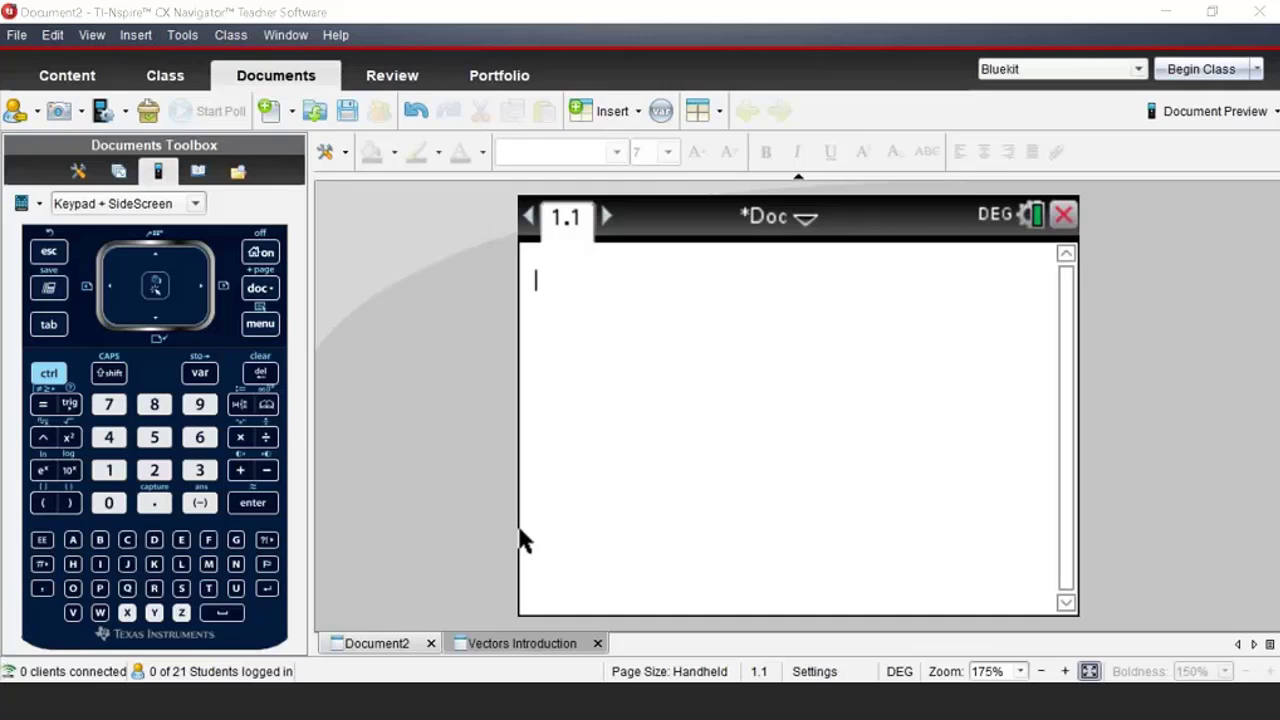
Step: Insert a 3-by-3 matrix on the calculator page using the m-by-n matrix template
click(266, 404)
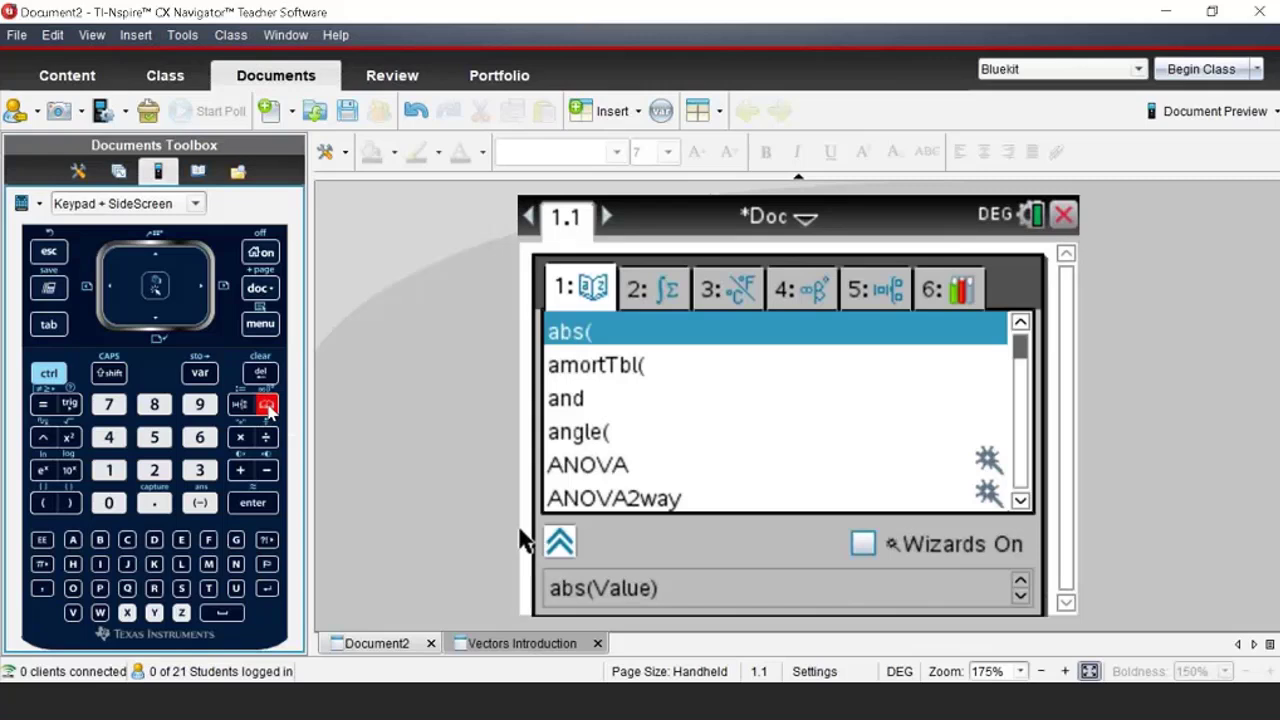
click(858, 292)
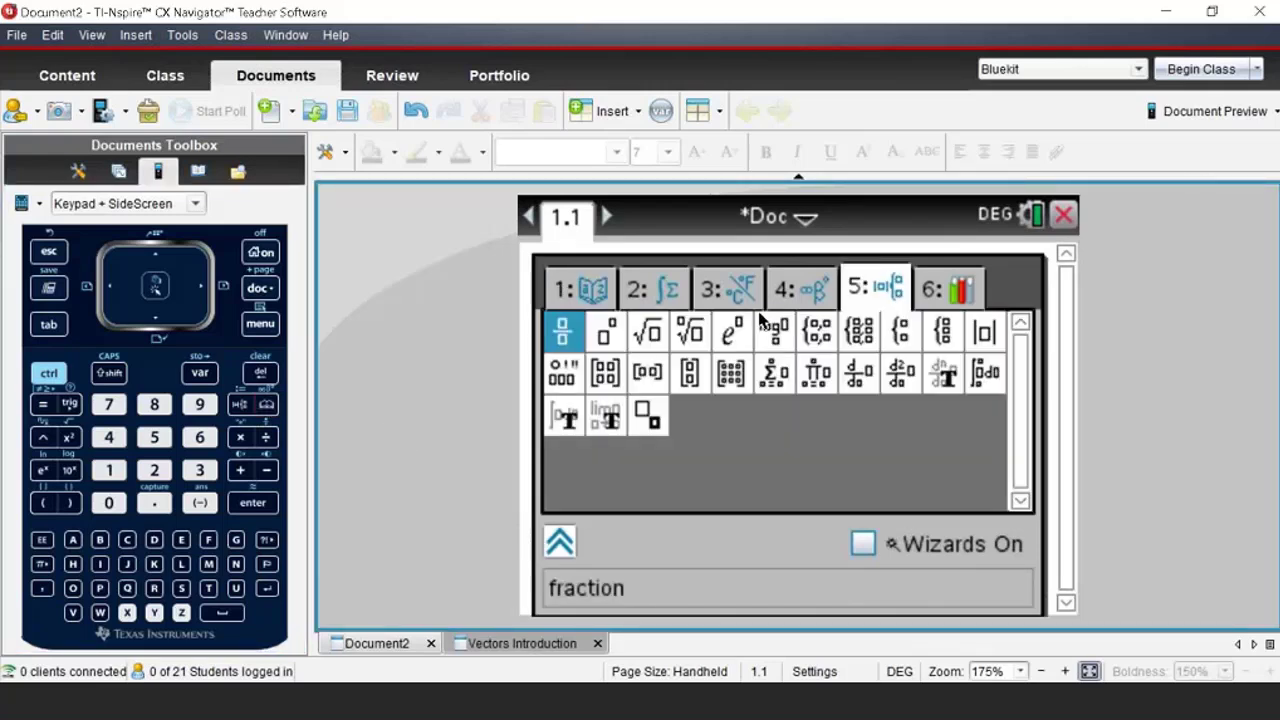
click(202, 288)
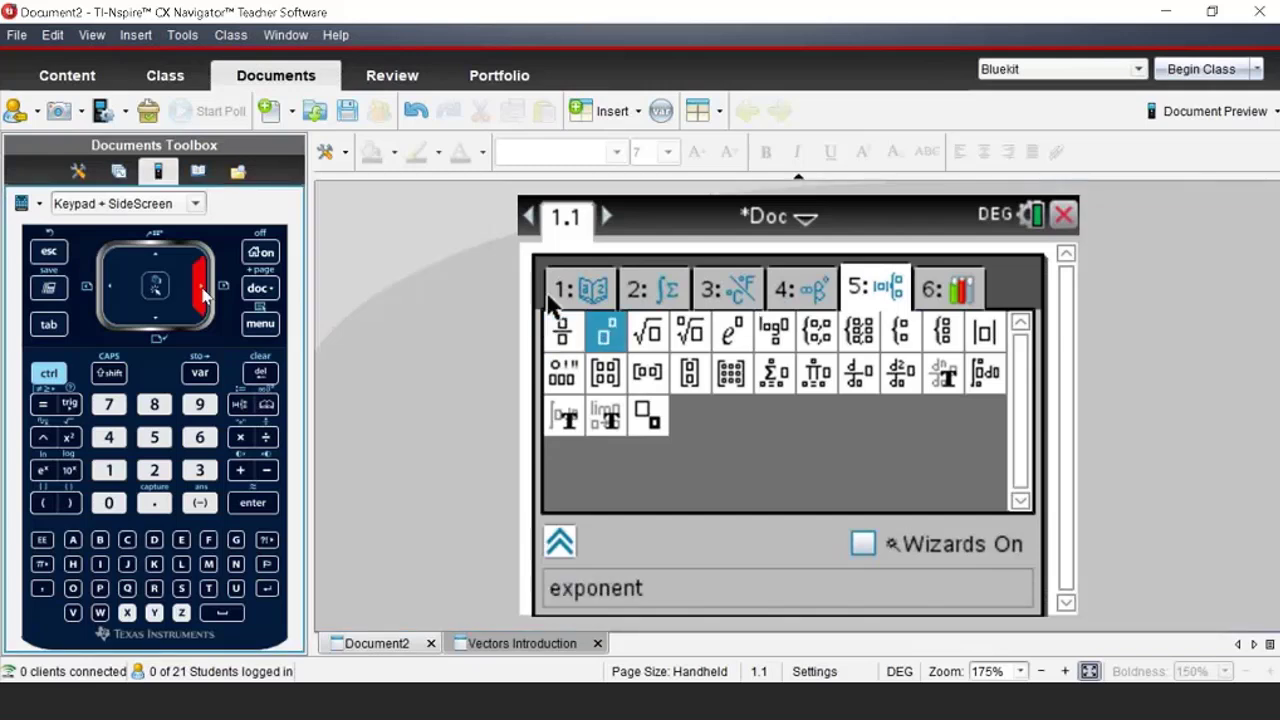
click(202, 288)
click(203, 288)
click(203, 288)
click(203, 288)
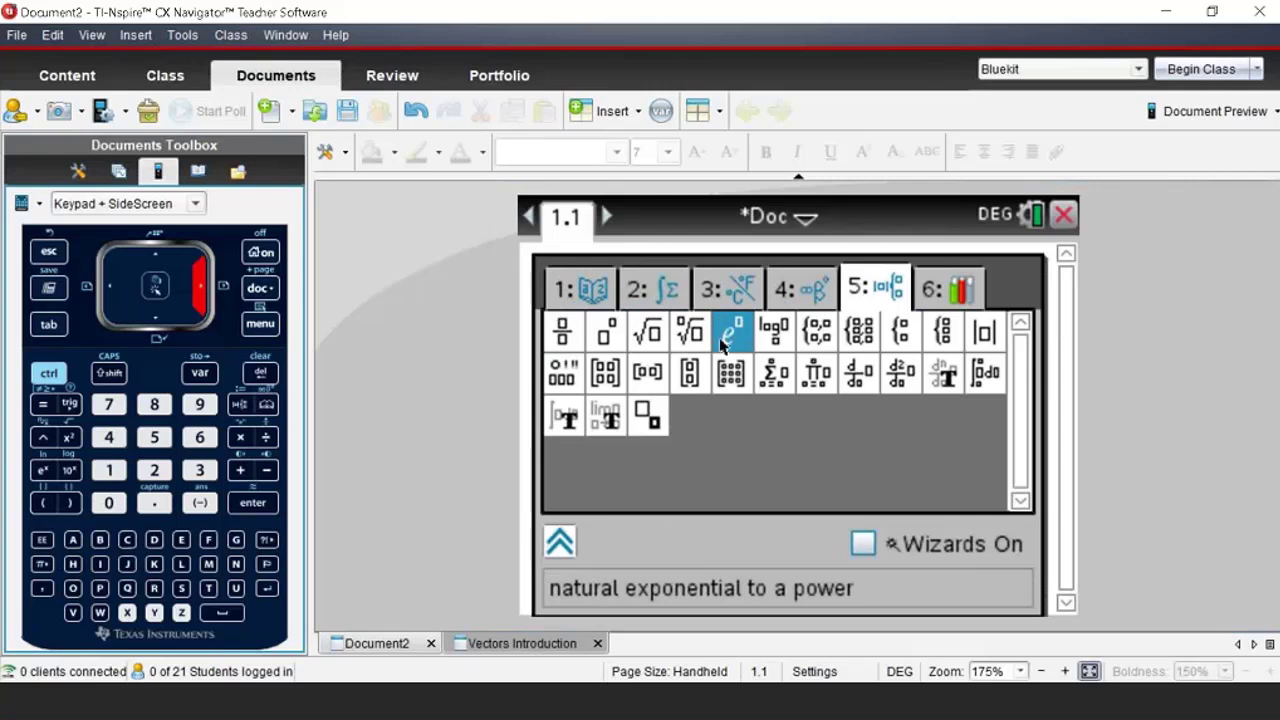
click(118, 290)
click(116, 290)
click(116, 290)
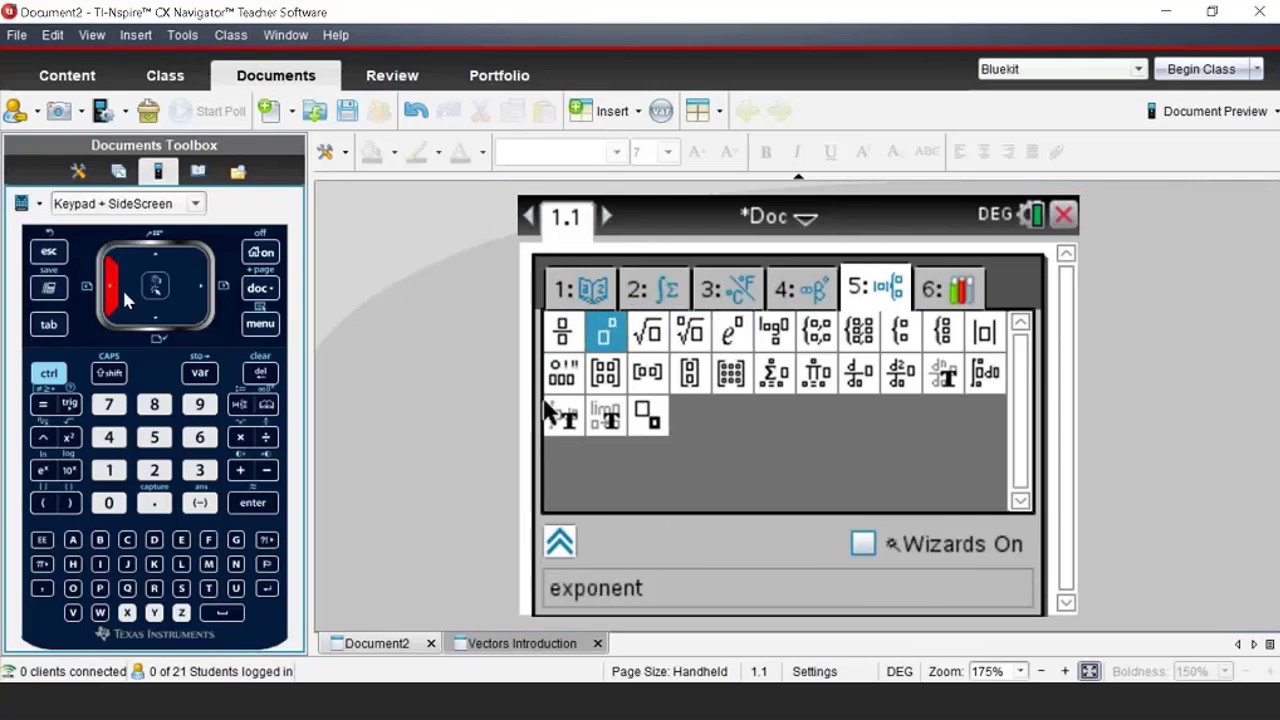
click(157, 320)
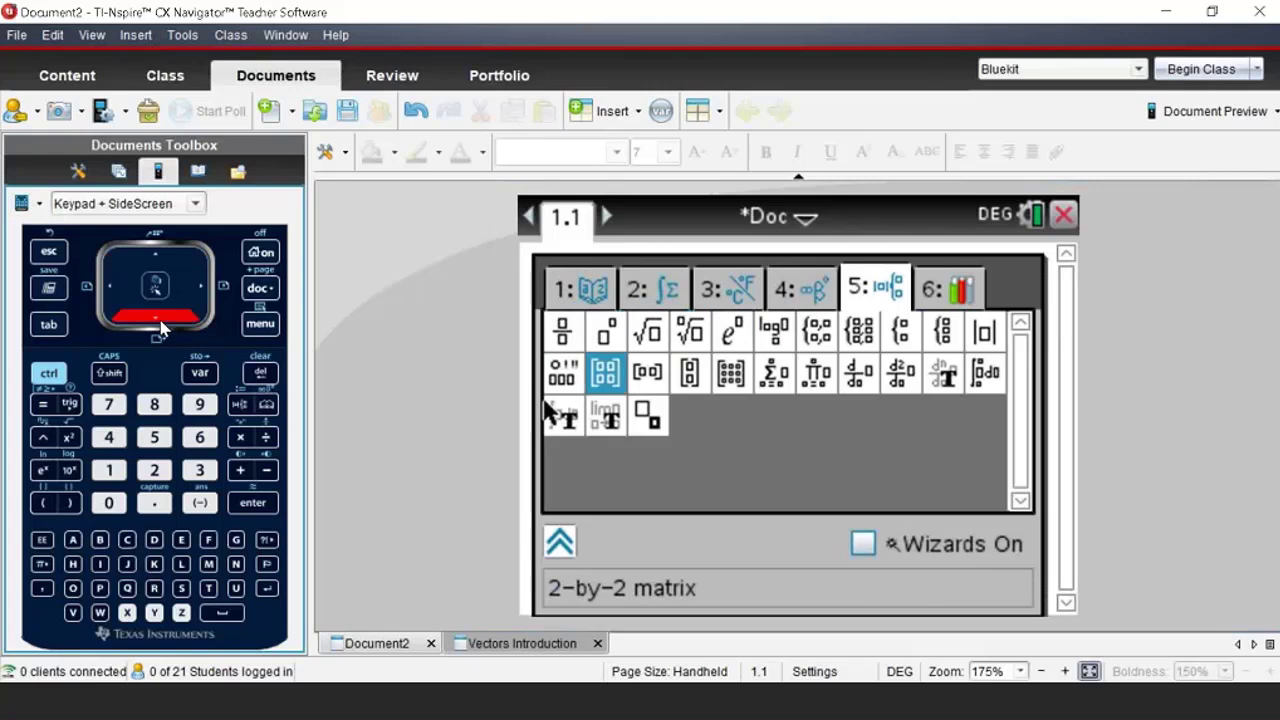
click(204, 290)
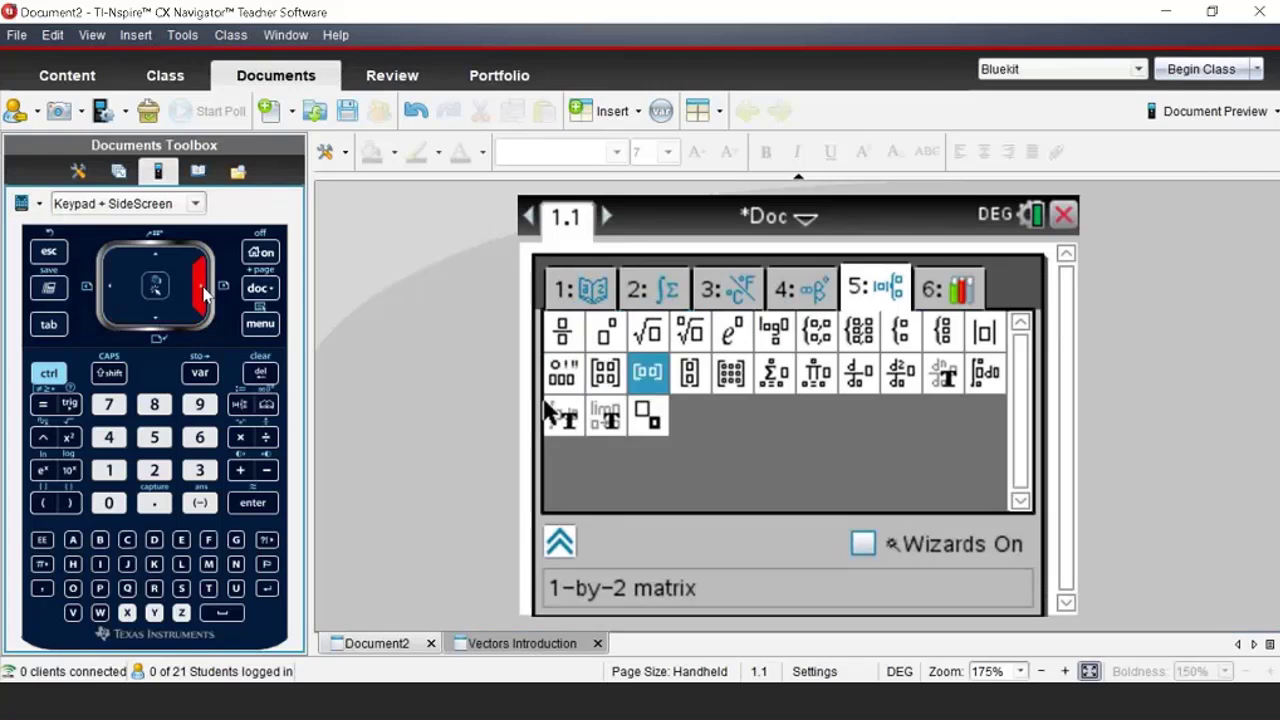
click(204, 290)
click(204, 290)
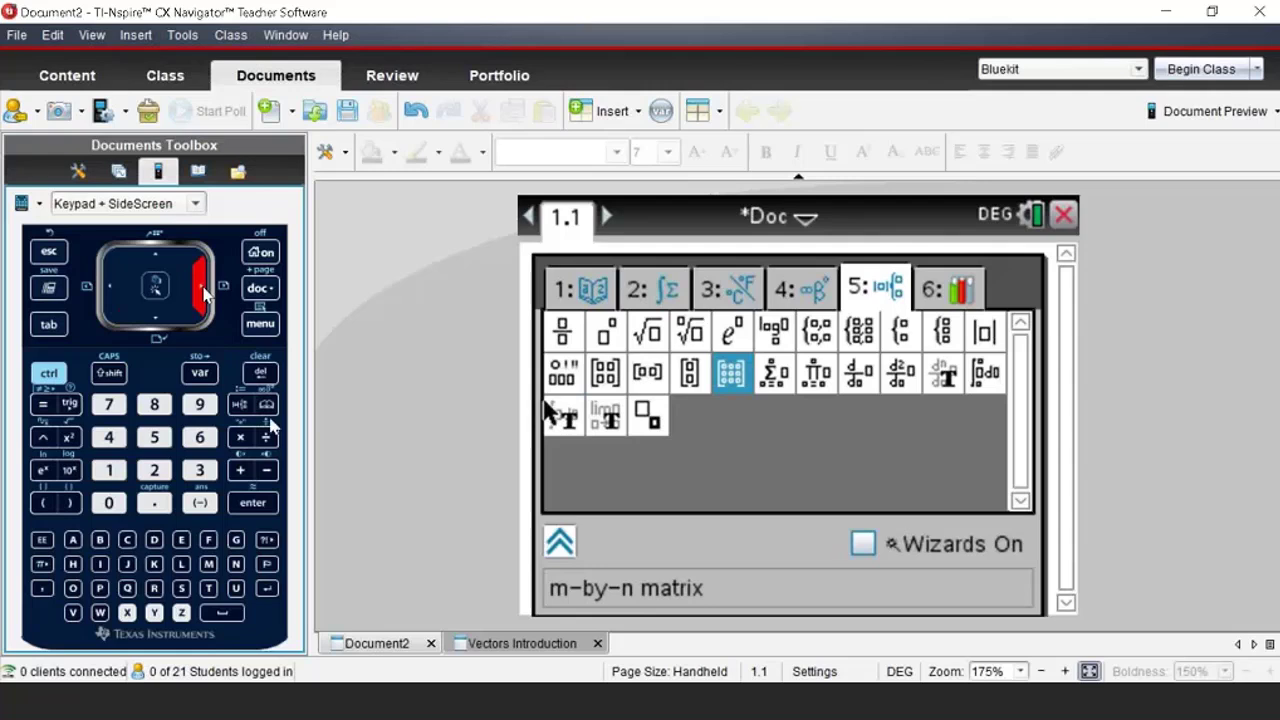
click(155, 290)
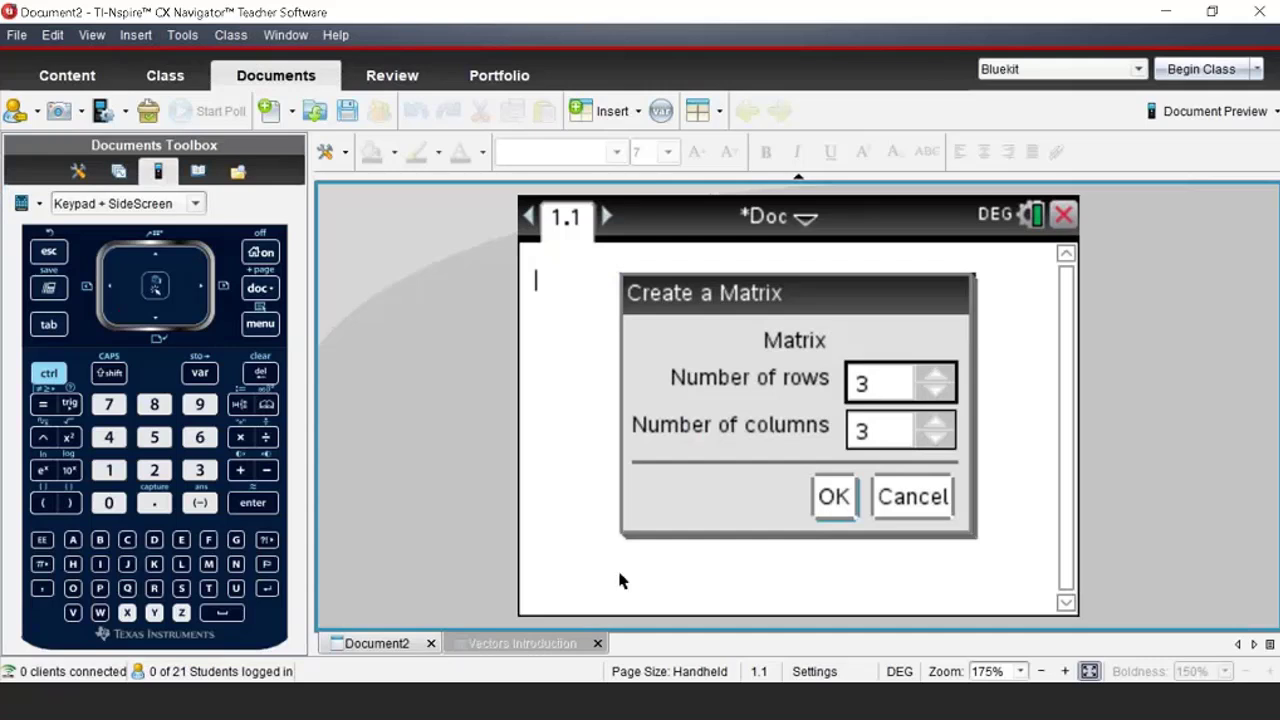
click(831, 495)
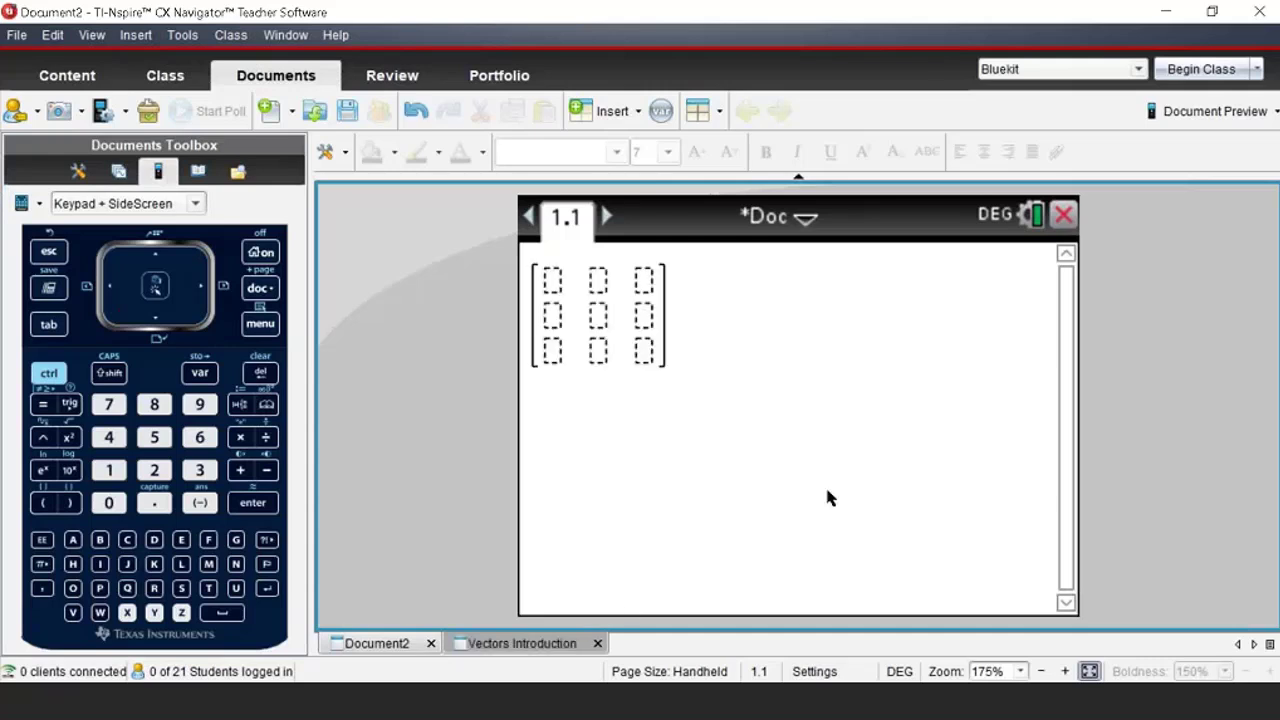
Step: Enter 7 and -3 as the first two entries of the matrix's first row, and clear the entry line
text(7)
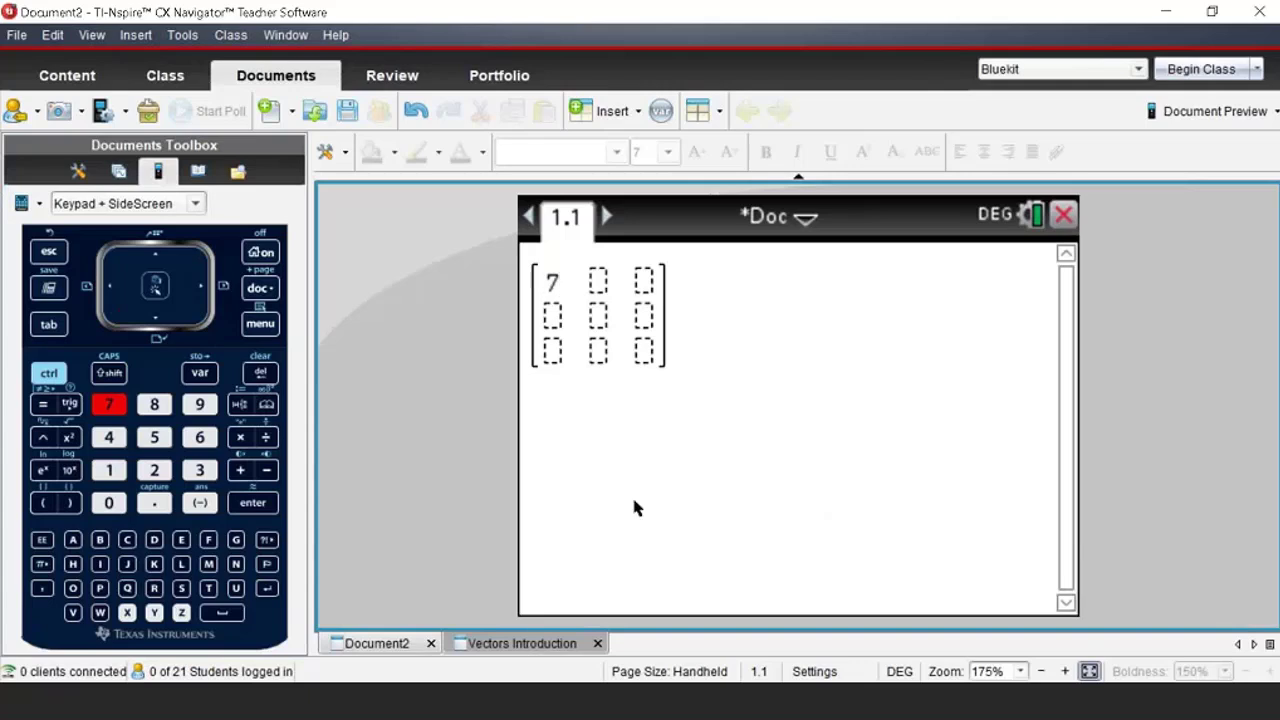
key(Tab)
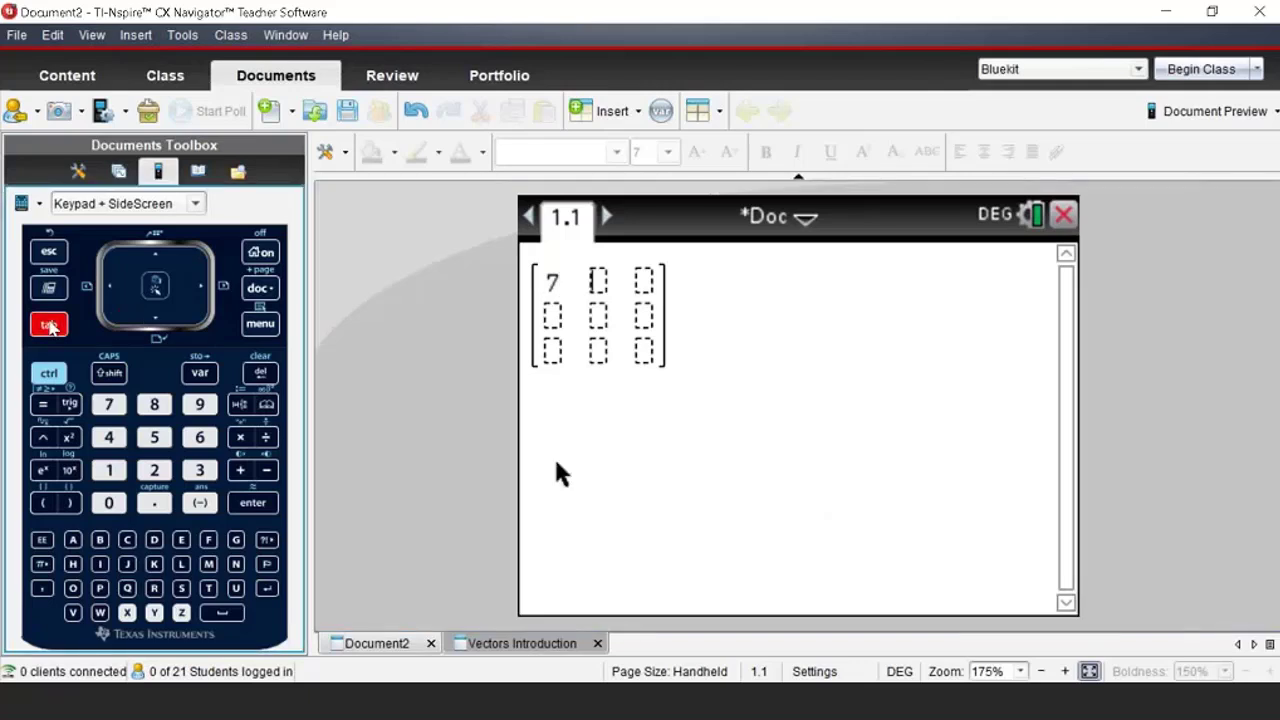
text(-3)
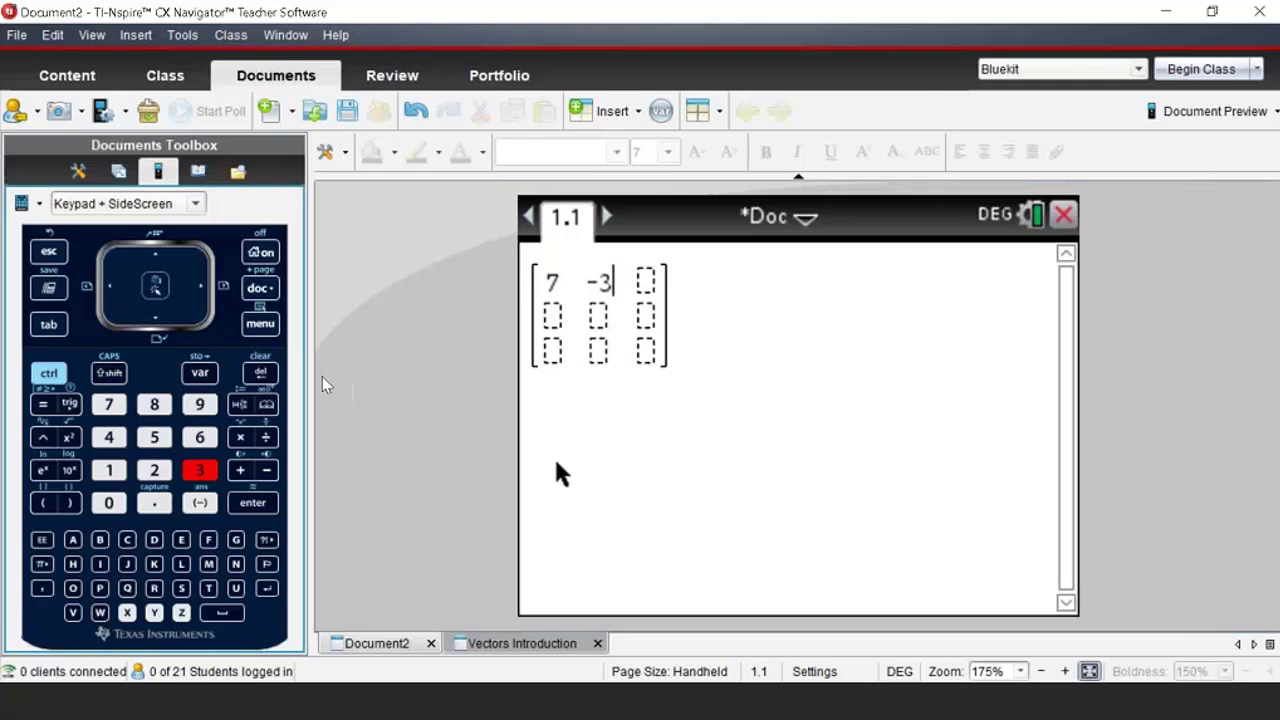
click(52, 374)
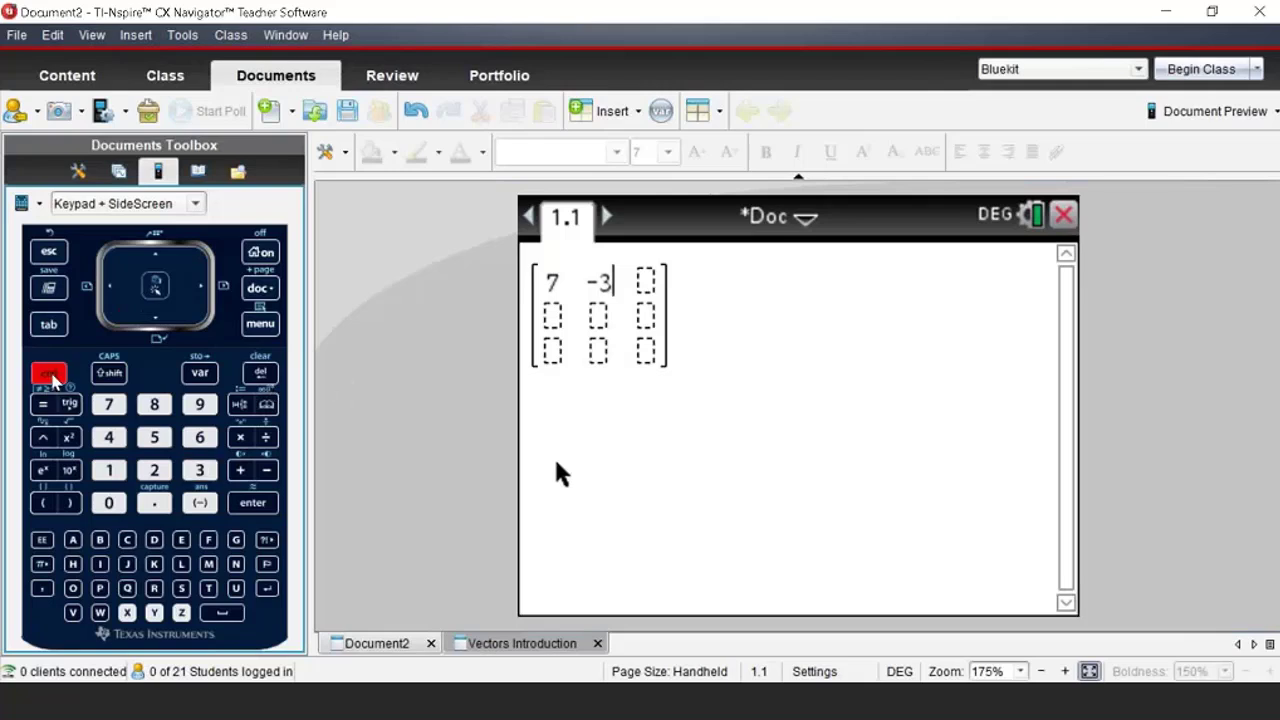
click(261, 375)
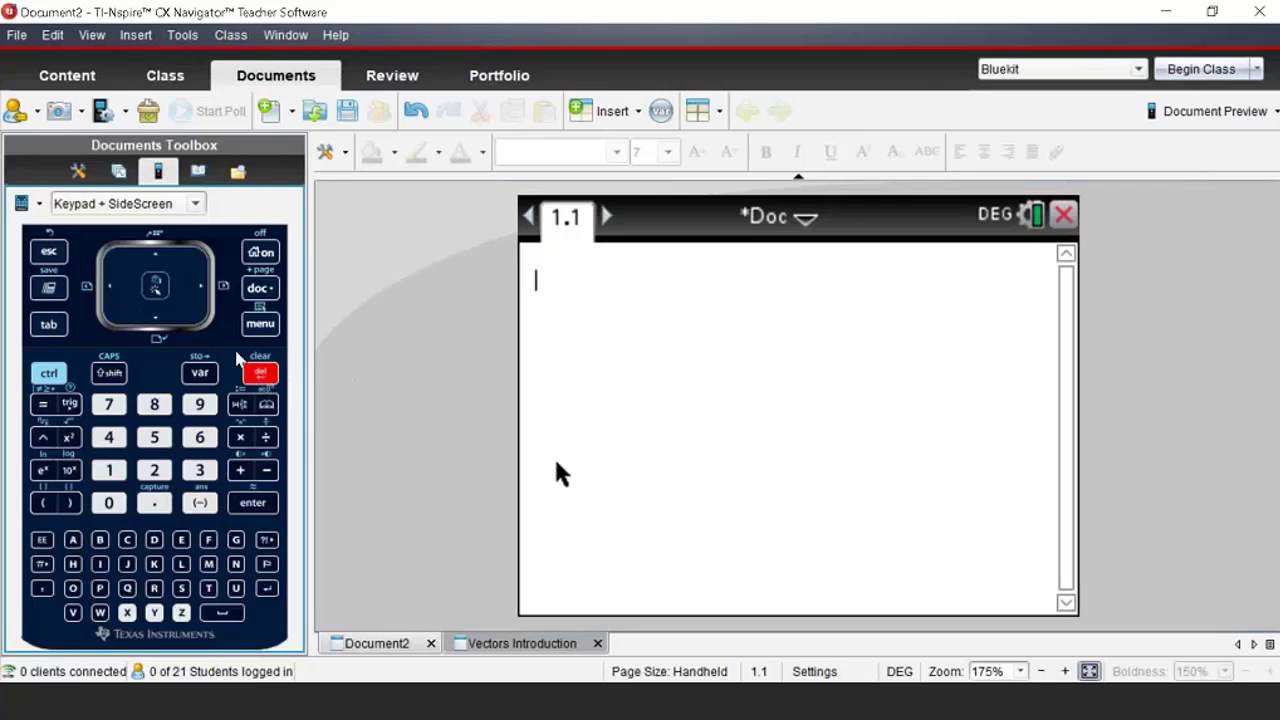
Step: Insert a matrix with 1 row and 3 columns using the m-by-n matrix template
click(267, 406)
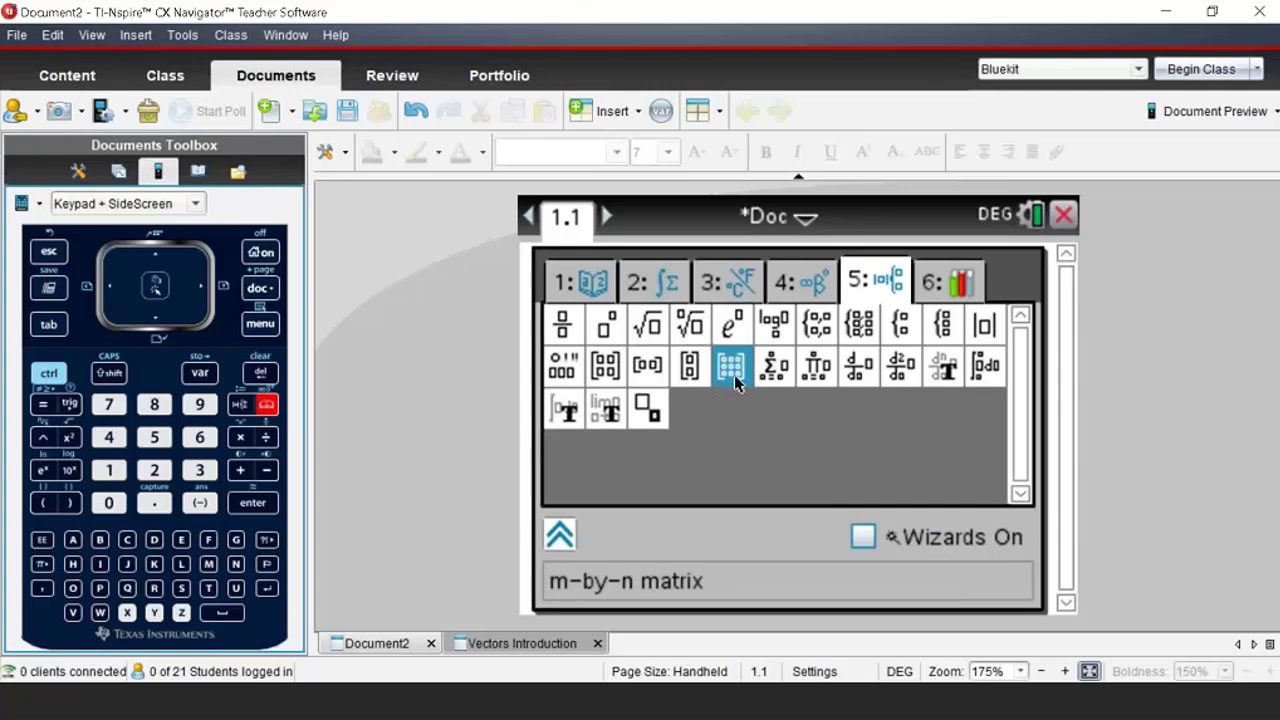
click(262, 507)
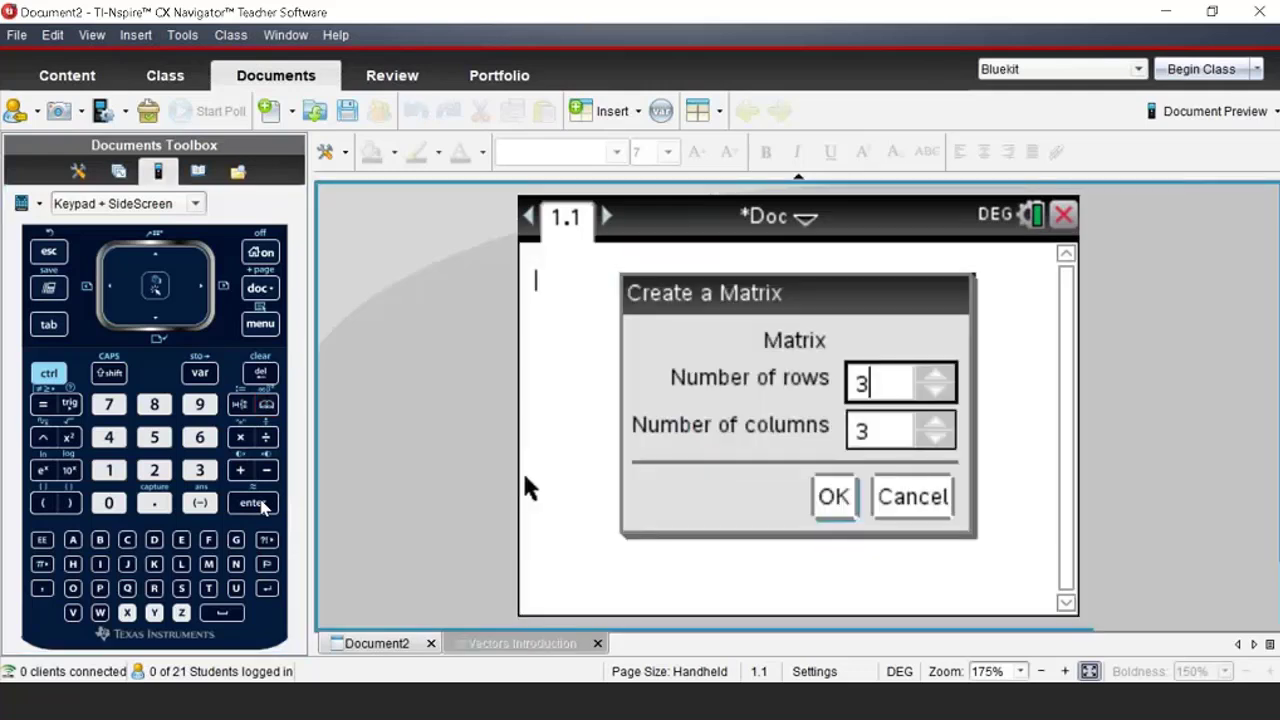
click(156, 316)
click(156, 258)
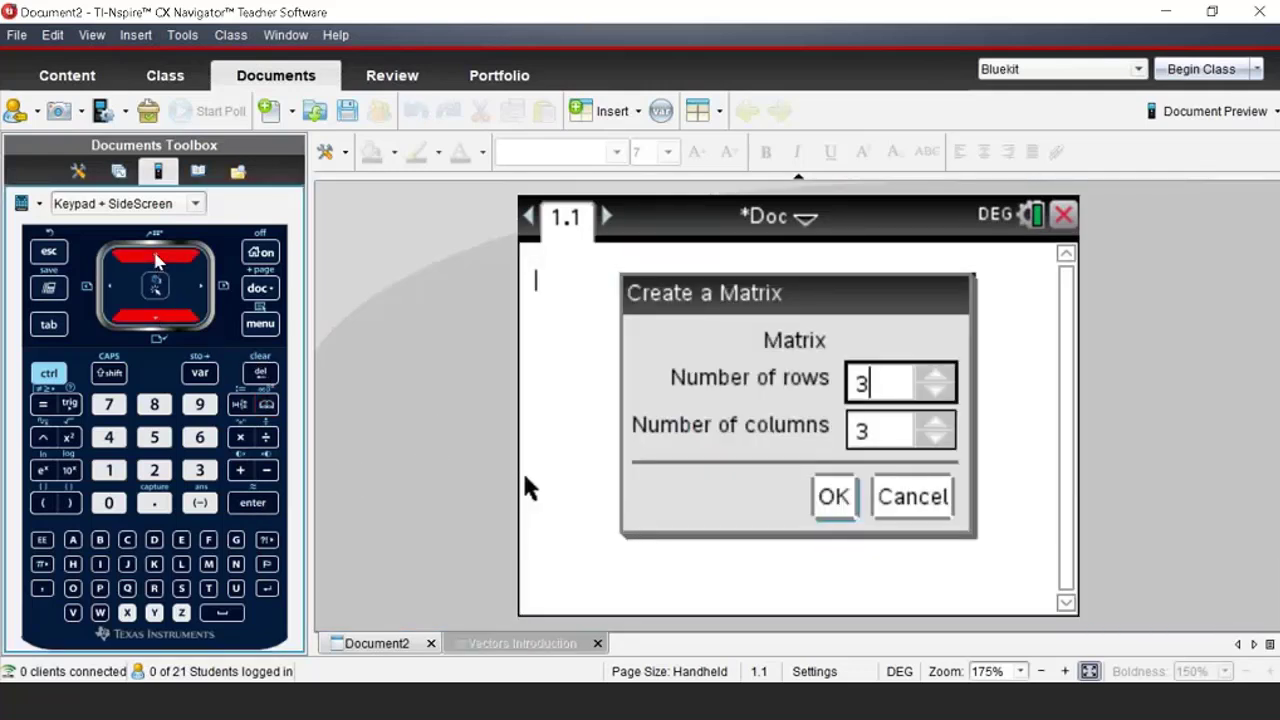
text(1)
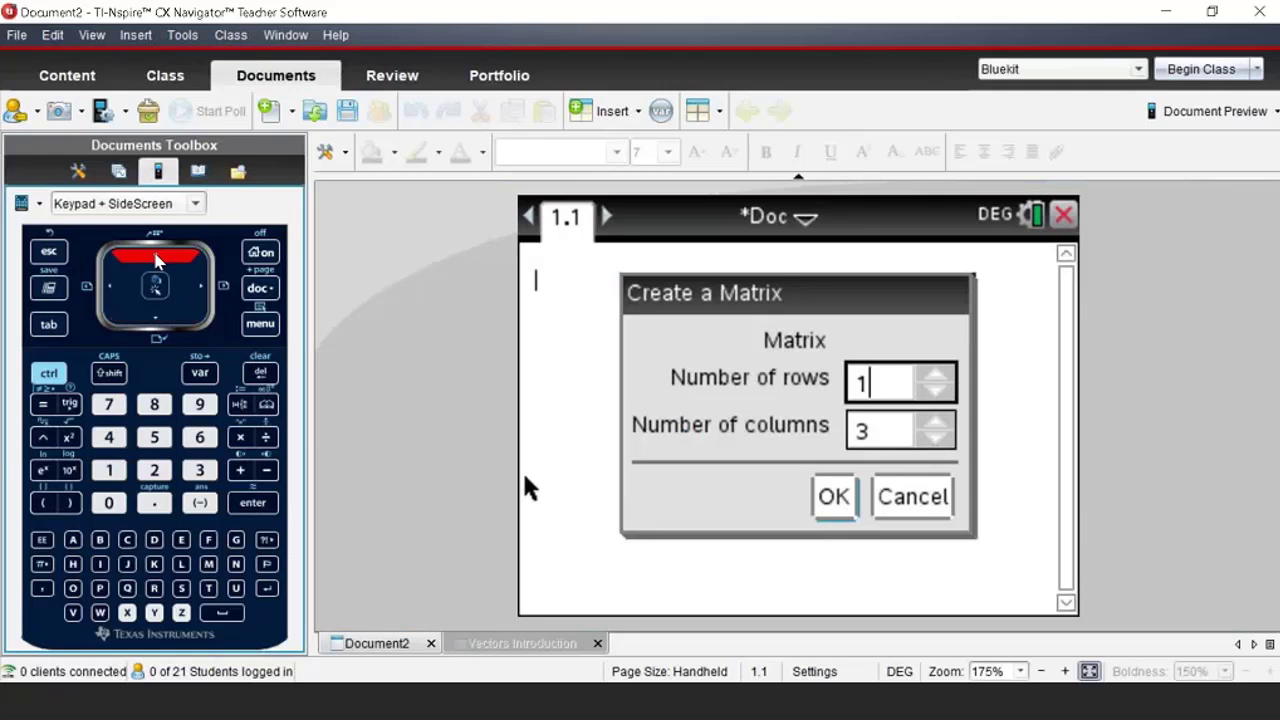
key(Tab)
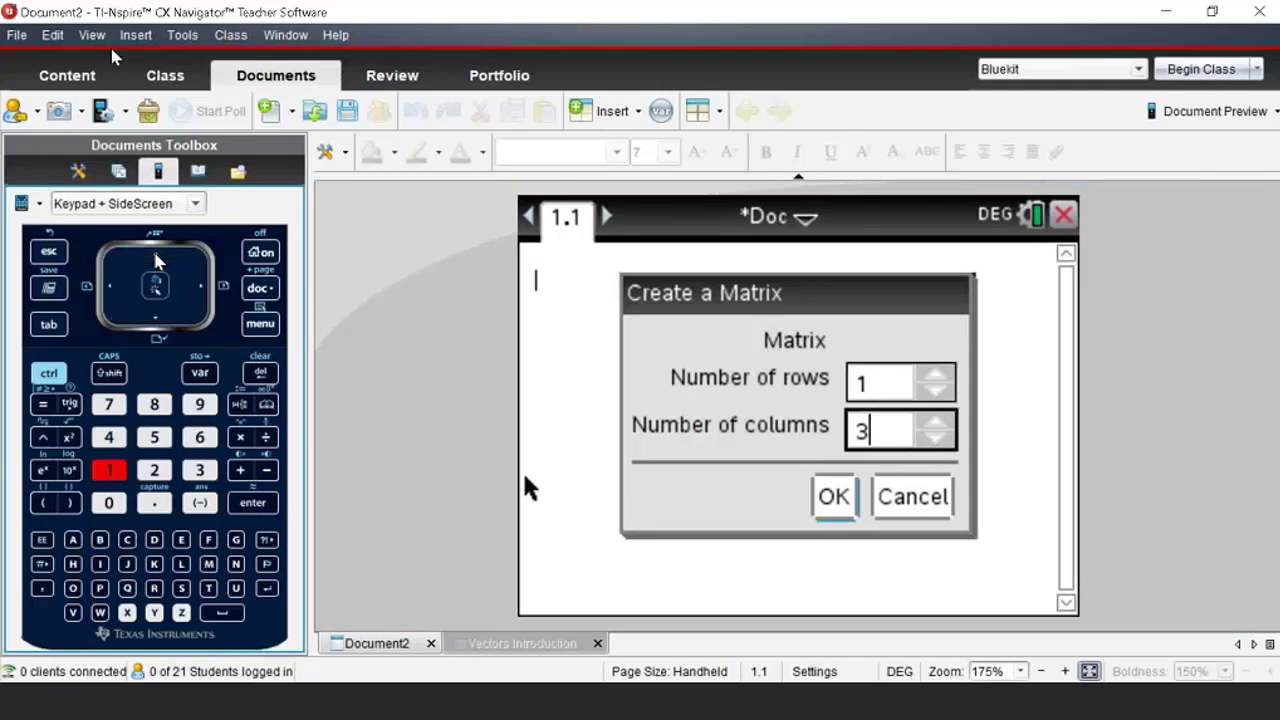
click(829, 494)
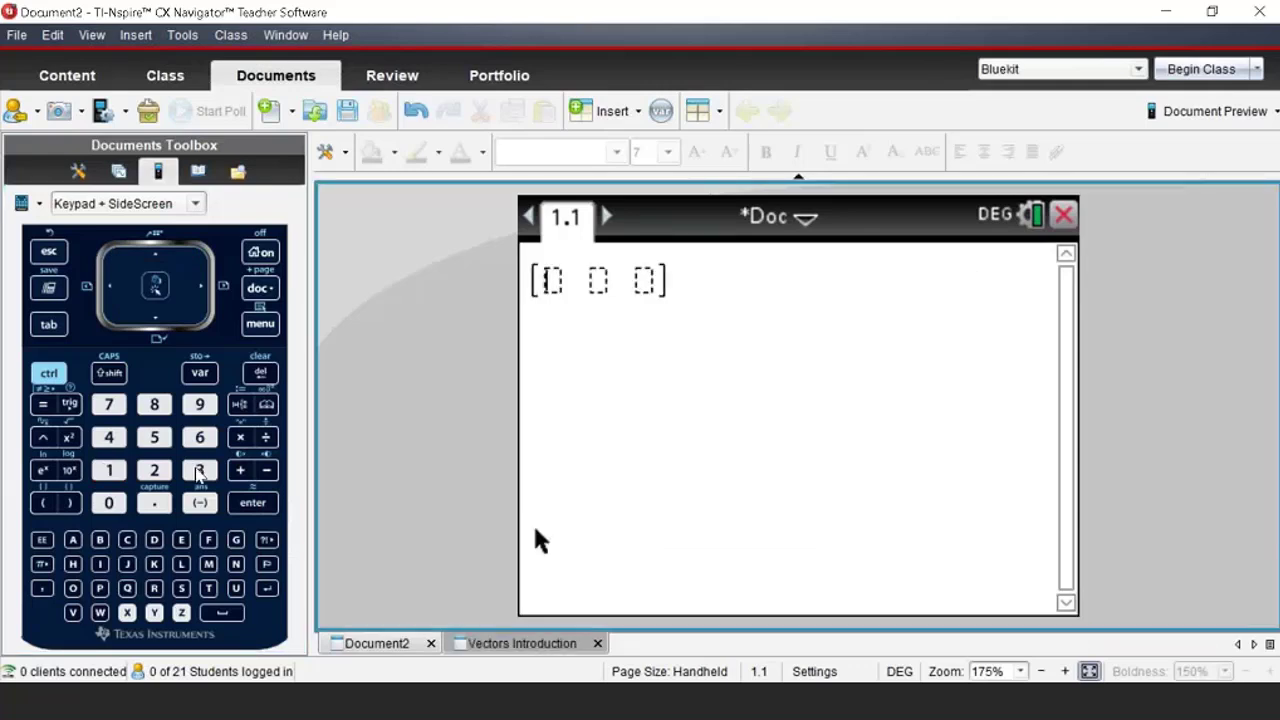
Step: Fill the row matrix with 3, 2 and 5, leaving the cursor after its closing bracket
text(3)
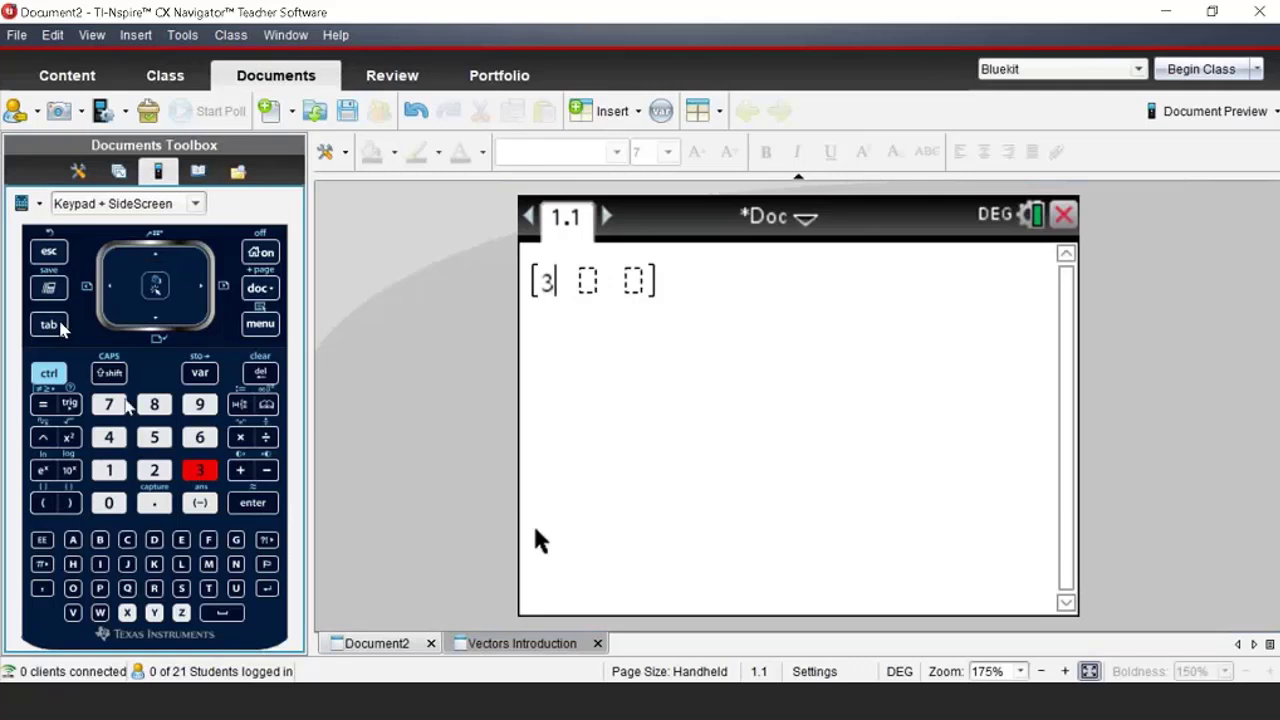
key(Tab)
text(2)
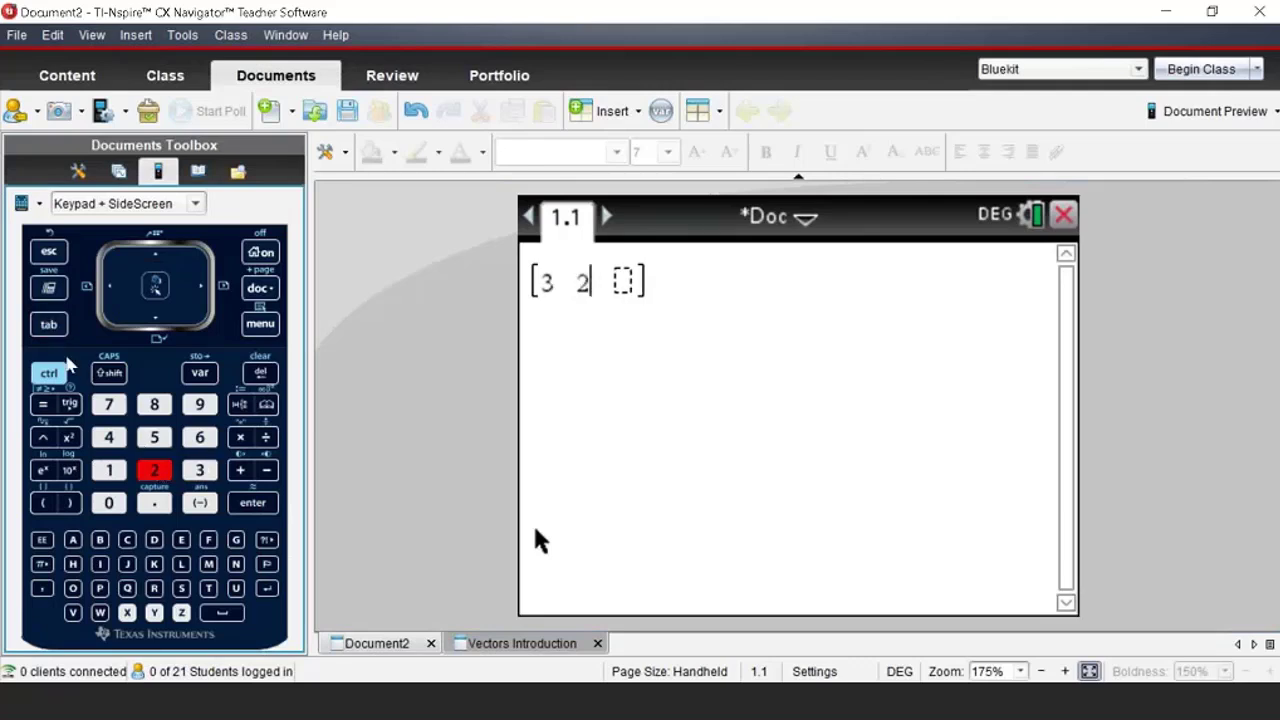
key(Tab)
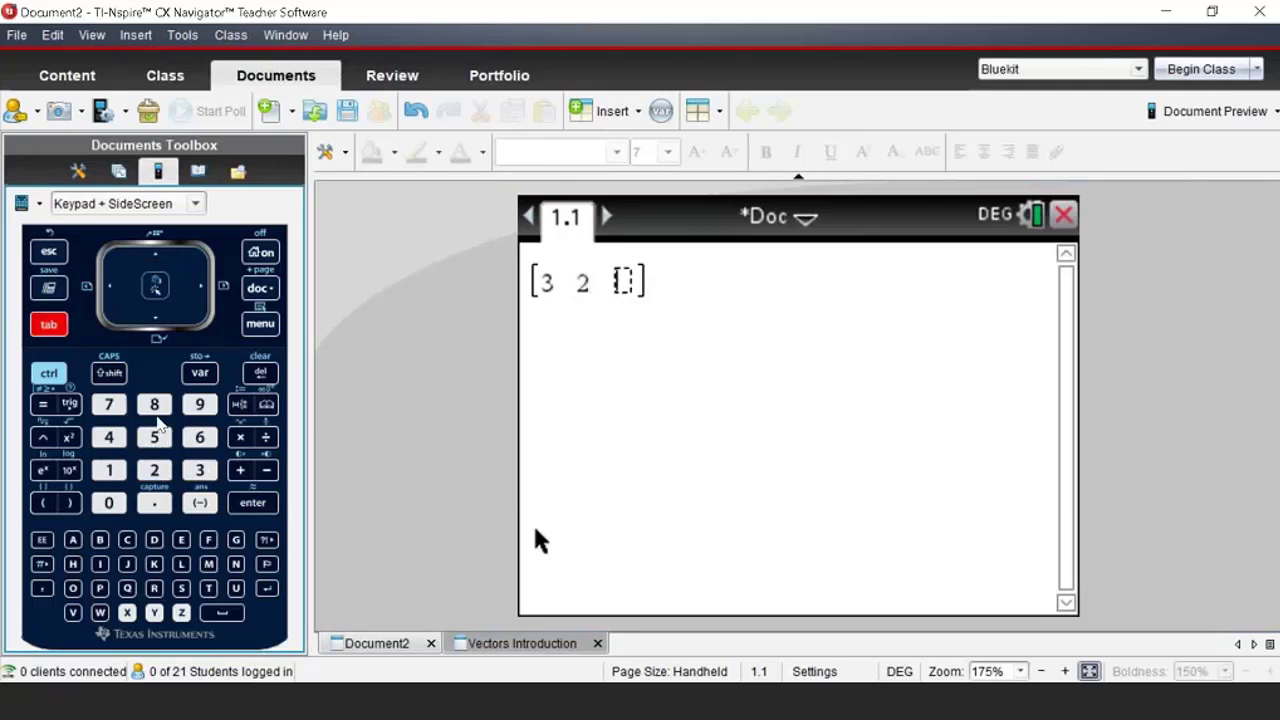
text(5)
key(Right)
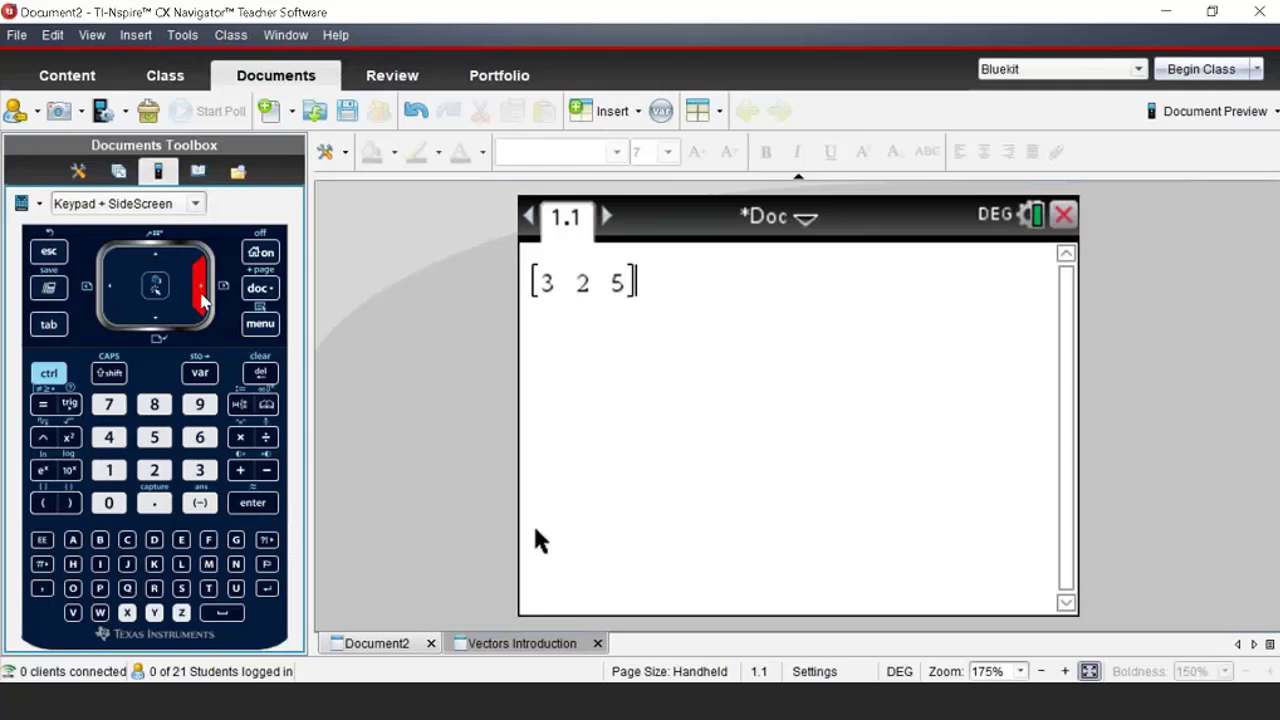
Step: Store the row vector [3 2 5] in the variable a and evaluate the line
click(50, 373)
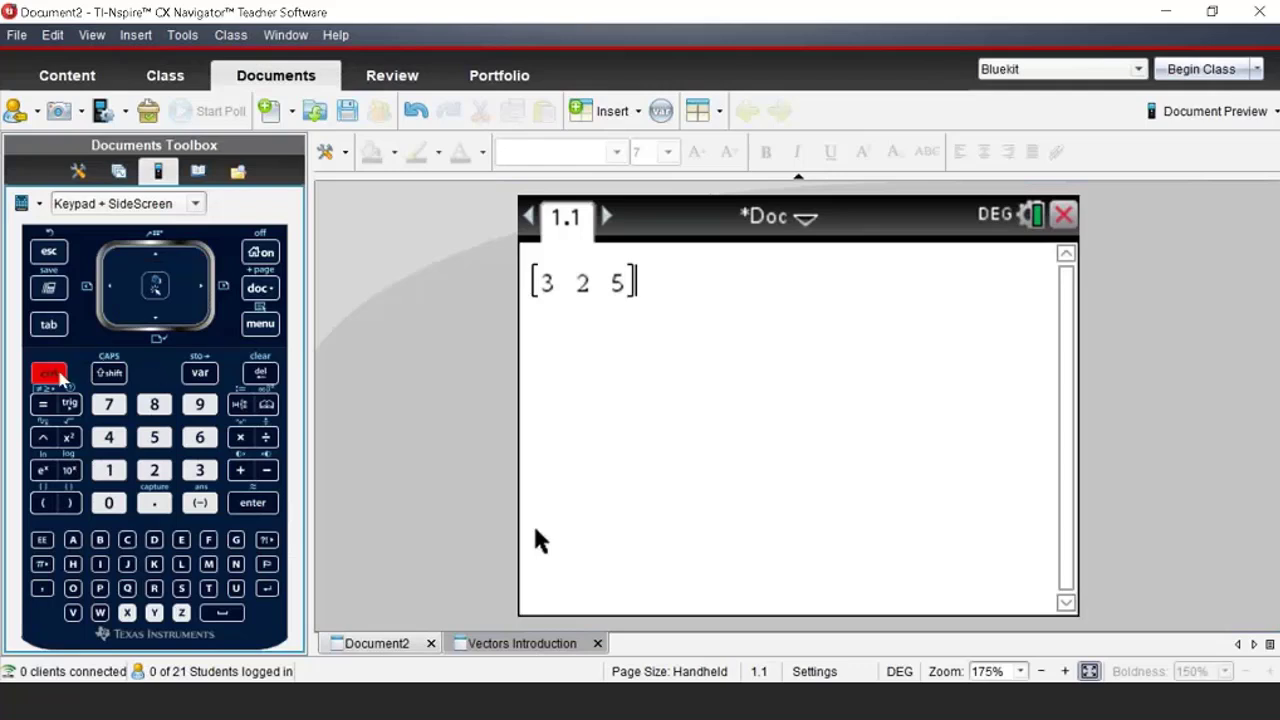
click(200, 373)
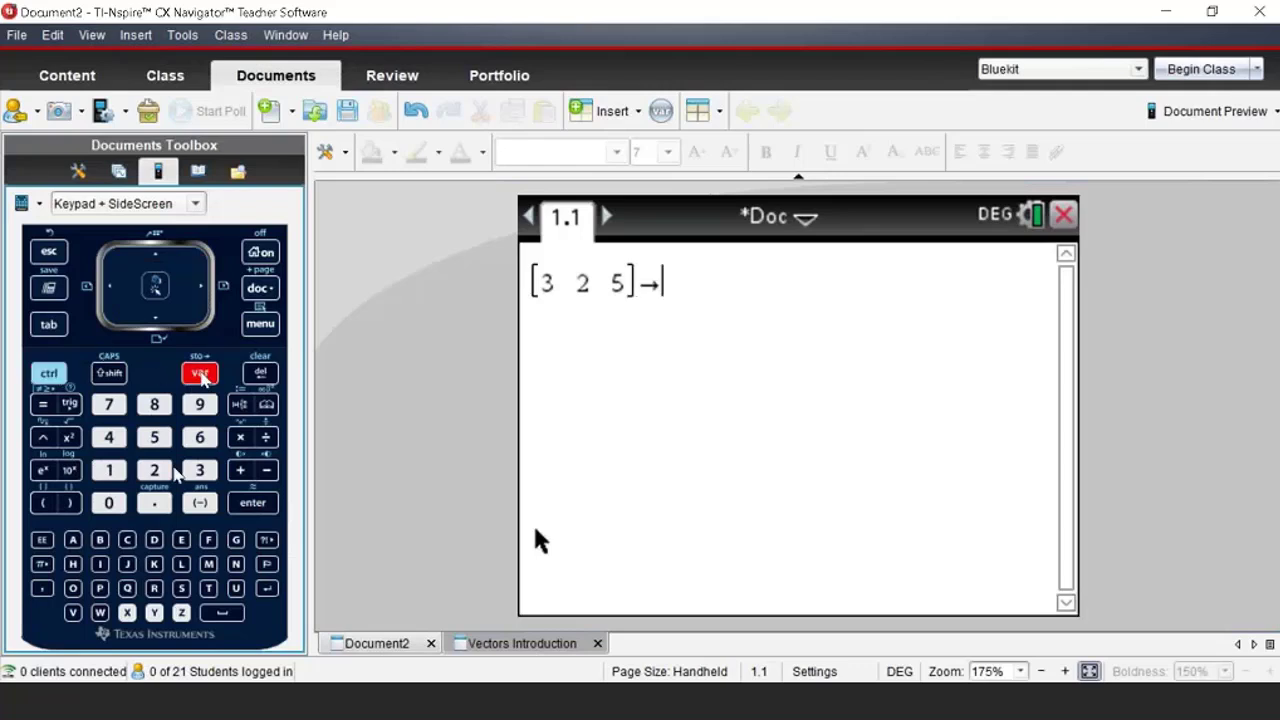
click(75, 541)
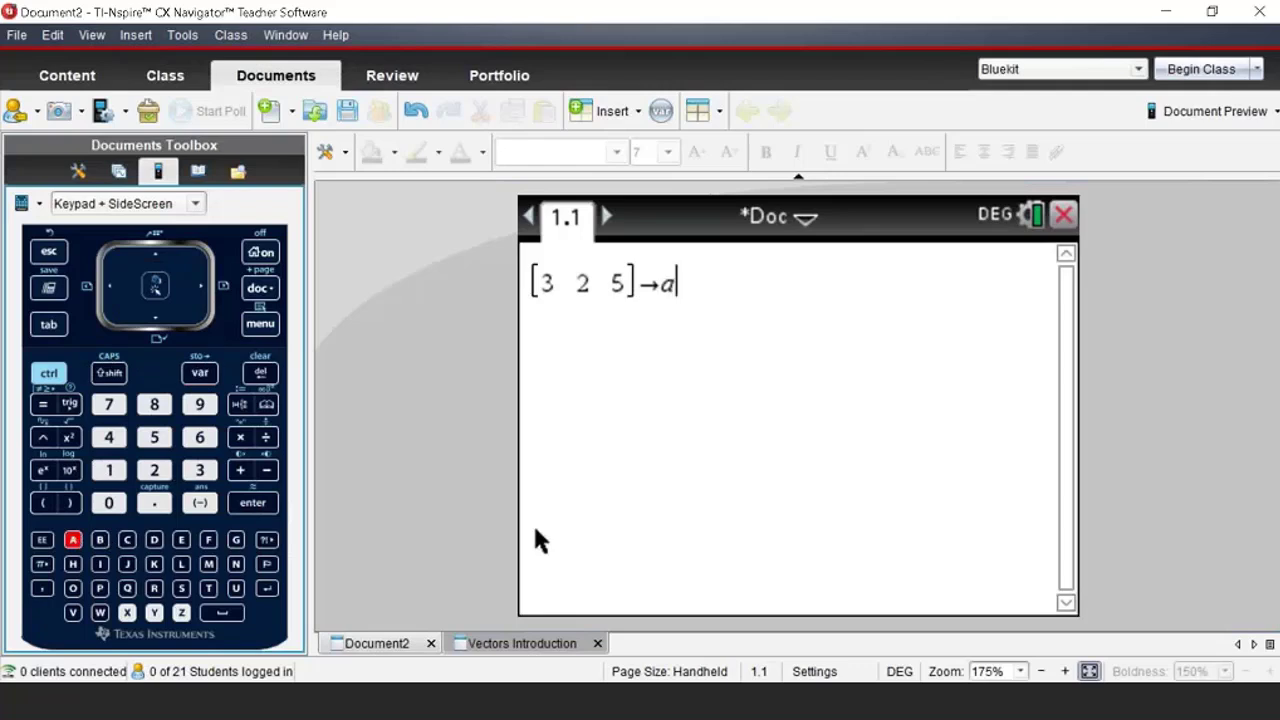
click(252, 503)
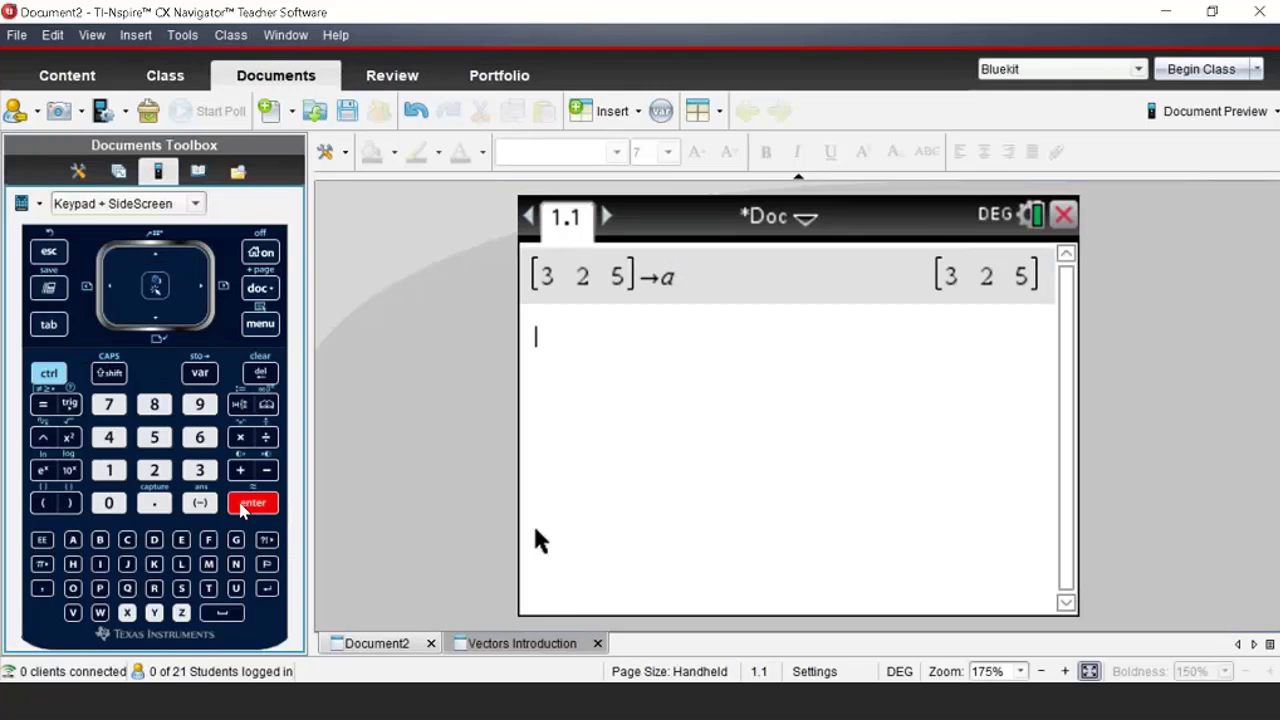
Step: Insert a matrix with 1 row and 3 columns on the empty entry line using the Create a Matrix command
click(262, 326)
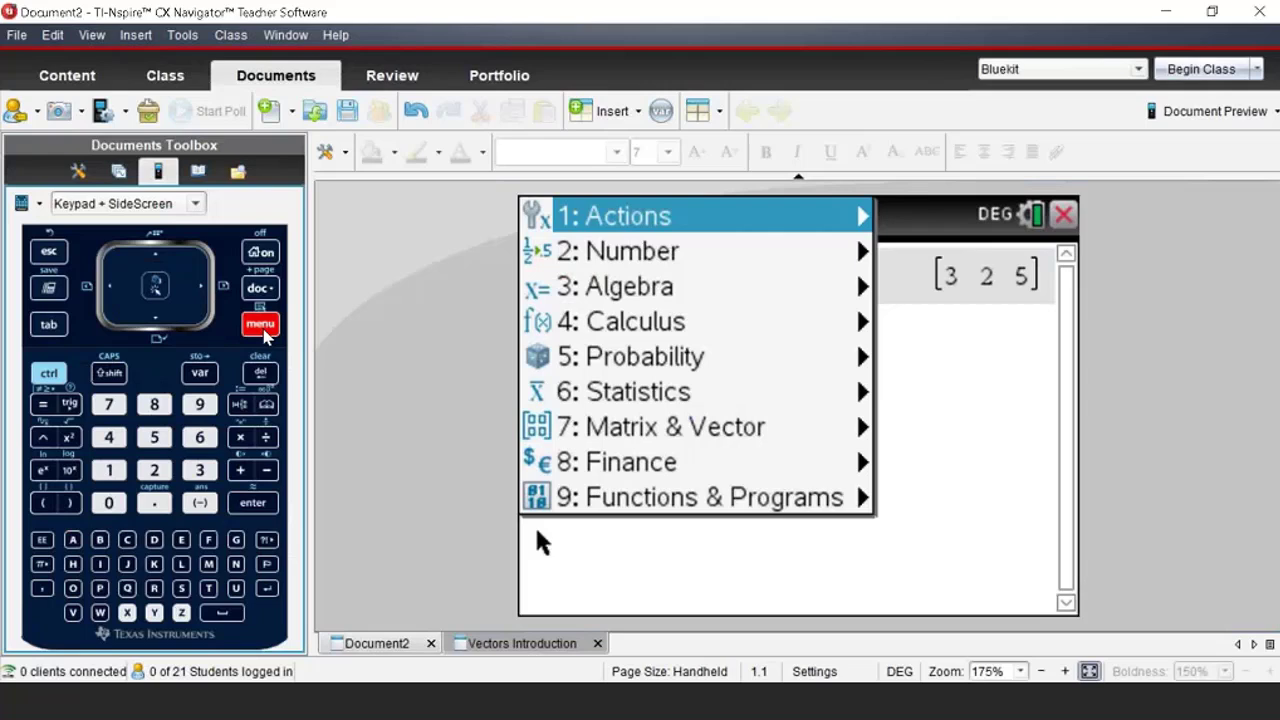
click(110, 410)
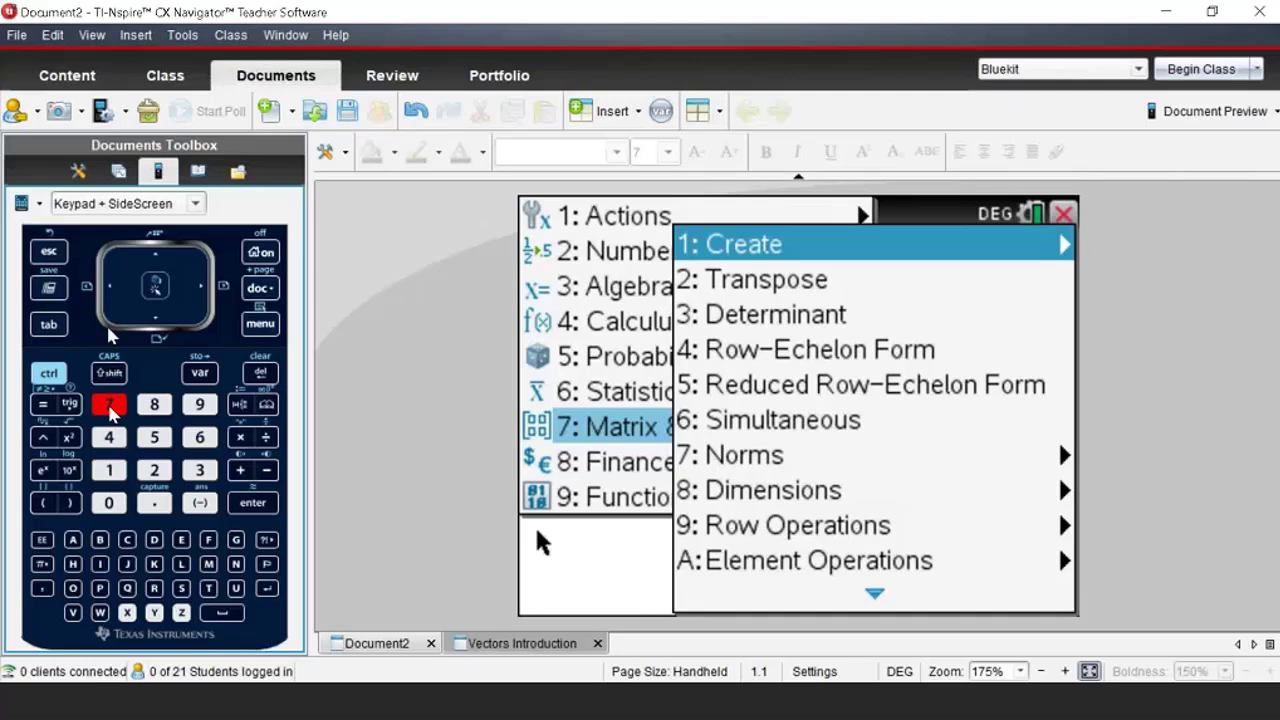
click(240, 505)
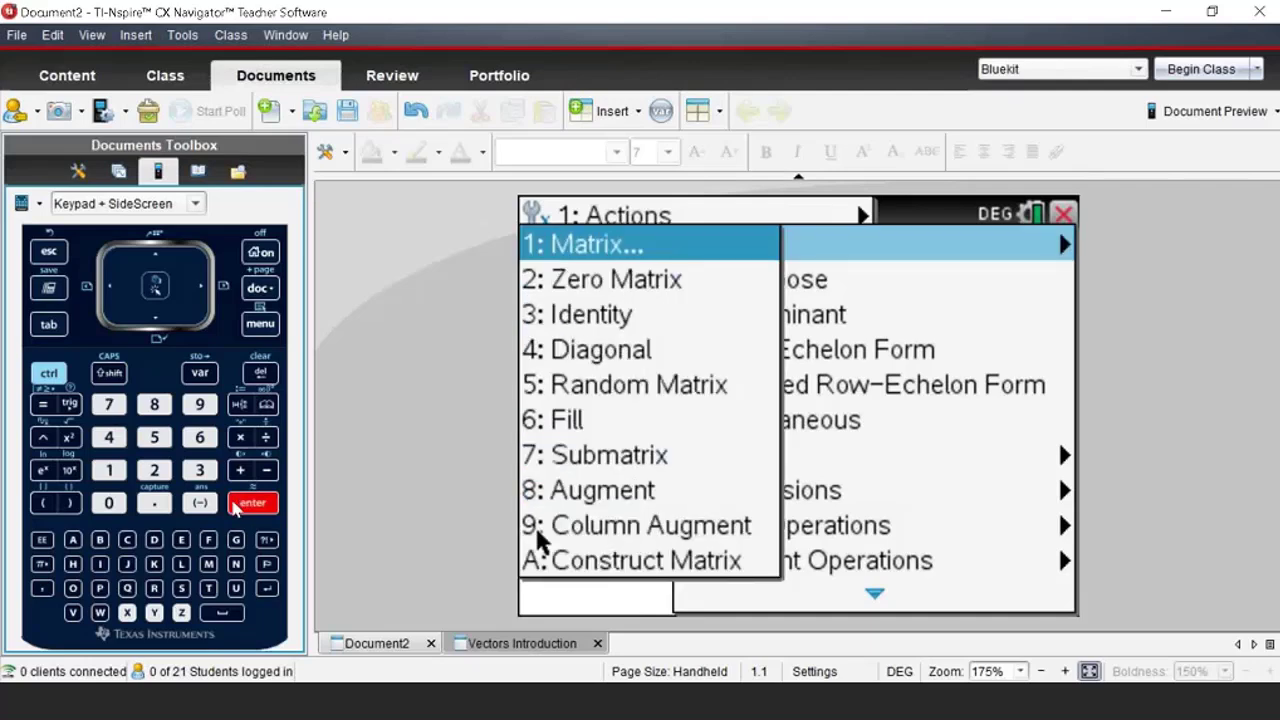
click(110, 472)
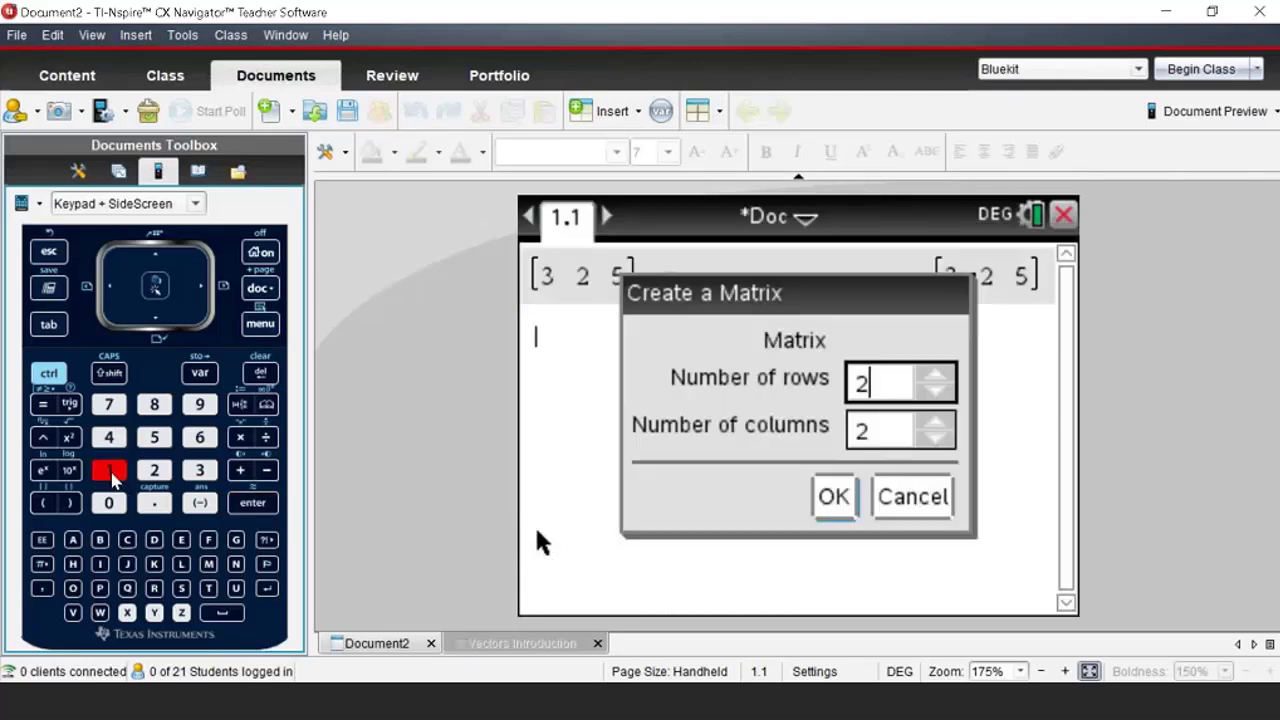
click(840, 388)
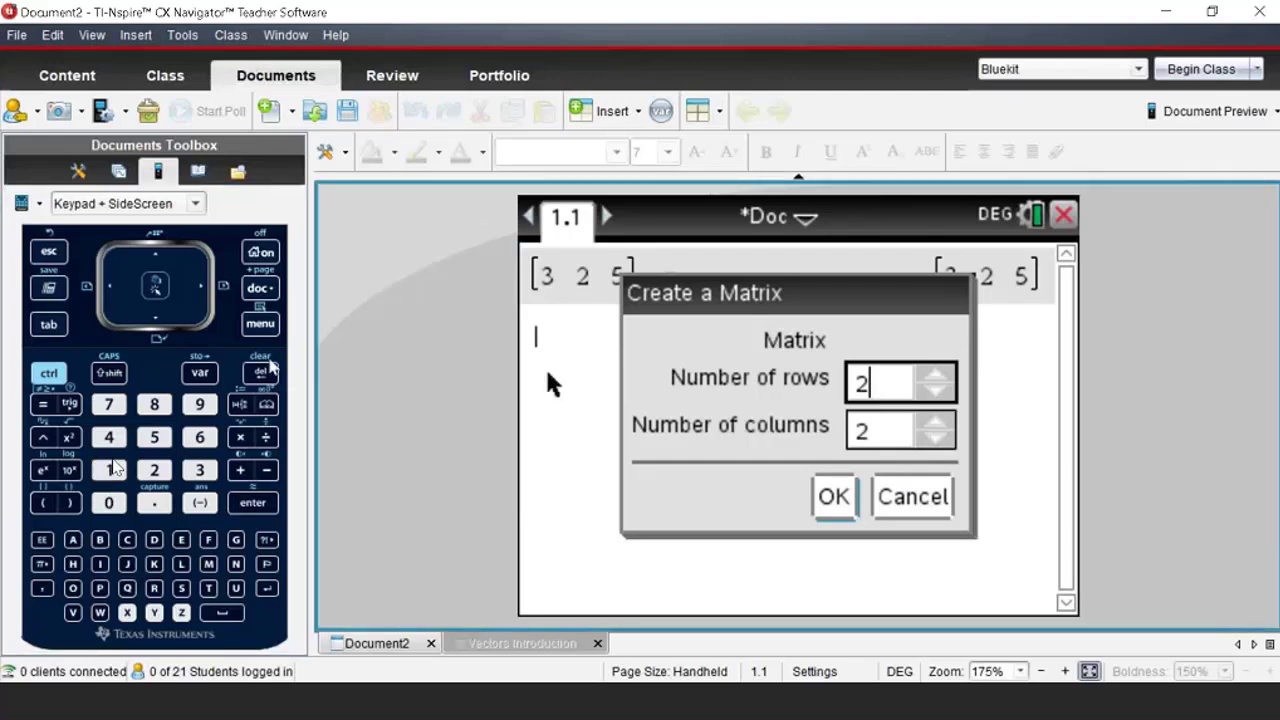
key(BackSpace)
key(1)
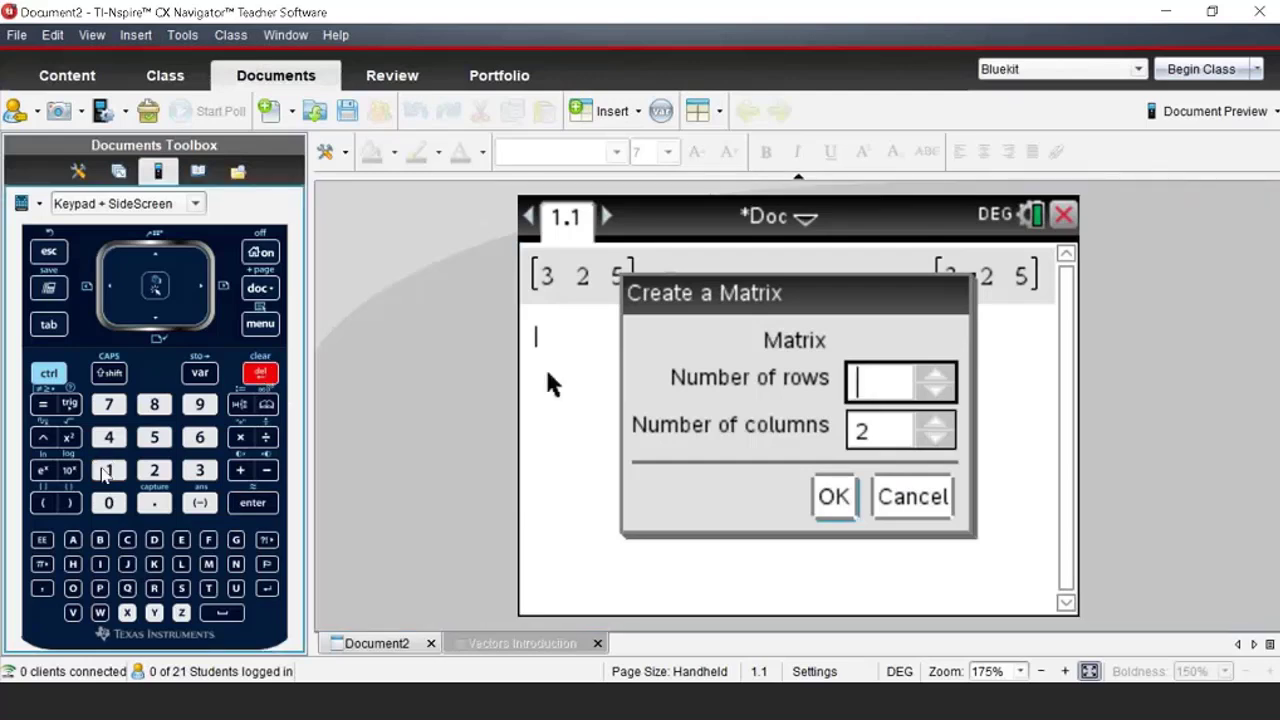
click(108, 470)
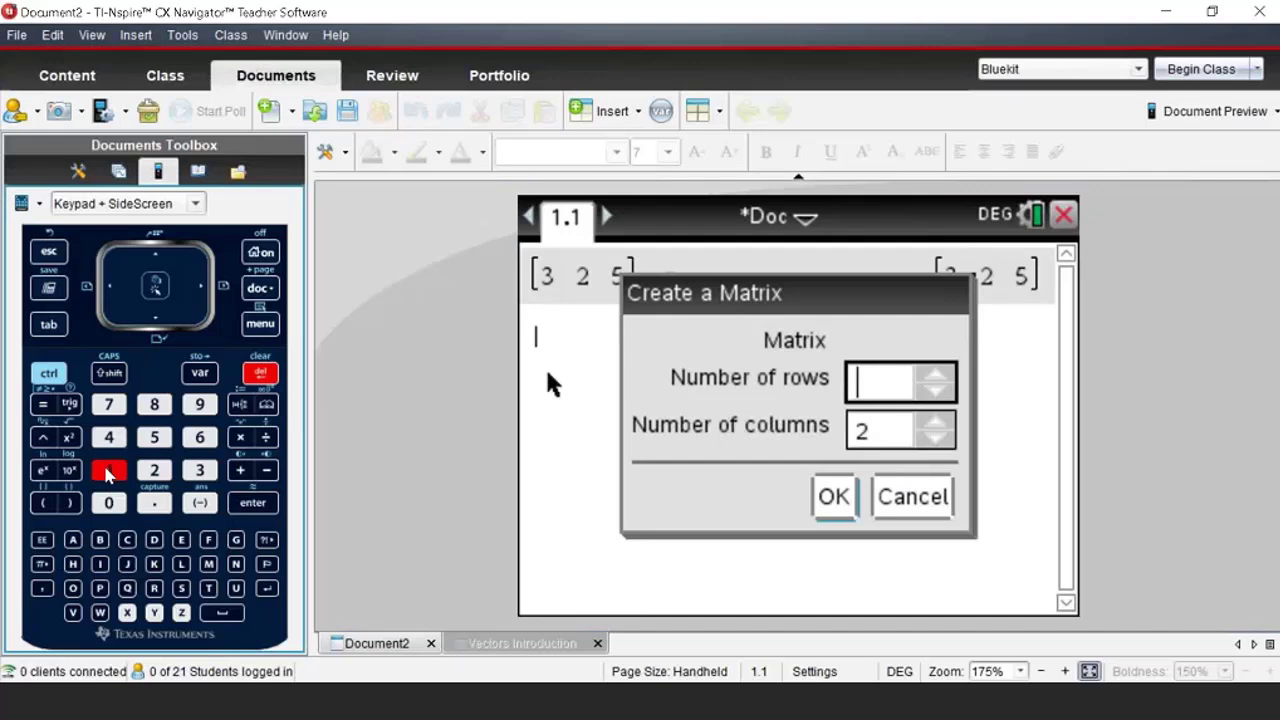
click(48, 326)
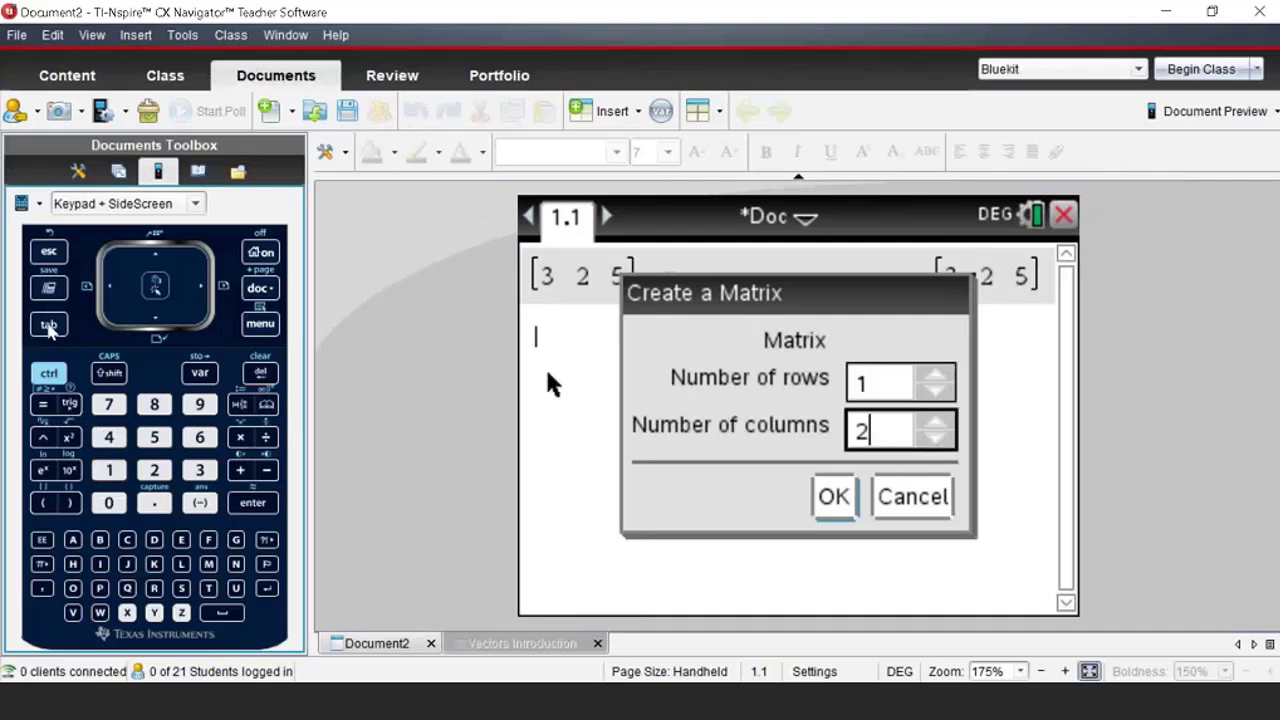
click(262, 376)
click(200, 470)
click(262, 505)
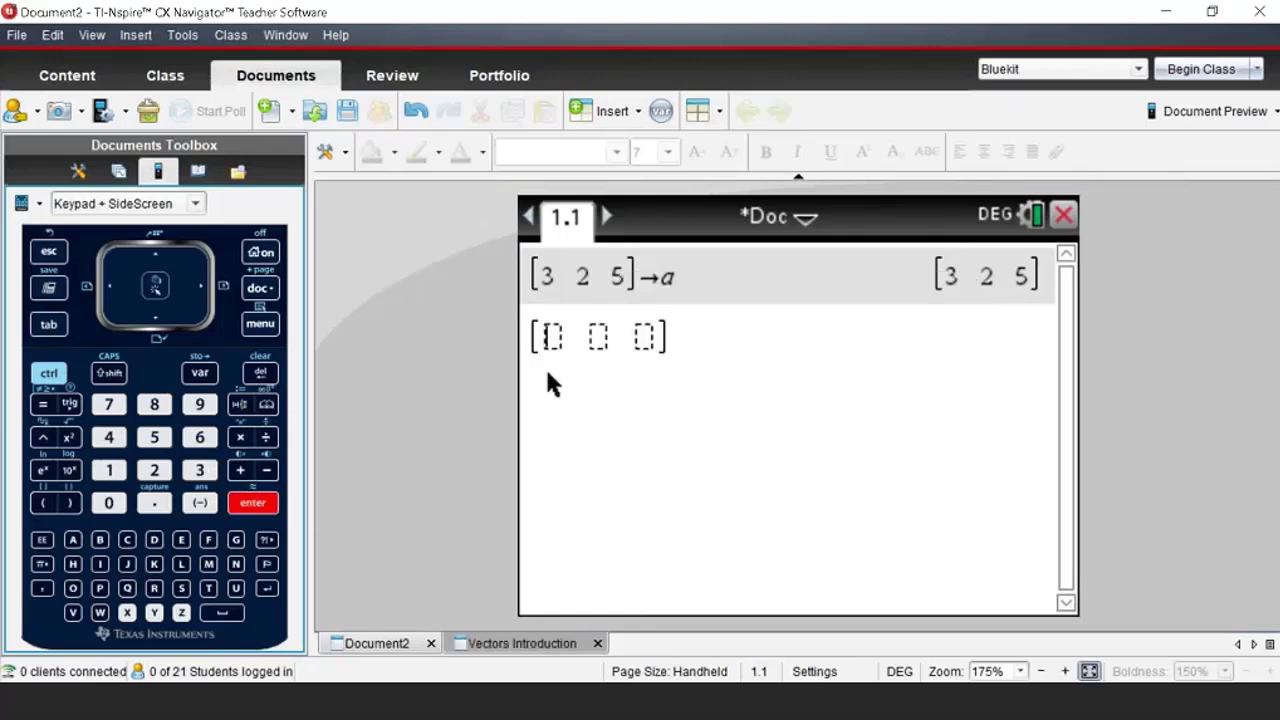
Step: Place the assignment b:= in front of the empty row matrix's opening bracket
click(113, 290)
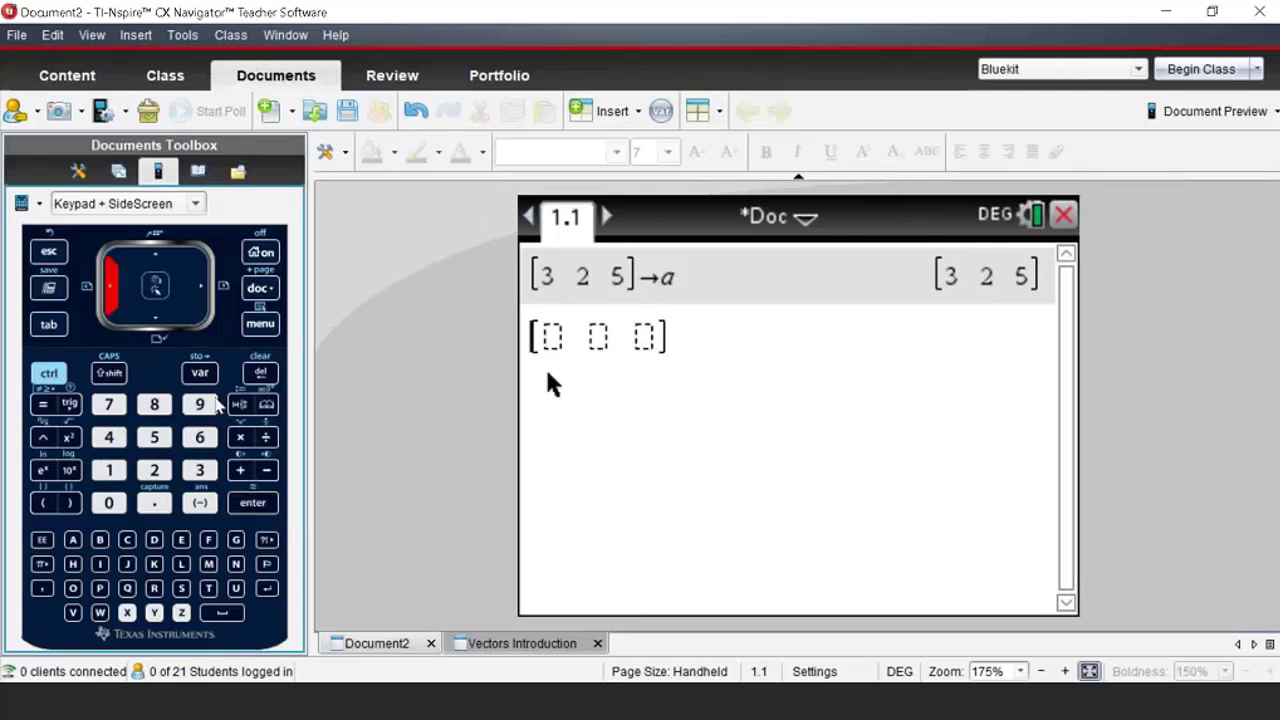
click(110, 545)
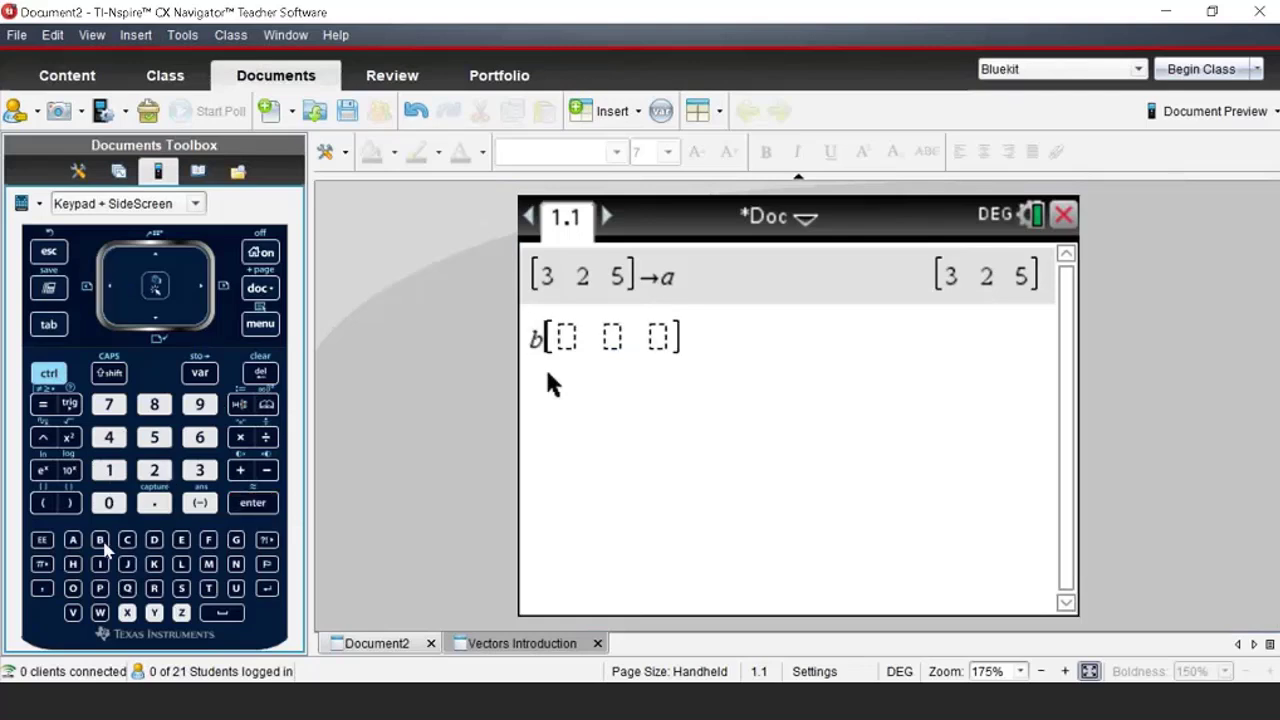
click(51, 374)
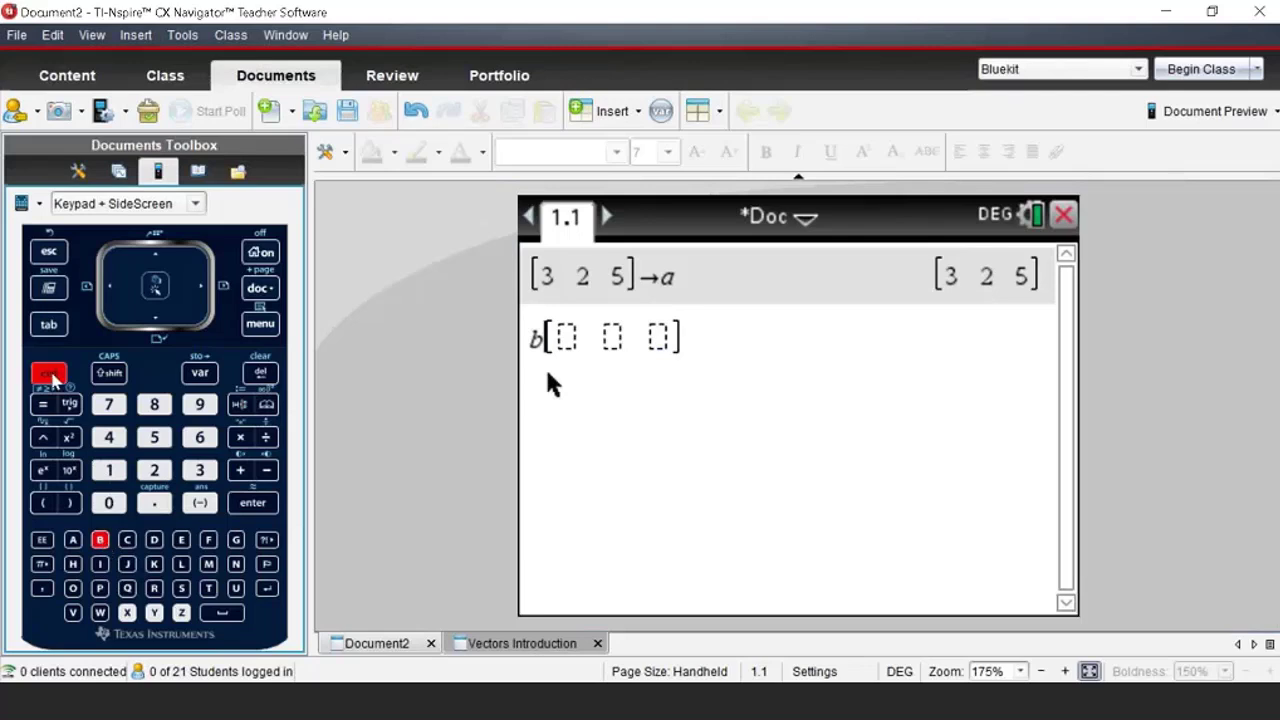
click(238, 406)
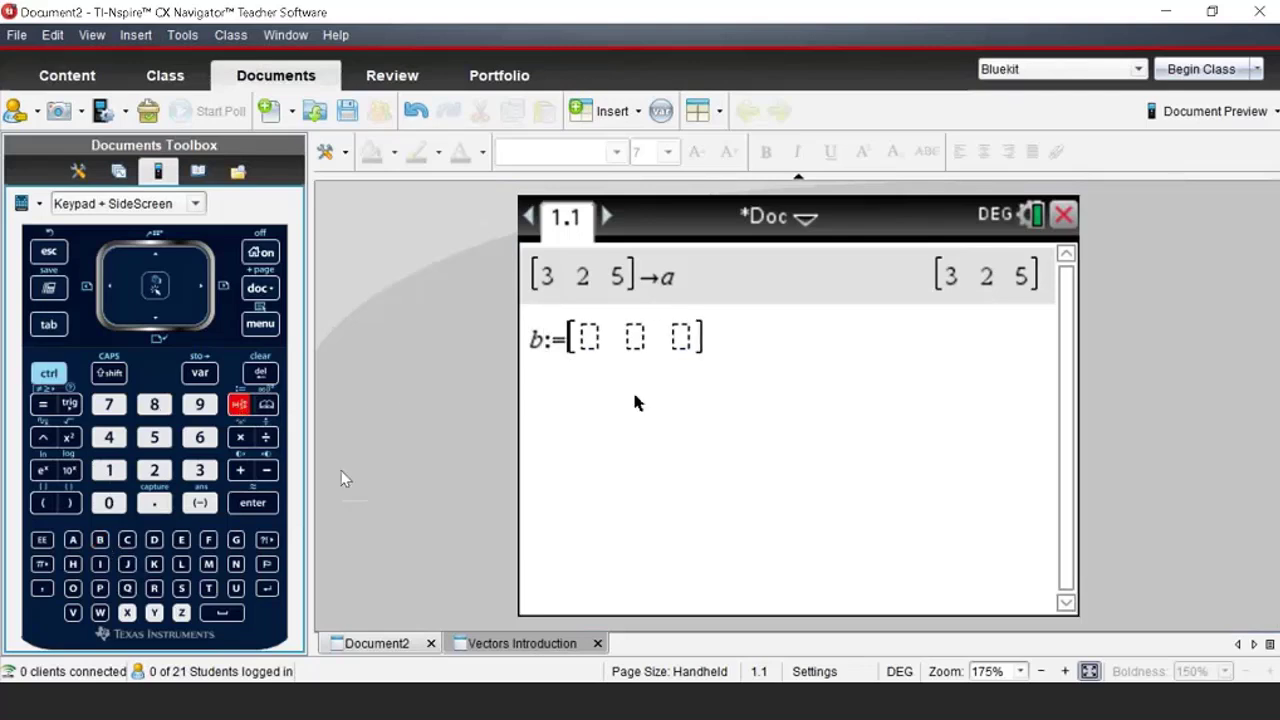
Step: Fill b's row matrix with 4, 7 and 3 and evaluate it, and check the list of stored variables
key(Tab)
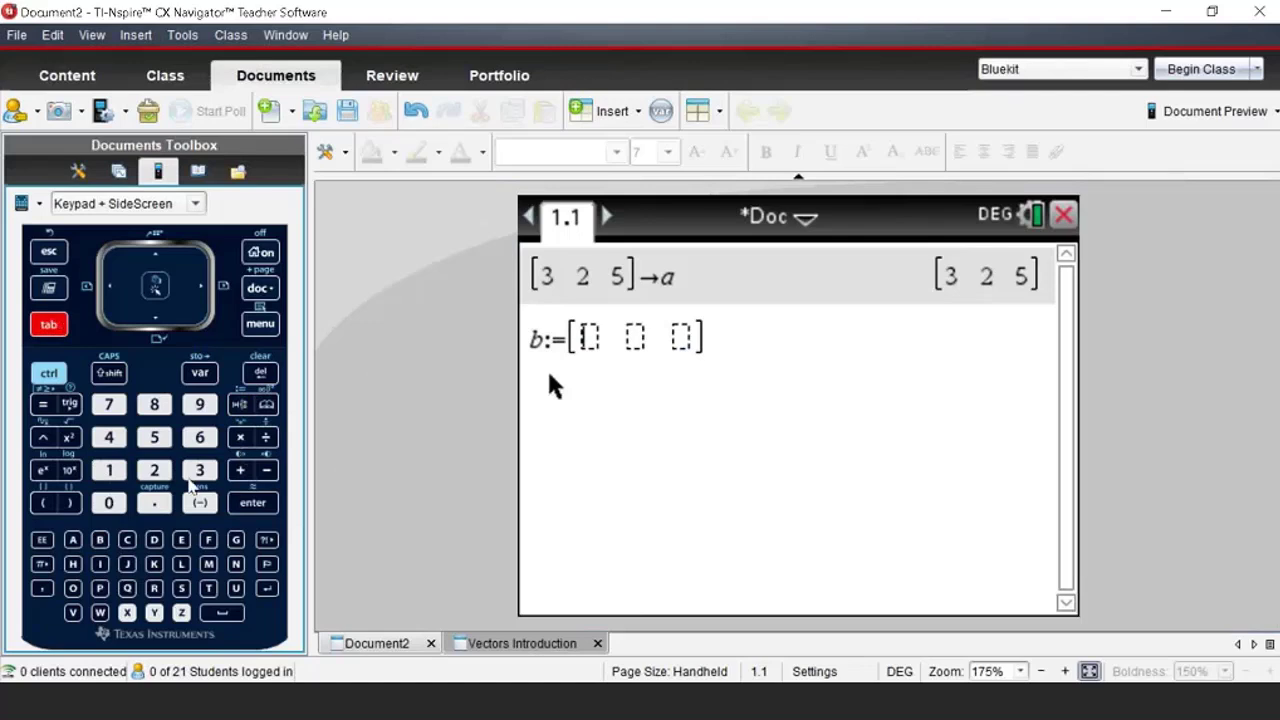
click(112, 438)
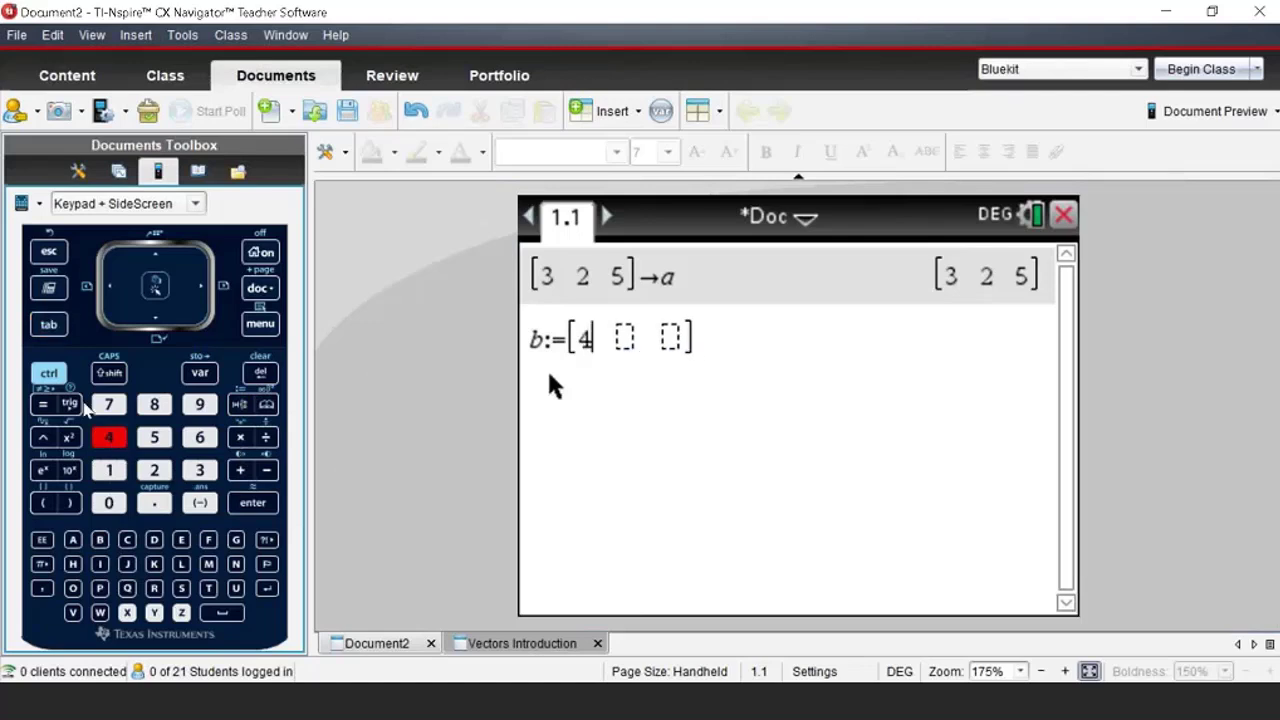
click(56, 326)
click(113, 408)
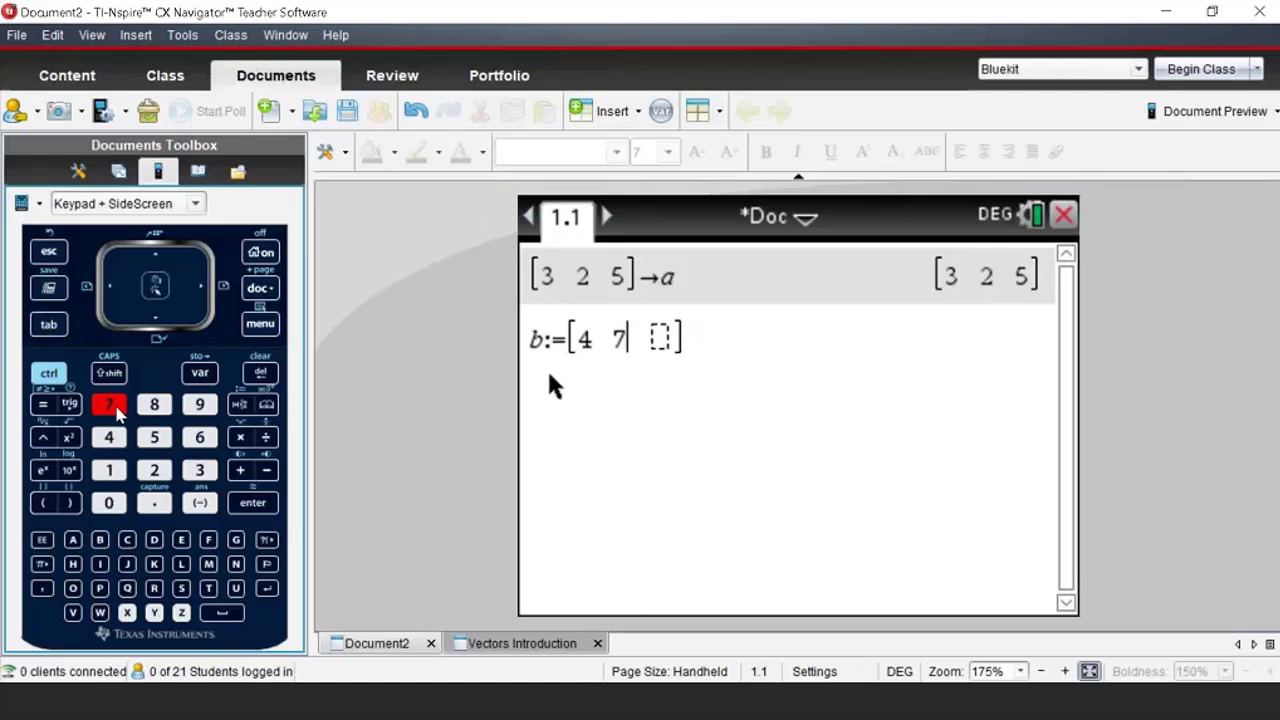
click(54, 326)
click(199, 470)
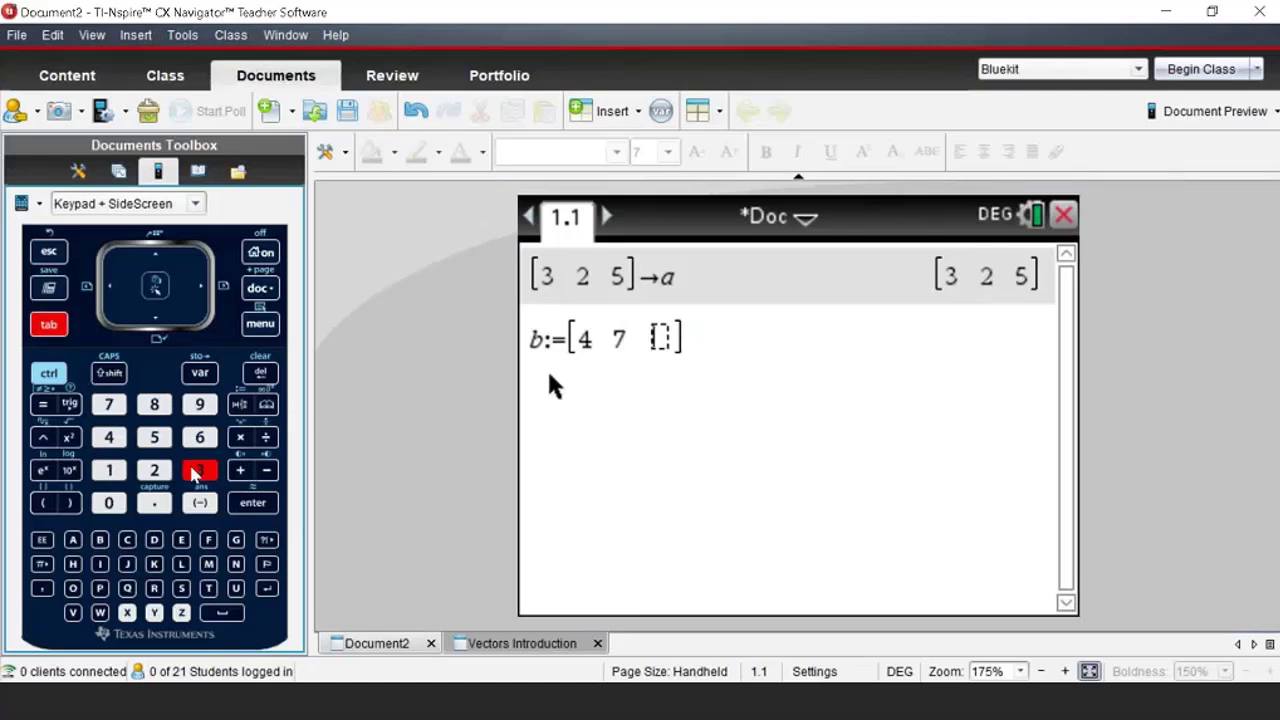
click(253, 503)
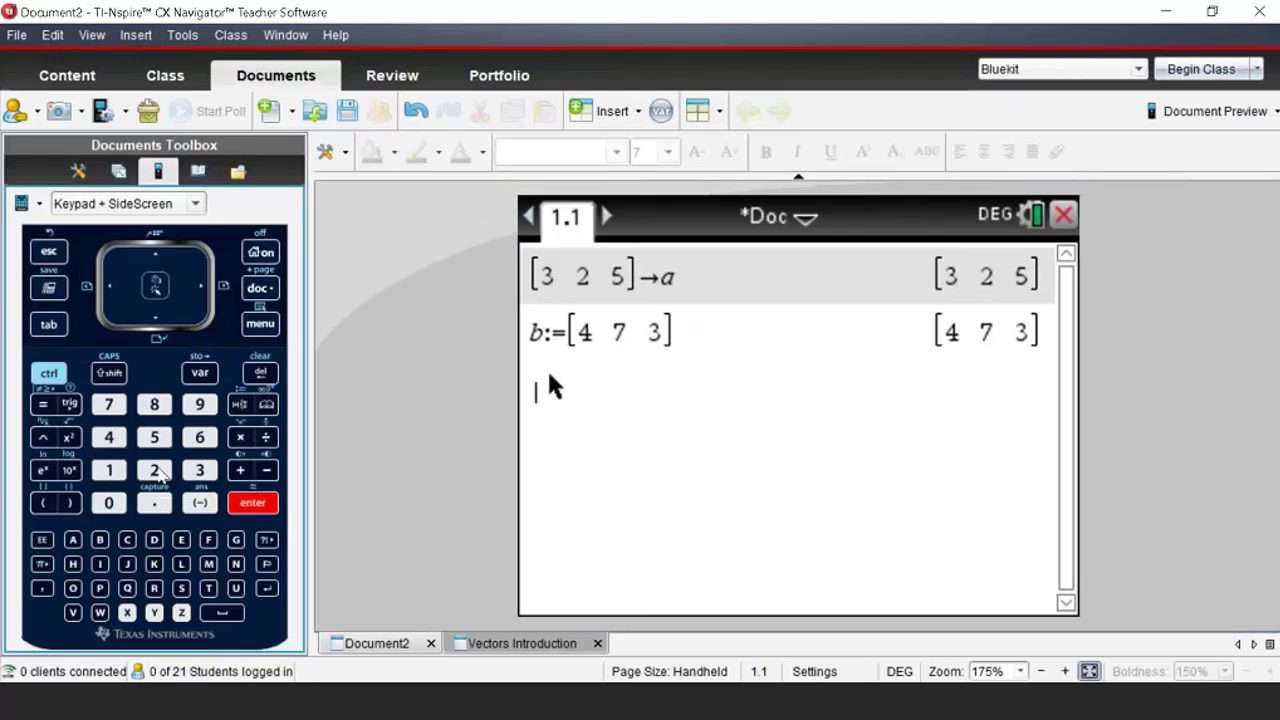
click(201, 373)
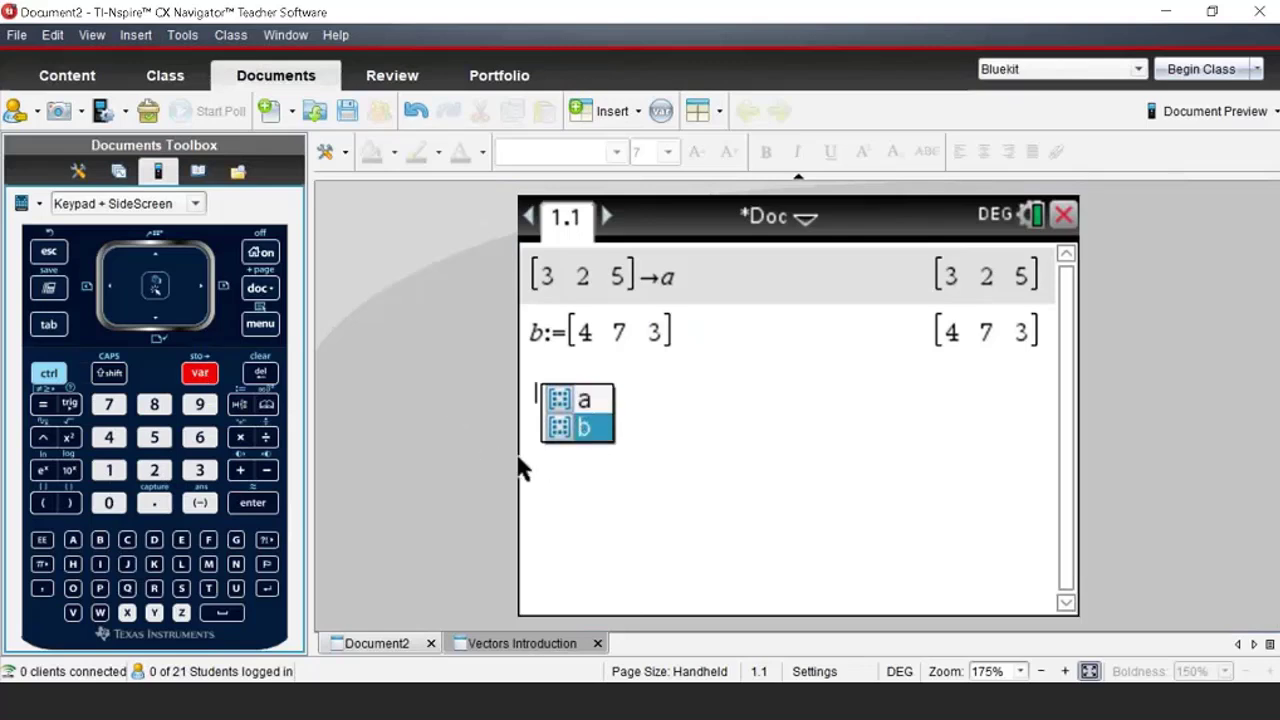
click(60, 259)
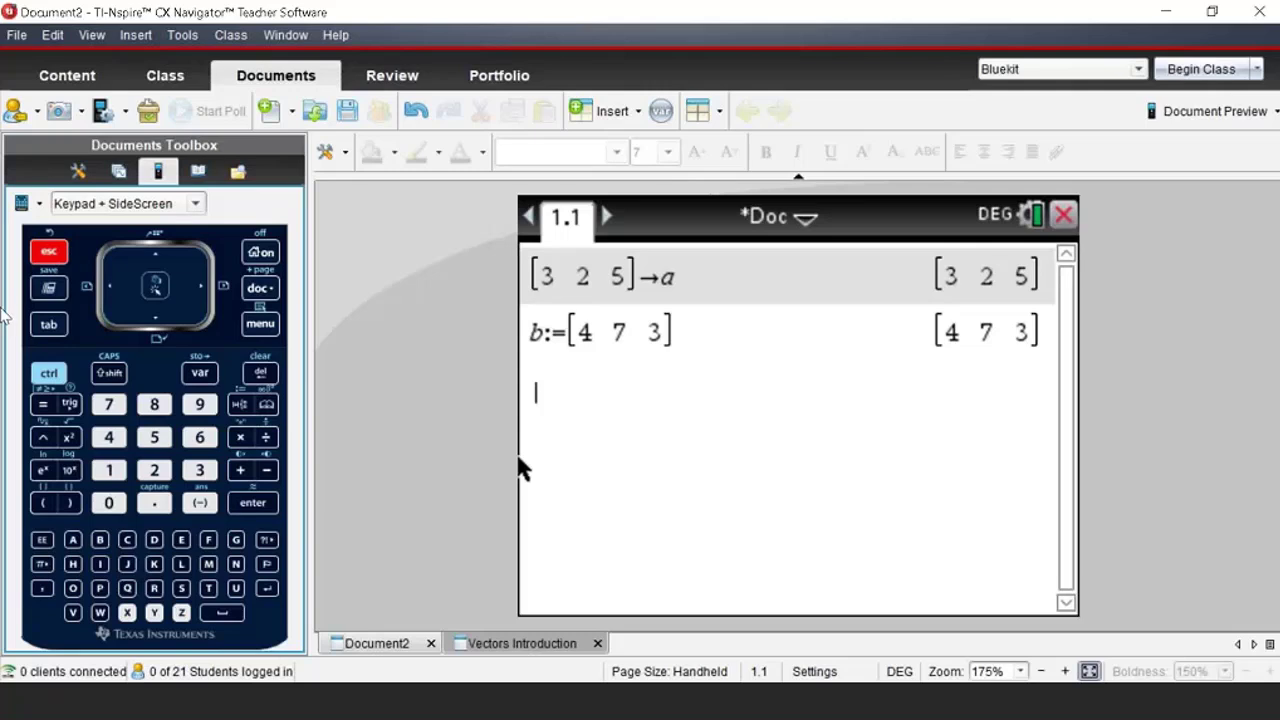
Step: Begin the assignment c:= on the new entry line with an empty pair of square brackets
click(129, 541)
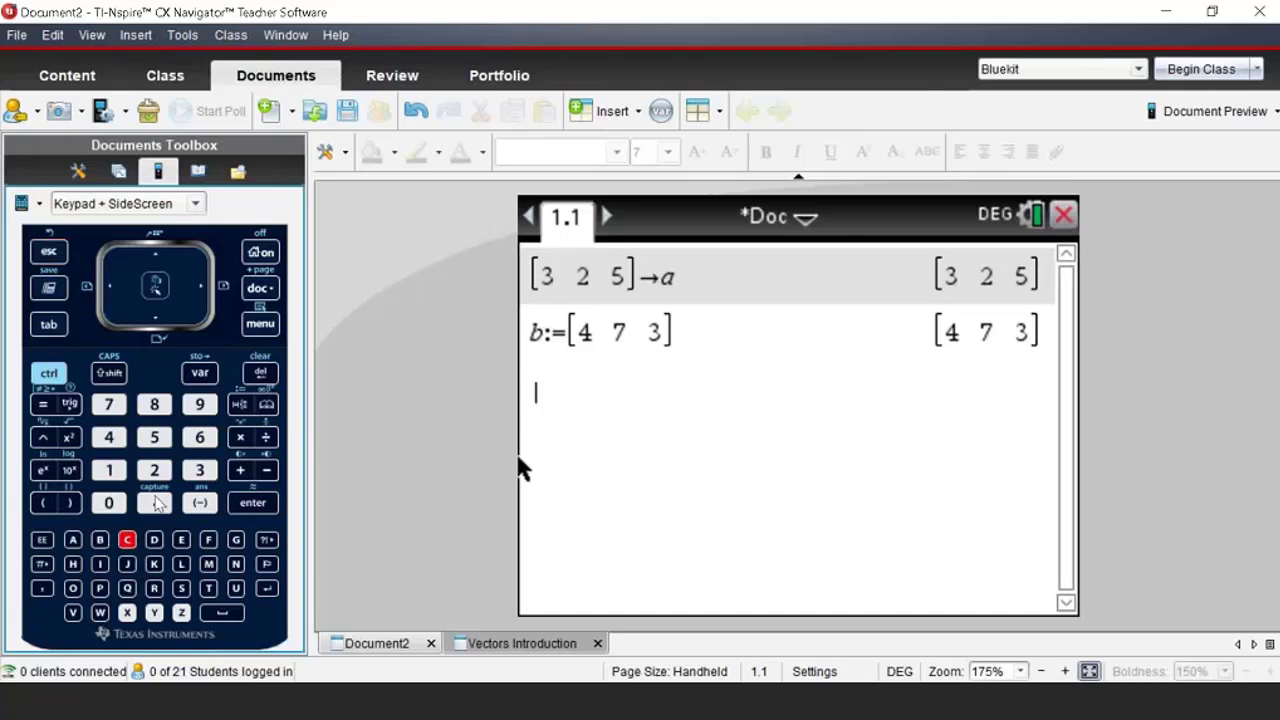
click(49, 372)
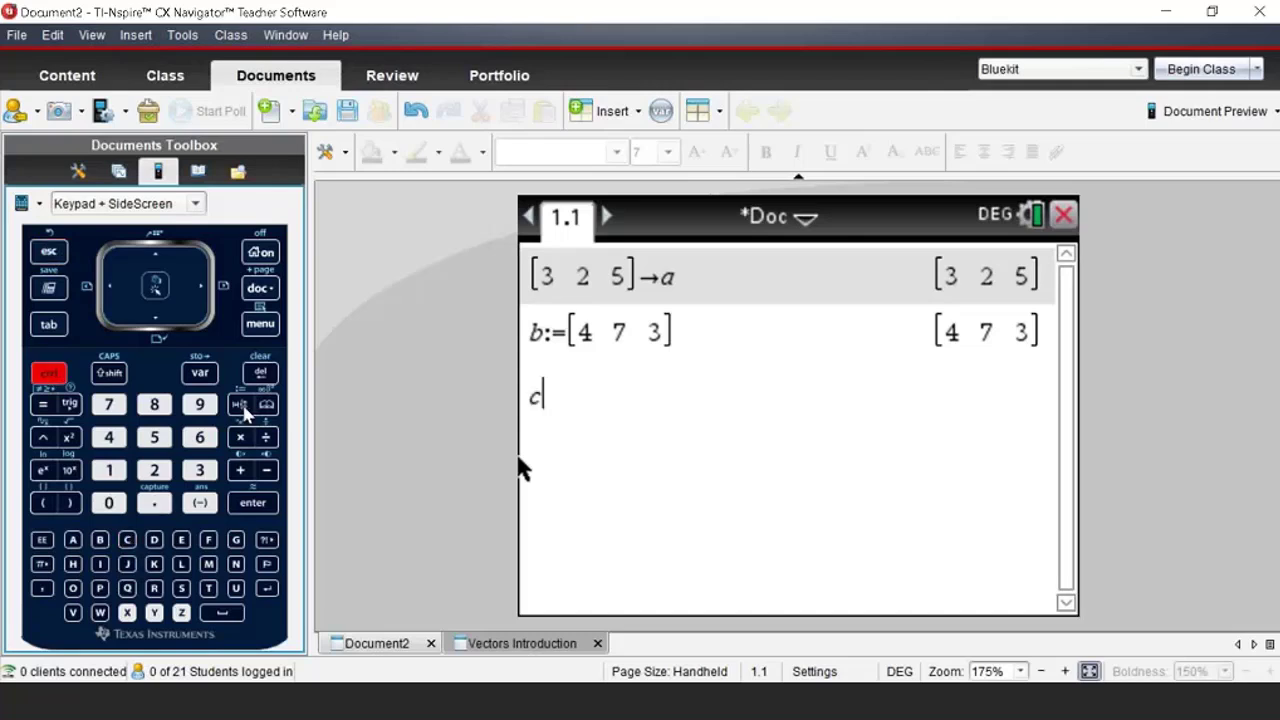
click(241, 405)
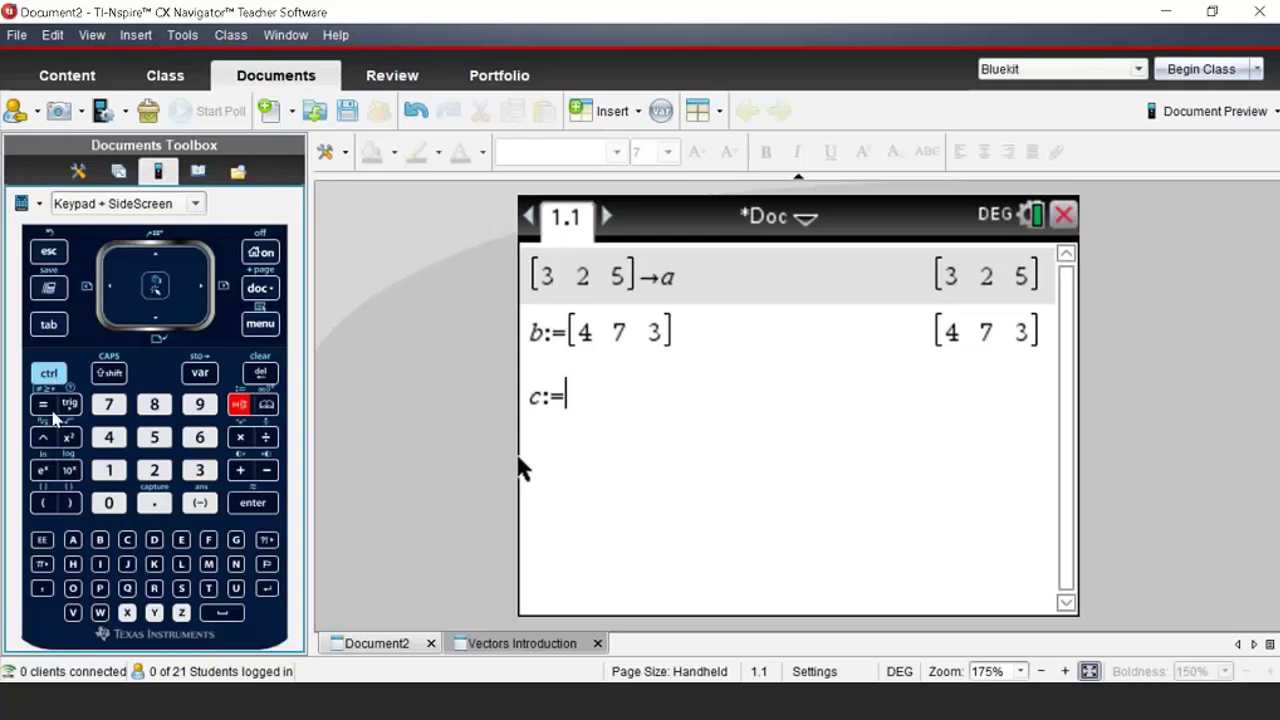
click(55, 380)
click(52, 505)
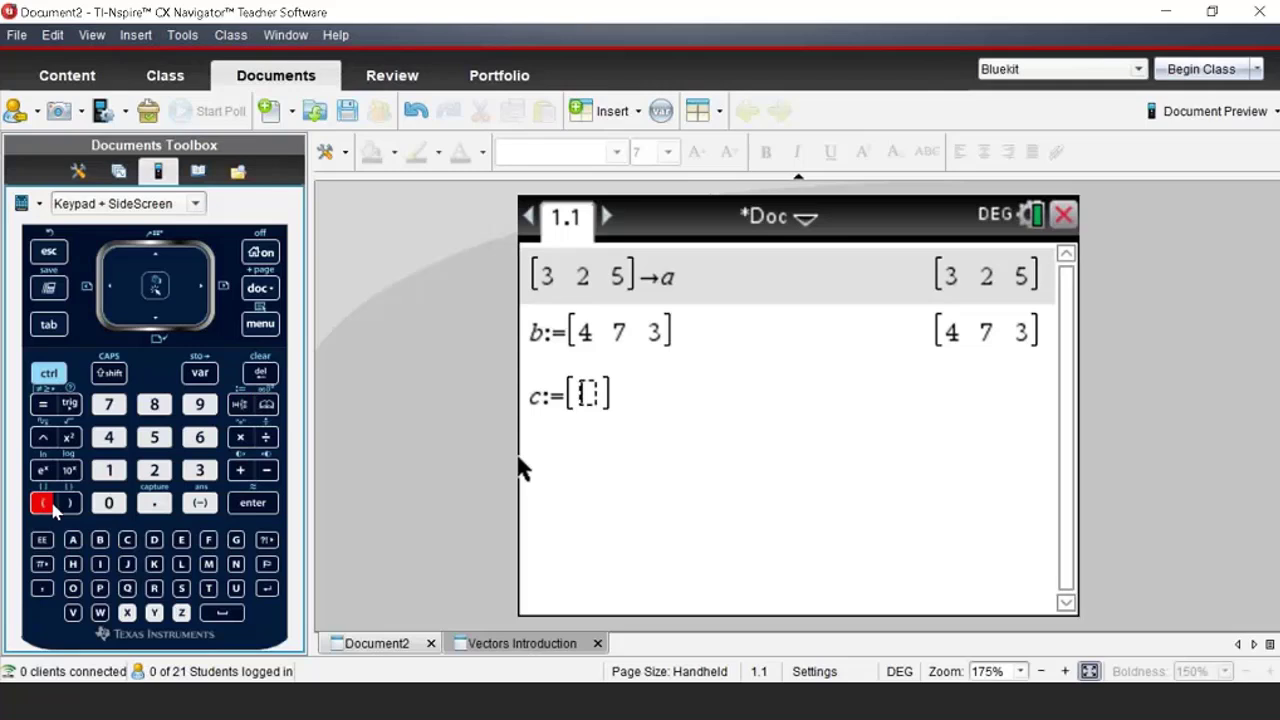
Step: Enter 3,2,5 as comma-separated components inside c's brackets and evaluate the line
click(199, 470)
click(42, 590)
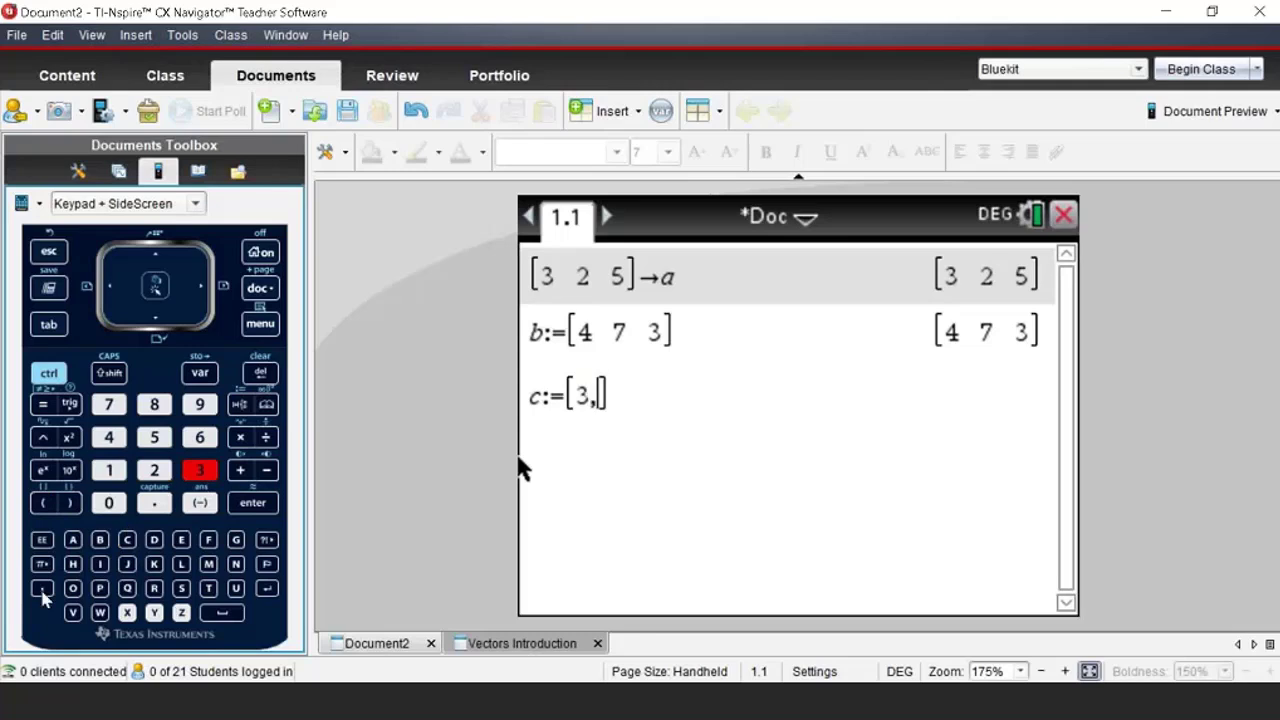
click(153, 478)
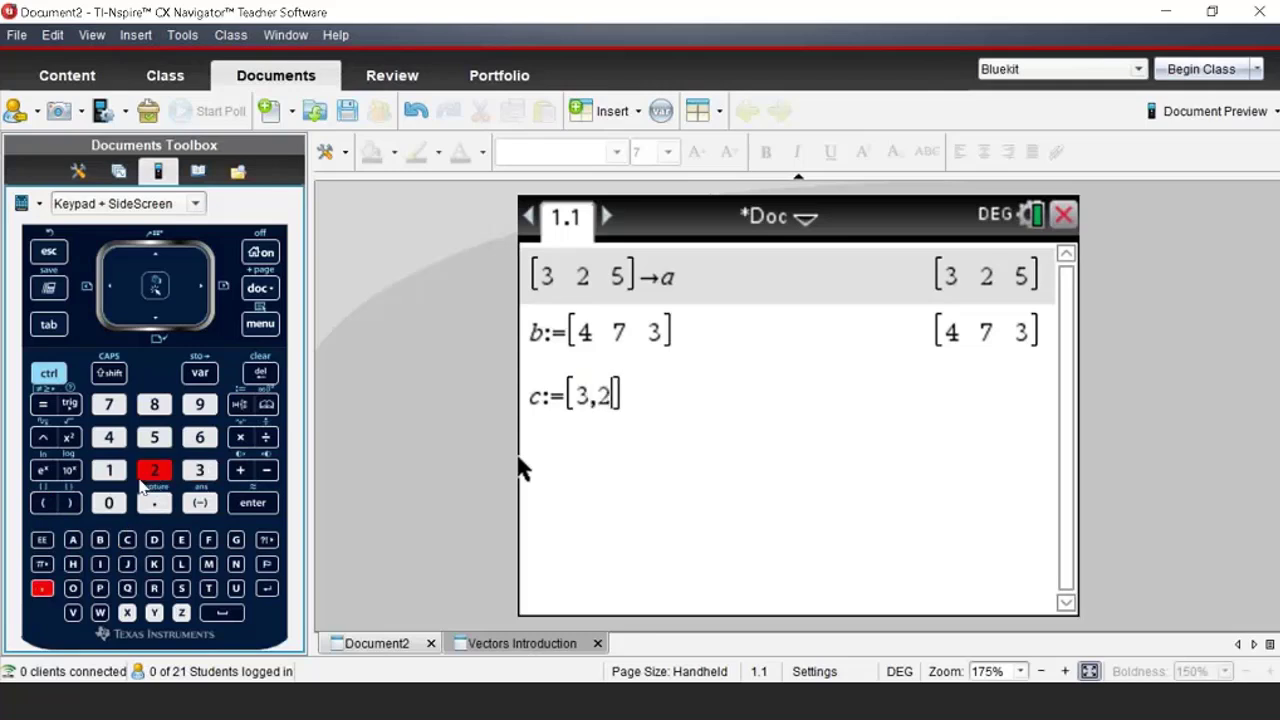
text(,)
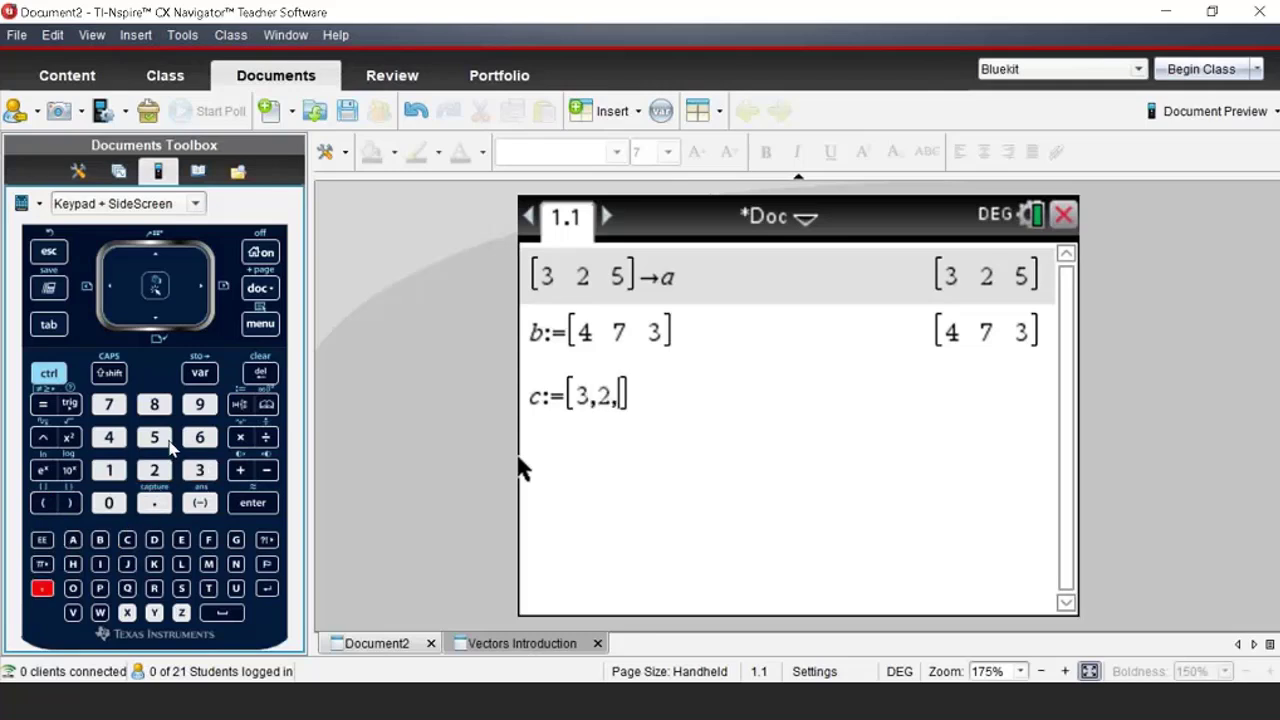
click(158, 440)
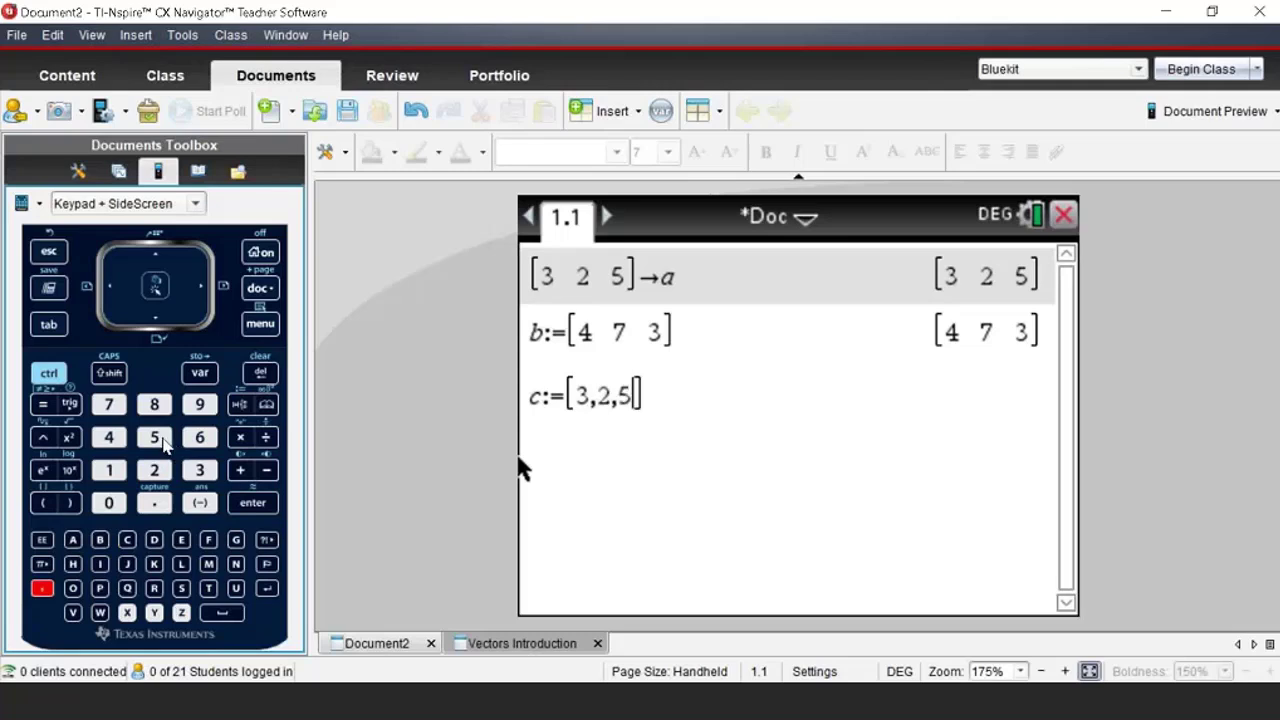
click(255, 512)
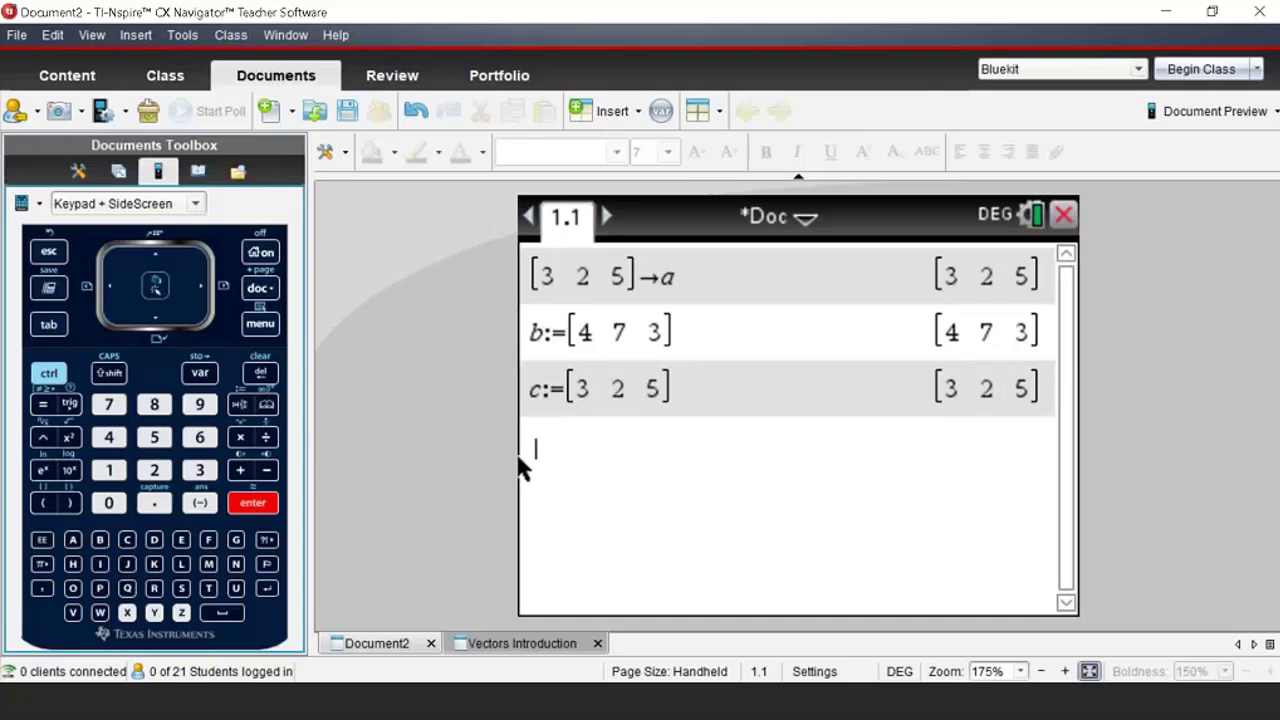
Step: Calculate the vector sum a+b, inserting both vectors from the stored variables
click(201, 378)
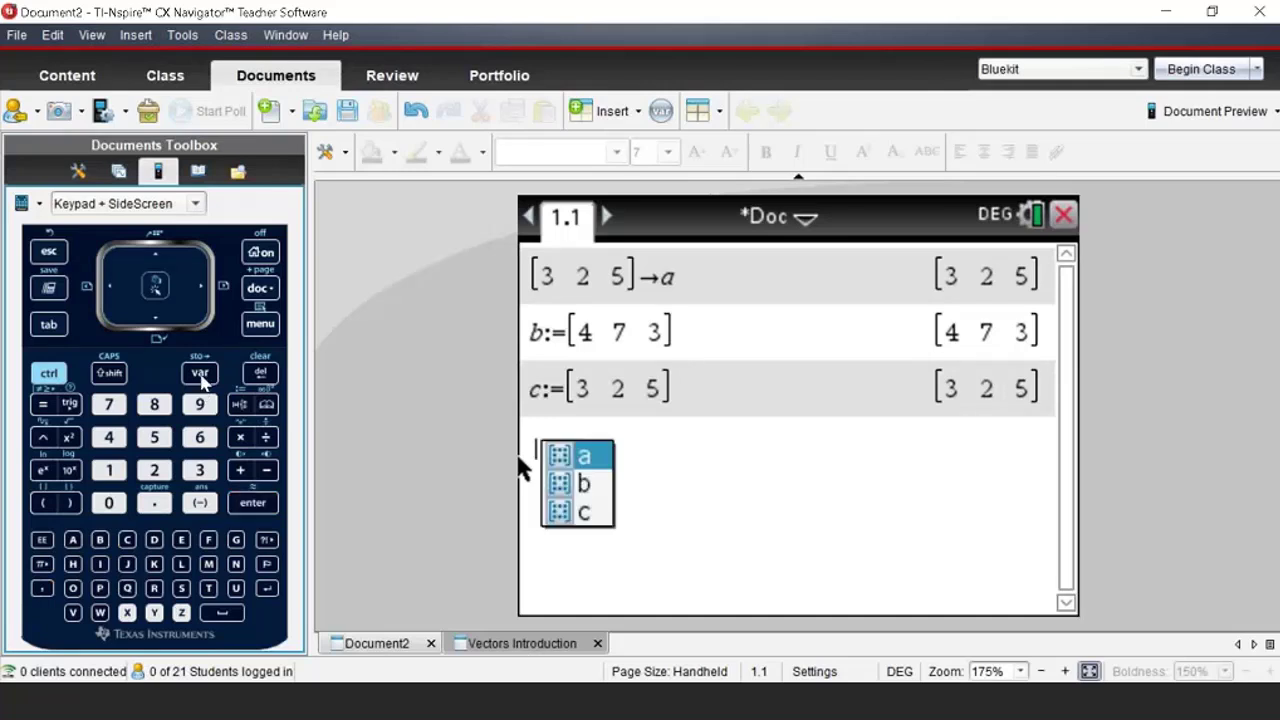
click(575, 456)
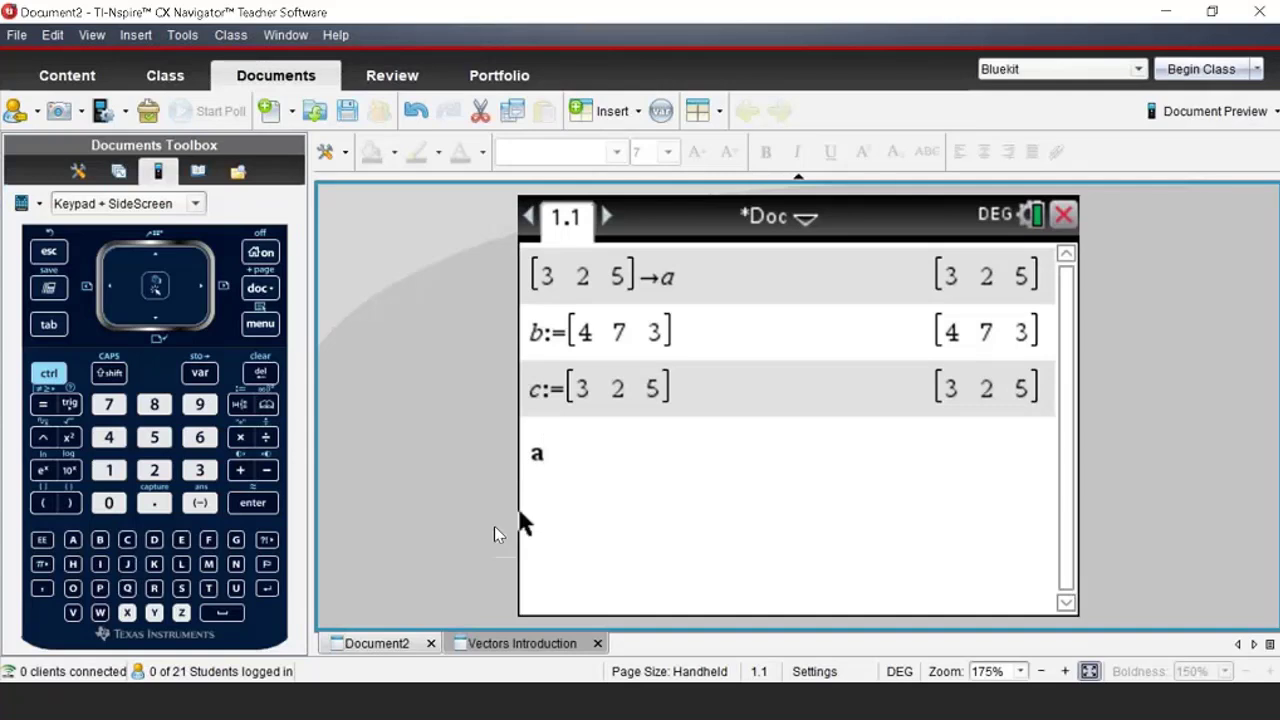
click(243, 470)
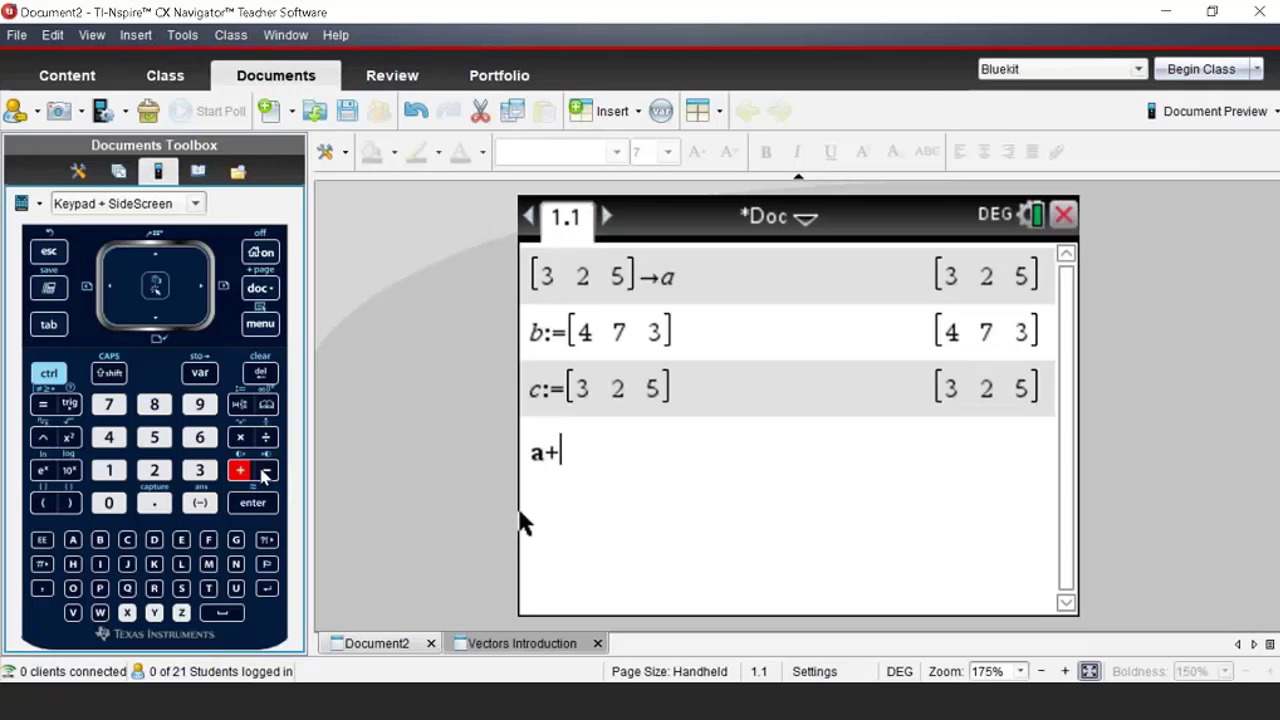
click(213, 372)
click(604, 477)
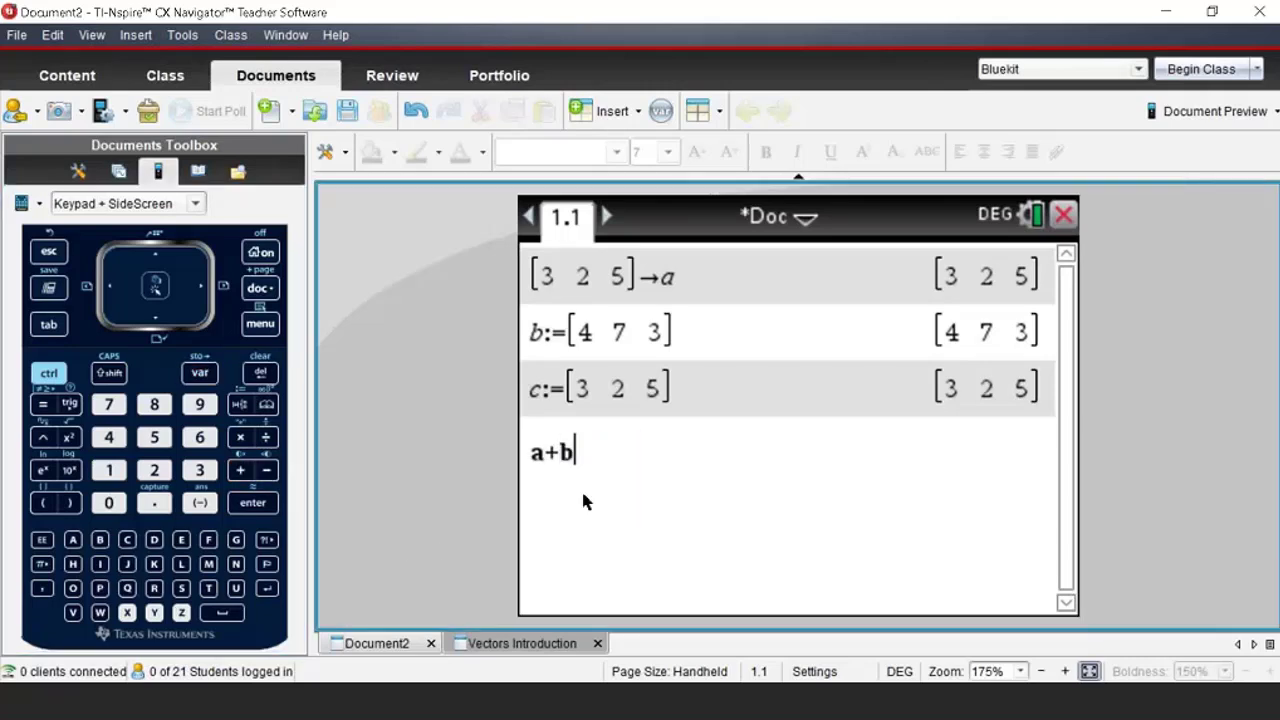
click(255, 503)
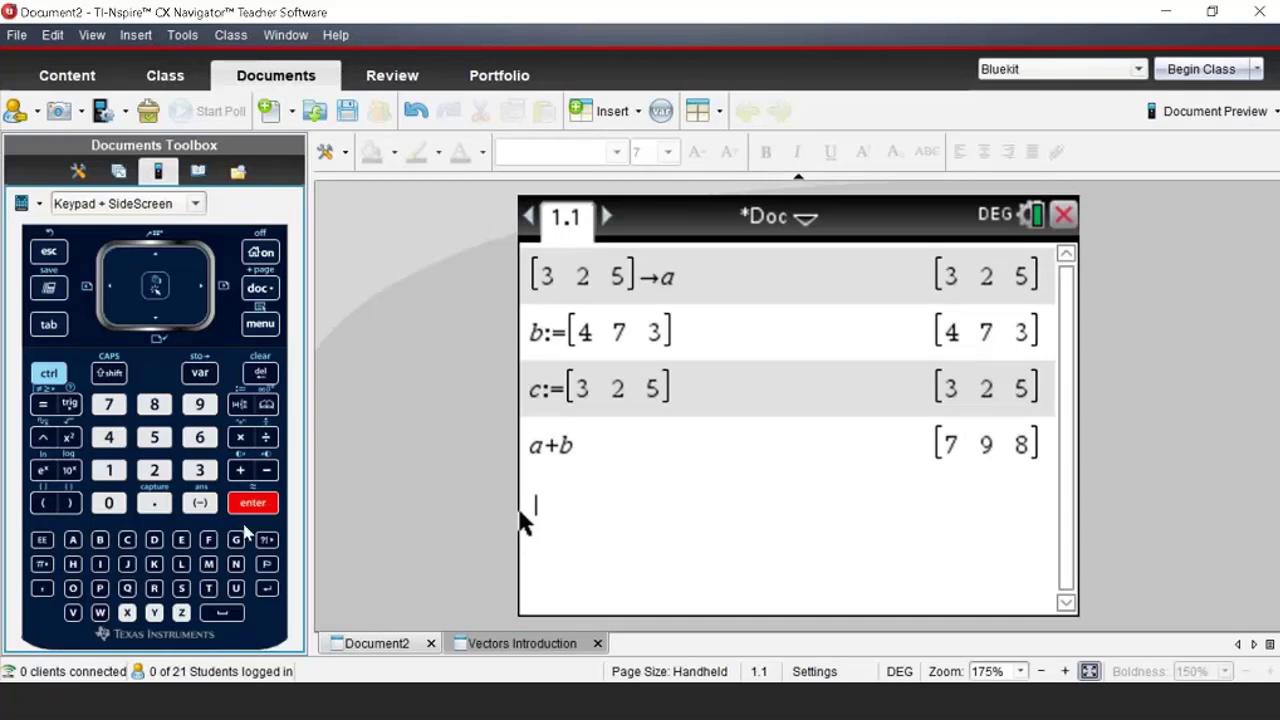
Step: Calculate the vector sum b+c on the new entry line and leave the following line empty
click(100, 540)
click(240, 470)
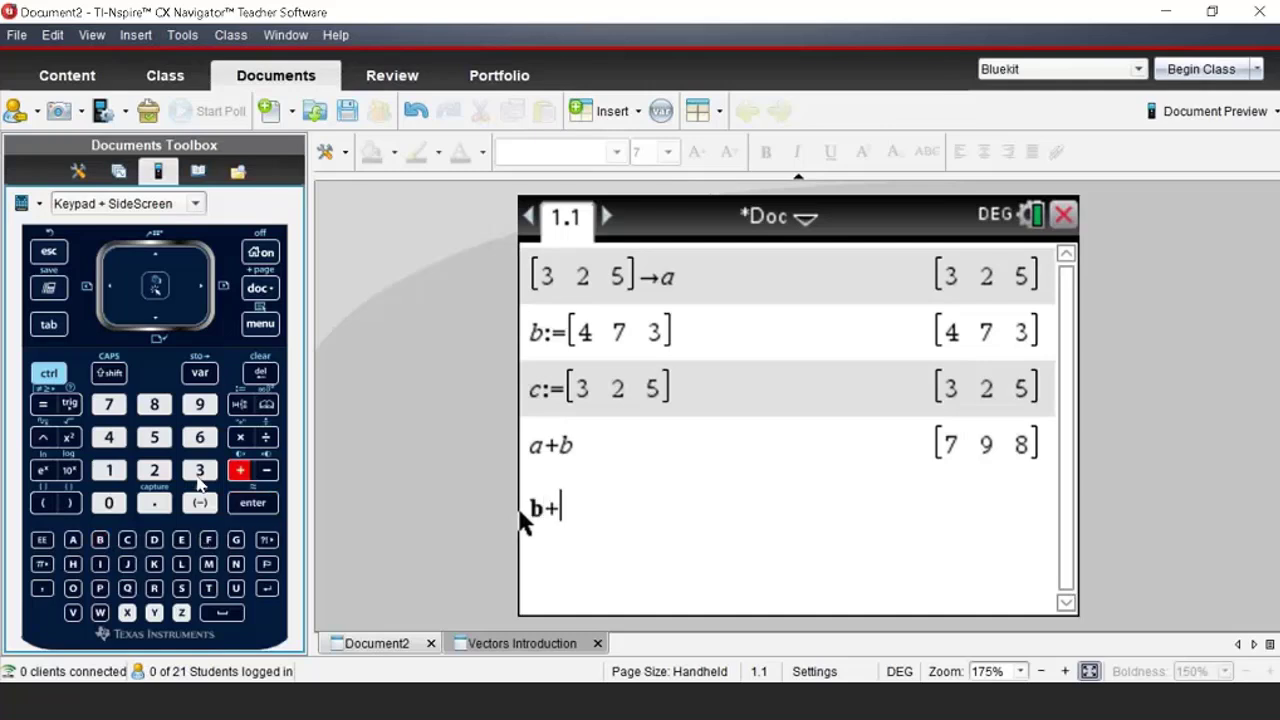
click(127, 540)
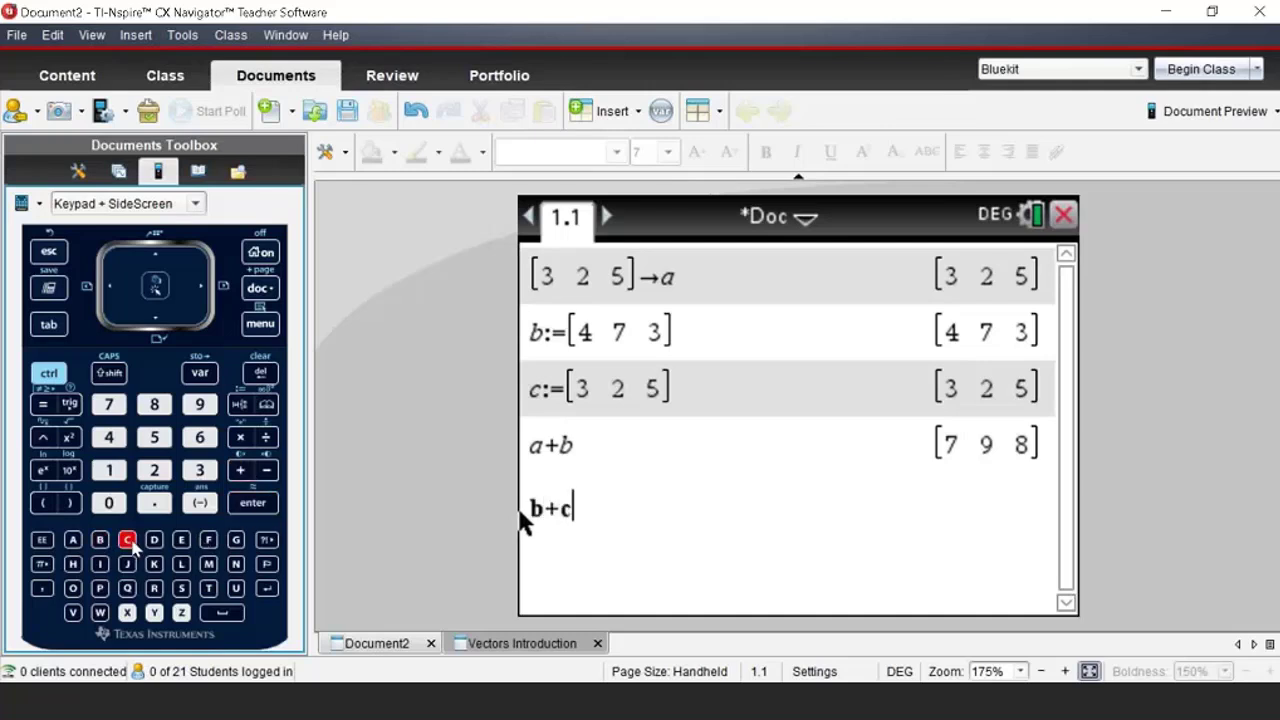
click(253, 503)
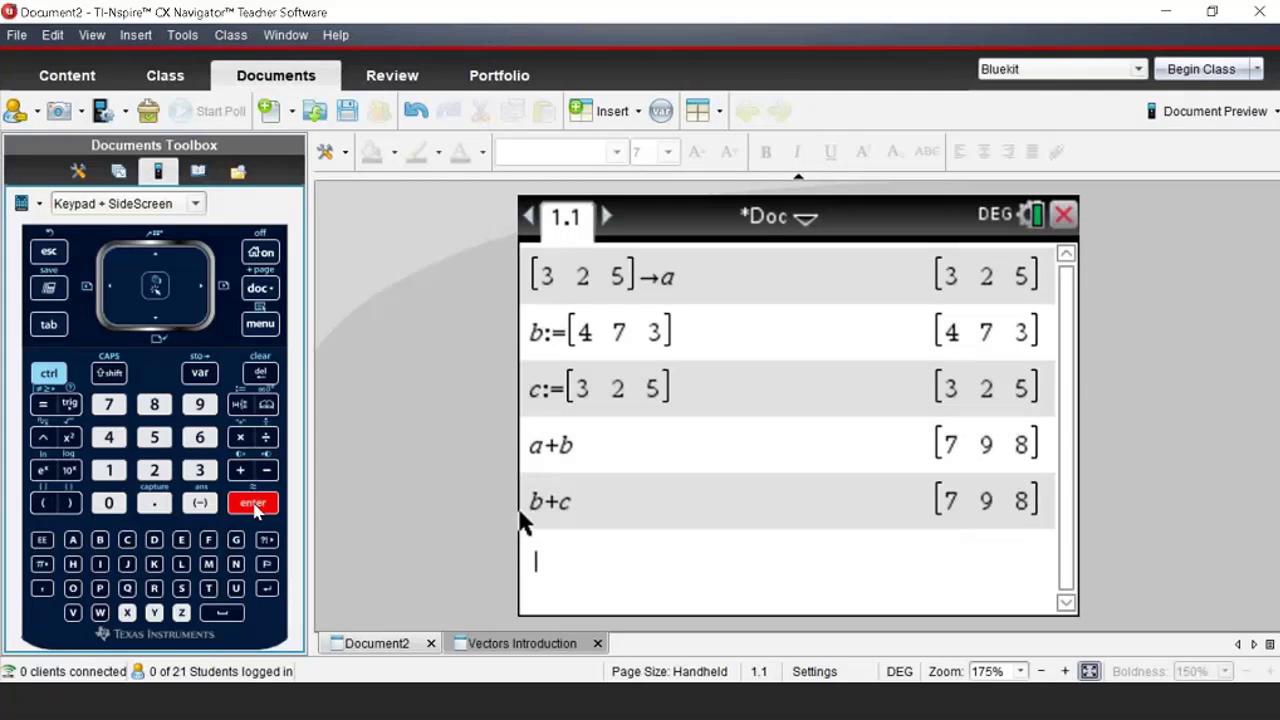
click(155, 540)
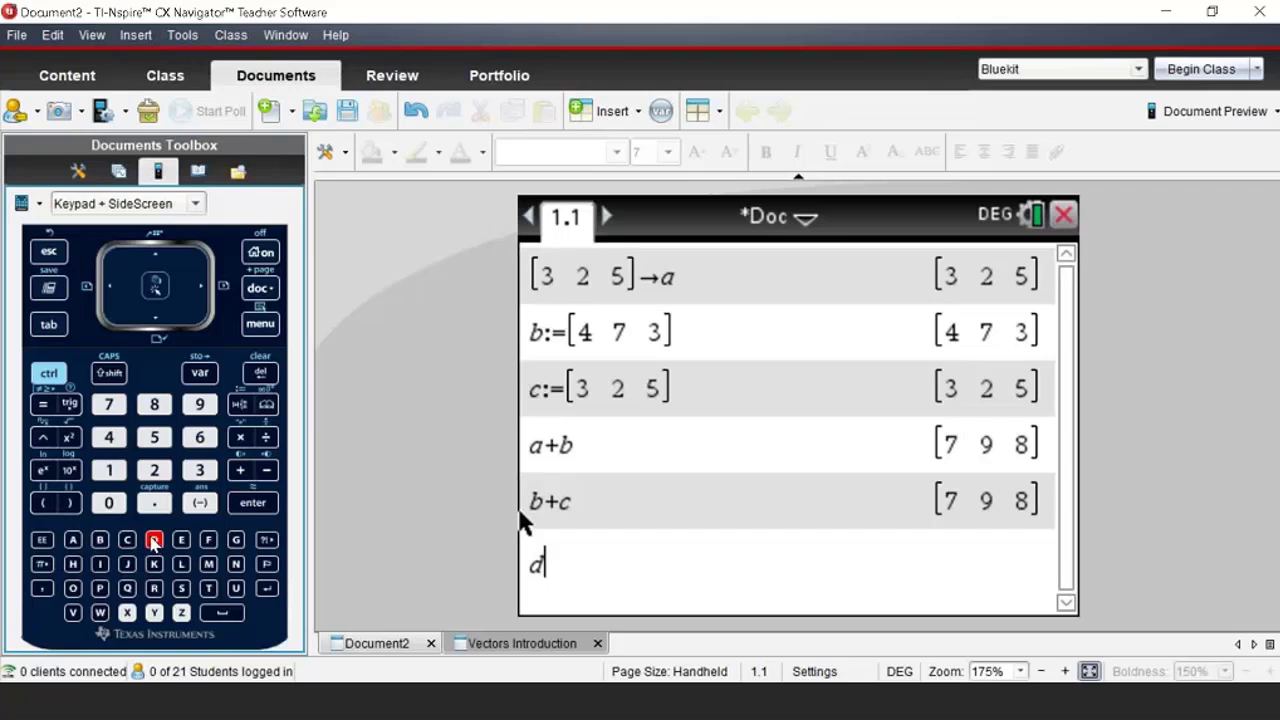
click(266, 373)
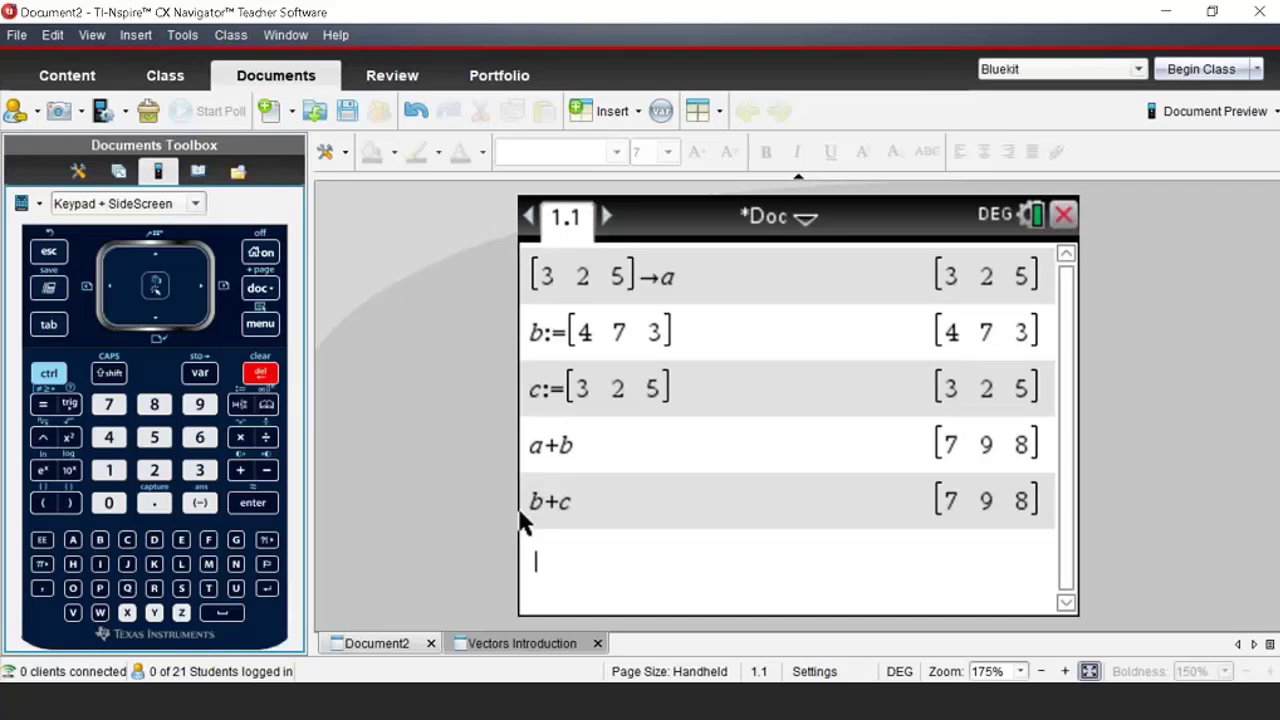
Step: Add a Notes page to the document
click(50, 376)
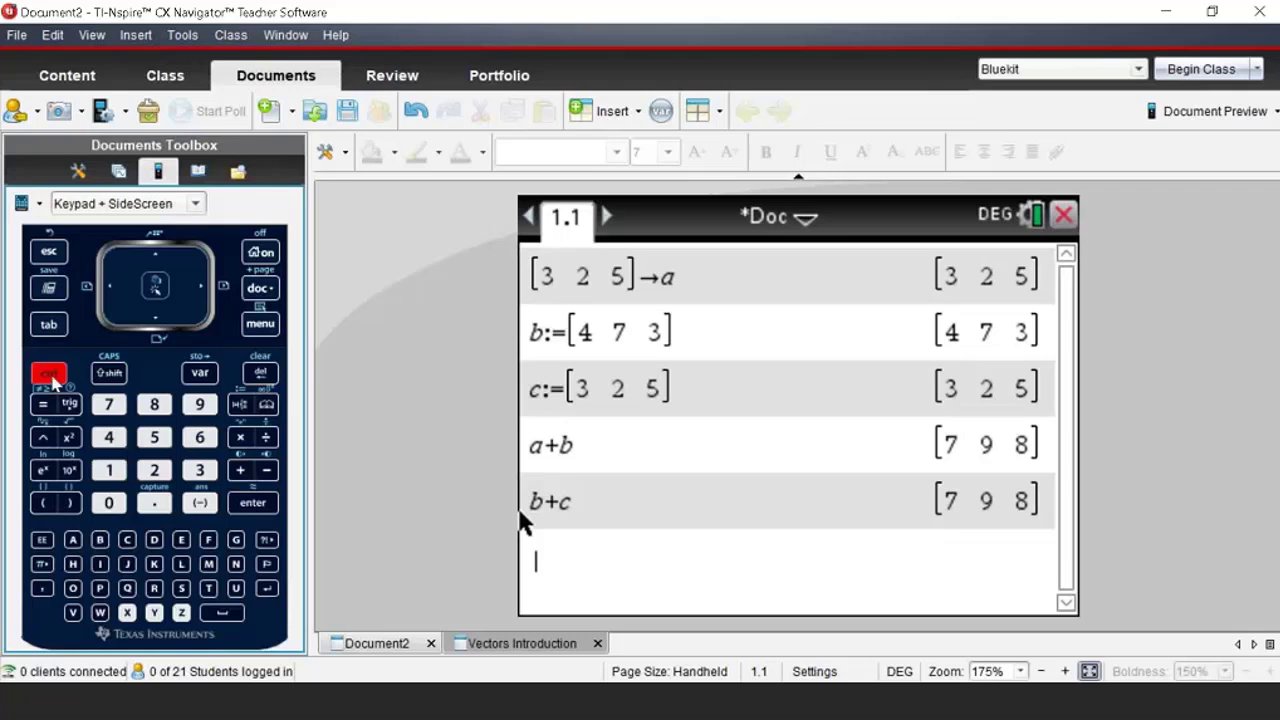
click(103, 566)
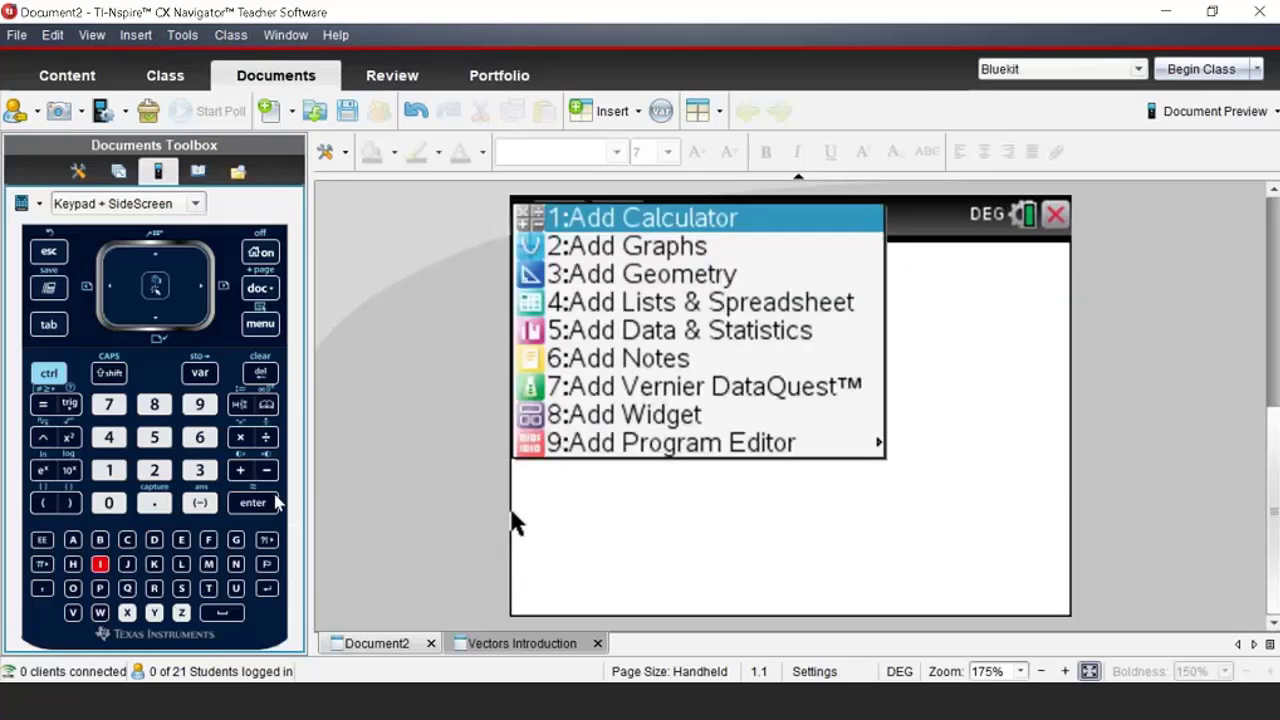
click(569, 364)
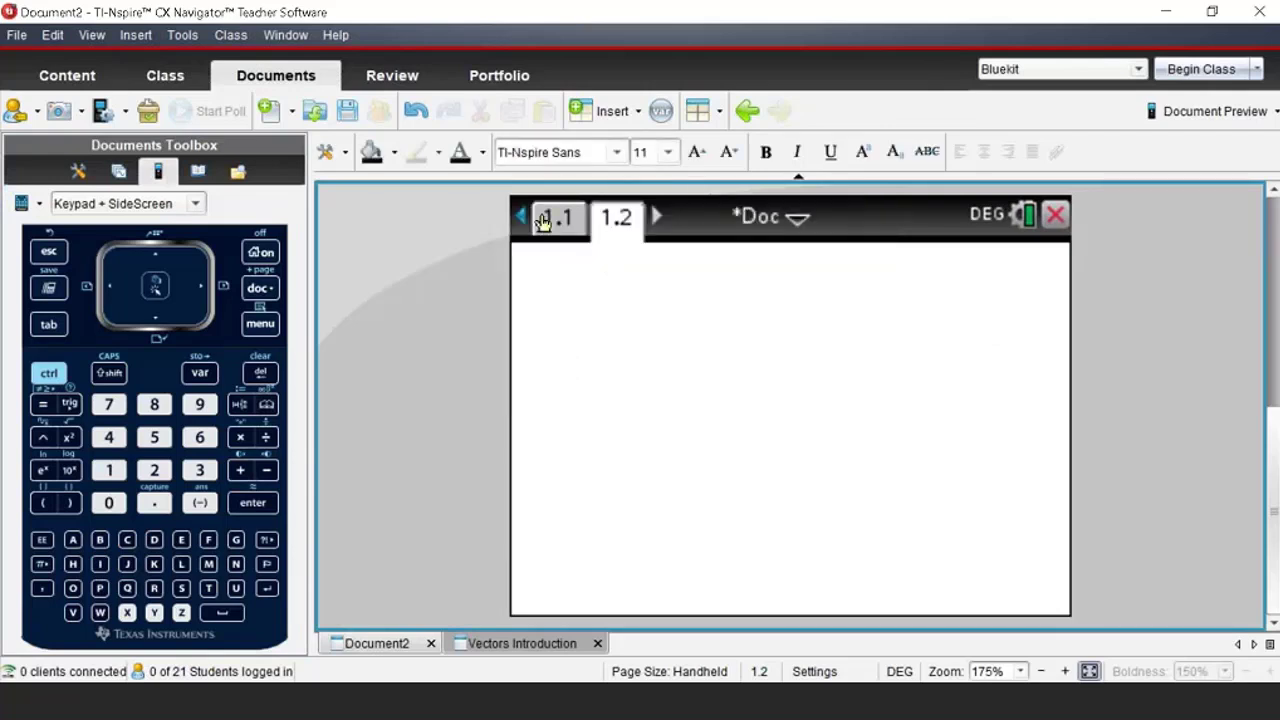
Step: Evaluate a+b on the Notes page, inserting a from the stored variables
click(199, 375)
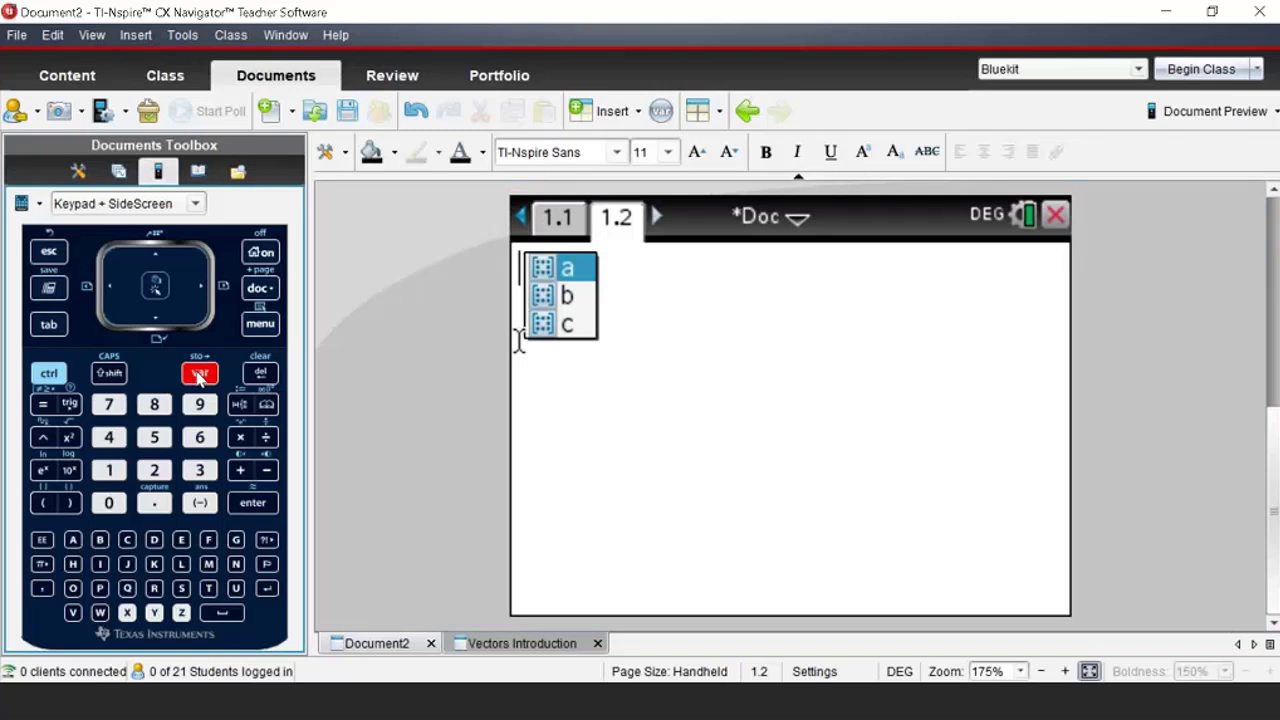
click(553, 272)
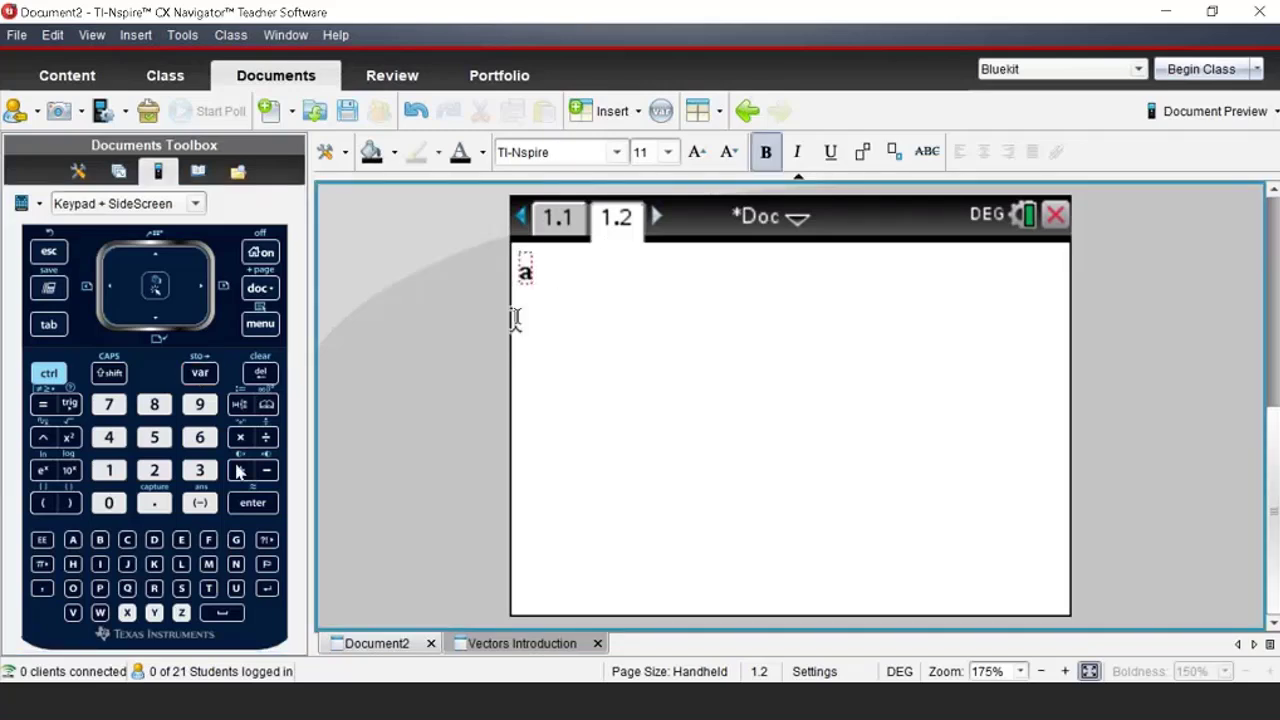
text(+)
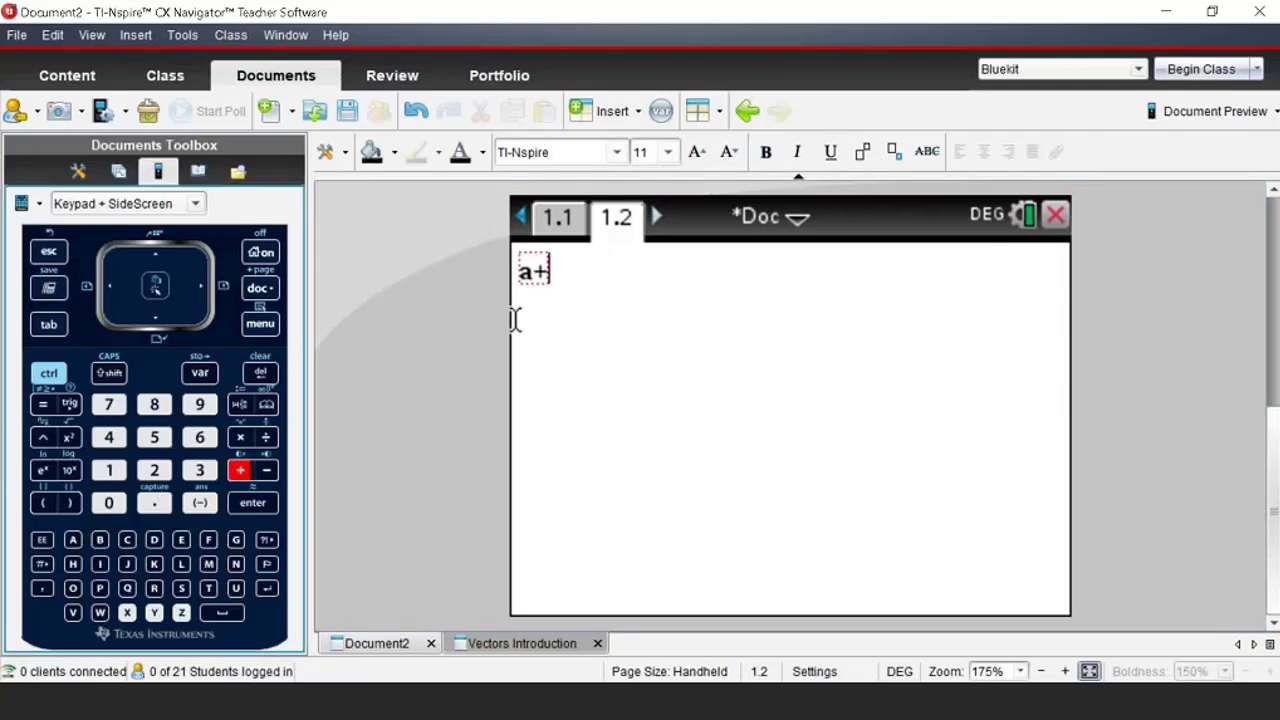
click(100, 540)
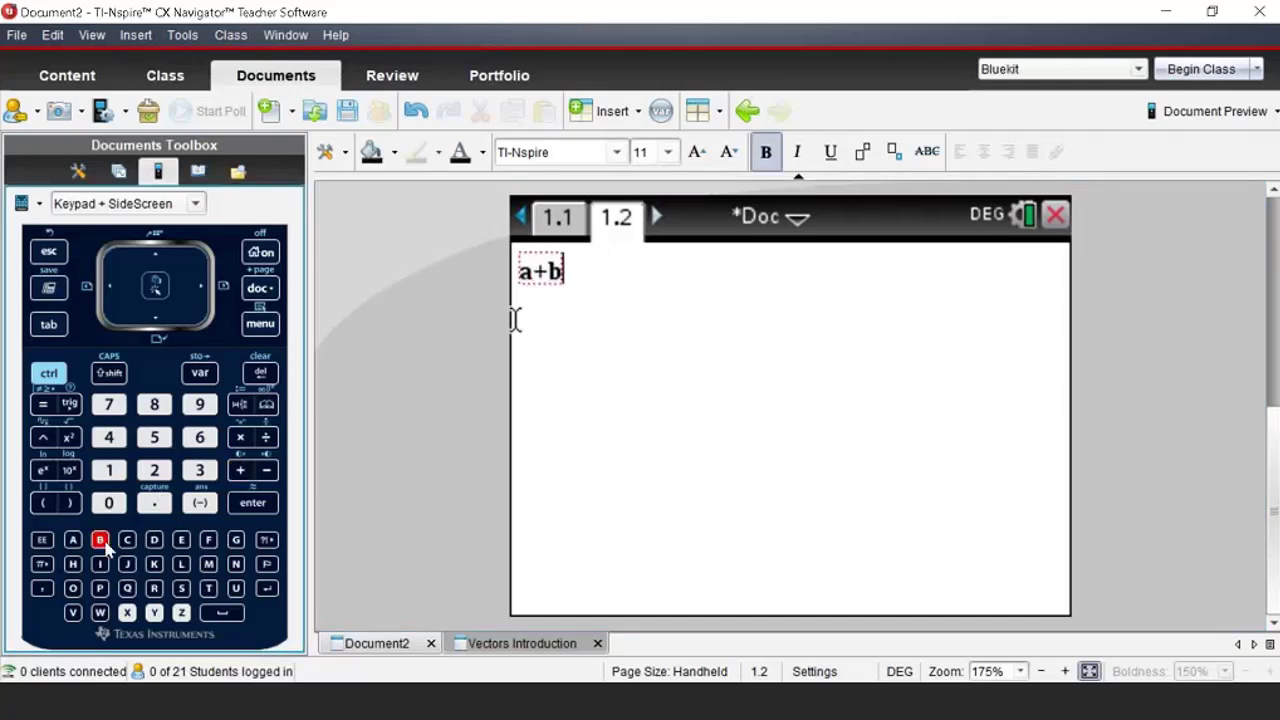
key(Return)
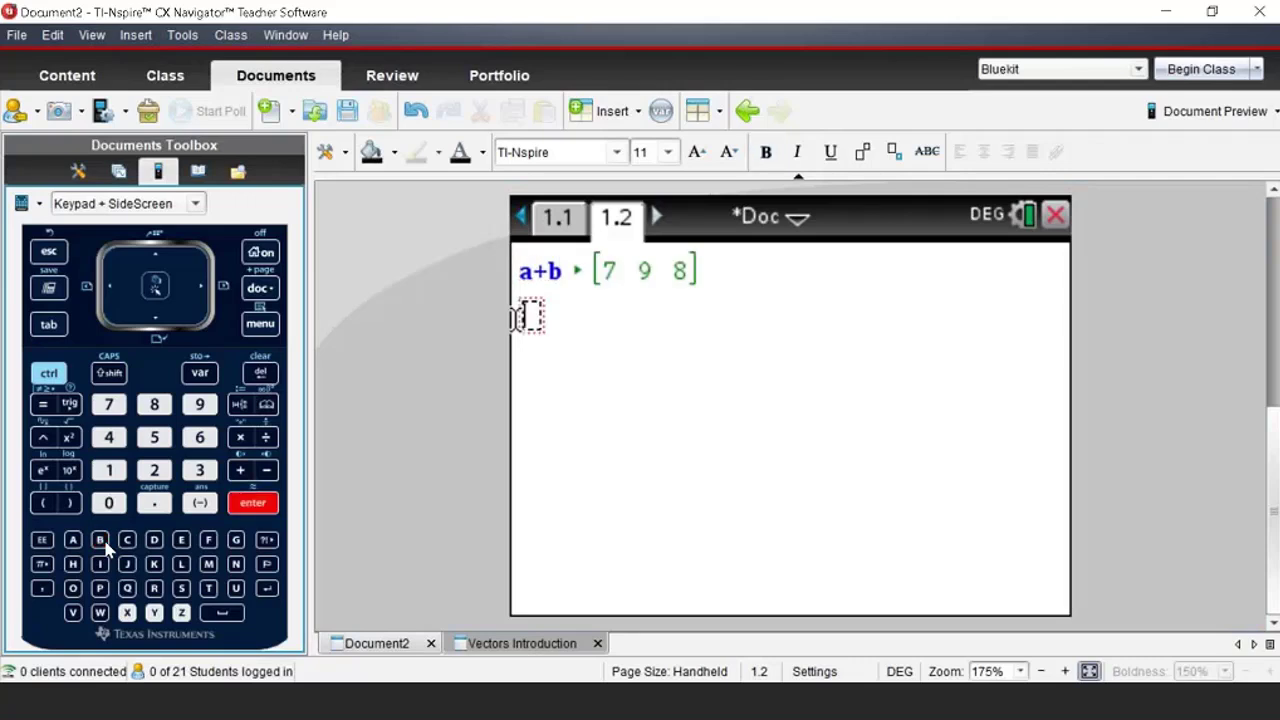
Step: On page 1.2 of the Vectors Introduction document, move b's tail to a's head and c's tail to a's tail
click(562, 226)
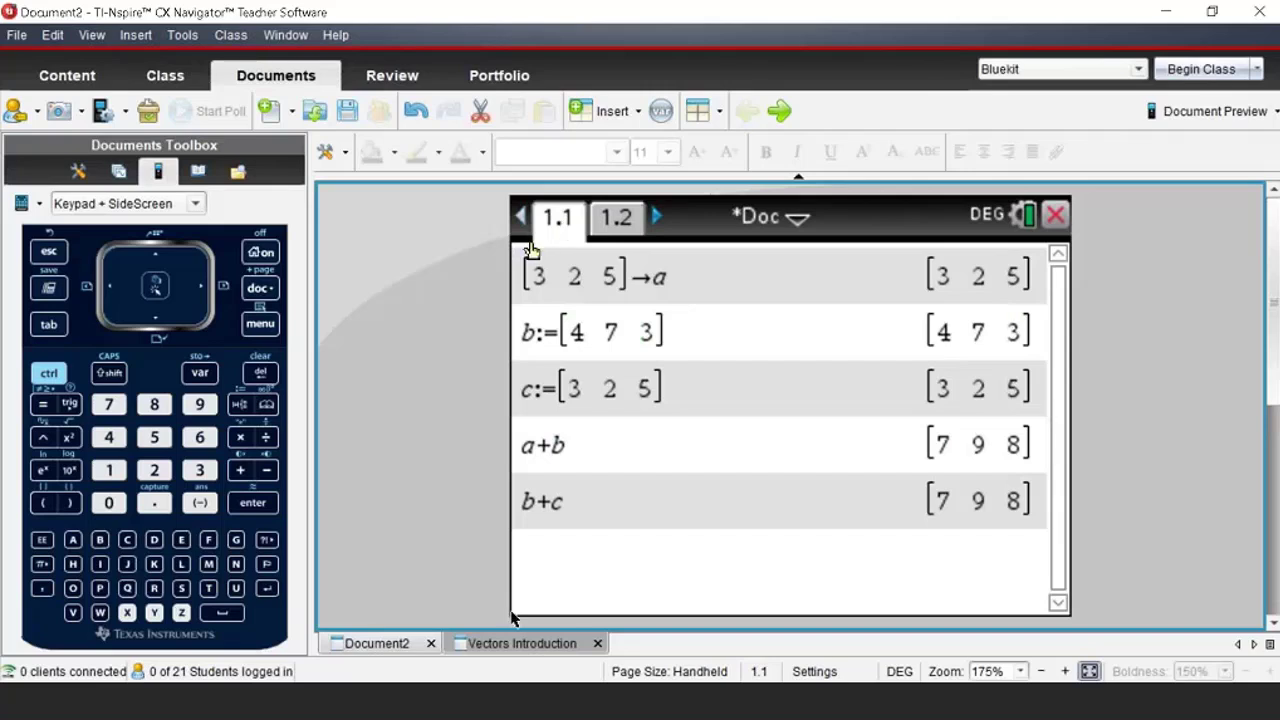
click(514, 645)
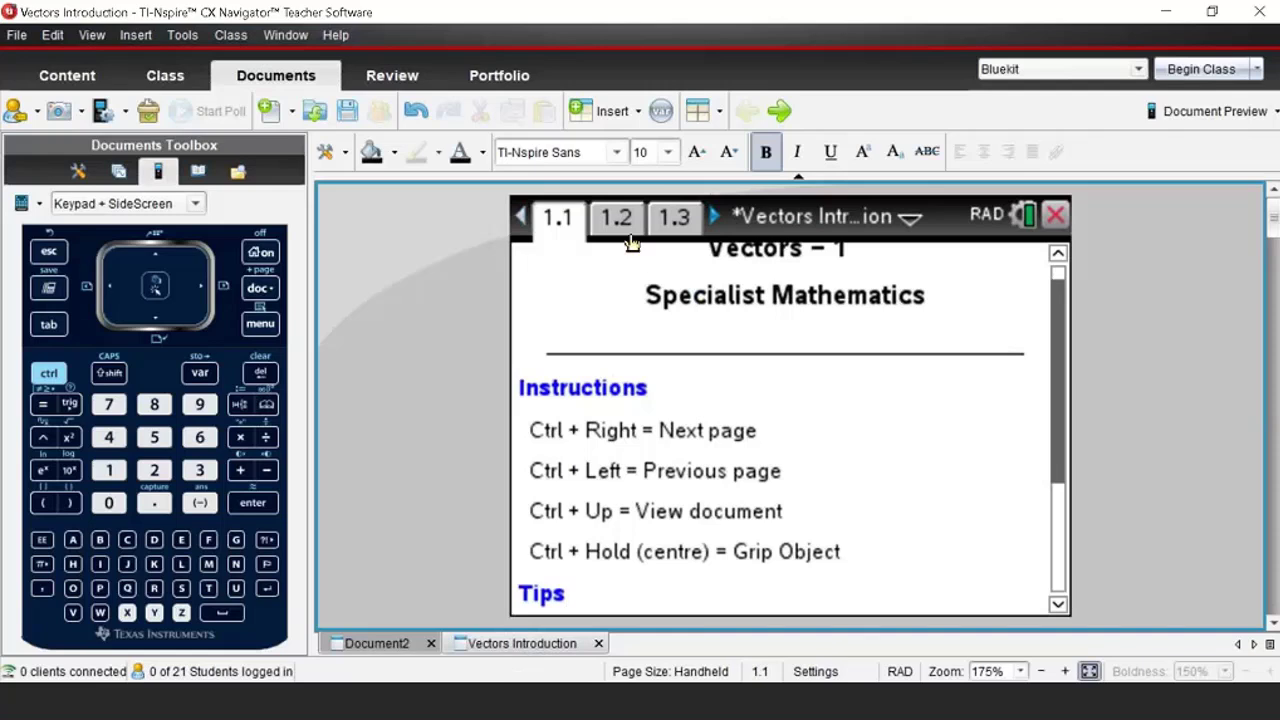
click(50, 374)
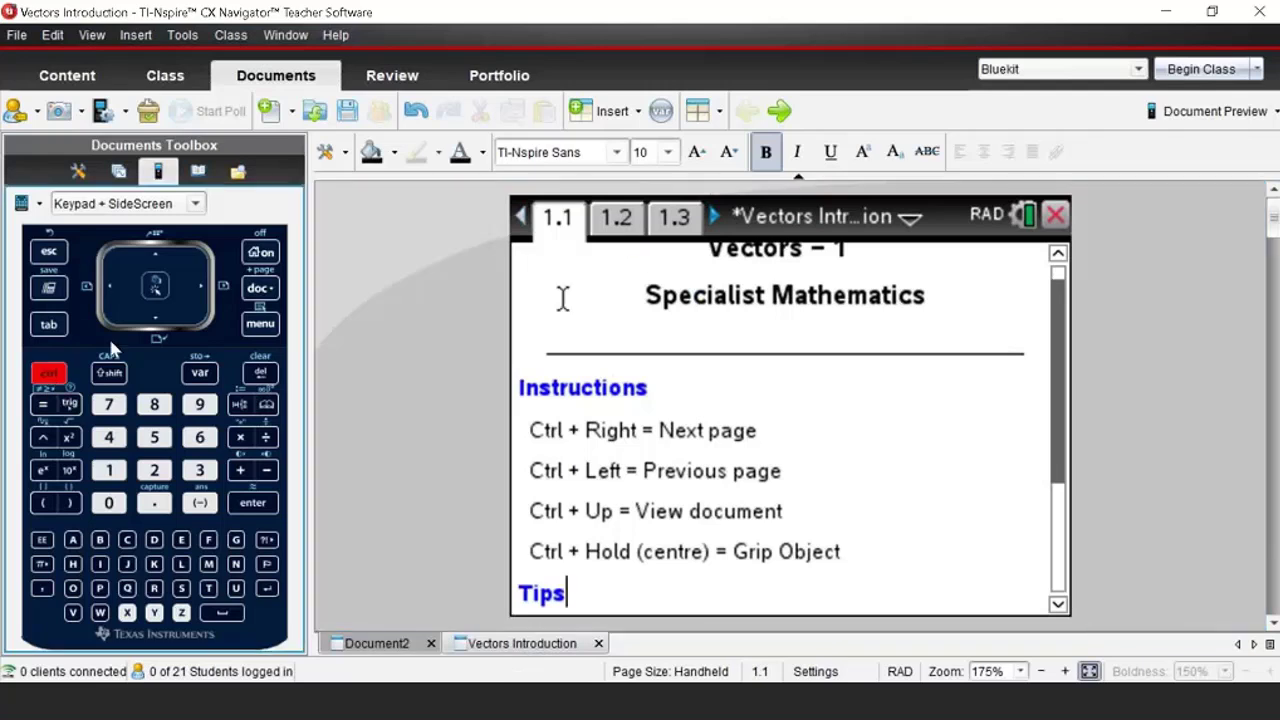
click(200, 290)
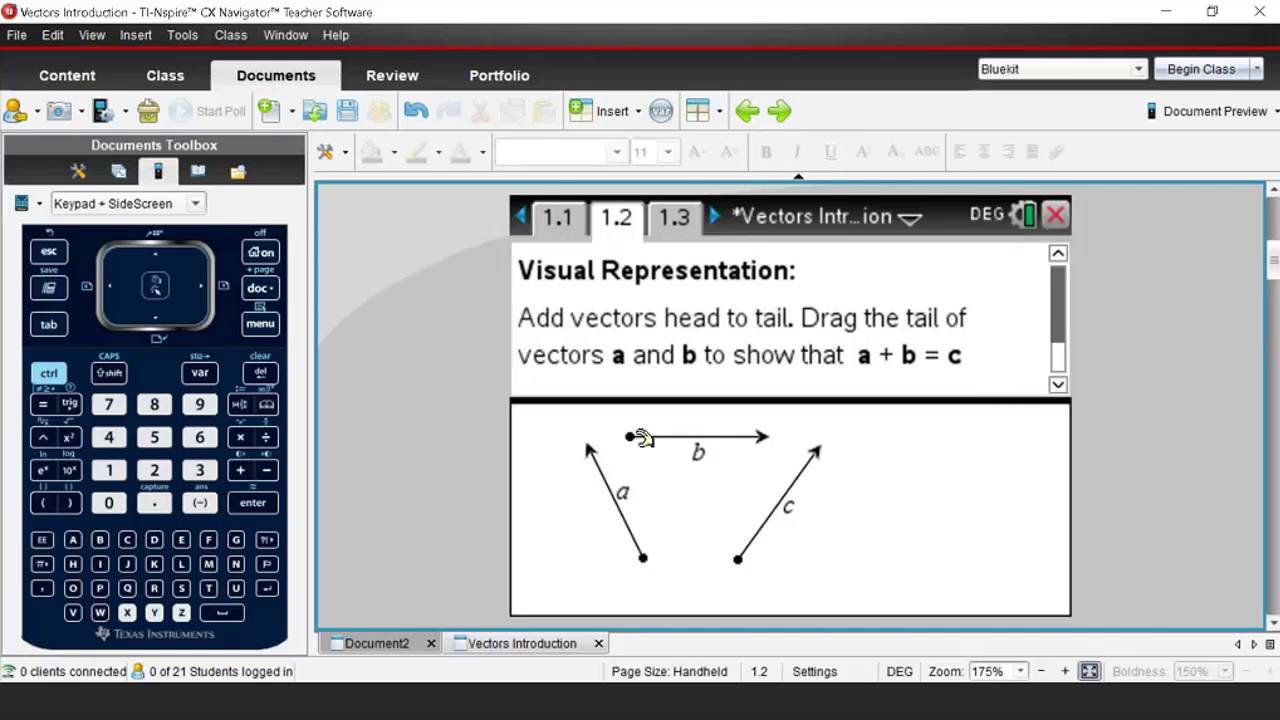
drag(632, 440, 590, 443)
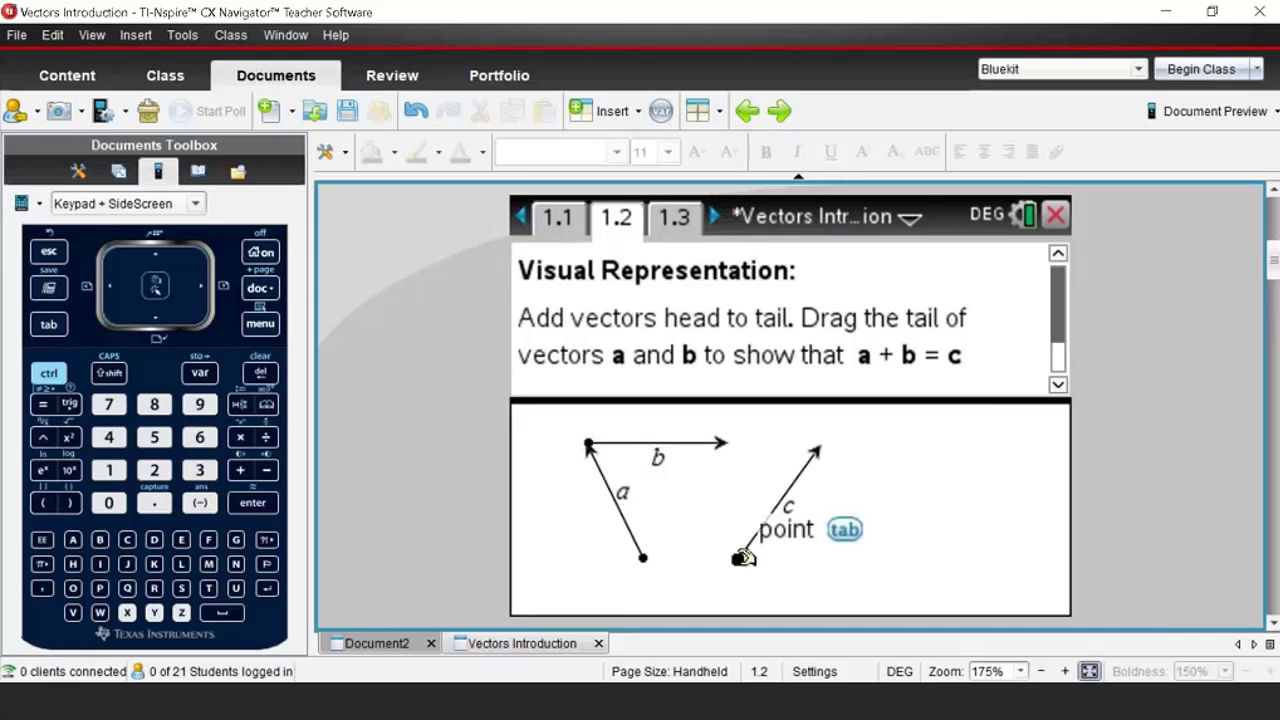
drag(743, 557, 645, 557)
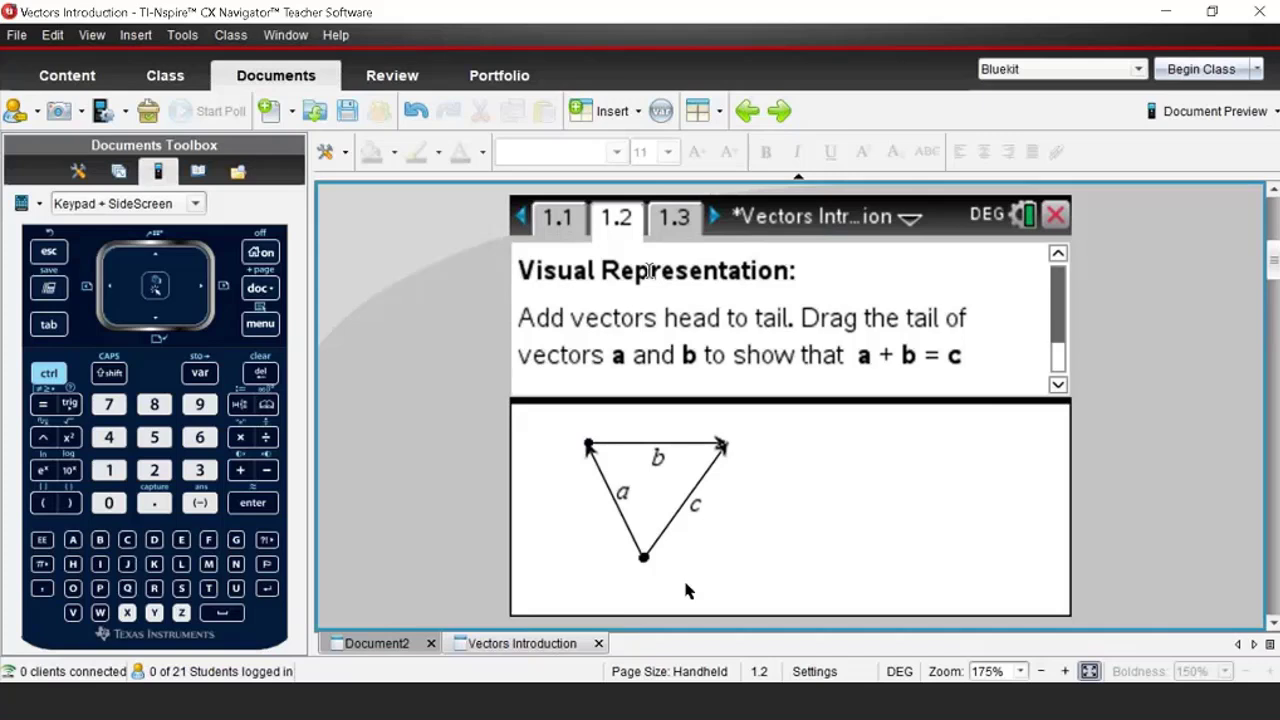
Step: On page 1.3, arrange vectors a1, b1, a2 and b2 as the sides of a parallelogram with c as its diagonal
click(676, 218)
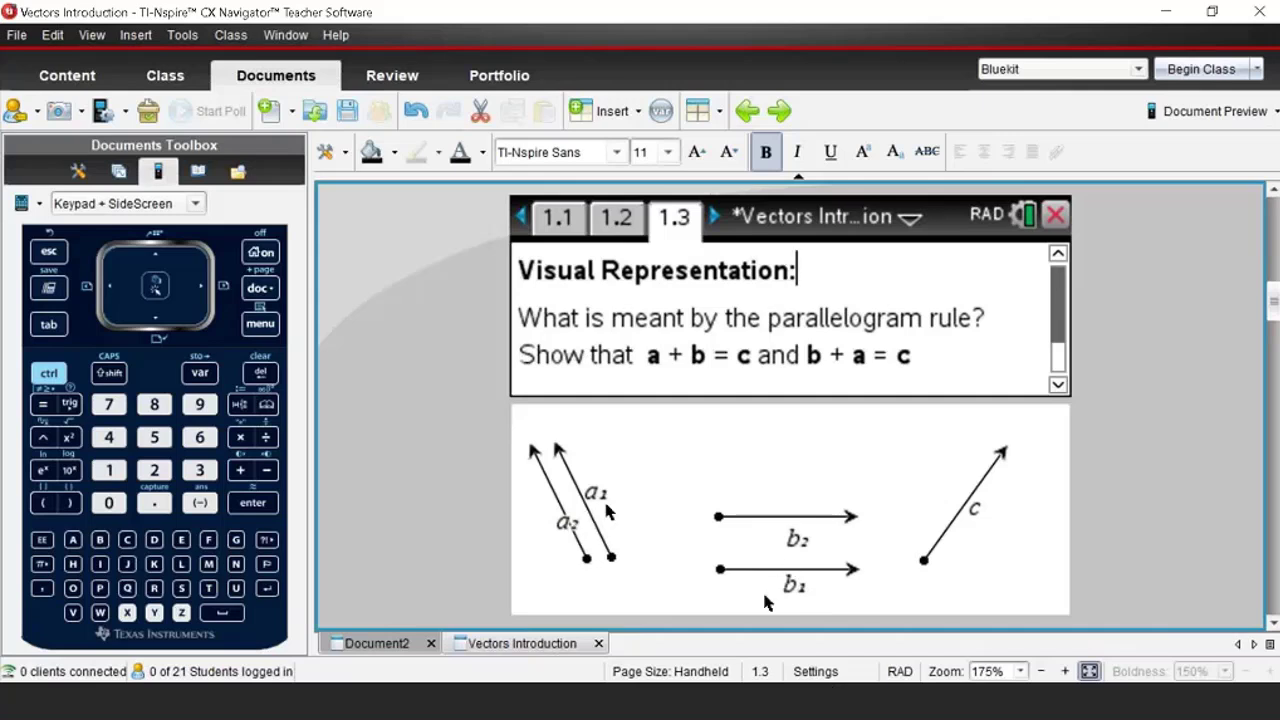
drag(720, 569, 568, 447)
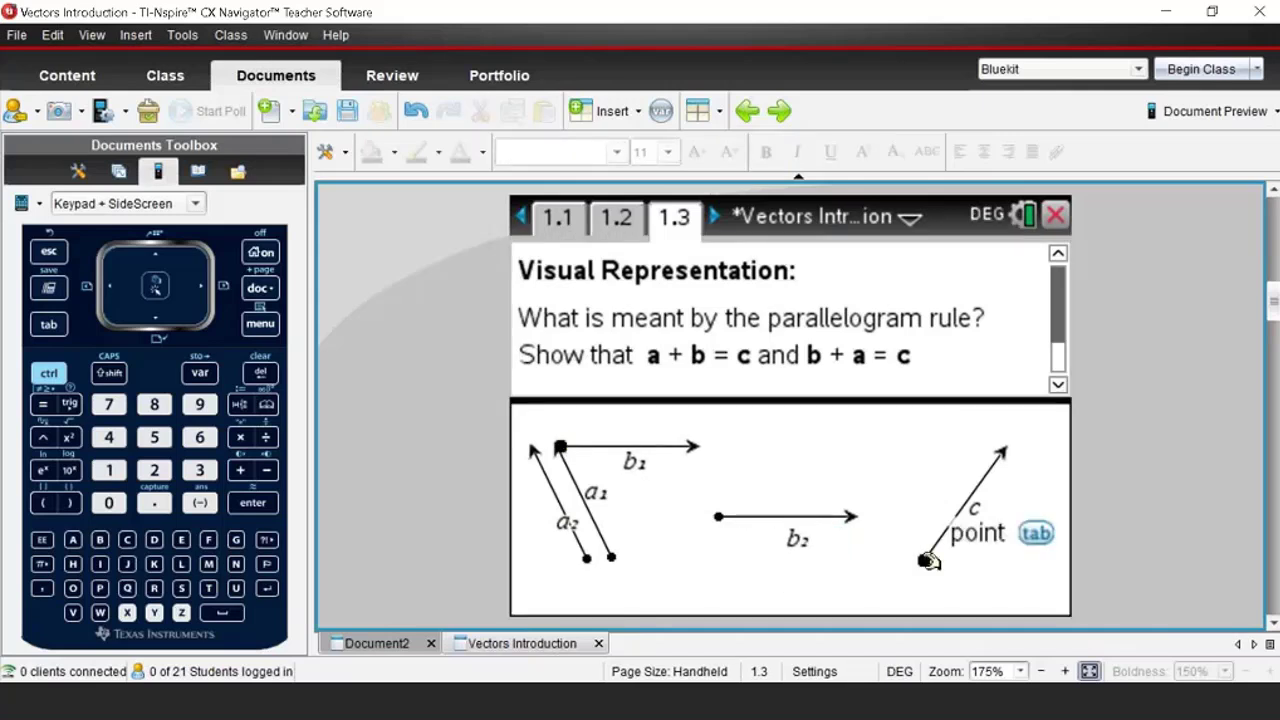
drag(926, 561, 620, 554)
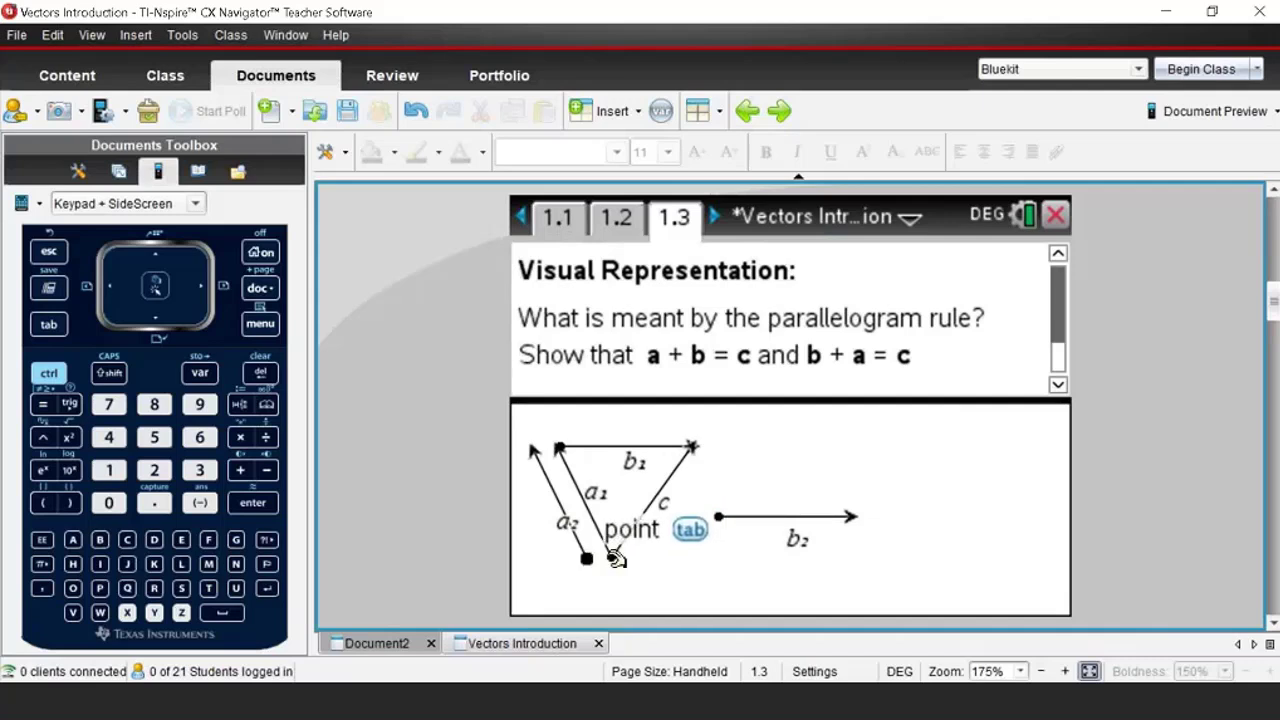
drag(590, 557, 857, 513)
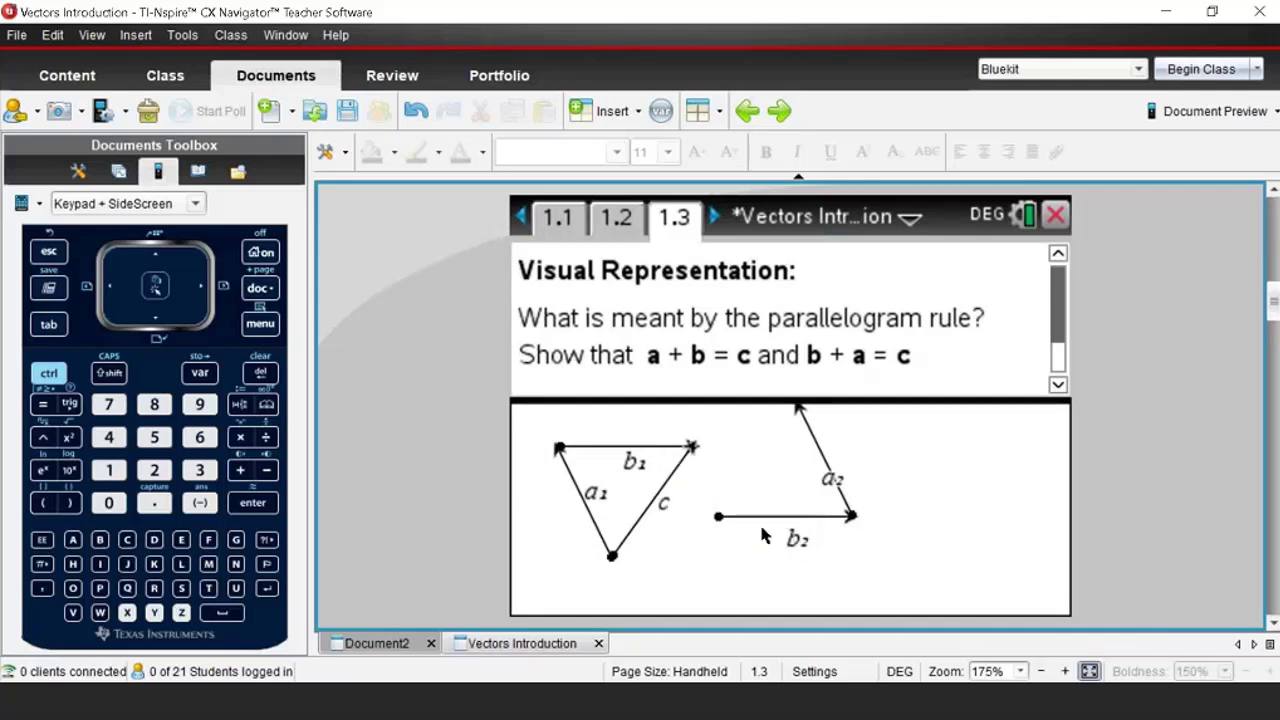
drag(718, 517, 619, 556)
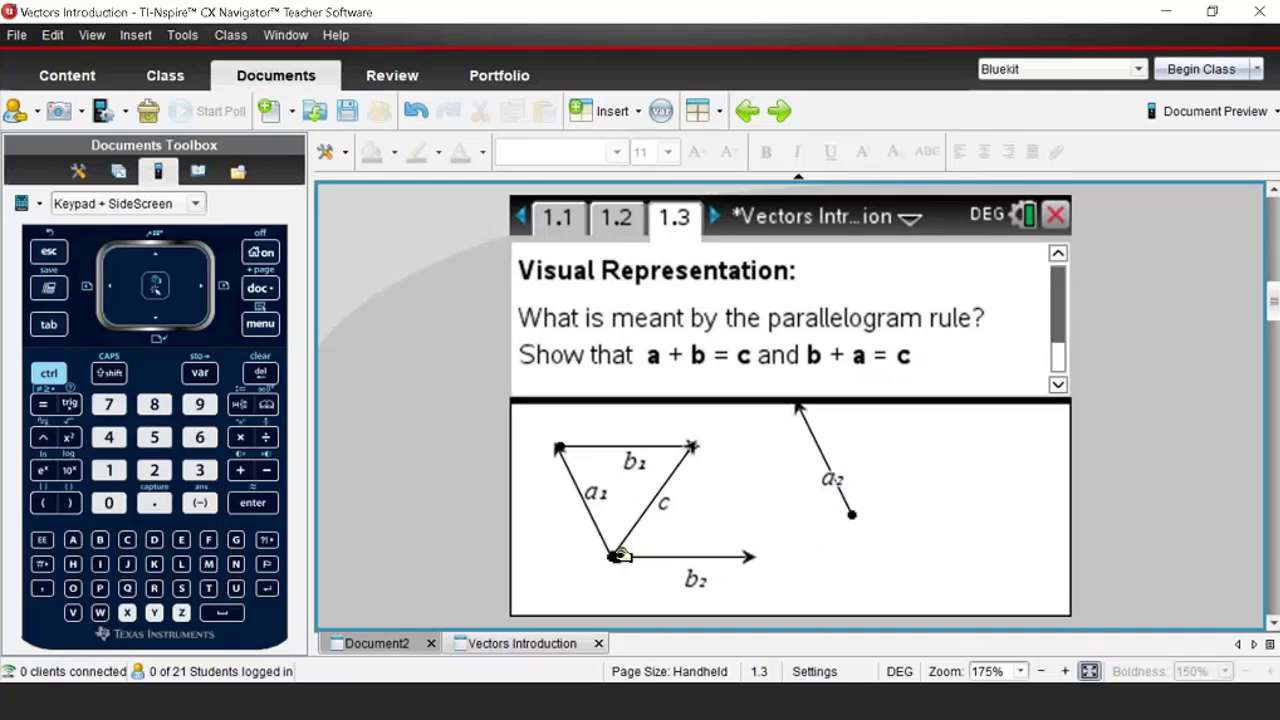
drag(852, 515, 758, 553)
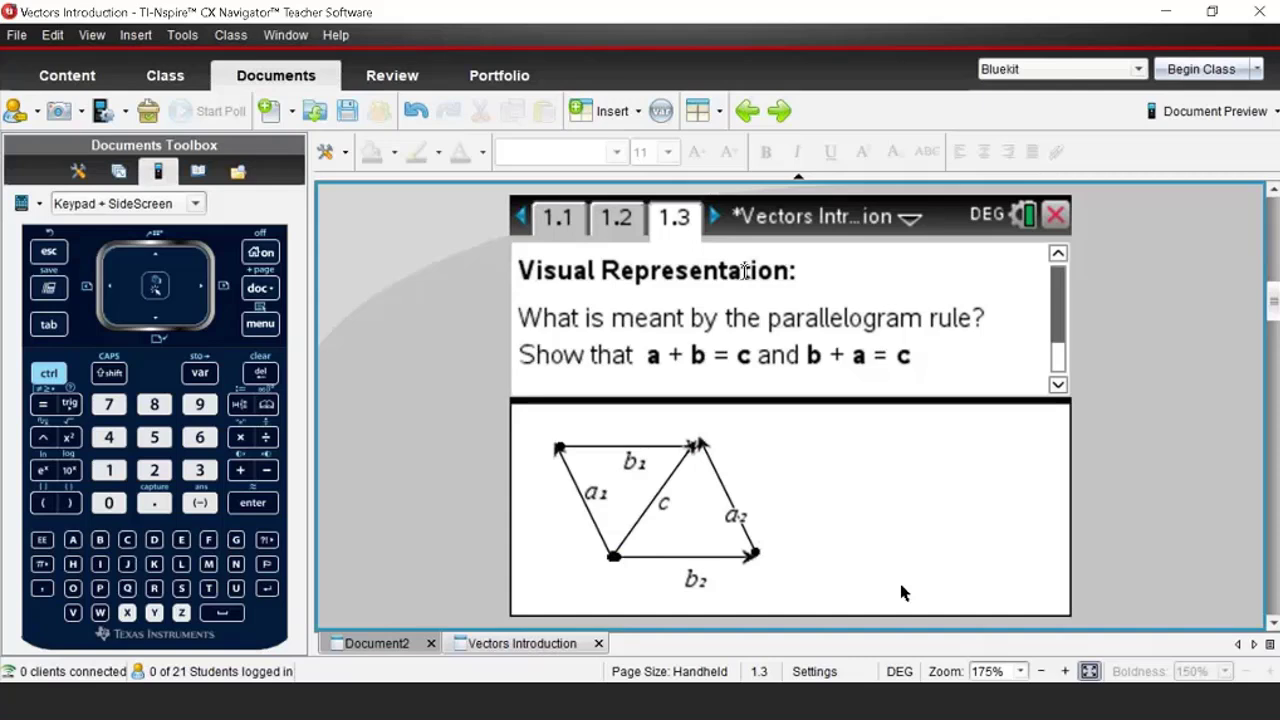
Step: On page 1.4, place a's tail at 1 on the j axis and b's tail at a's head
click(713, 216)
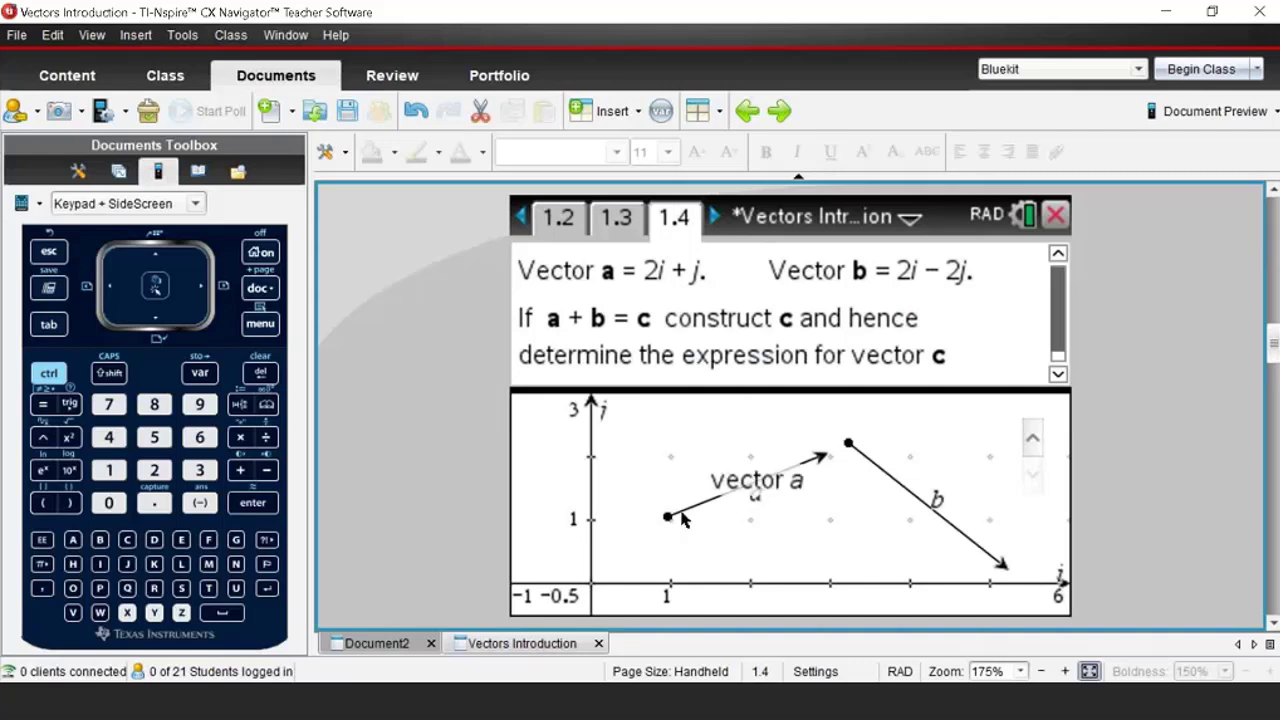
drag(669, 517, 591, 521)
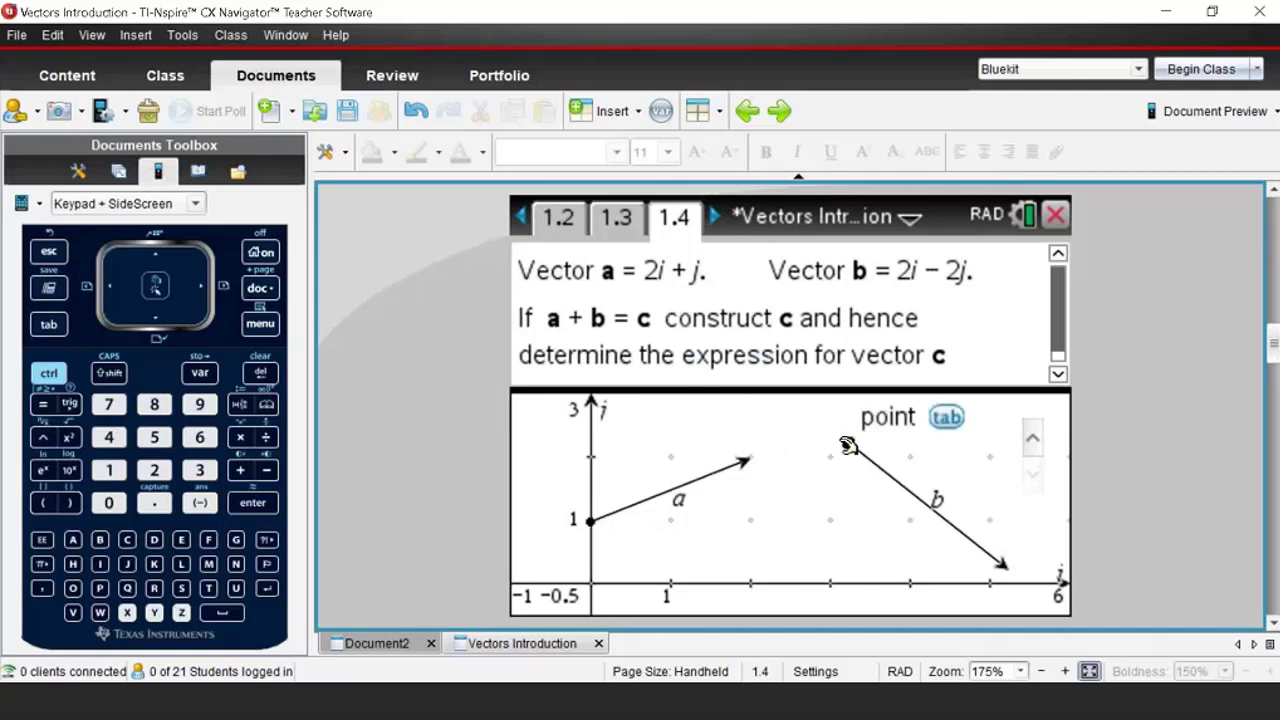
drag(848, 445, 757, 460)
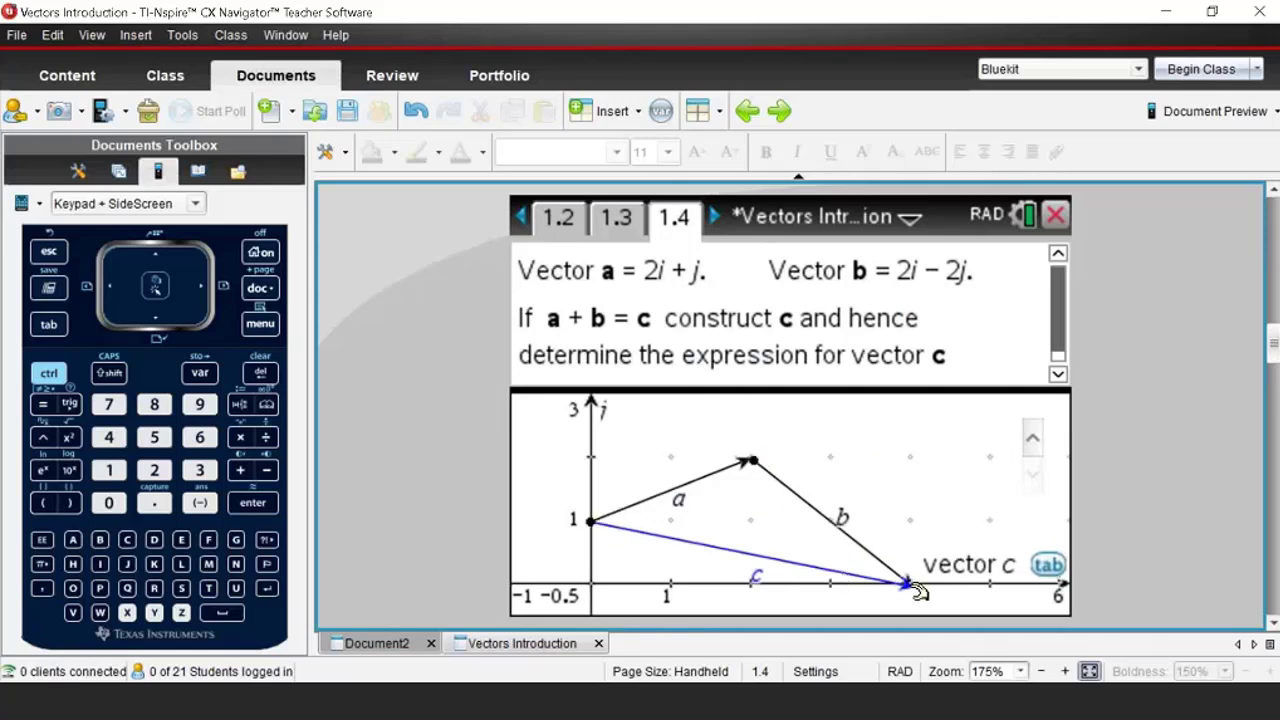
Step: Step through the component displays until all i and j components of a and b are shown, and view pages 1.5 and 1.6
click(1034, 439)
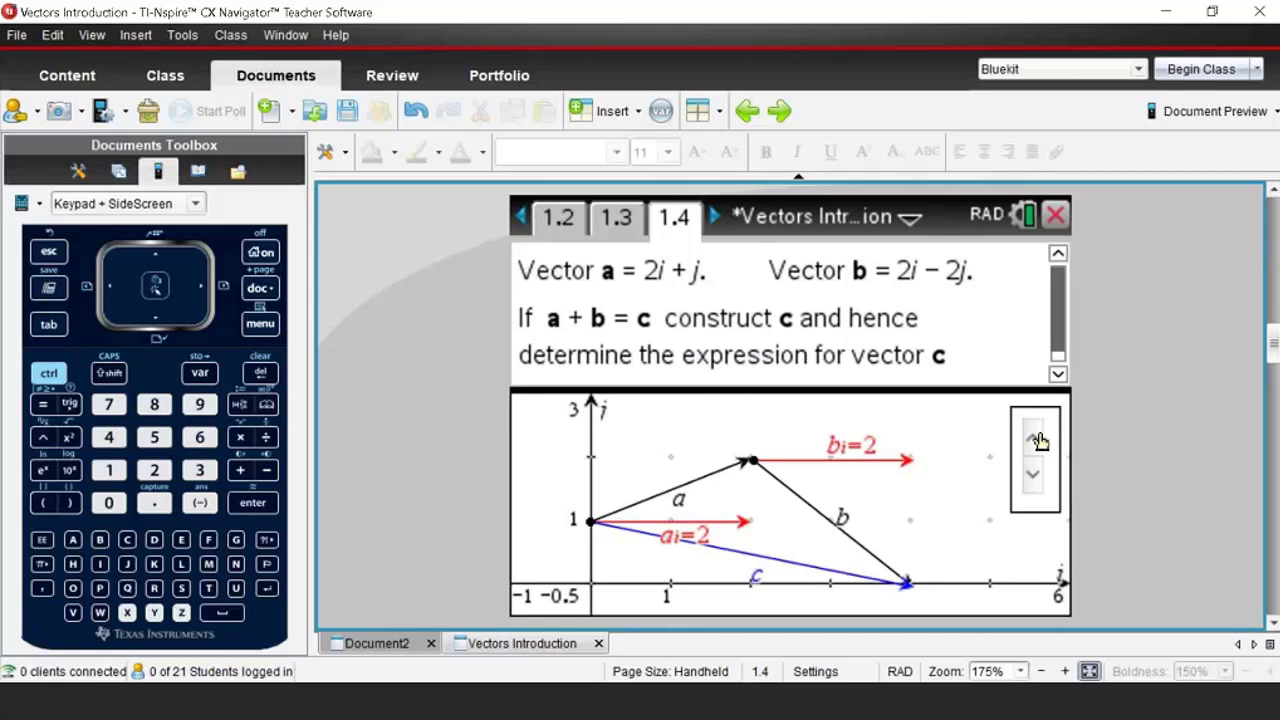
click(1033, 445)
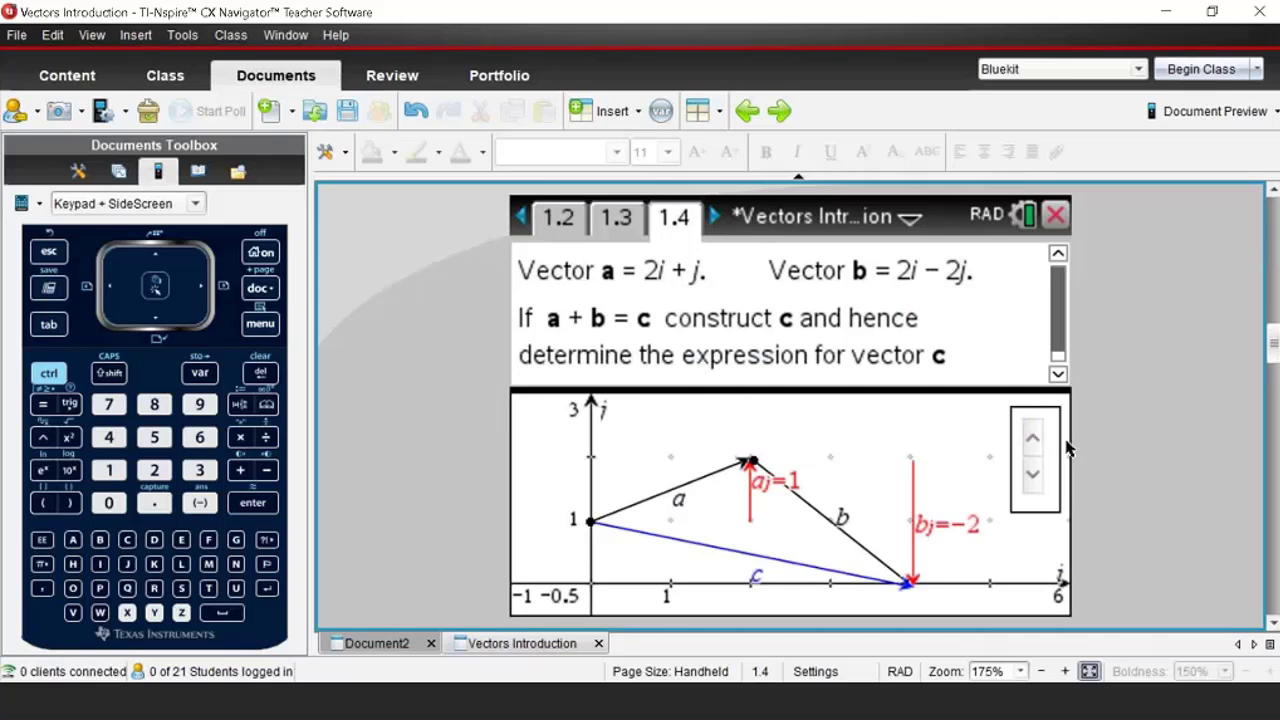
click(1035, 446)
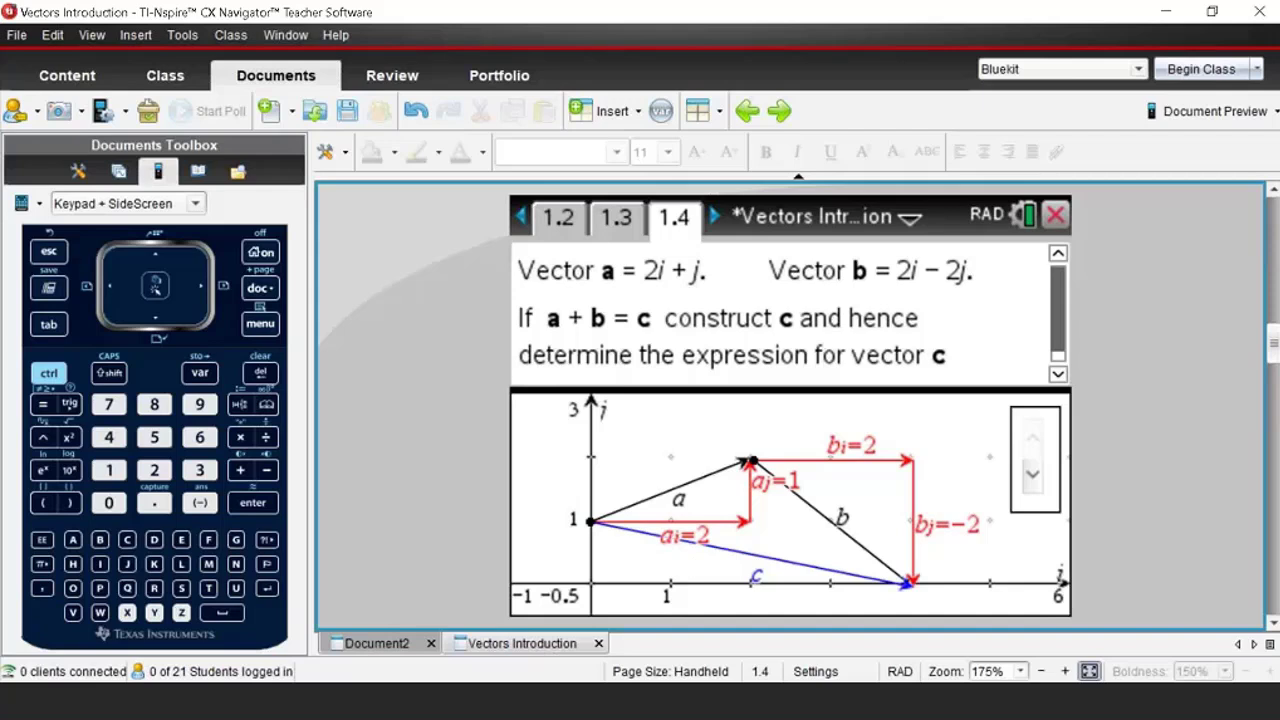
click(717, 220)
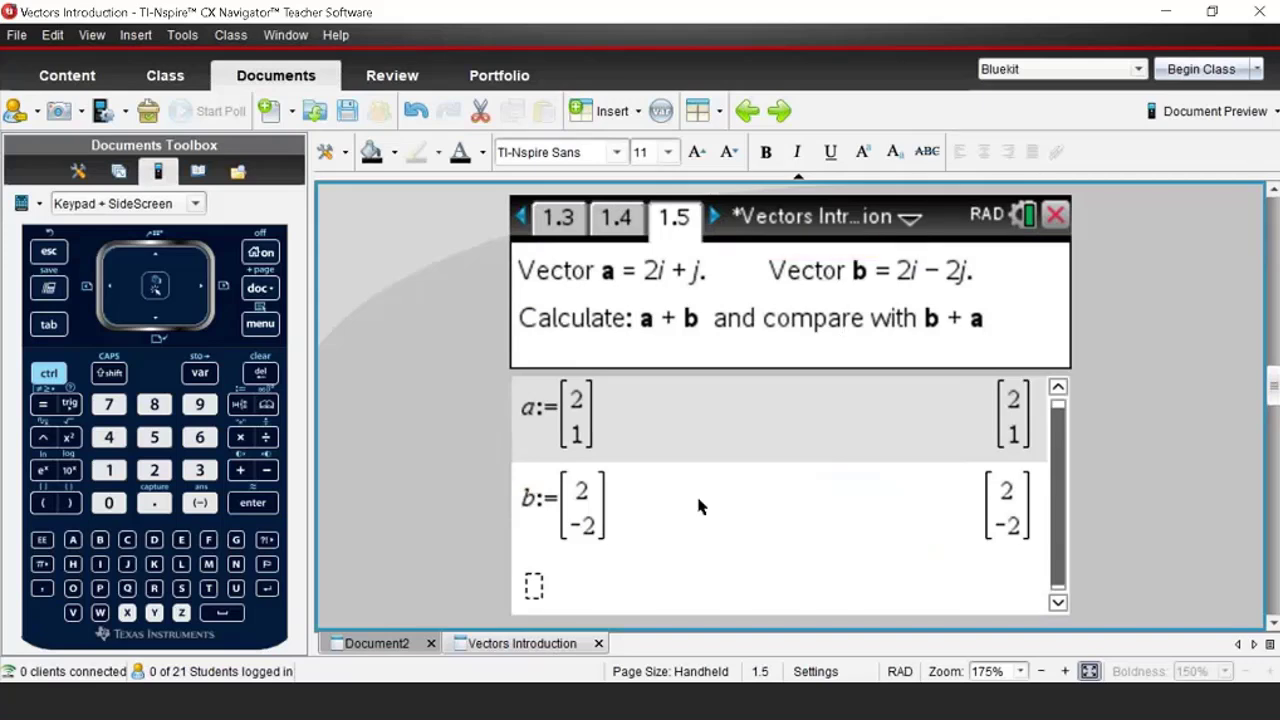
click(712, 218)
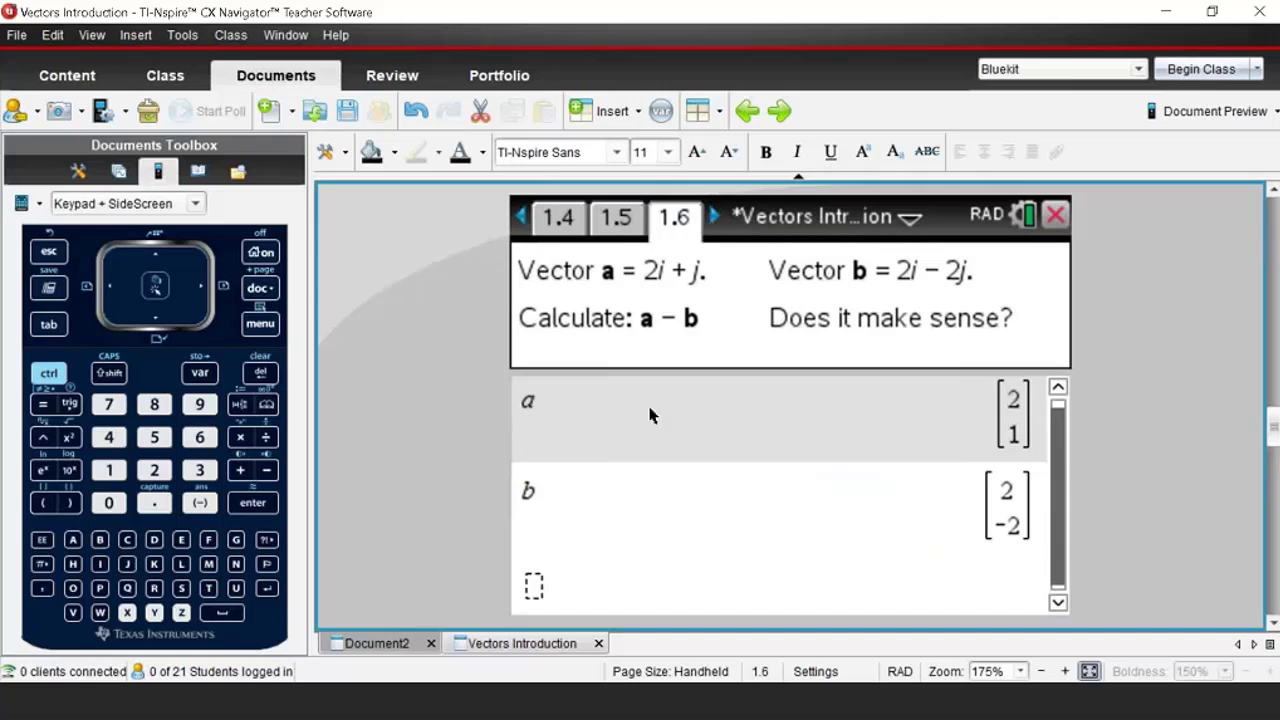
Step: Switch to Document2 and look through the matrix and vector commands available on Calculator page 1.1, including the vector-specific ones
click(398, 645)
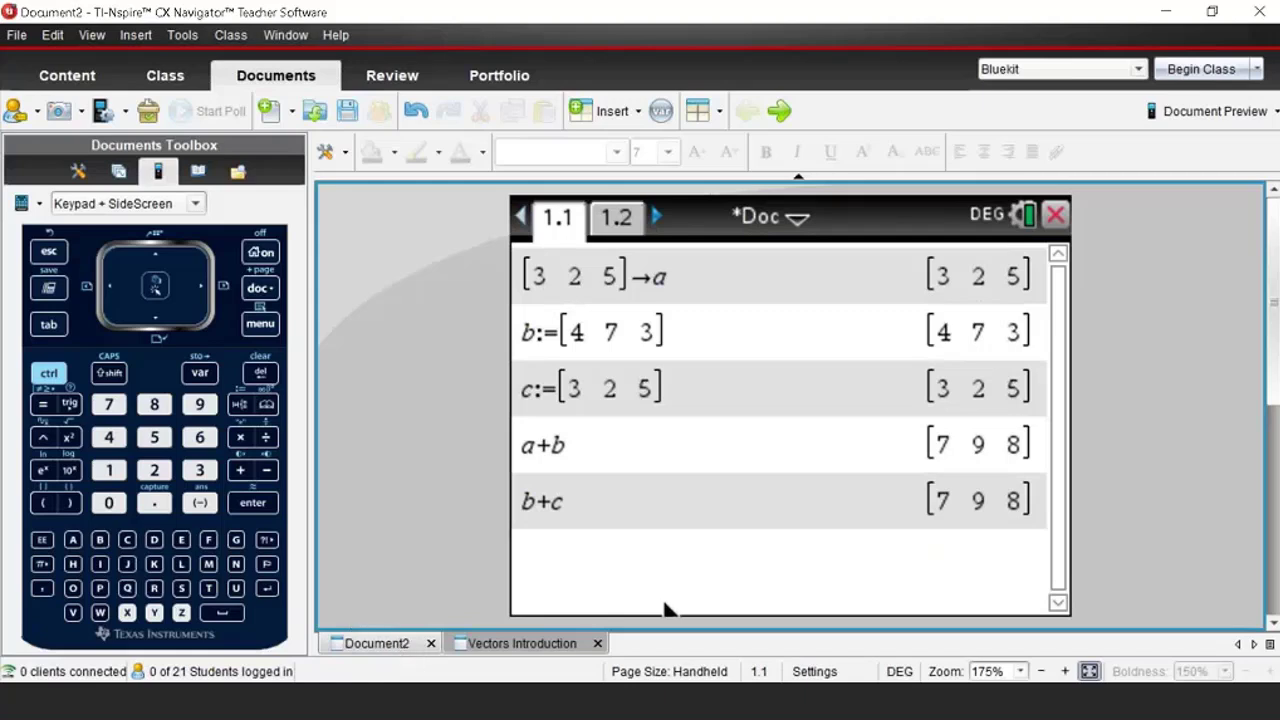
click(260, 325)
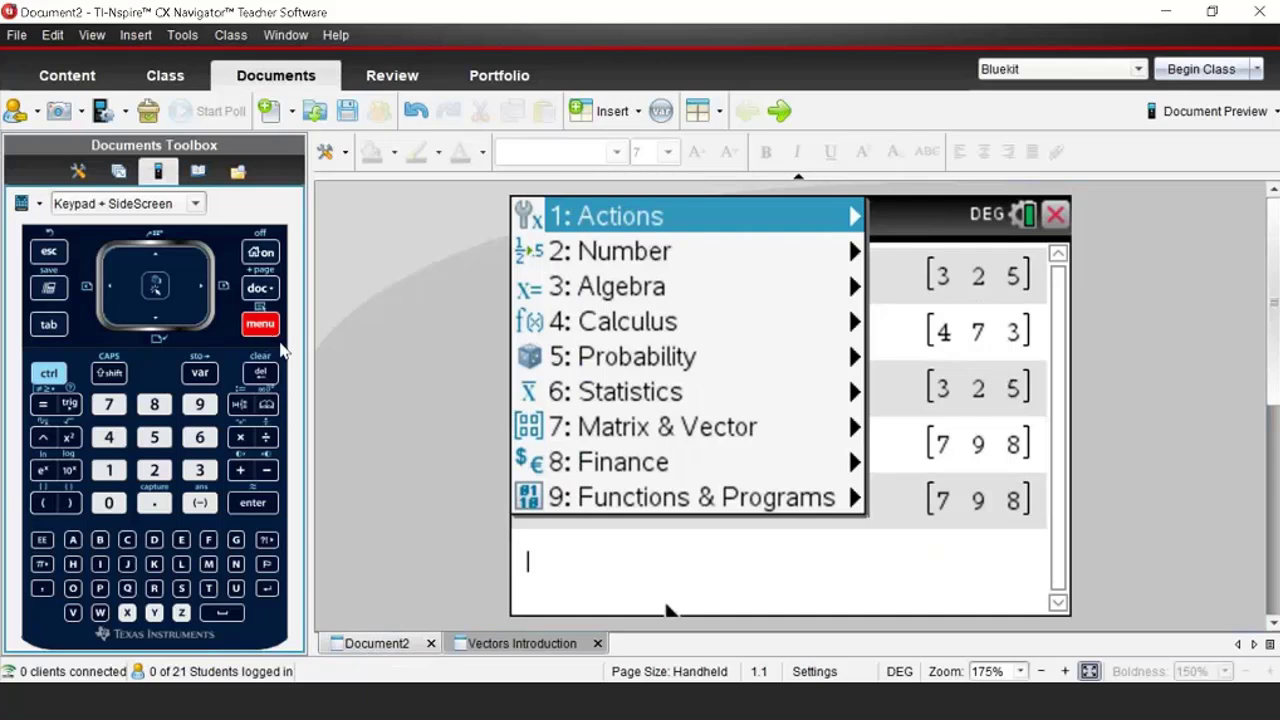
click(109, 405)
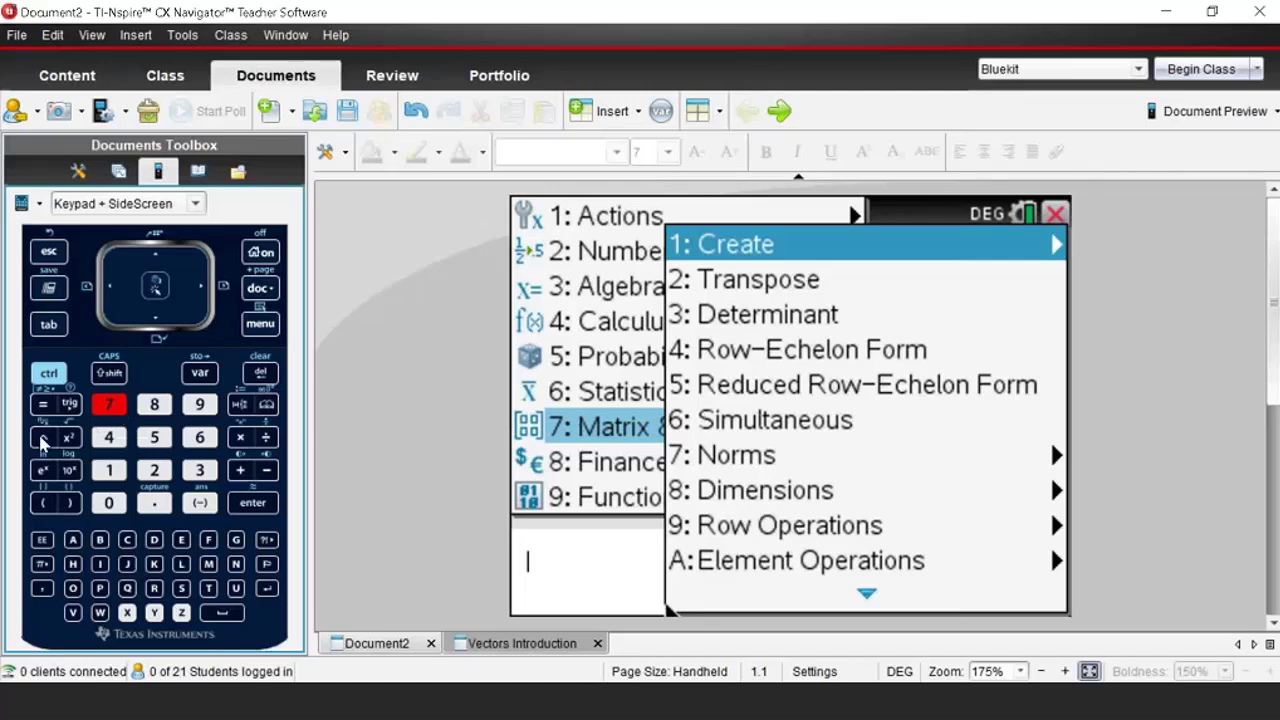
click(160, 260)
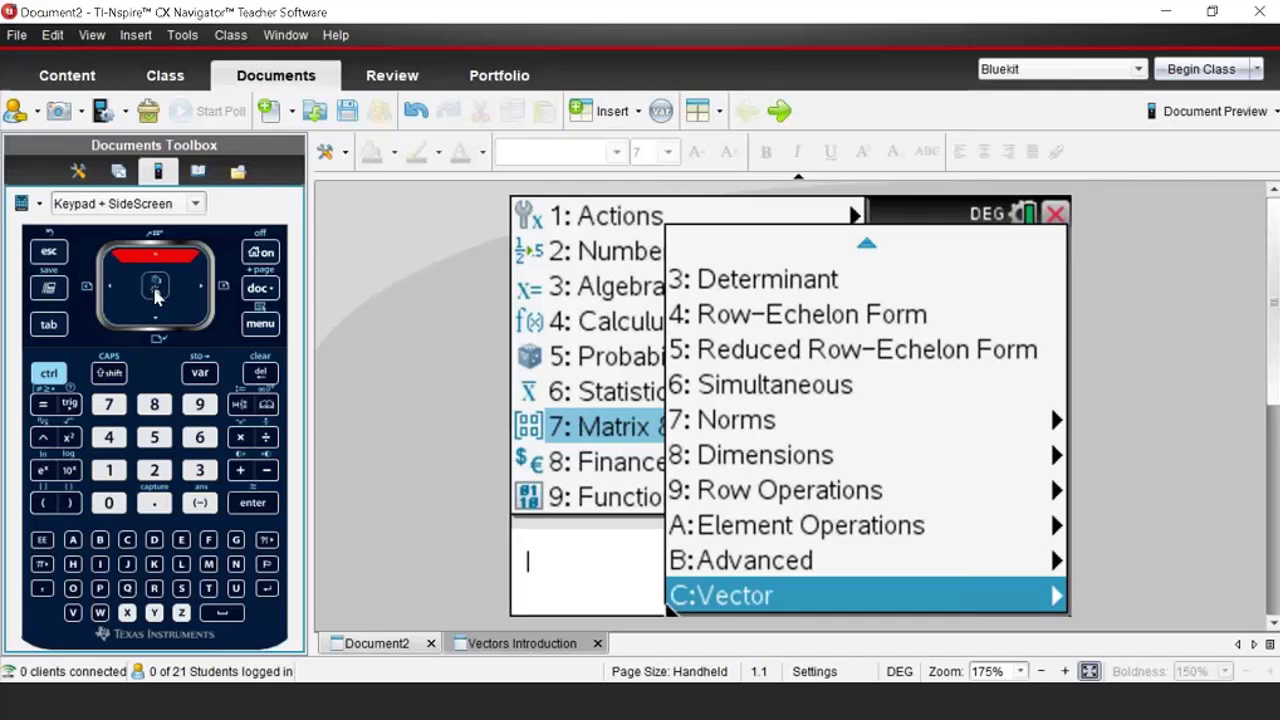
click(155, 290)
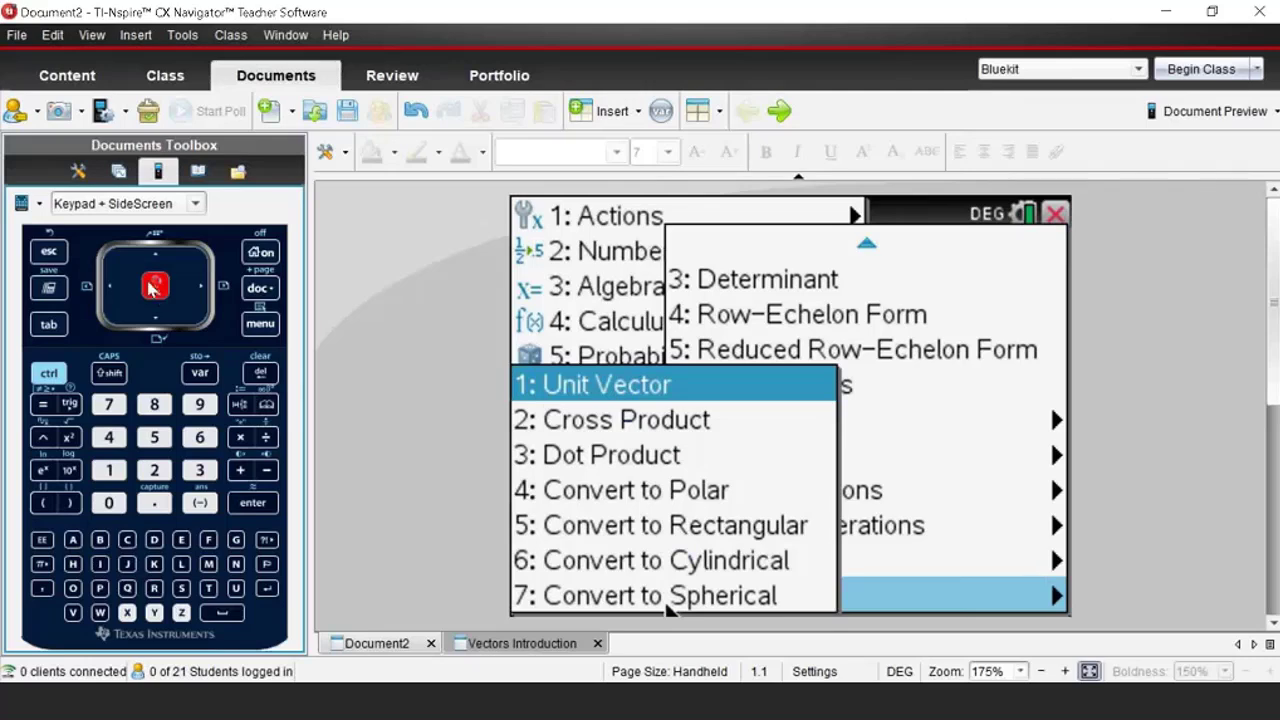
click(48, 253)
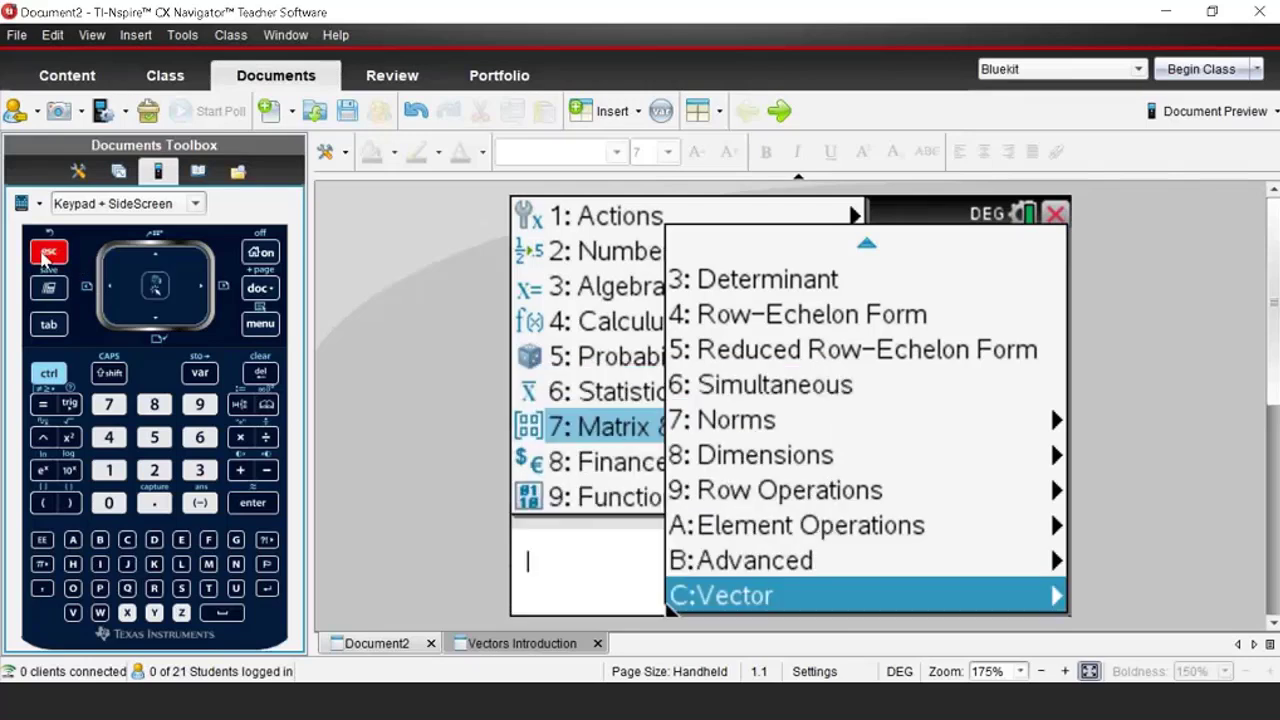
click(48, 253)
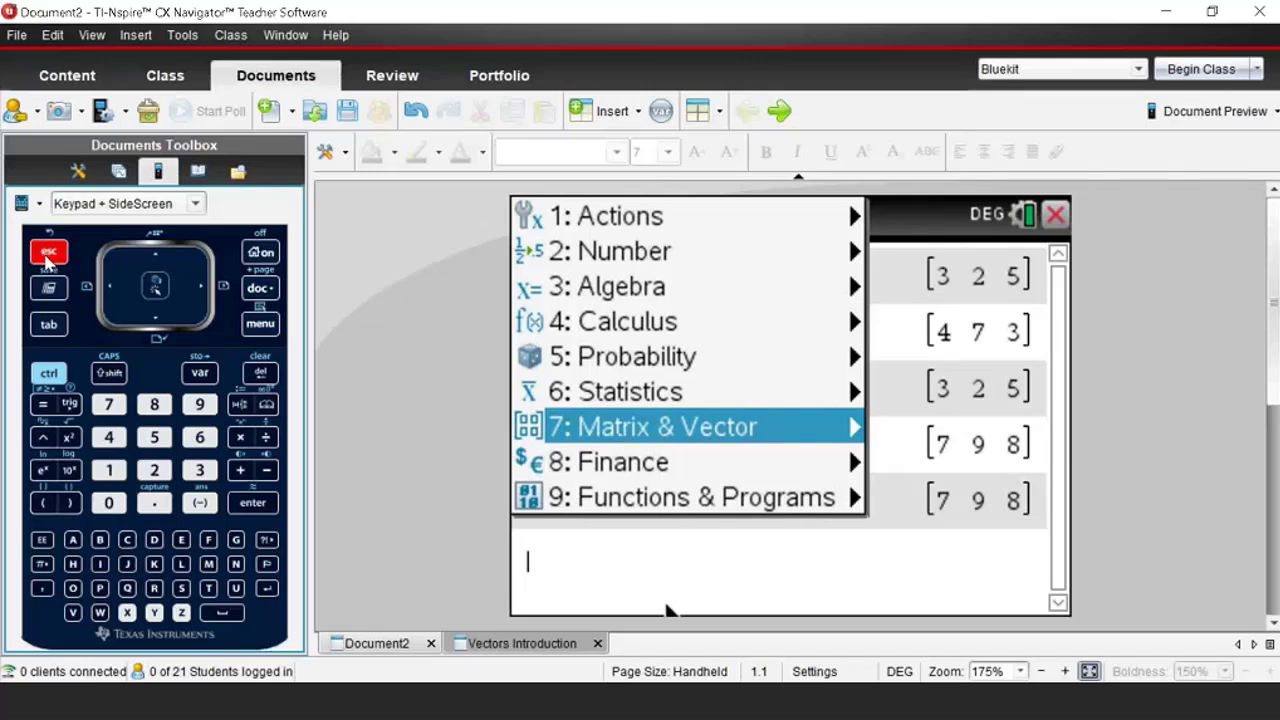
click(48, 255)
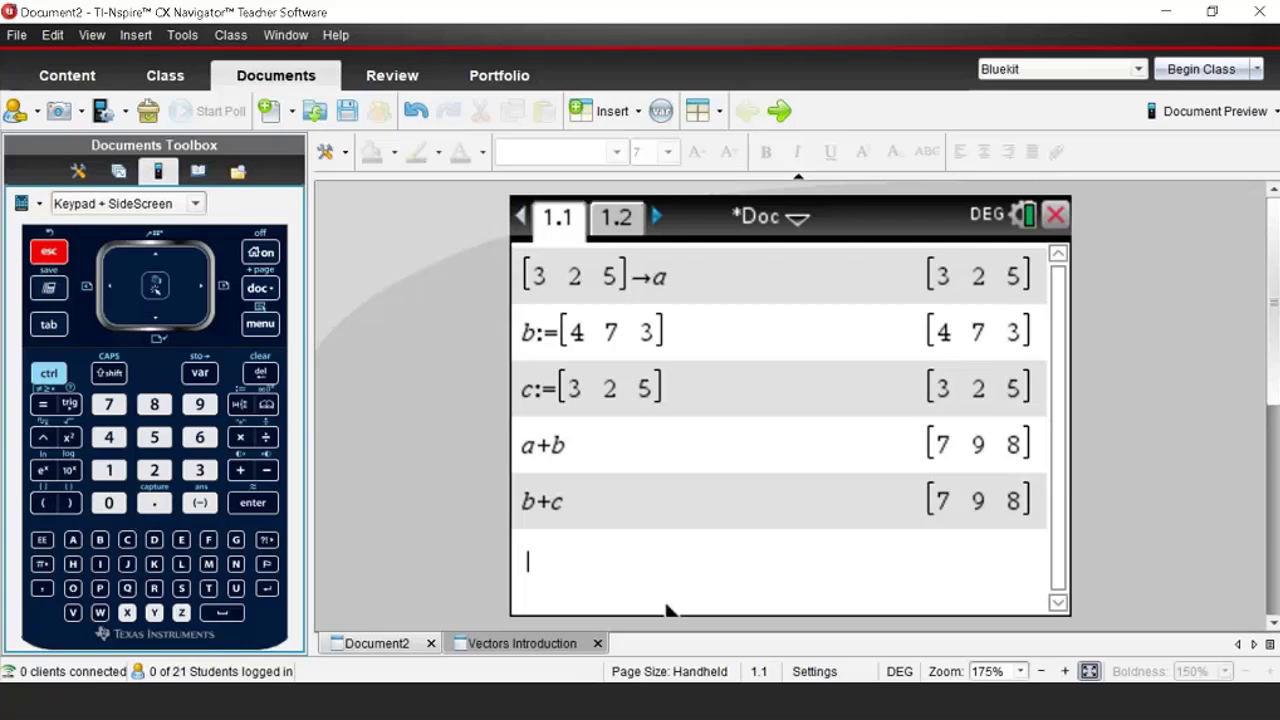
Step: Calculate the transpose of vector c on Calculator page 1.1
click(127, 541)
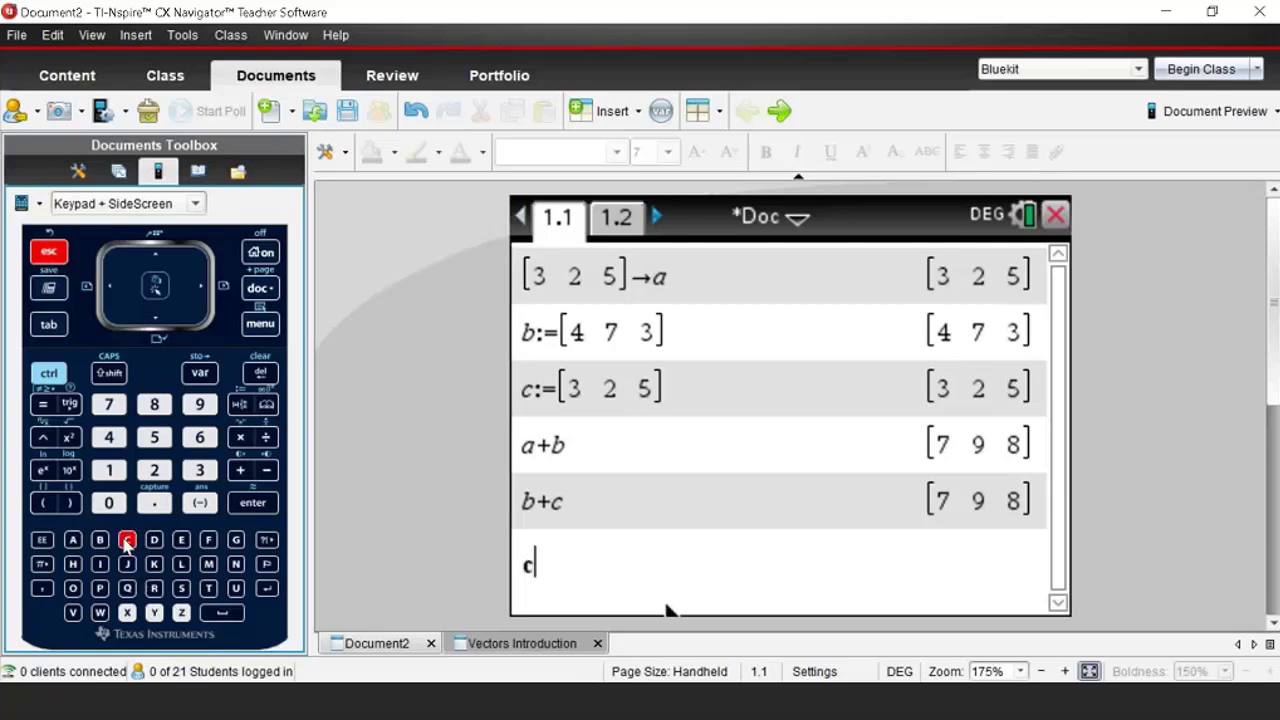
click(258, 325)
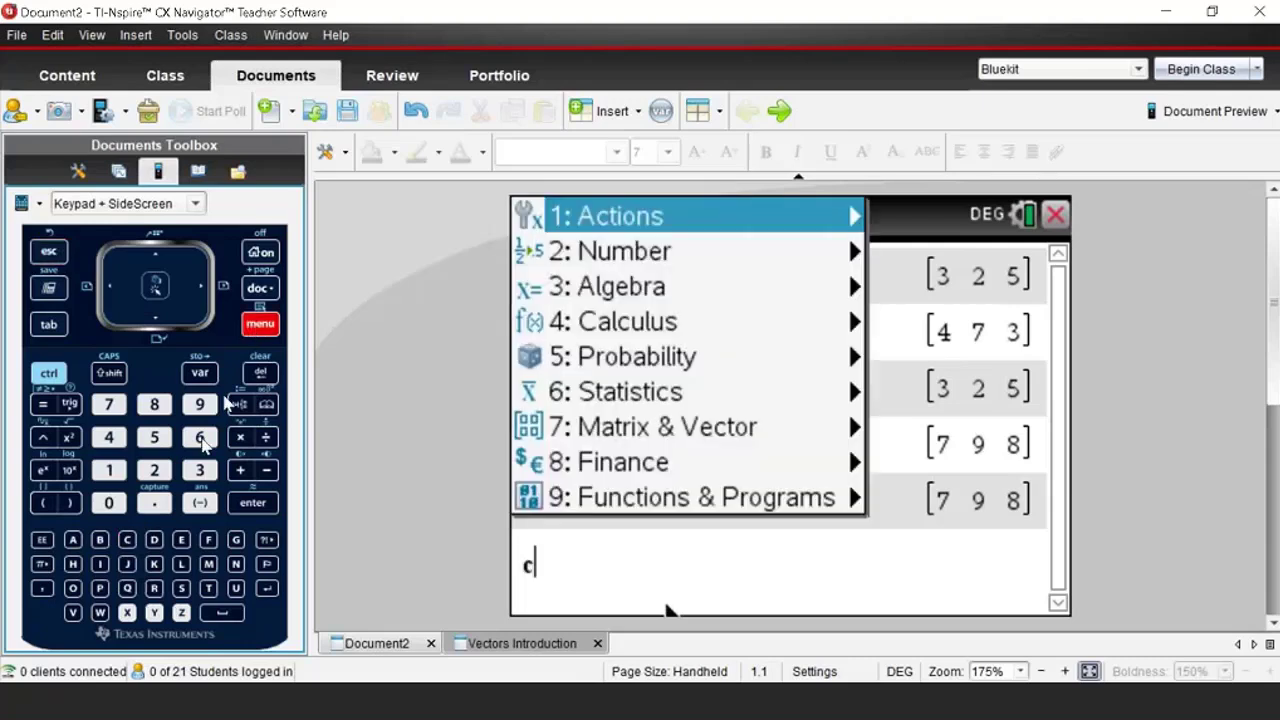
click(109, 405)
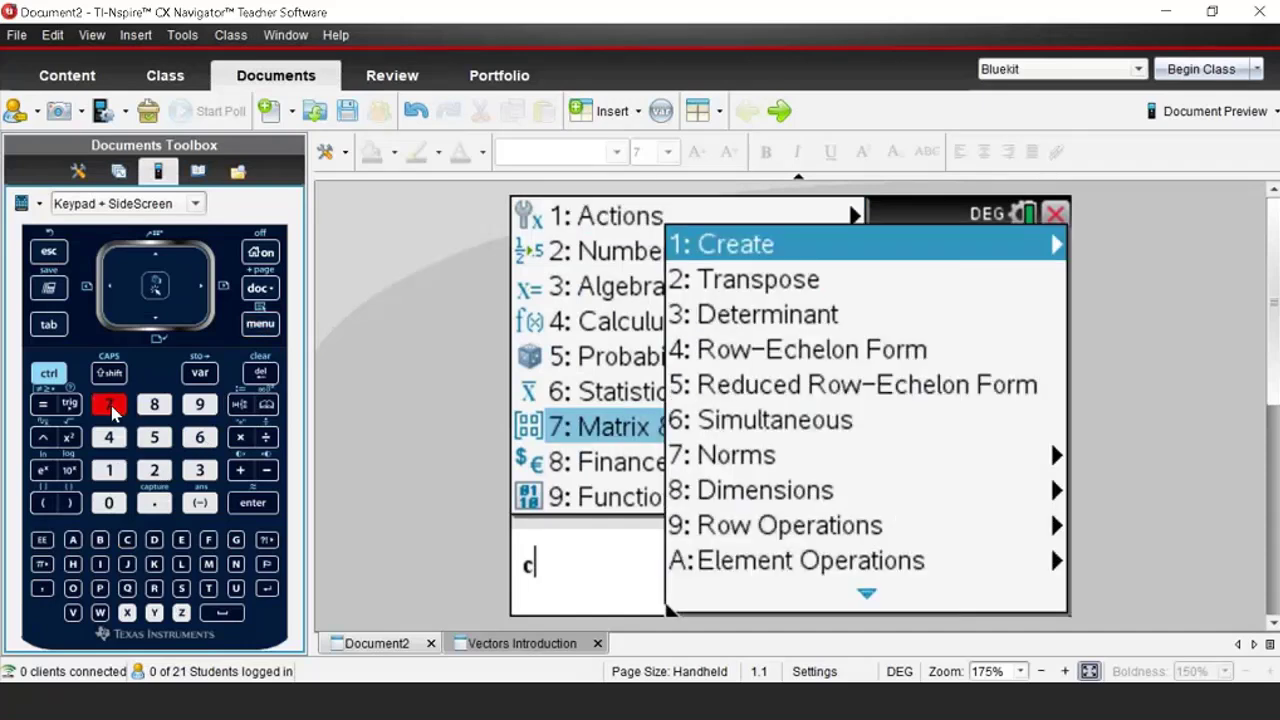
click(154, 472)
click(254, 504)
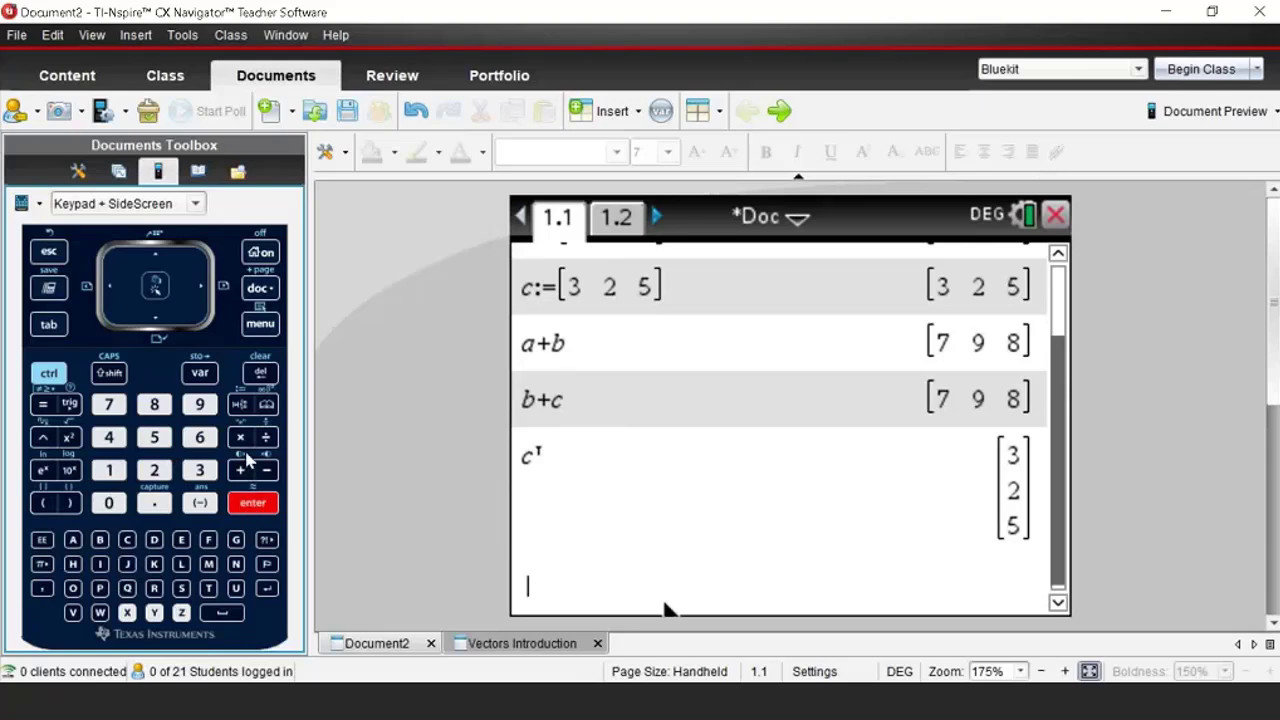
Step: Calculate the magnitude of vector b with the Norm function, as norm(b)
click(262, 325)
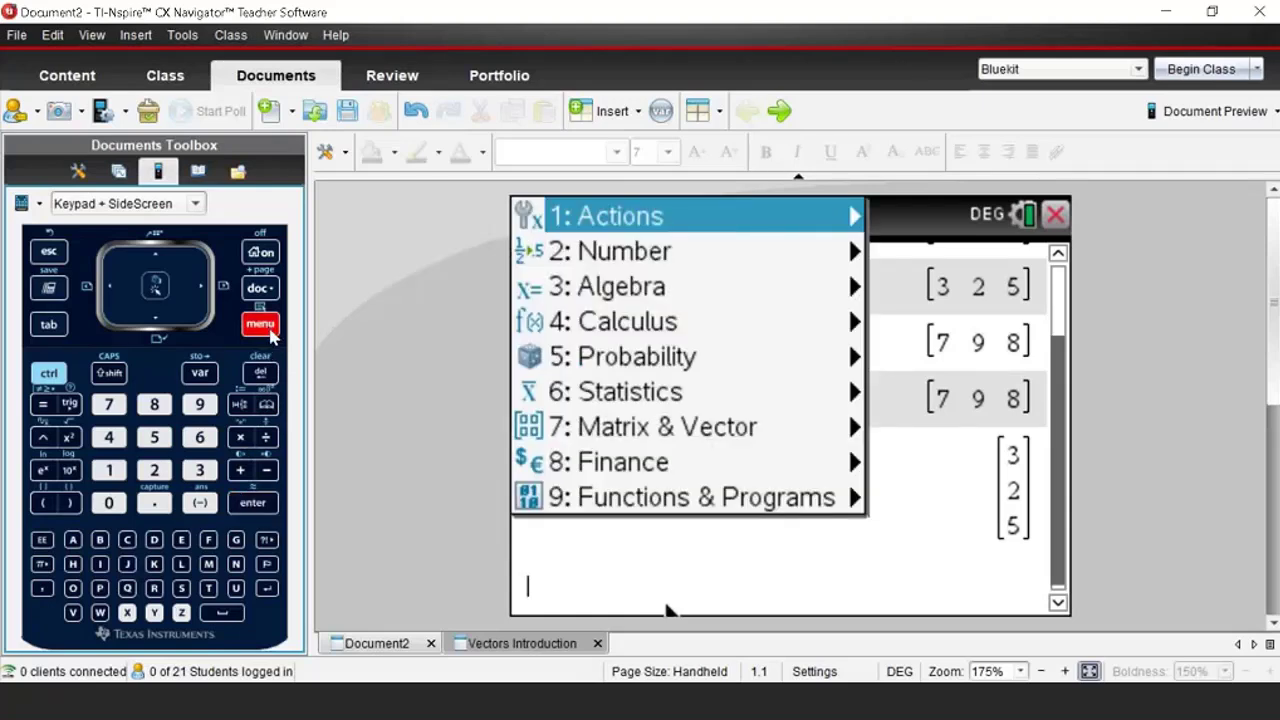
click(111, 408)
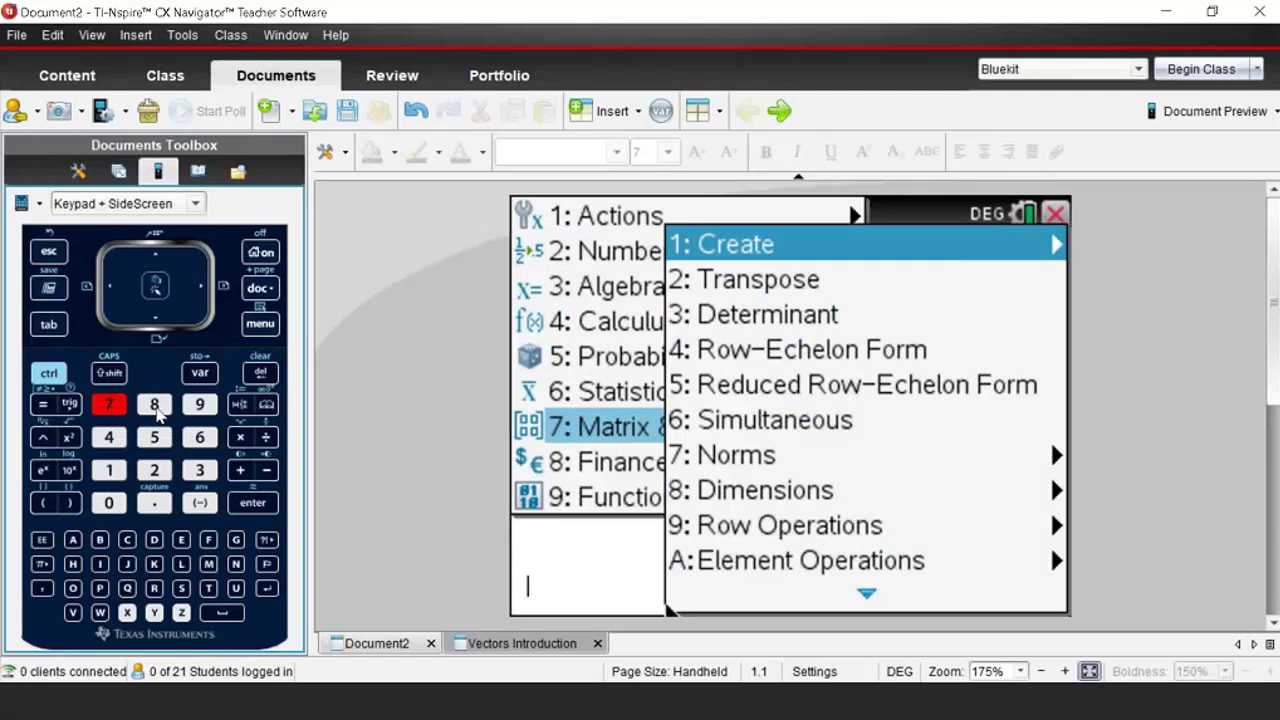
click(112, 408)
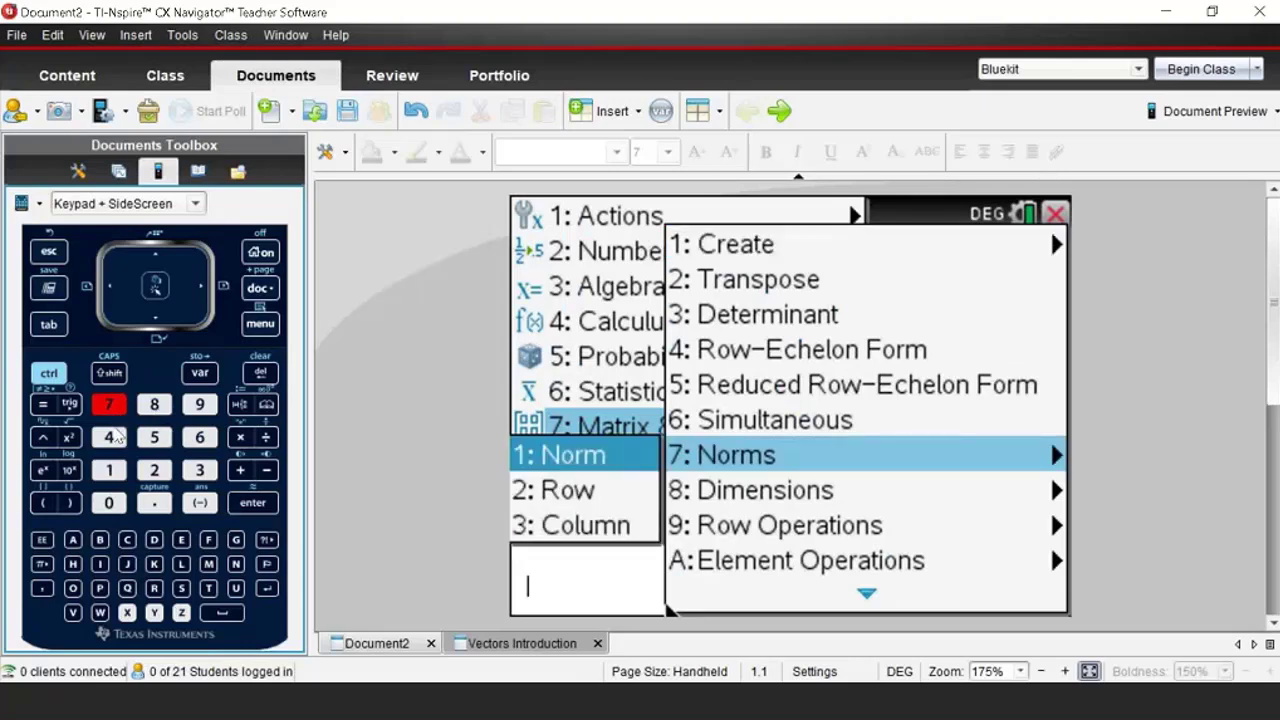
click(110, 472)
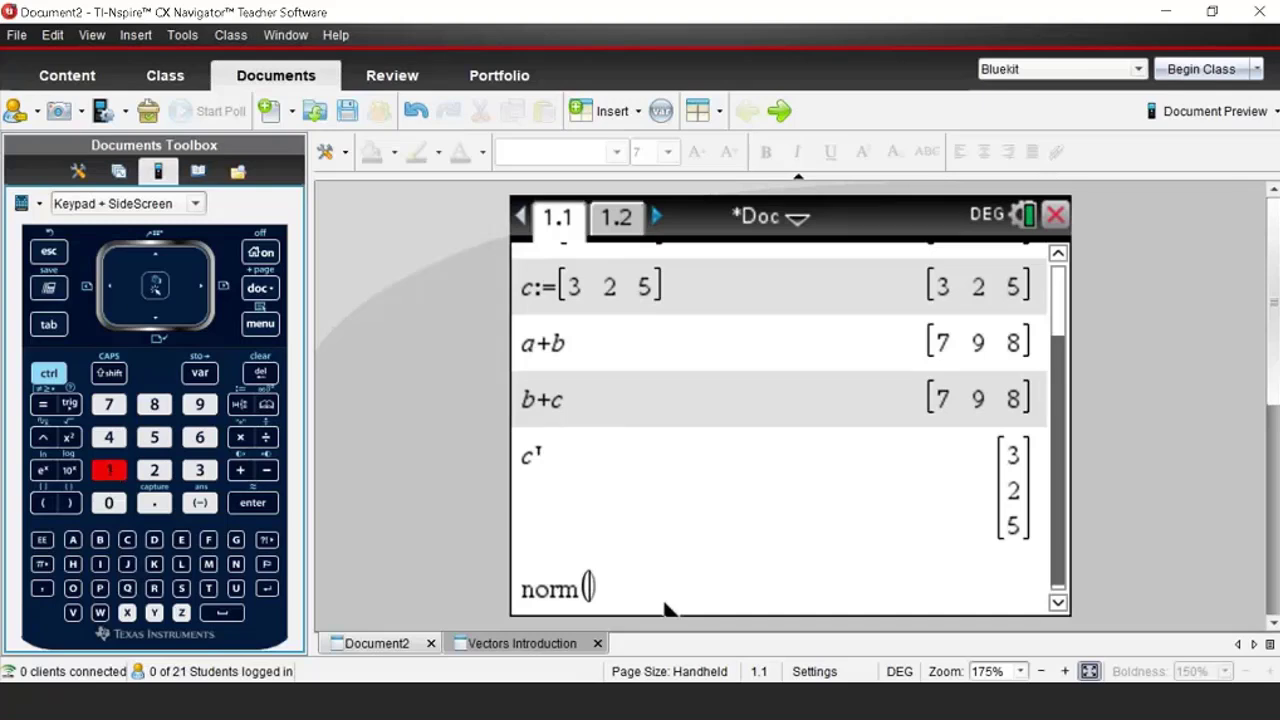
click(100, 541)
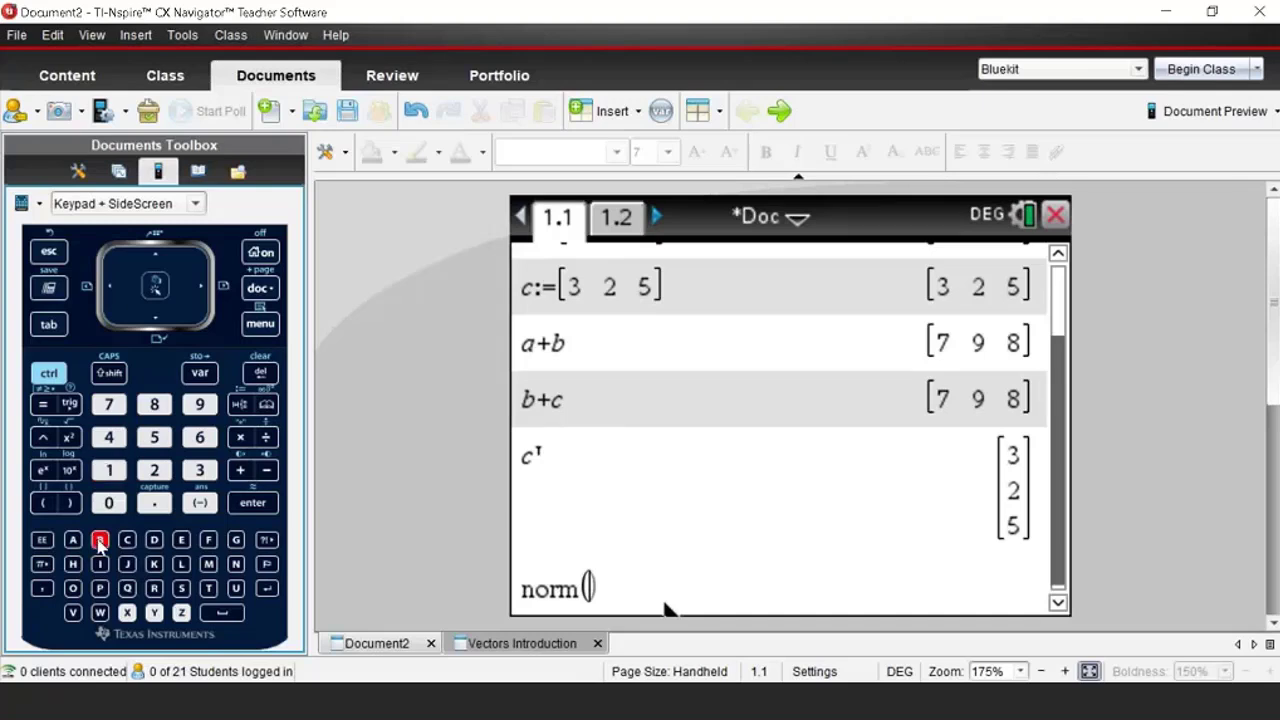
click(254, 504)
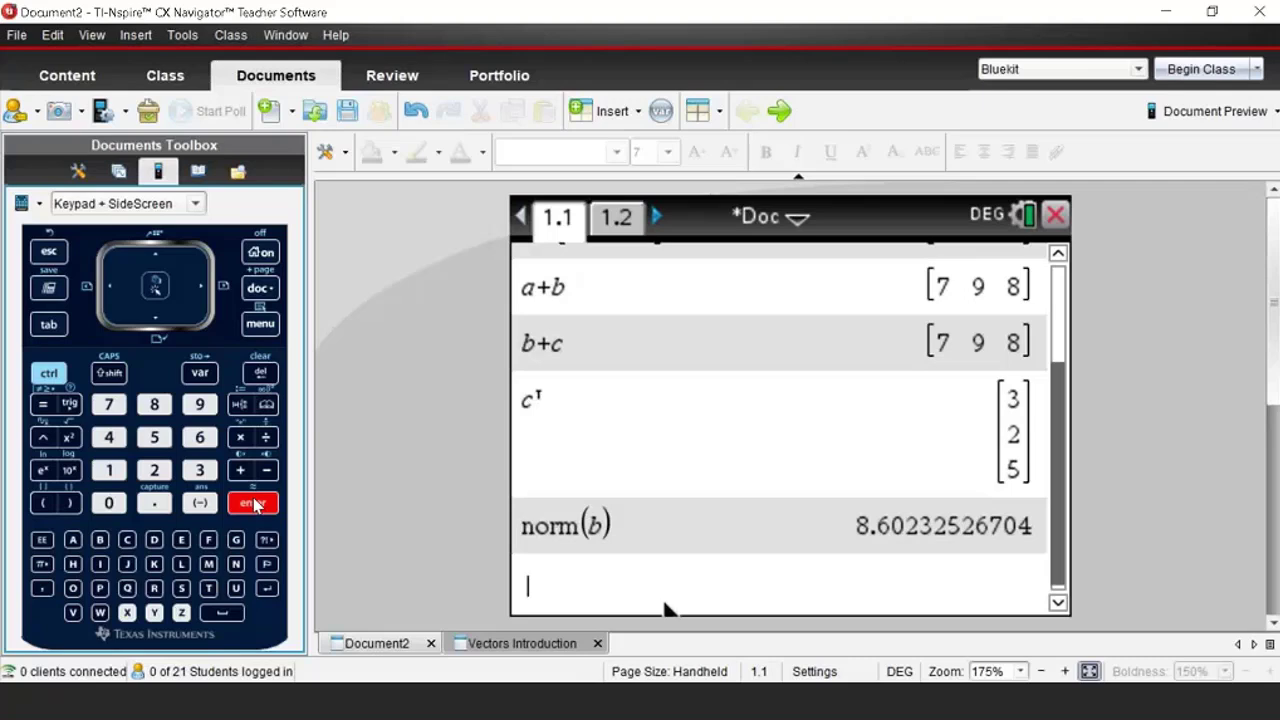
Step: Calculate the dot product of vectors a and b, as dotP(a,b)
click(259, 326)
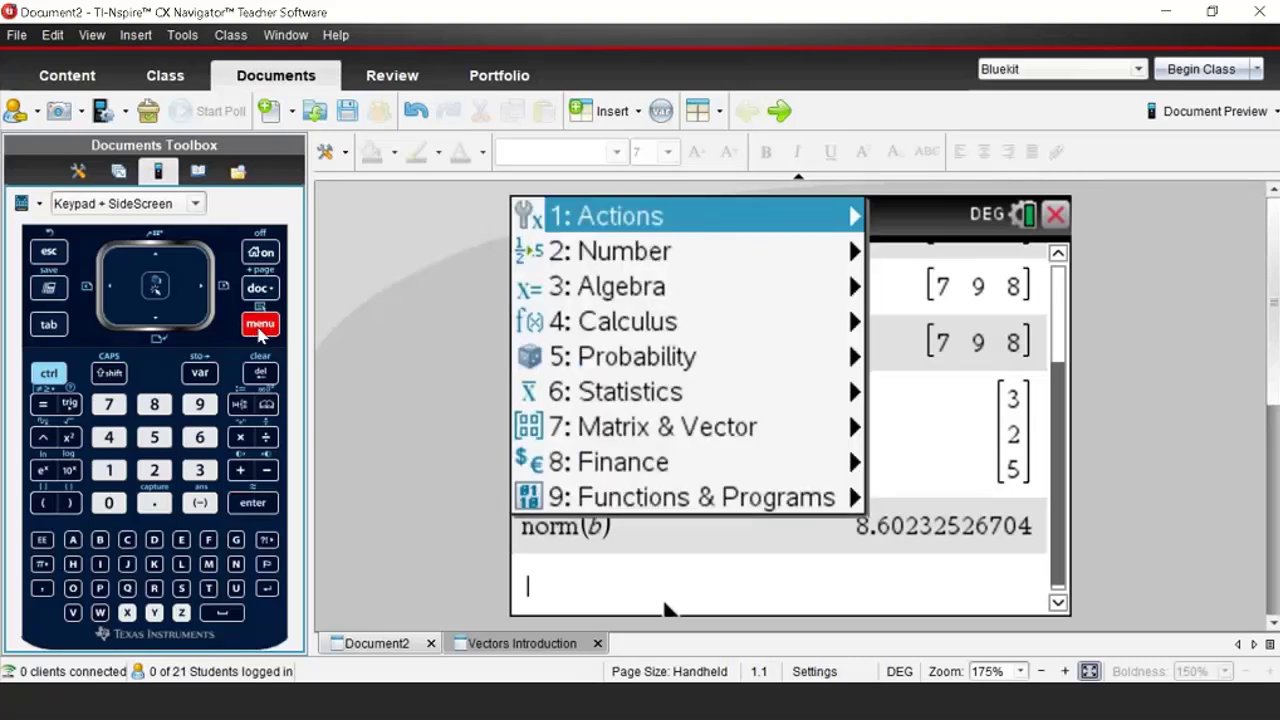
click(113, 408)
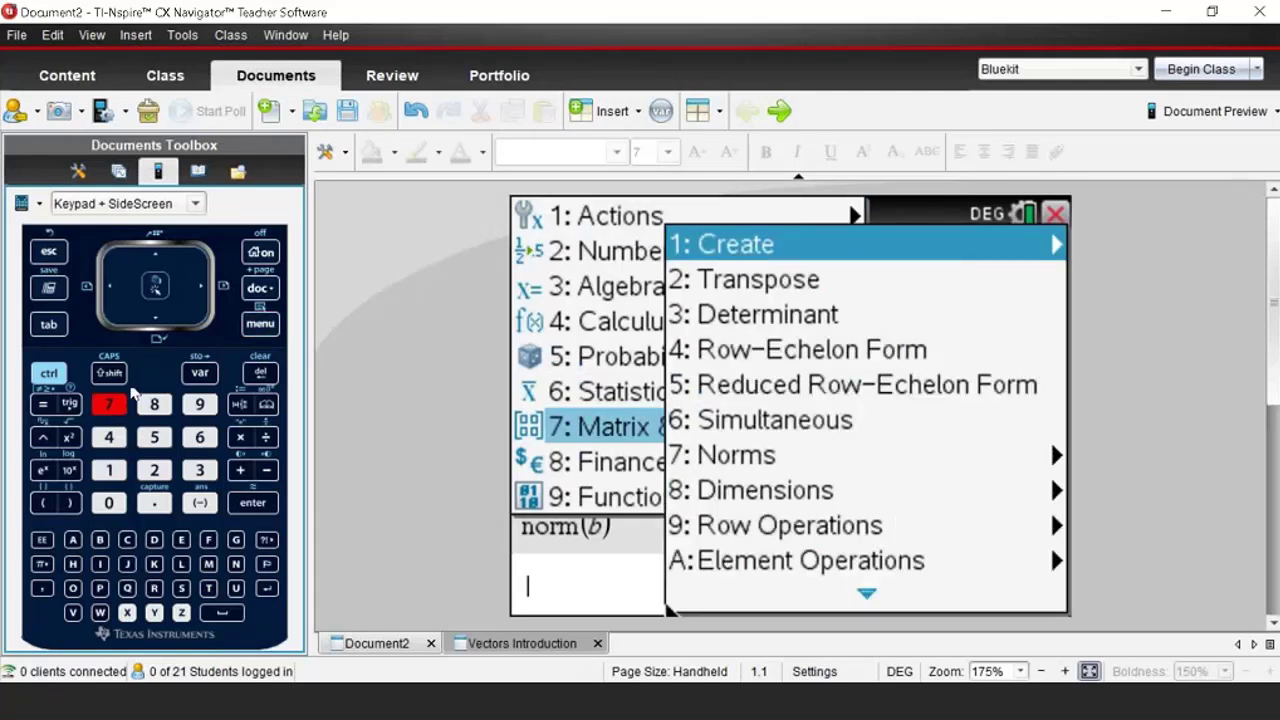
click(157, 254)
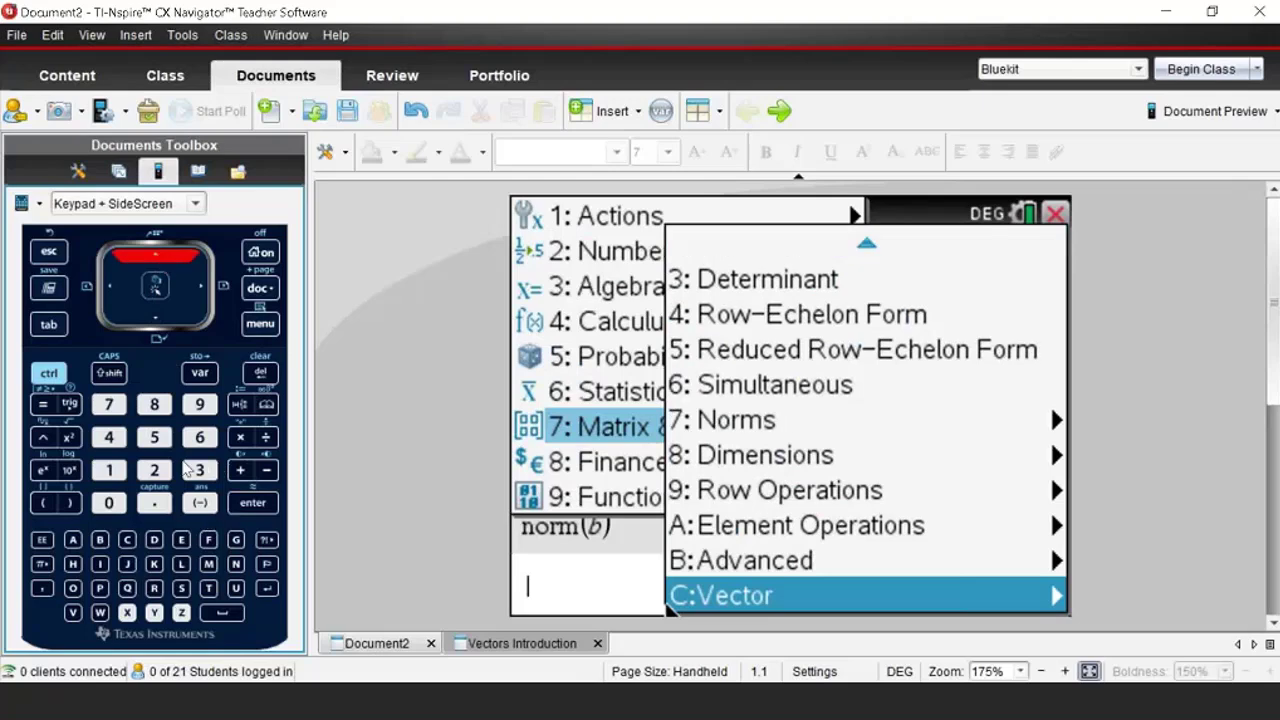
click(155, 287)
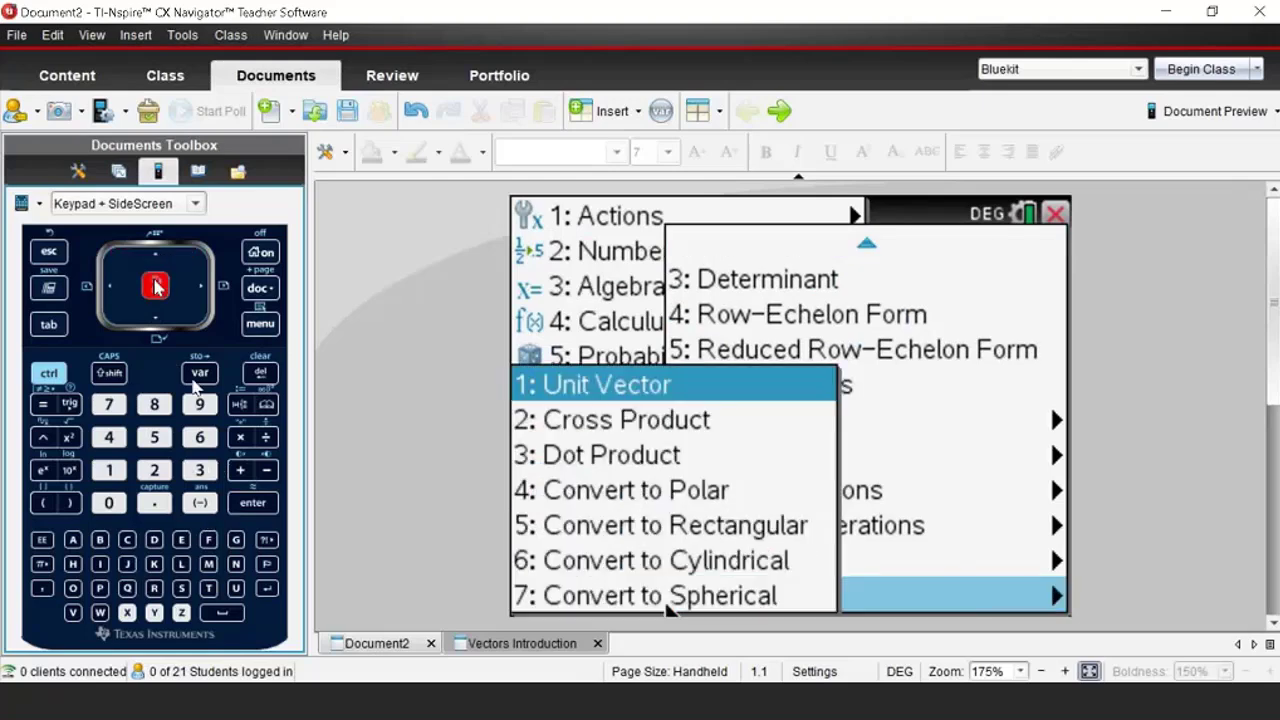
click(201, 472)
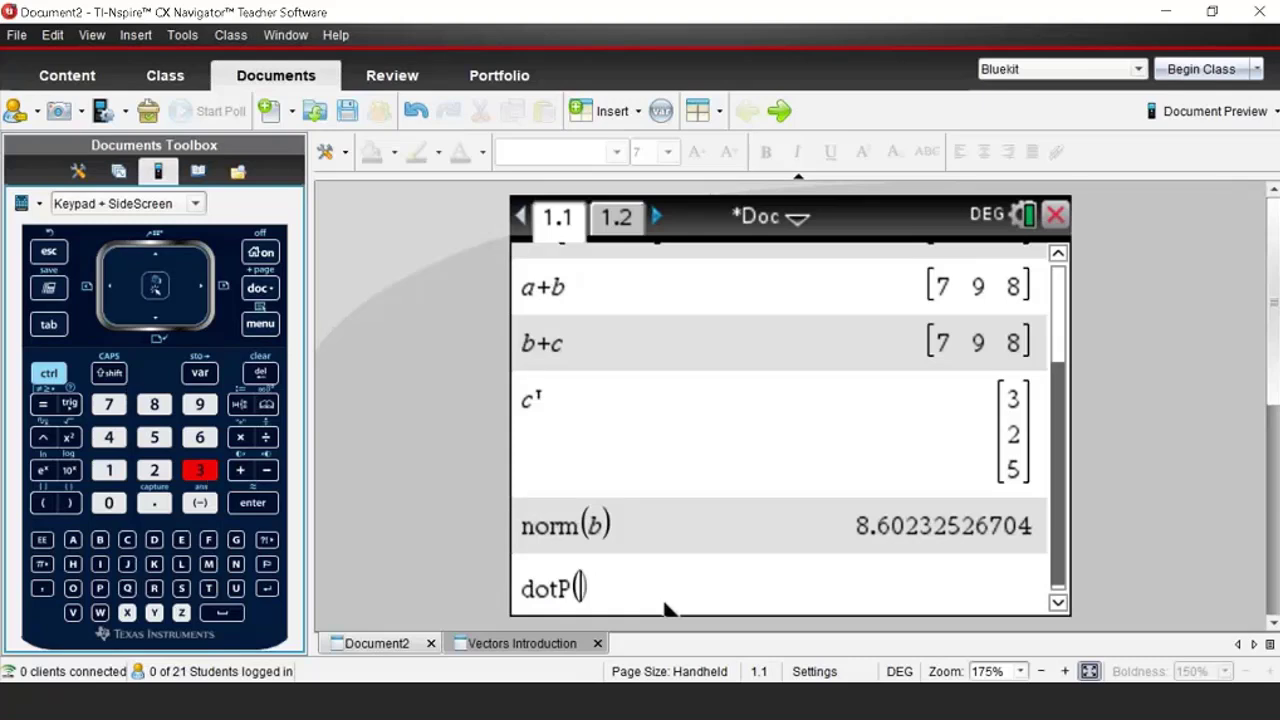
click(72, 540)
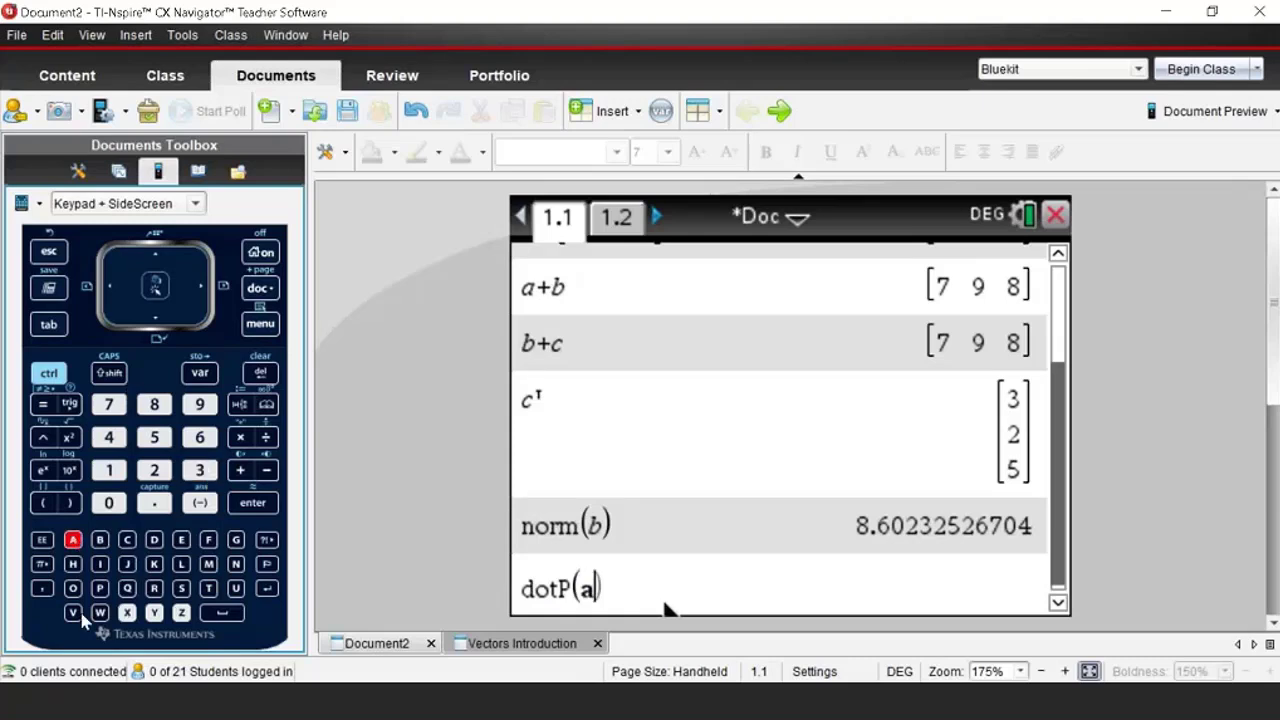
click(42, 589)
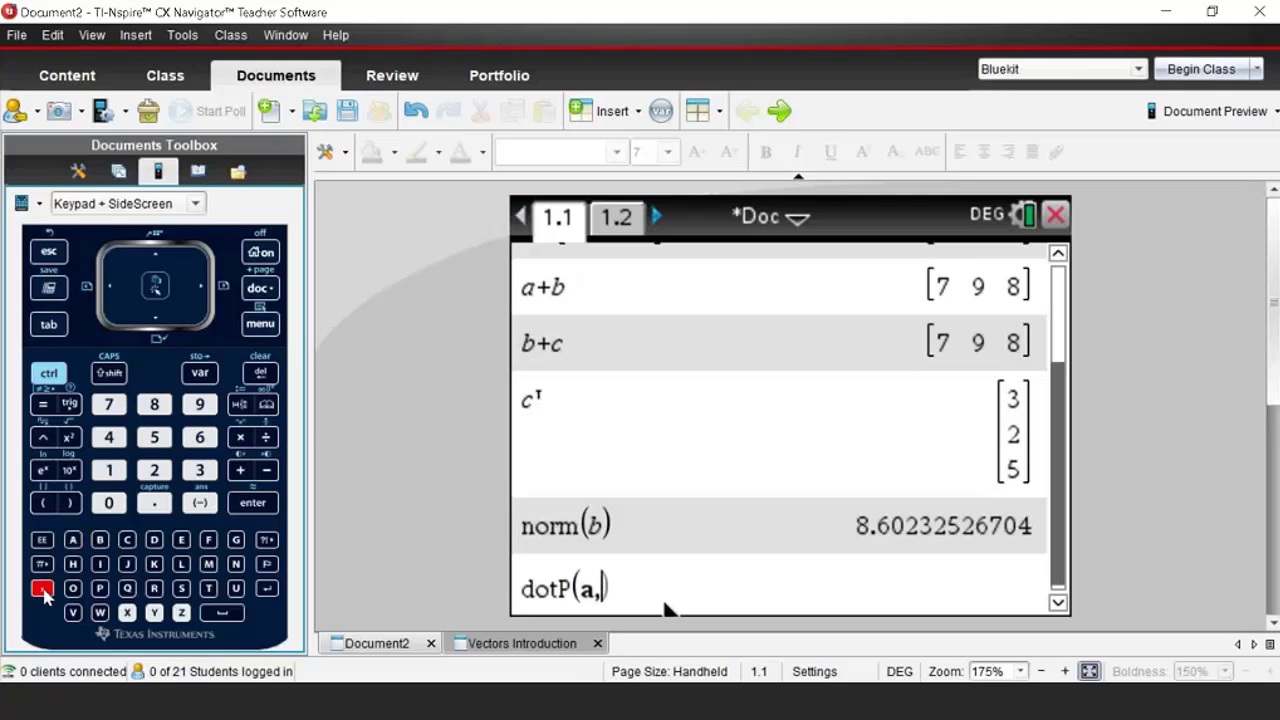
click(100, 540)
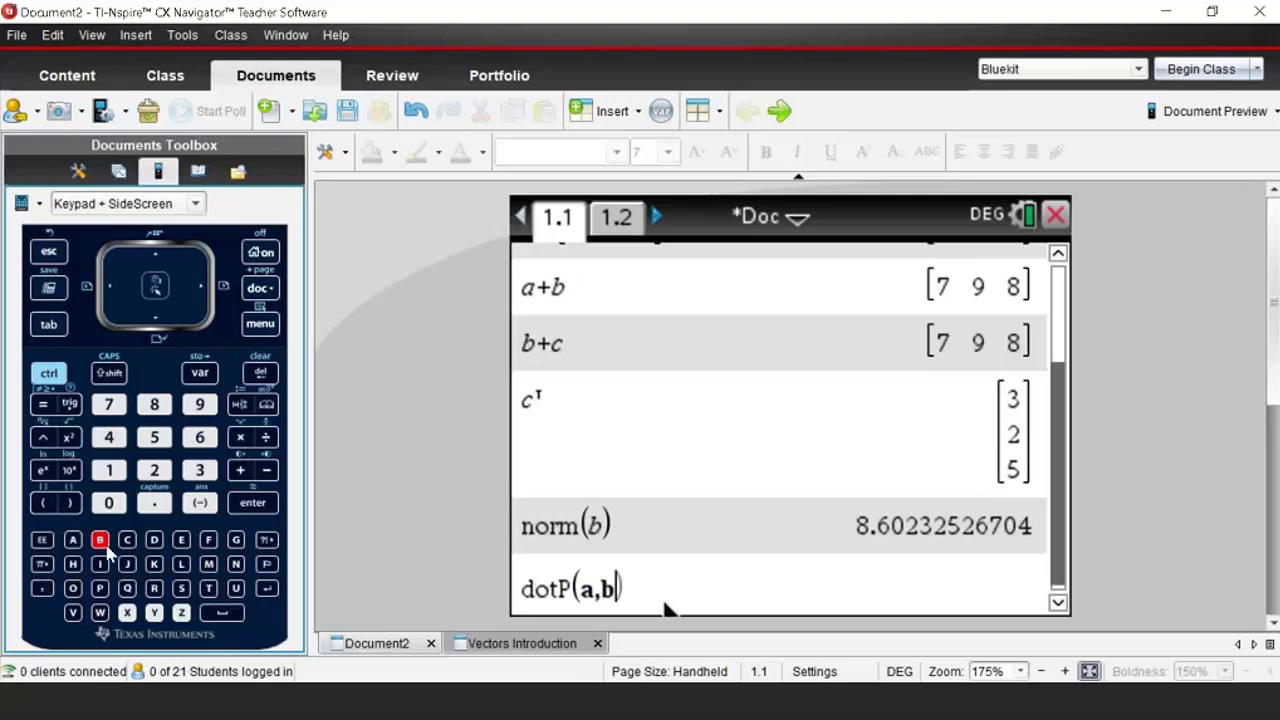
click(253, 504)
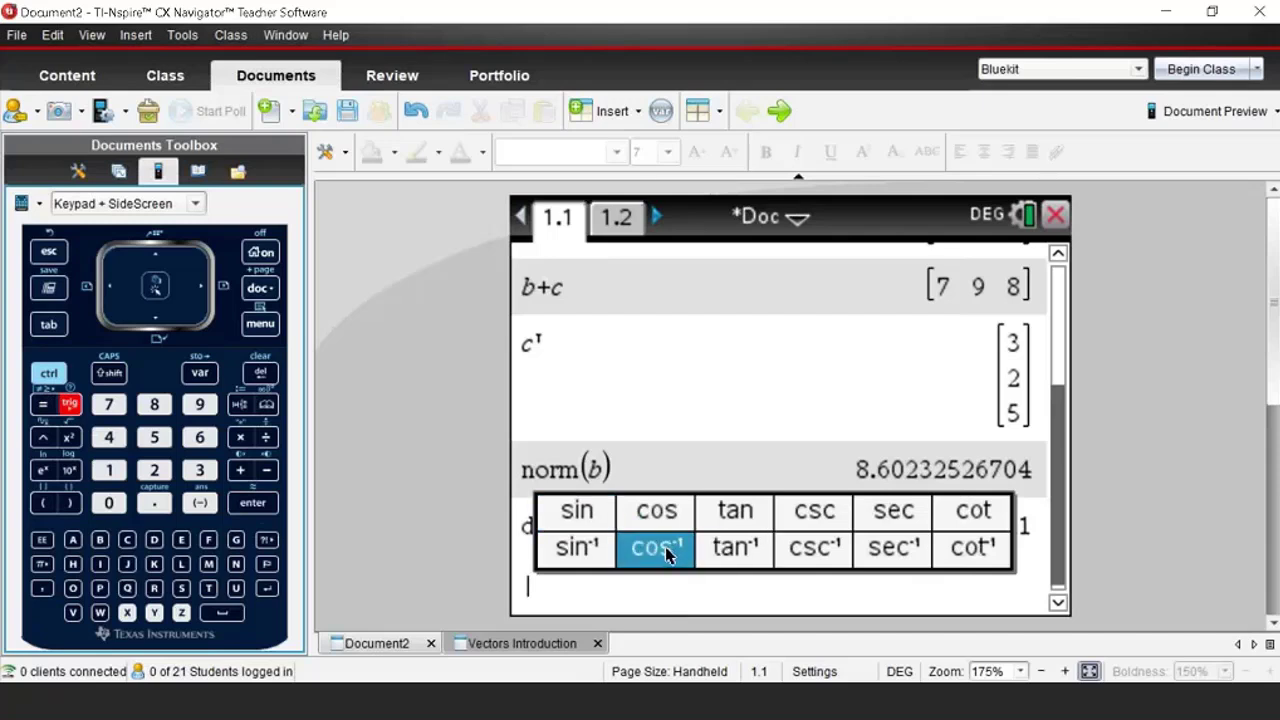
Step: Start an inverse cosine of a fraction and fill its numerator with the earlier dotP(a,b) expression
click(667, 555)
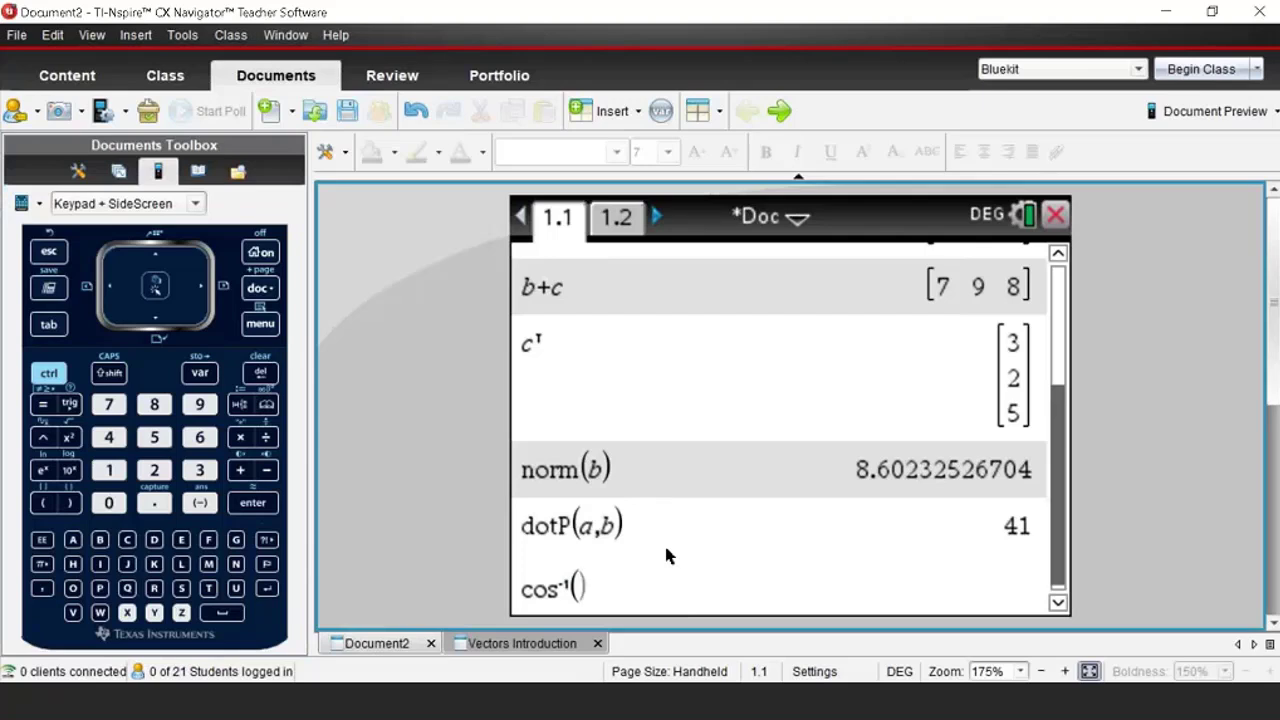
click(49, 373)
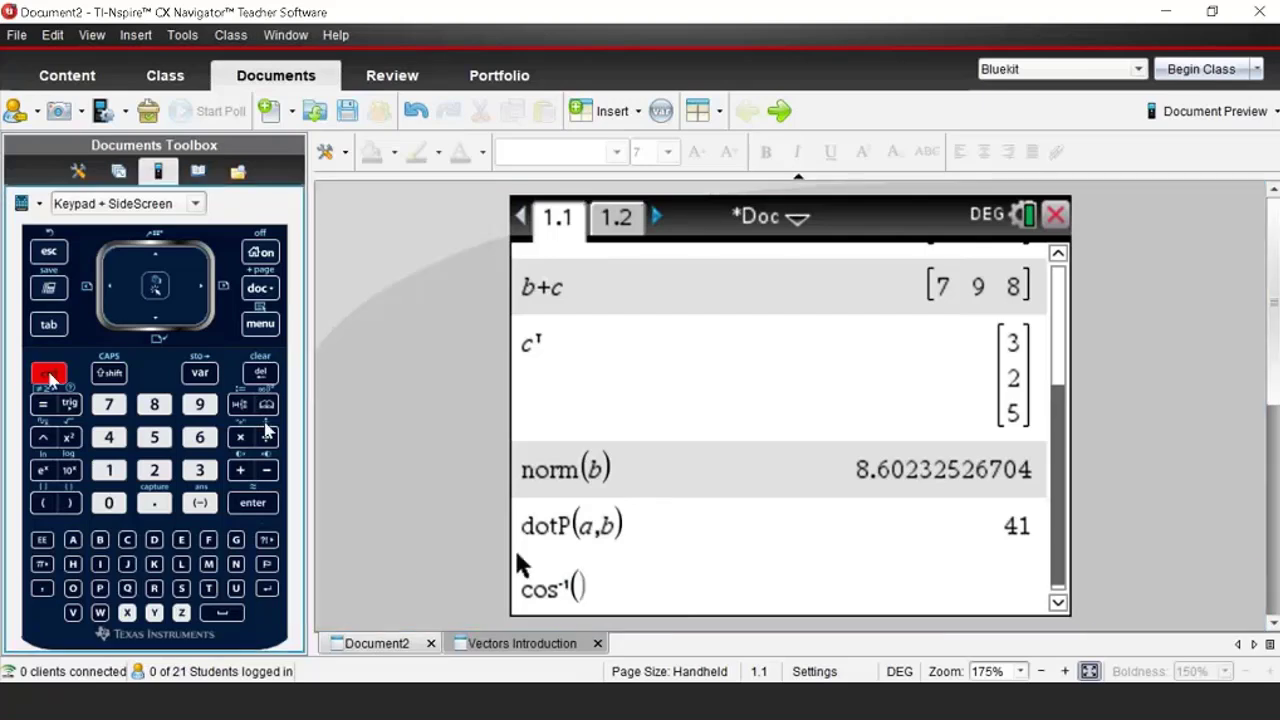
click(266, 437)
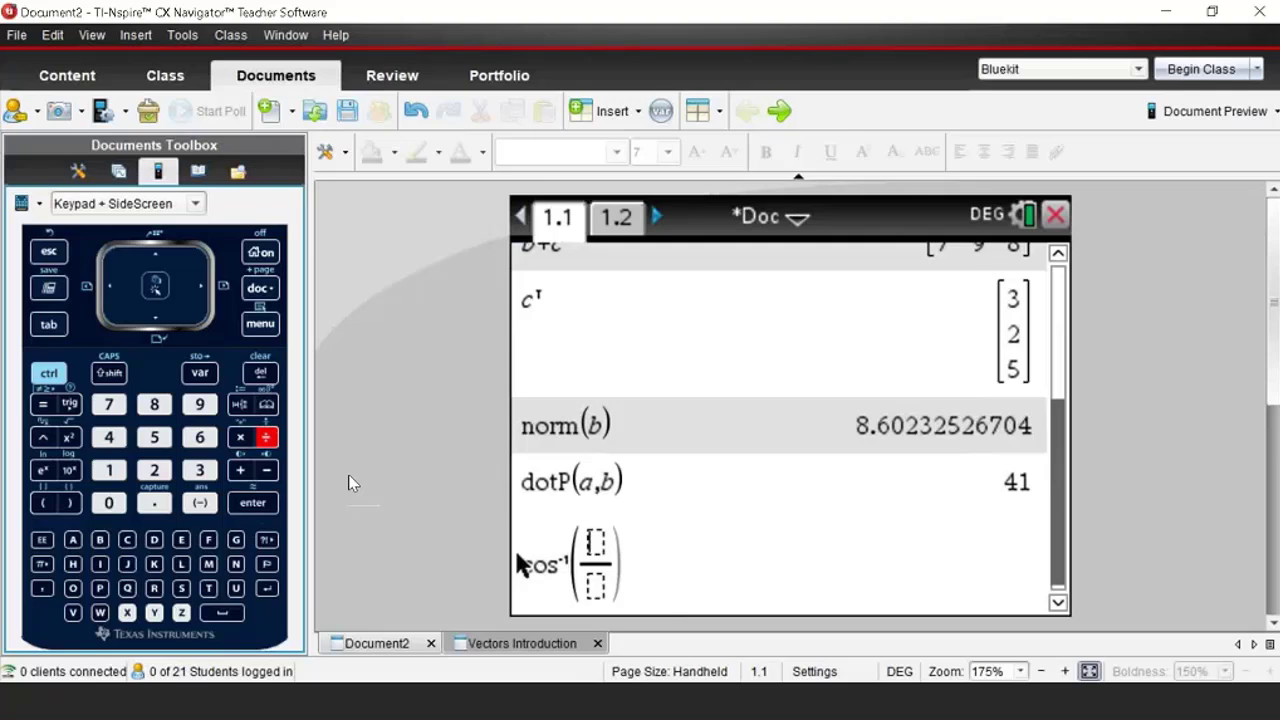
click(157, 260)
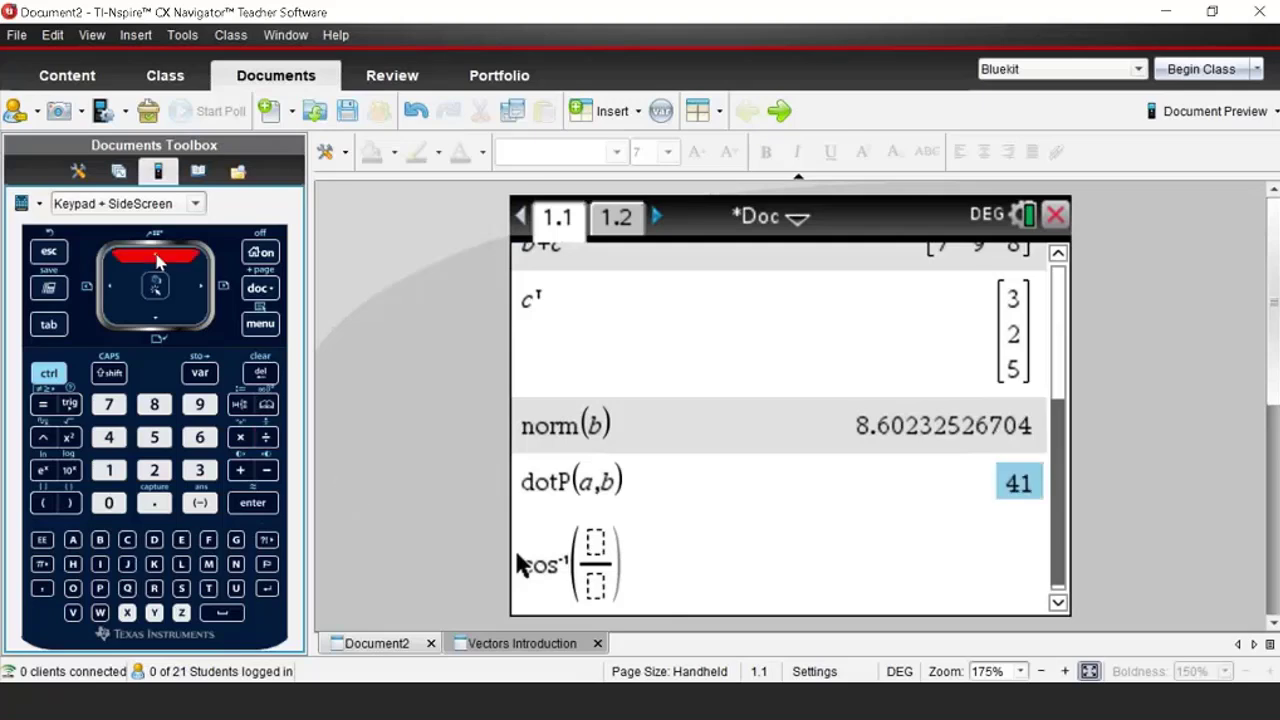
click(157, 260)
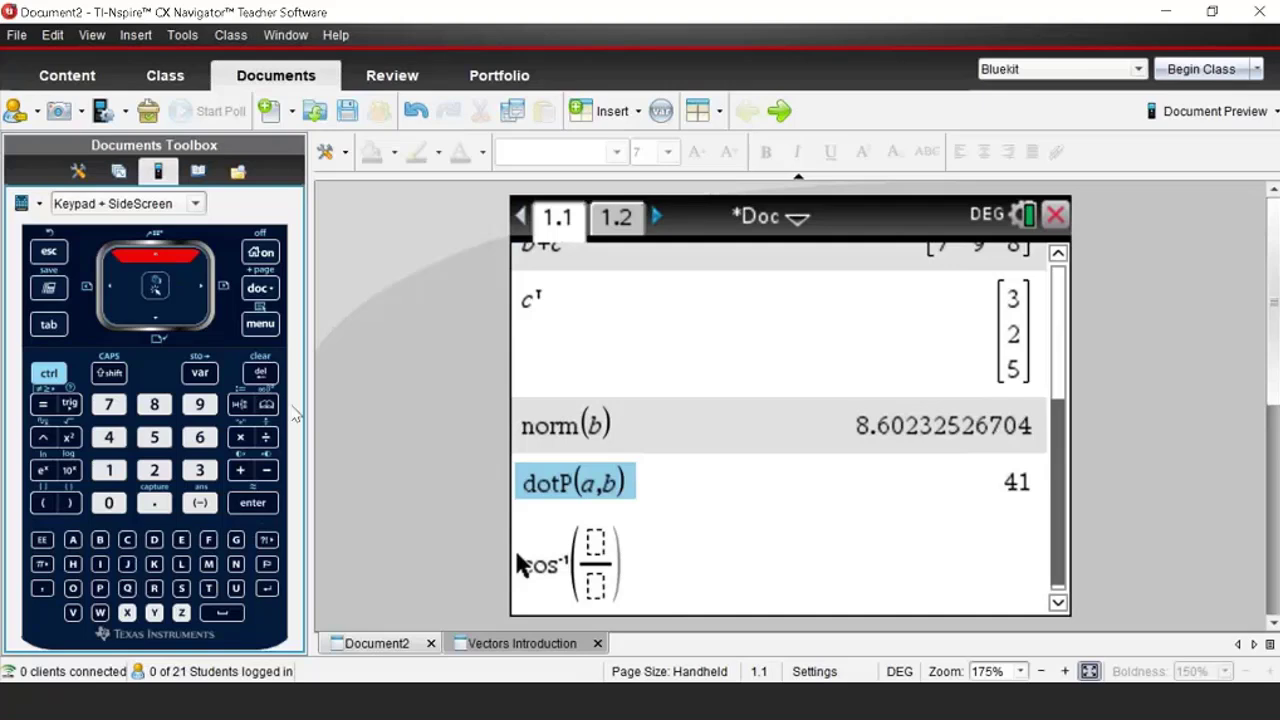
click(260, 505)
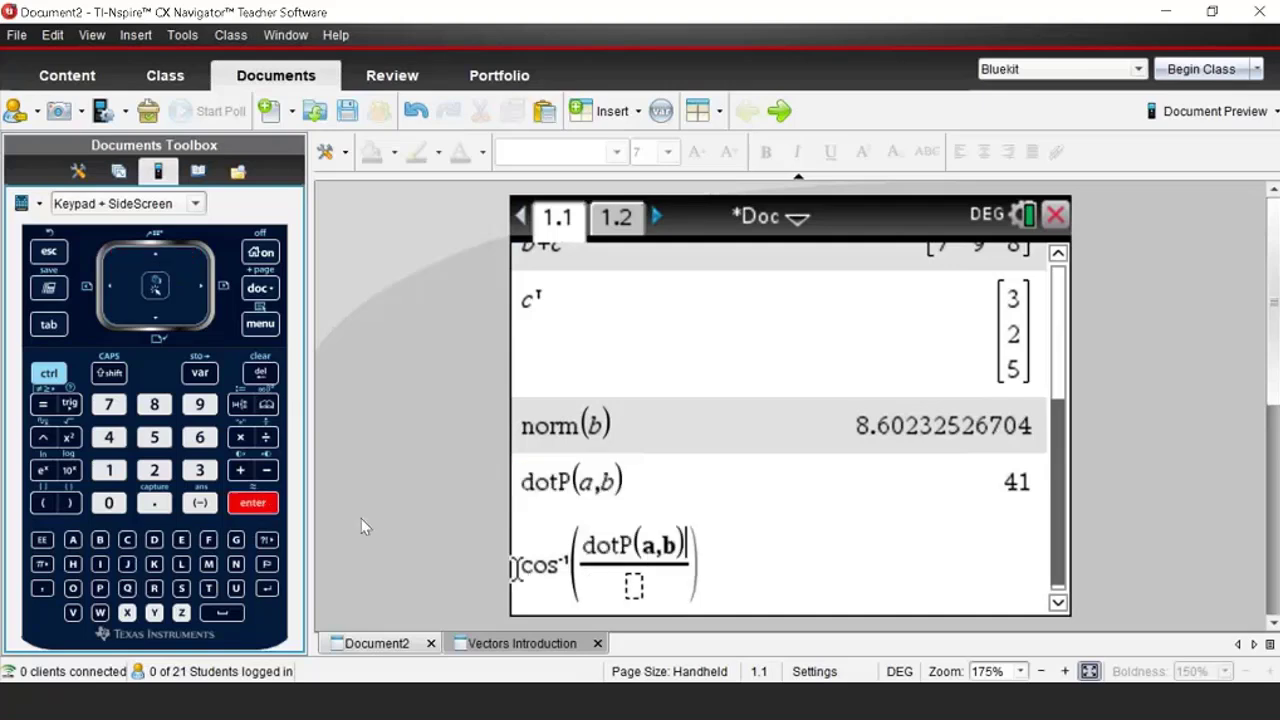
Step: Enter norm(a) followed by a multiplication sign in the fraction's denominator, using the Norm function
click(620, 582)
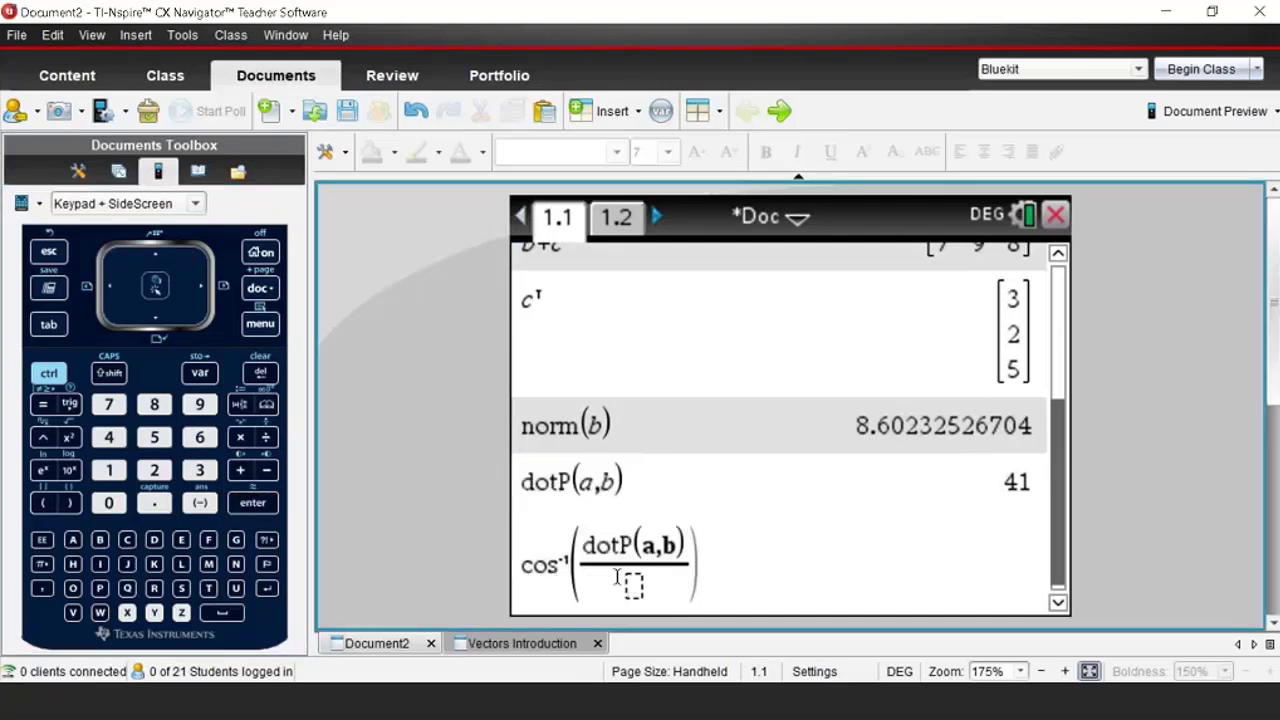
click(262, 325)
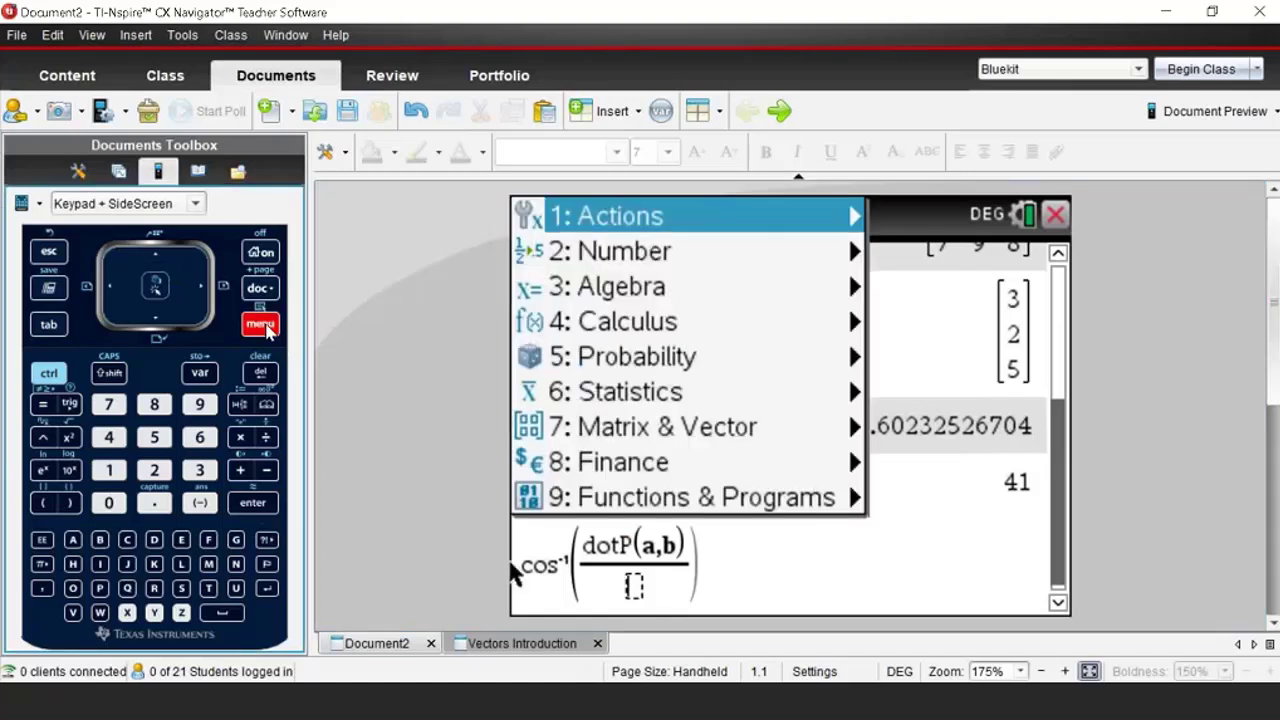
click(116, 408)
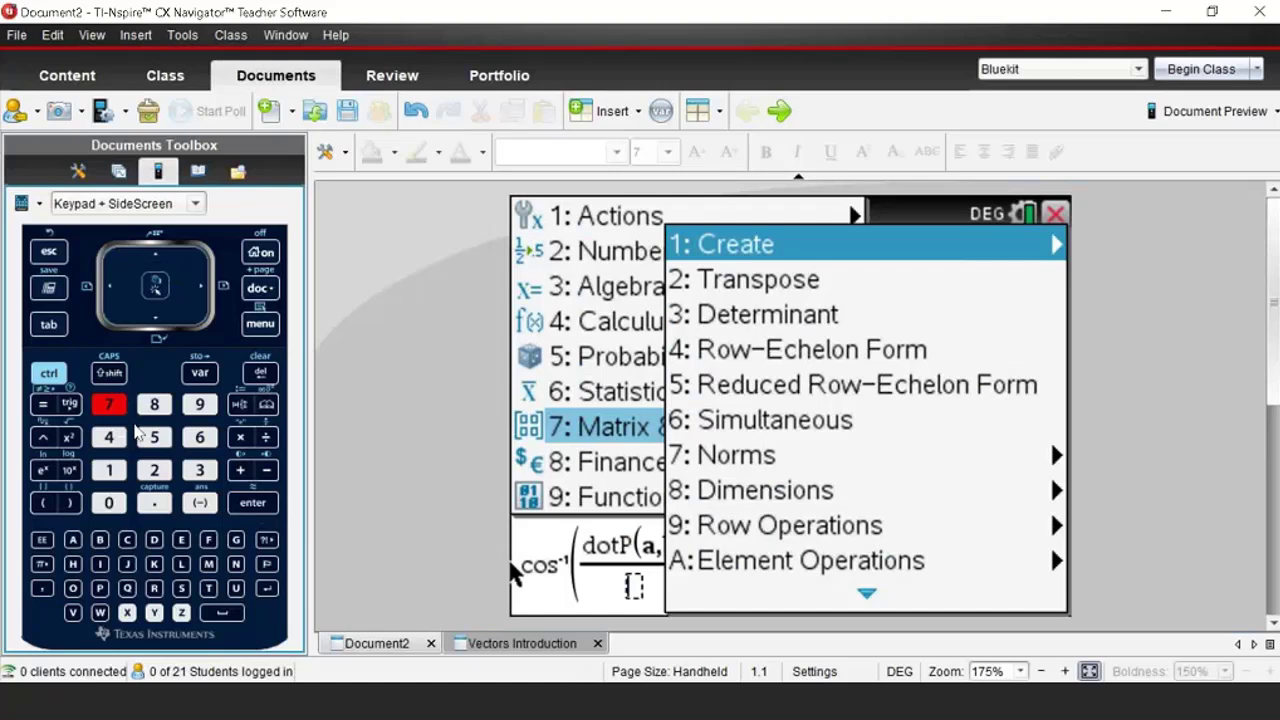
click(114, 414)
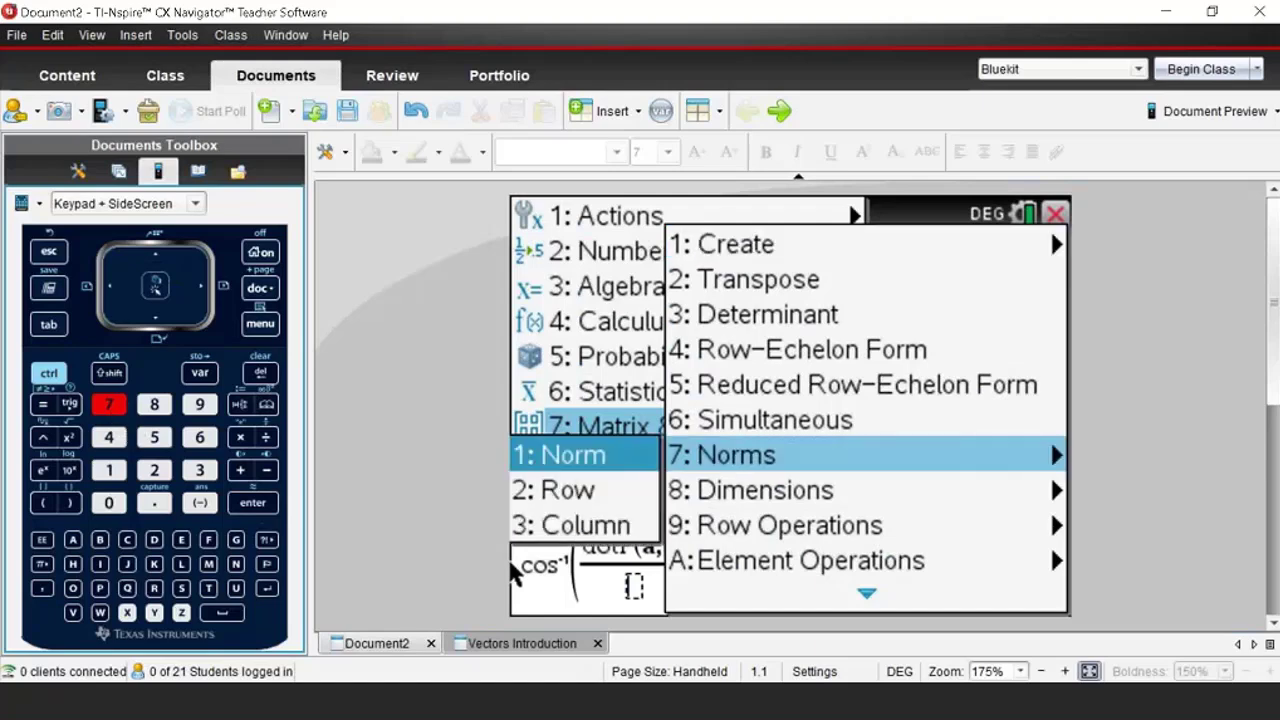
click(109, 470)
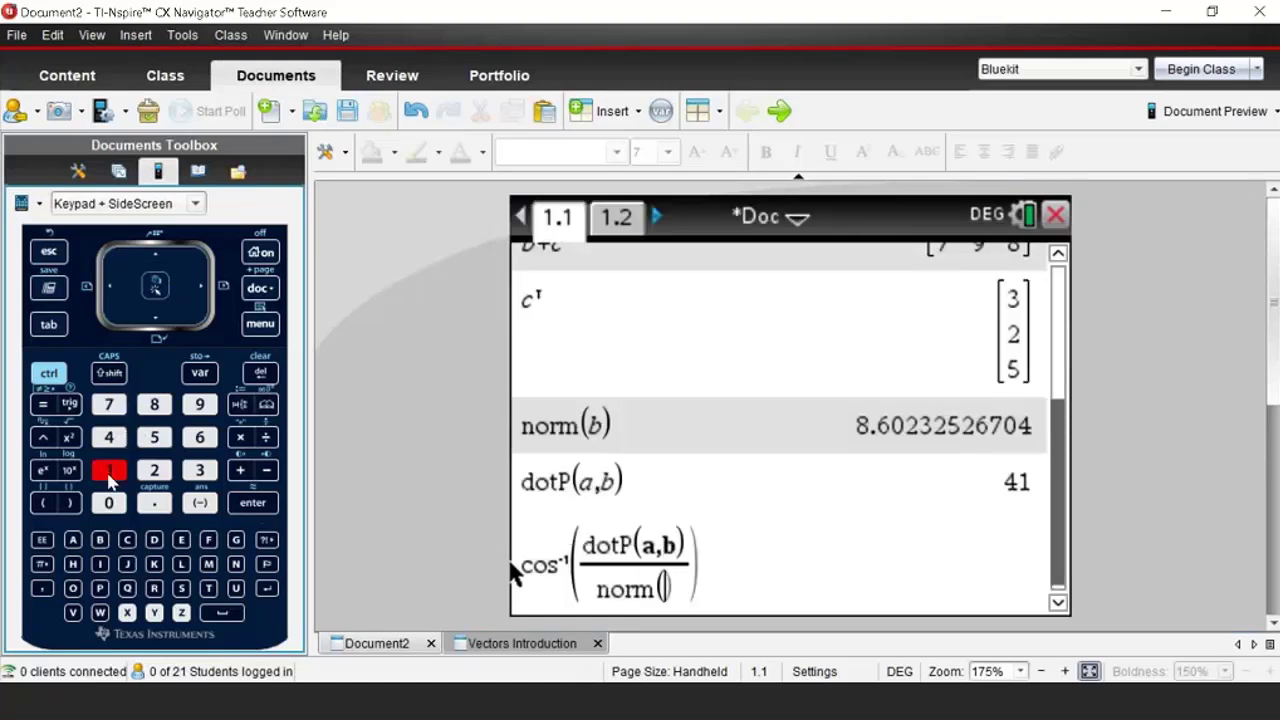
click(72, 539)
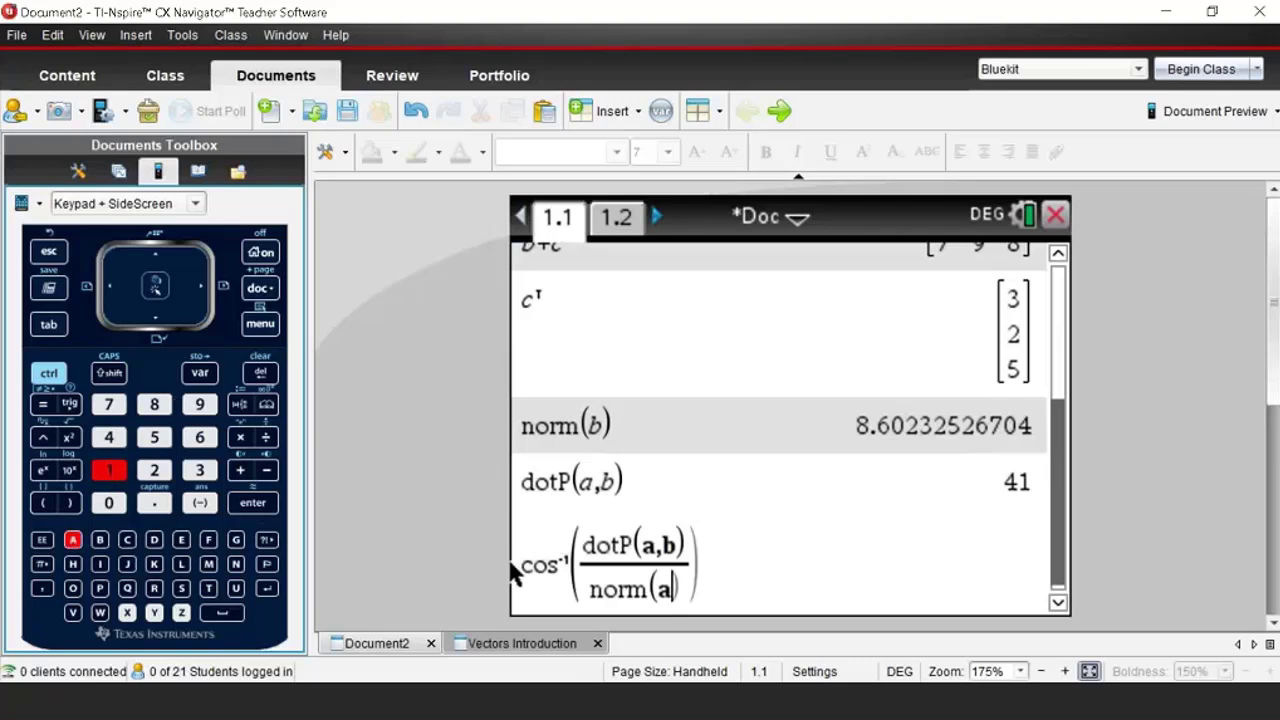
click(200, 291)
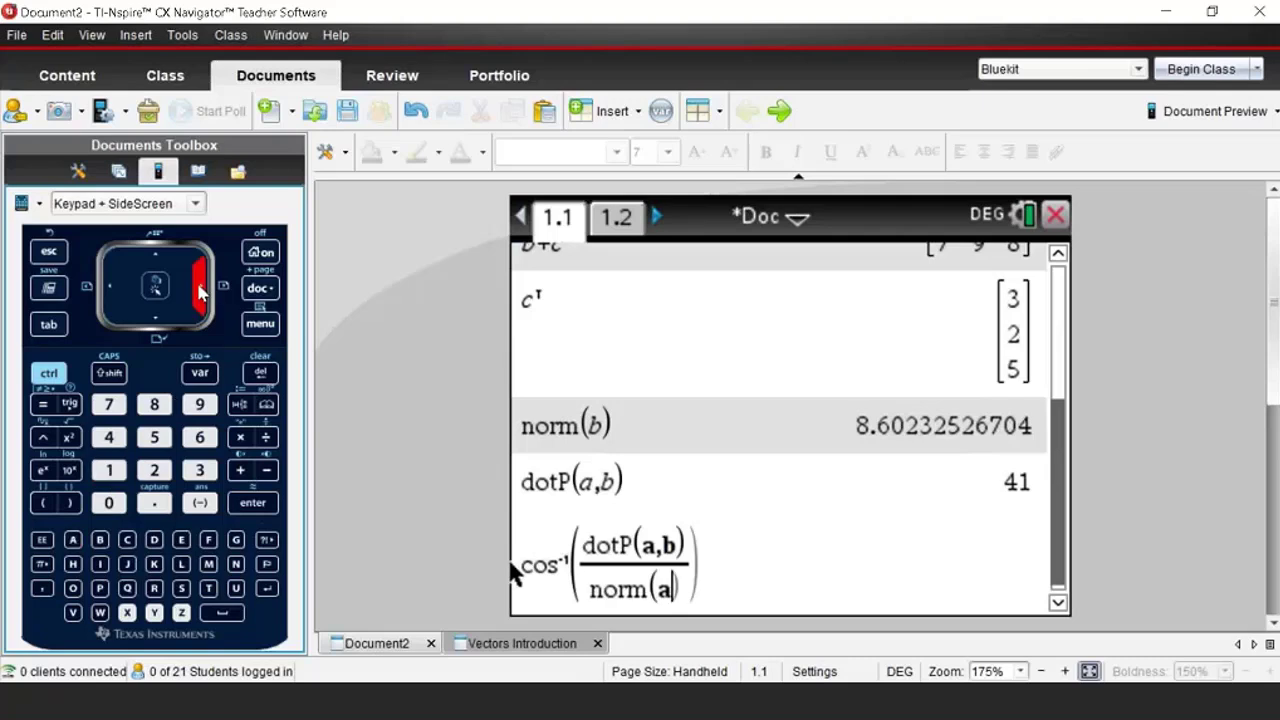
click(237, 440)
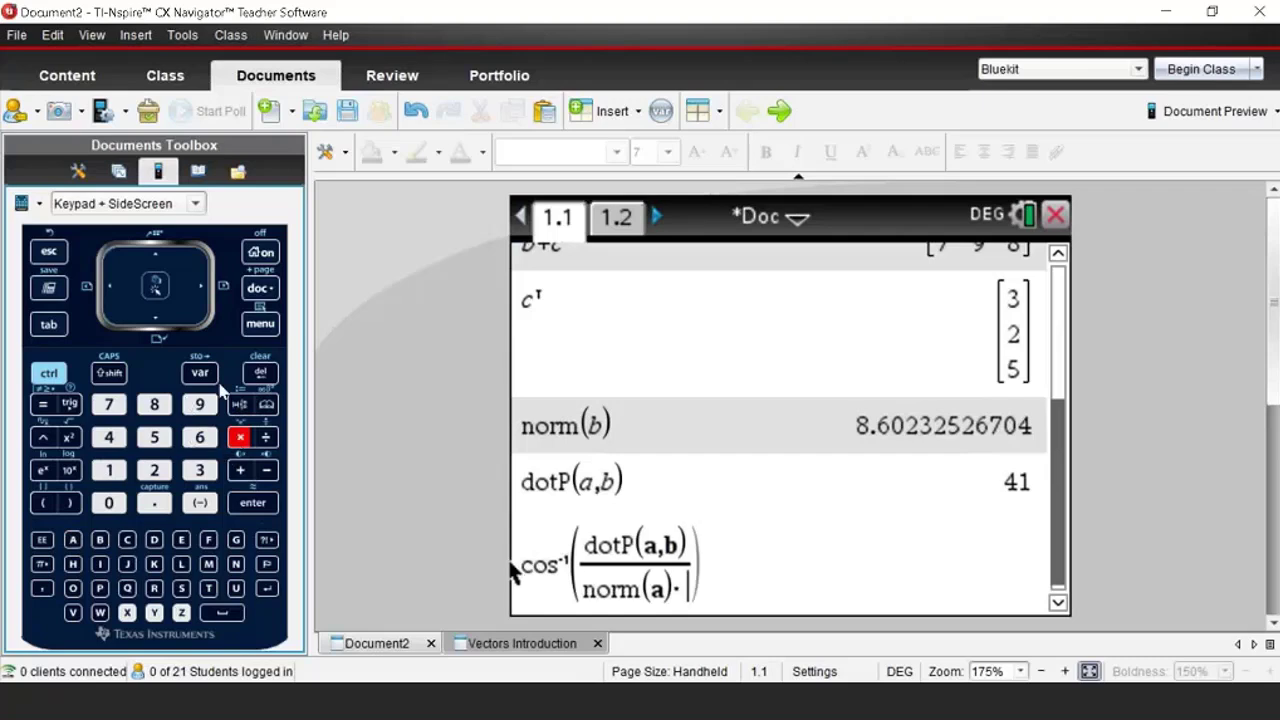
click(268, 328)
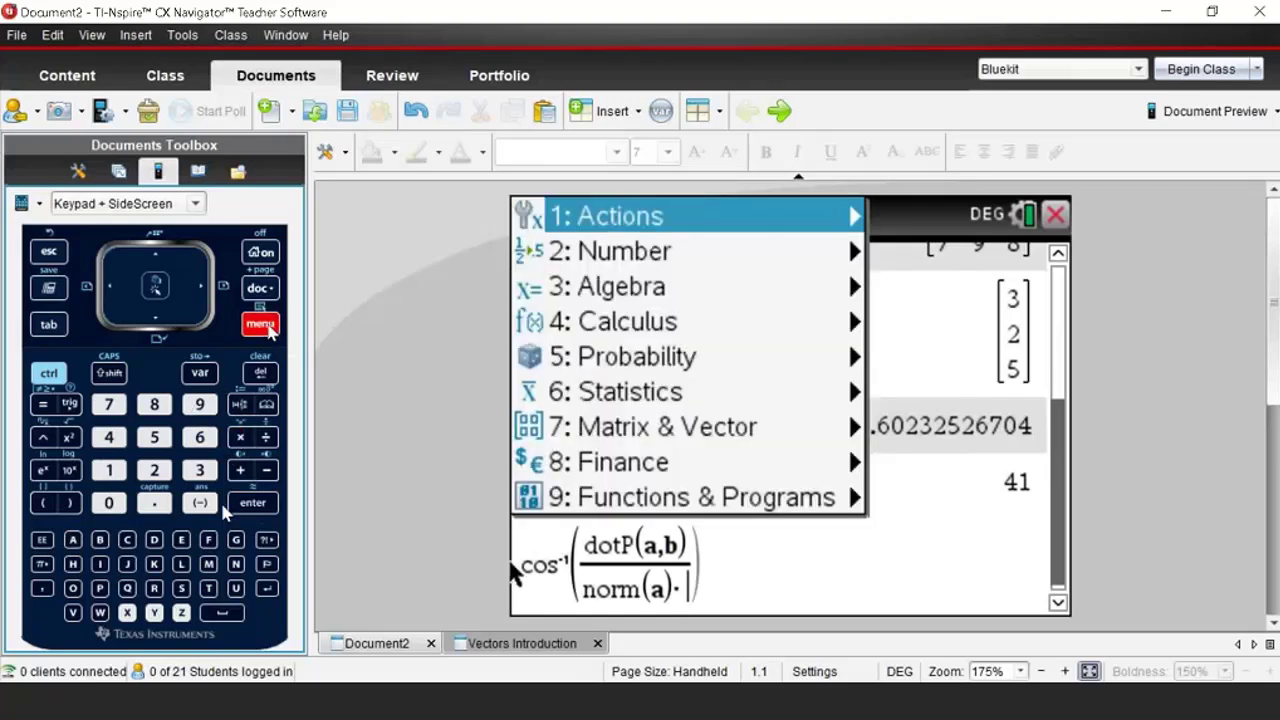
click(112, 408)
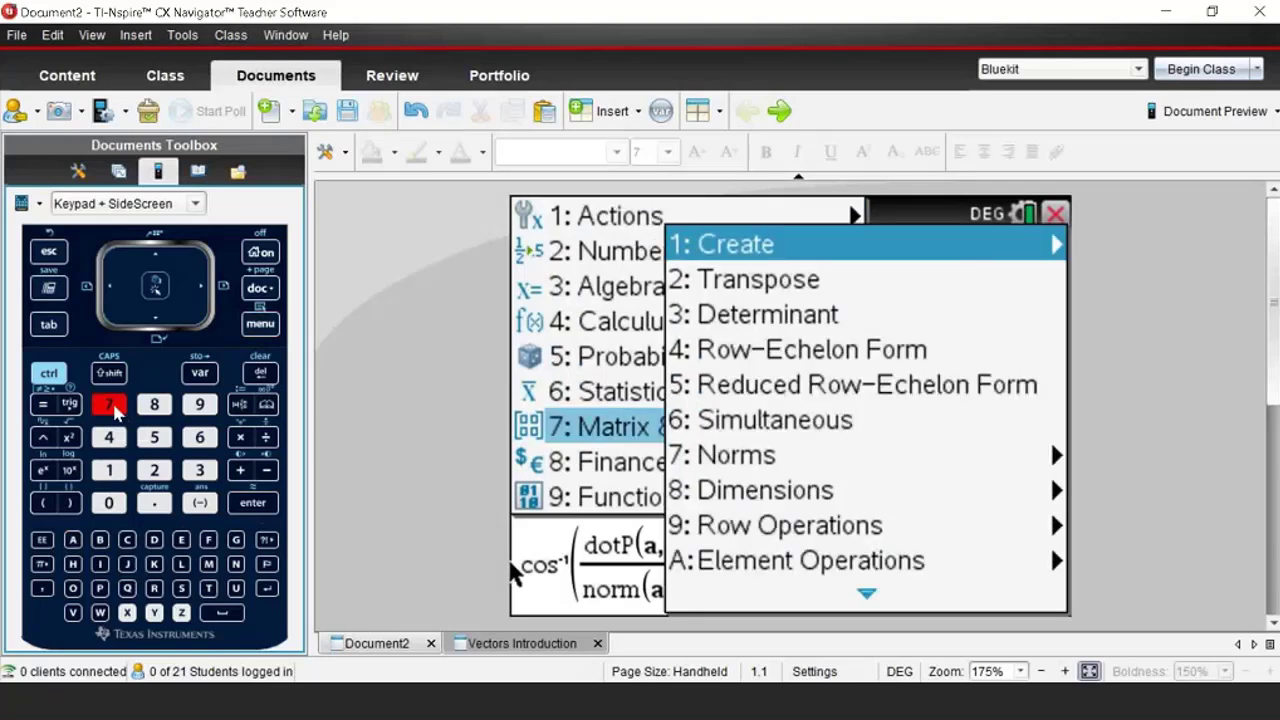
click(112, 408)
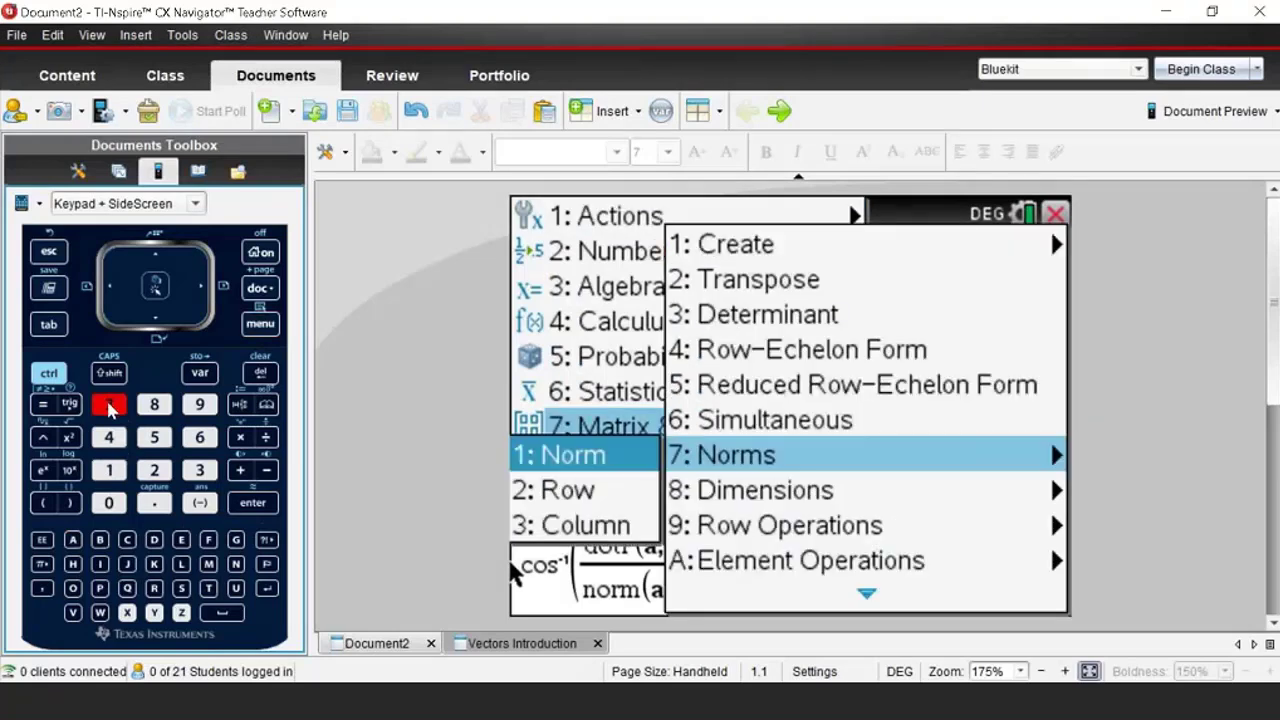
click(110, 470)
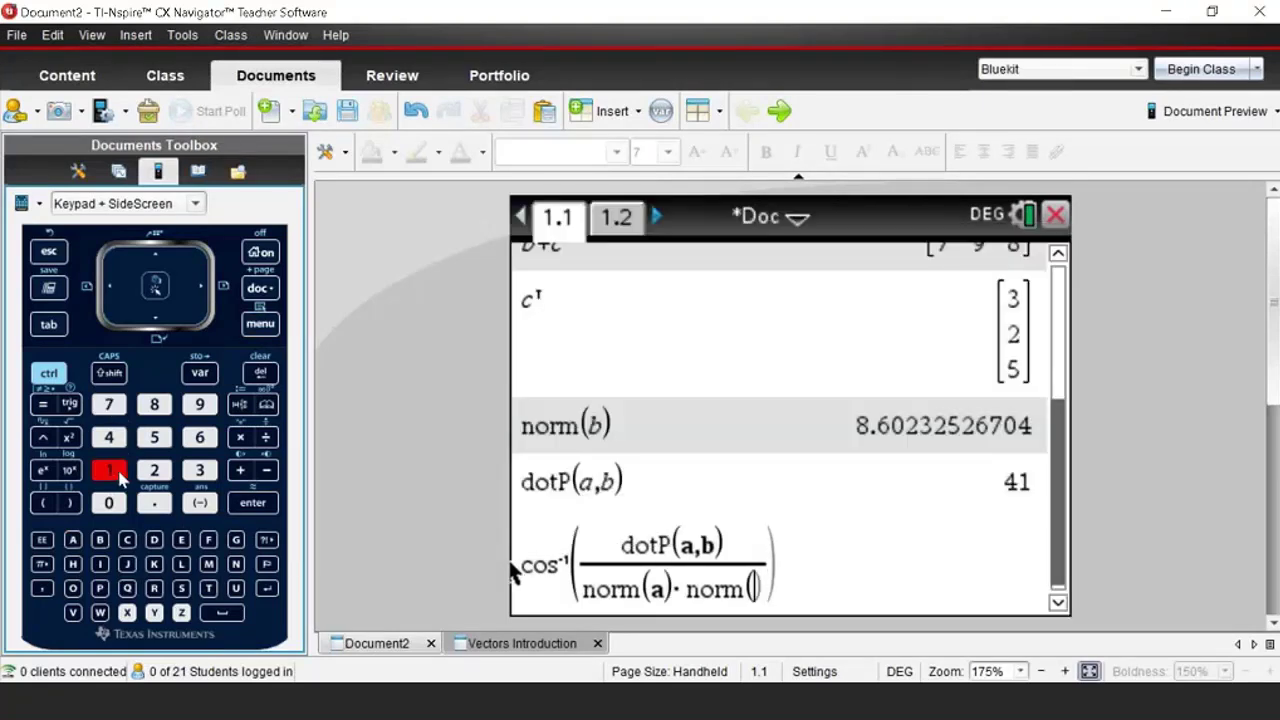
key(BackSpace)
key(BackSpace)
key(BackSpace)
key(BackSpace)
key(BackSpace)
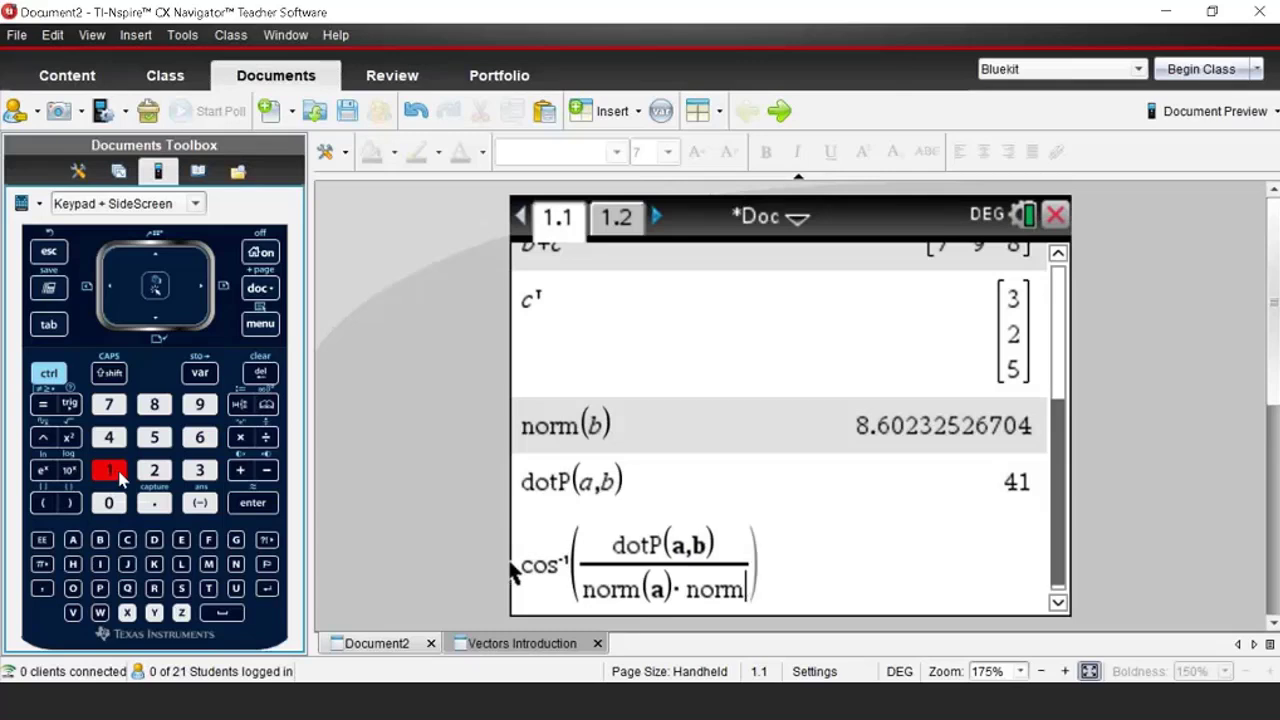
Step: Complete the denominator with norm(b) and evaluate the inverse cosine to get the angle between vectors a and b
text(n)
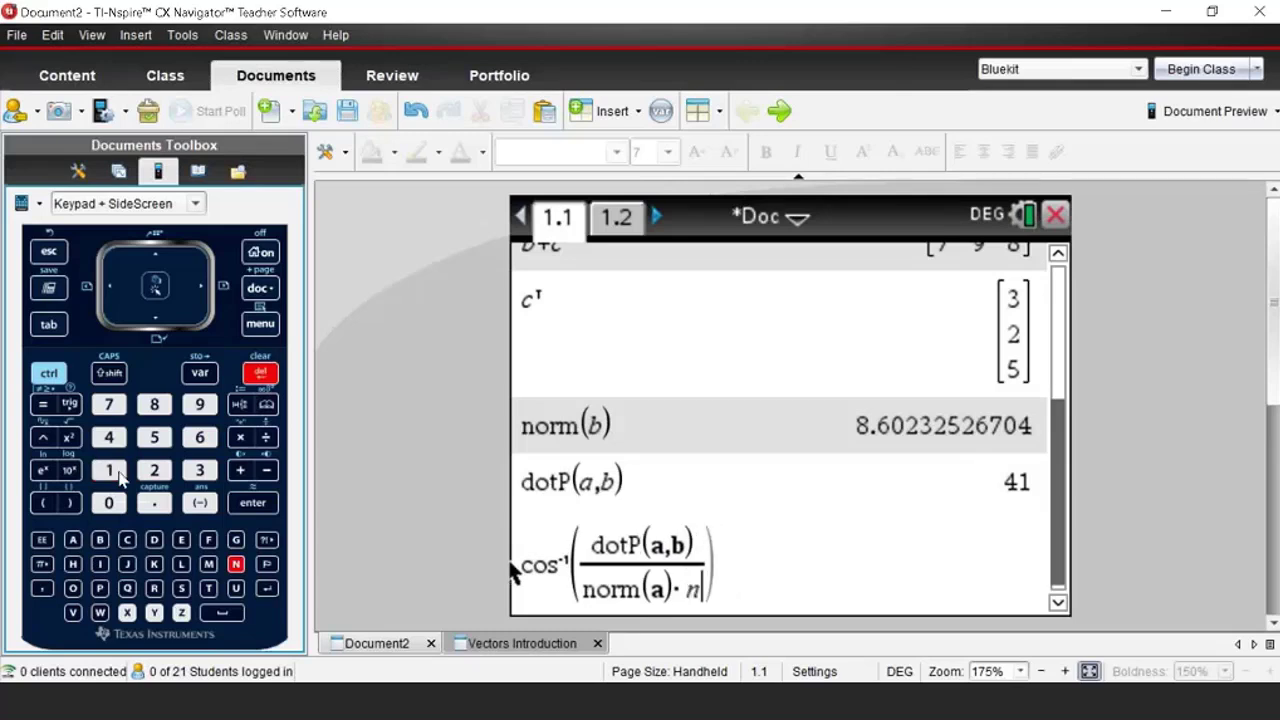
text(or)
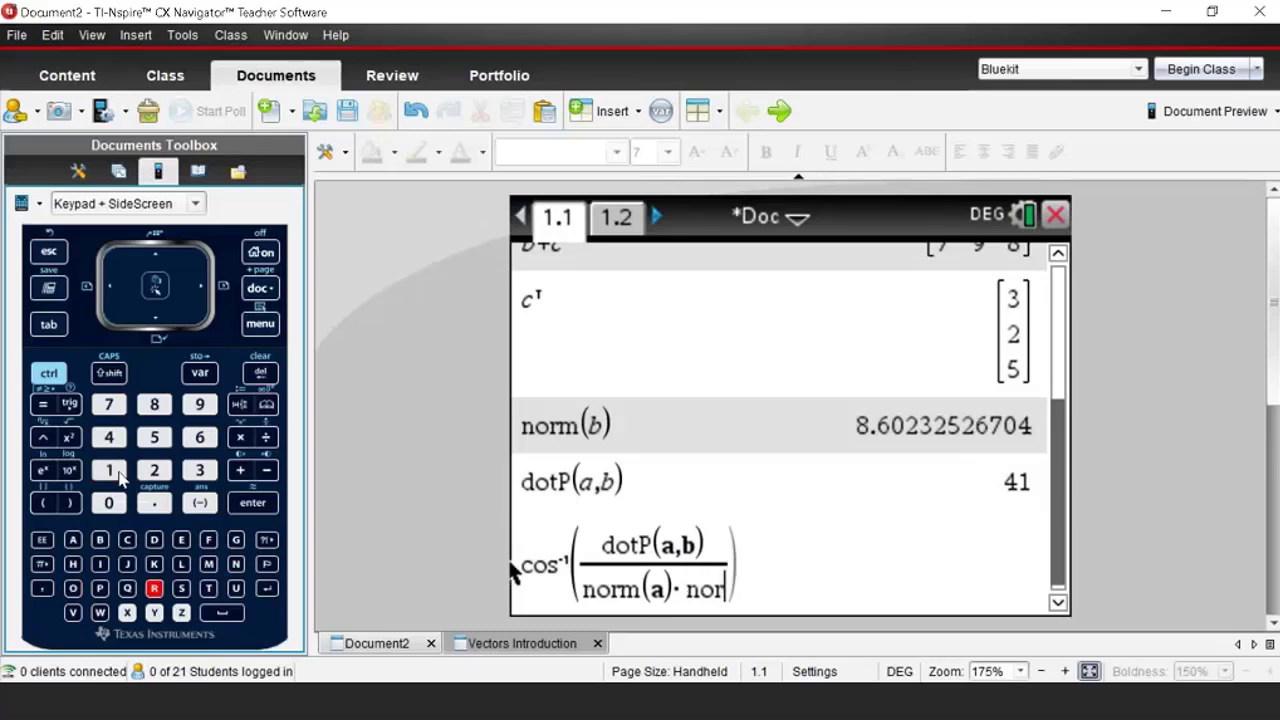
text(m)
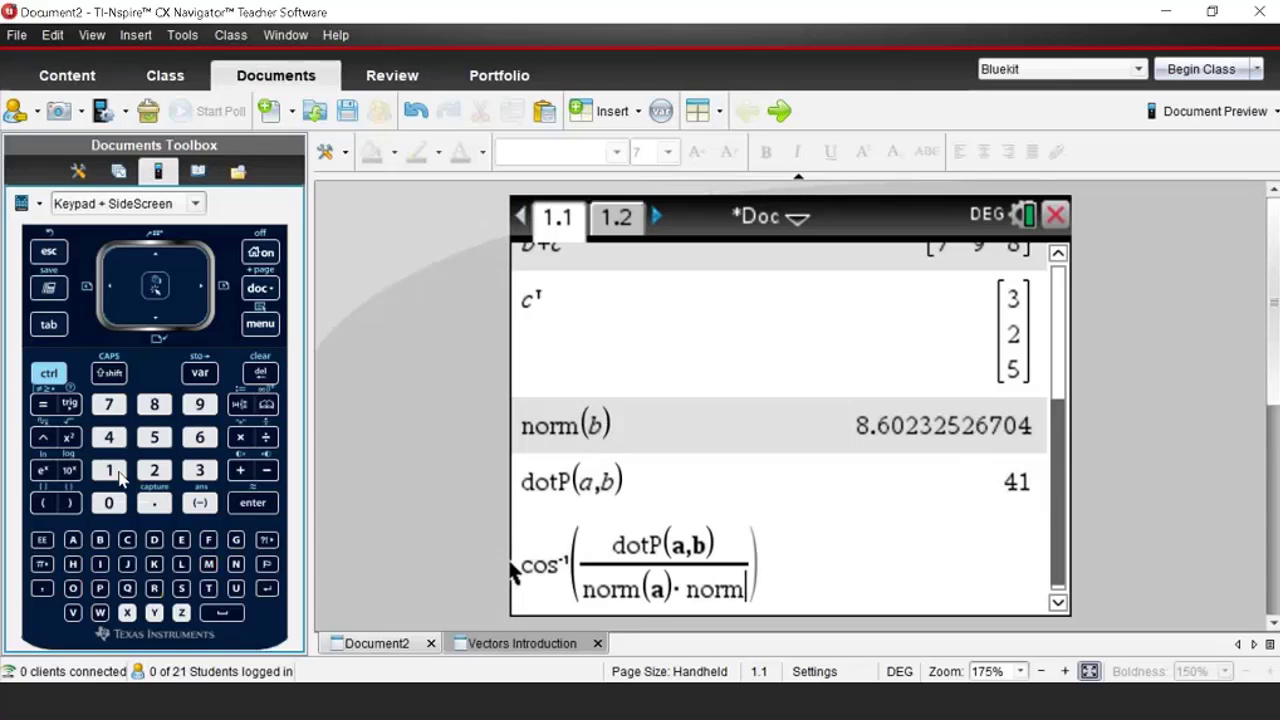
text(()
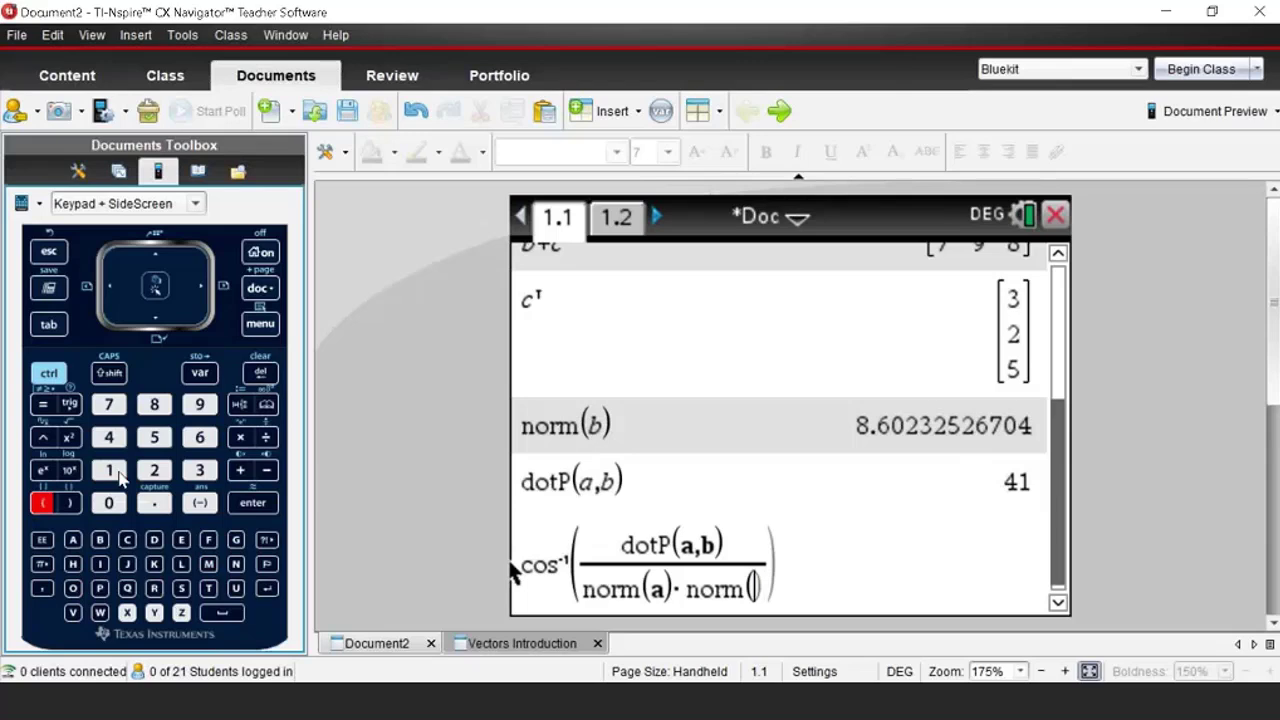
text(b)
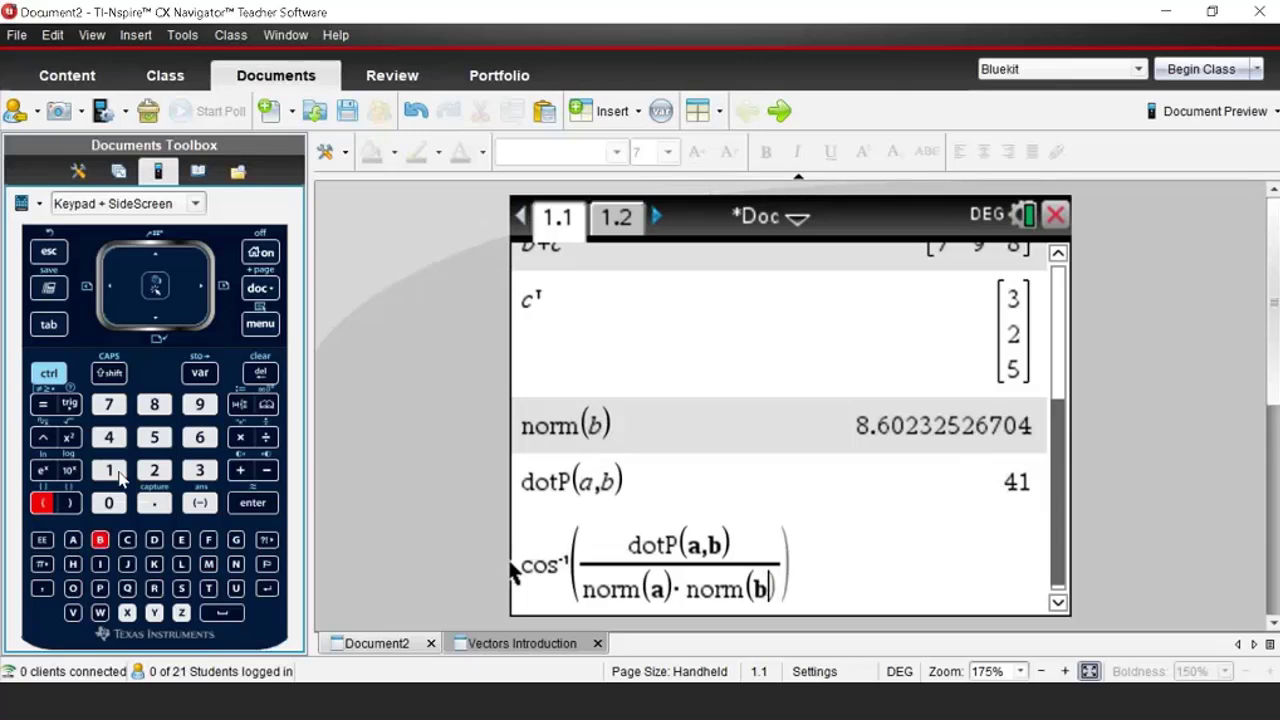
click(253, 503)
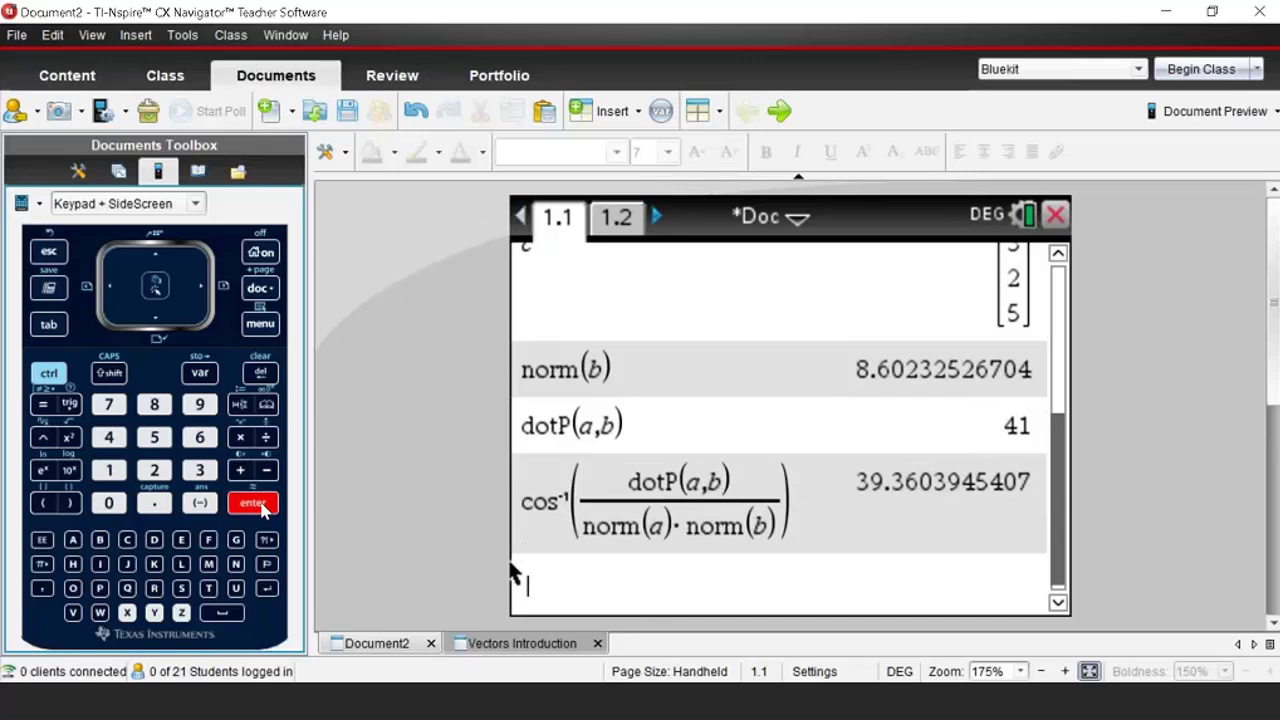
click(267, 406)
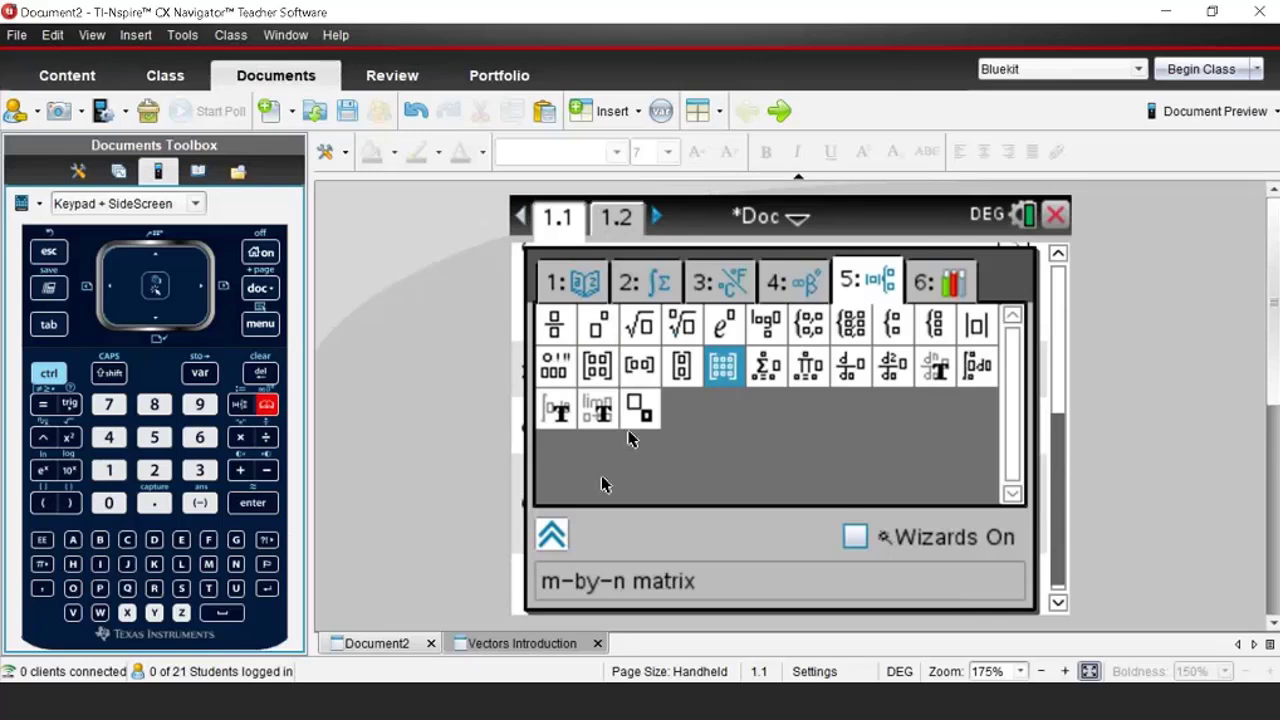
click(50, 254)
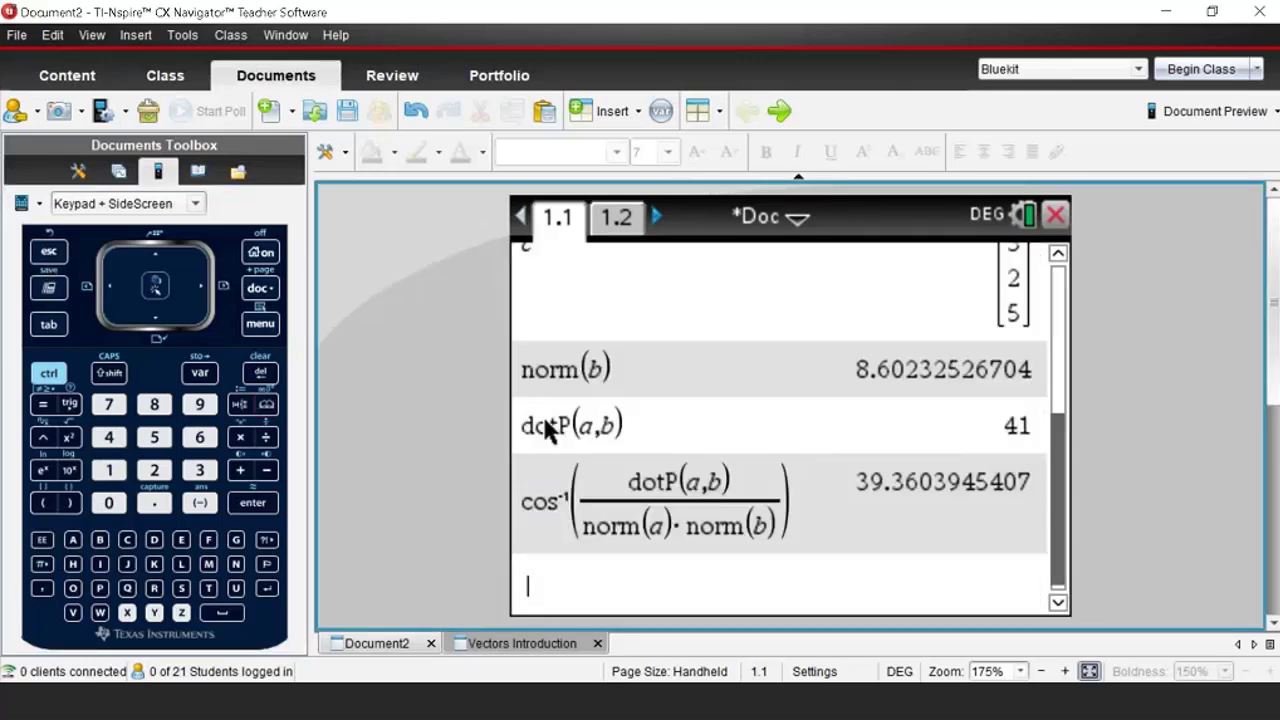
click(240, 405)
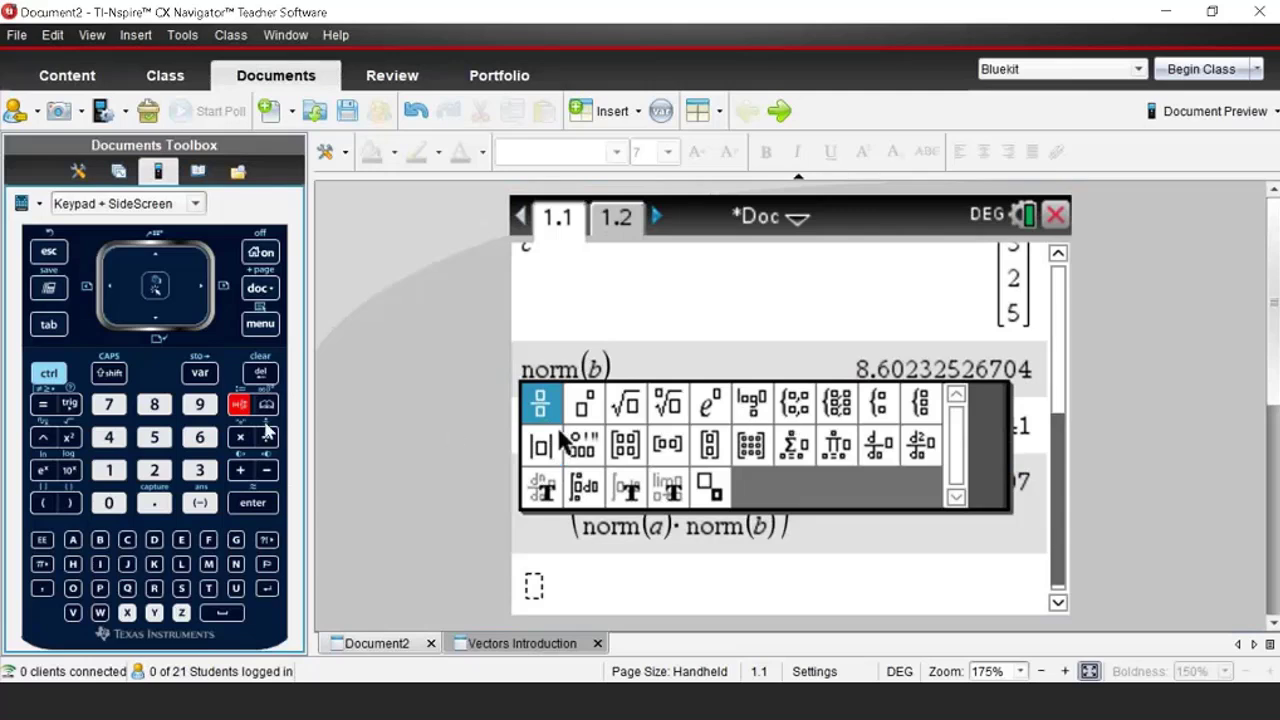
click(747, 455)
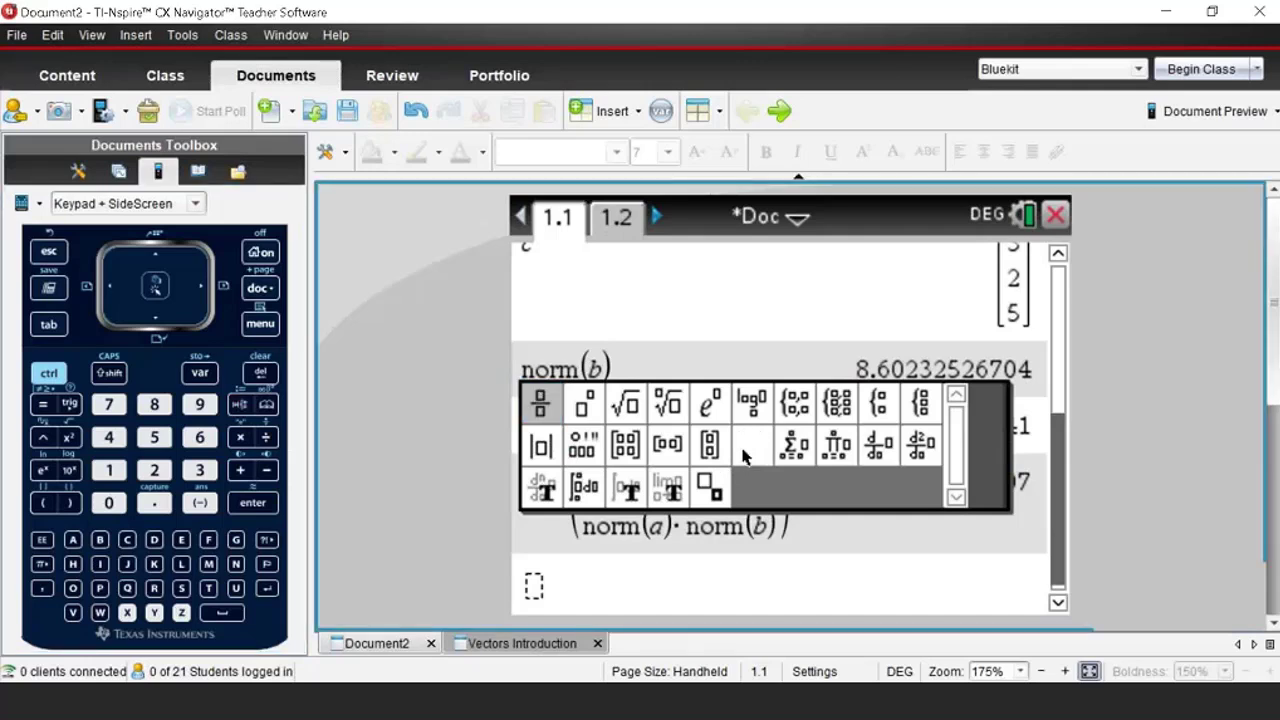
click(270, 500)
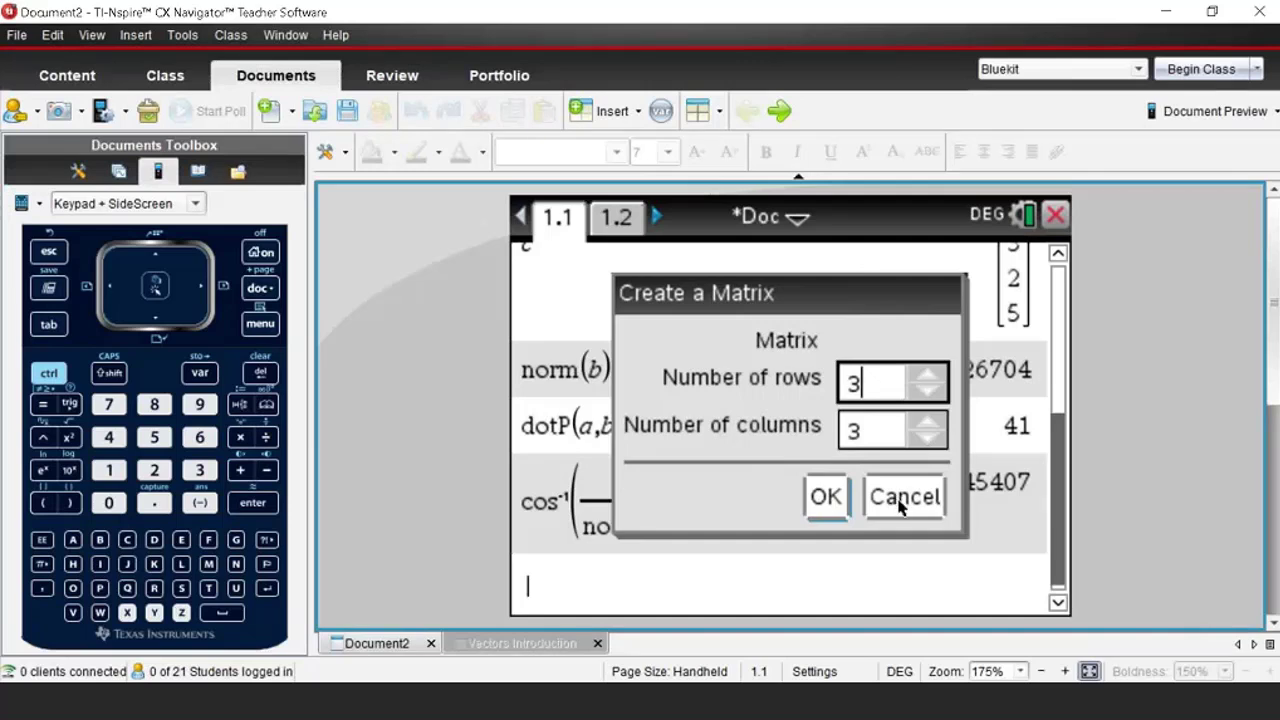
click(898, 500)
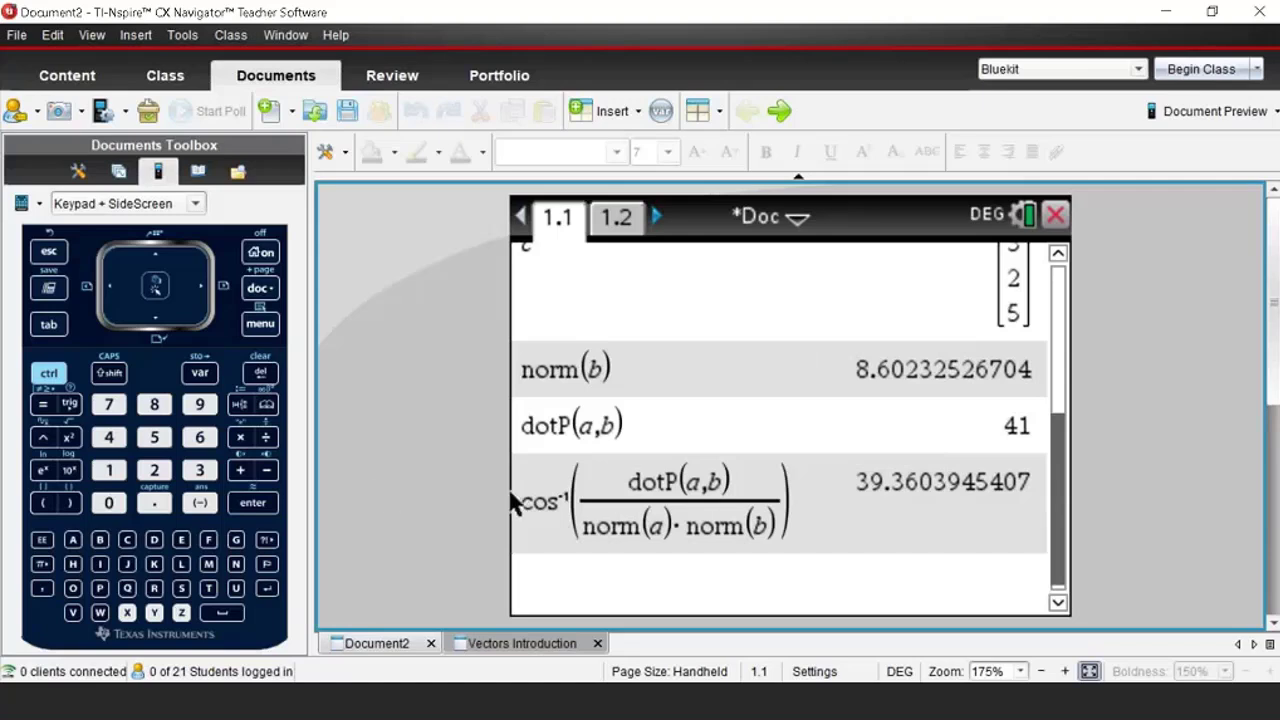
Step: Look up the norm( command and its syntax in the catalog's alphabetical list, then close the catalog
key(ctrl+k)
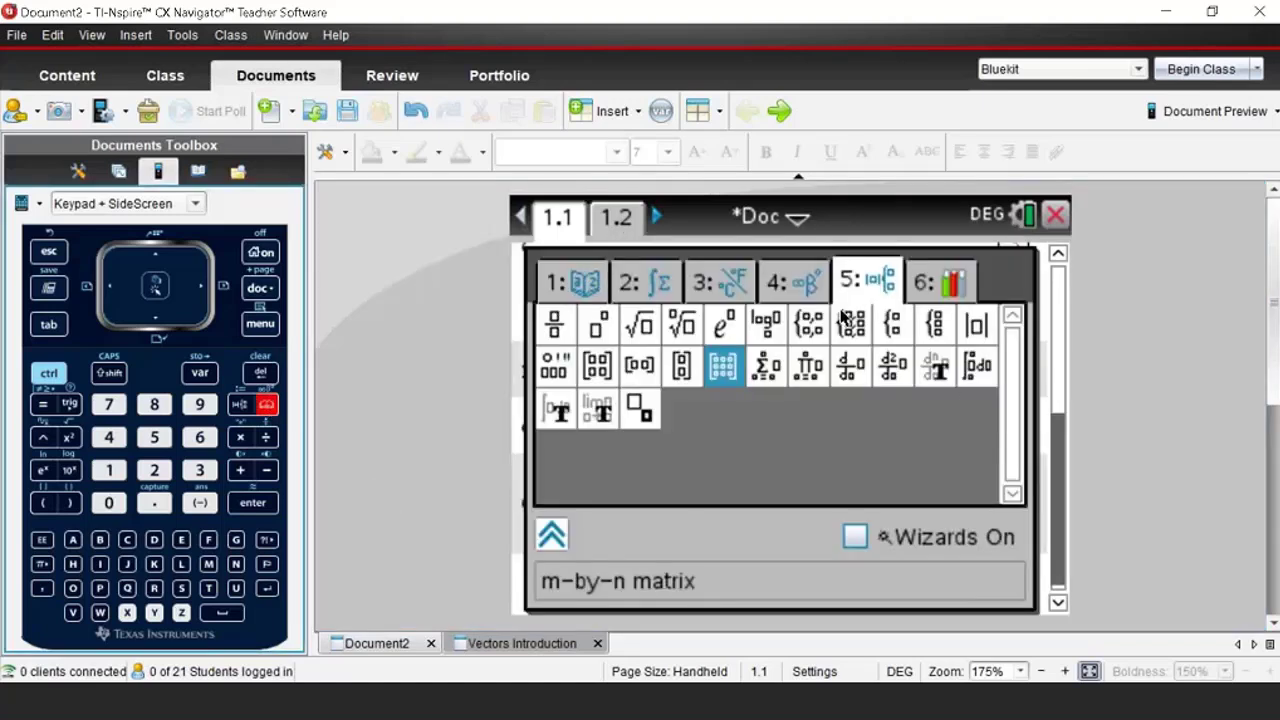
click(575, 300)
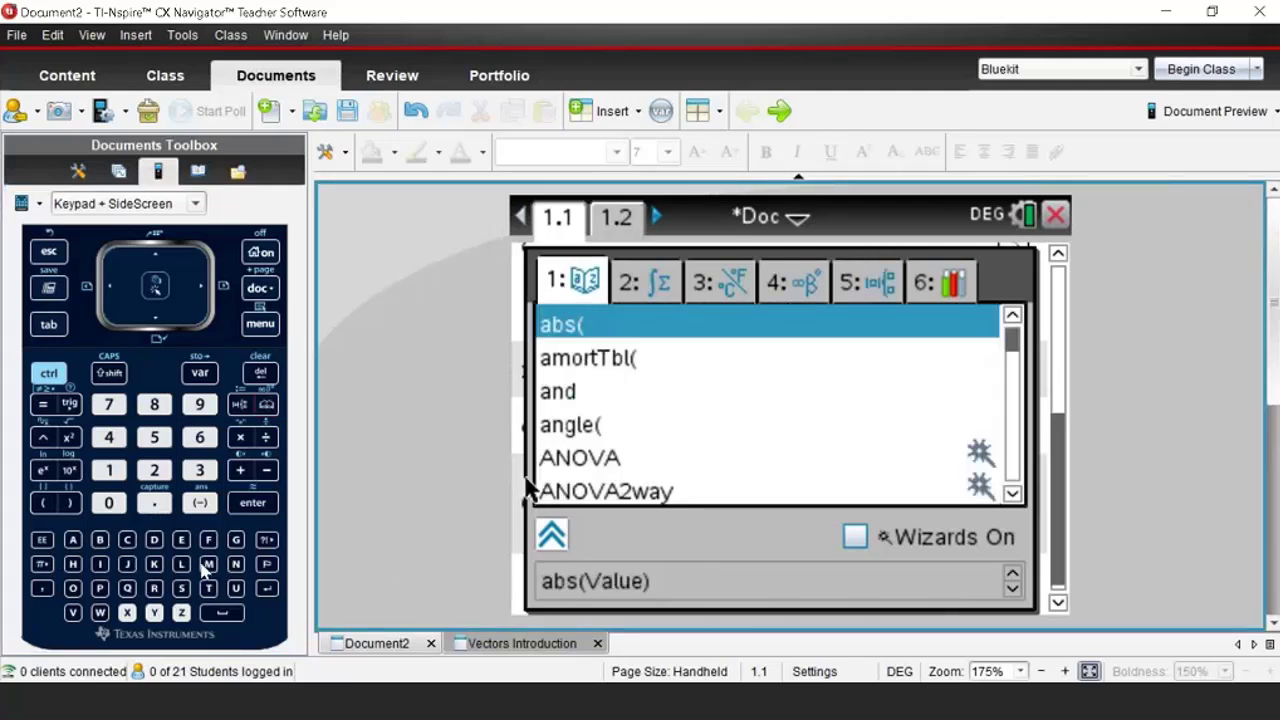
click(237, 564)
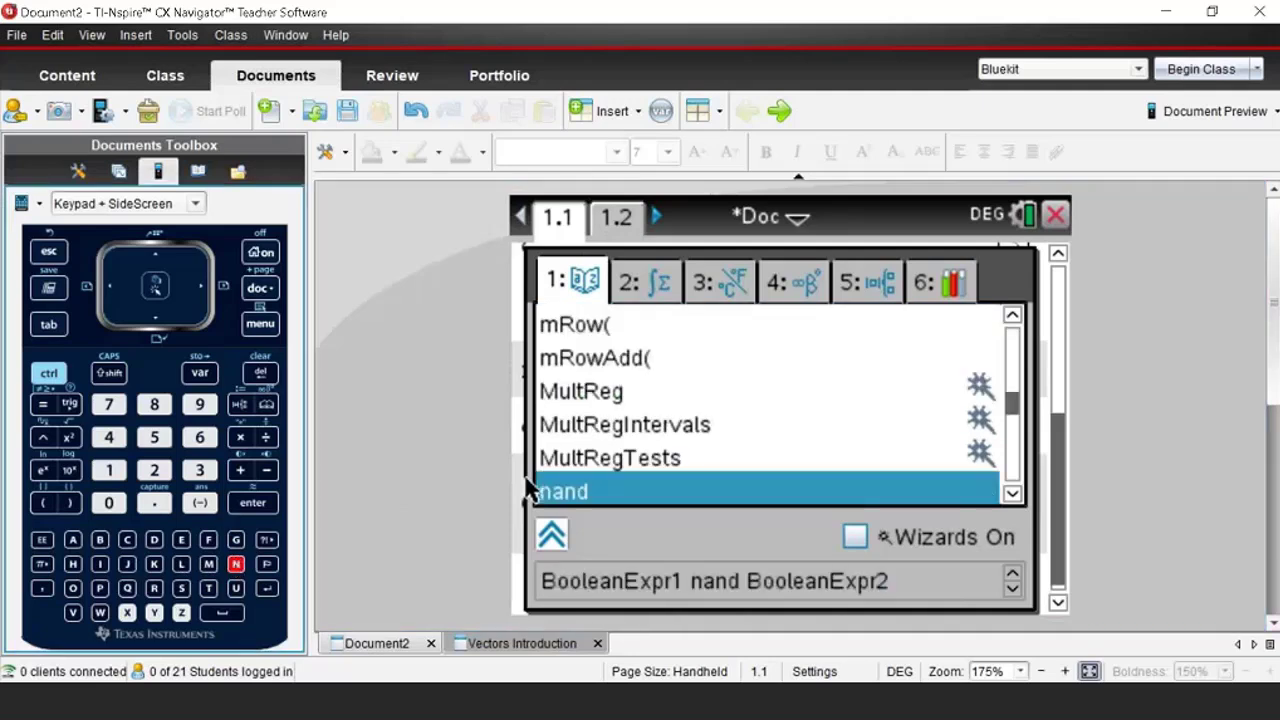
key(Down)
key(Down)
key(Down)
key(Down)
key(Down)
key(Down)
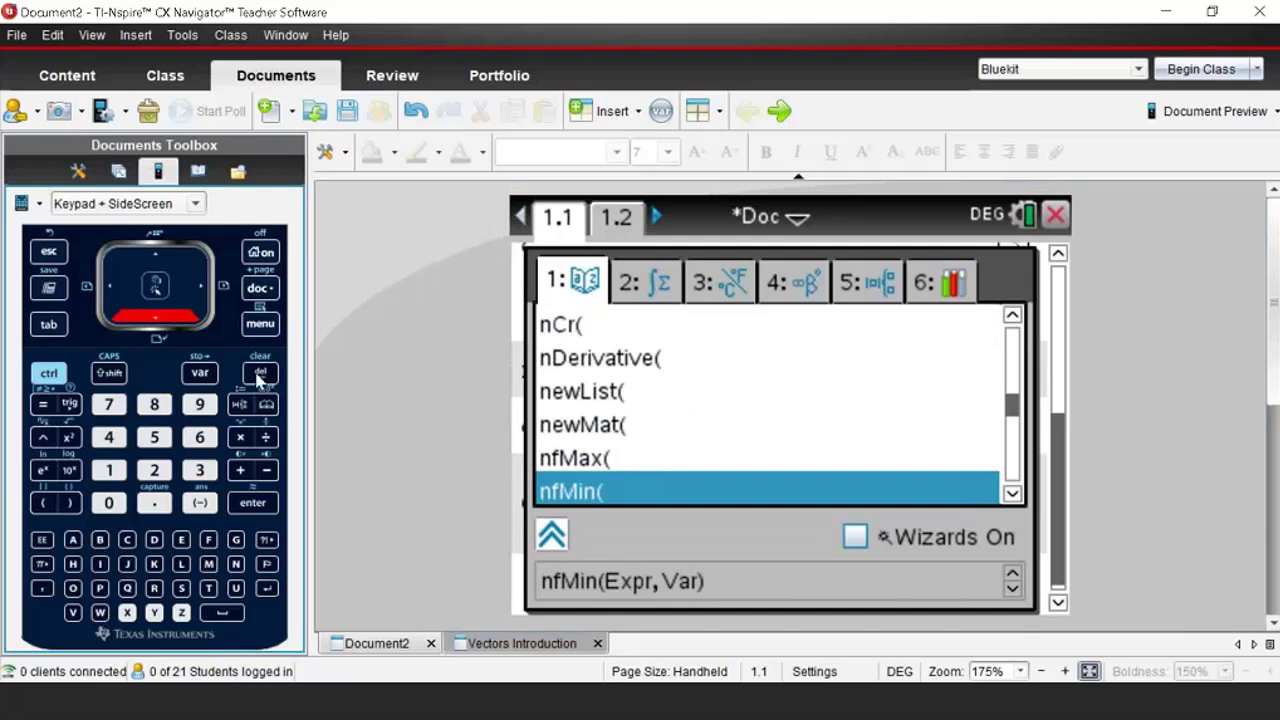
key(Down)
key(Down)
key(Down)
click(157, 322)
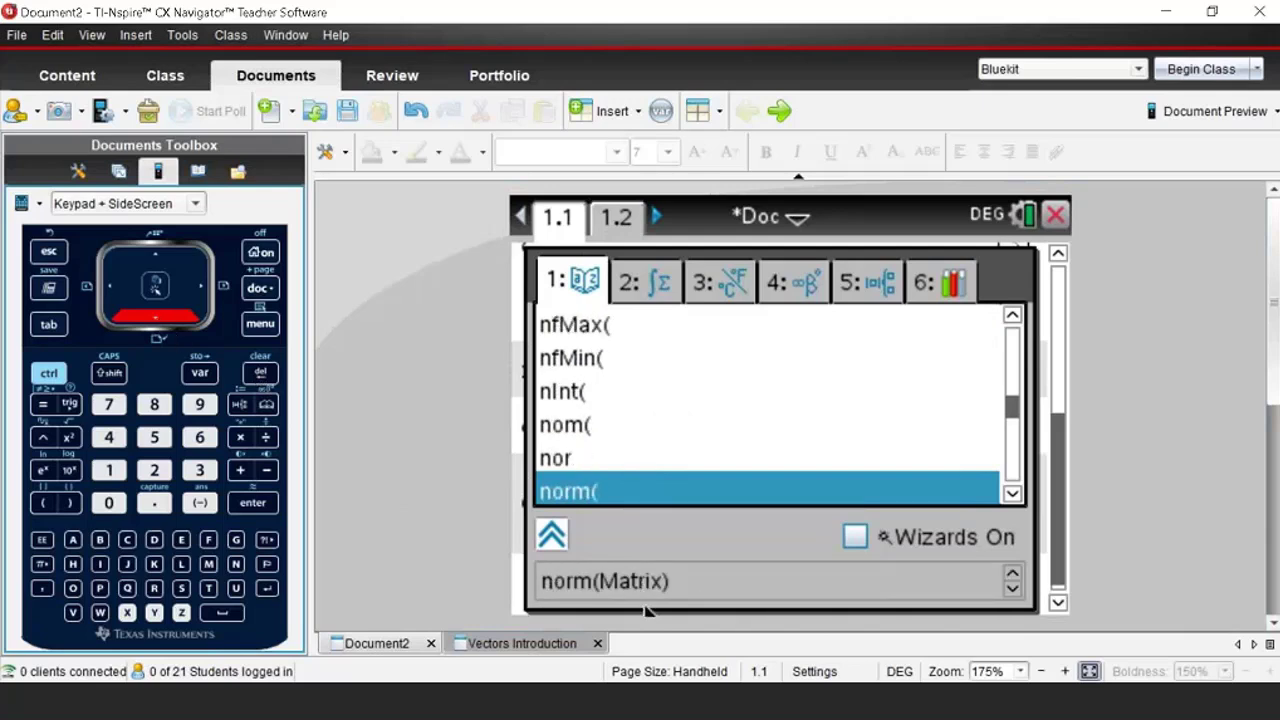
click(49, 252)
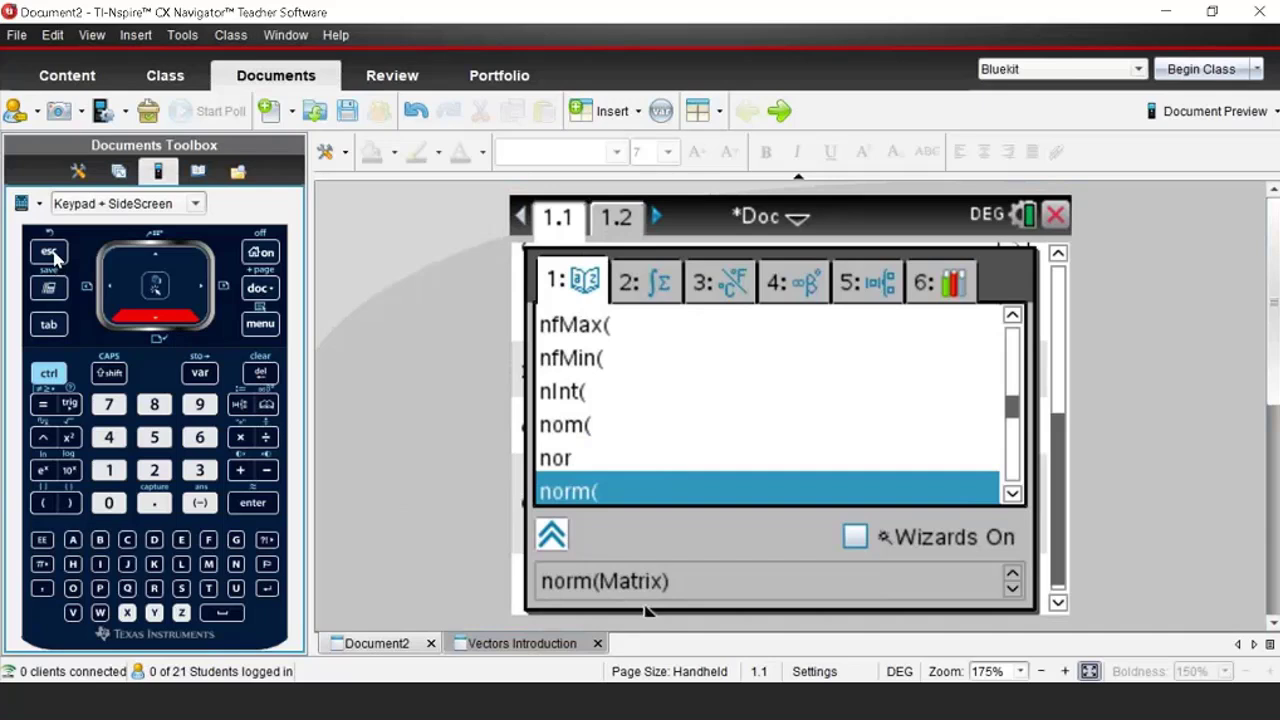
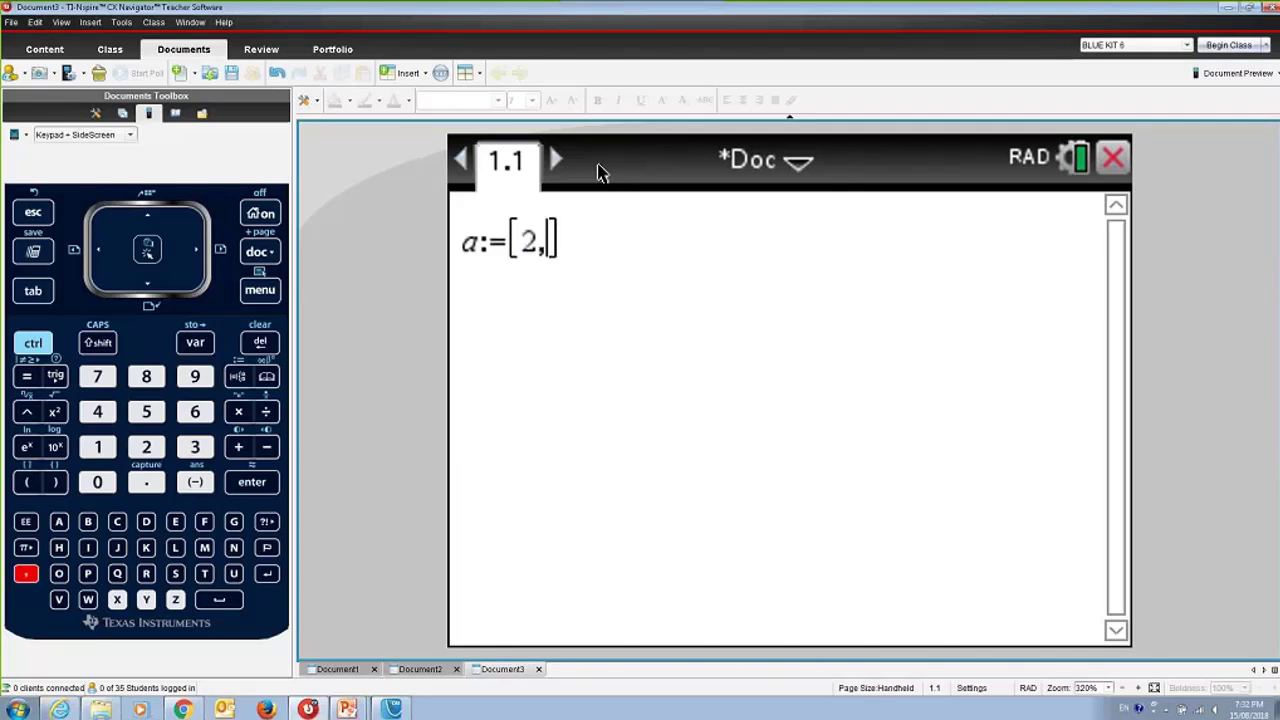
Step: Complete and enter the definition of row vector a as [2,-2,1]
text(-)
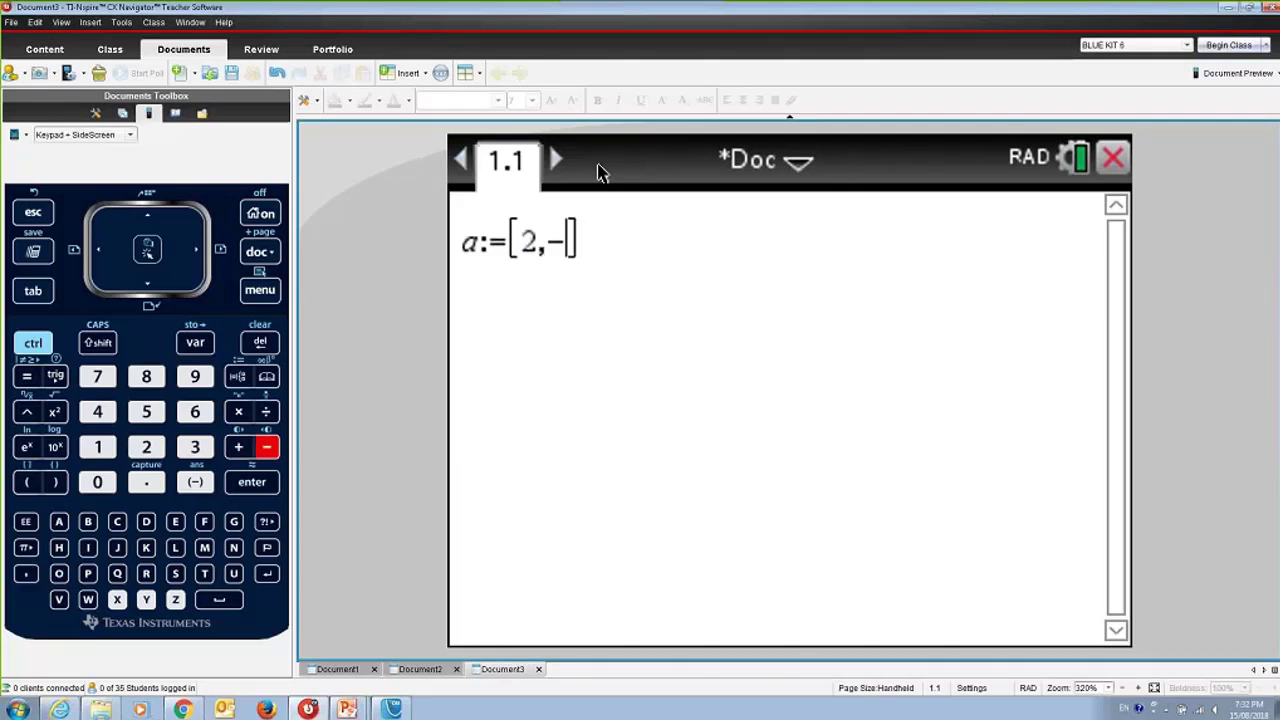
text(2,)
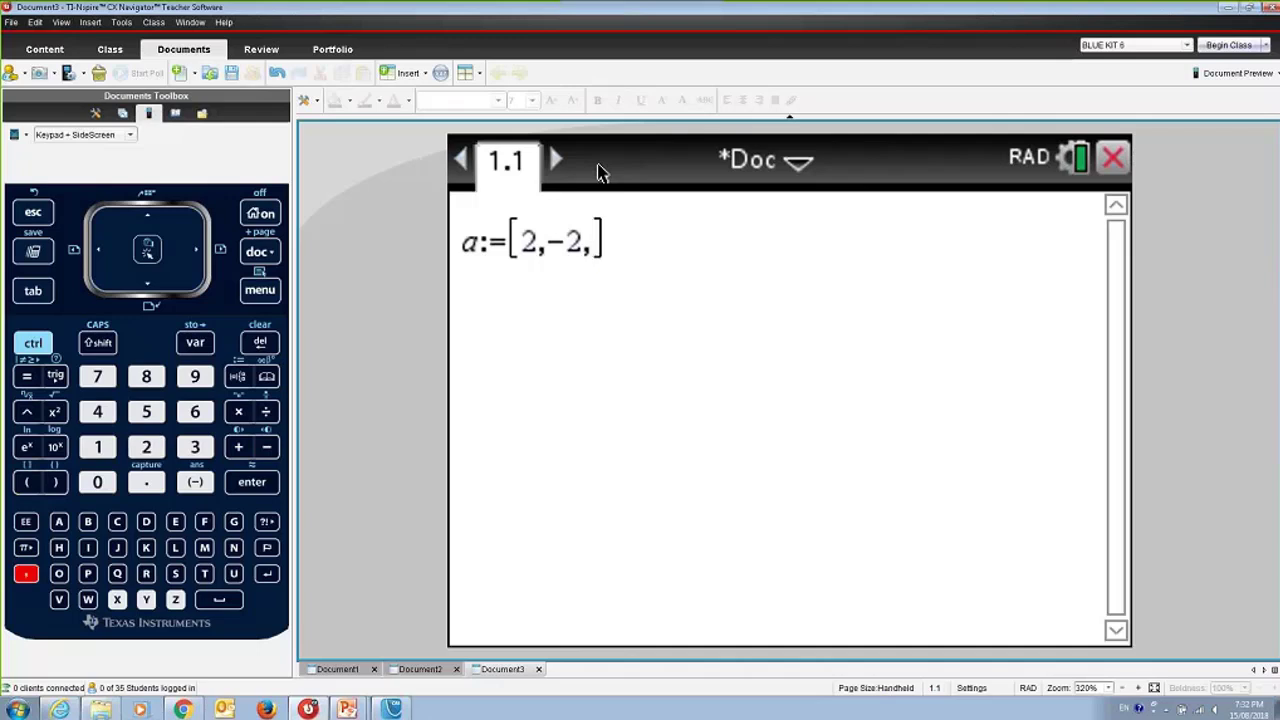
text(1)
key(Return)
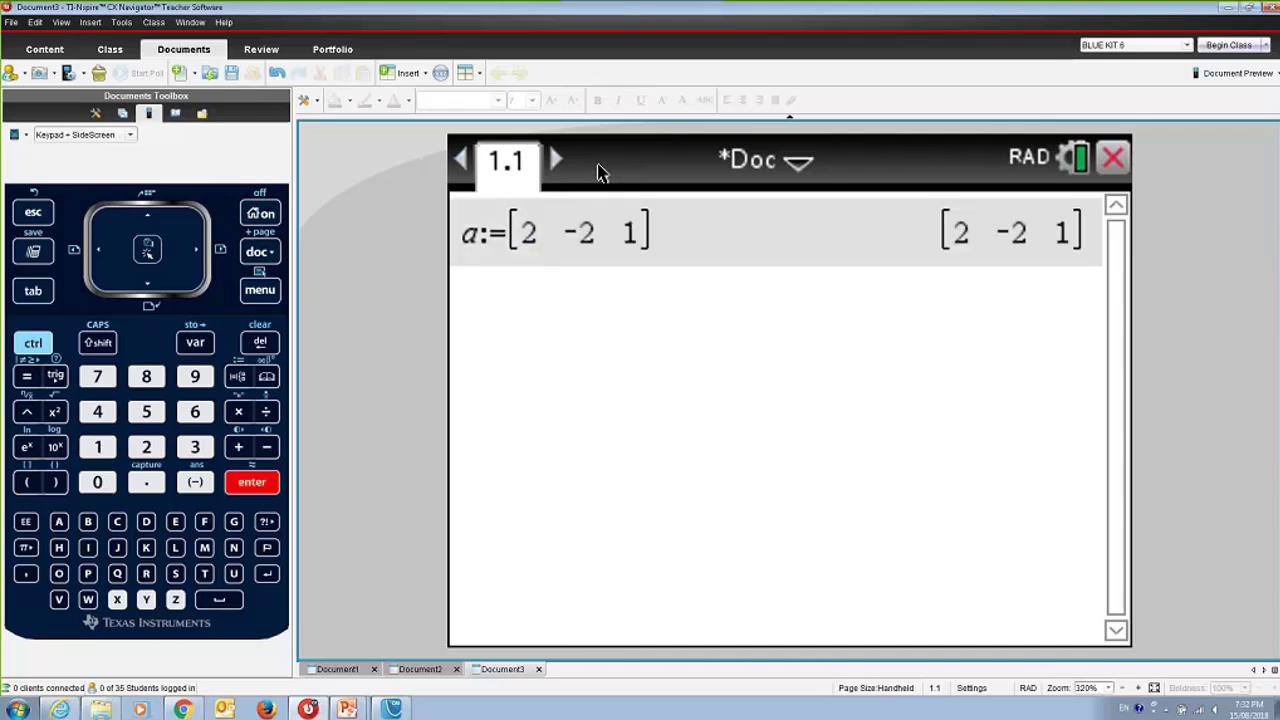
Step: Define vector u as [2 -2 1] by reusing the result of the definition of a
text(u)
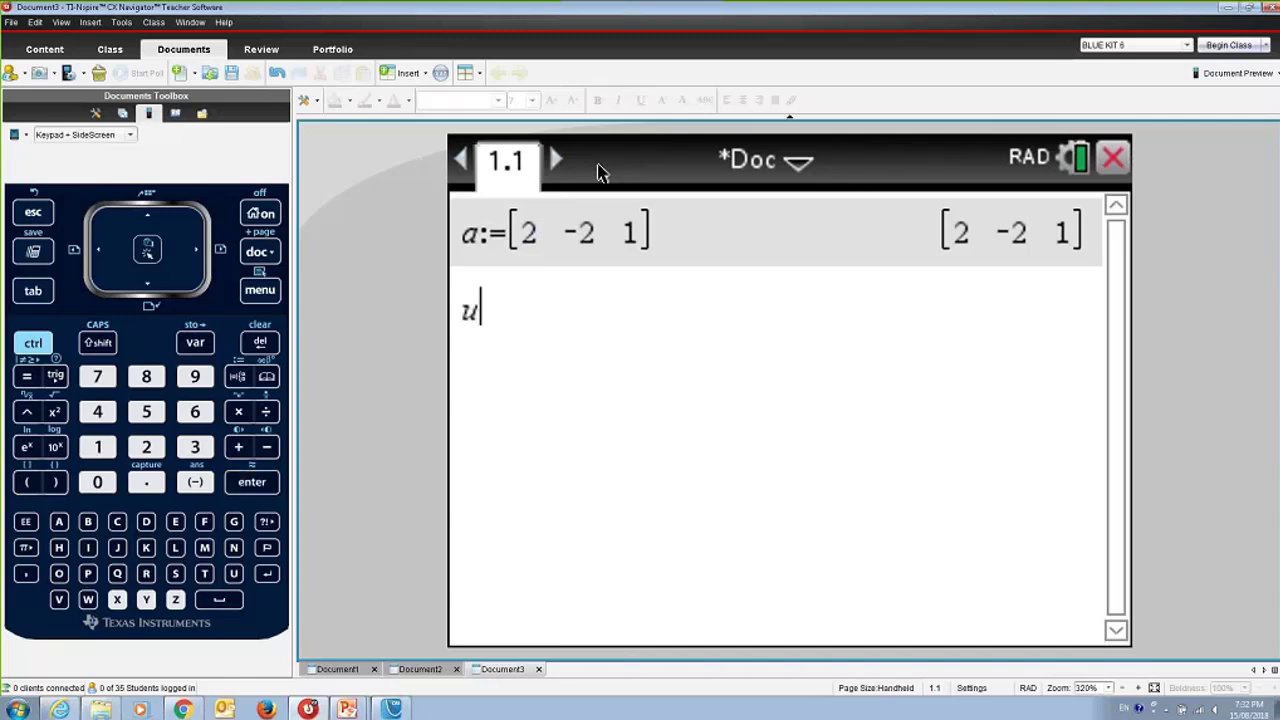
text(:=)
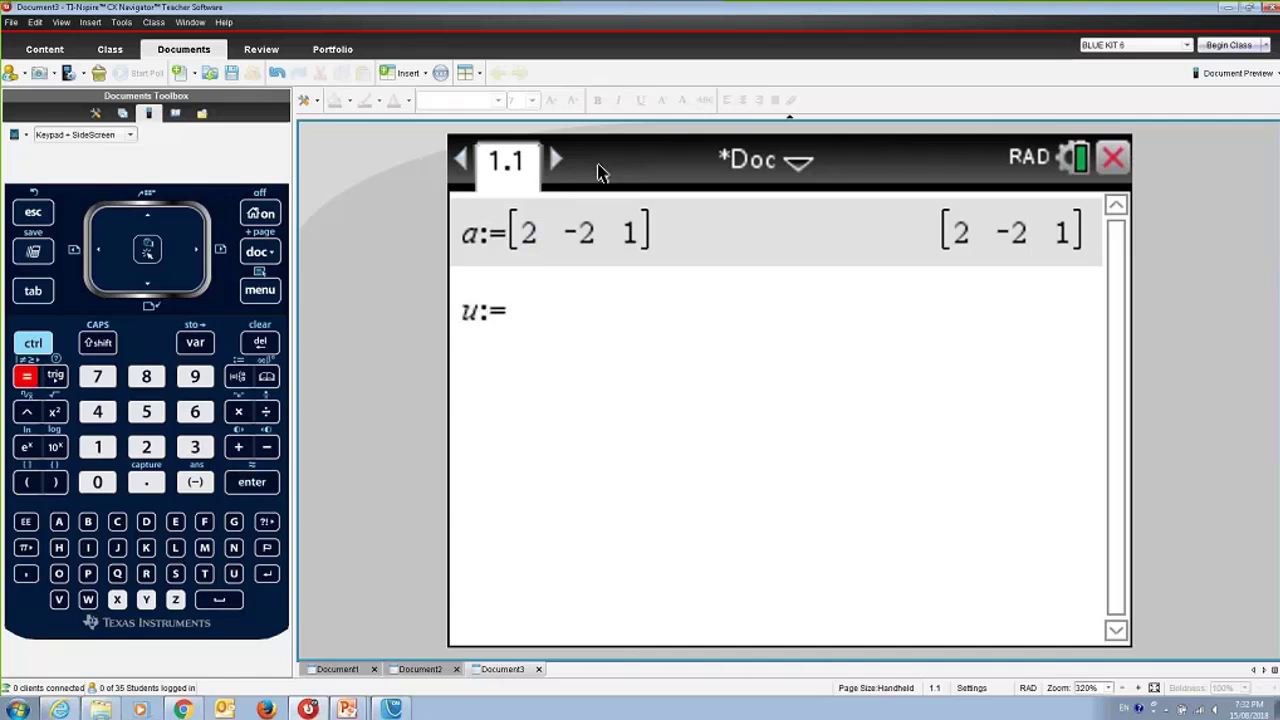
key(Up)
key(Up)
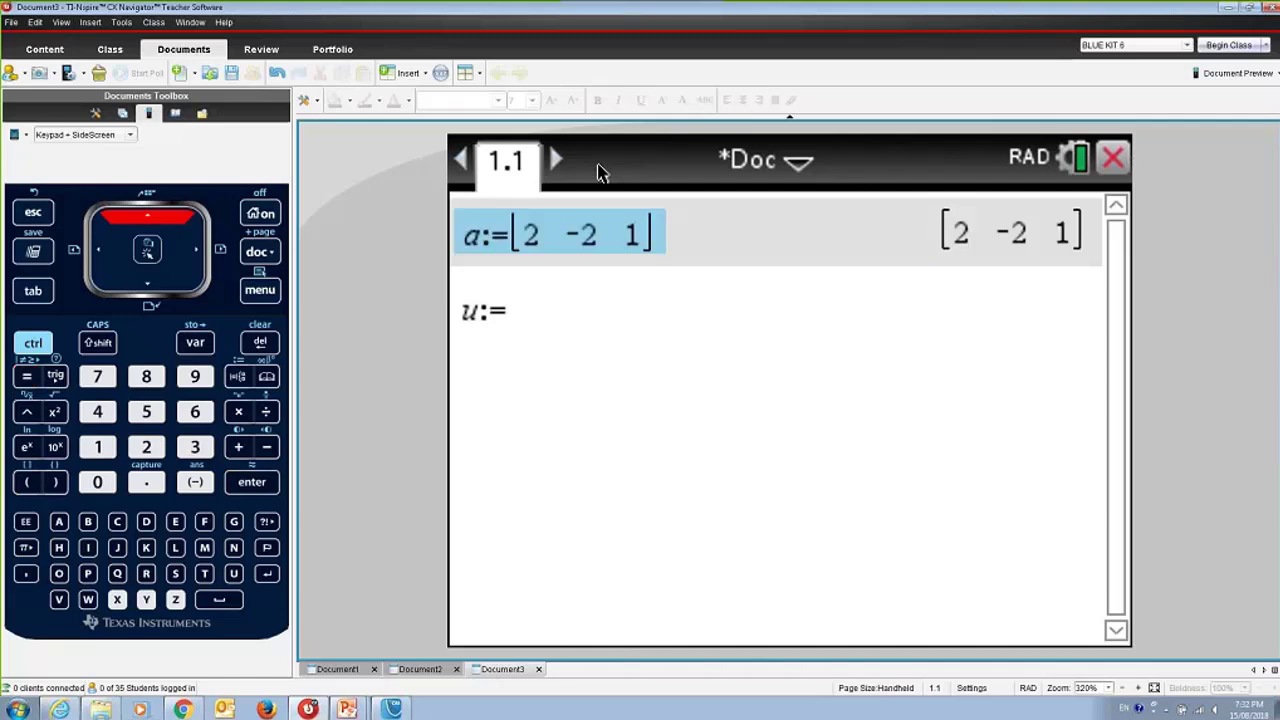
key(Down)
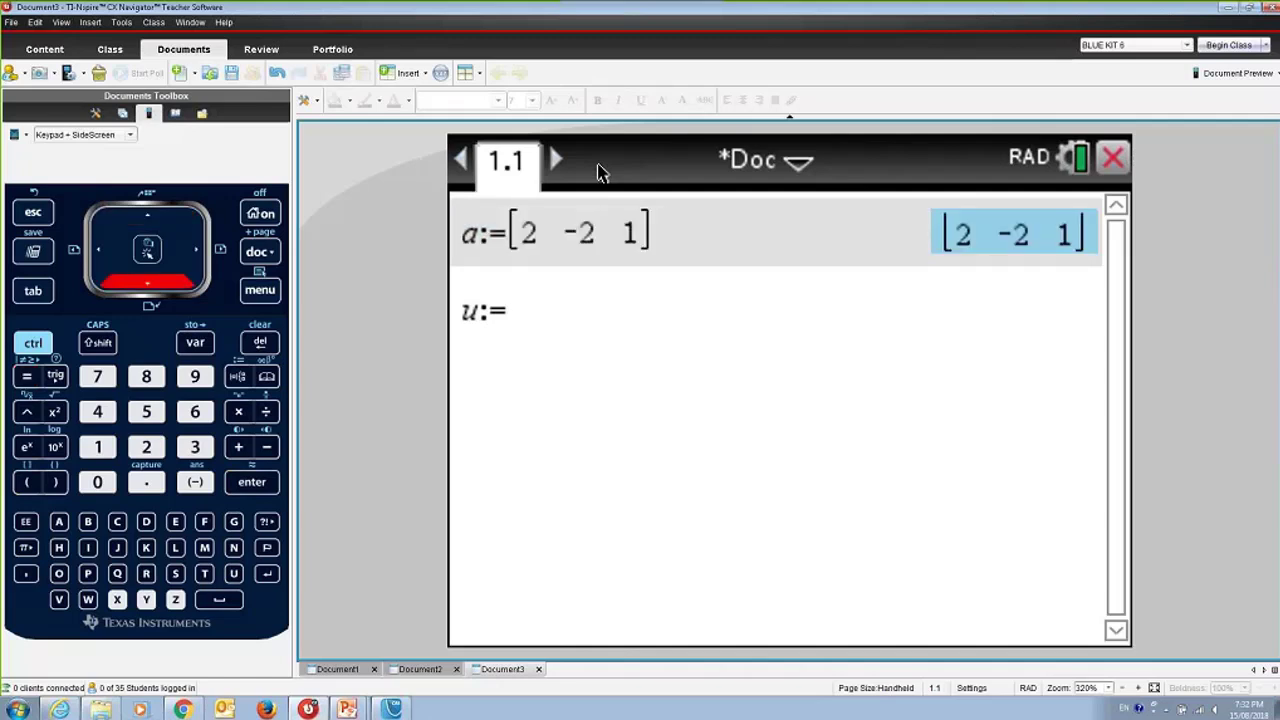
key(Return)
key(Return)
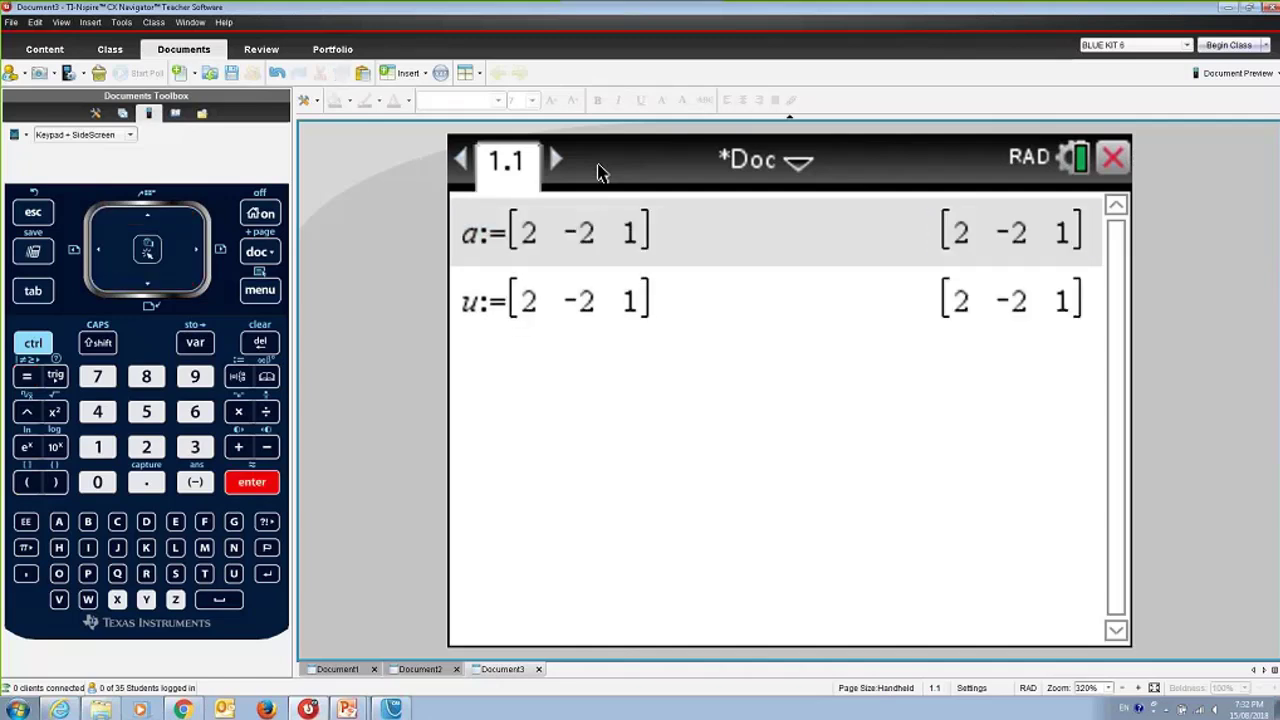
Step: Define row vector v as [3,-6,2]
text(v:)
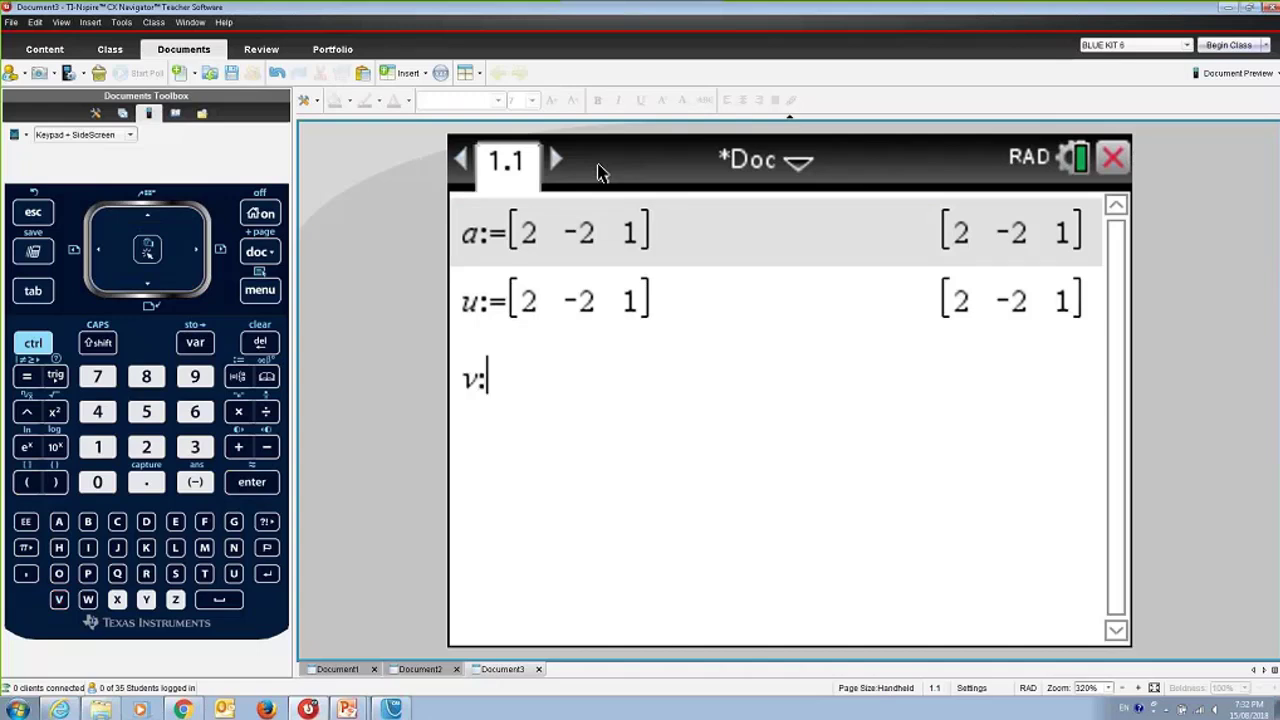
text(=[)
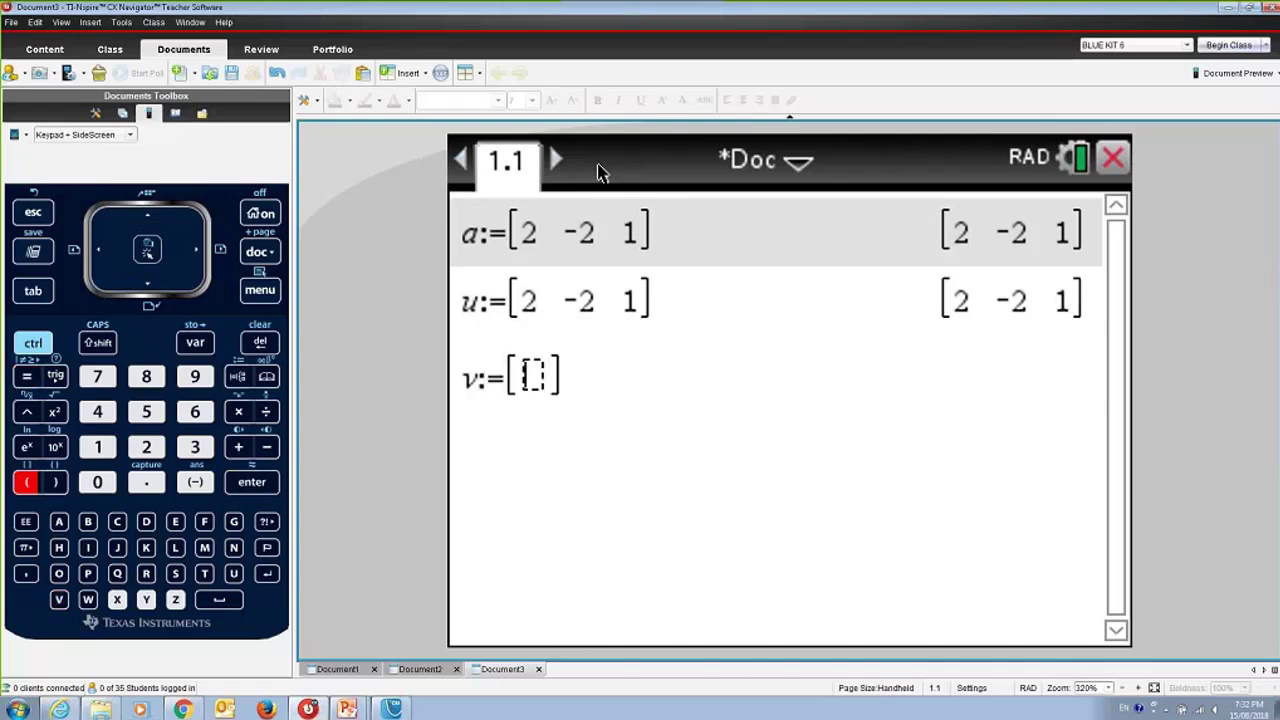
text(3,-)
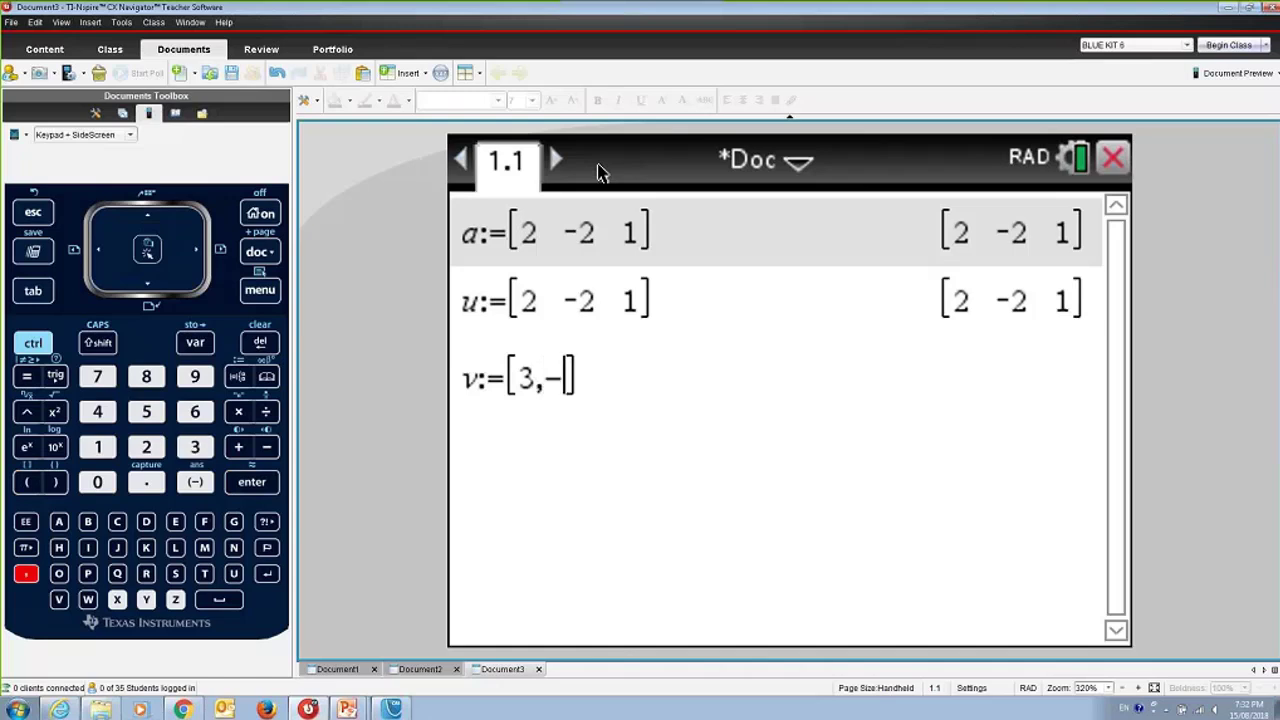
text(6,2)
key(Return)
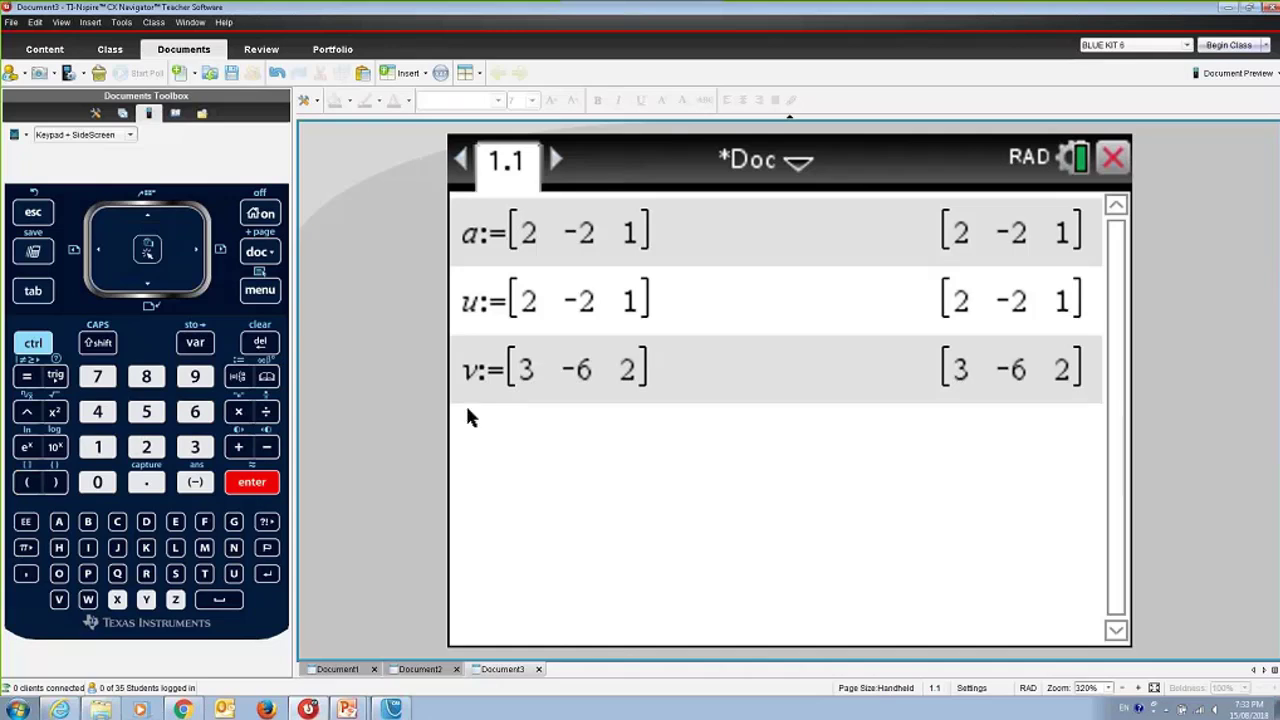
Step: Switch to the Just Plane Vectors.pptx presentation in PowerPoint, select the Sample Exam Question slide and show the slides full screen
click(347, 709)
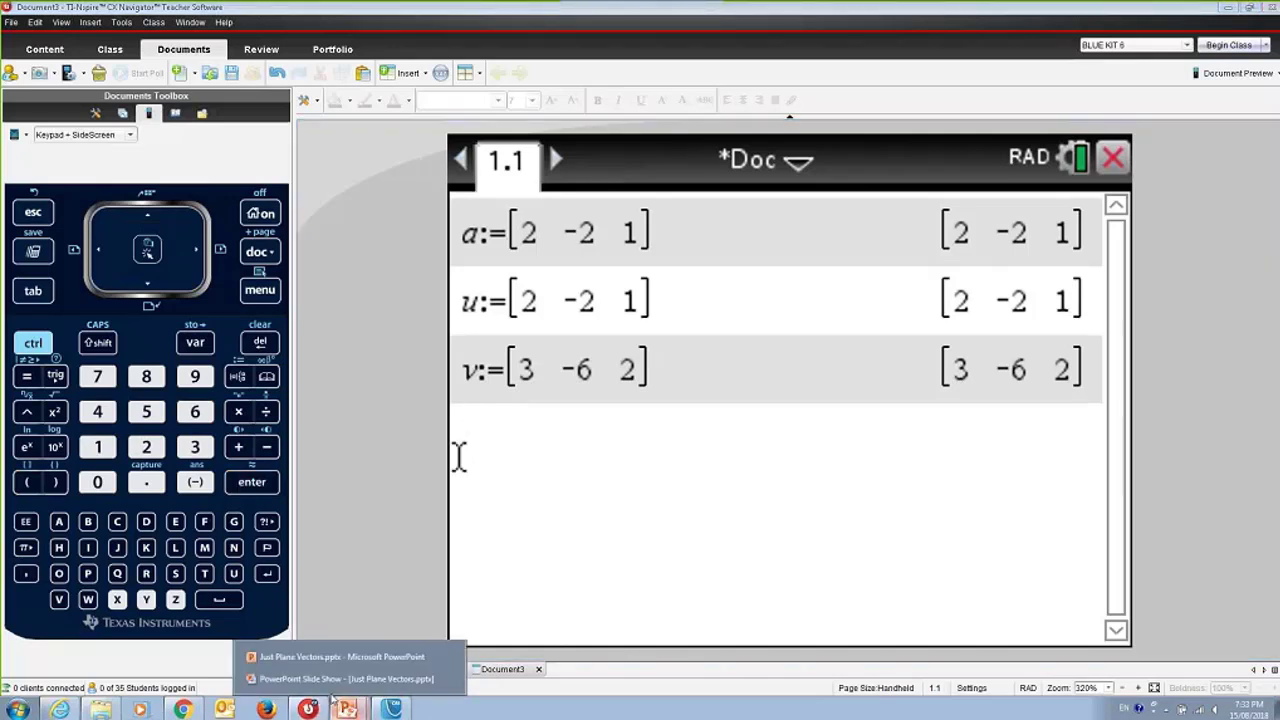
click(291, 660)
scroll(458, 456, down, 1)
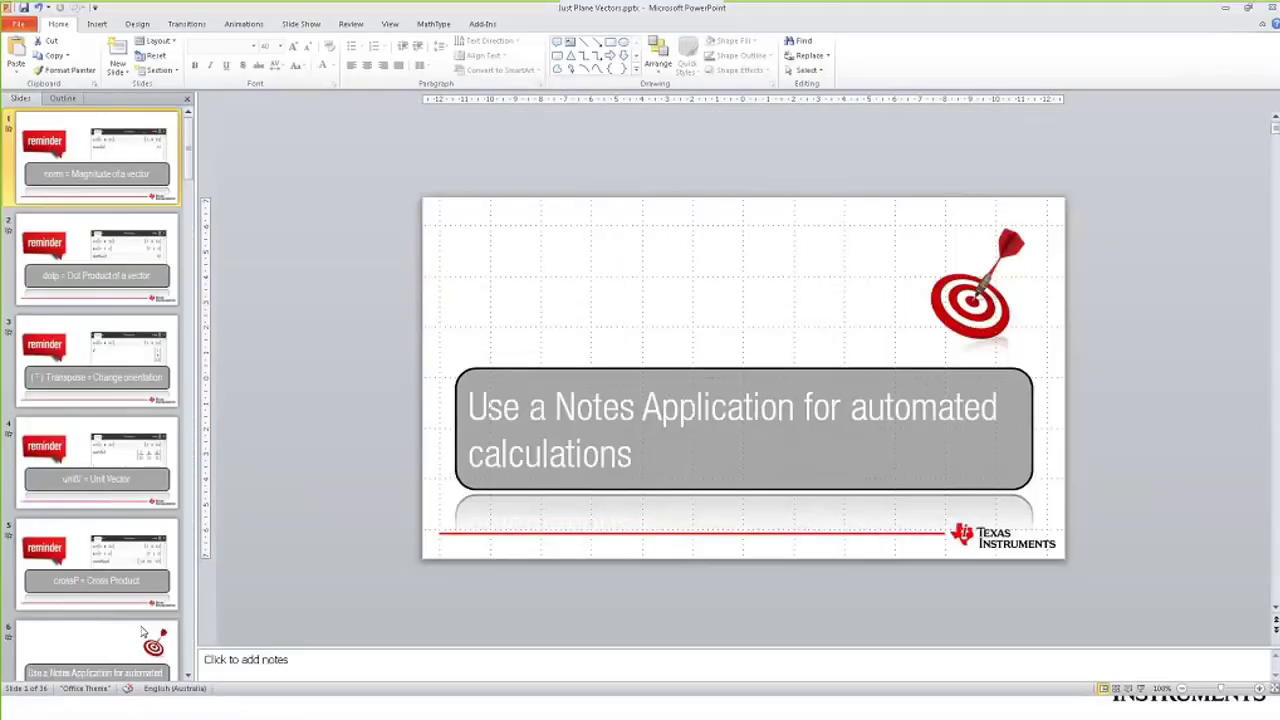
scroll(113, 597, down, 4)
click(113, 597)
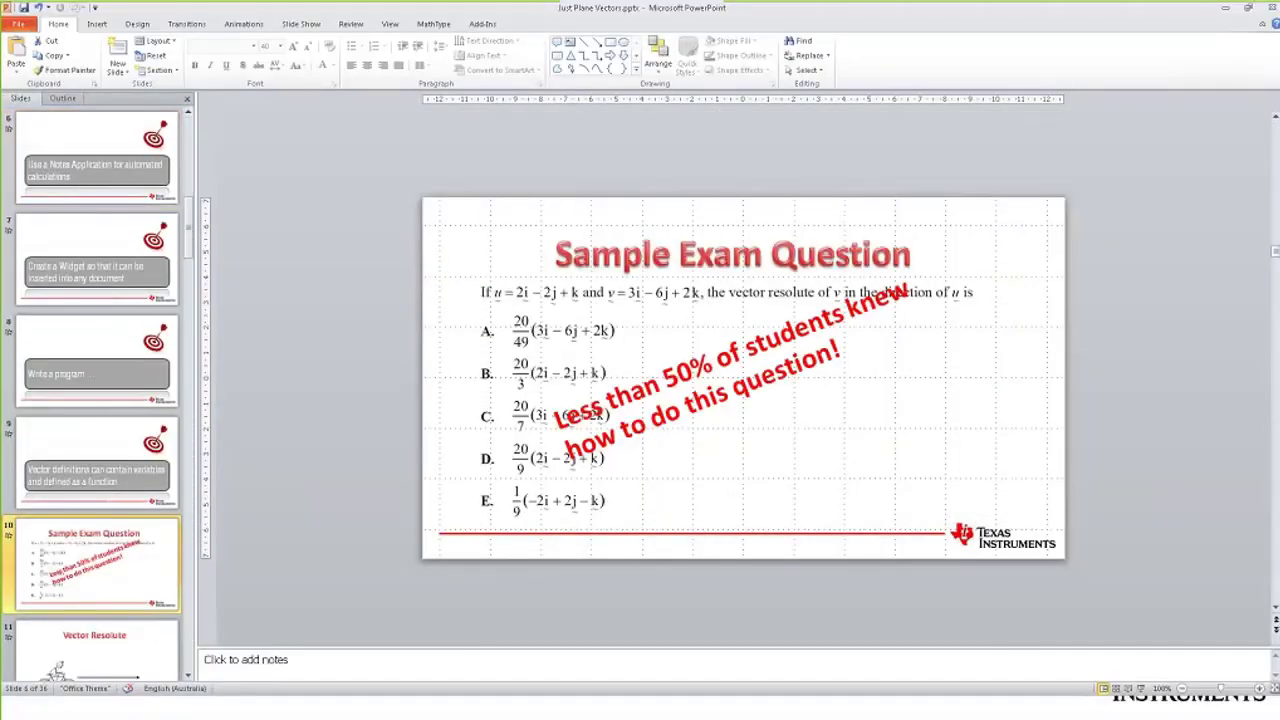
click(1144, 689)
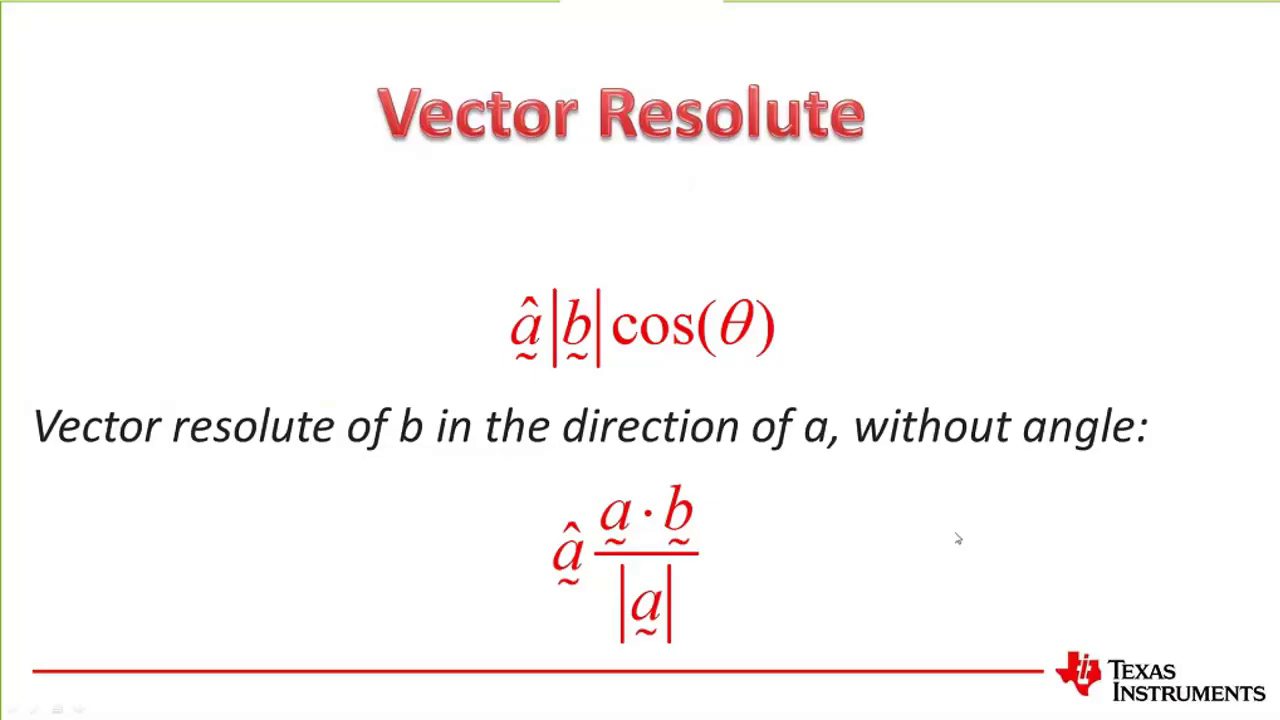
Step: Go through the Vector Resolute slides to the Sample Exam Question and read which vector resolute it asks for
click(957, 538)
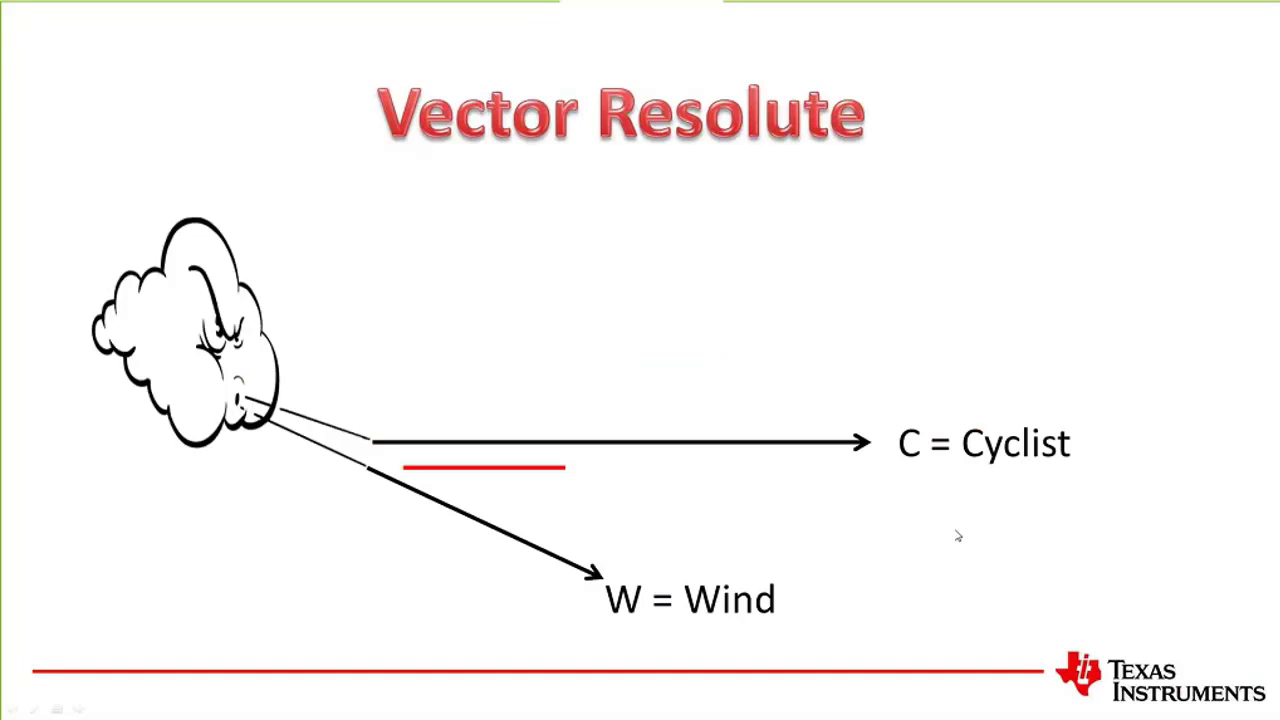
click(957, 538)
click(957, 538)
click(957, 538)
click(957, 538)
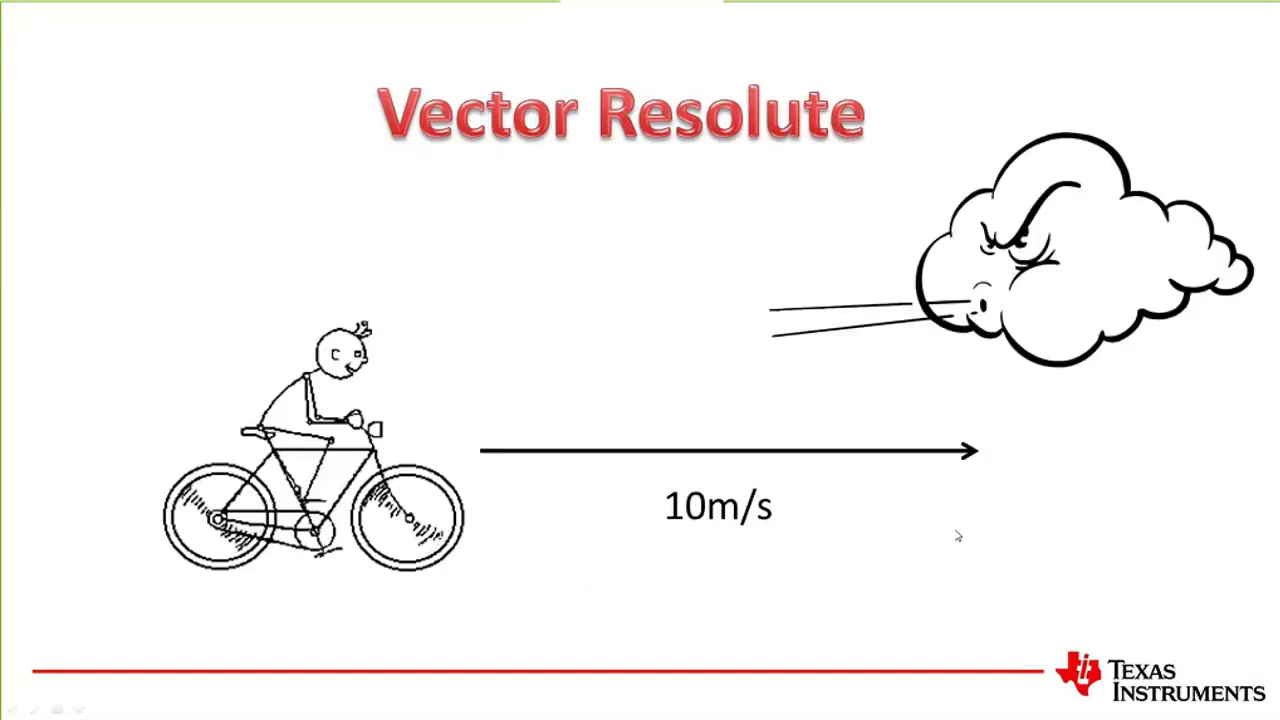
click(957, 537)
click(957, 537)
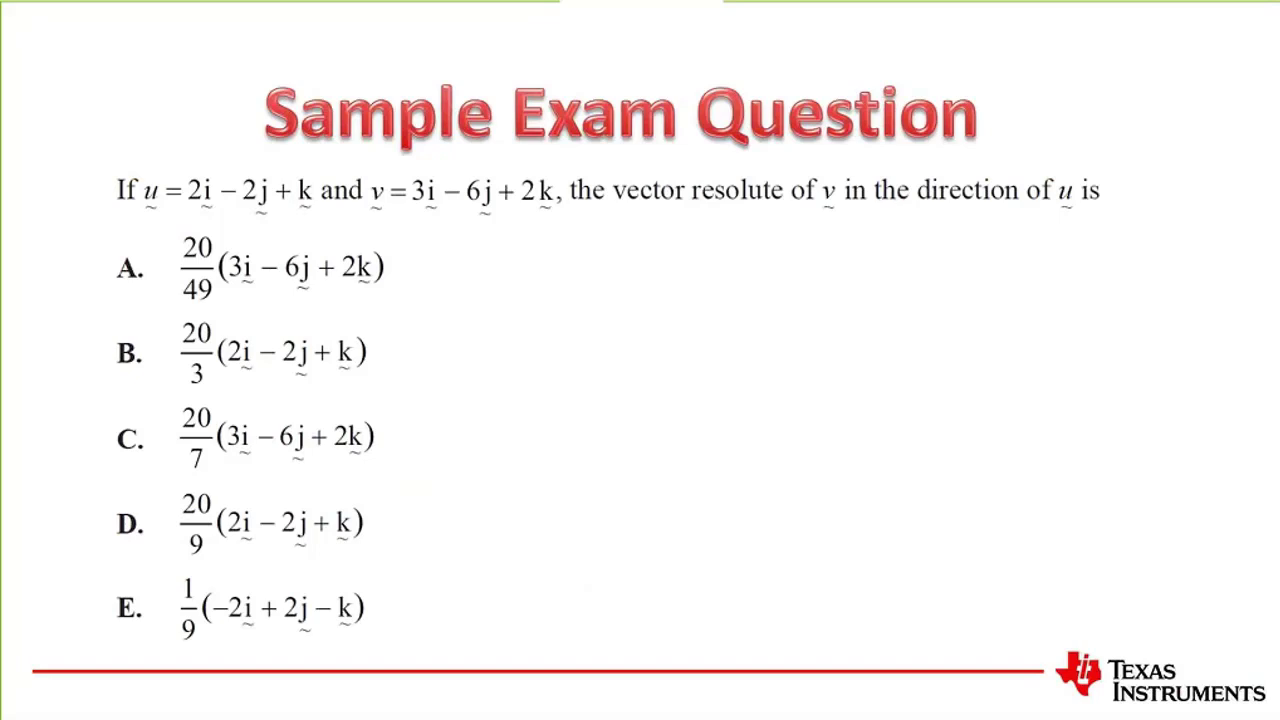
Step: Switch back to TI-Nspire and start a fraction with dotp(u,v) as its numerator below the vector definitions
key(alt+Tab)
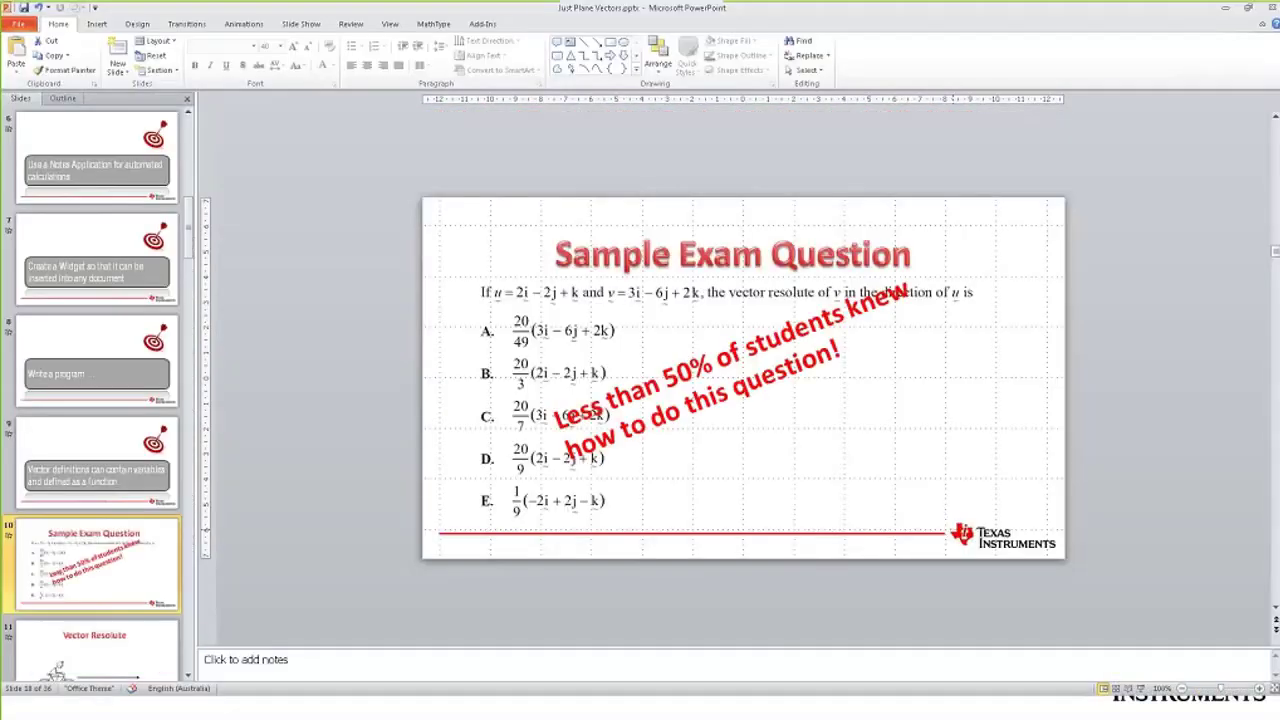
key(alt+Tab)
key(alt+Tab)
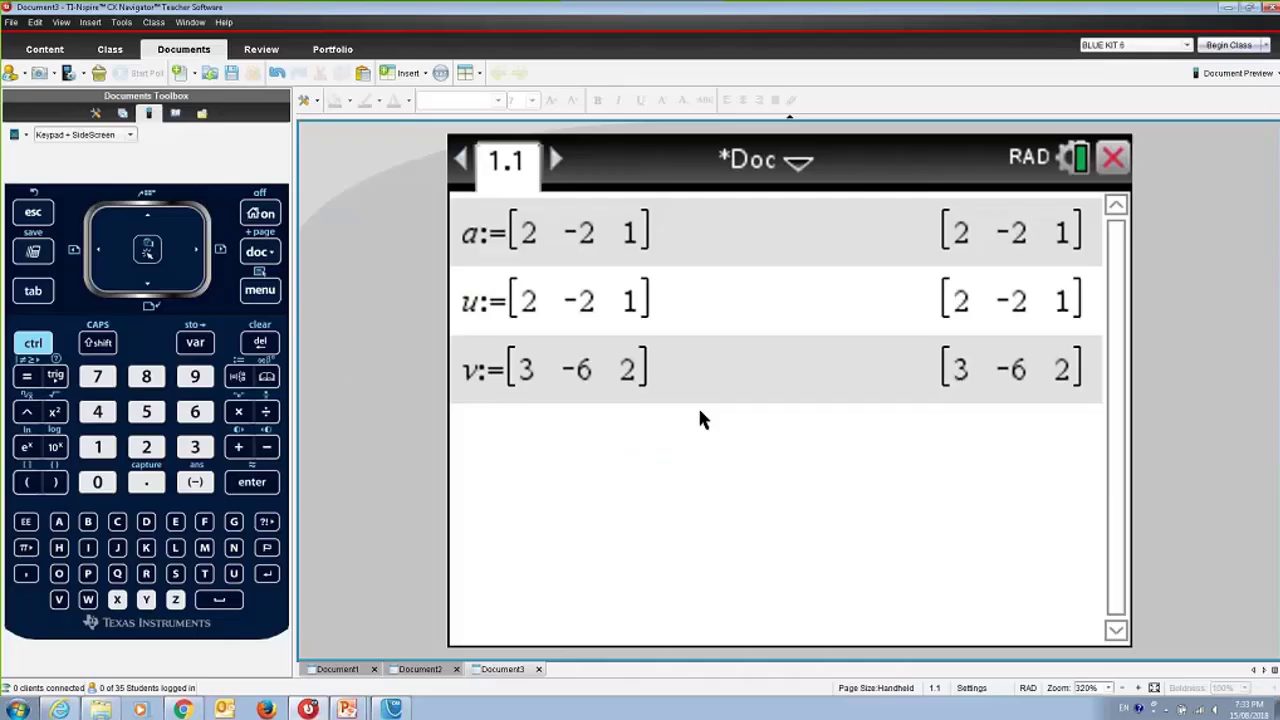
click(465, 390)
key(ctrl)
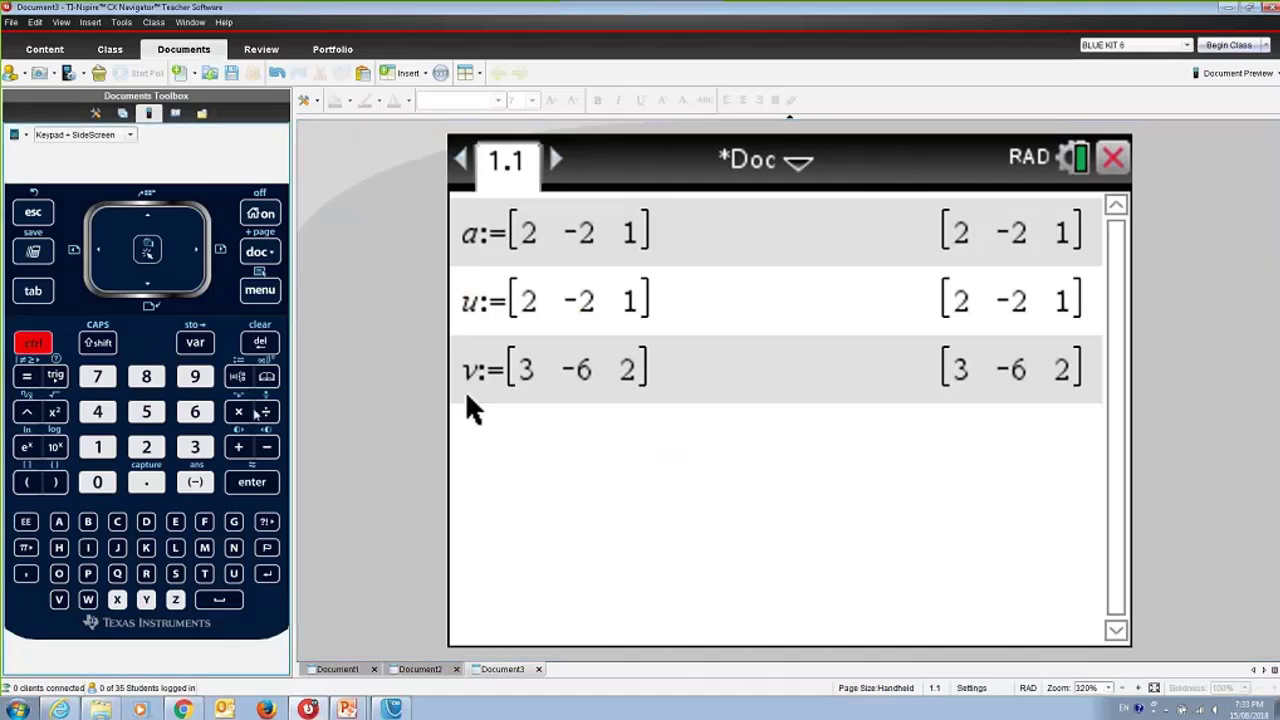
key(ctrl+slash)
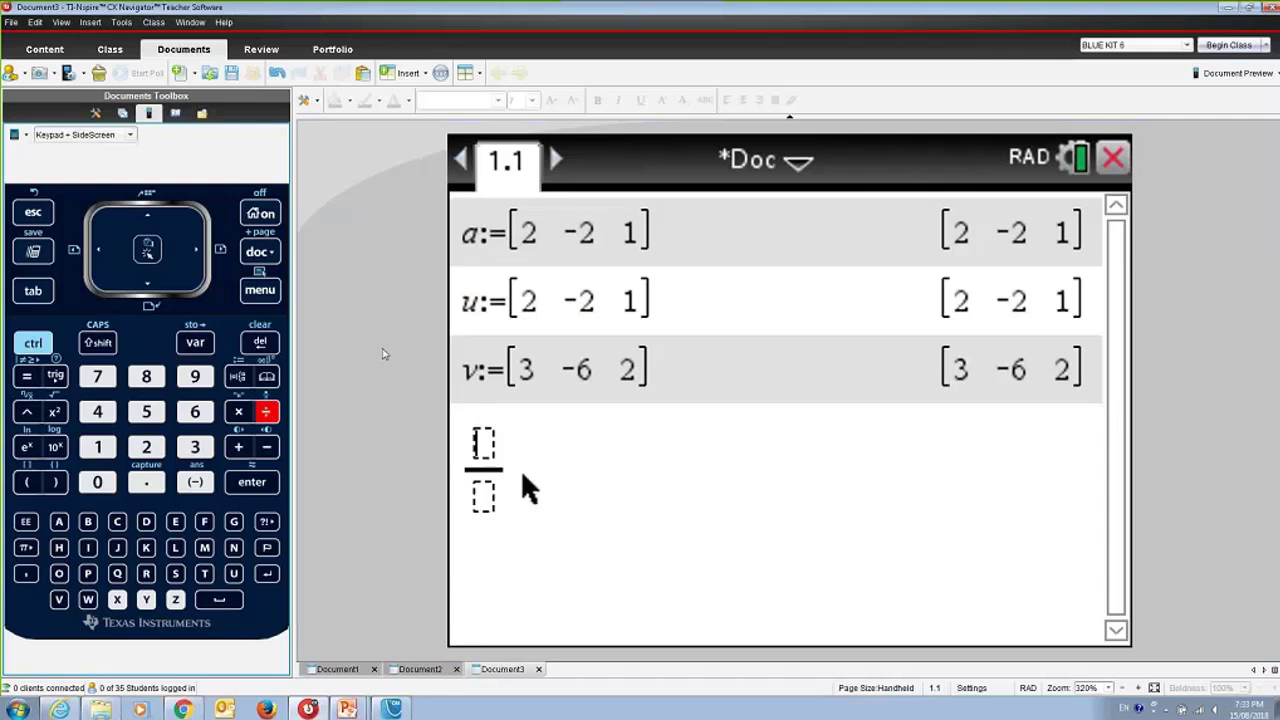
text(dot)
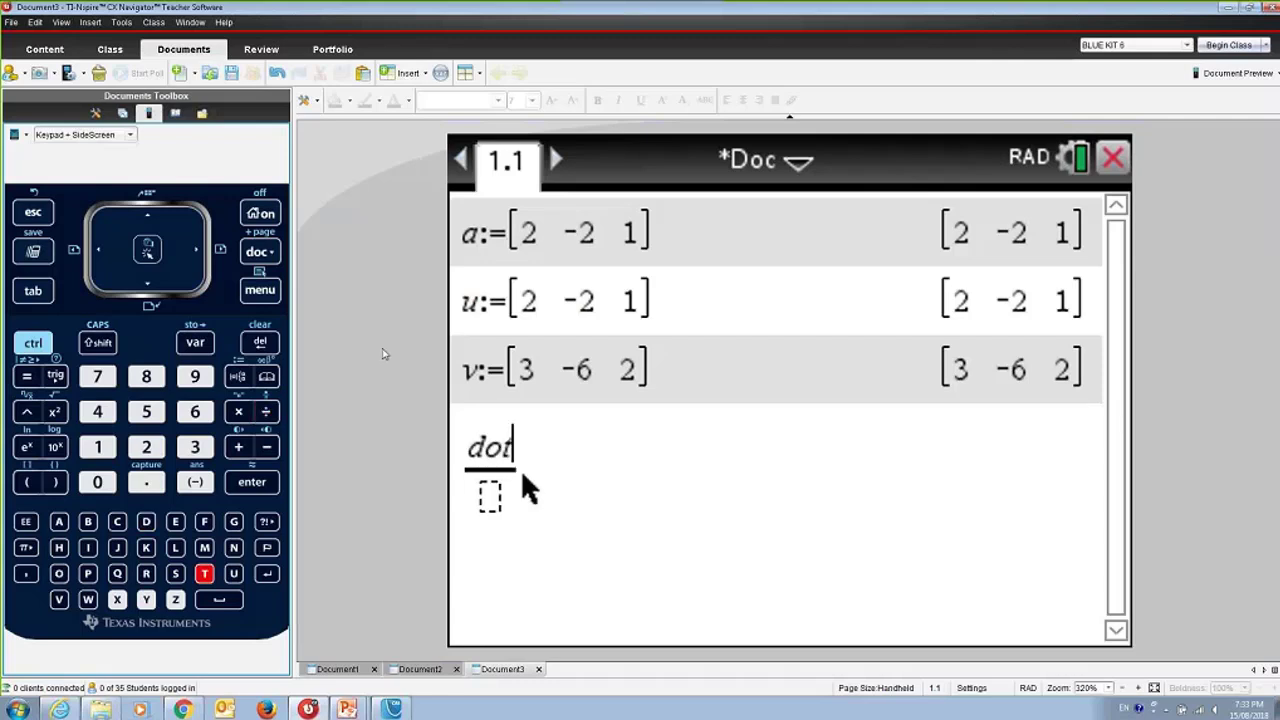
text(p)
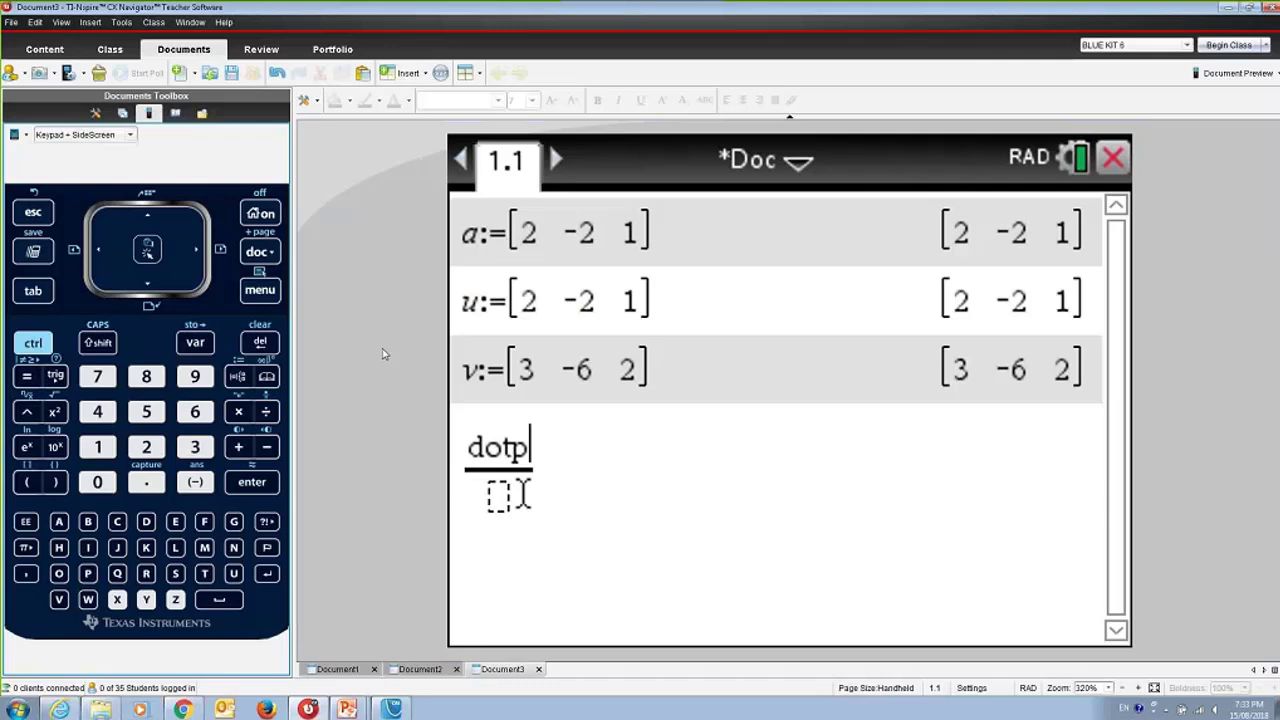
text(()
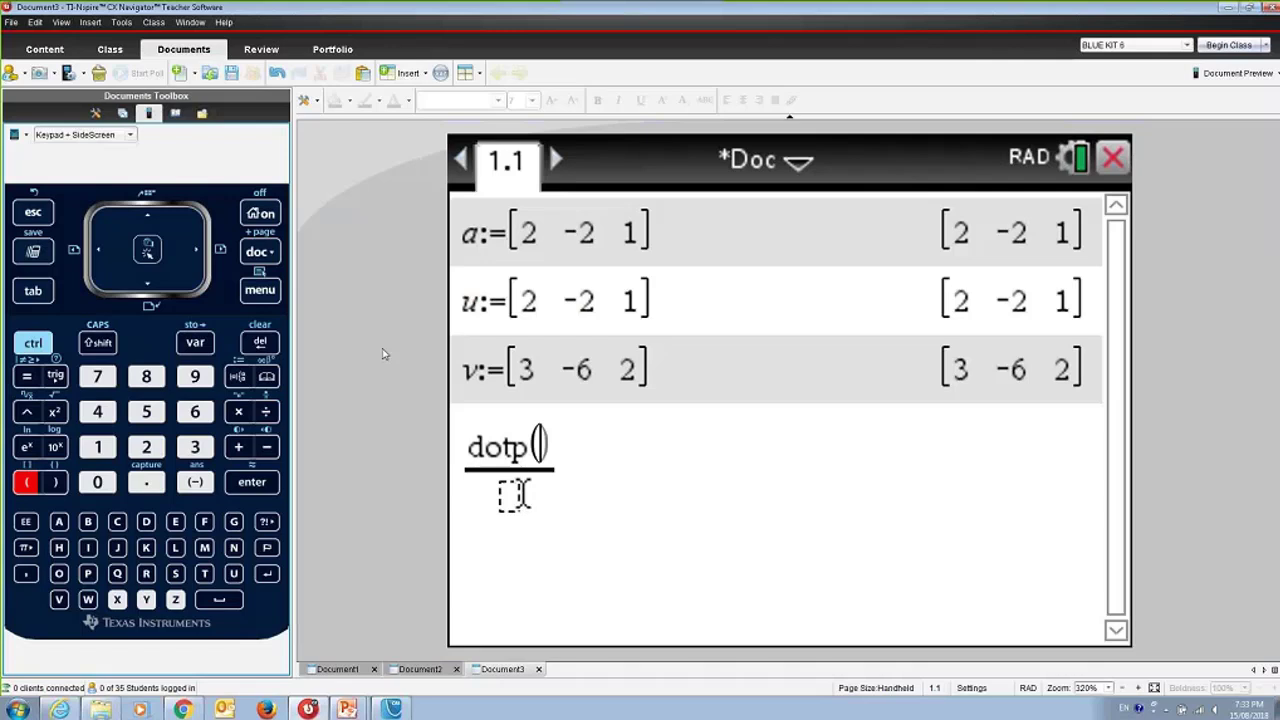
text(u,)
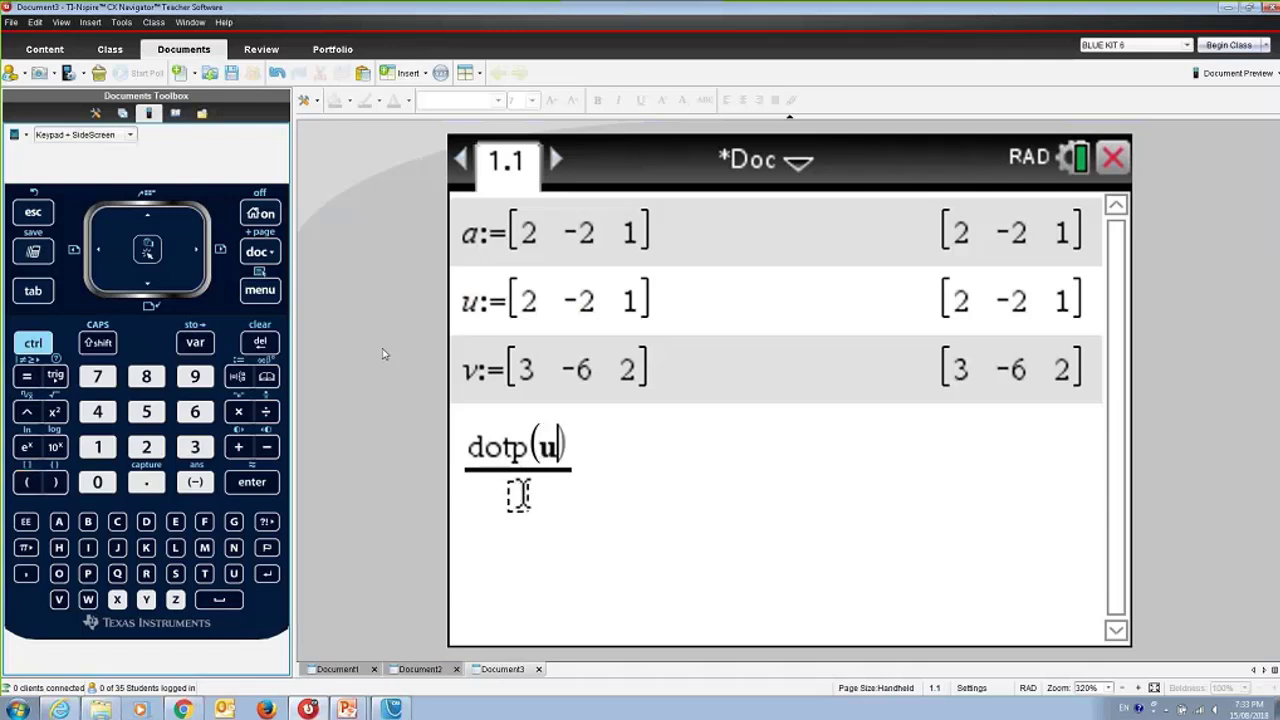
text(v)
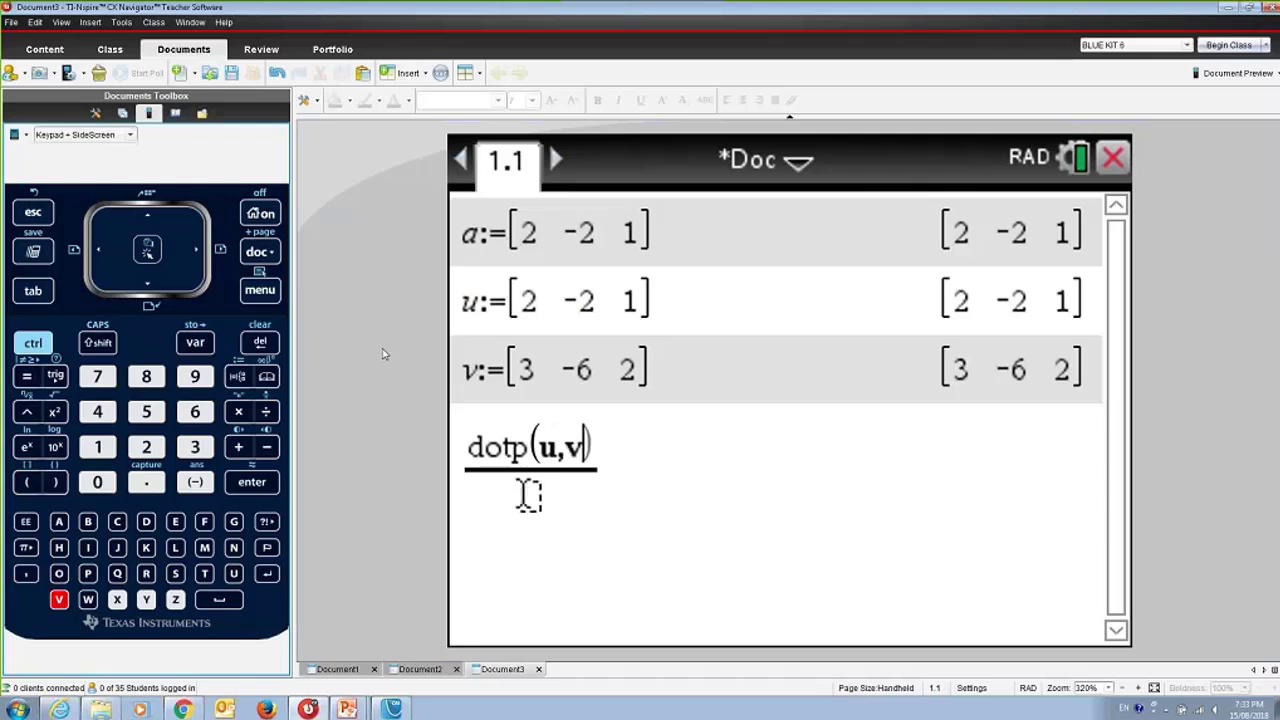
Step: Complete the fraction with norm(u) as its denominator, multiply it by unitv(u) and evaluate the expression
key(Down)
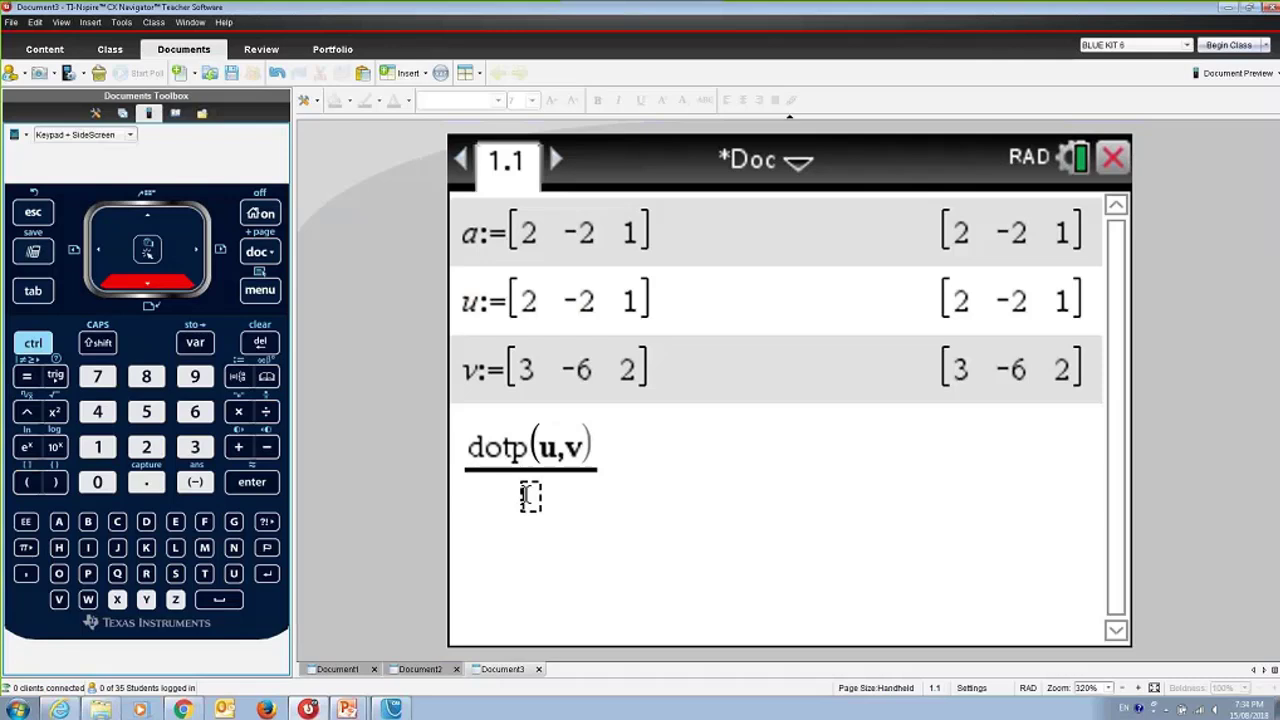
text(norm)
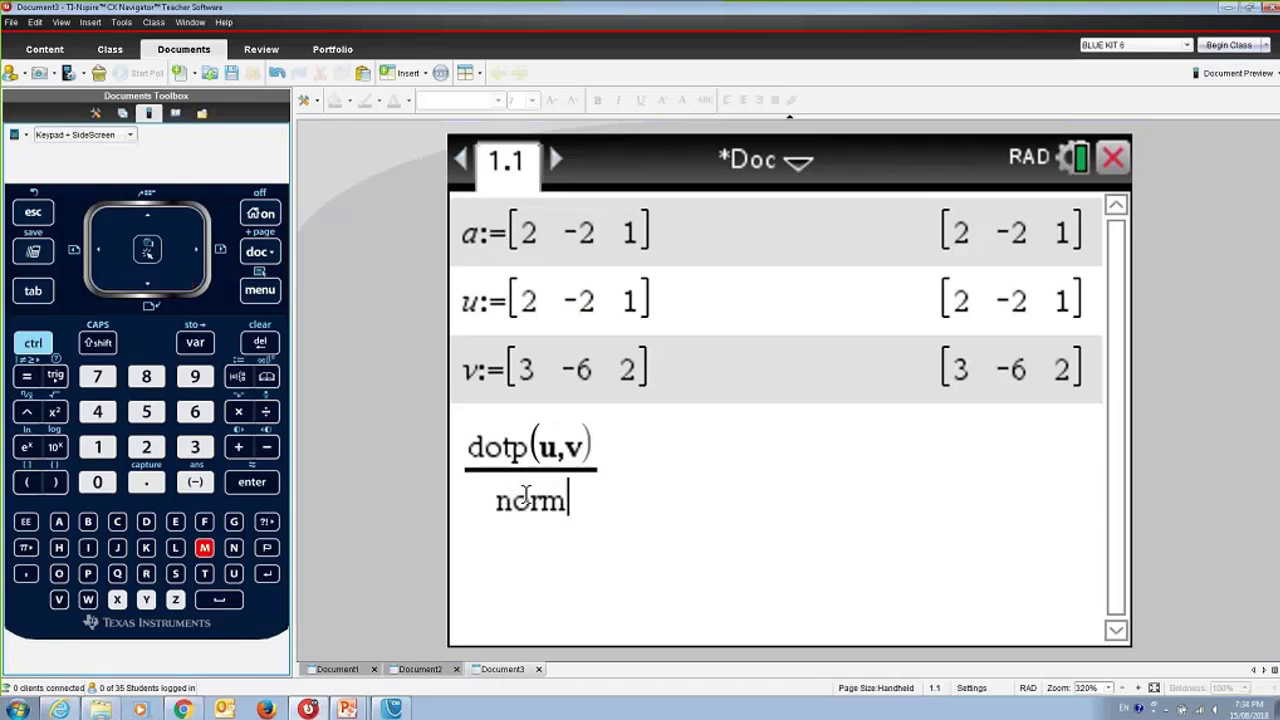
text(()
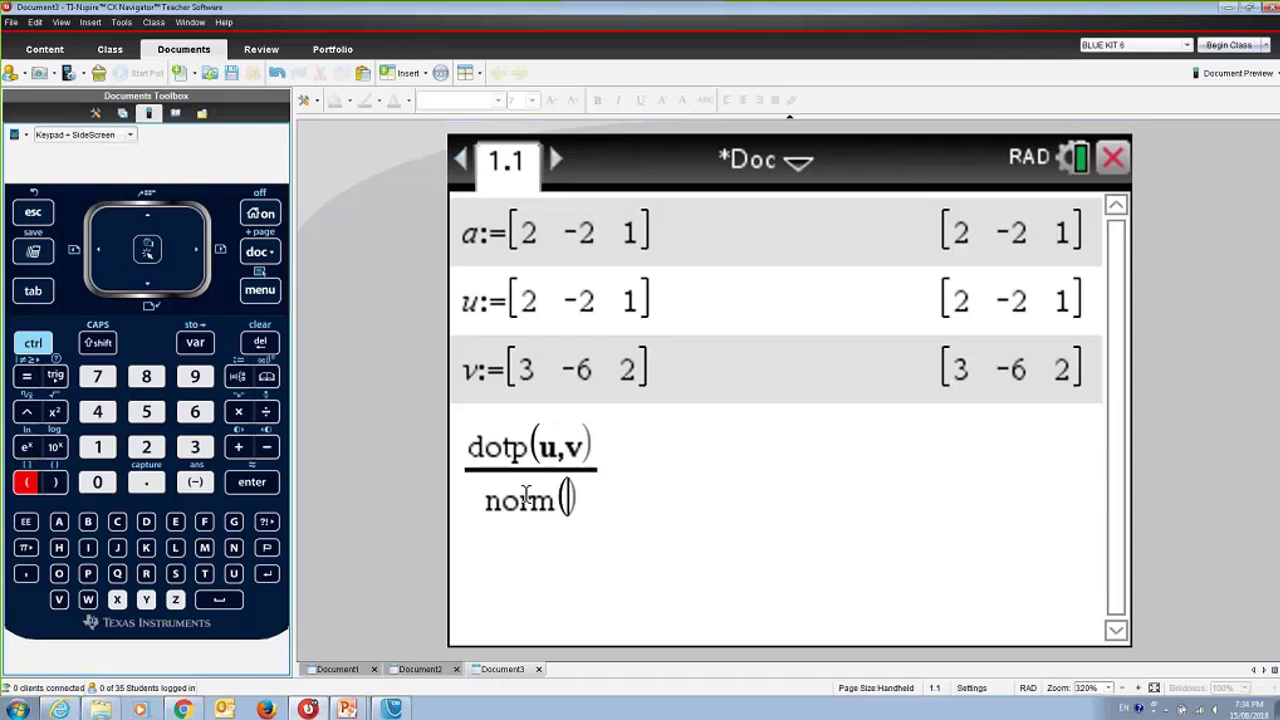
text(u)
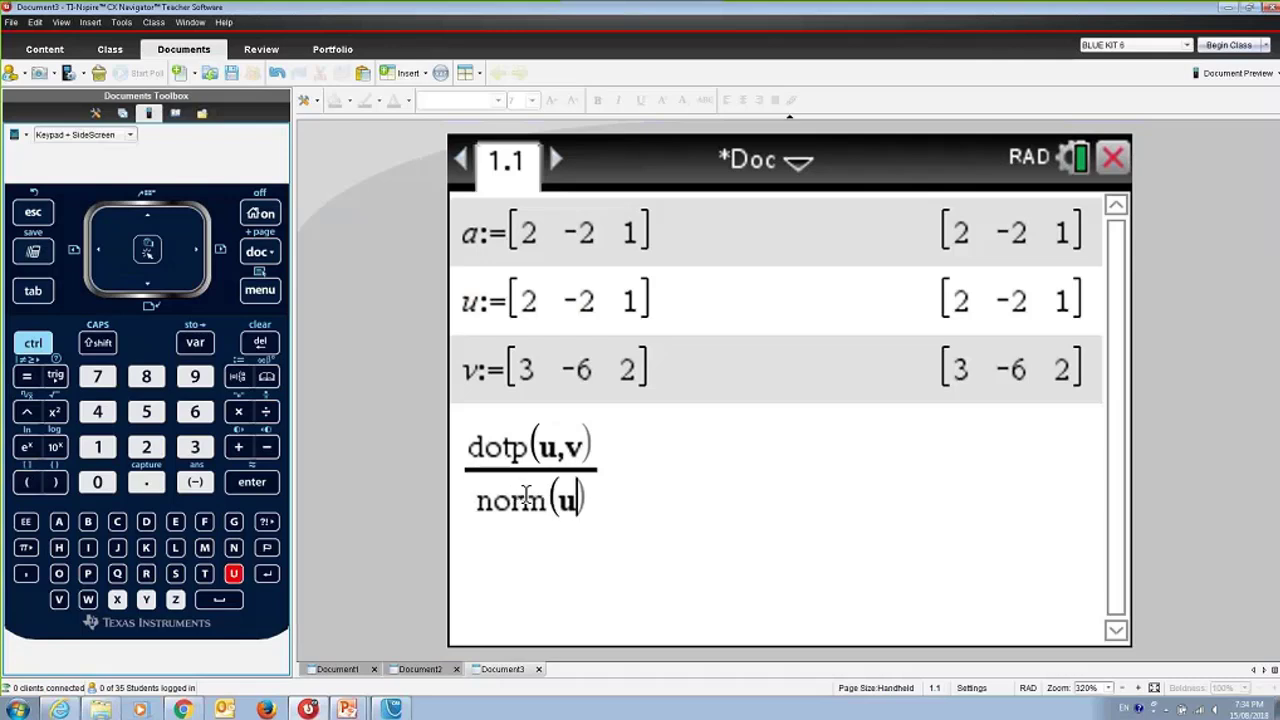
key(Right)
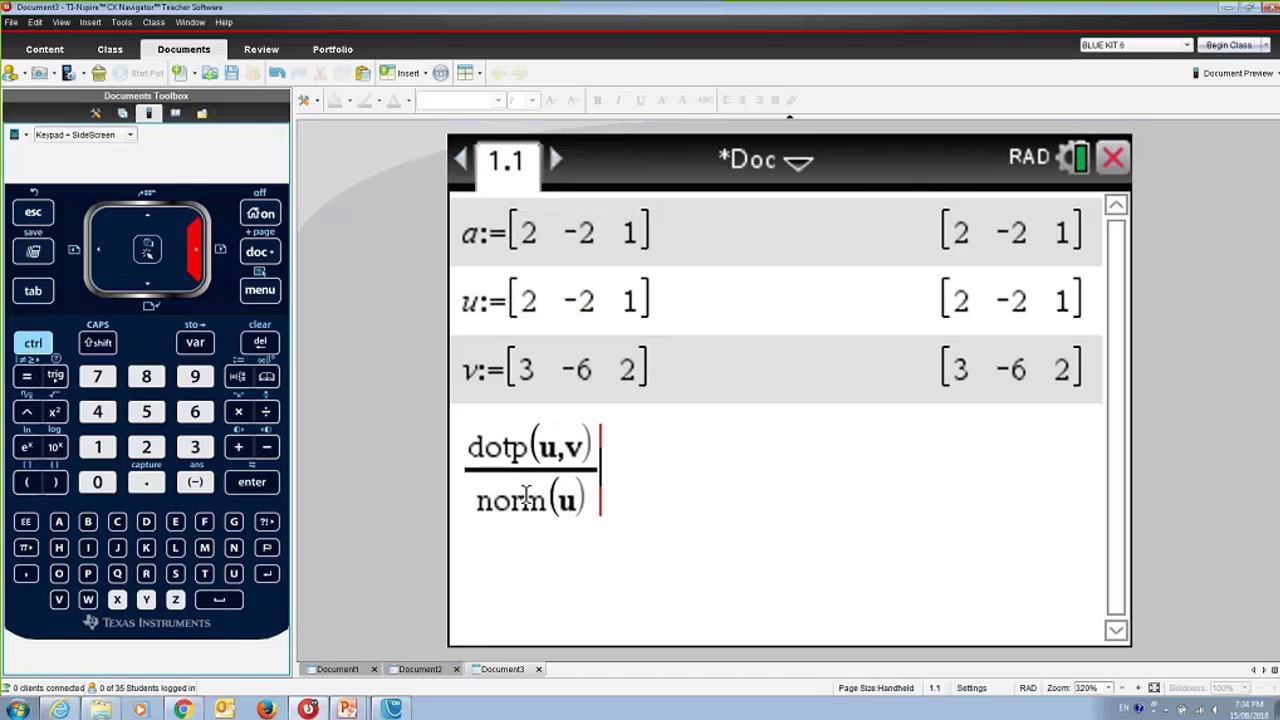
text(unit)
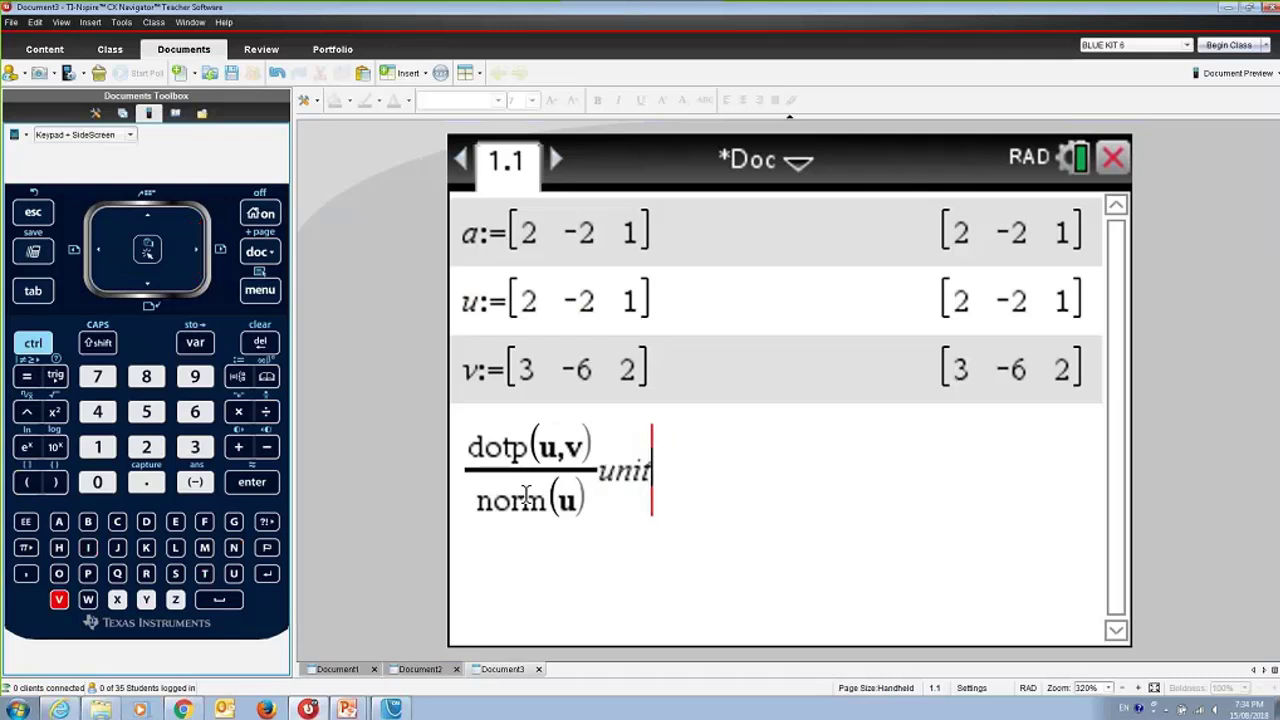
text(v()
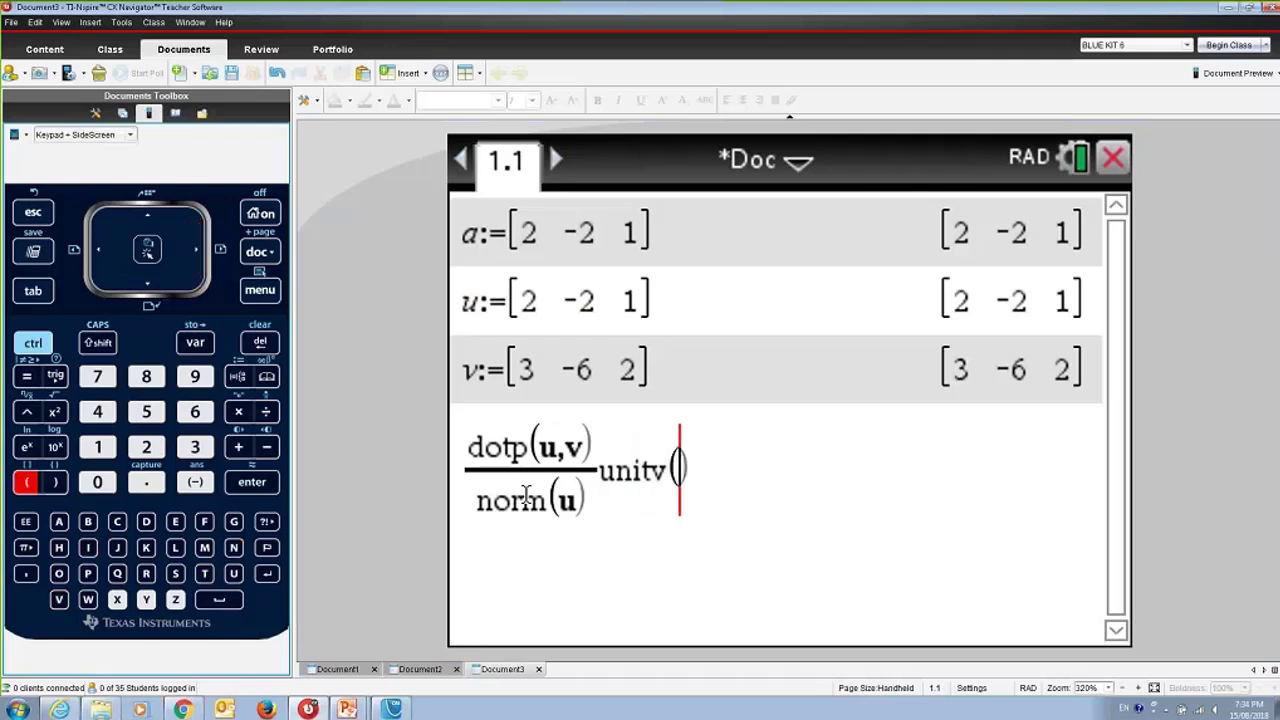
text(u)
key(Return)
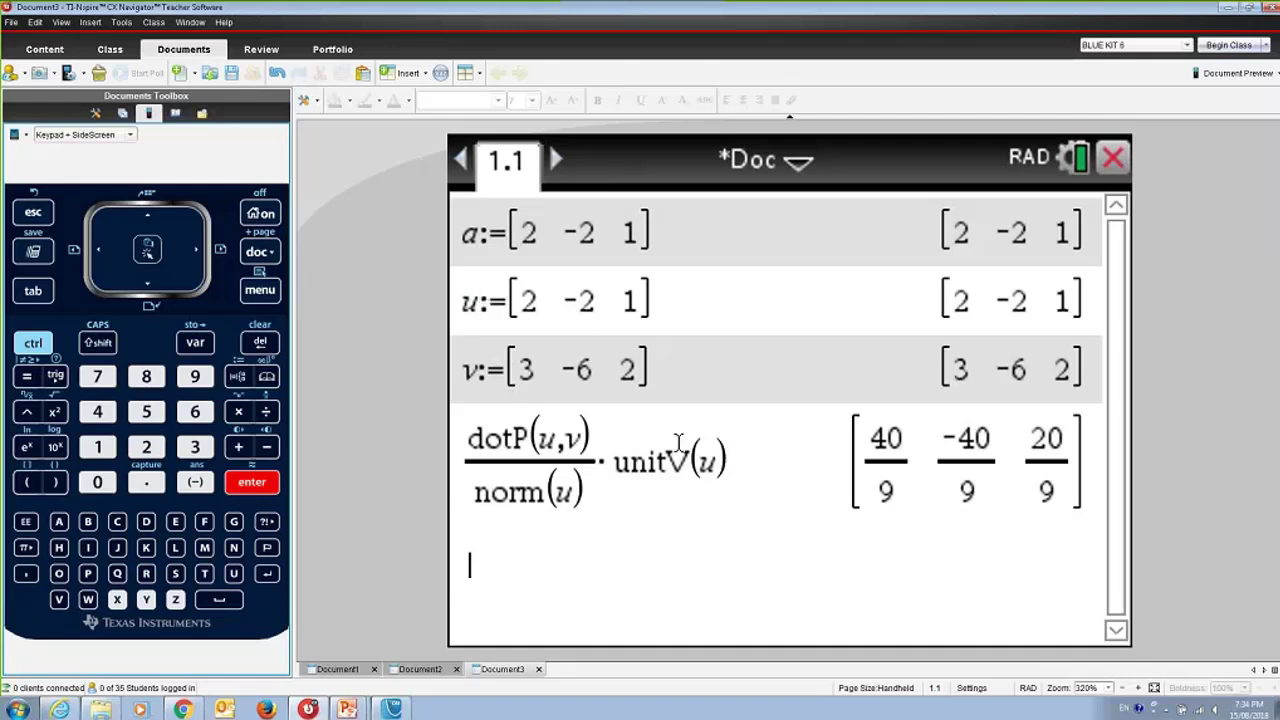
Step: Add a Notes page to the document
click(406, 73)
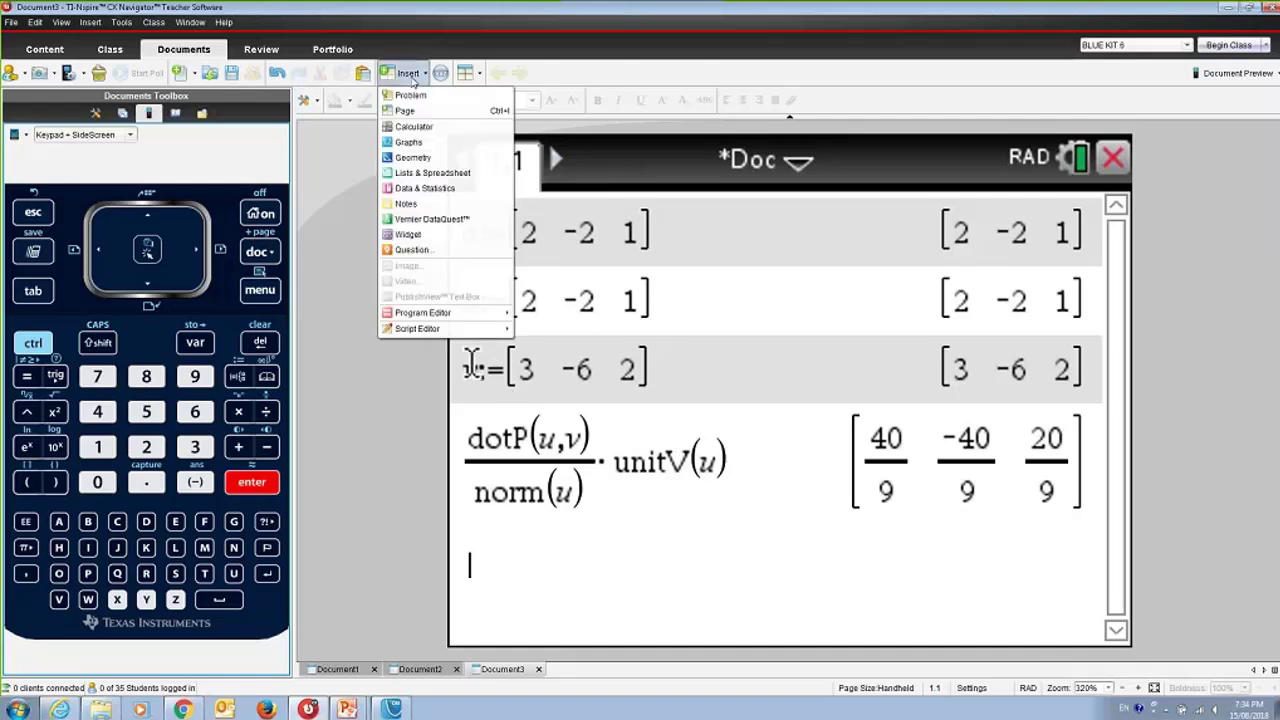
click(420, 203)
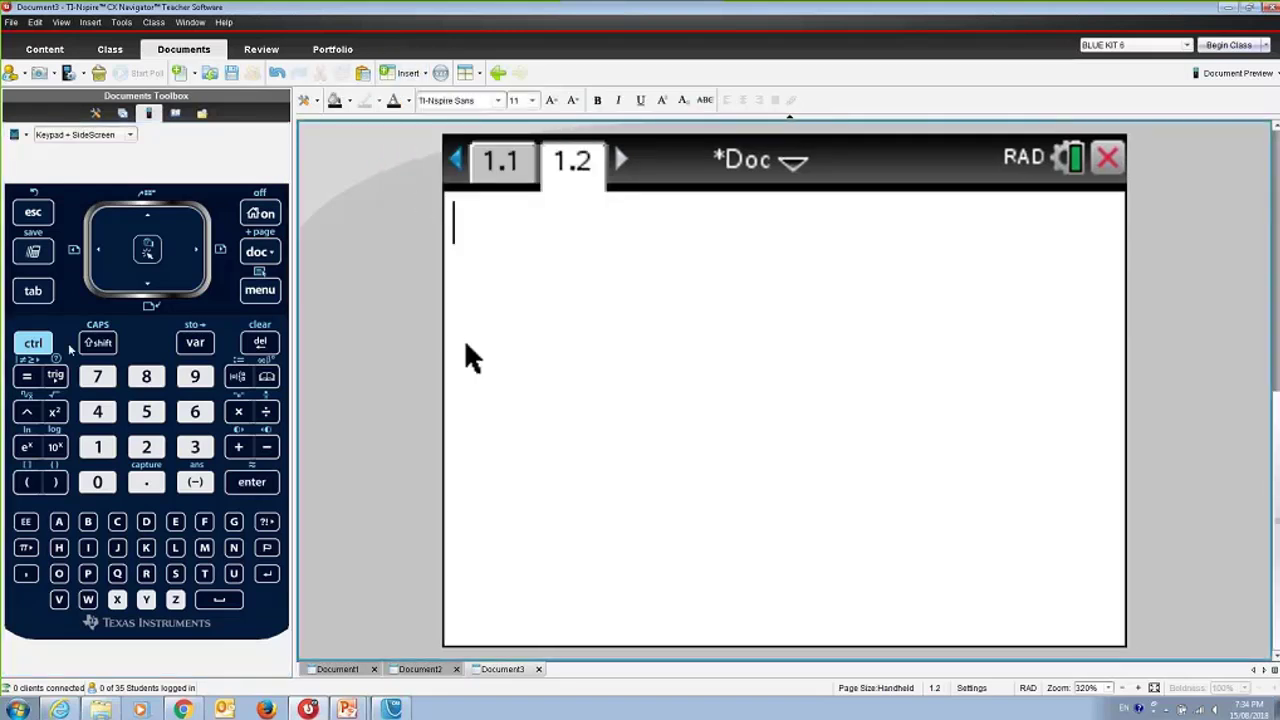
click(33, 343)
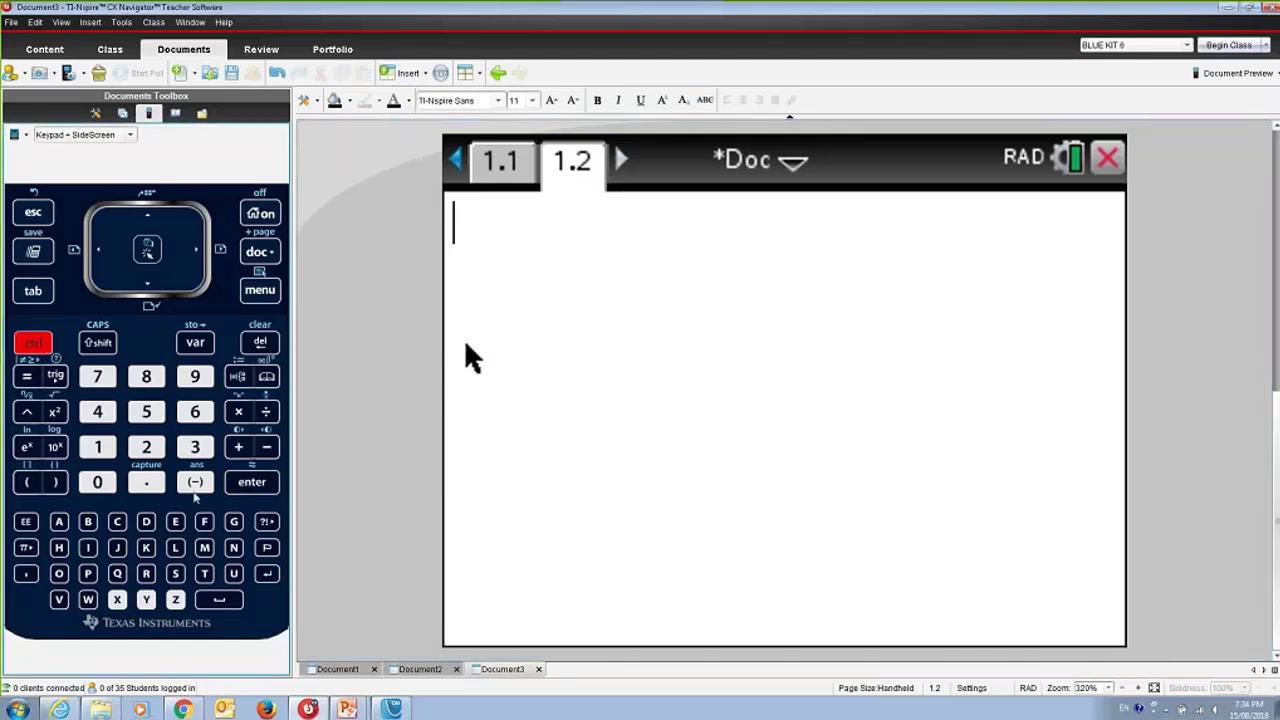
click(205, 547)
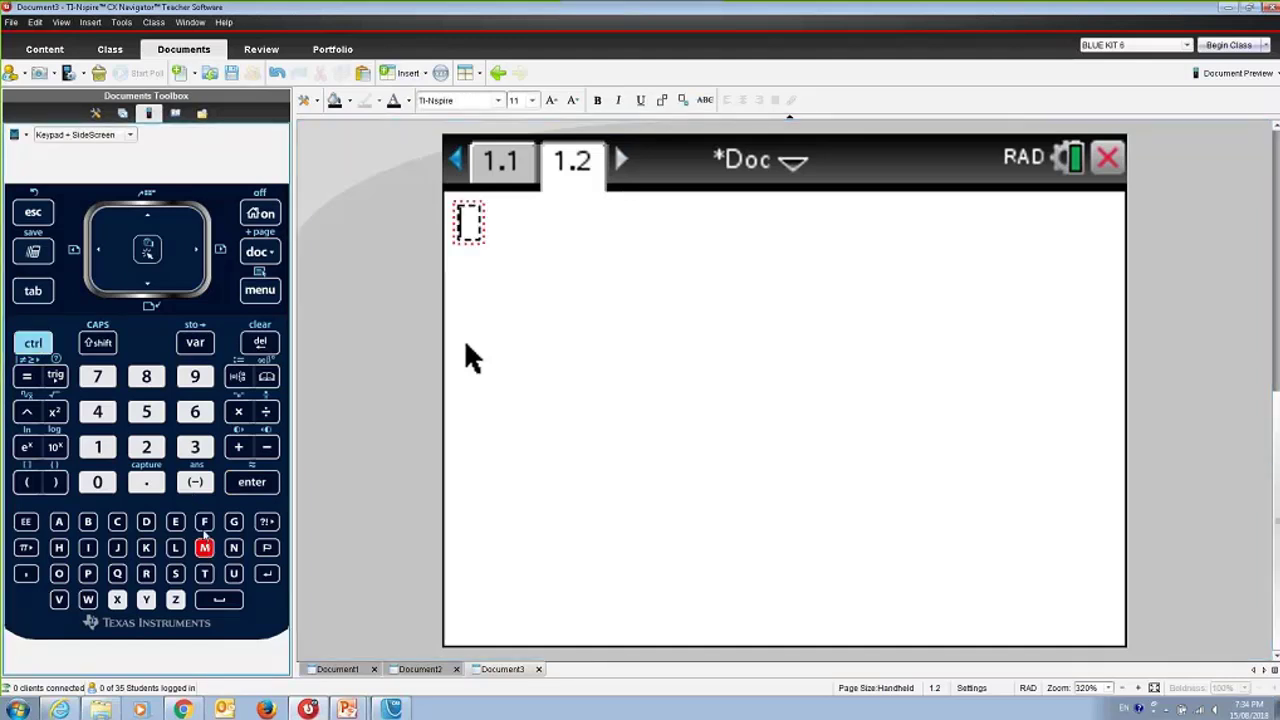
key(ctrl+z)
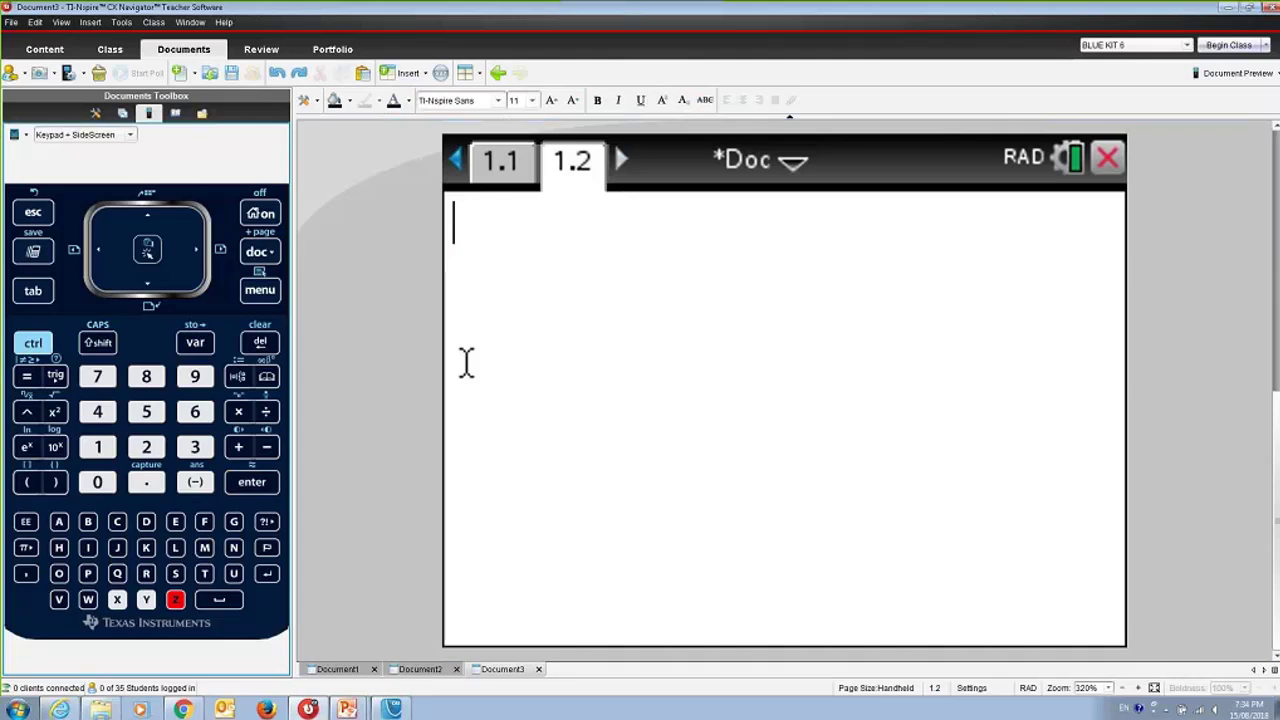
Step: Insert a maths box on the Notes page and define row vector u as [2,-2,1] in it
key(ctrl+m)
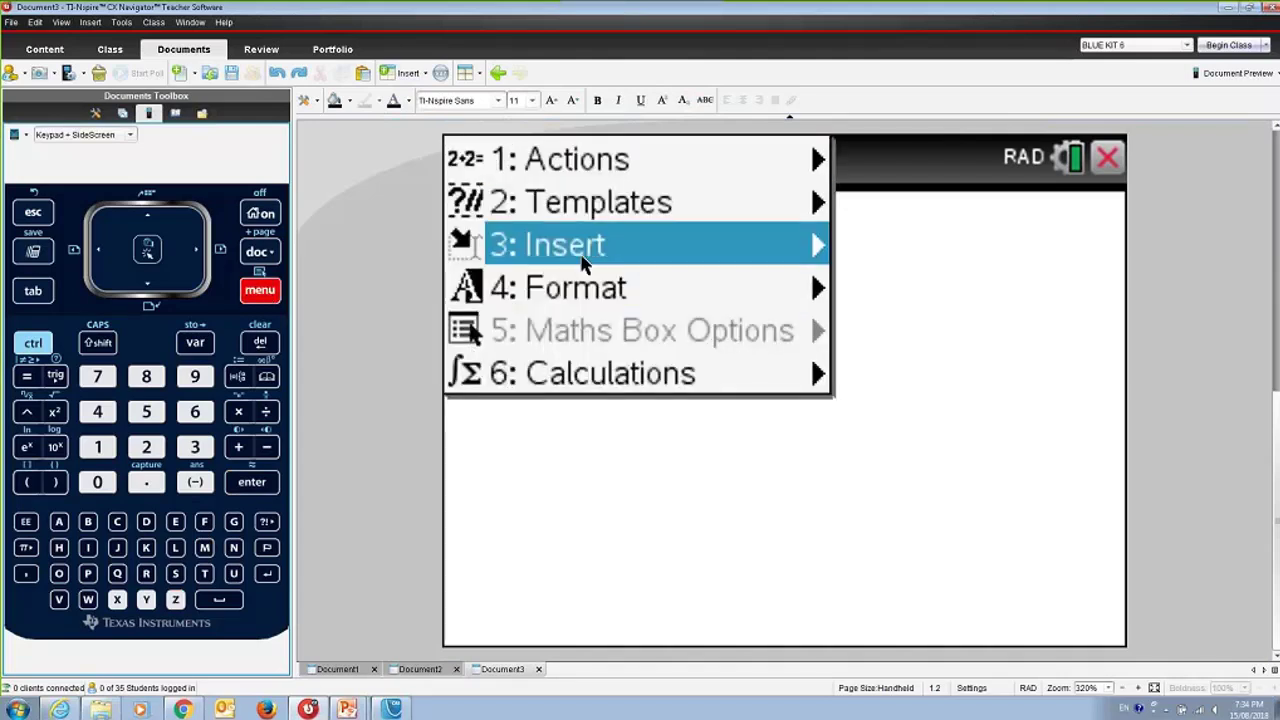
mouse_move(583, 262)
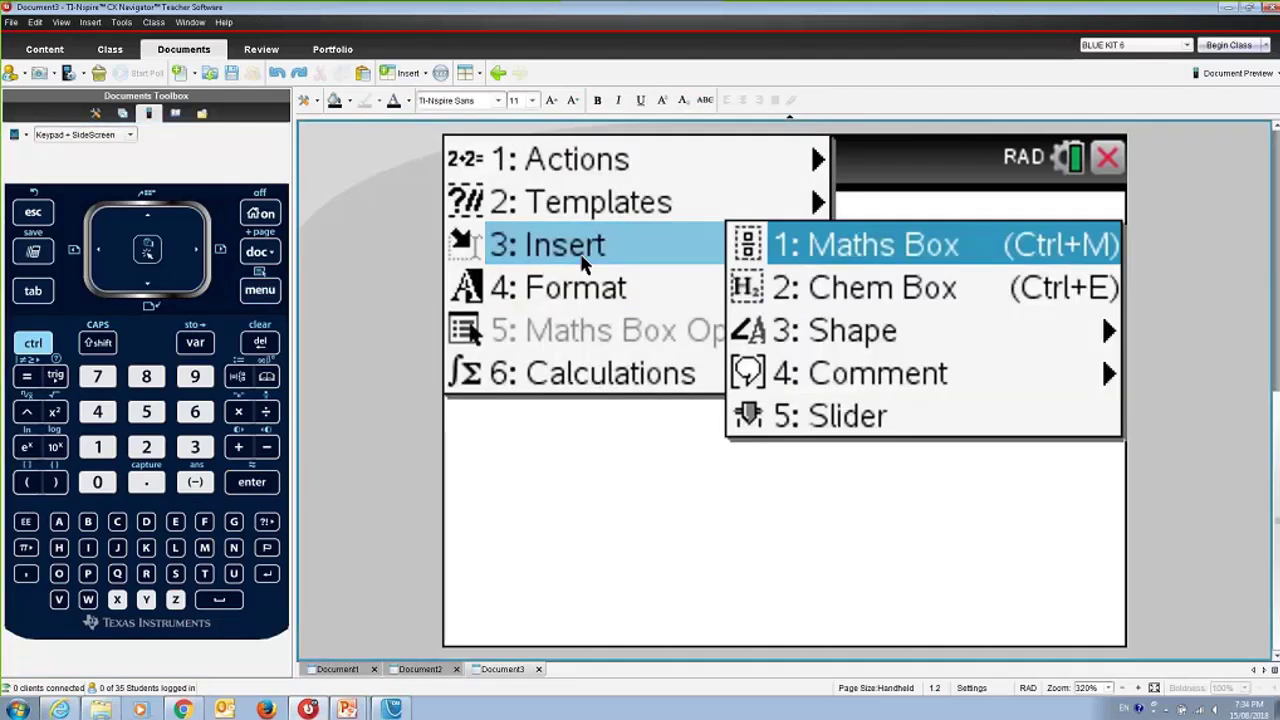
click(828, 258)
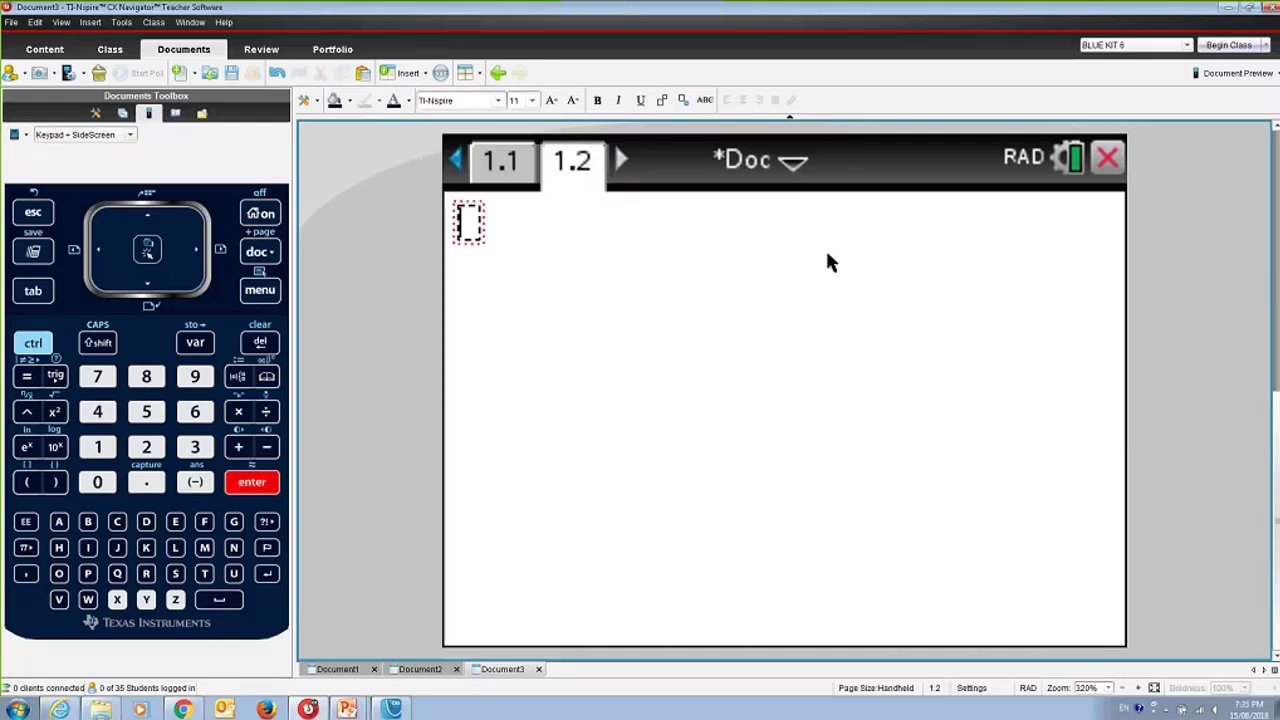
text(u:)
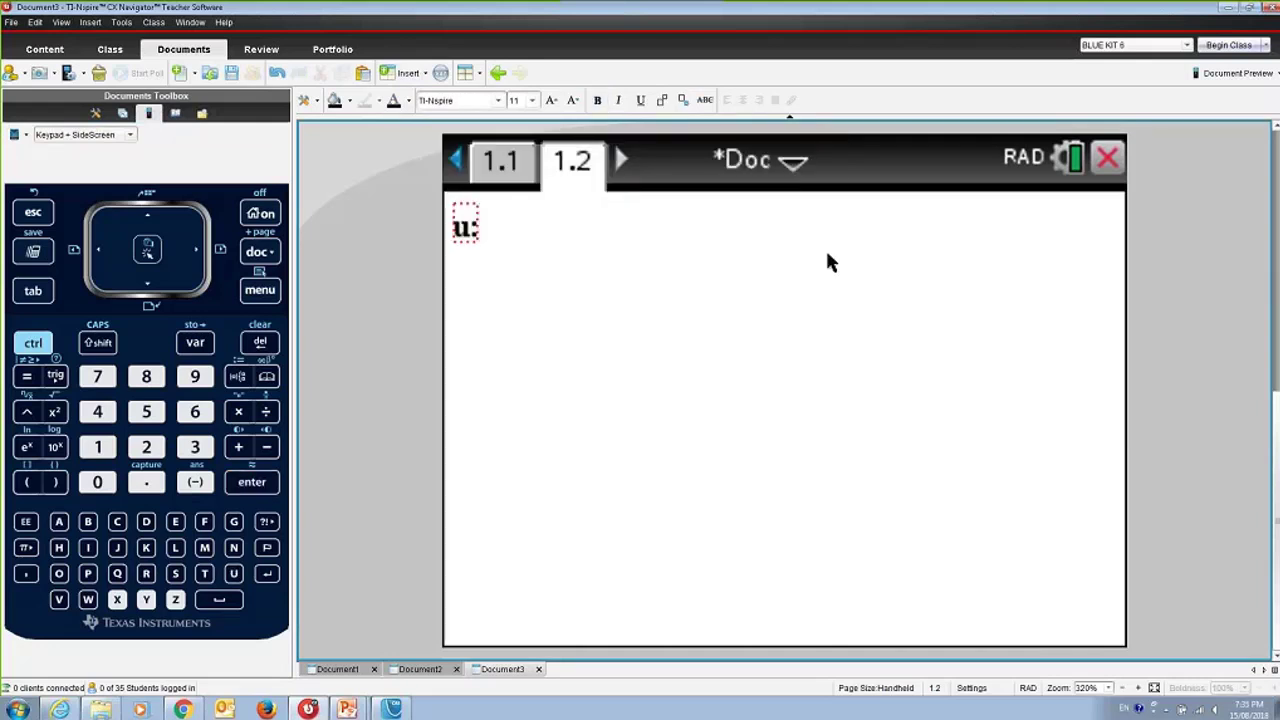
text(=[)
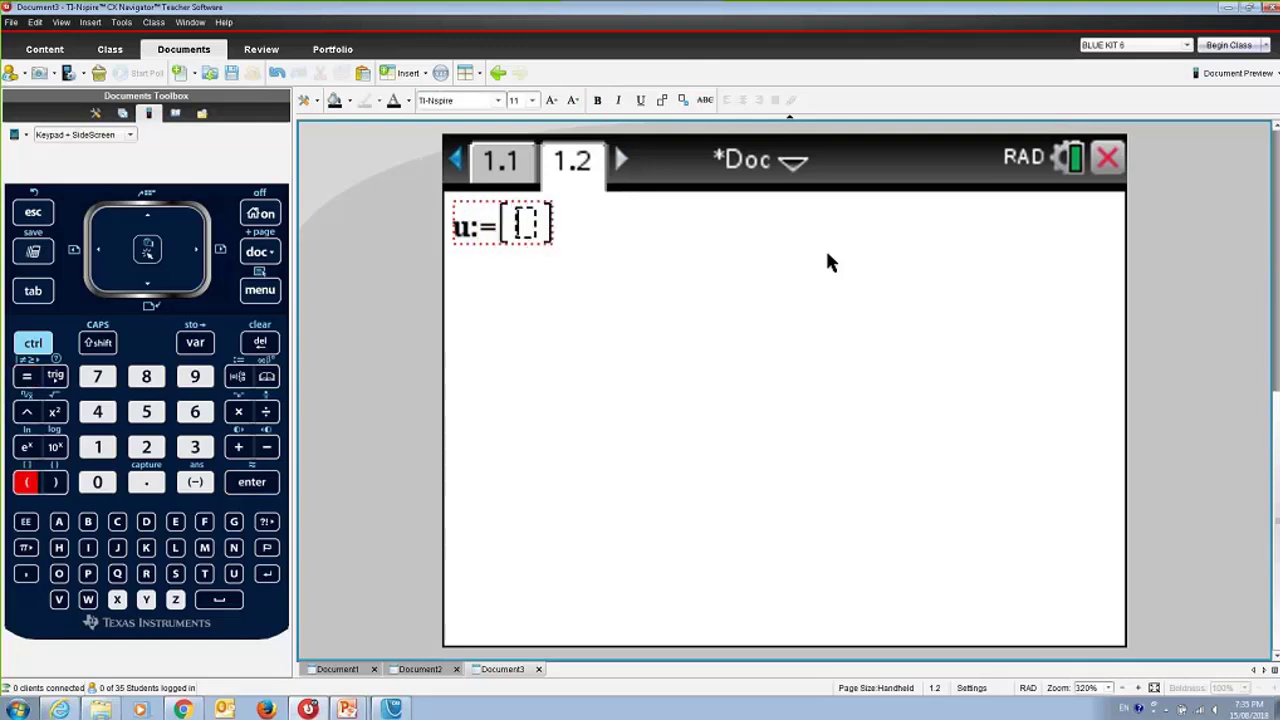
text(2,)
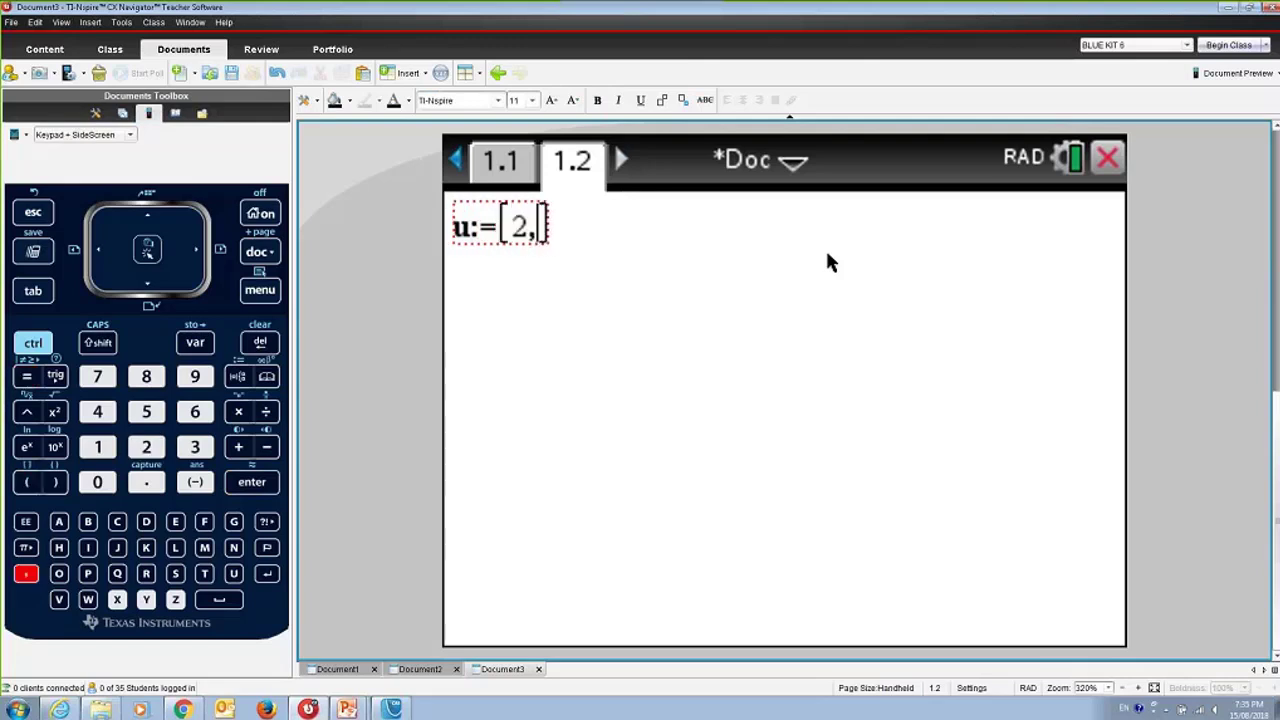
text(-2,)
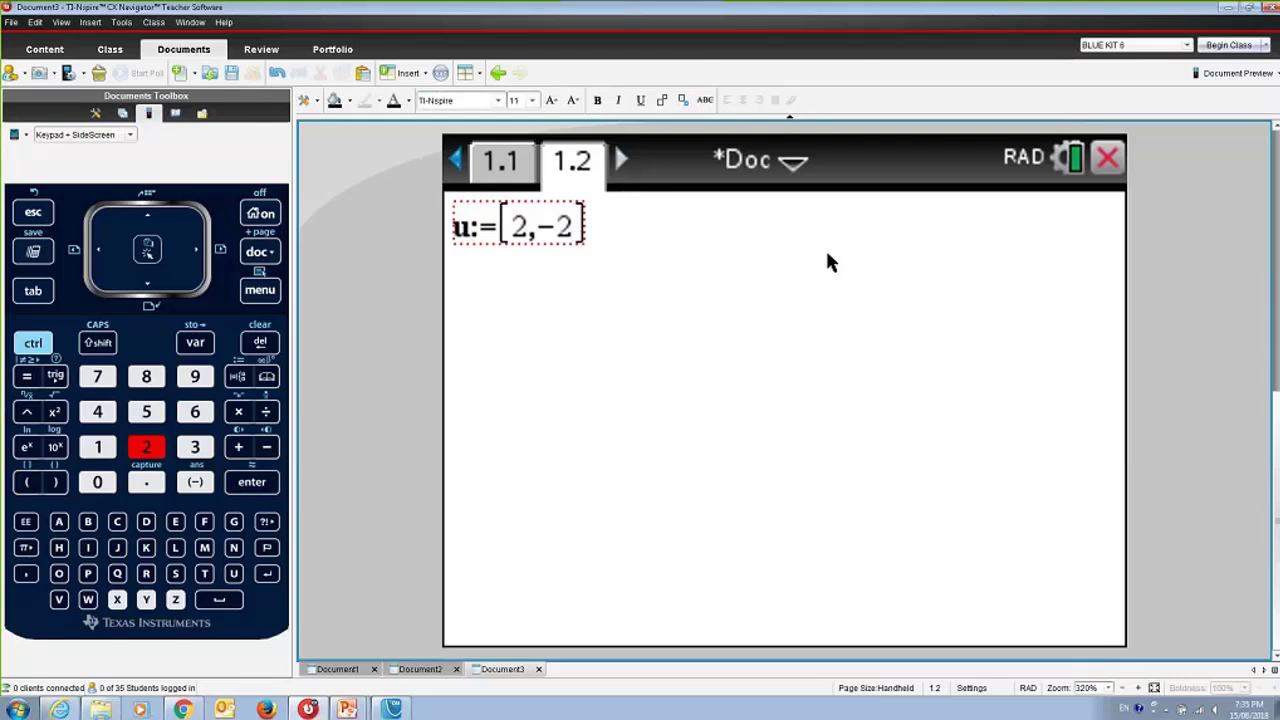
text(1)
key(Return)
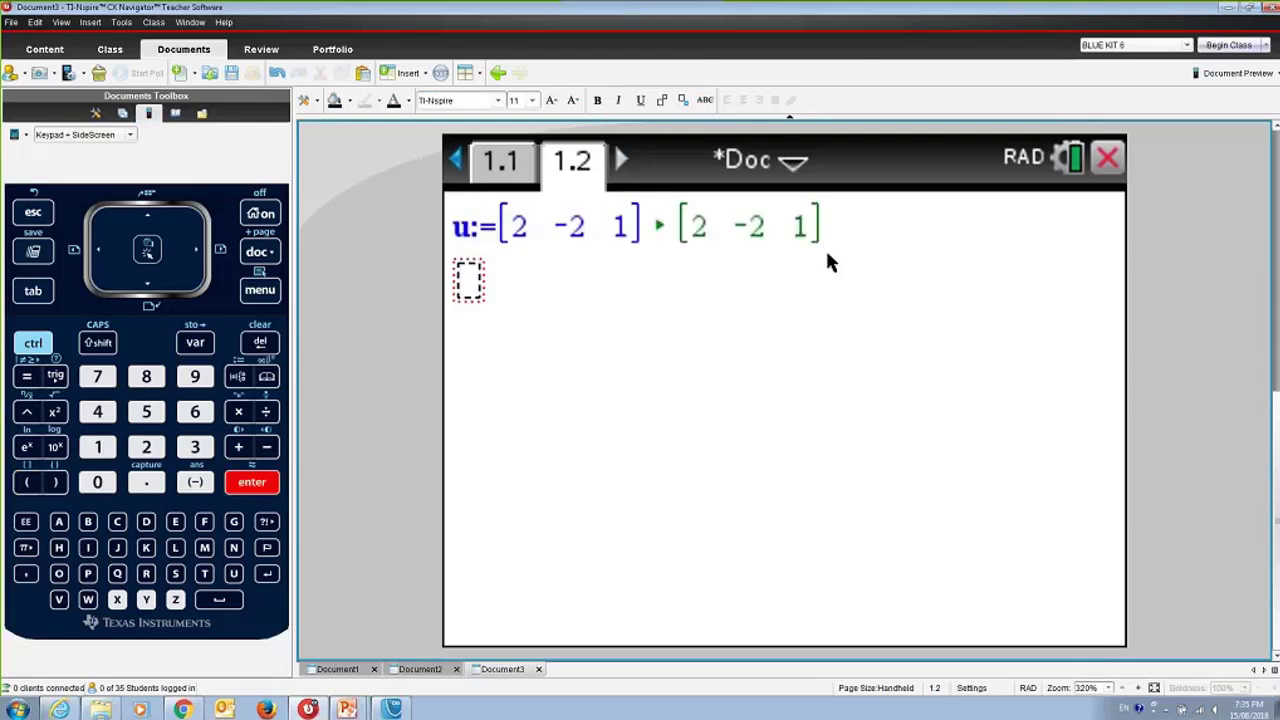
Step: Define row vector v as [3,-6,2] in the maths box below u
text(v:=)
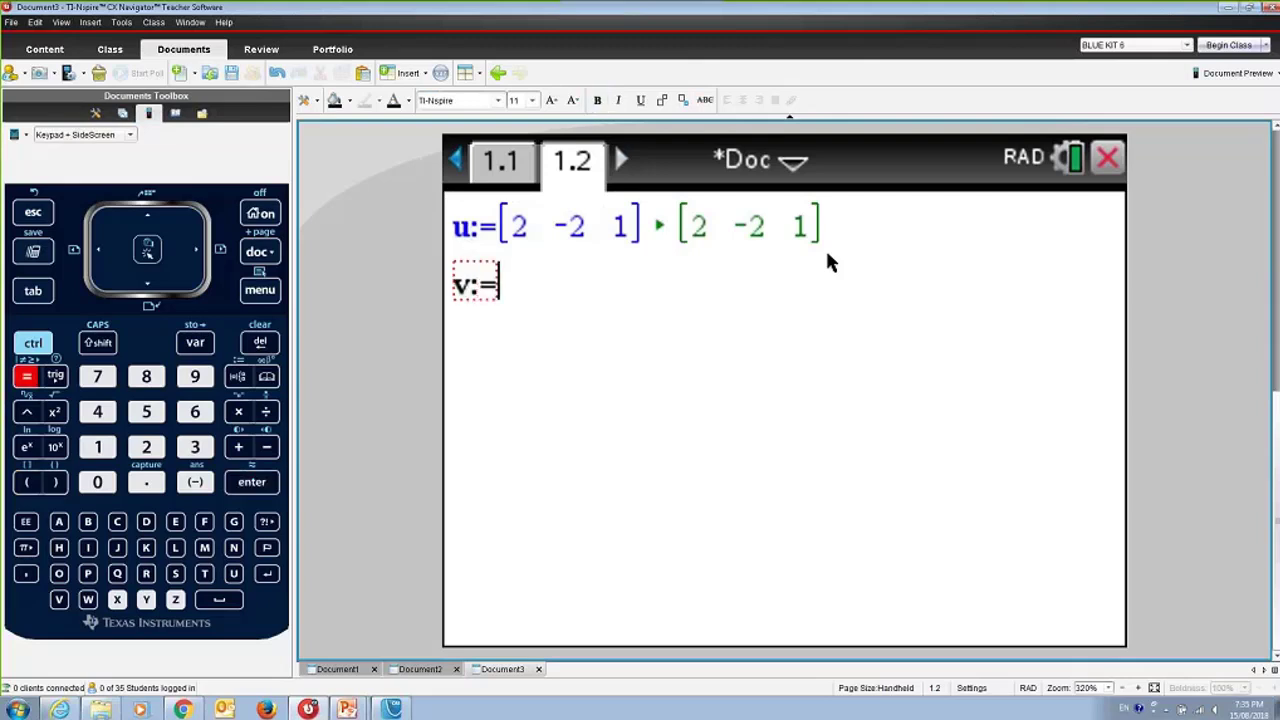
text(3)
key(BackSpace)
text([)
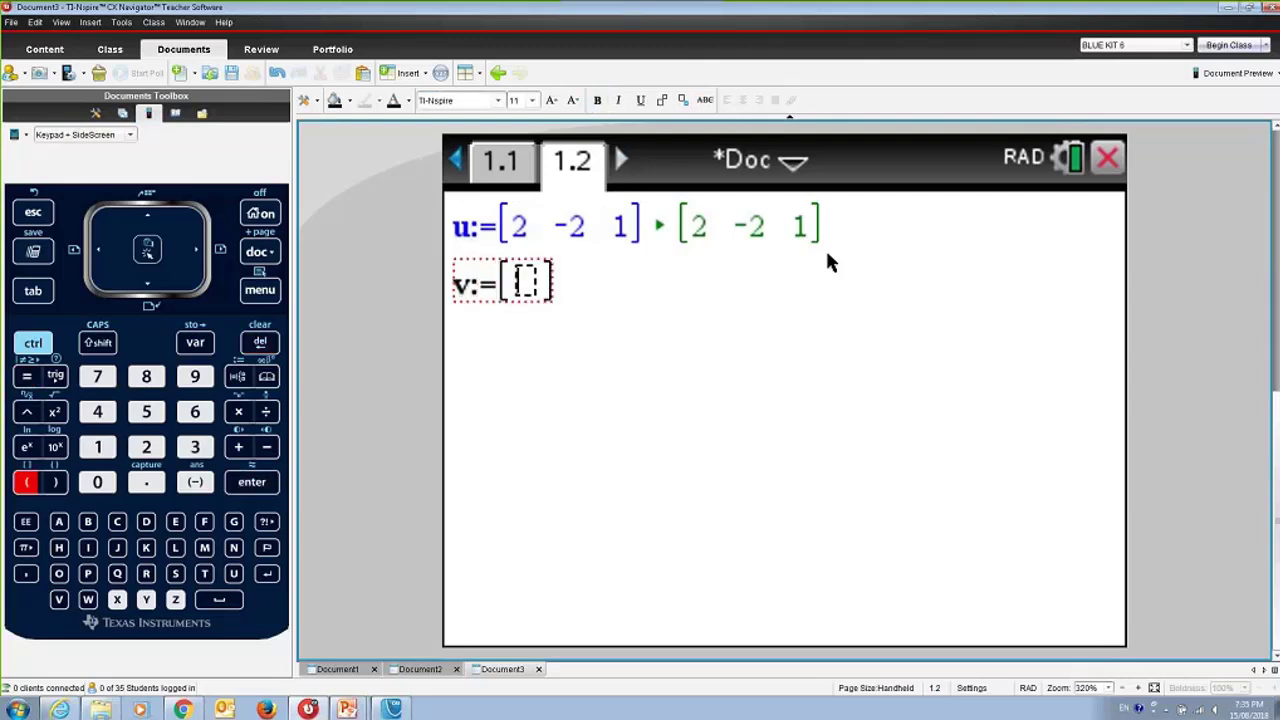
text(3)
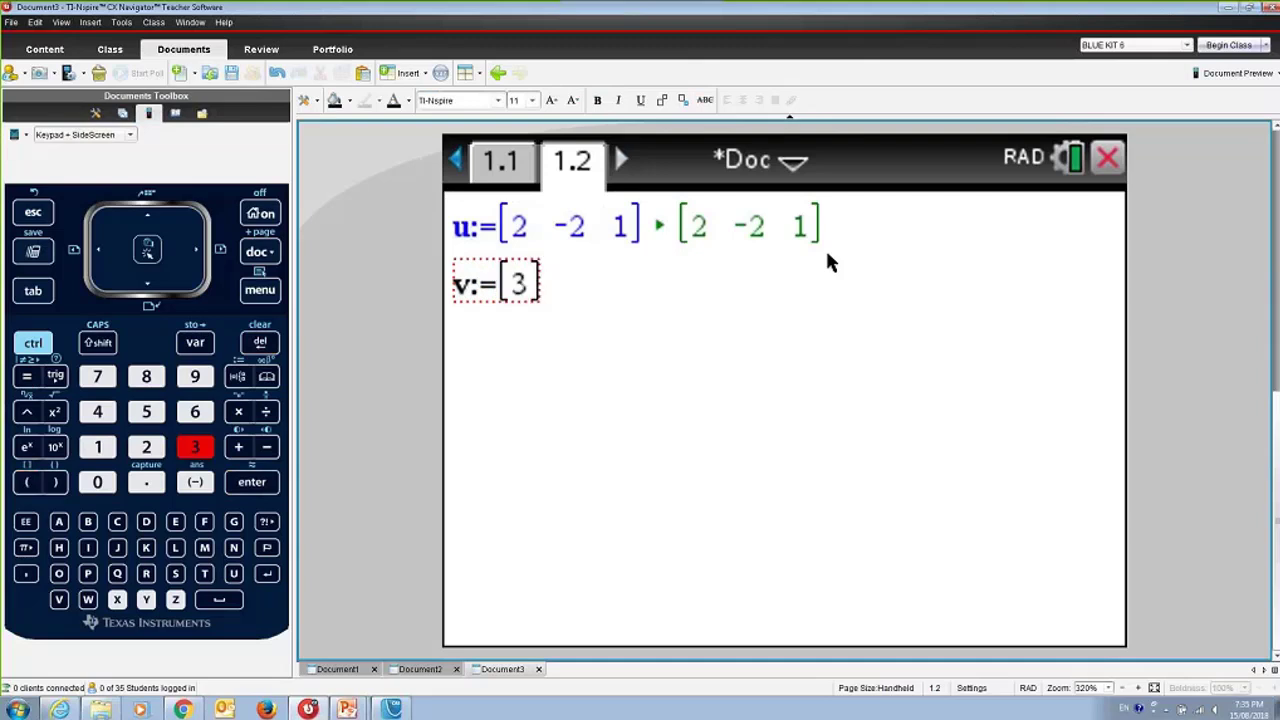
text(,-6)
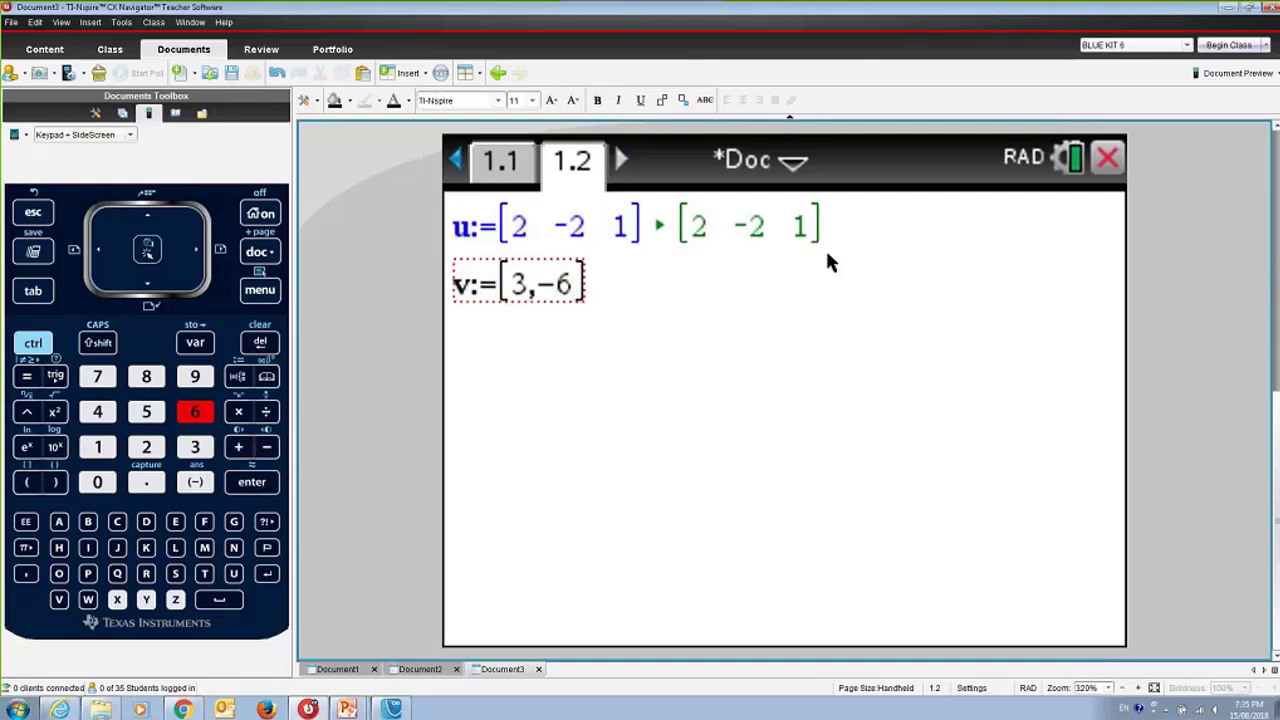
text(,2)
key(Return)
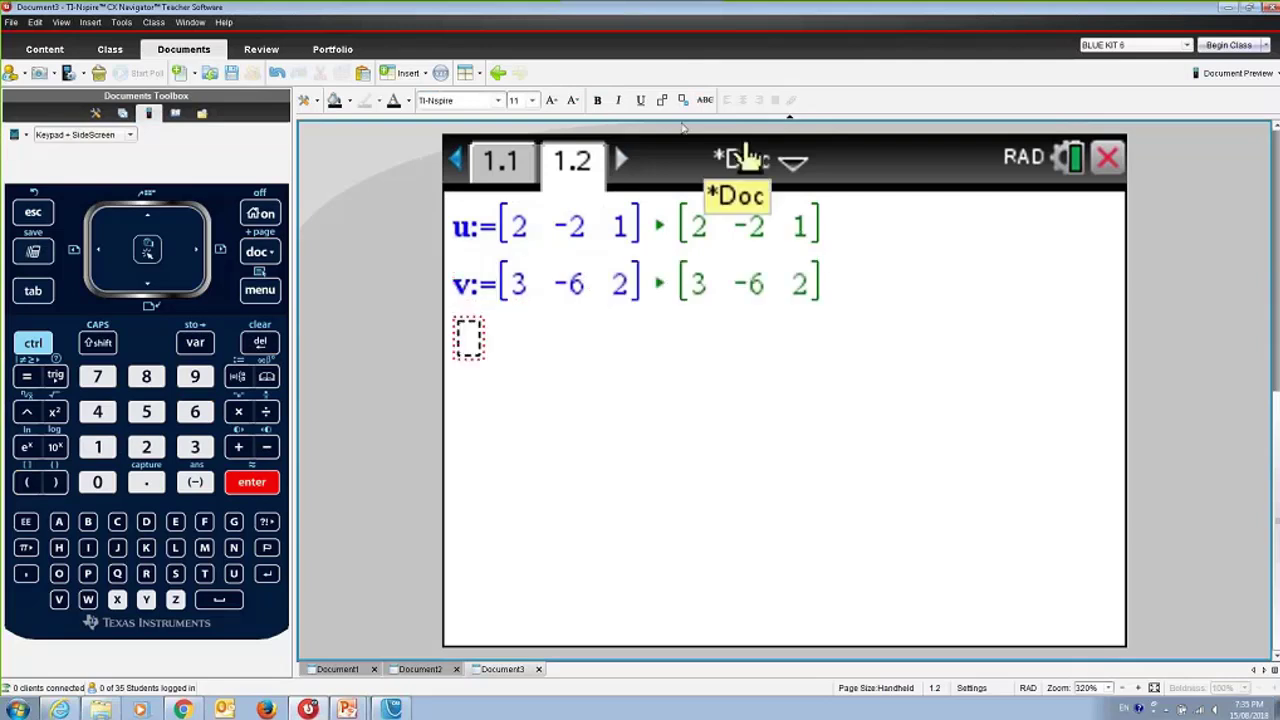
Step: Copy the vector resolute expression from calculator page 1.1 into the empty maths box on page 1.2 and evaluate it
click(500, 160)
drag(729, 456, 478, 445)
right_click(497, 437)
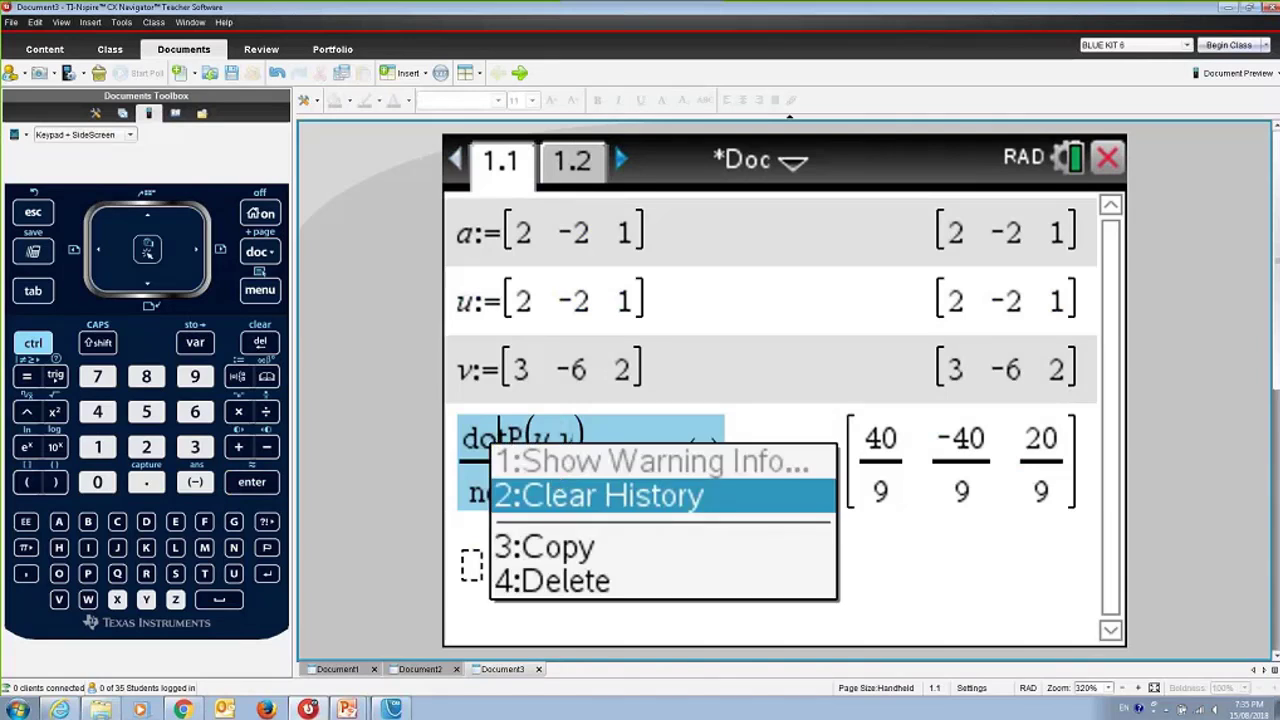
click(546, 547)
click(571, 163)
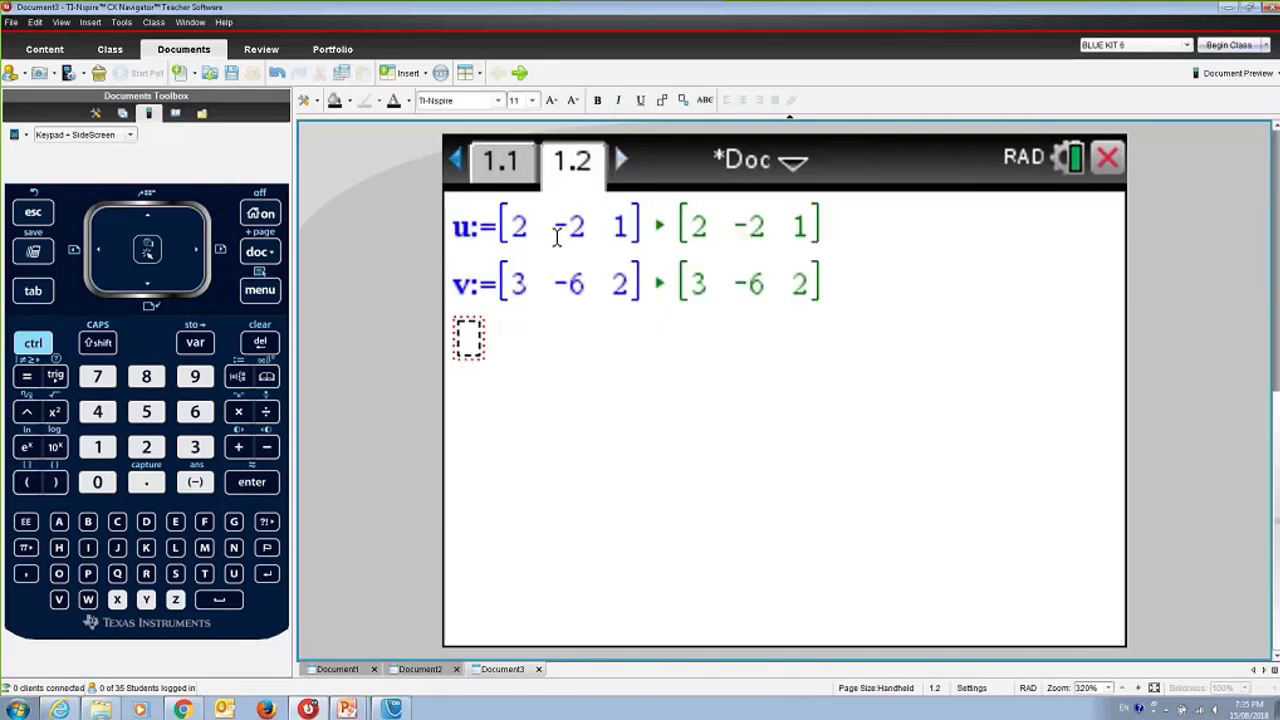
right_click(468, 340)
click(516, 336)
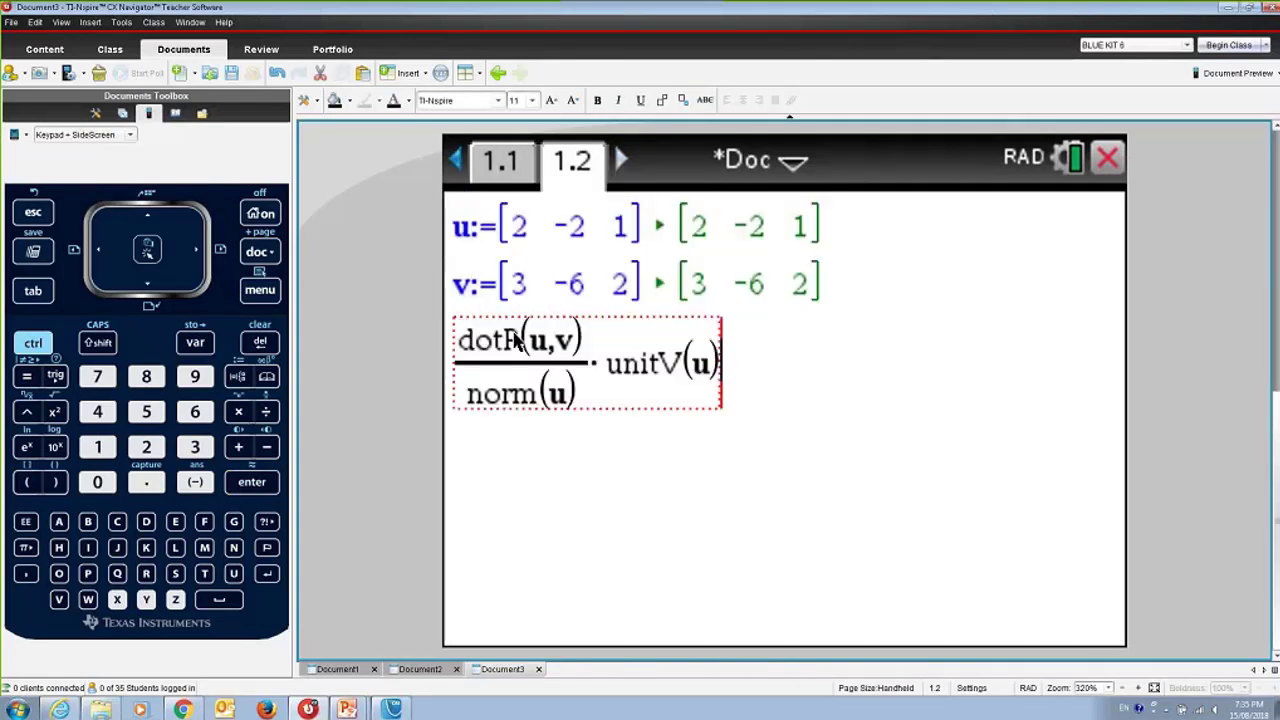
key(Return)
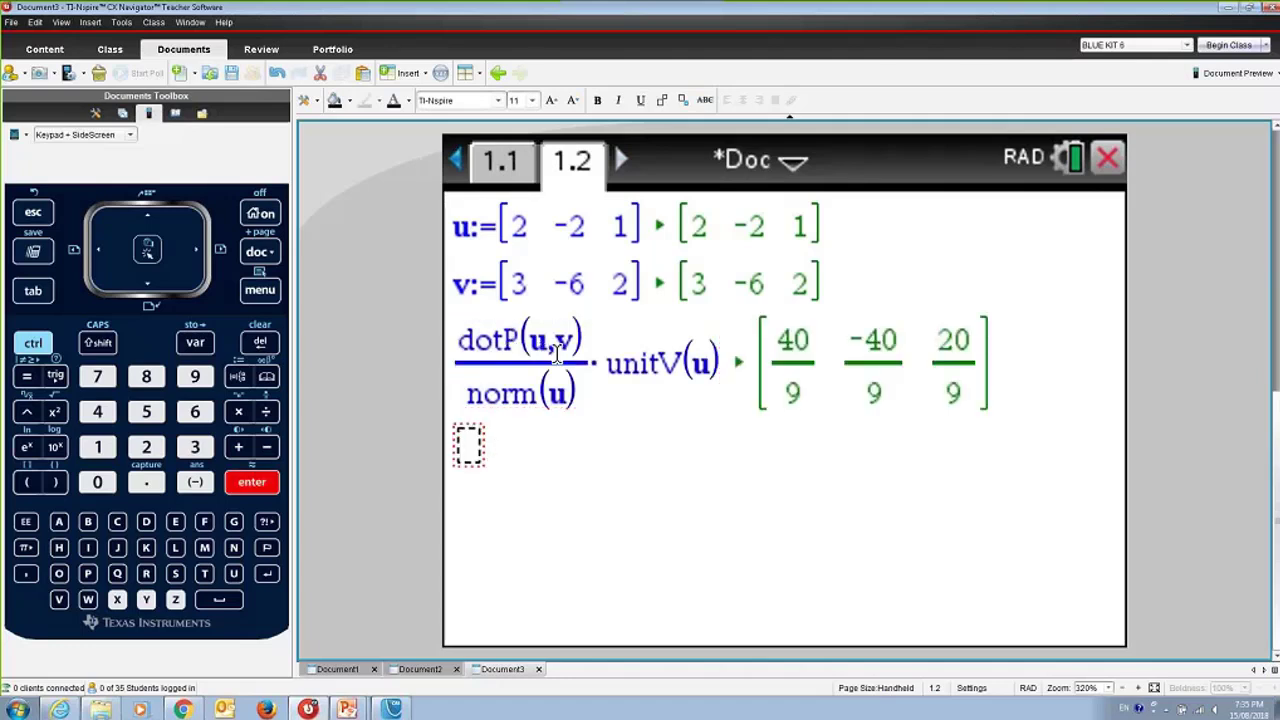
Step: Insert the text line "Vector resolute of v in direction u" between the v definition and the resolute expression on the Notes page
click(856, 288)
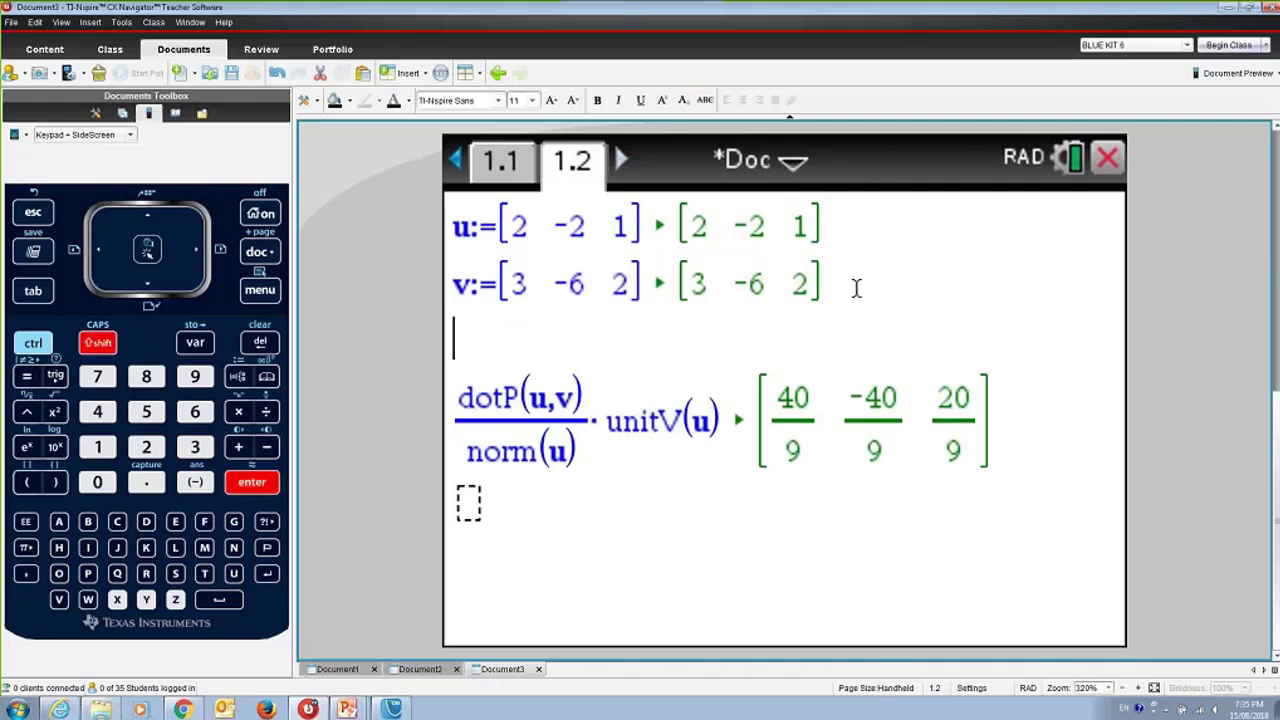
text(Vecto)
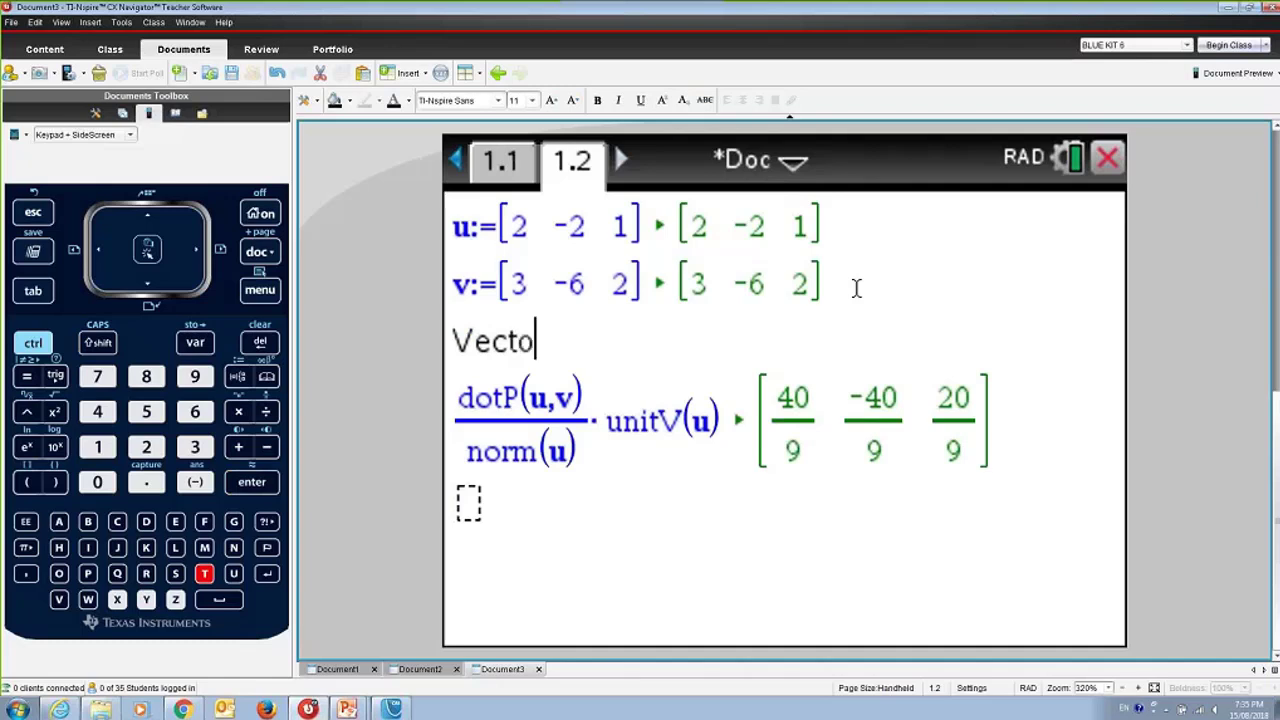
text(r)
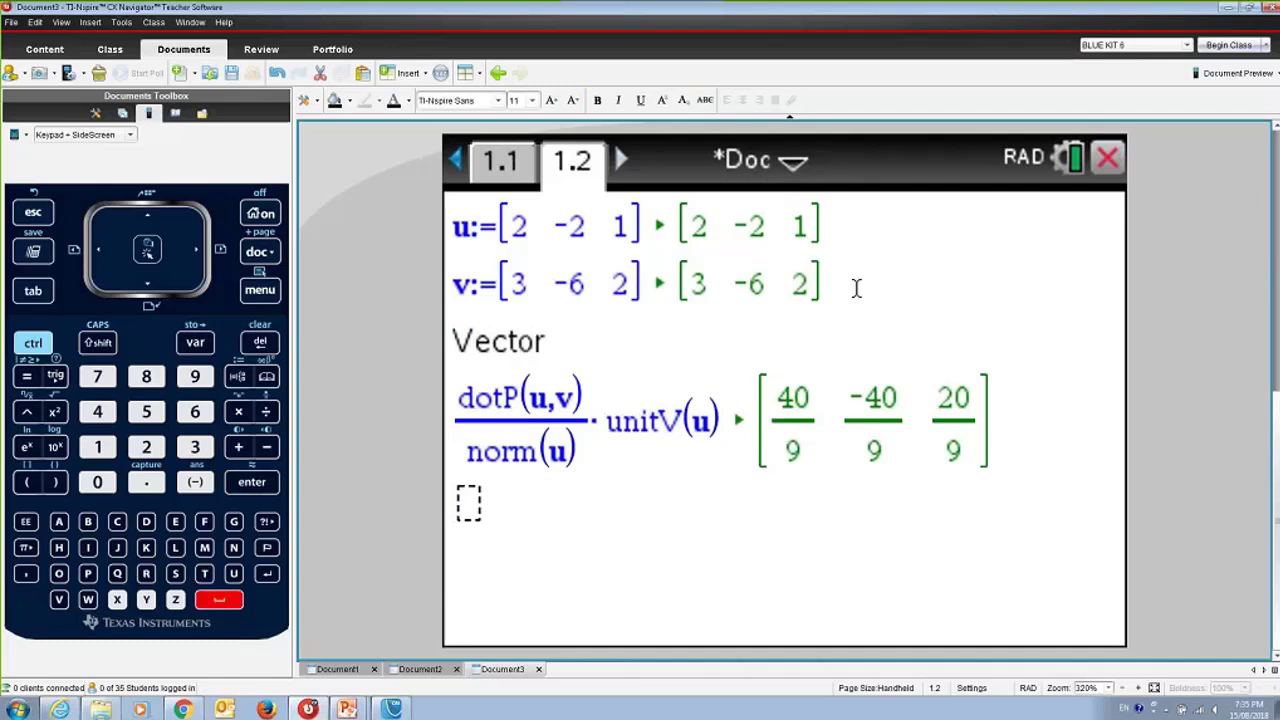
text( resolute)
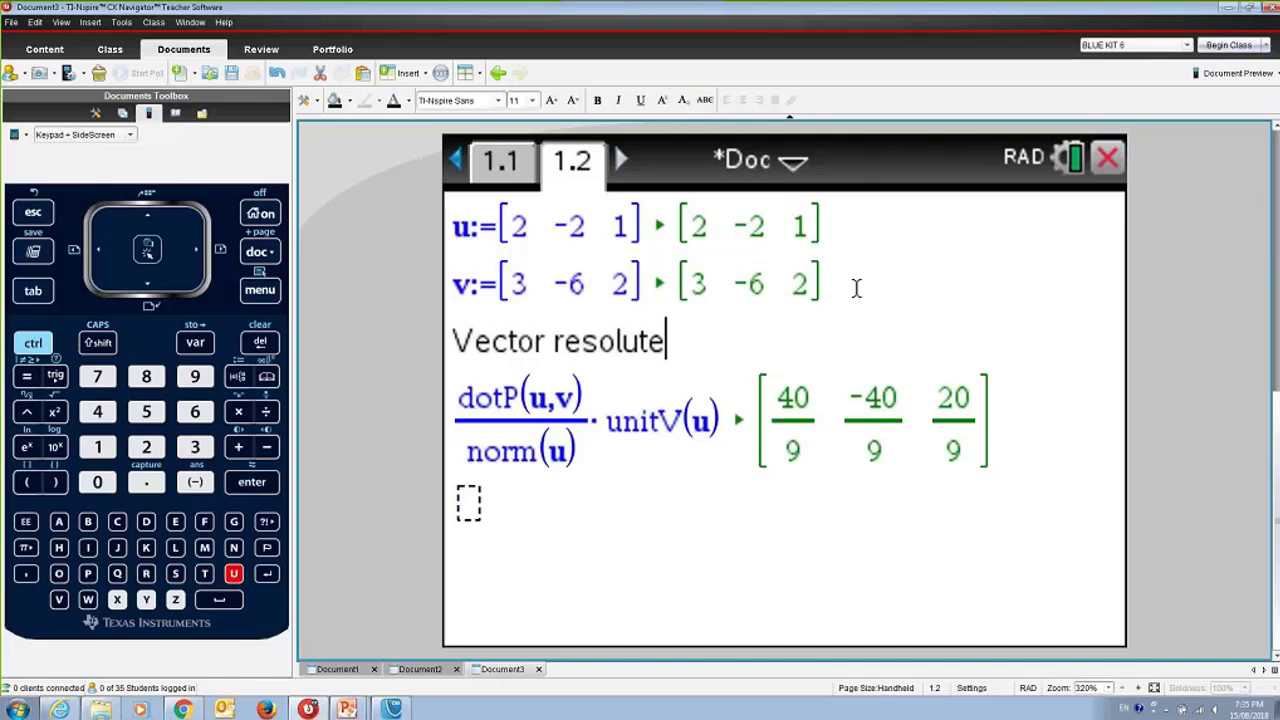
text( of )
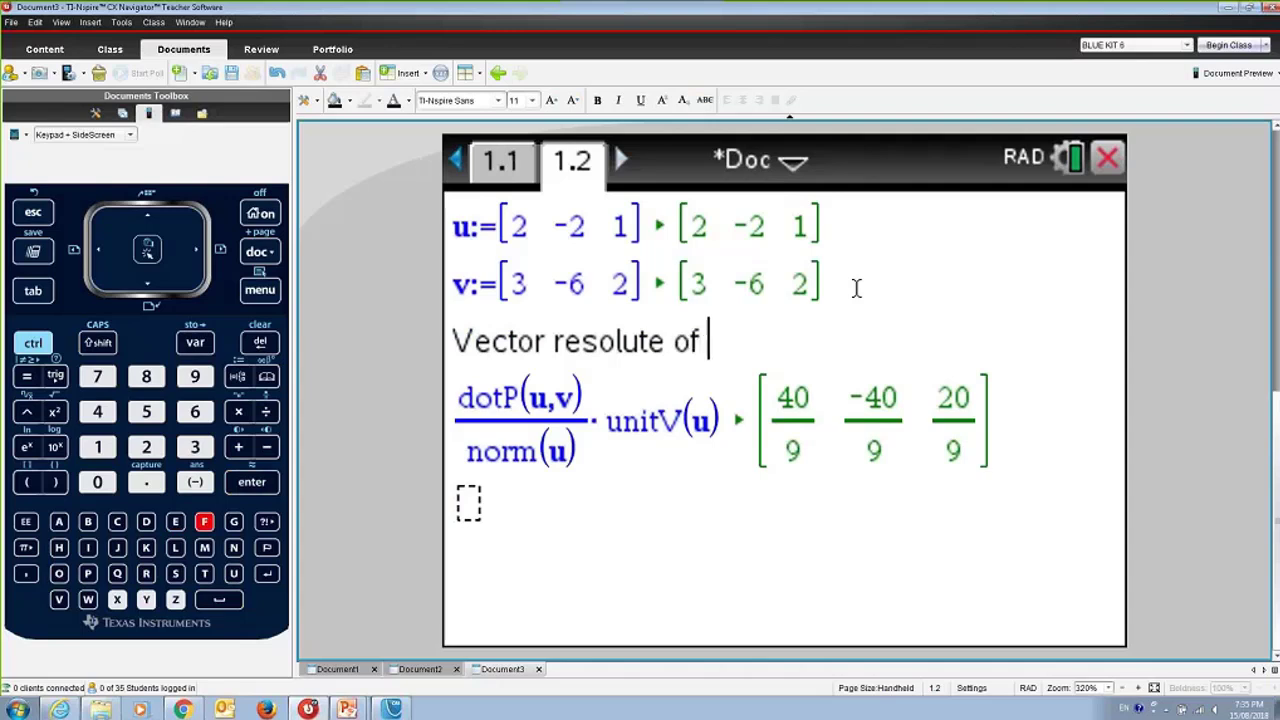
text(v in dir)
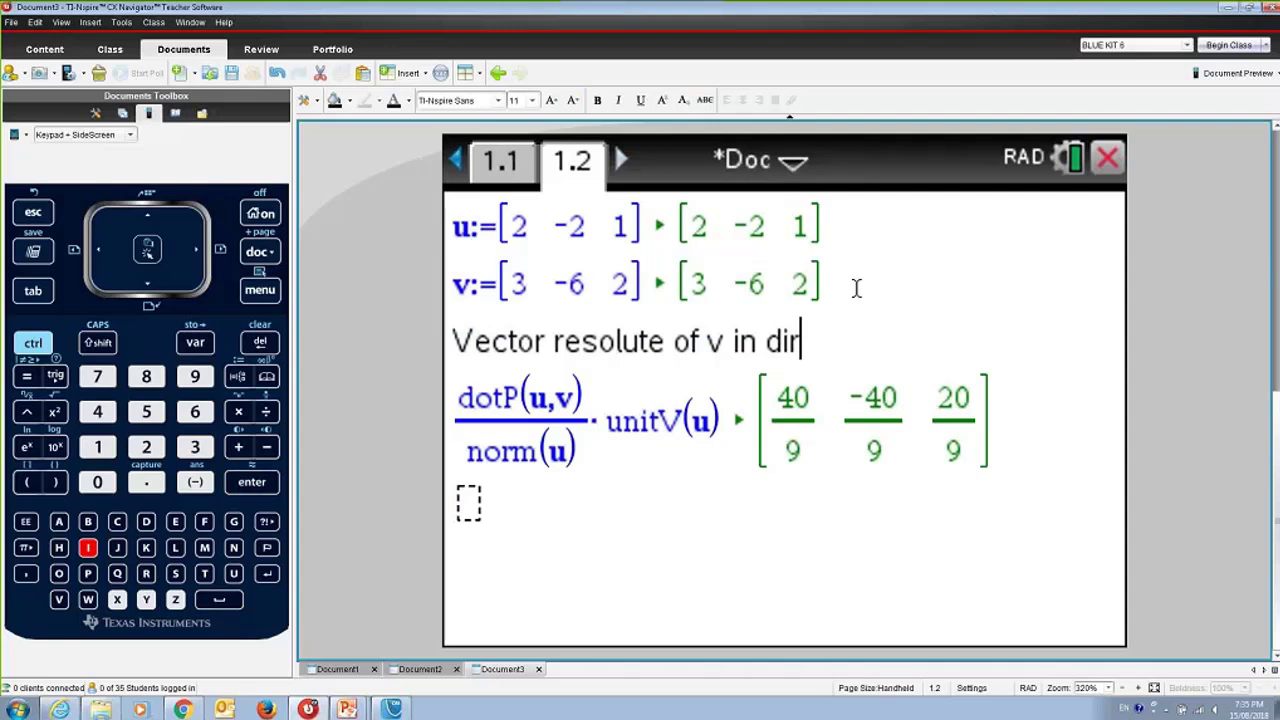
text(ection)
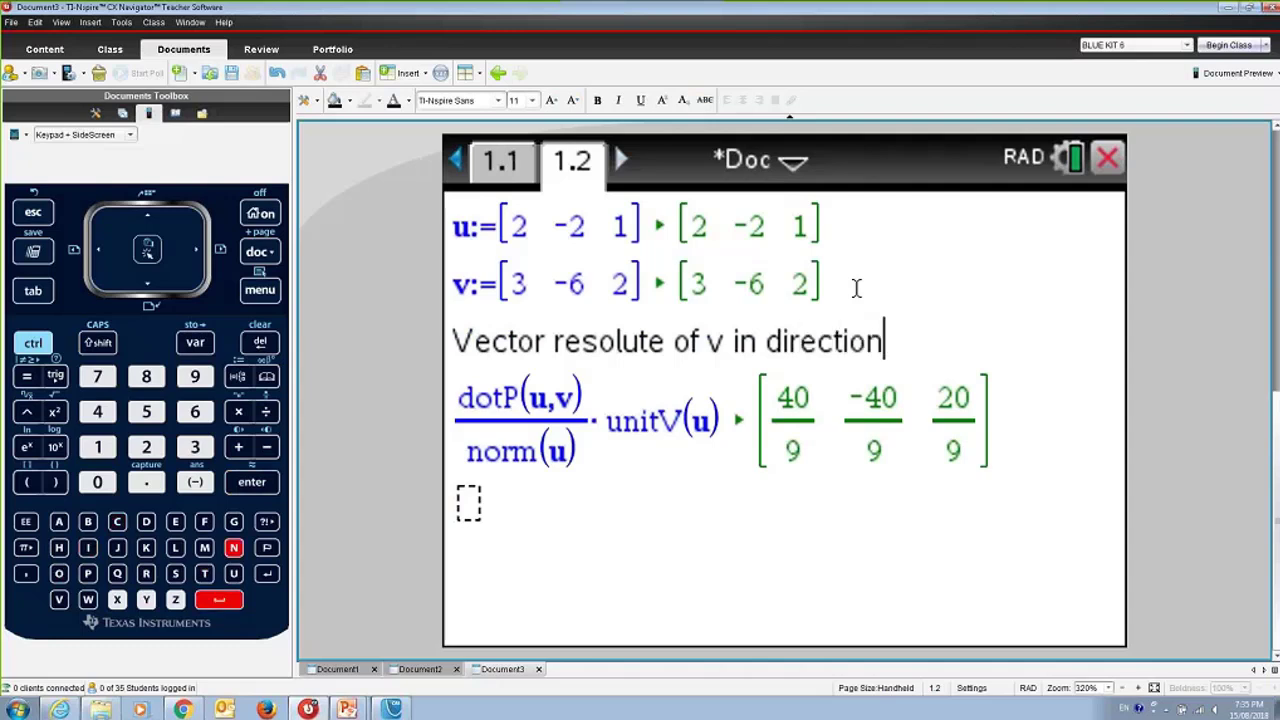
text( u)
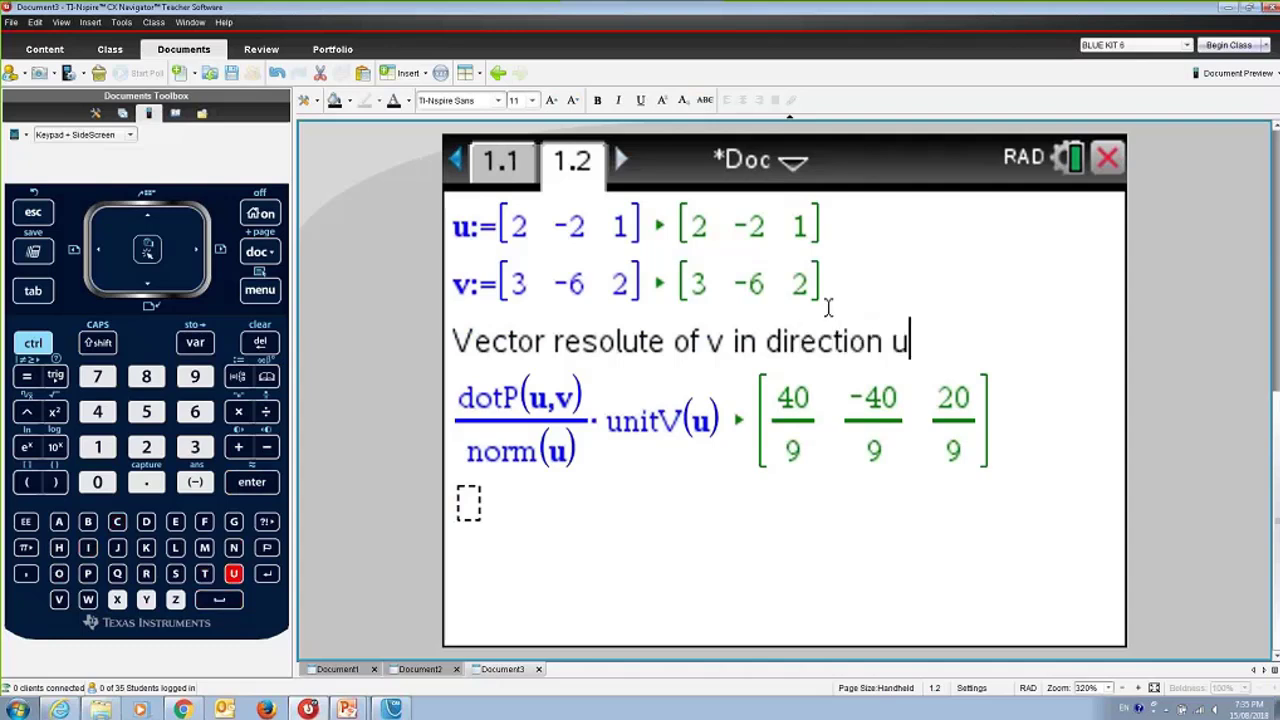
Step: Make the vector names v and u bold in the "Vector resolute of v in direction u" label
double_click(714, 341)
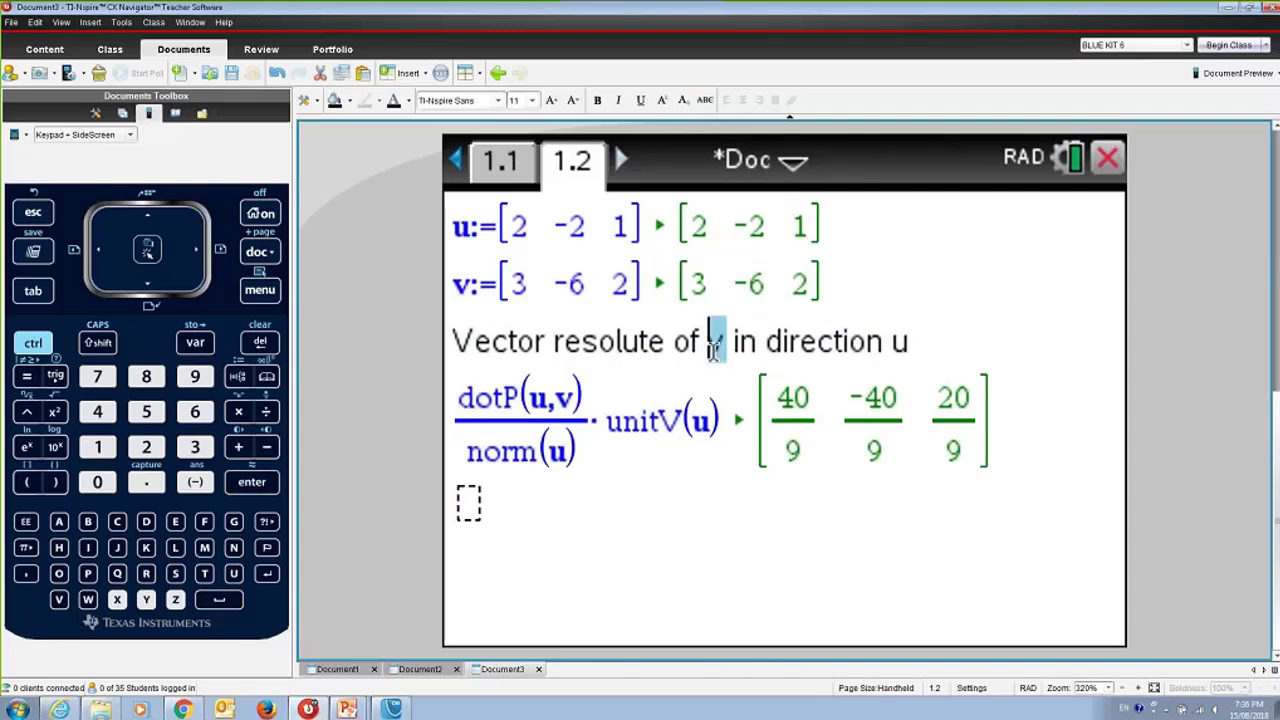
click(597, 100)
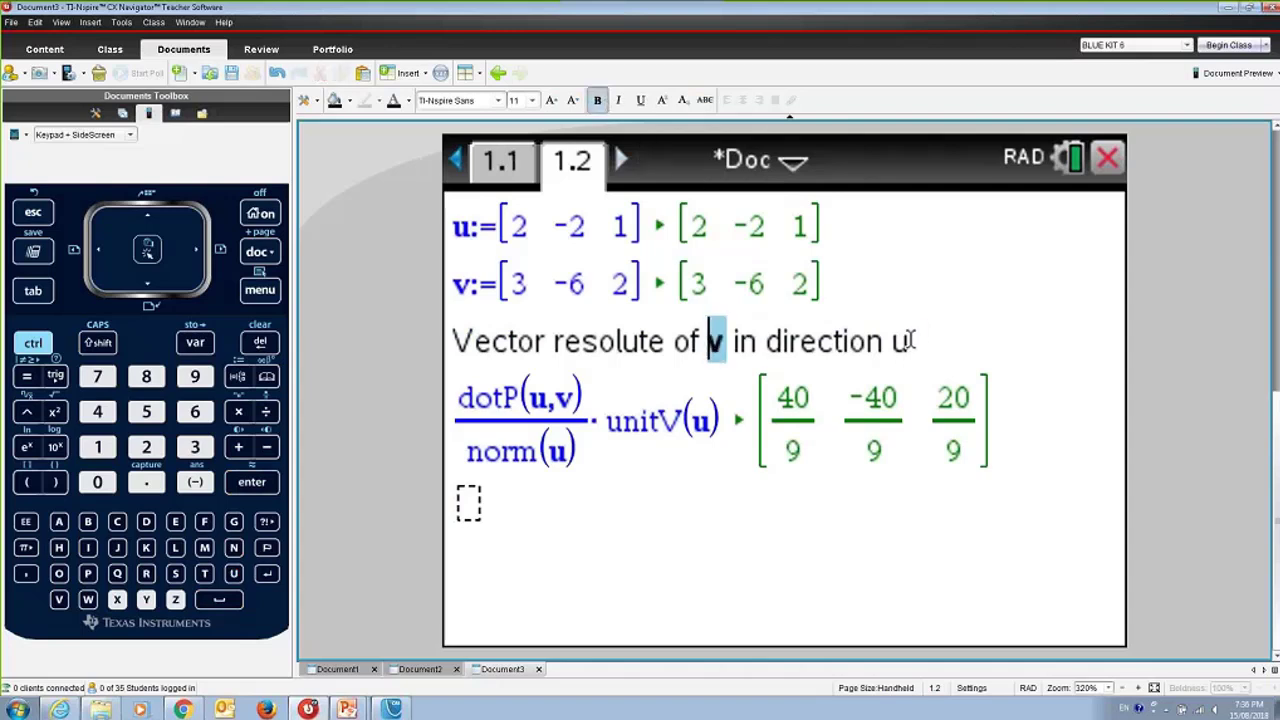
double_click(903, 341)
click(597, 100)
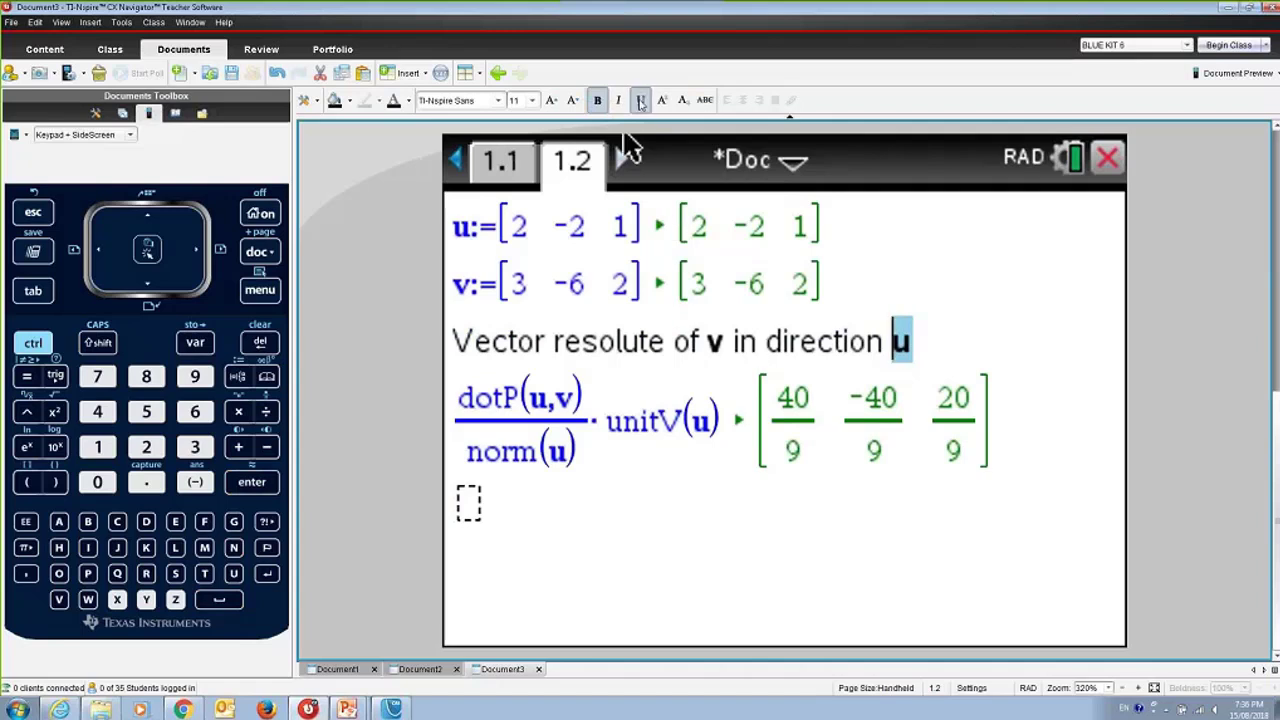
click(640, 100)
click(1048, 441)
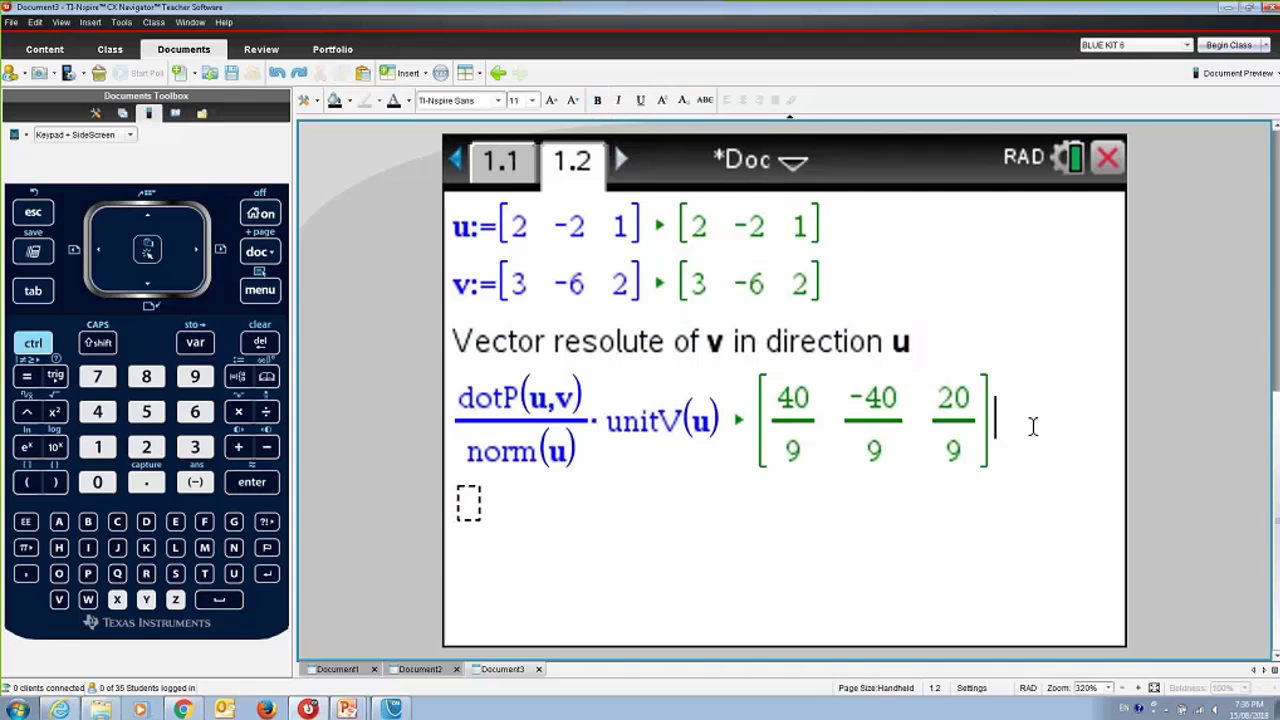
Step: Change the first two components of vector u so that it is defined as [1,2,1]
click(538, 218)
key(BackSpace)
text(1)
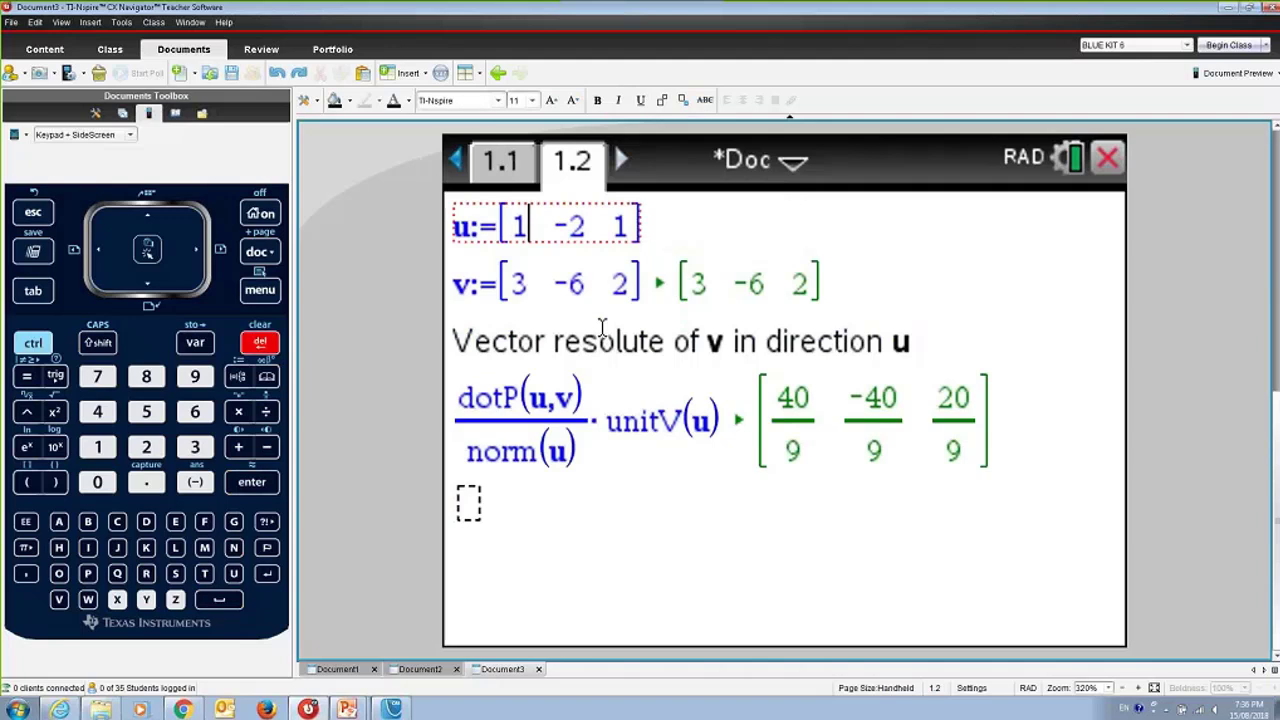
key(Return)
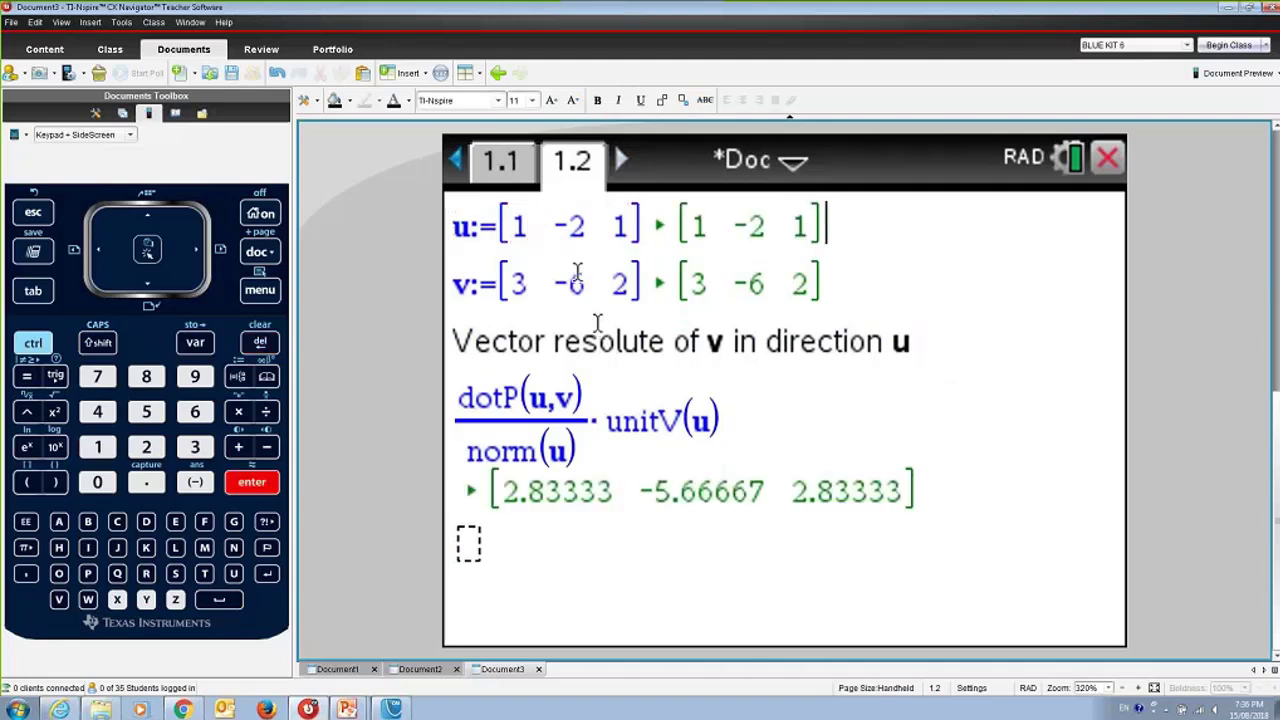
click(568, 226)
key(BackSpace)
key(Return)
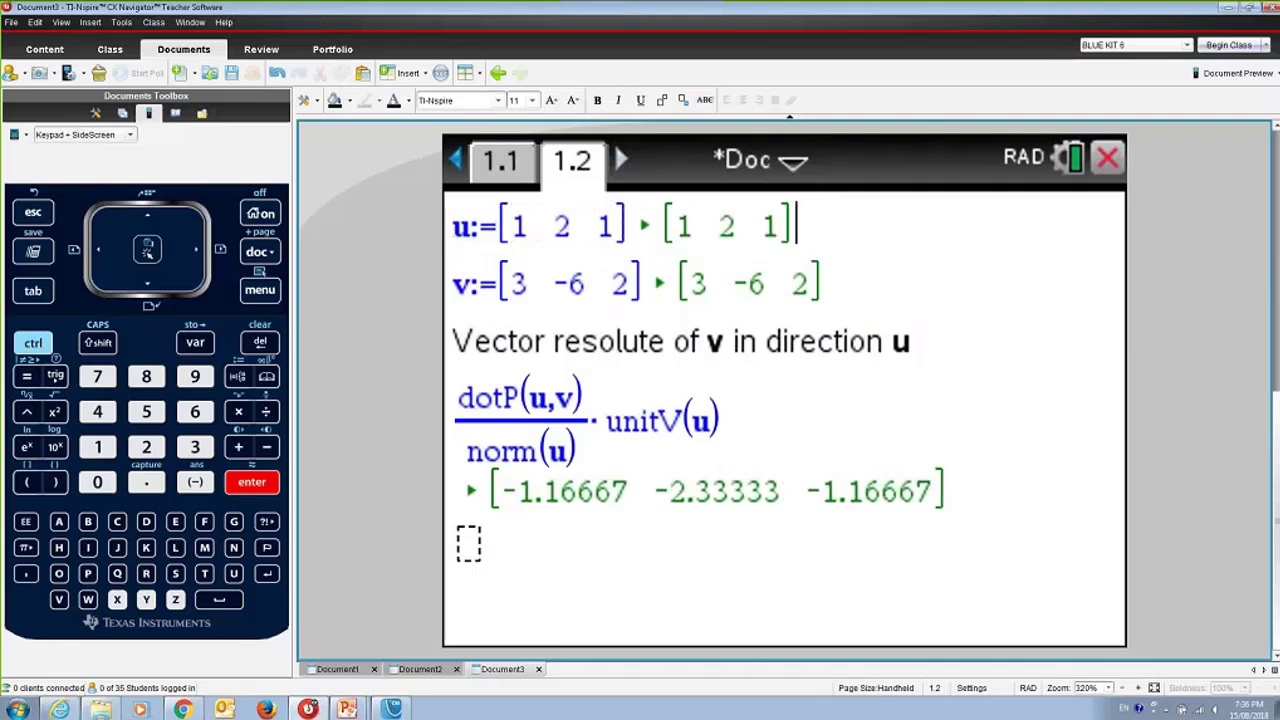
Step: Change the first two components of vector v so that it is defined as [5,-2,2]
click(527, 288)
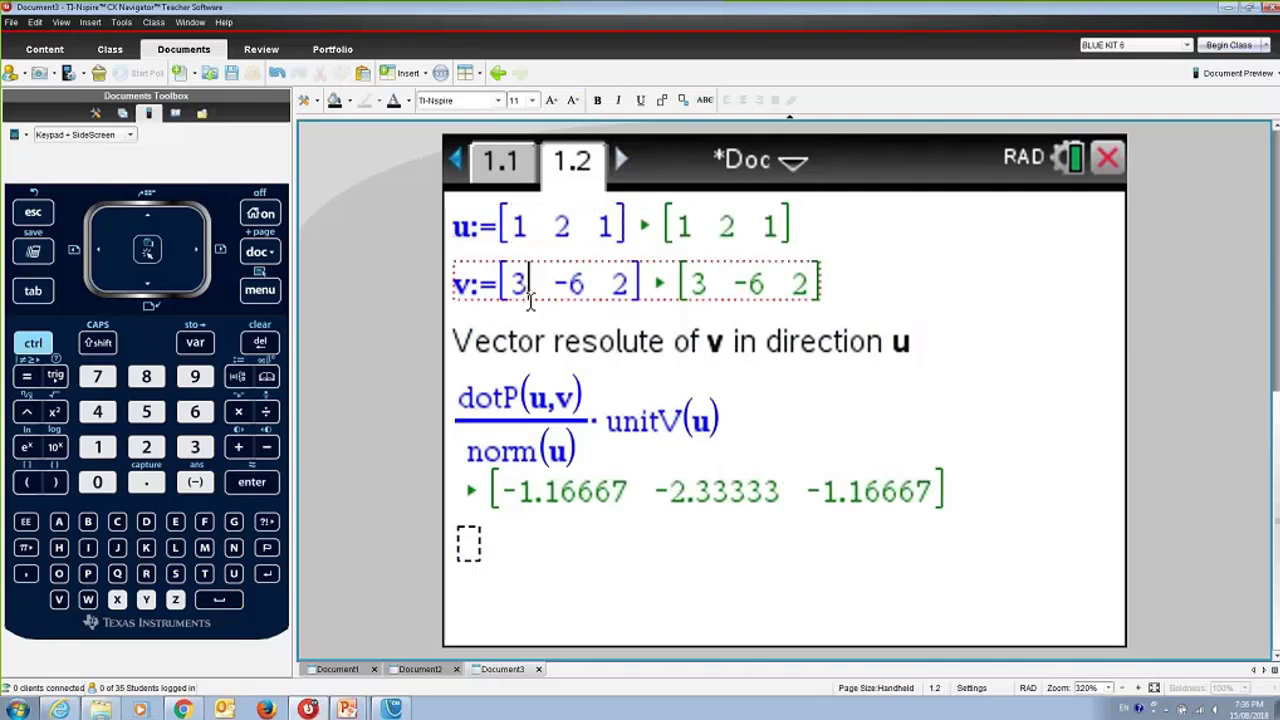
key(BackSpace)
text(5)
key(Return)
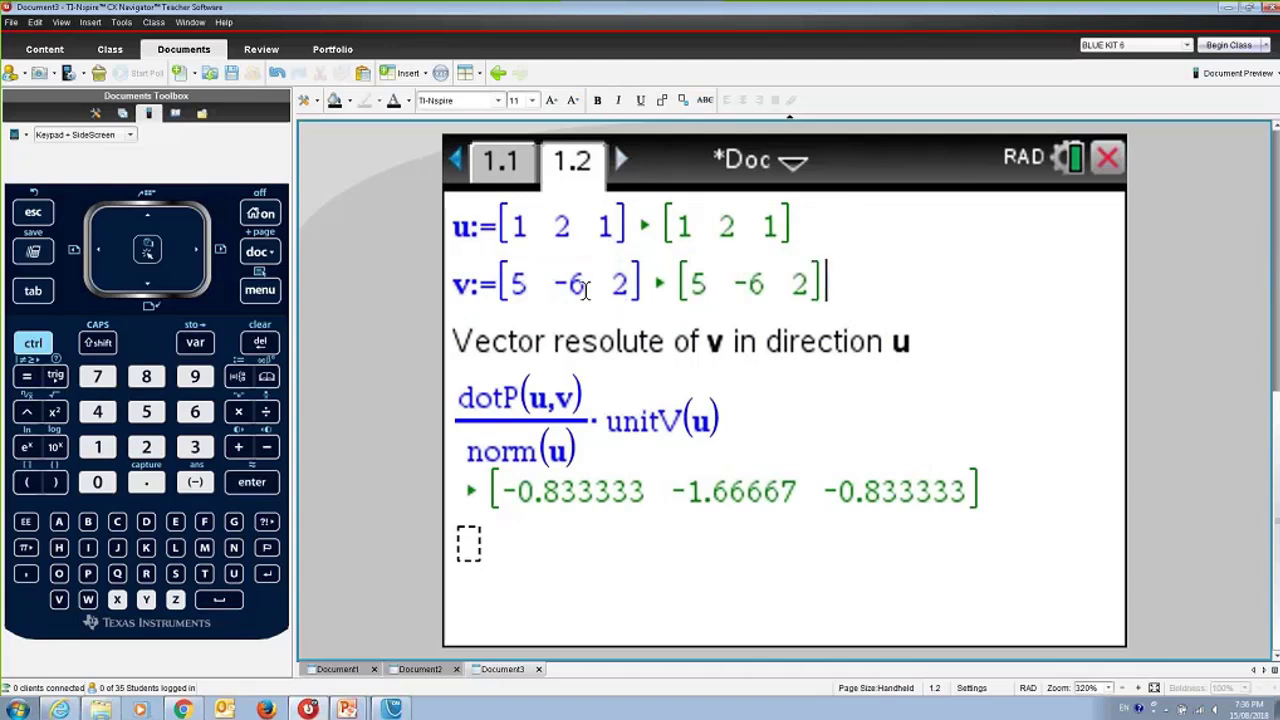
click(584, 289)
key(BackSpace)
text(2)
key(Return)
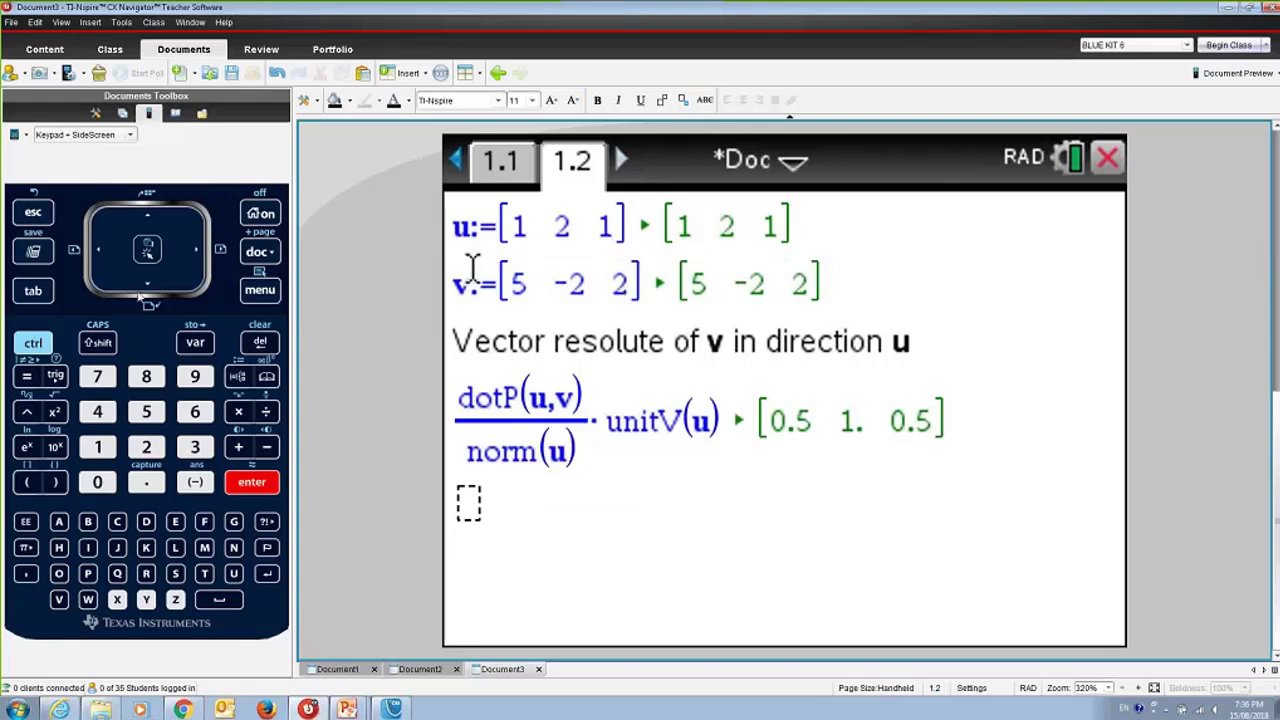
Step: Open the Save As dialog for the current document
click(257, 252)
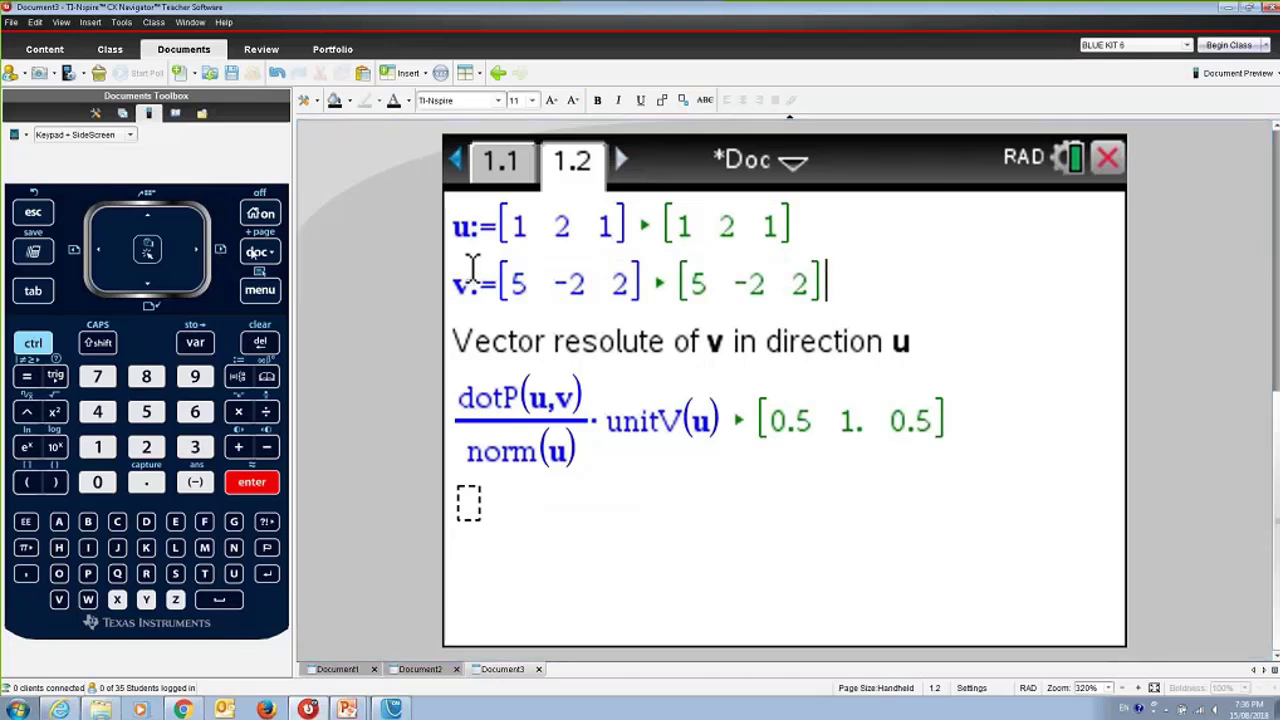
click(654, 256)
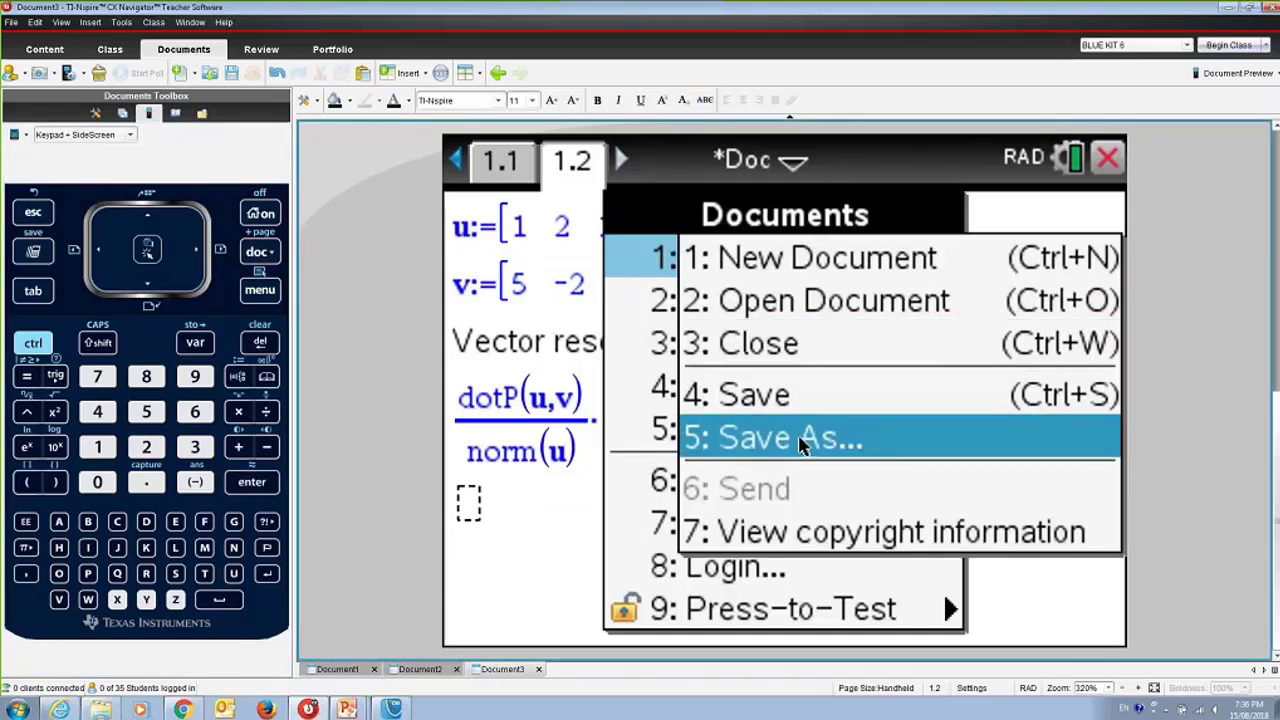
click(800, 440)
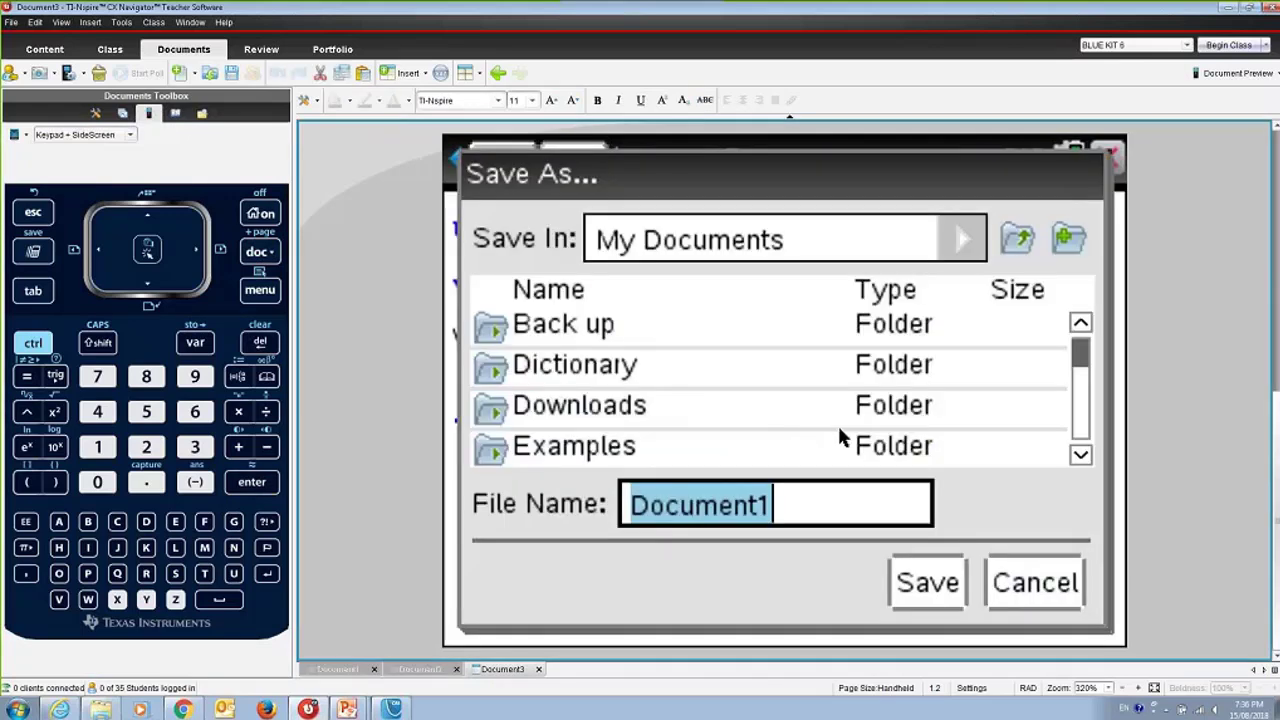
Step: Save the document in the MyWidgets folder under the file name "vector resolute"
double_click(1078, 455)
double_click(1078, 455)
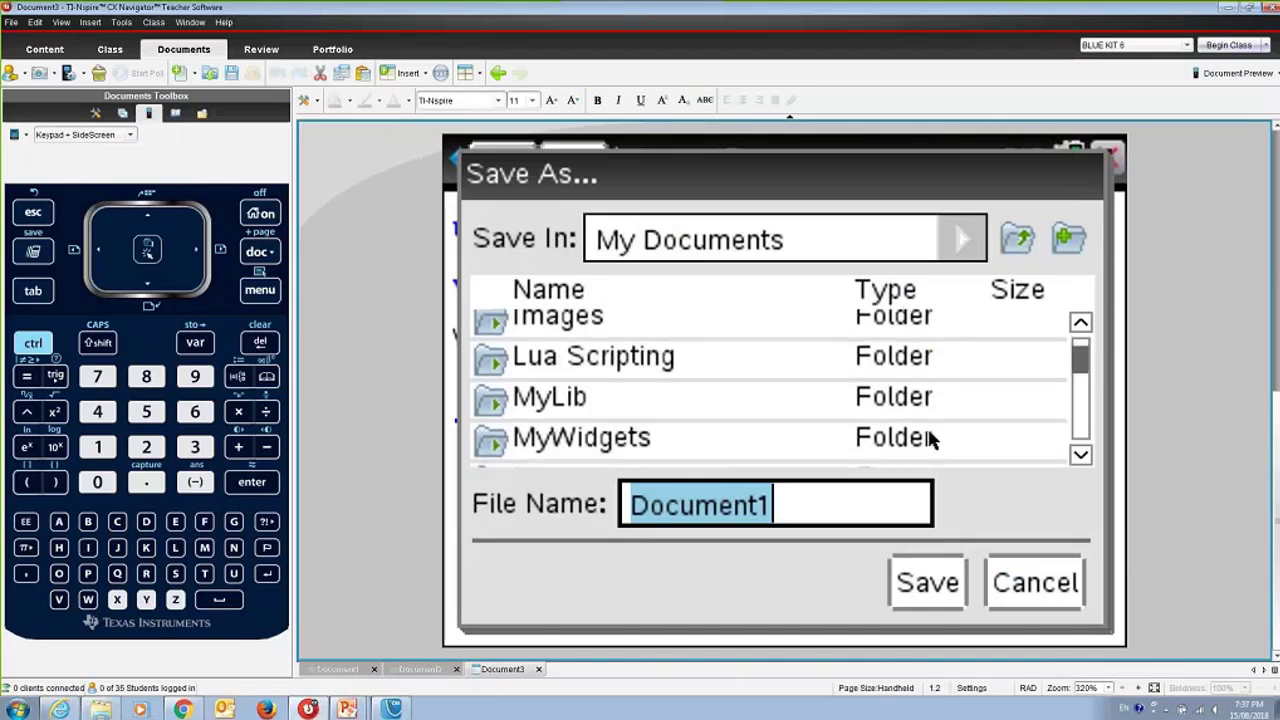
click(555, 448)
double_click(555, 448)
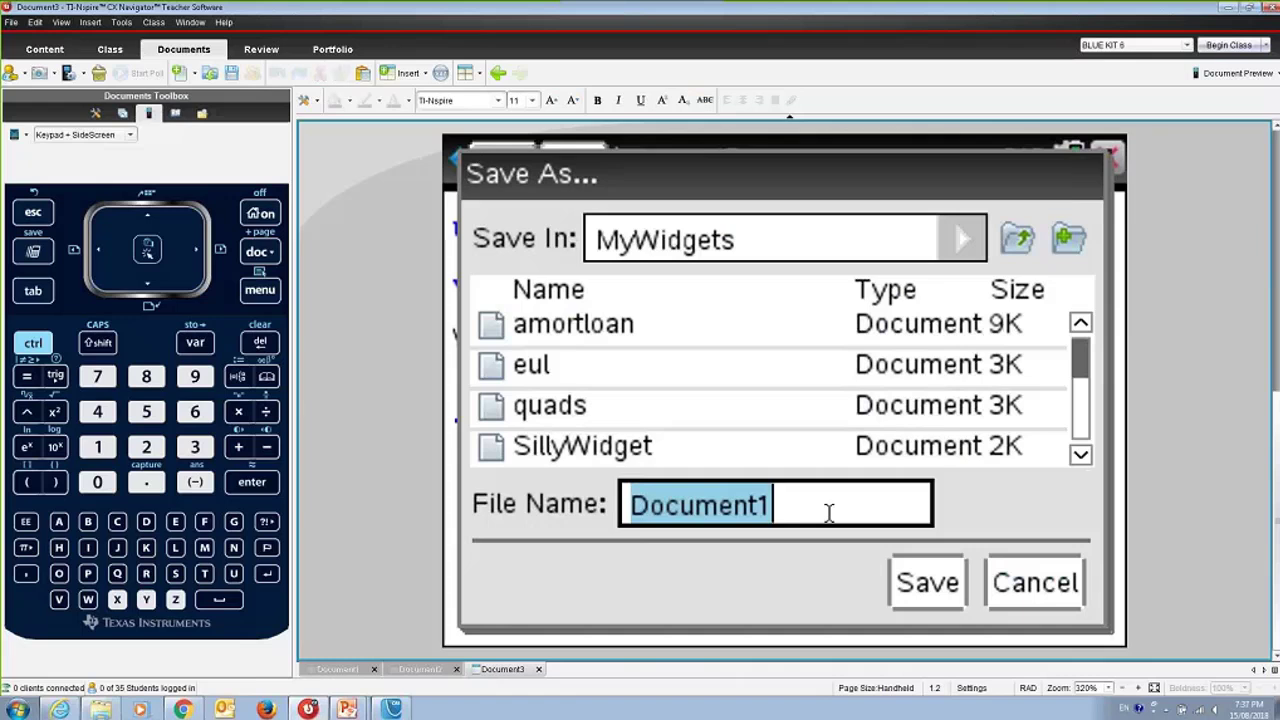
text(vecto)
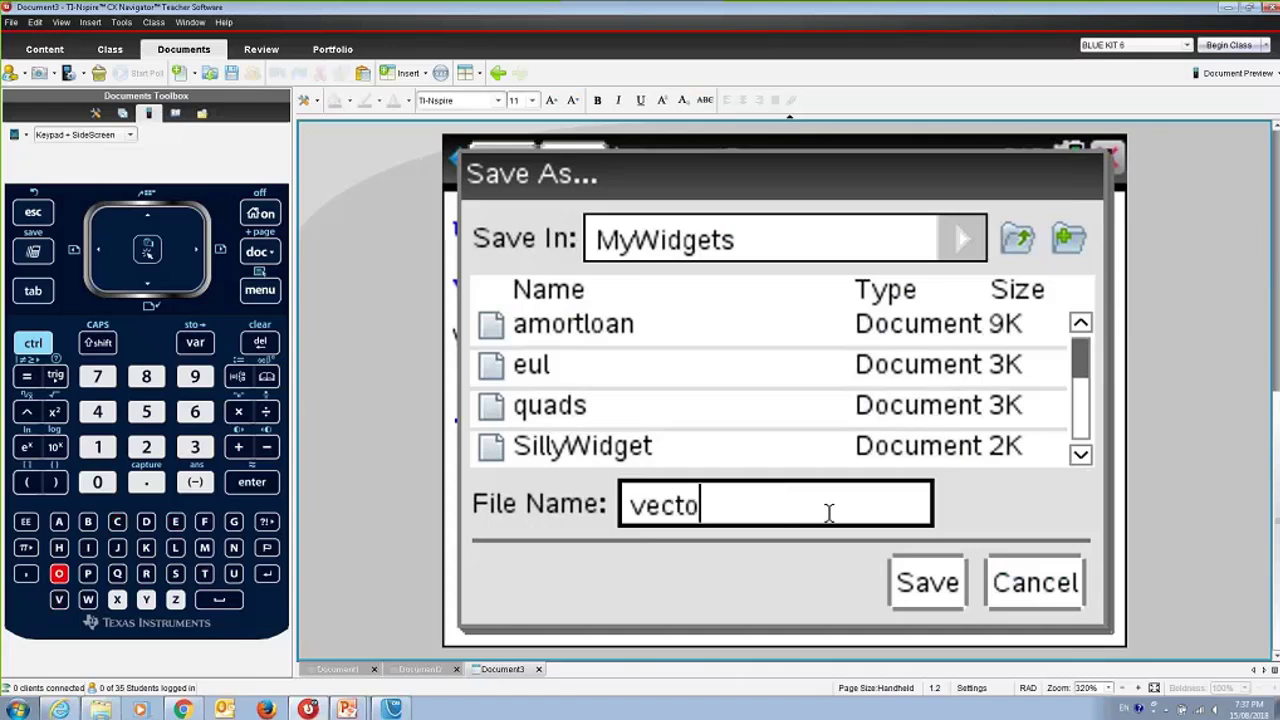
text(r res)
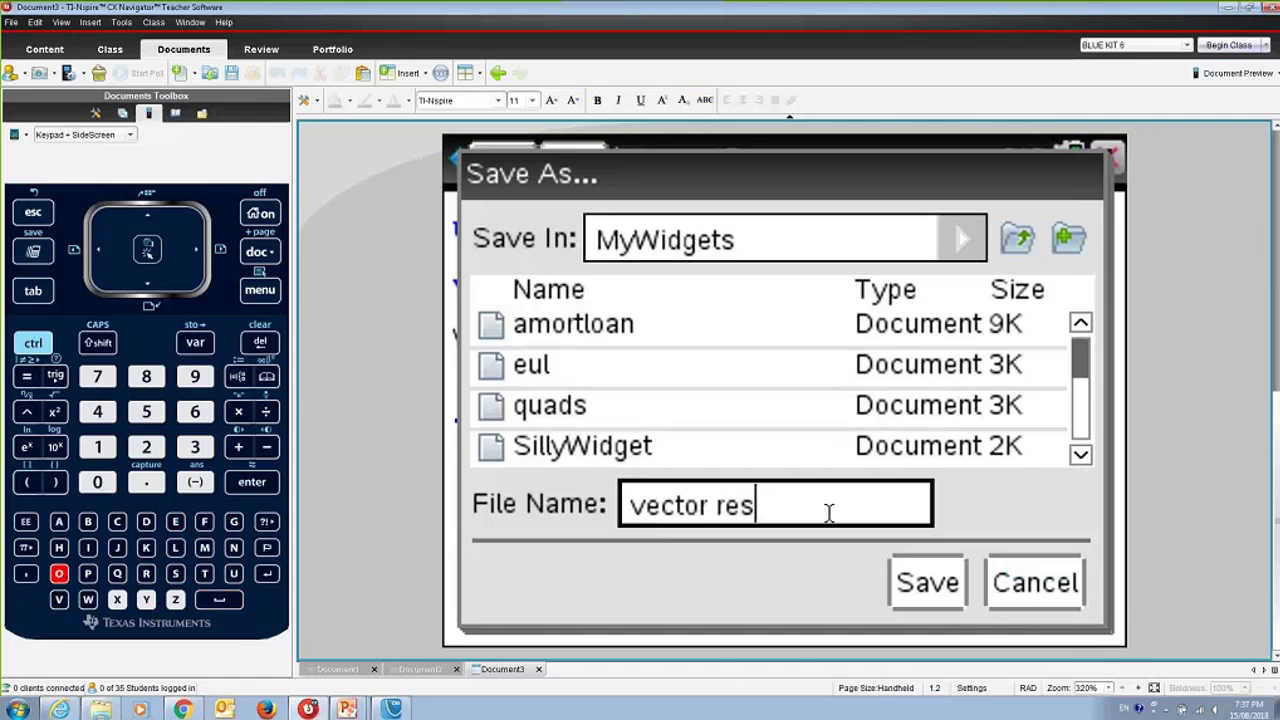
text(olute)
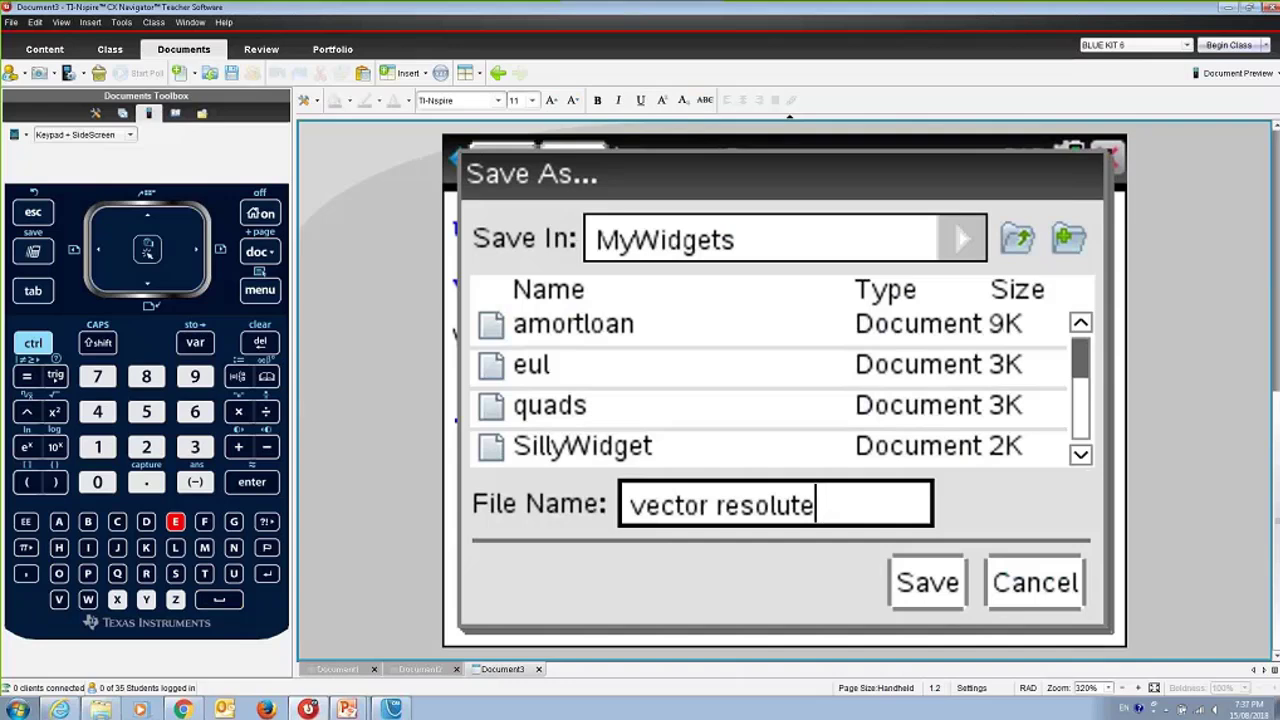
click(926, 588)
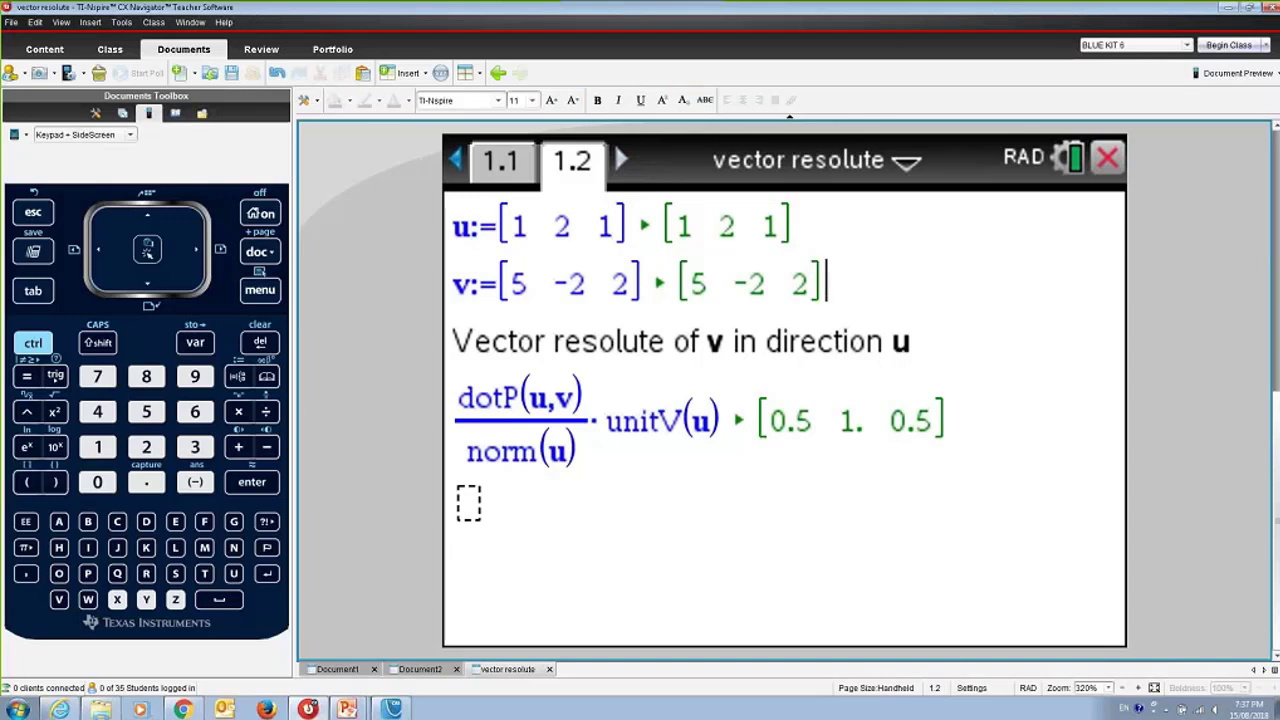
Step: Delete the first page, the calculator page 1.1, from Problem 1 of the vector resolute document
click(123, 113)
click(140, 222)
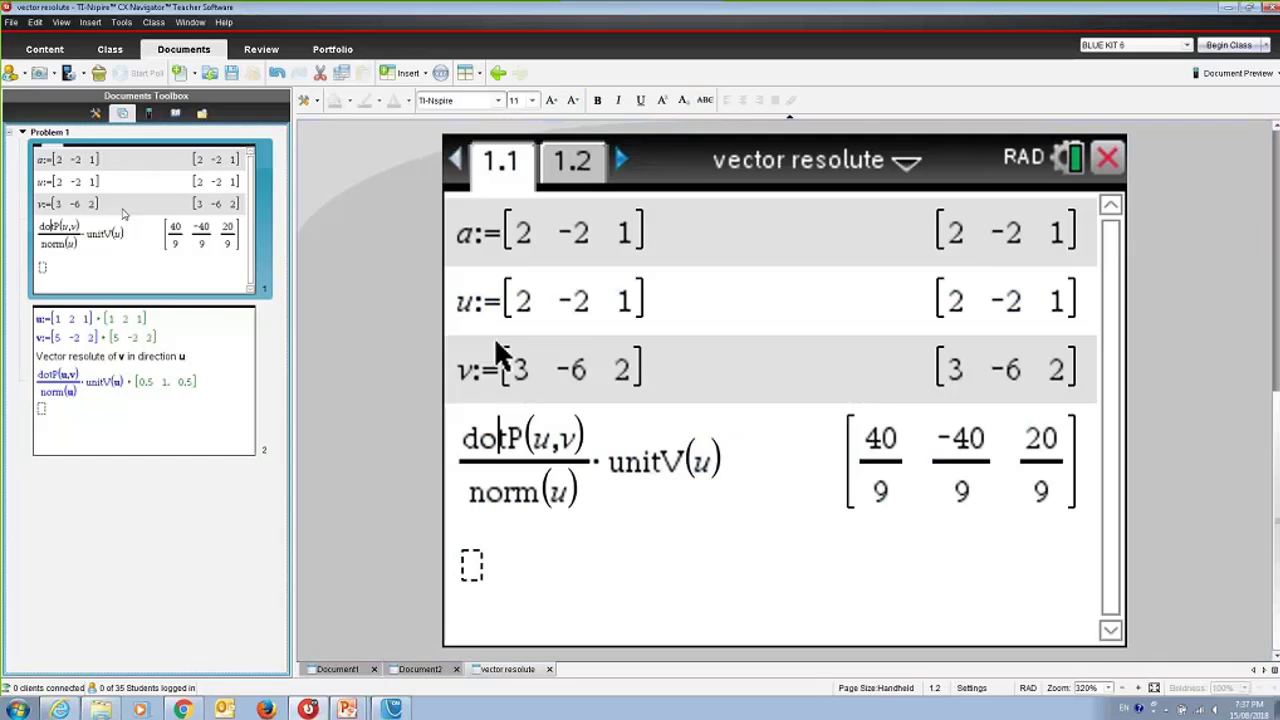
right_click(140, 222)
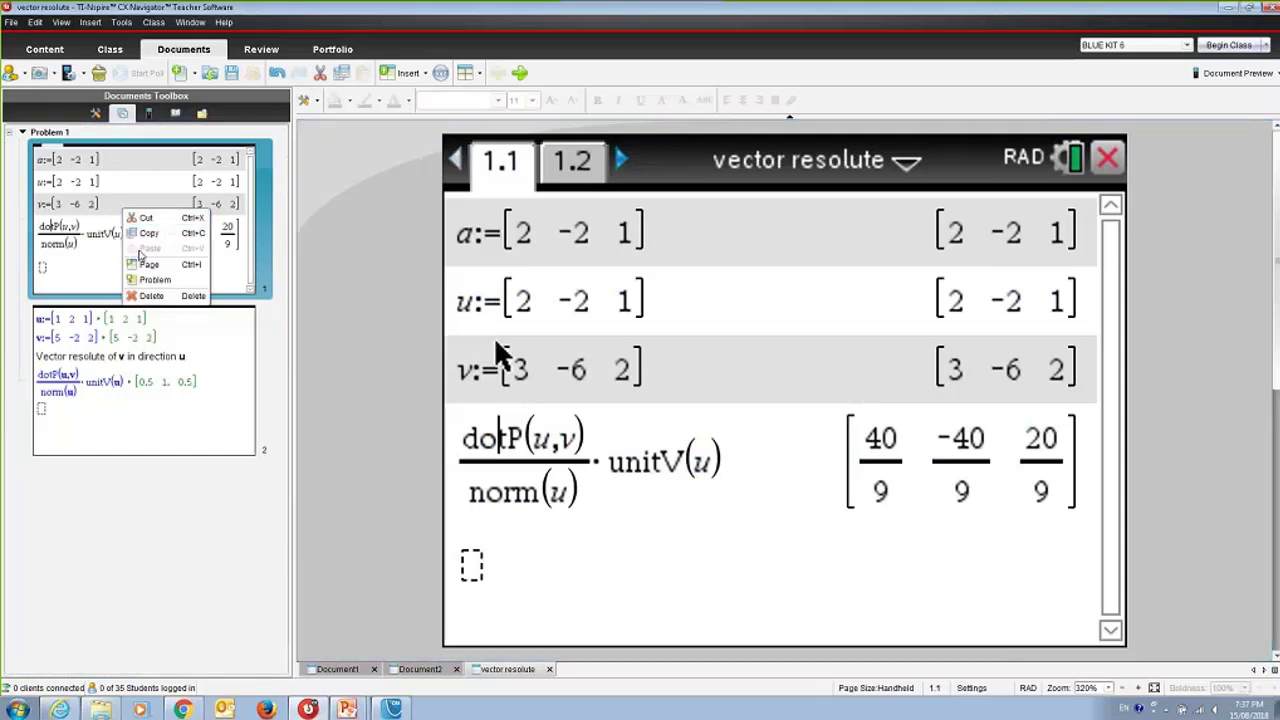
click(160, 298)
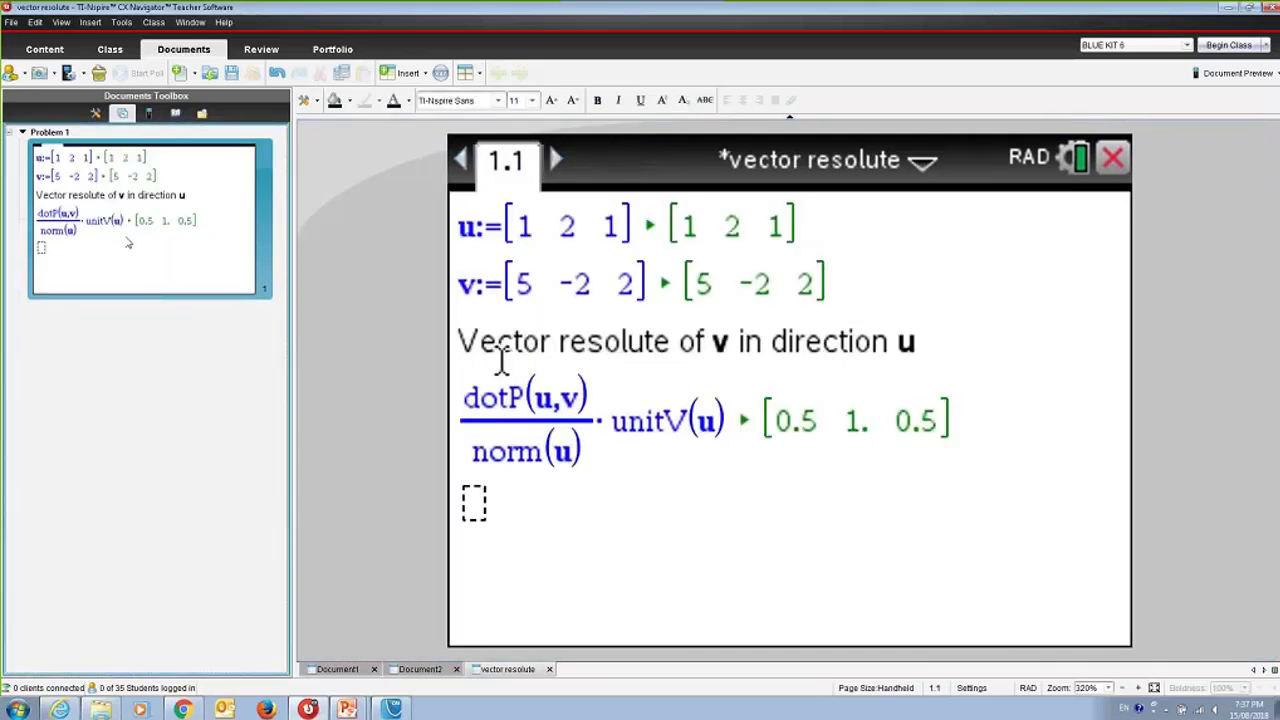
click(11, 22)
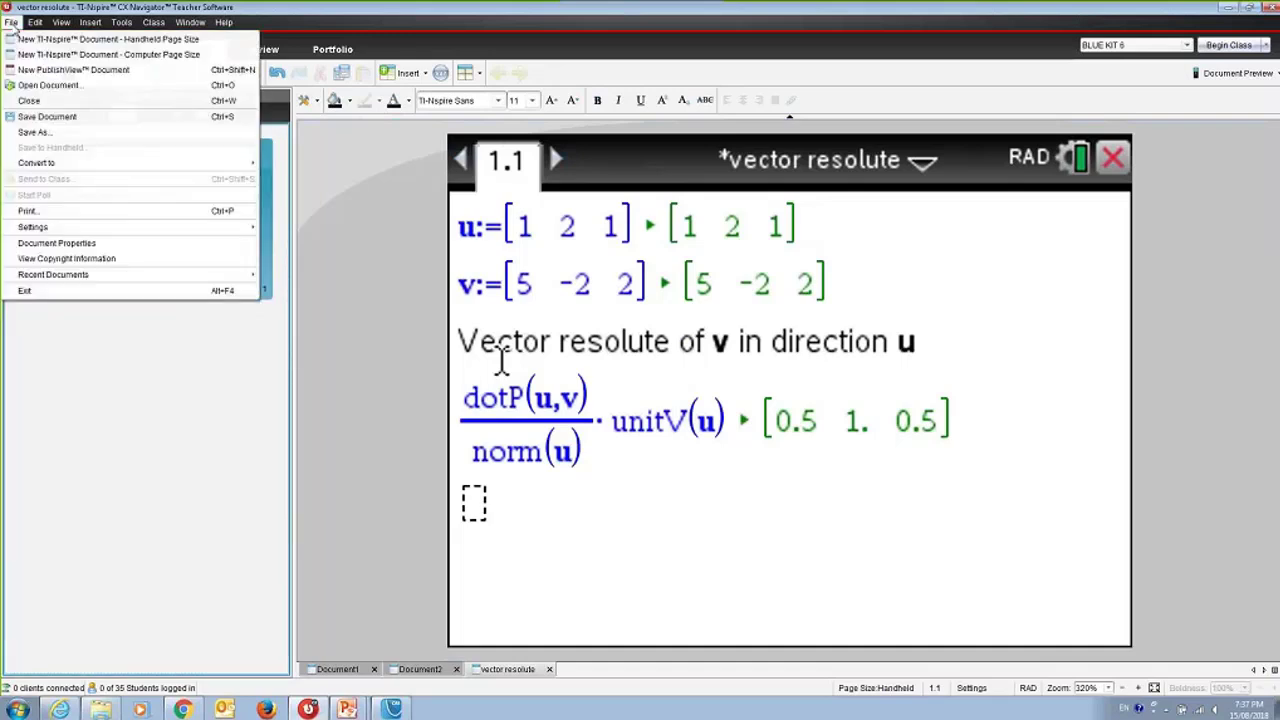
click(48, 131)
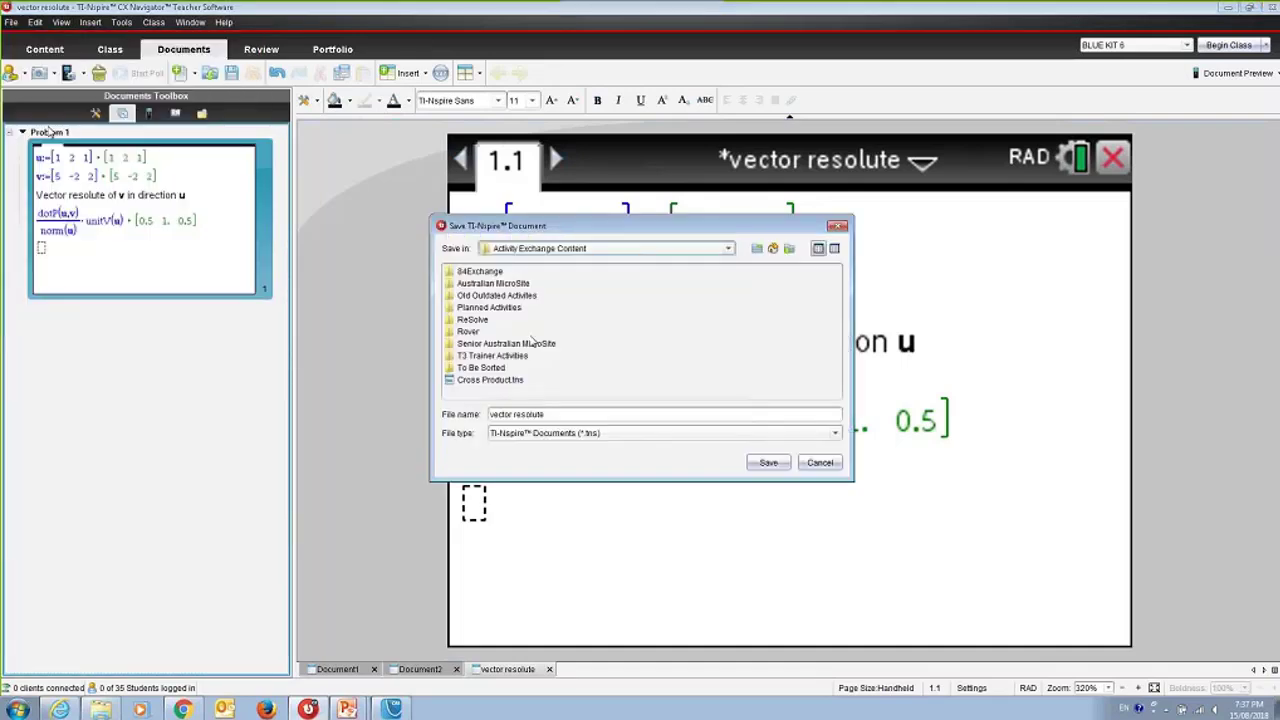
click(820, 463)
Step: Bring back the handheld keypad and open the handheld's own Save As dialog for the vector resolute document
click(148, 113)
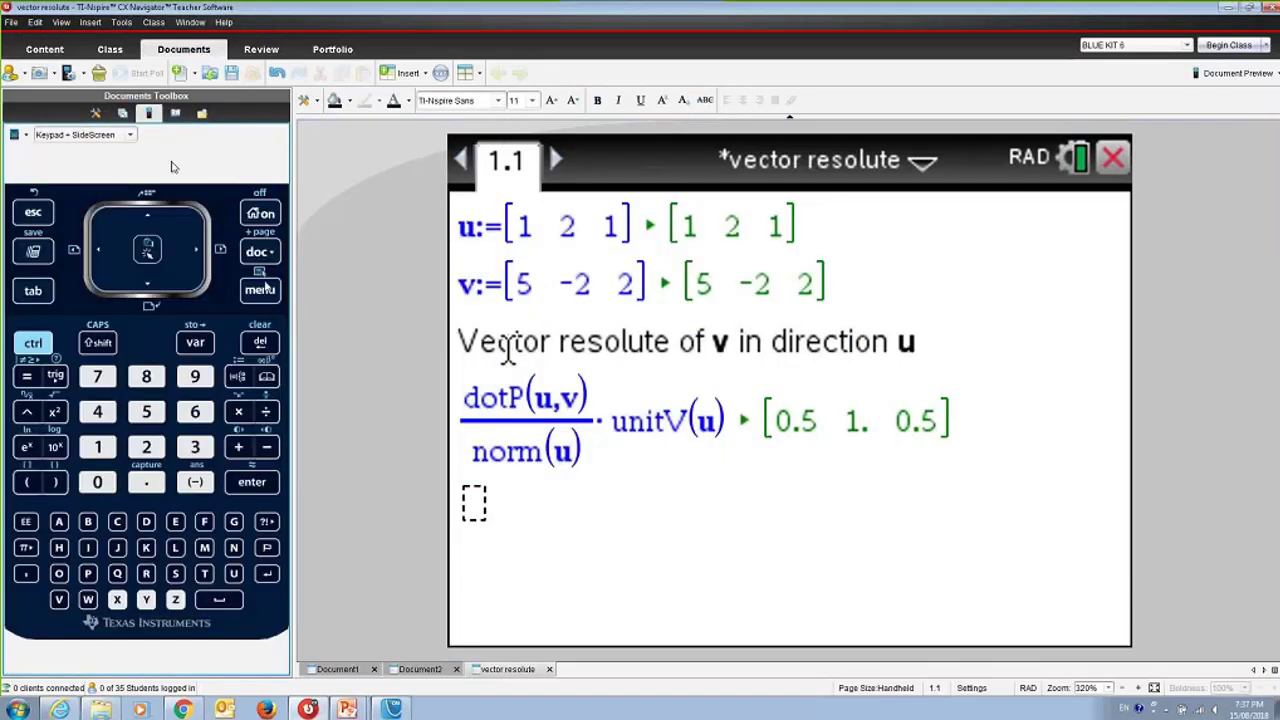
click(262, 290)
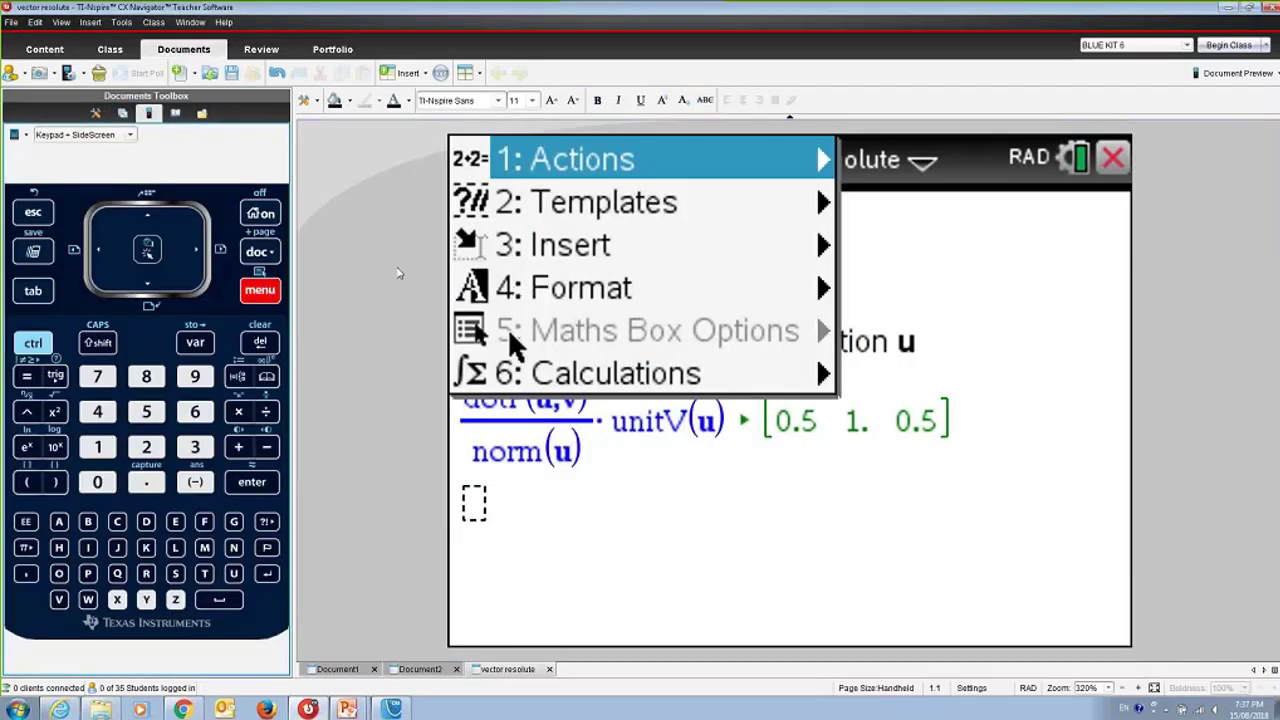
click(38, 206)
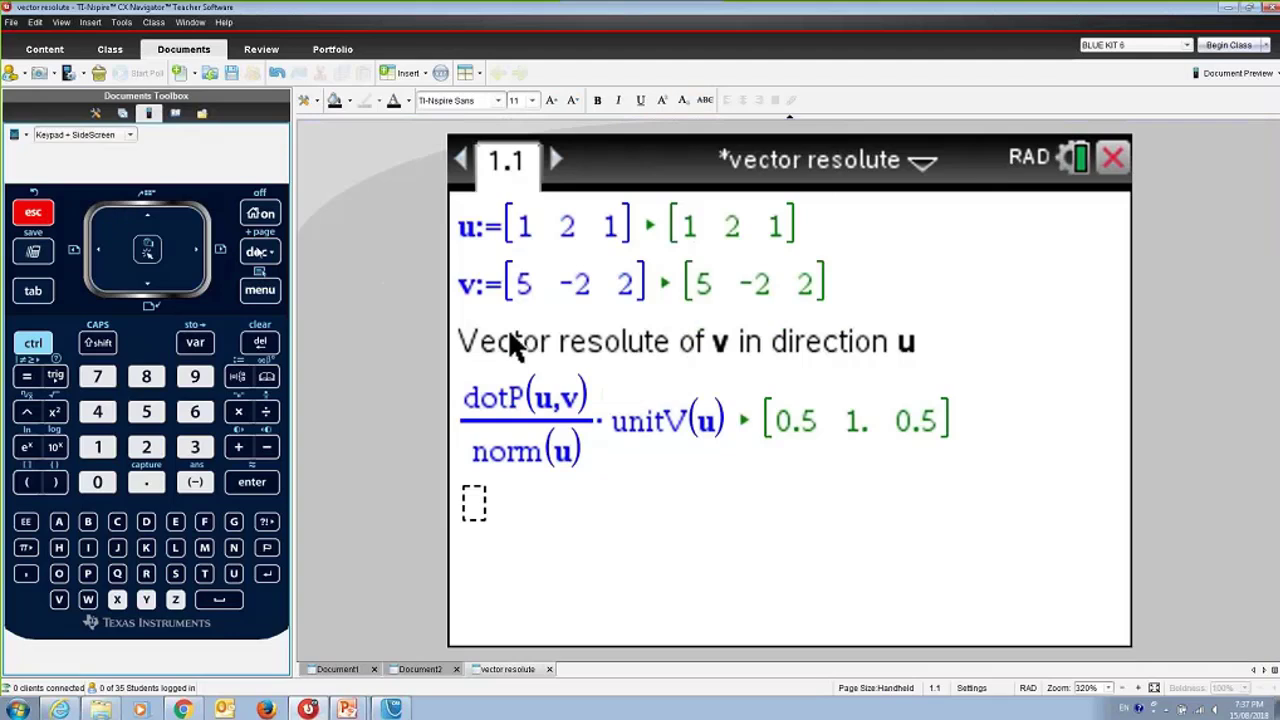
click(259, 252)
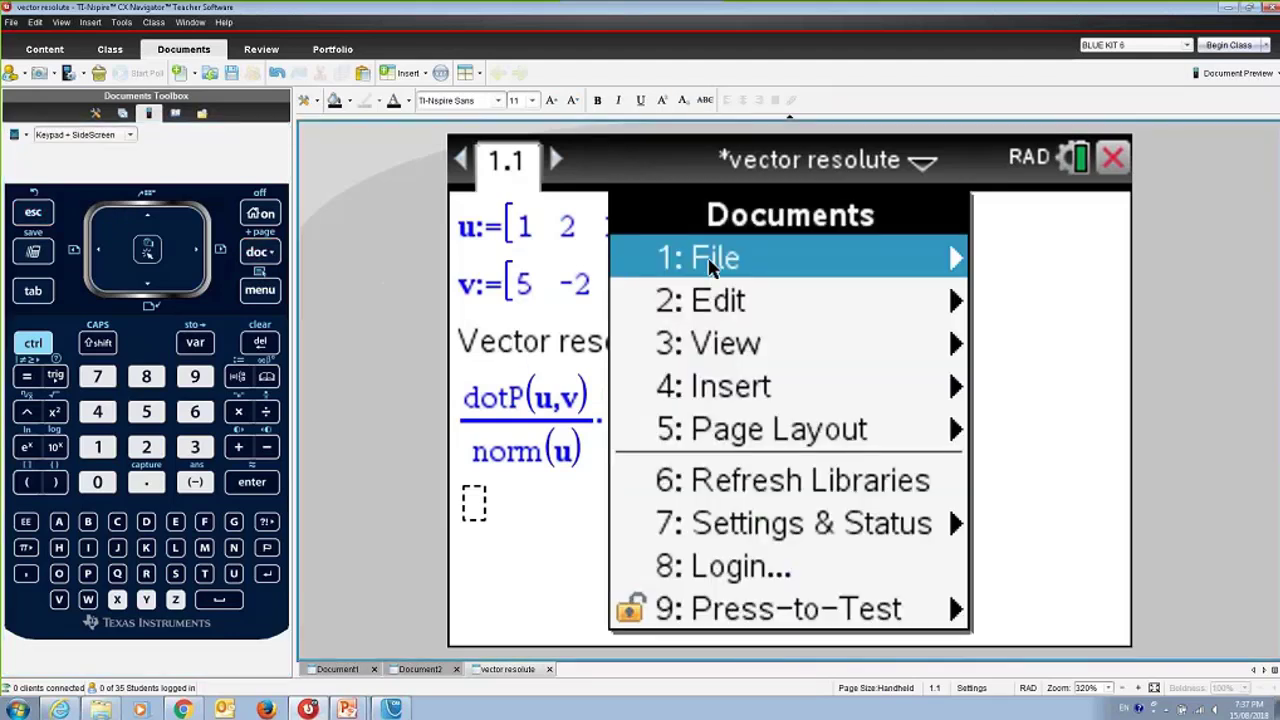
click(709, 260)
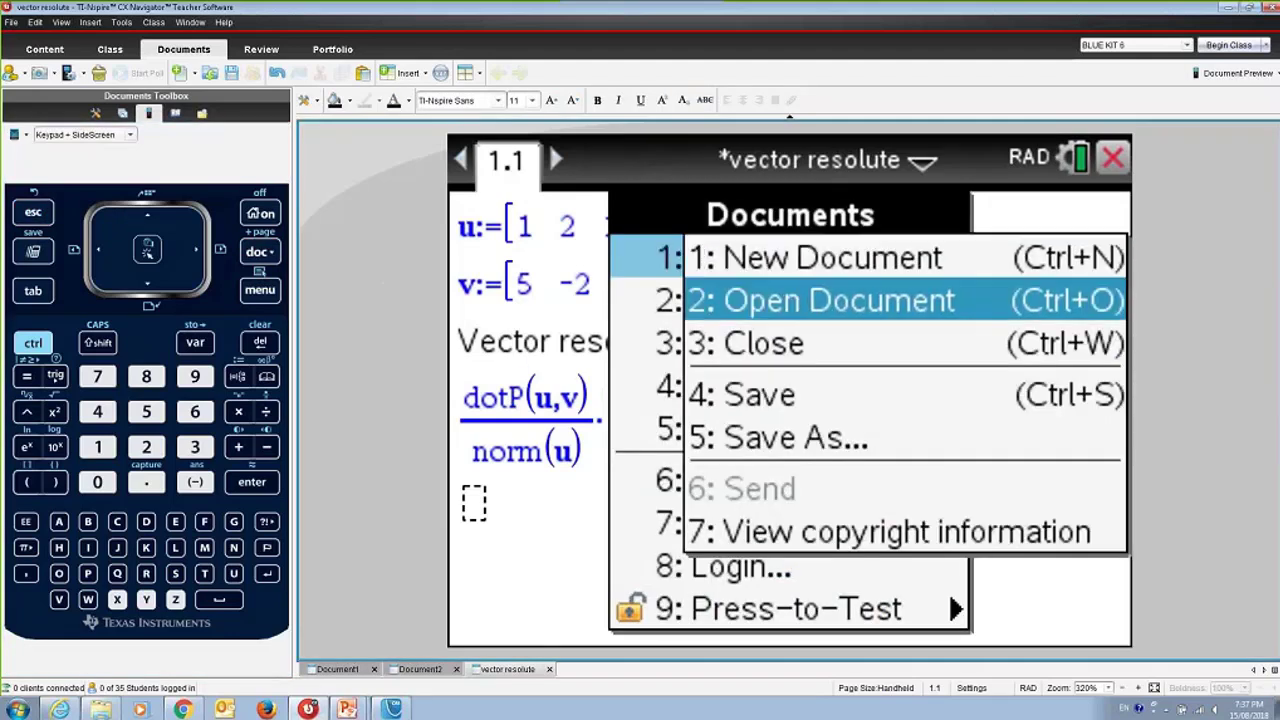
click(828, 440)
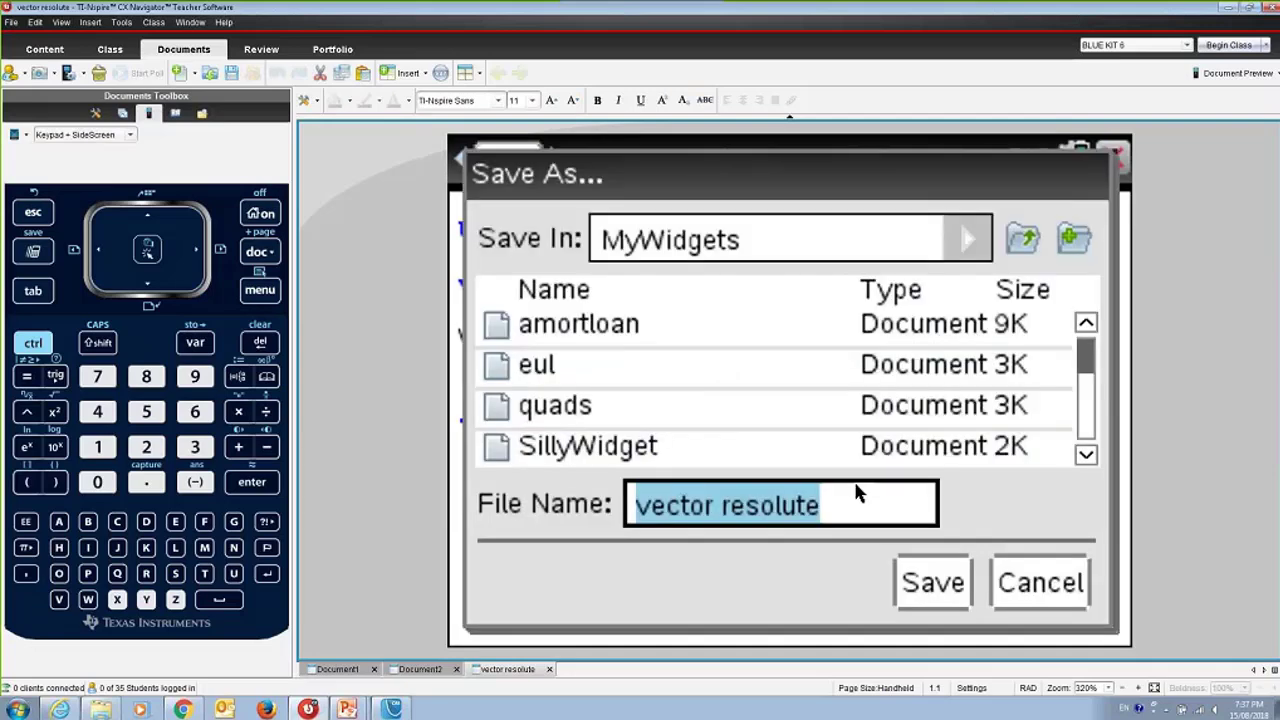
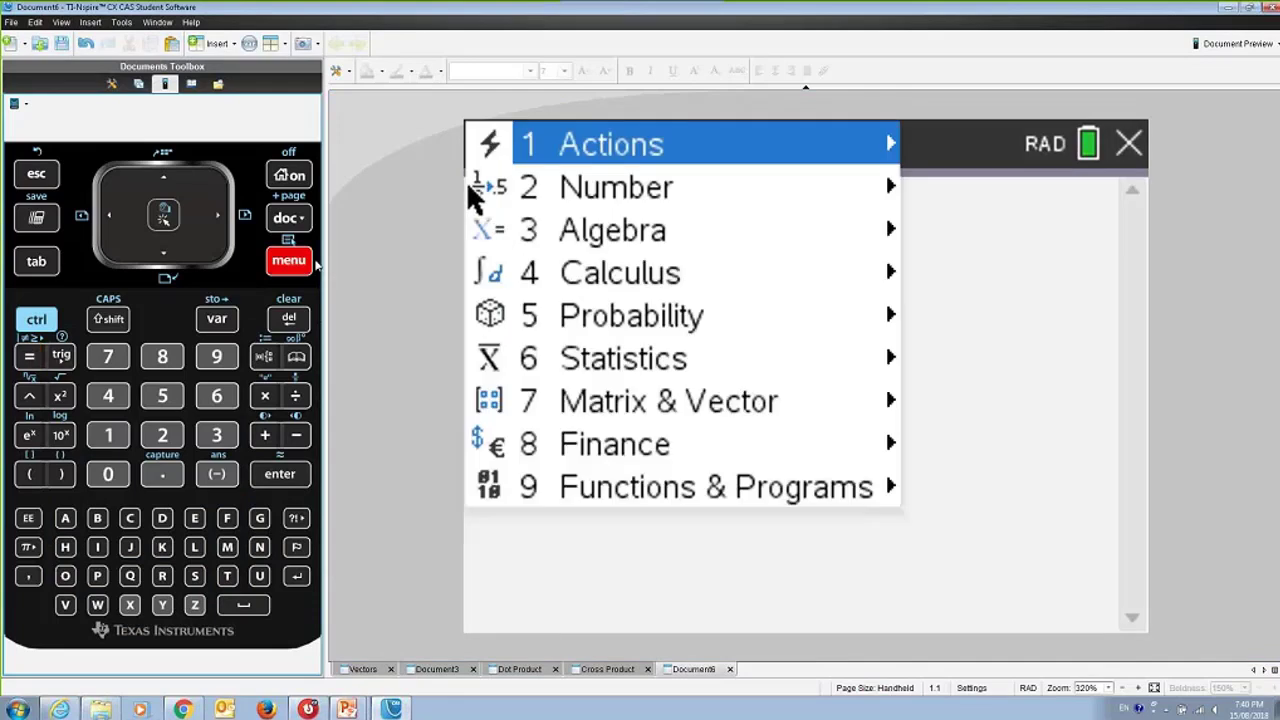
Step: Insert a matrix template with 1 row and 3 columns after "a:="
click(665, 400)
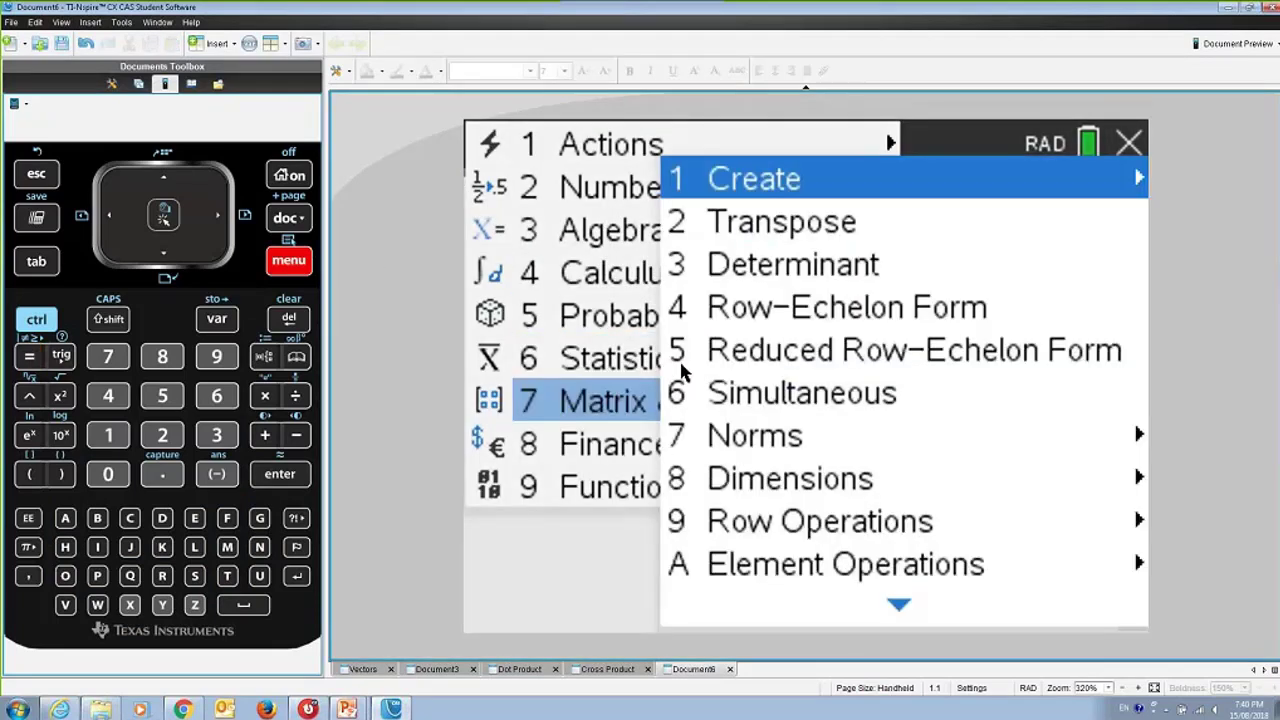
click(785, 185)
key(Return)
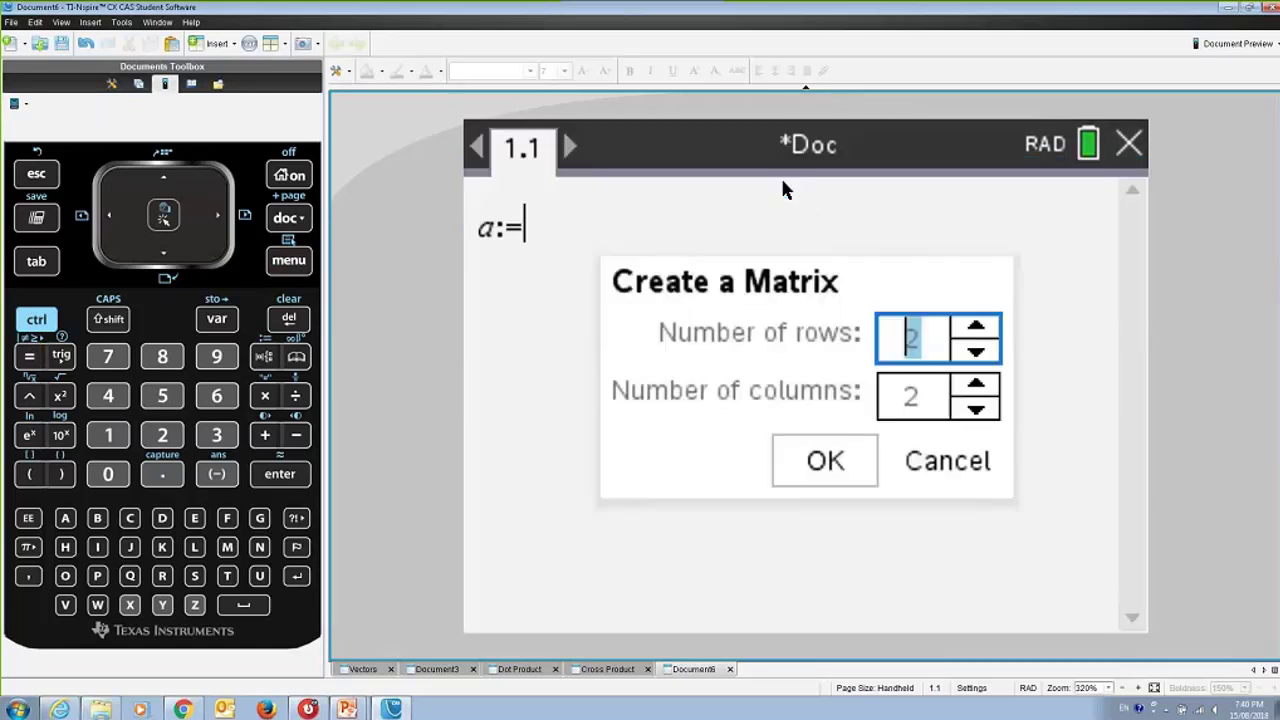
click(966, 327)
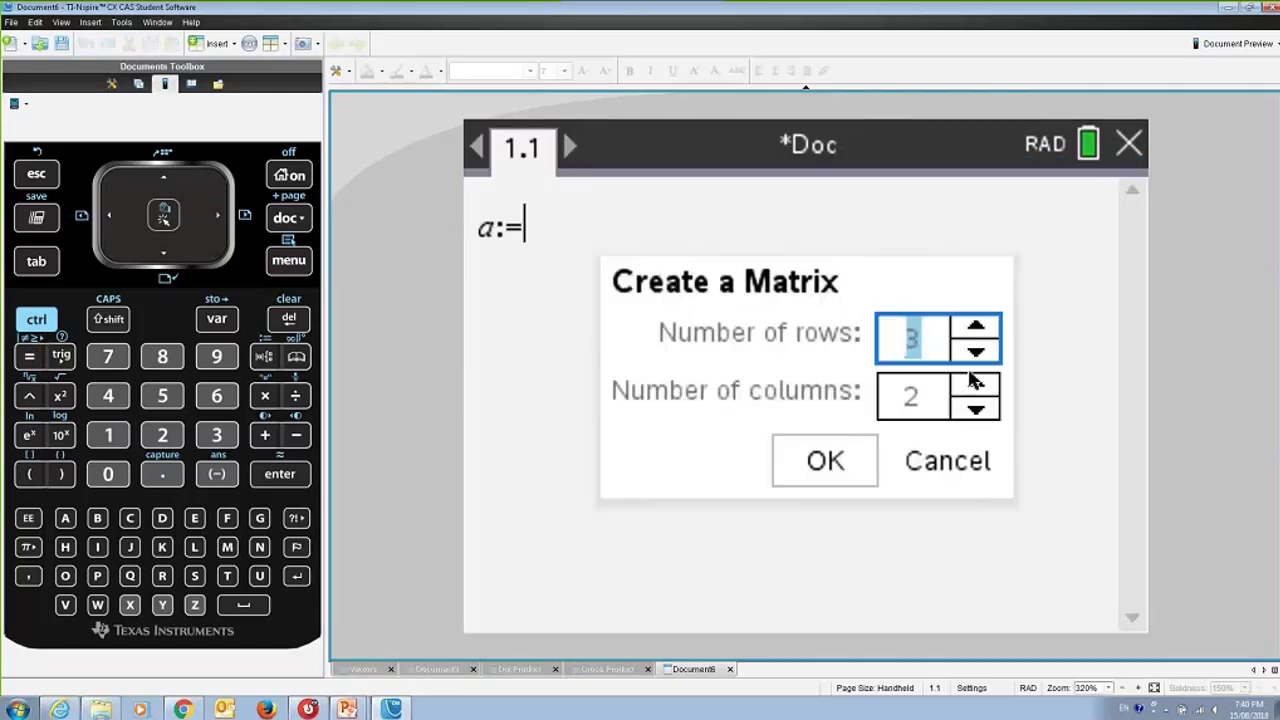
click(975, 353)
click(975, 353)
click(975, 388)
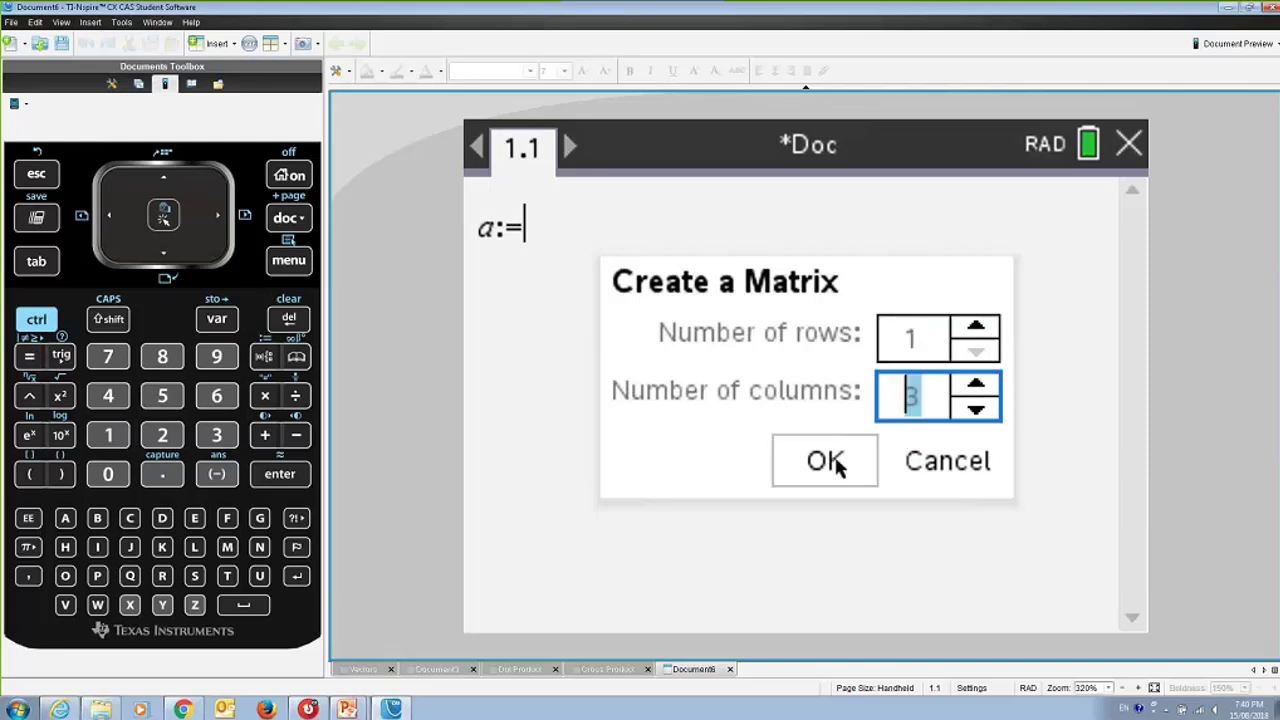
click(822, 461)
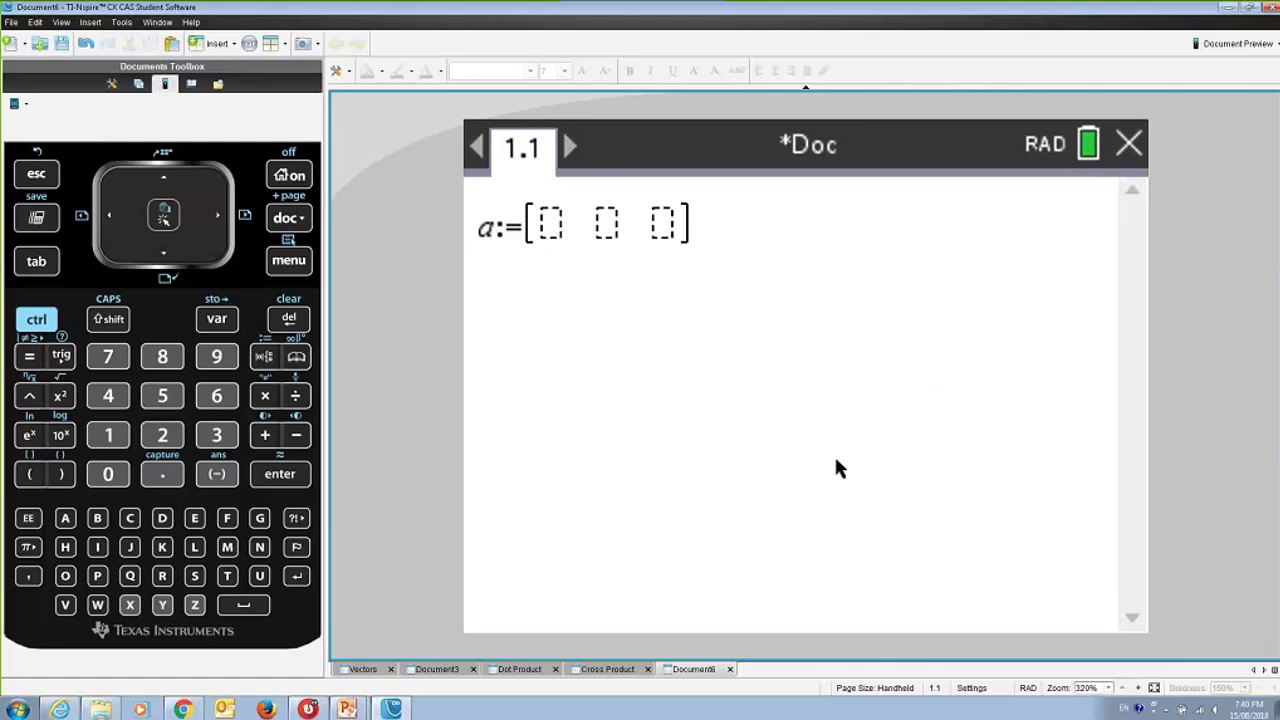
Step: Fill the template with 3, 2 and t and evaluate the line to define vector a
text(3)
key(Tab)
text(2)
key(Tab)
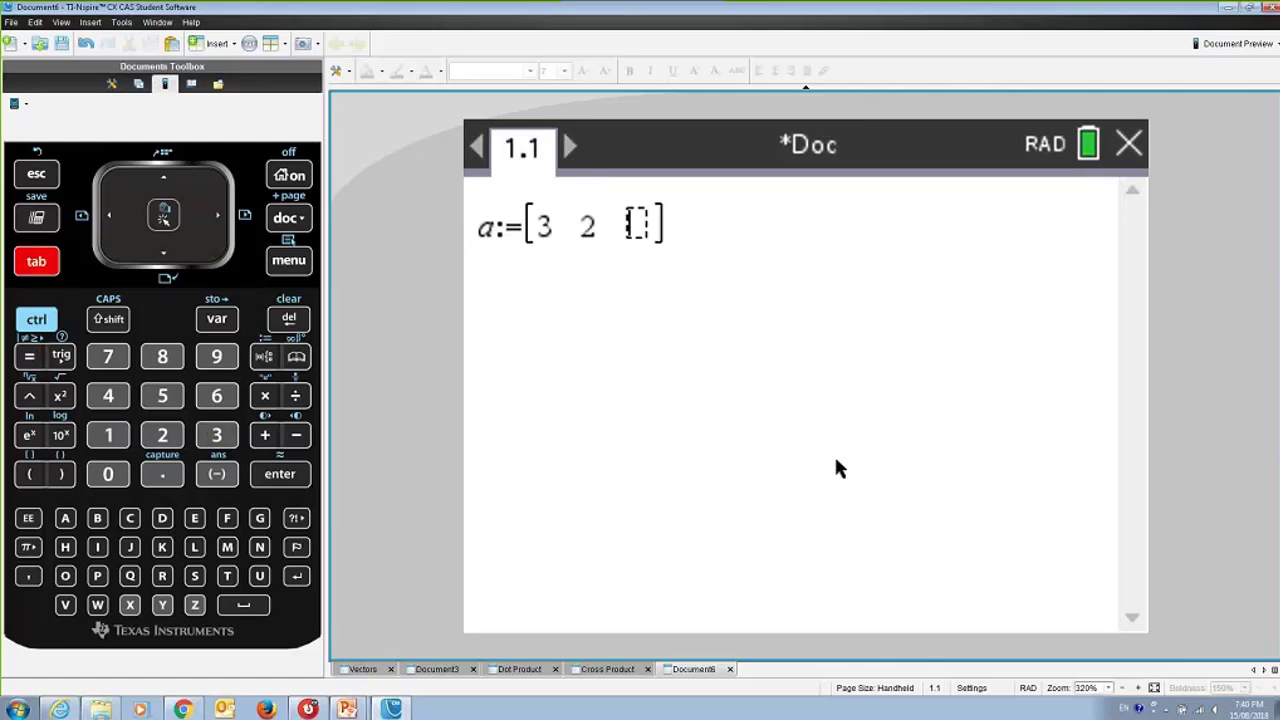
text(t)
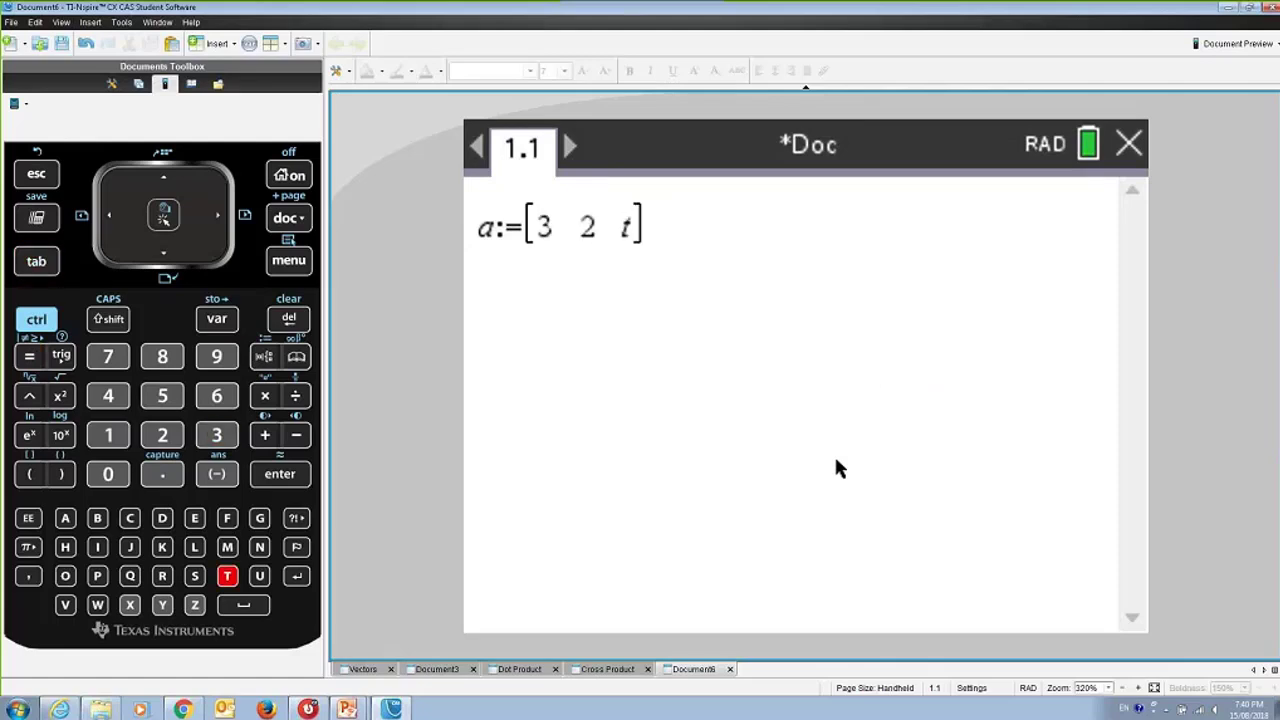
key(Return)
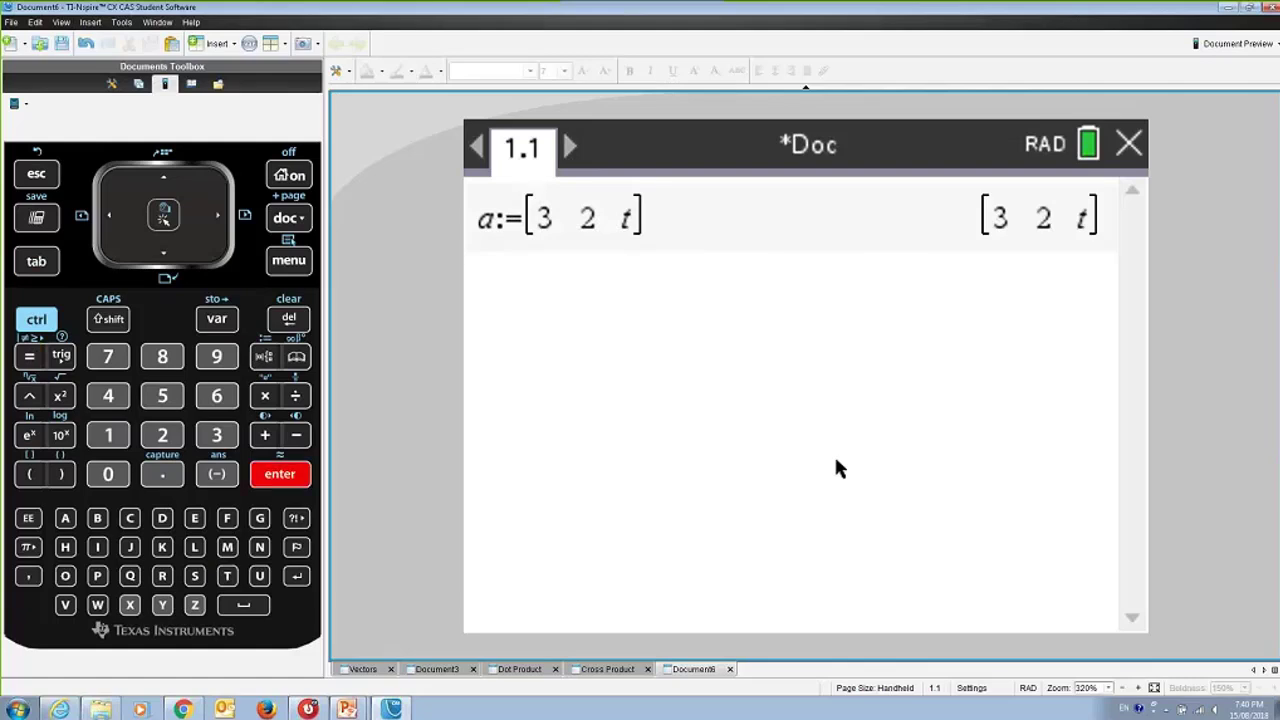
Step: Define vector b as [4, -1, t^2] on the next calculator line and evaluate it
text(b:=)
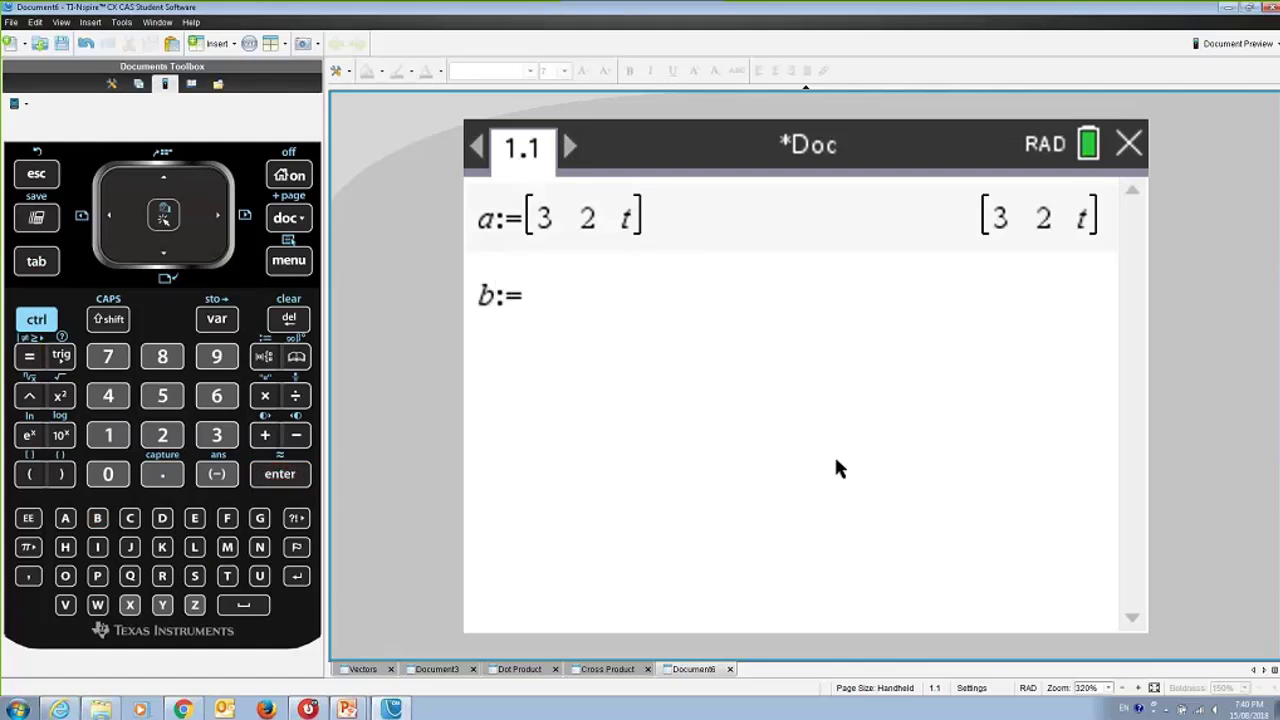
text([)
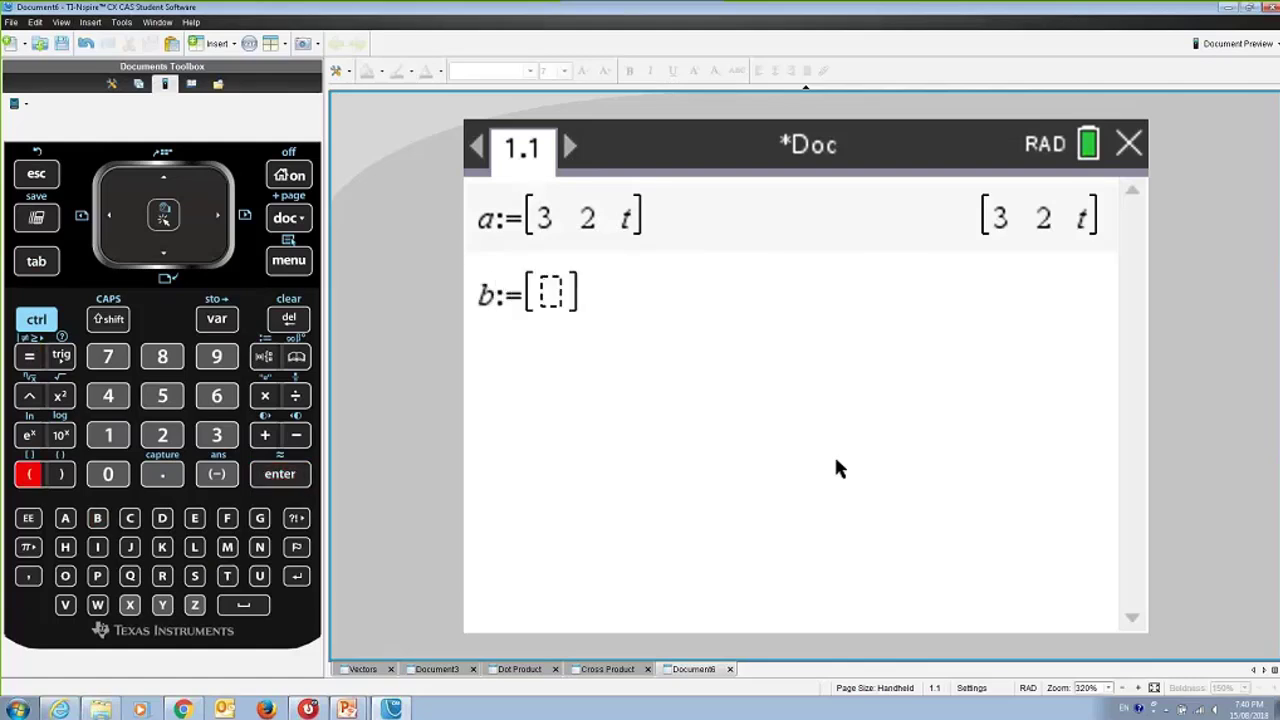
text(4,)
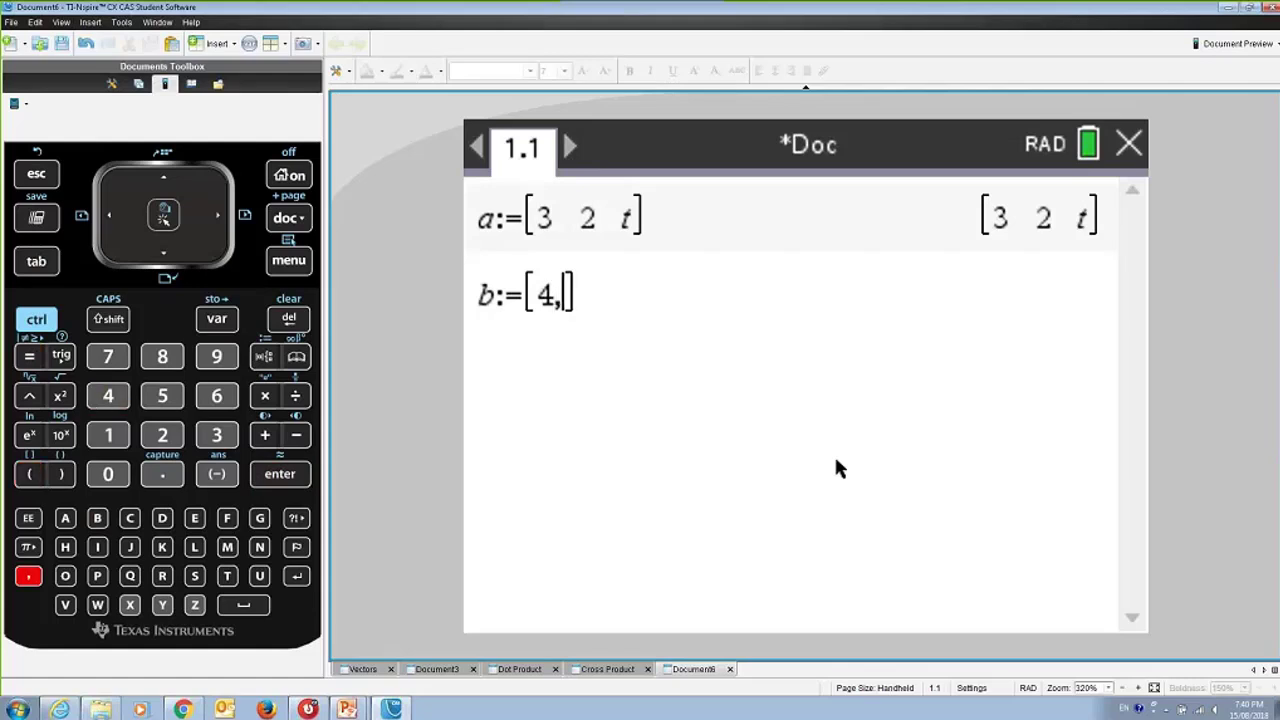
text(-1)
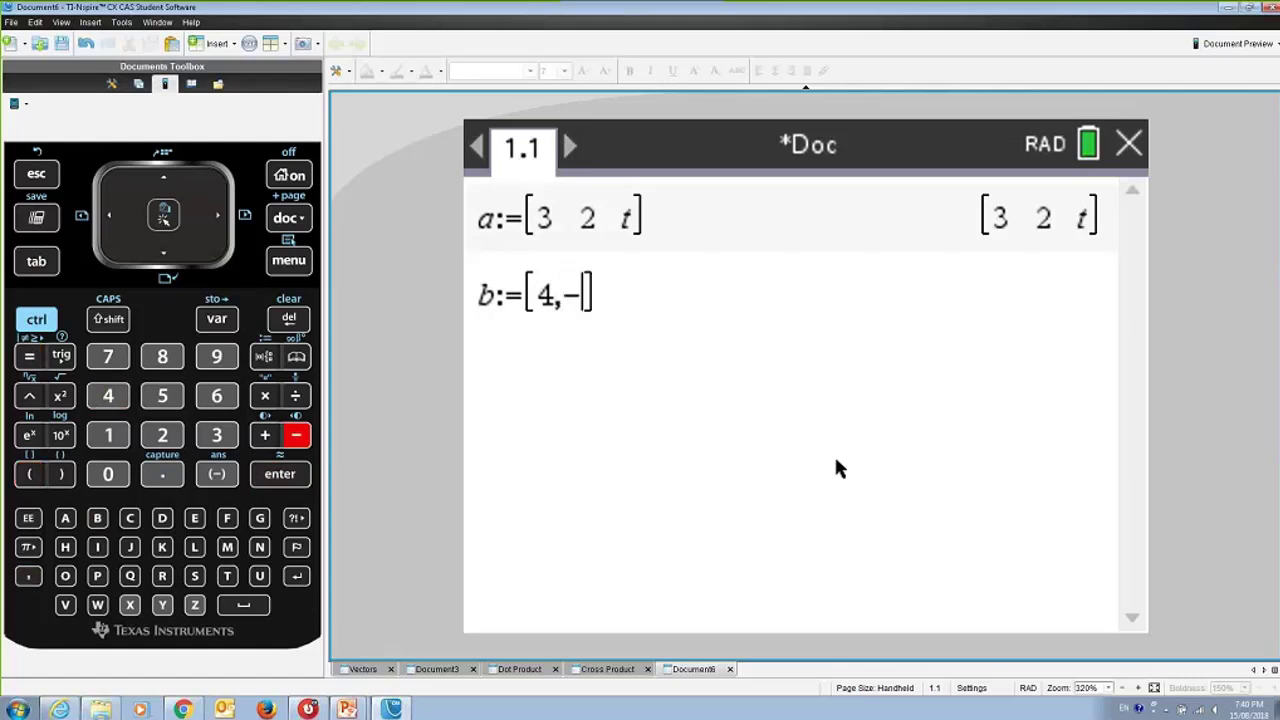
text(,t)
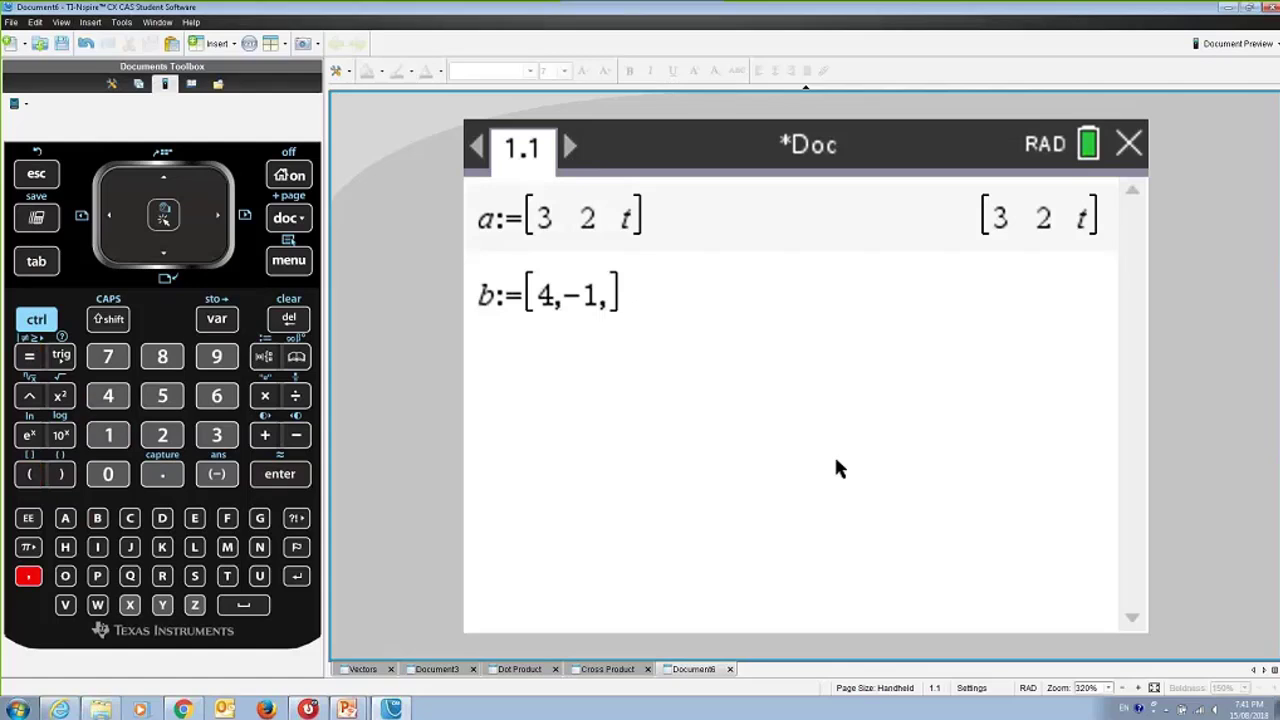
text(^2)
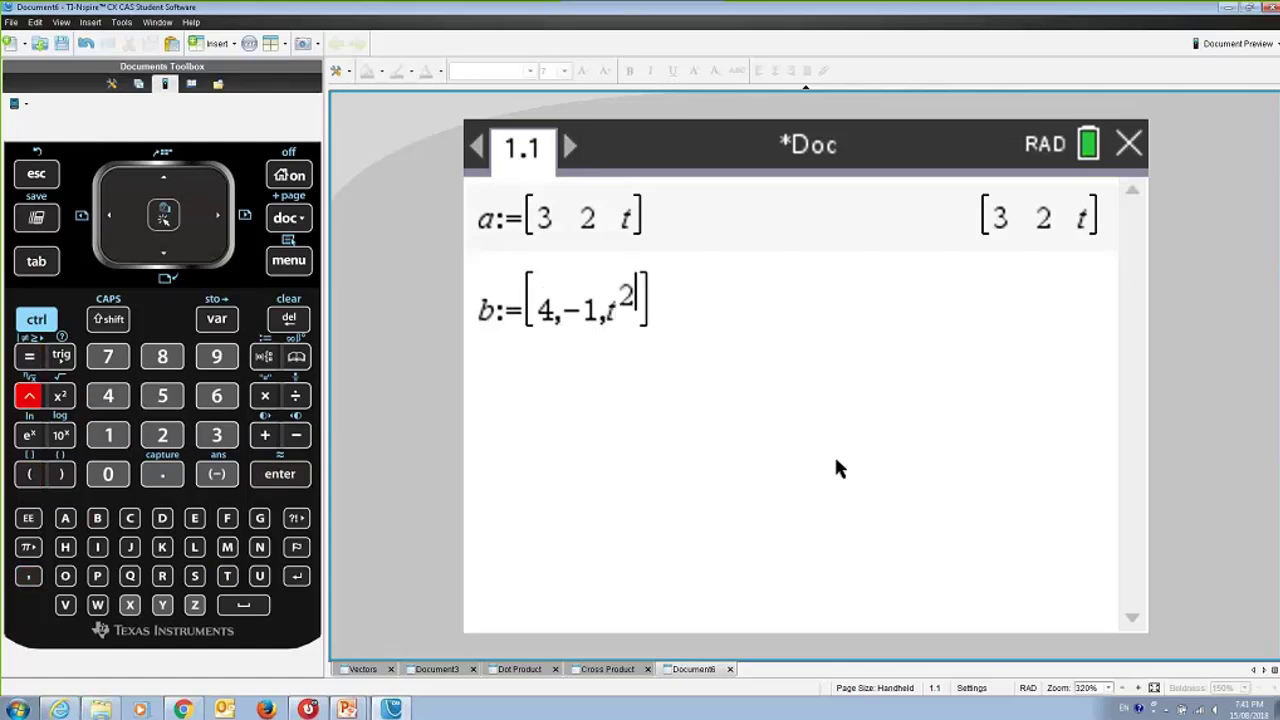
key(Return)
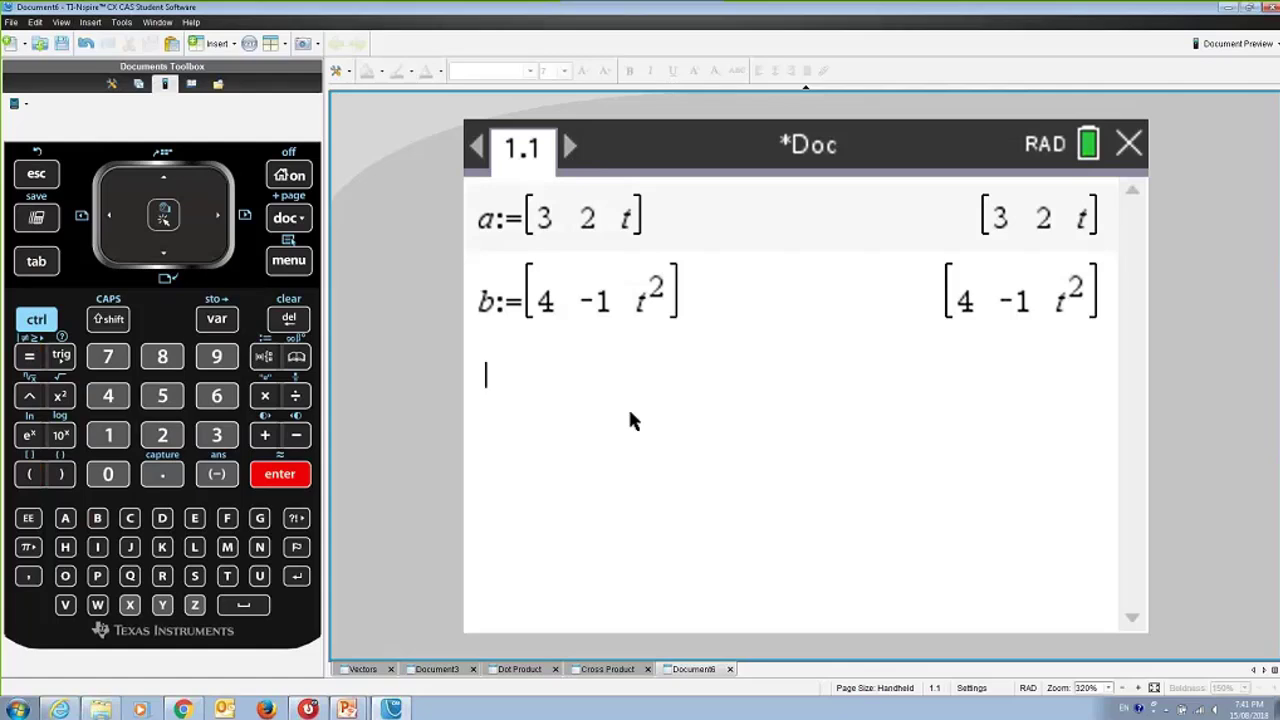
Step: Evaluate dotP(a,unitV(b)), the scalar resolute of a in the direction of b
text(d)
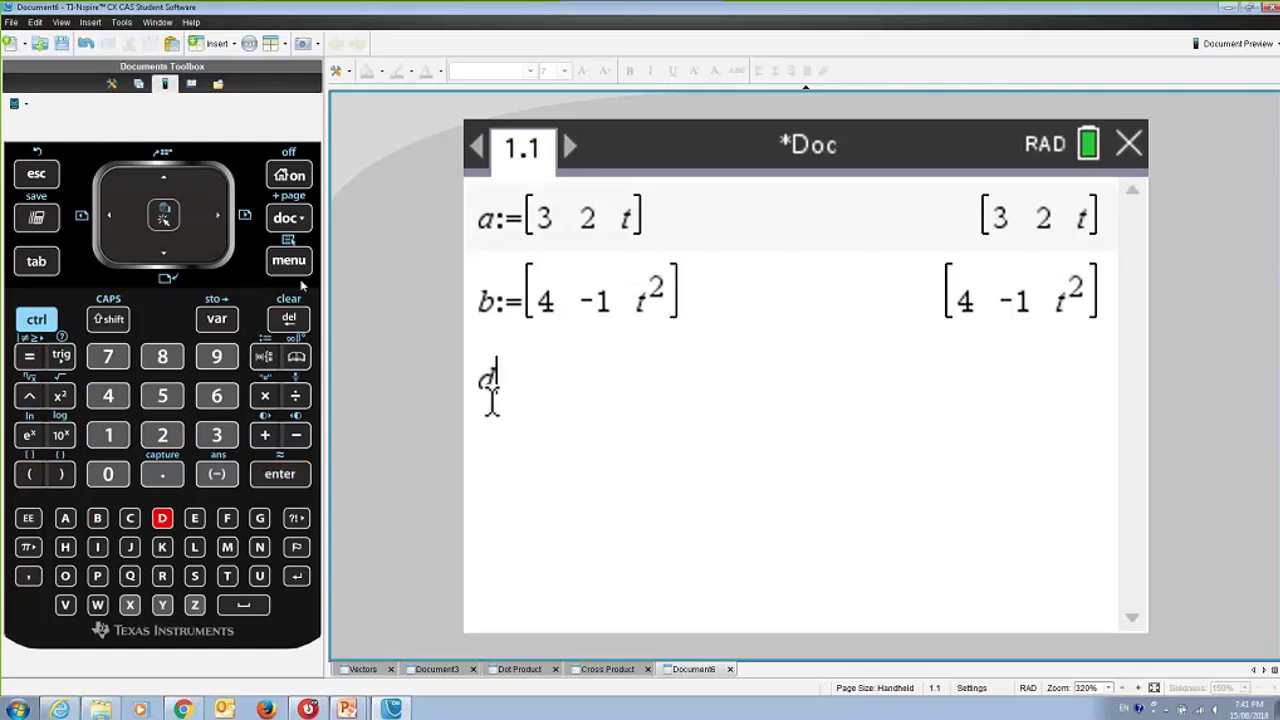
text(otp)
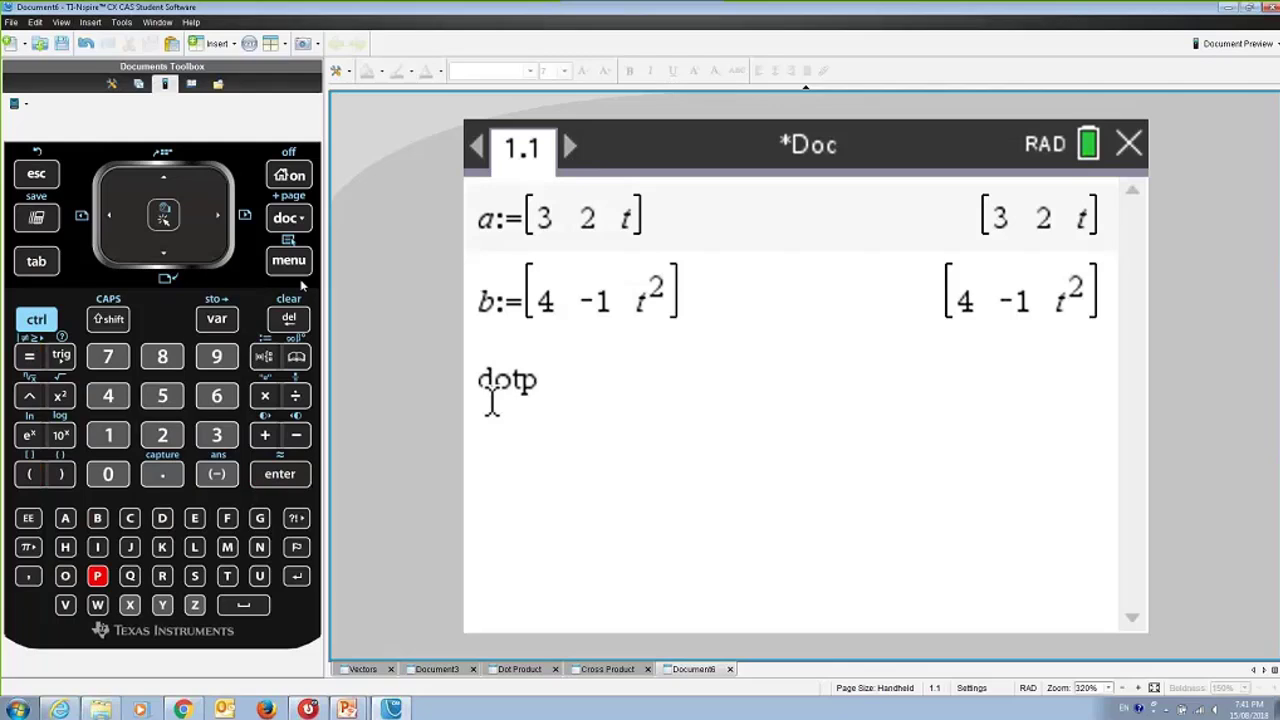
text((a)
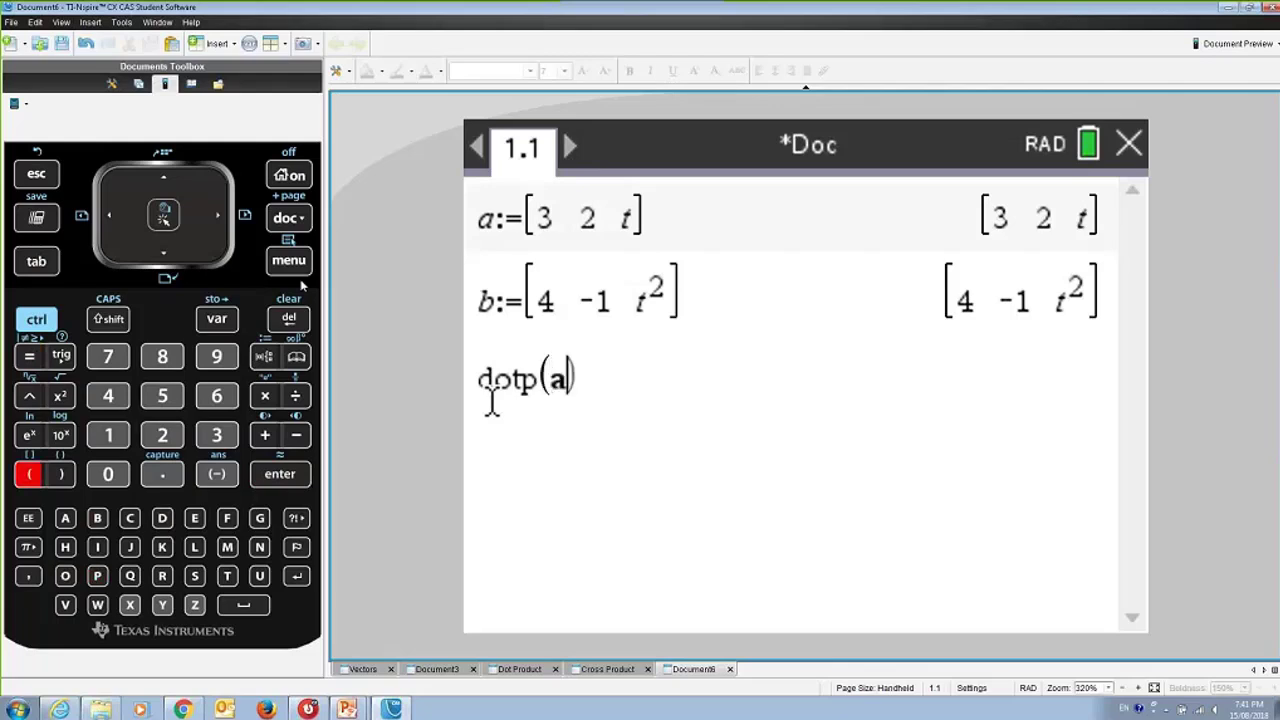
text(,un)
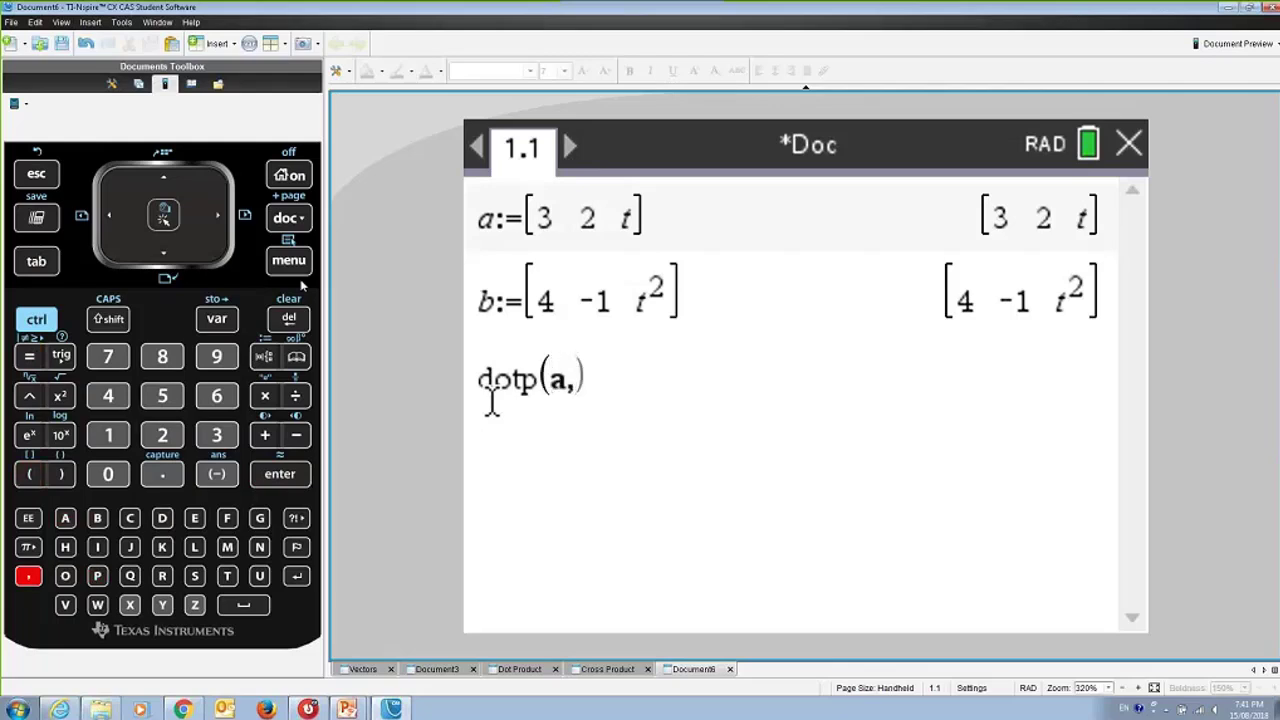
text(itv)
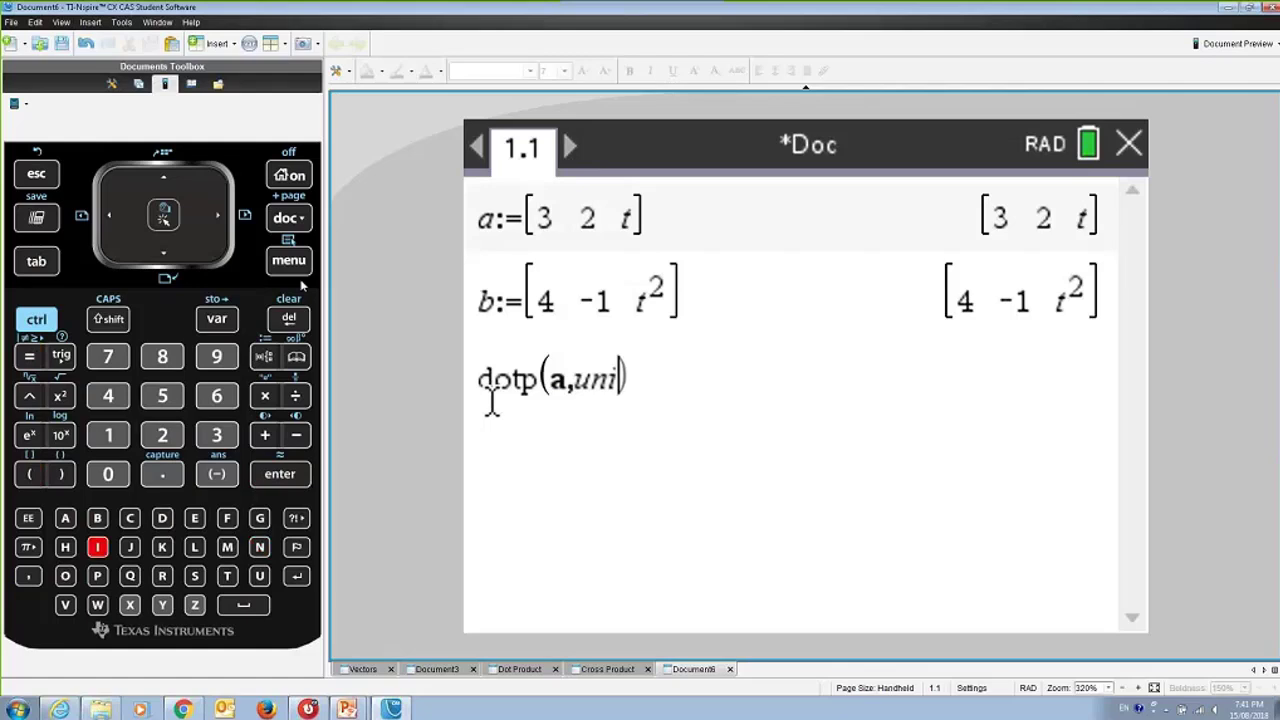
text(()
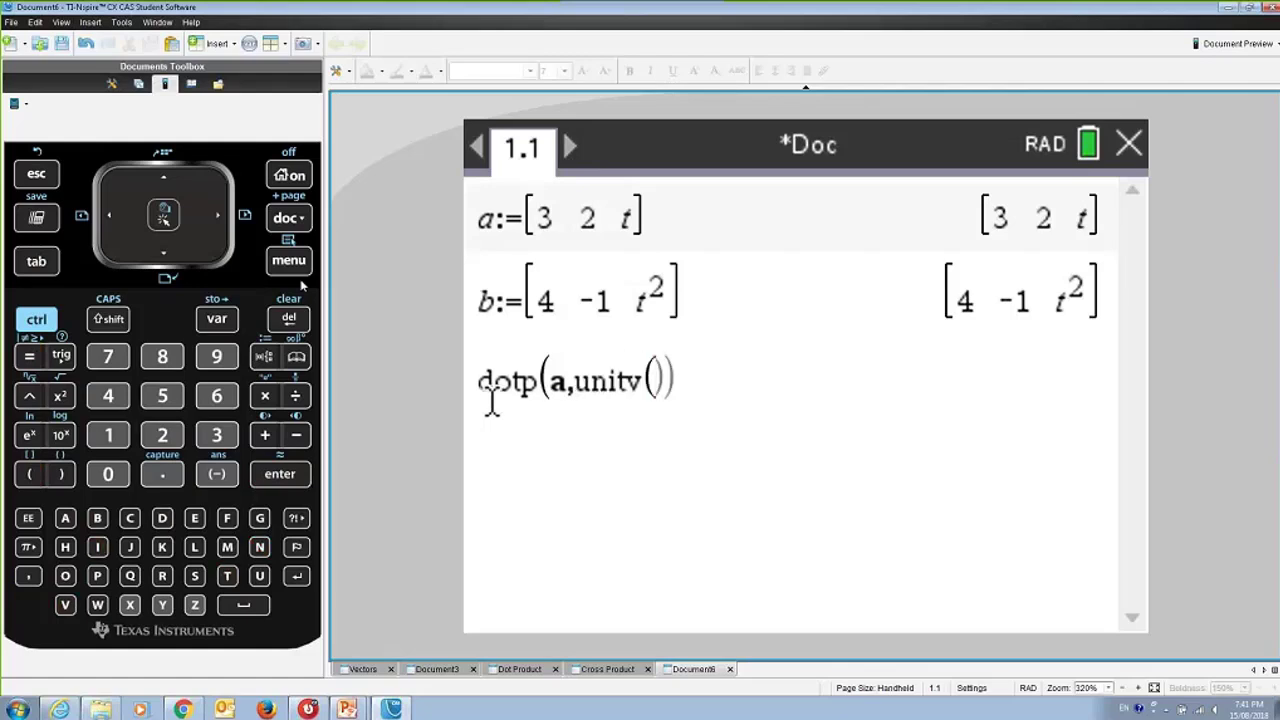
text(b)
key(Return)
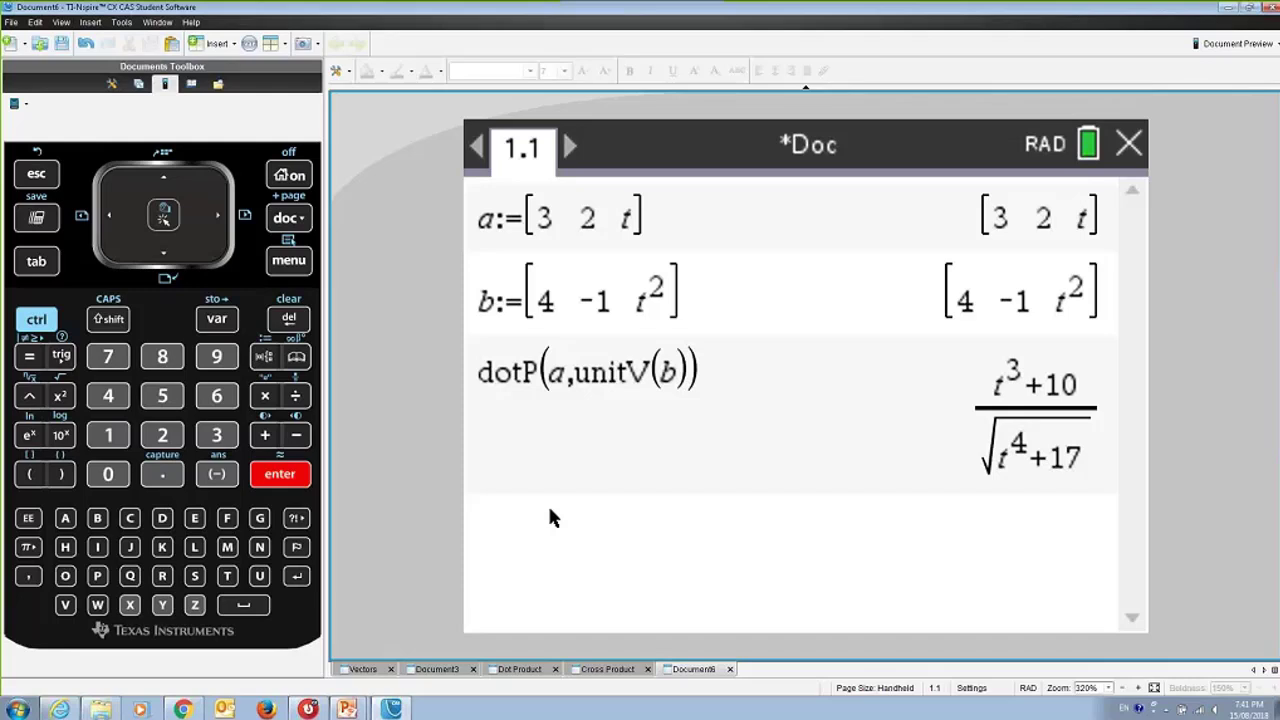
Step: Start a solve( command on the next line and insert the previous dot product result as its expression
text(so)
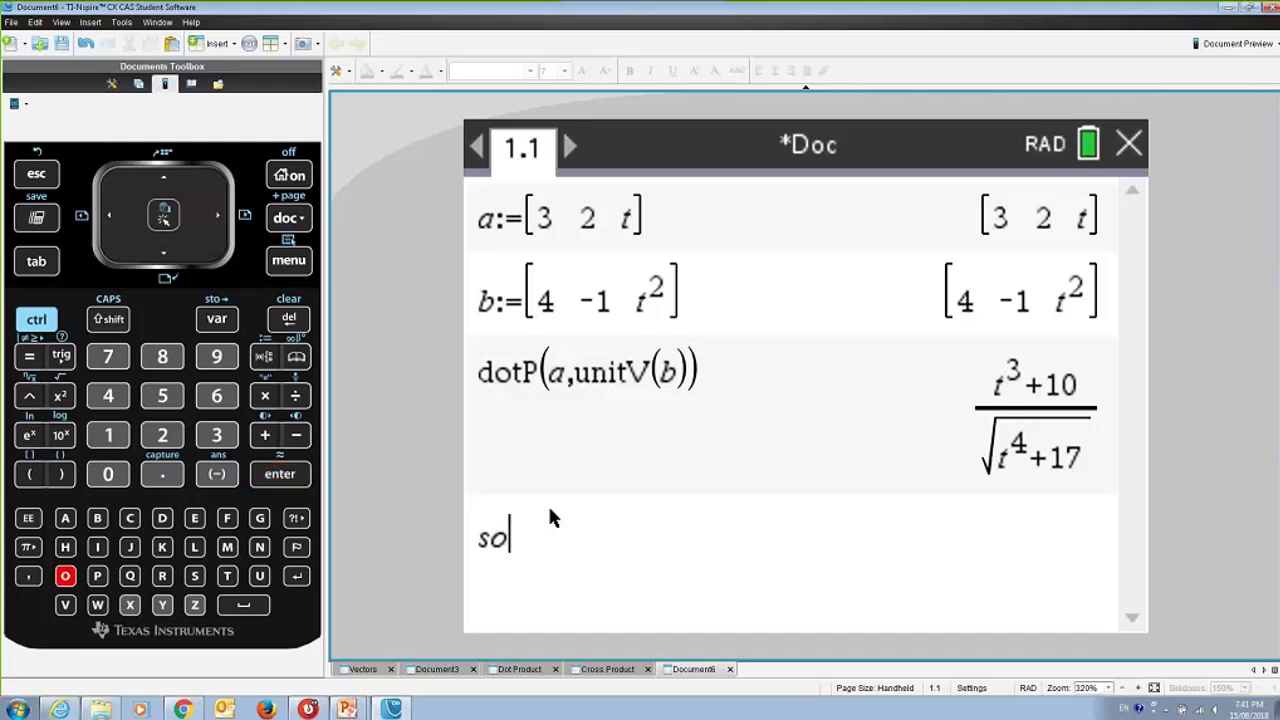
text(lve()
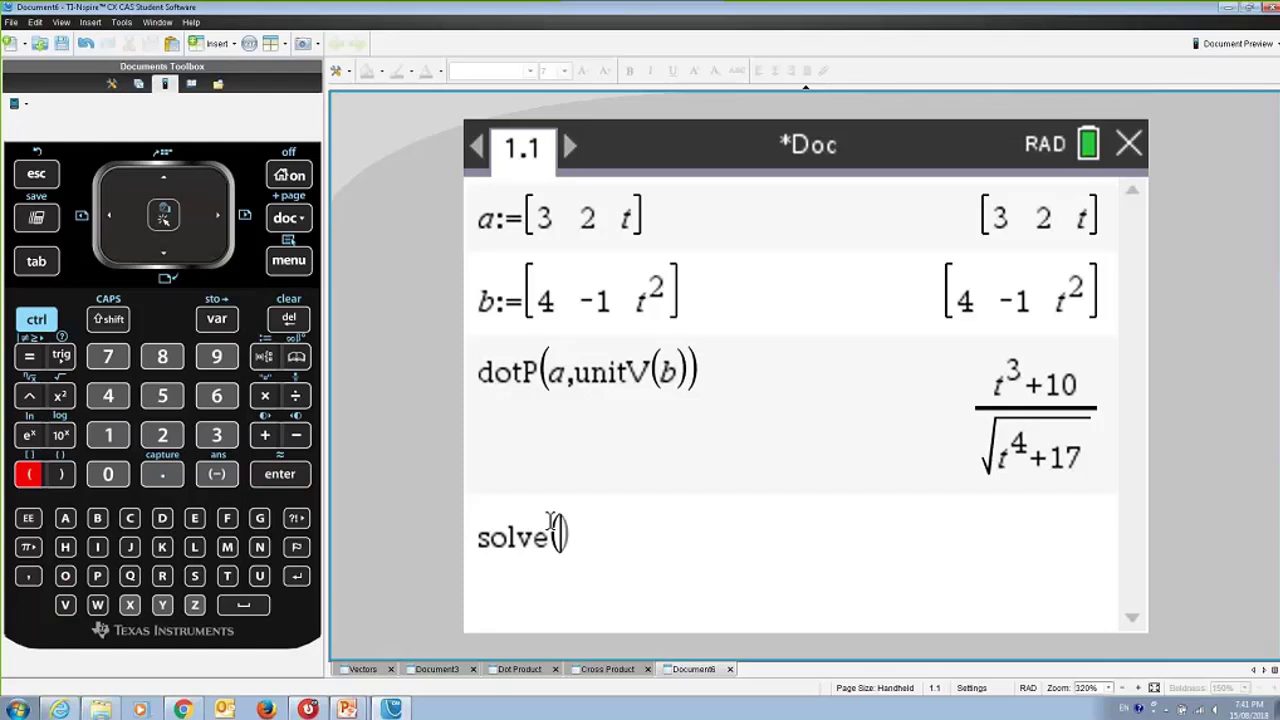
key(Up)
key(Return)
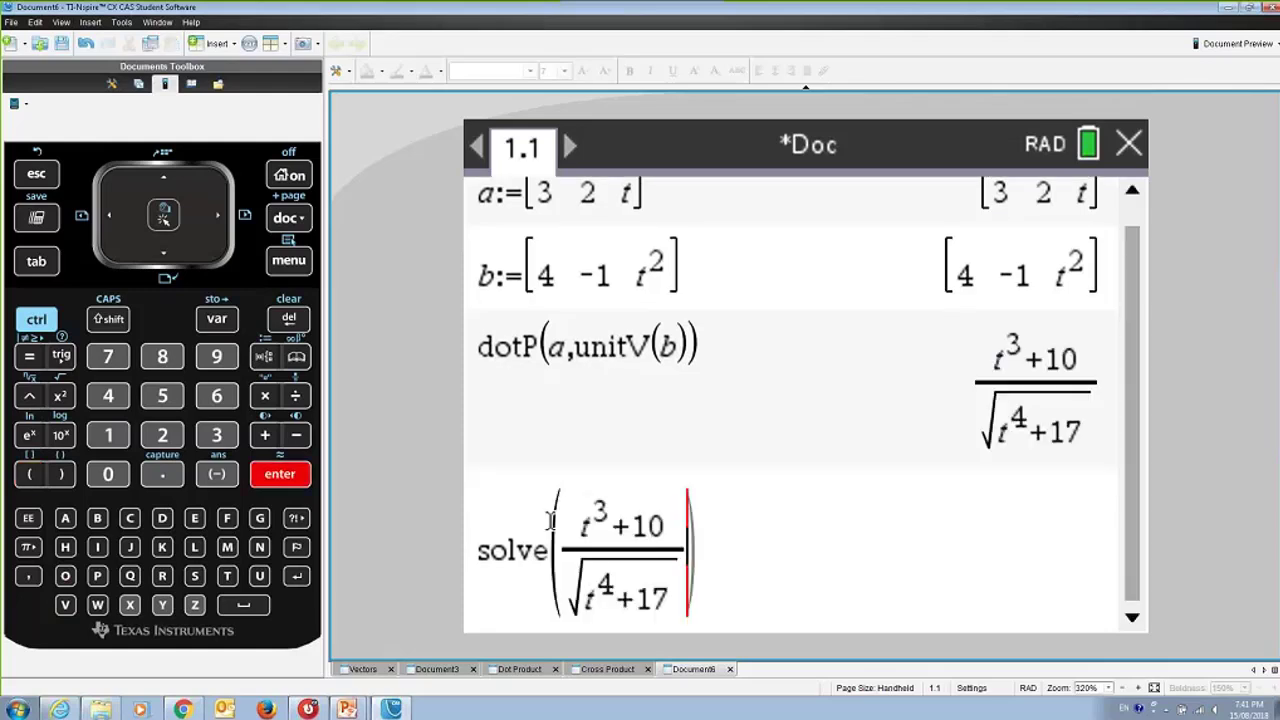
Step: Set the expression inside the solve command equal to the fraction 74 over the square root of 273
text(=)
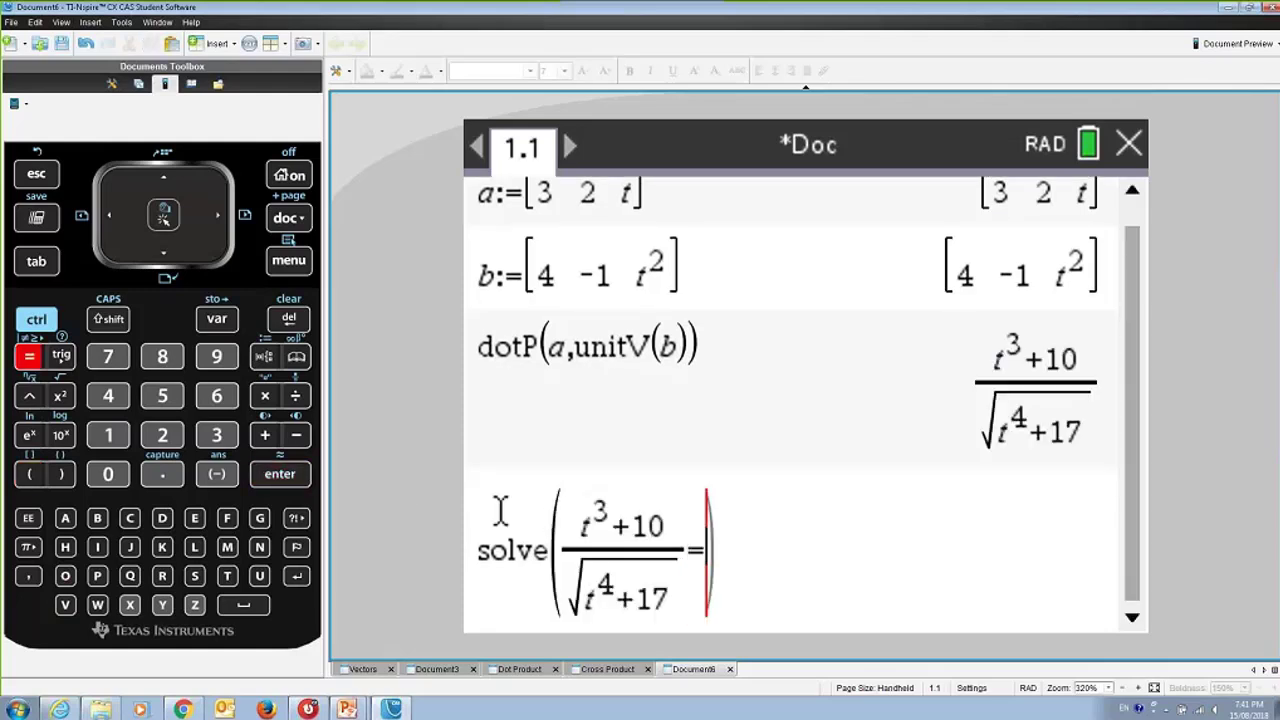
key(ctrl)
click(296, 396)
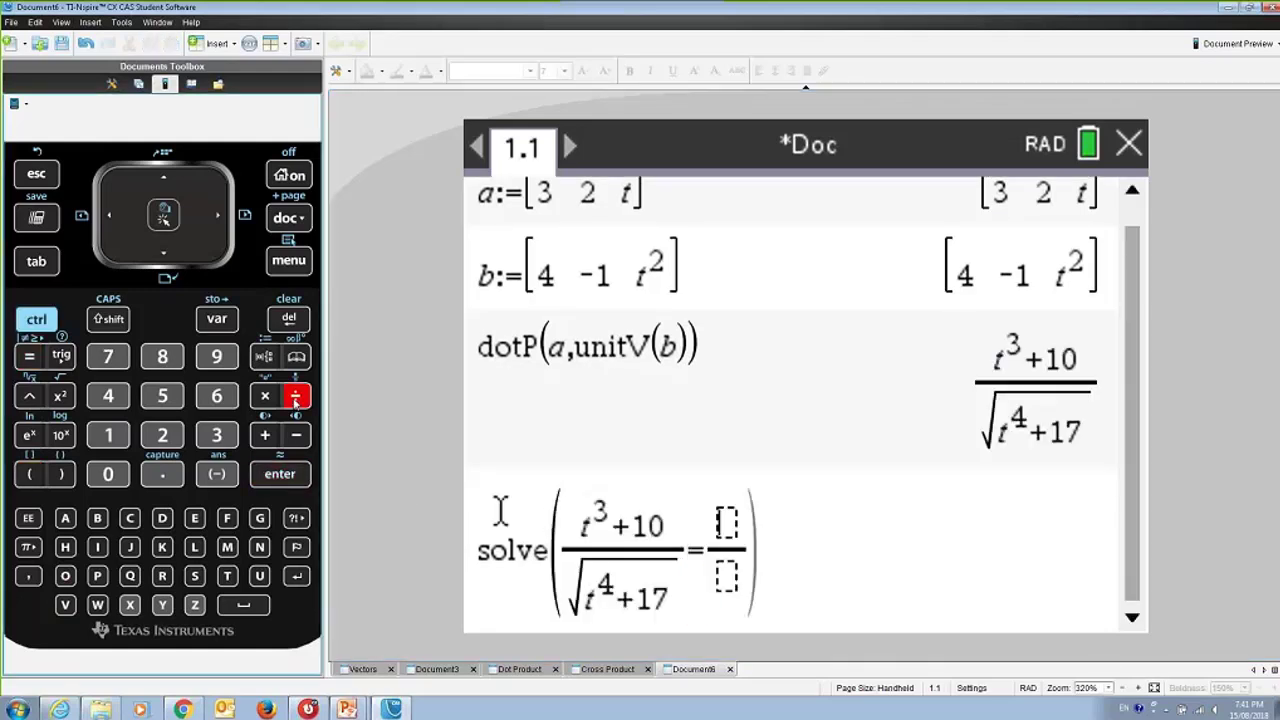
text(74)
key(Tab)
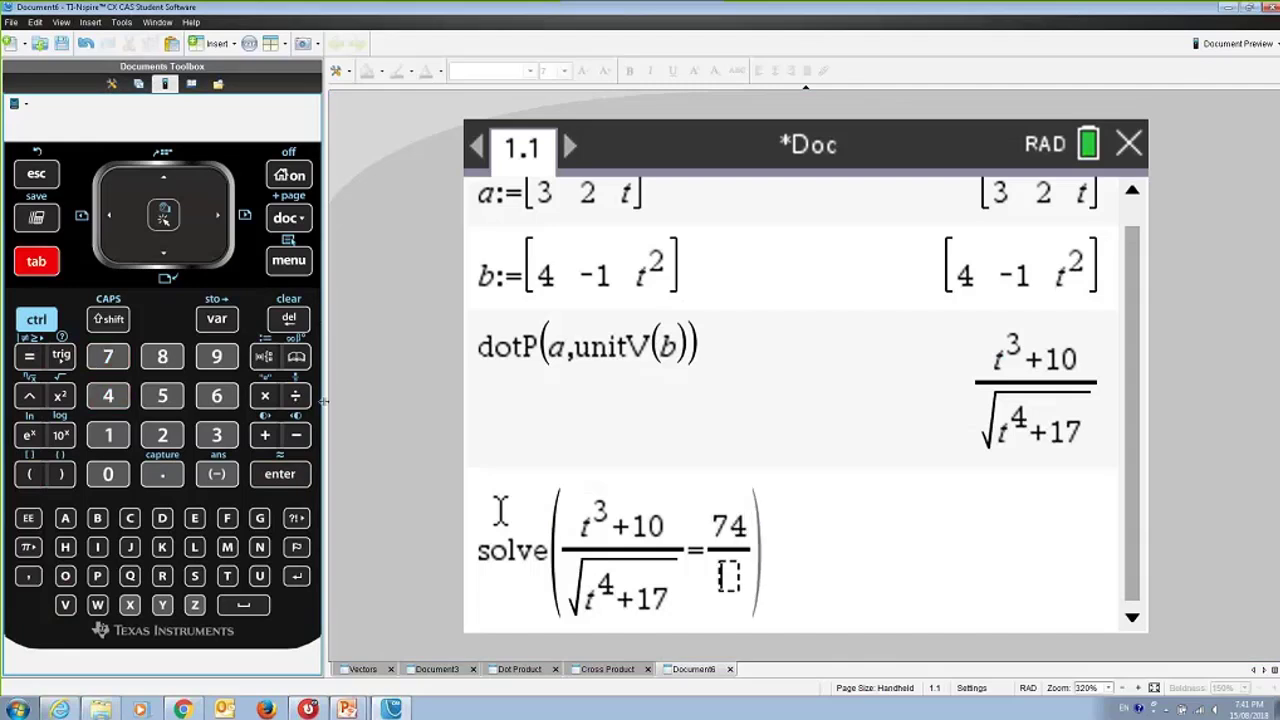
key(ctrl)
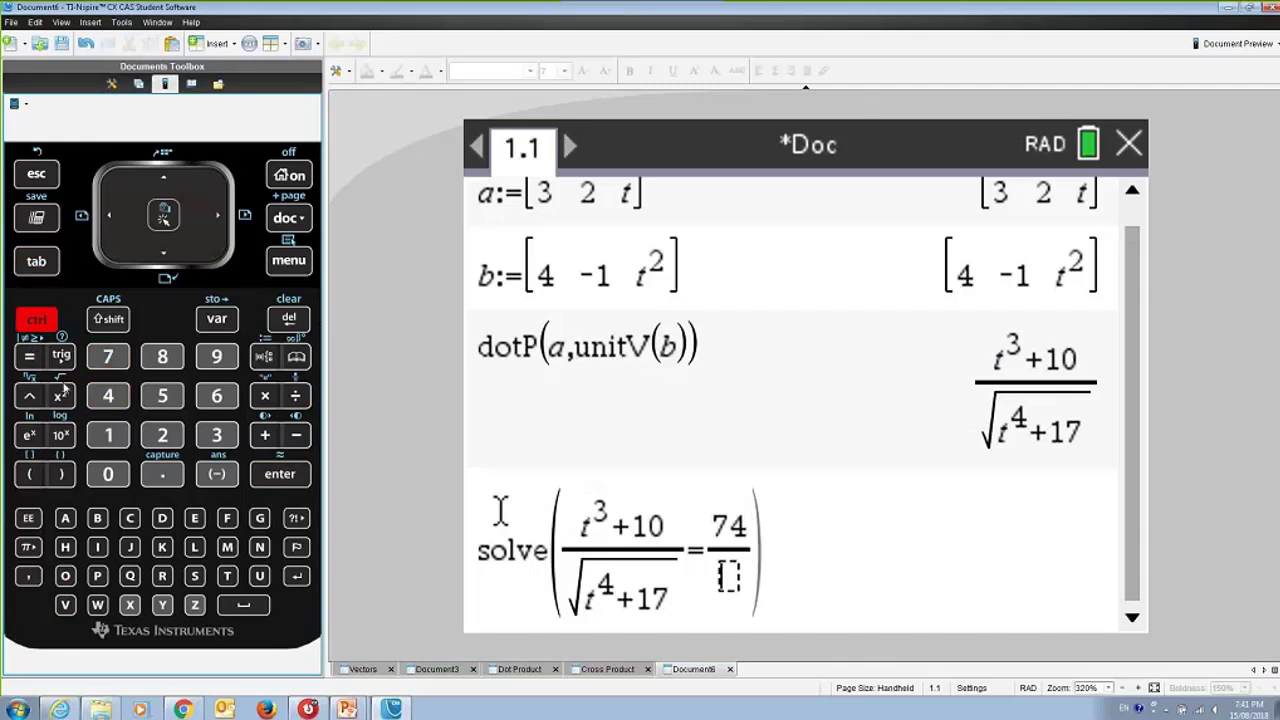
click(60, 396)
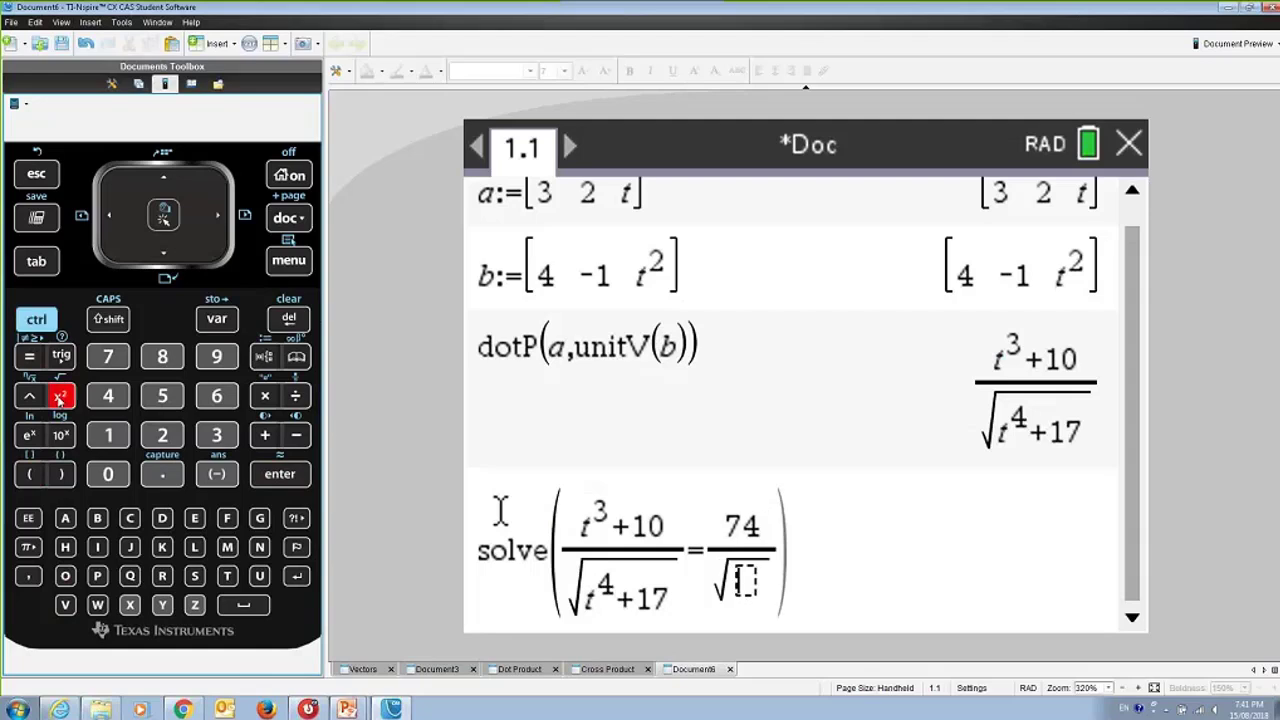
text(273)
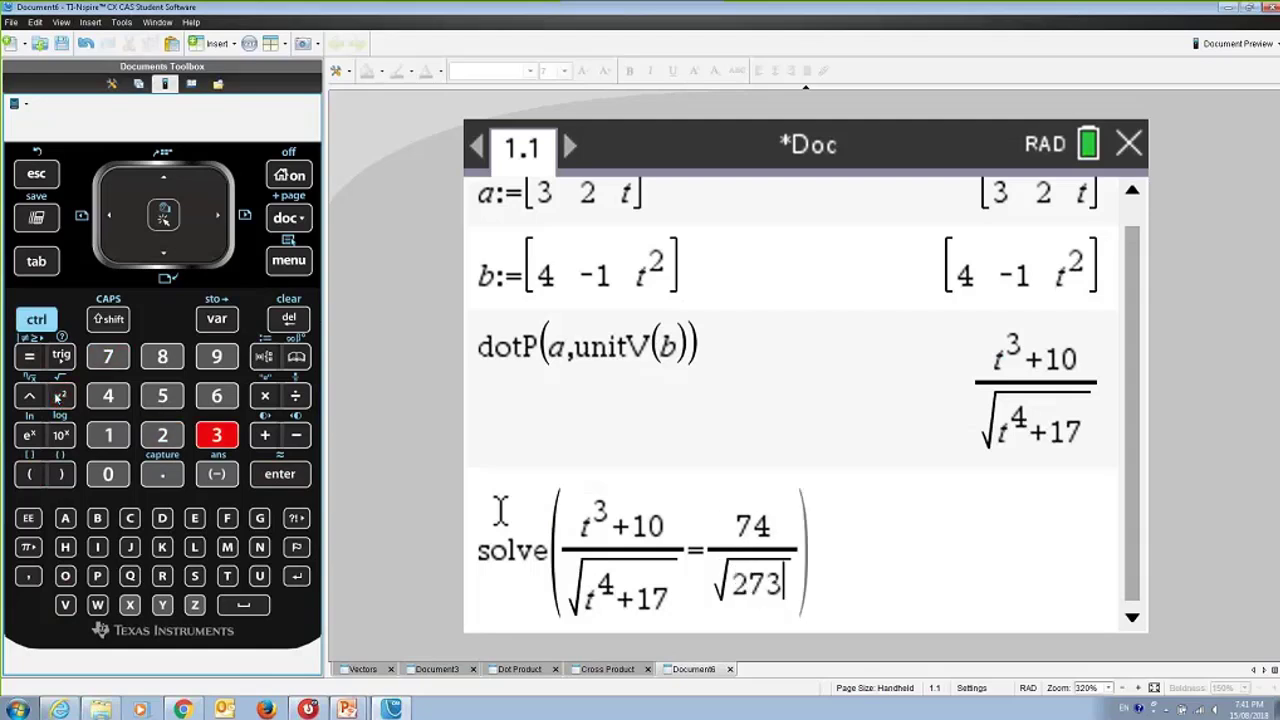
Step: Complete the solve command with t as the variable and evaluate it
key(Right)
key(Right)
text(,)
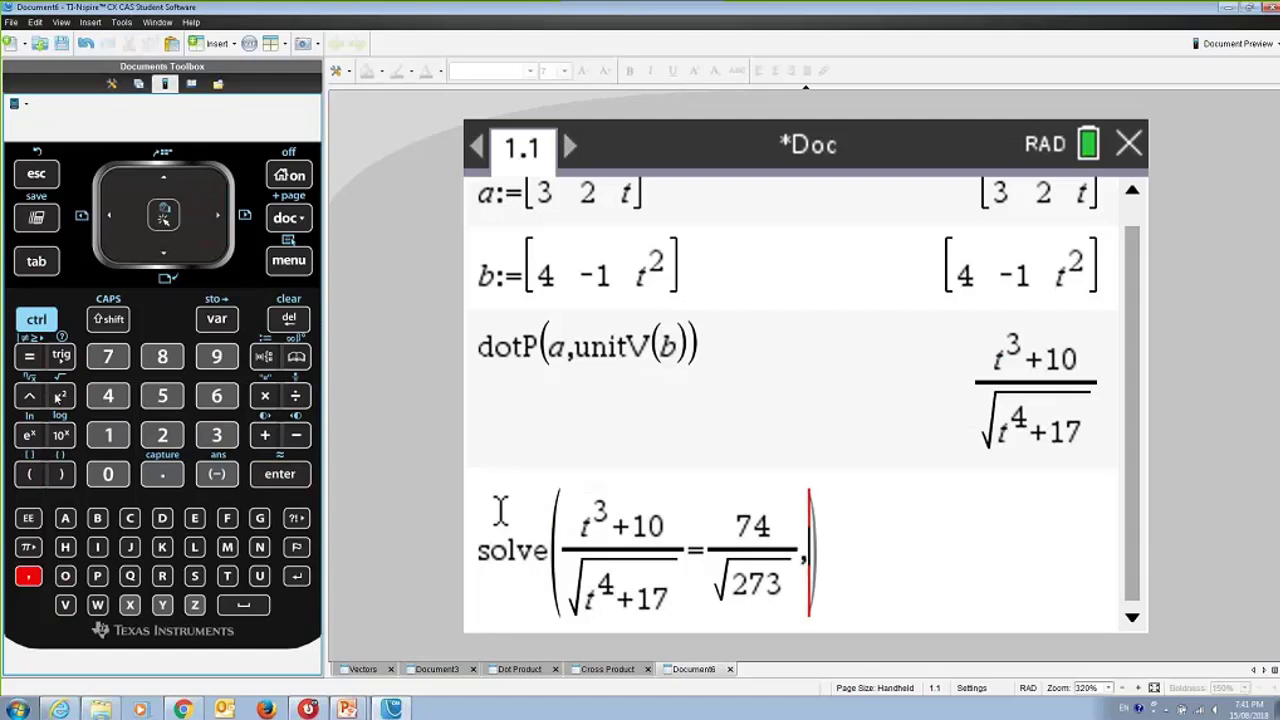
text(t)
key(Return)
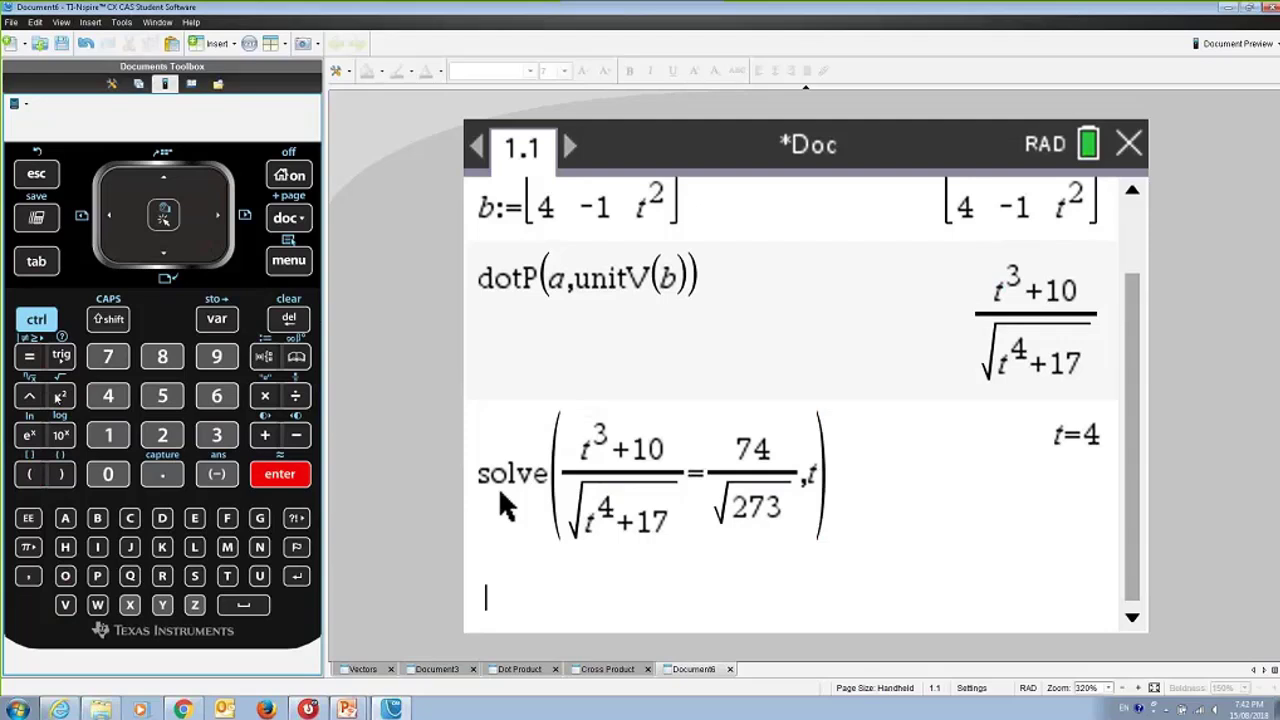
key(Up)
key(Up)
key(Up)
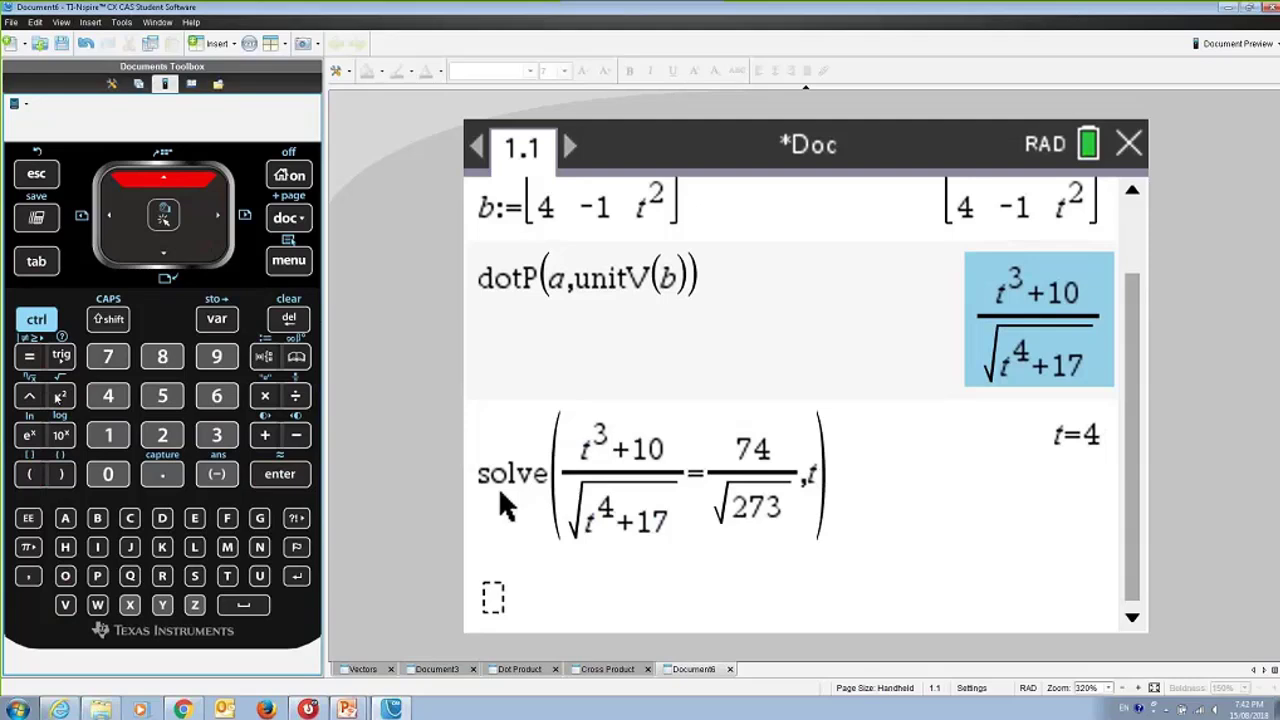
key(Up)
key(Up)
key(Up)
key(Up)
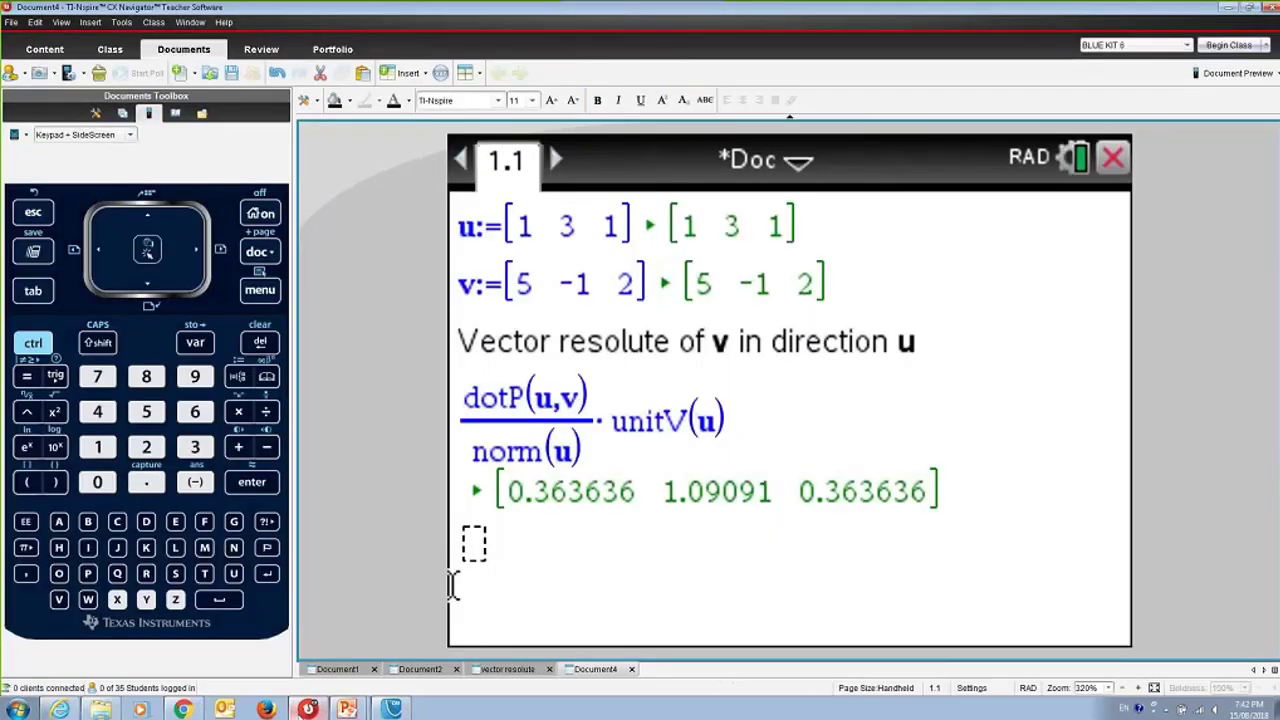
Step: Switch to the TI-Nspire CX Navigator Teacher Software and create a new document with a Calculator page
click(340, 669)
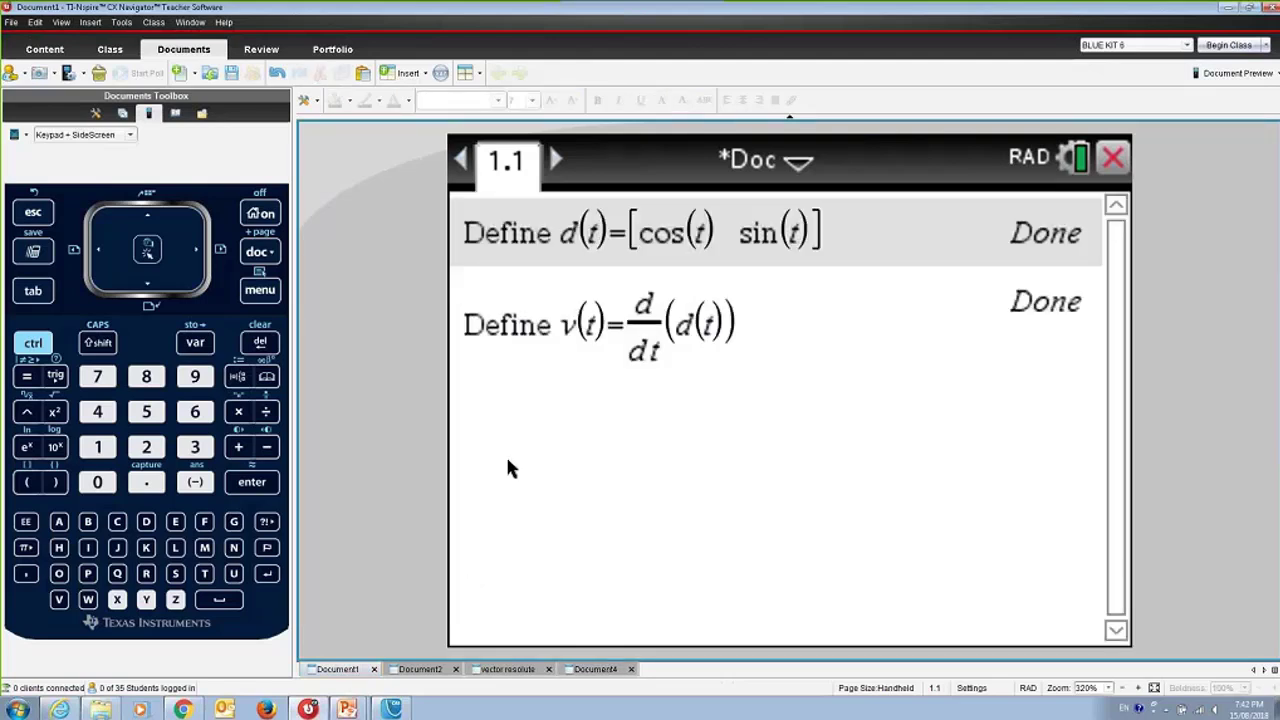
click(11, 22)
key(Return)
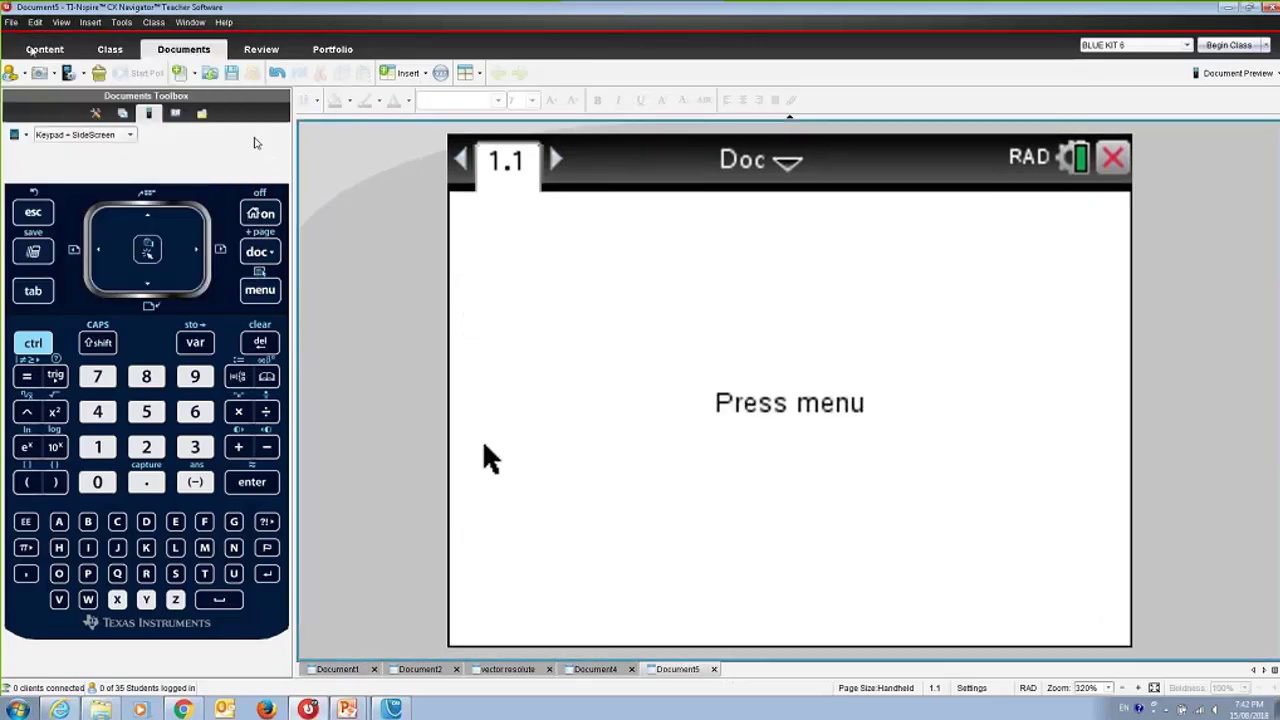
click(596, 160)
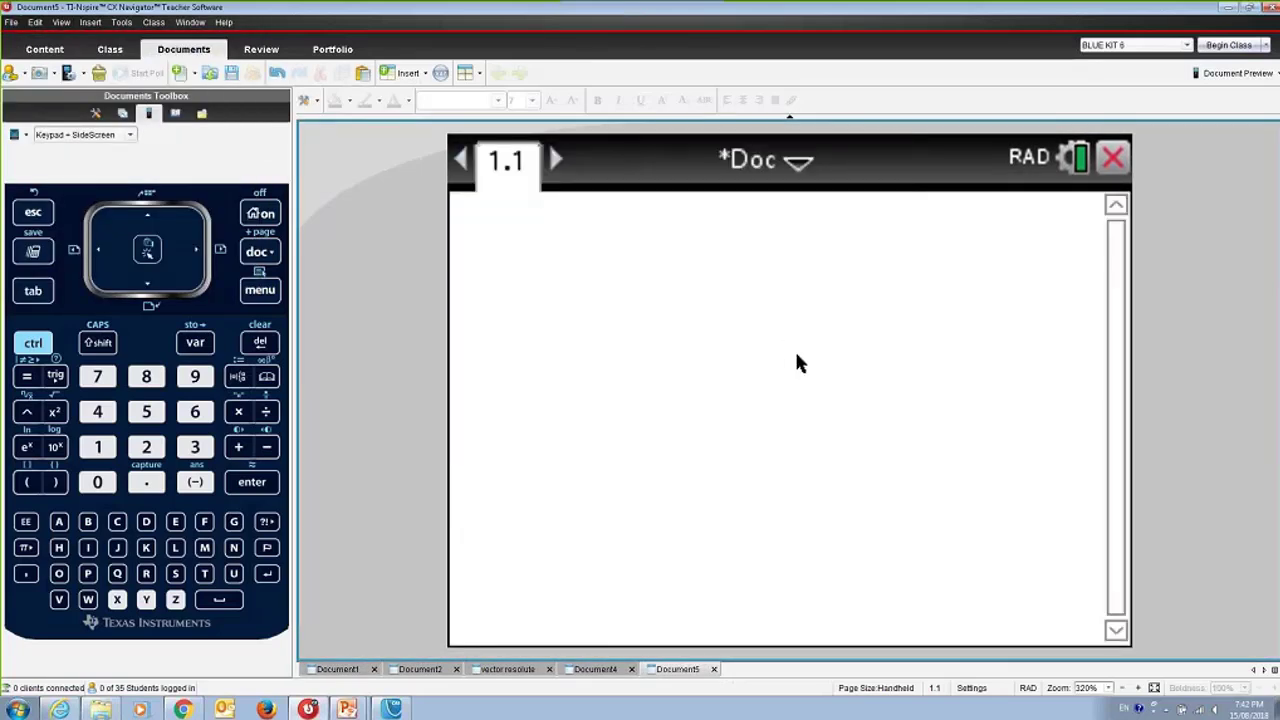
Step: Define the vector function a(t):=[3,2,t] on the first calculator line and evaluate it
text(a(t):=[)
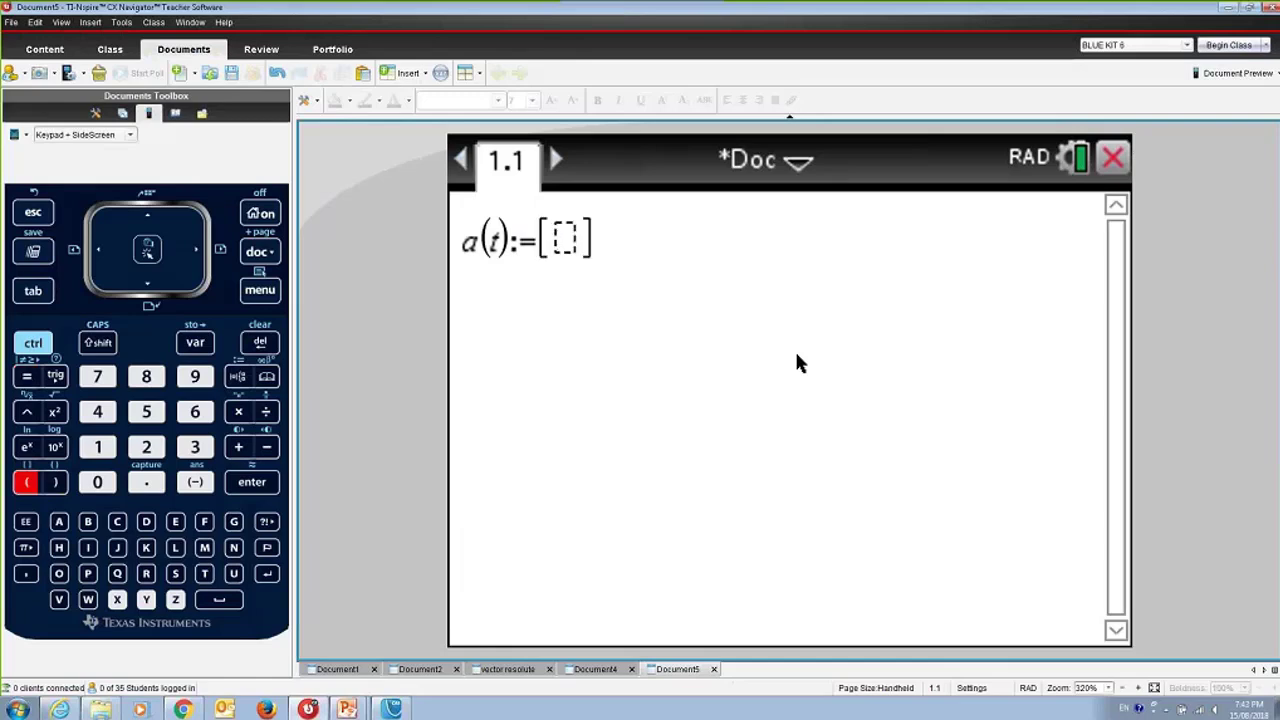
text(3,2)
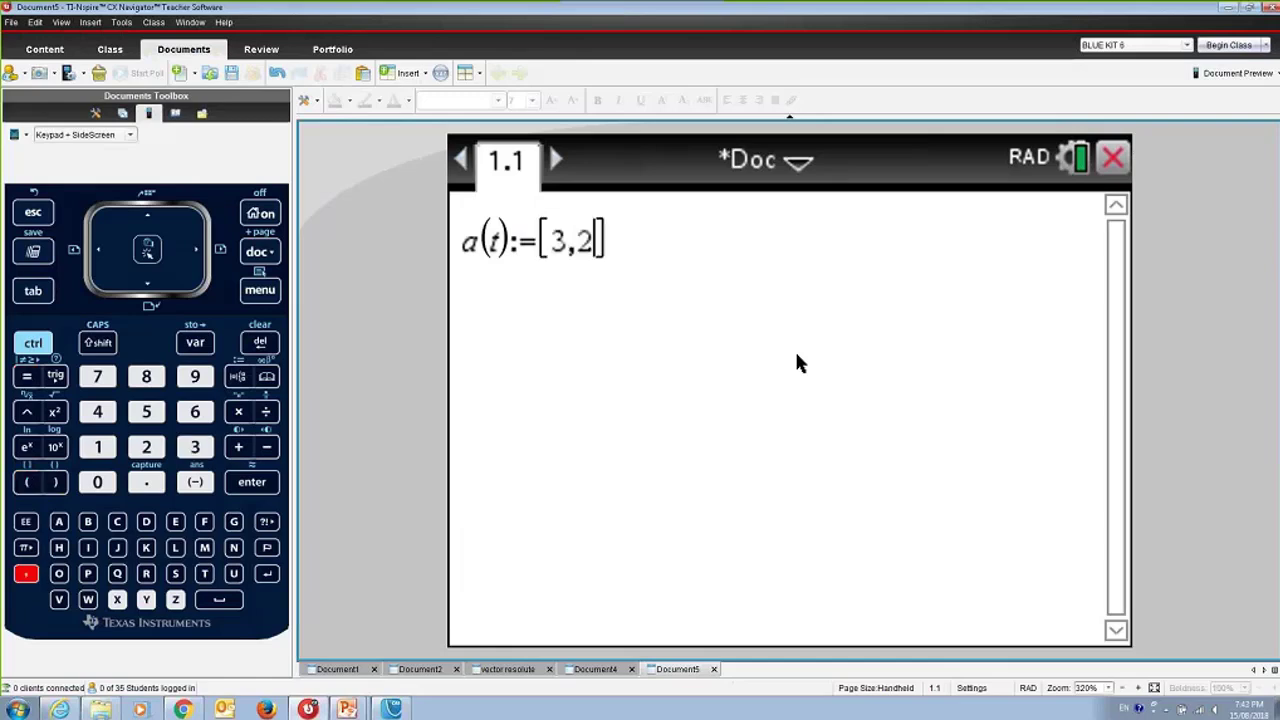
text(,t)
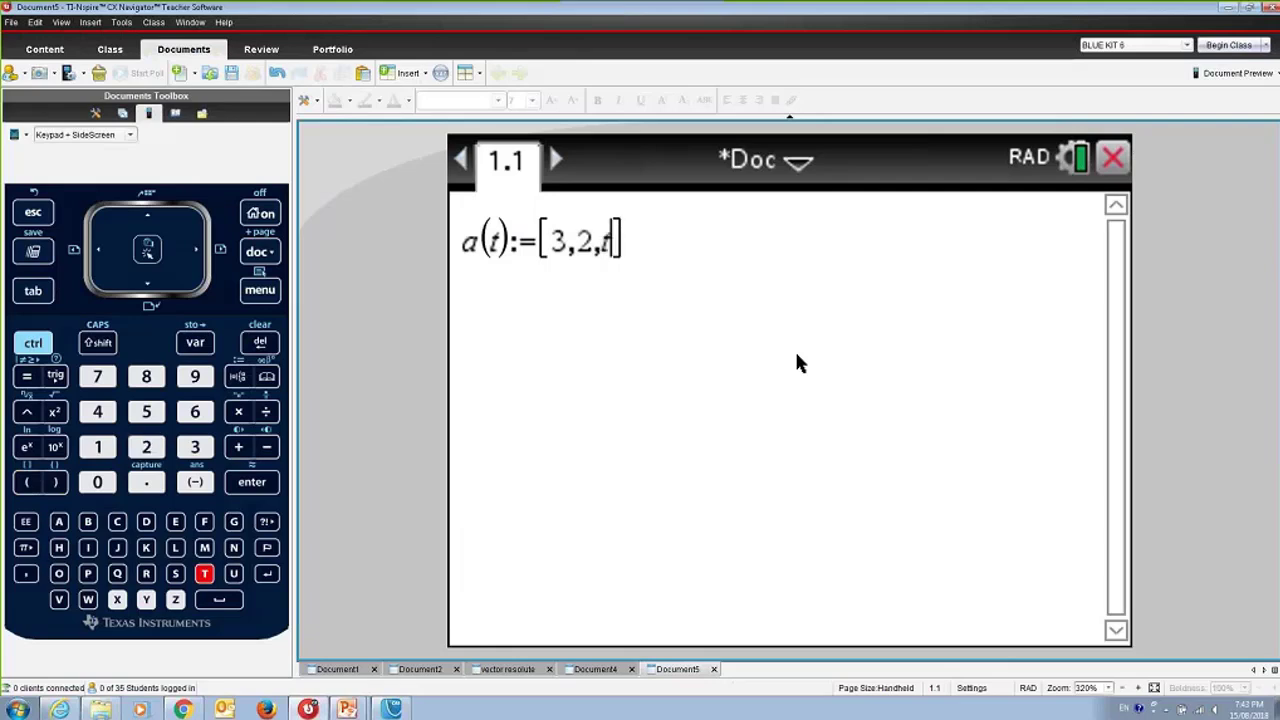
key(Return)
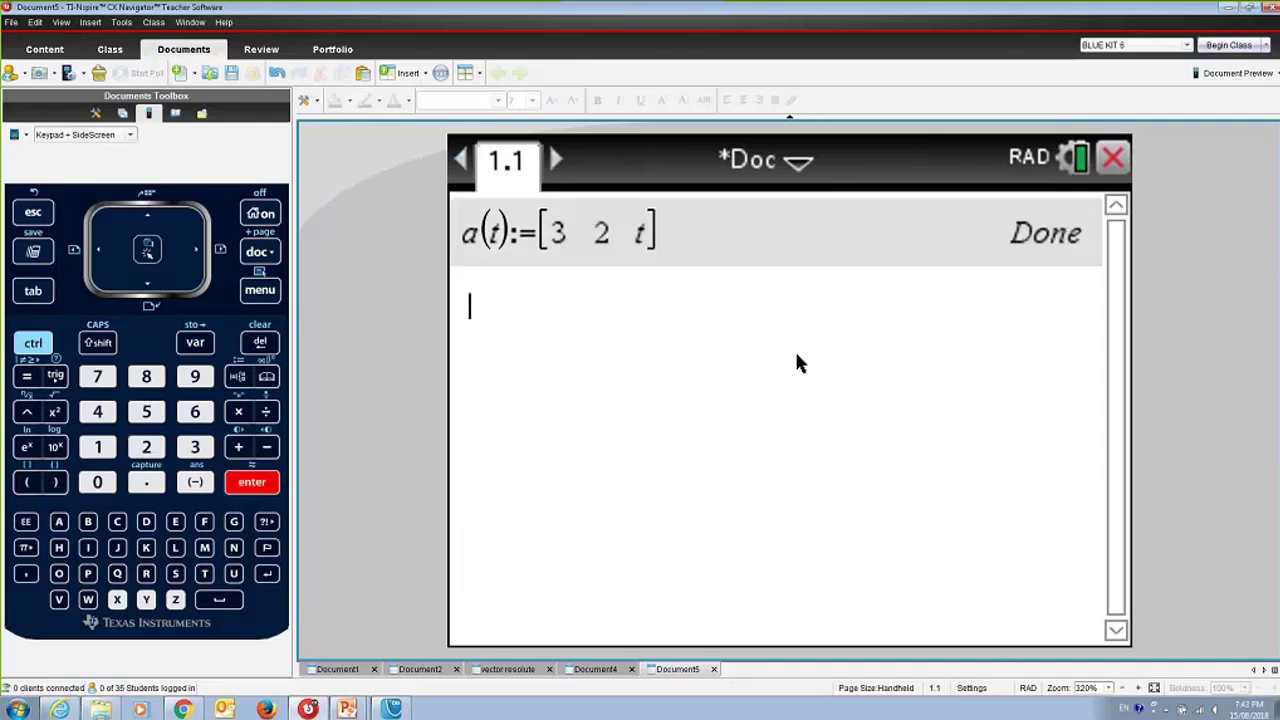
Step: Evaluate a(3) as a test of the function and delete that line from the calculator history
text(a(3)
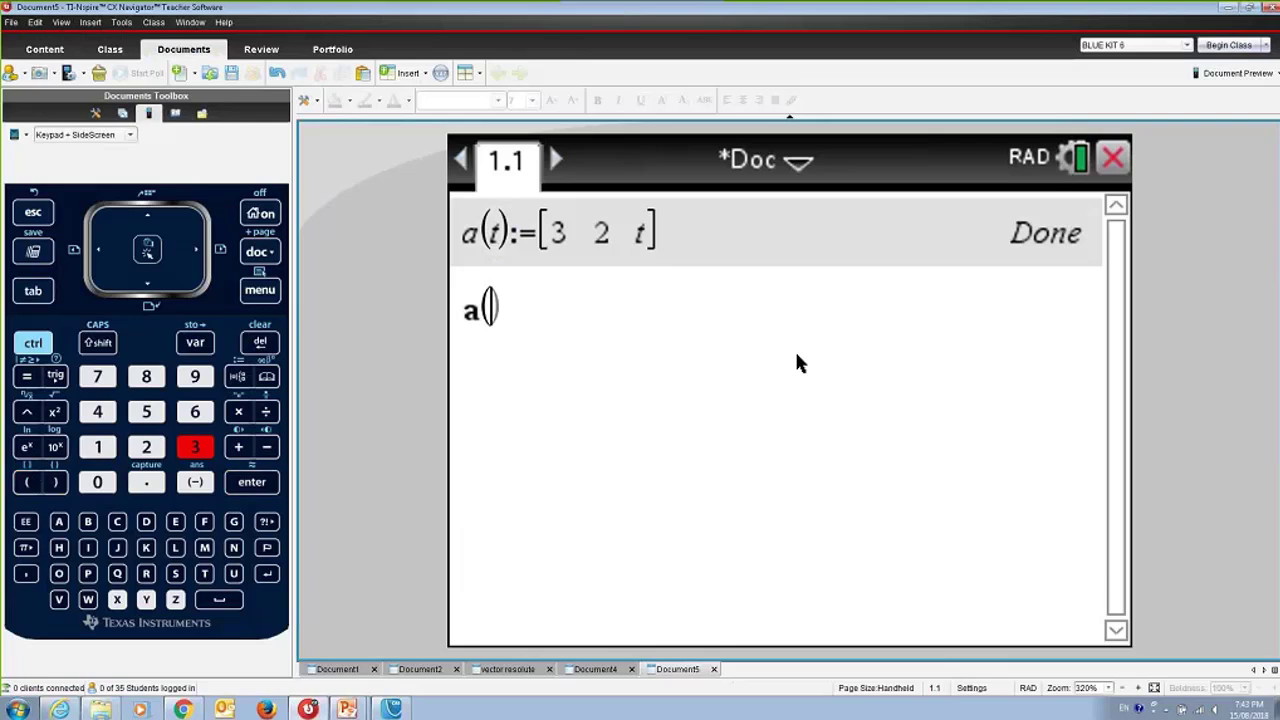
key(Return)
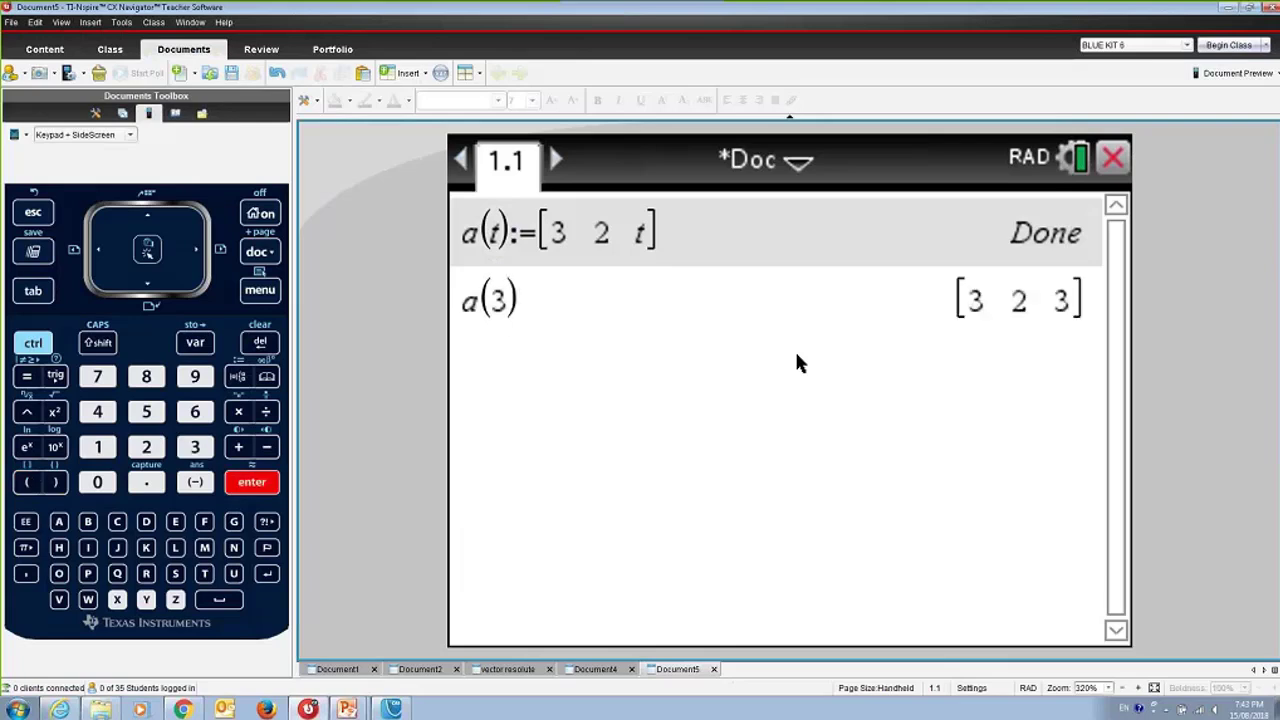
key(Up)
key(Delete)
key(Down)
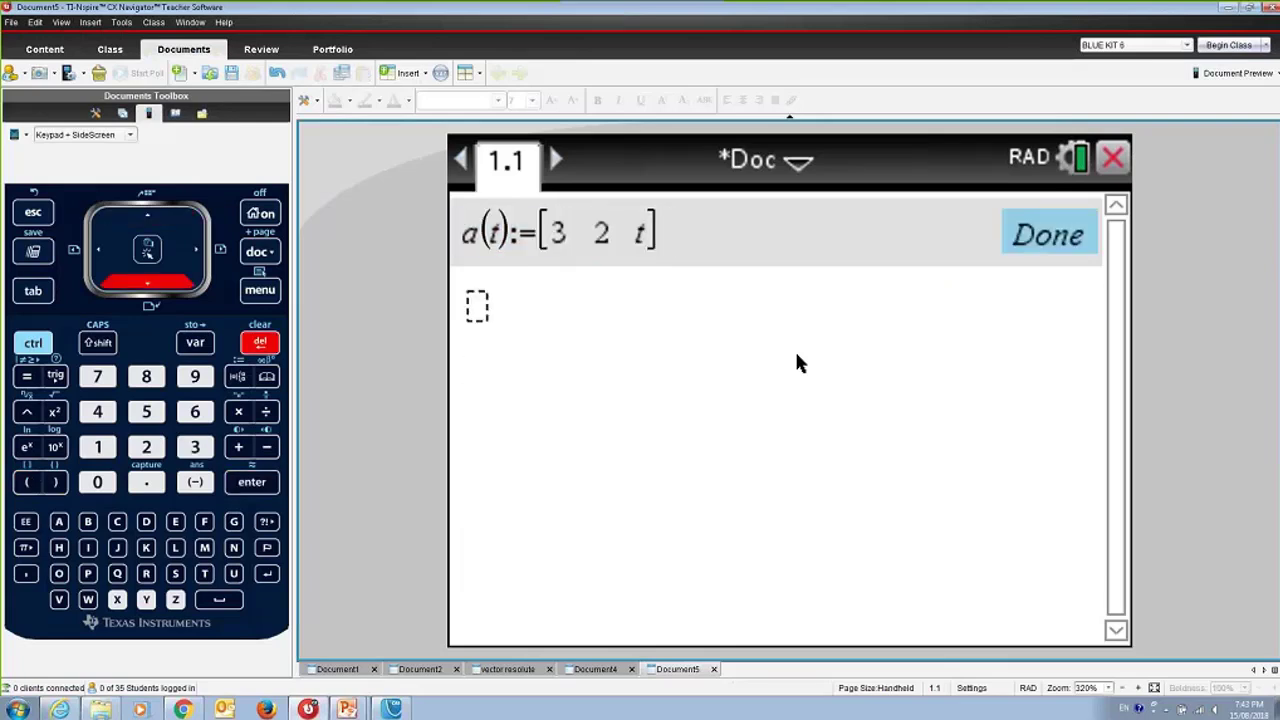
key(Down)
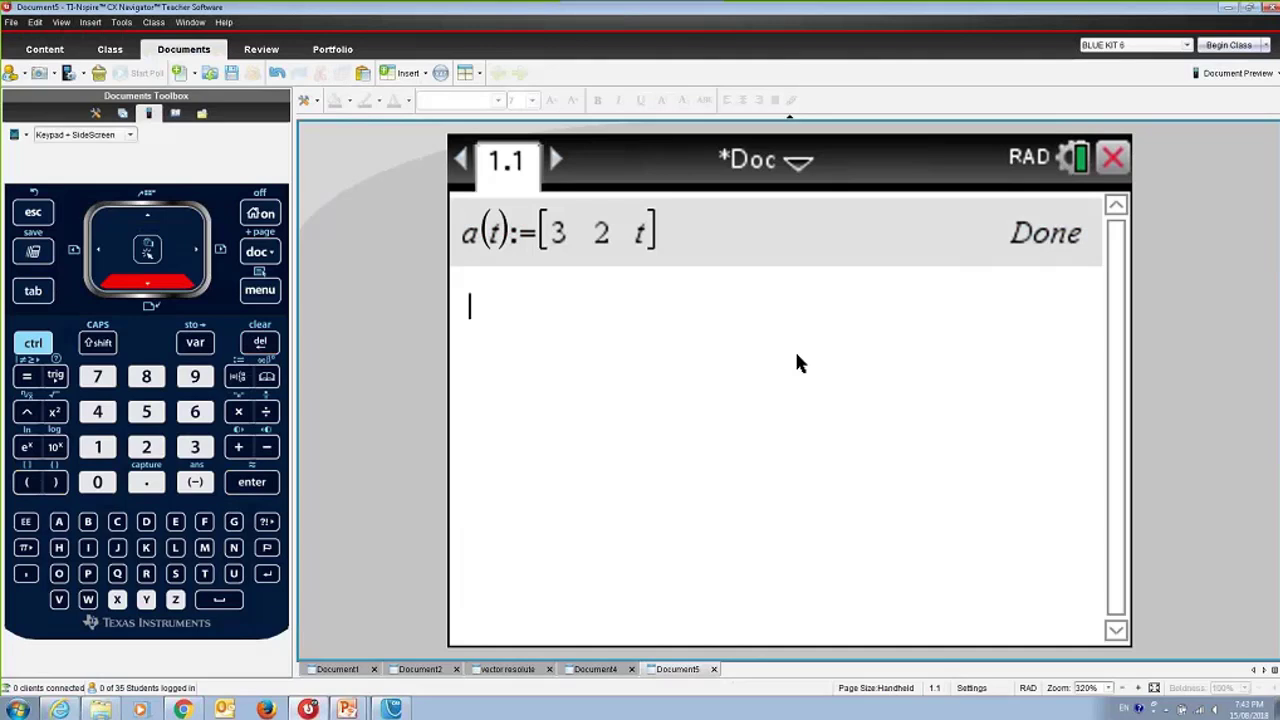
Step: Define the vector function b(t):=[4,-1,t^2] on the line below a(t) and evaluate it
text(b)
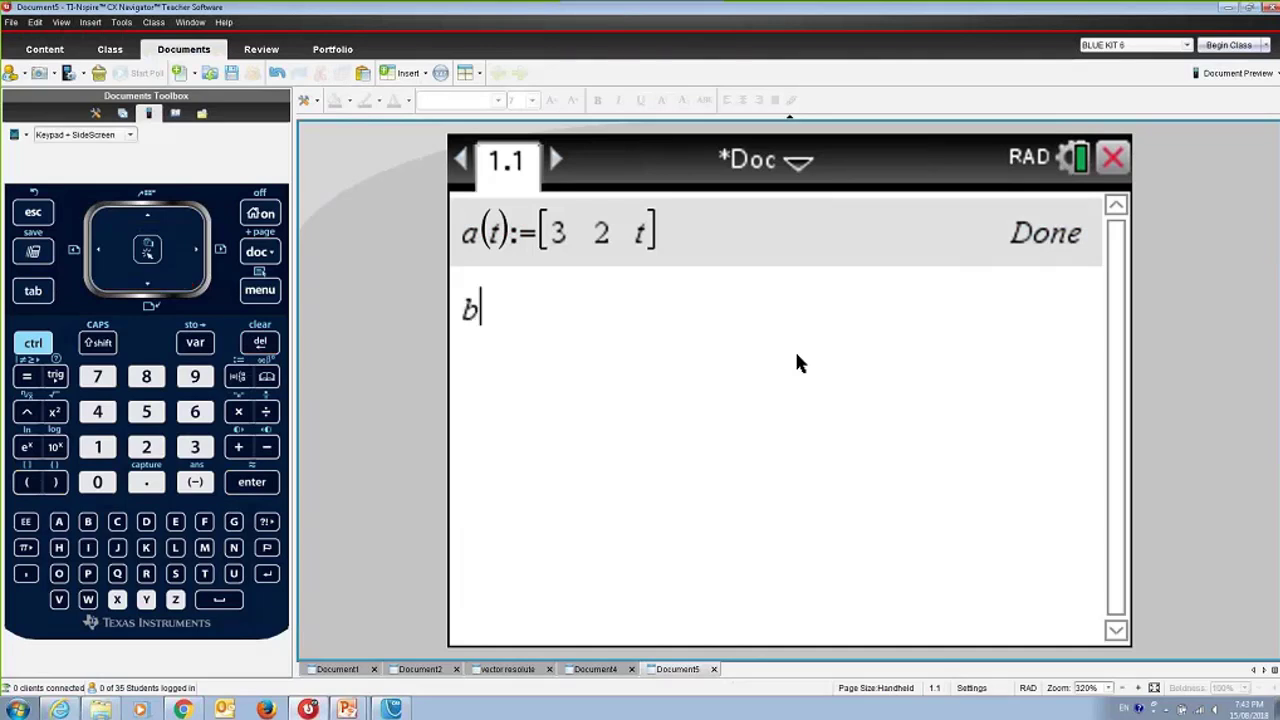
text((t))
key(BackSpace)
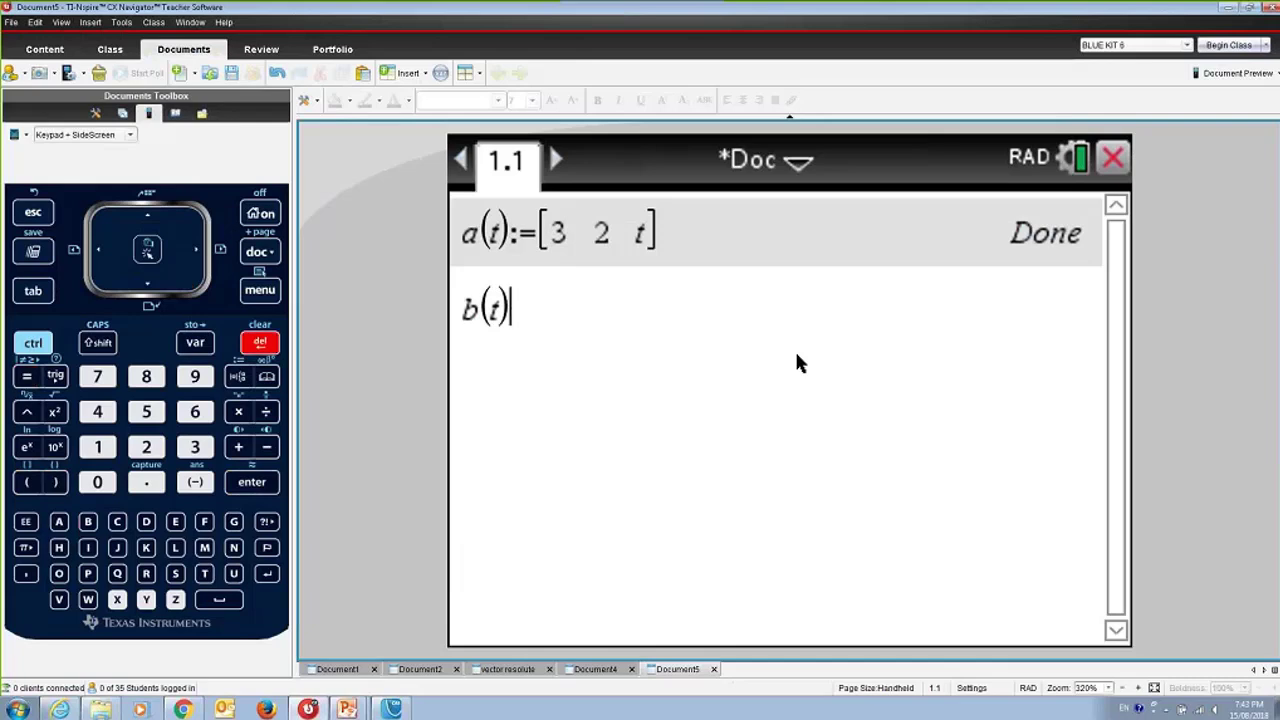
text(:=)
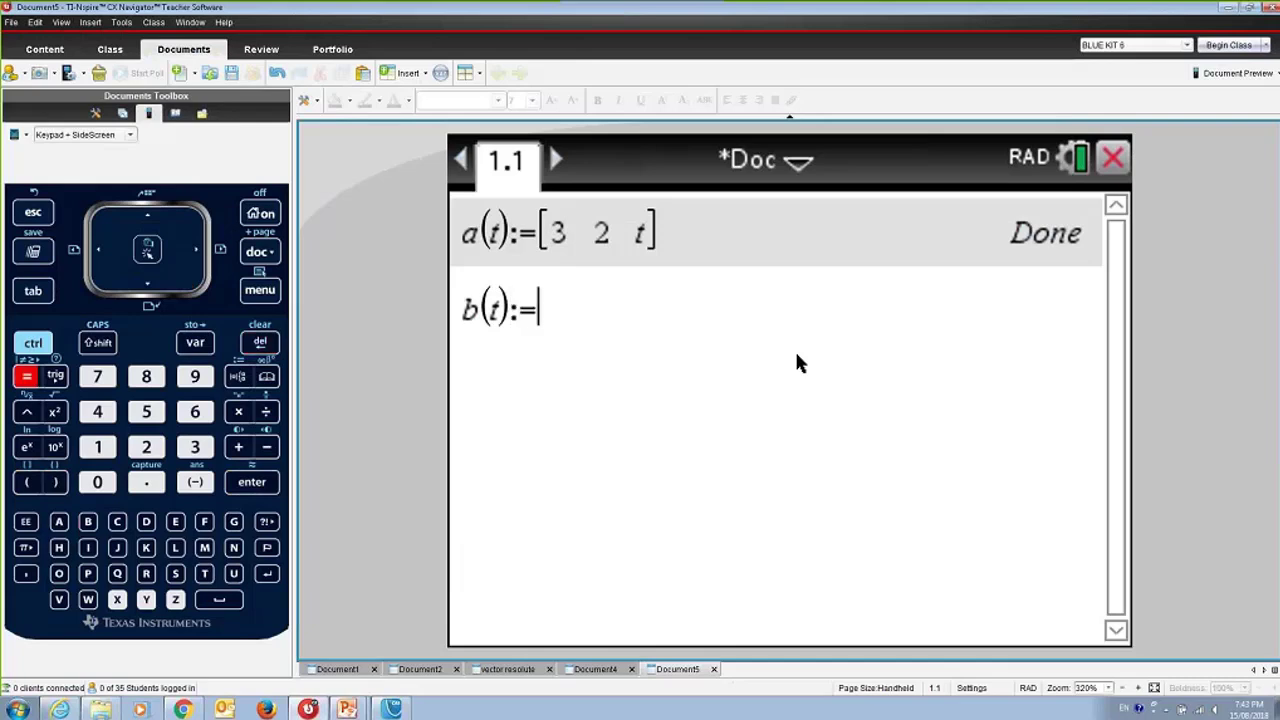
text([4)
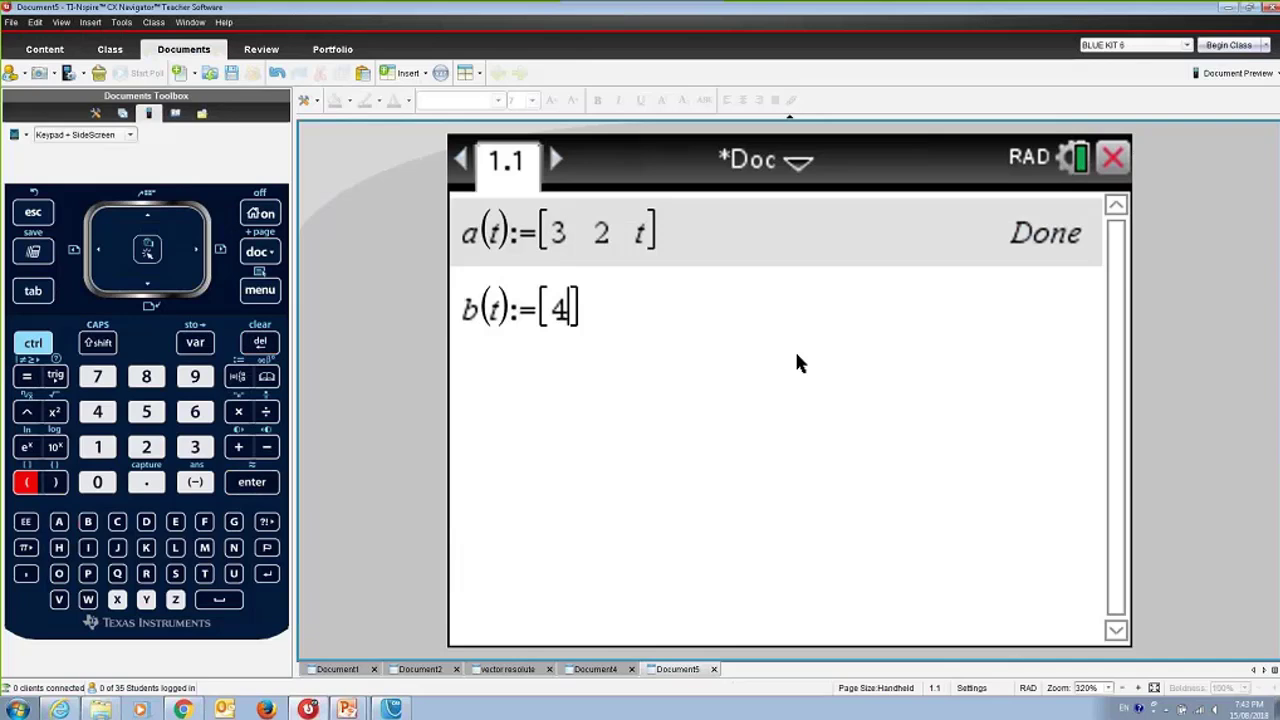
text(,-)
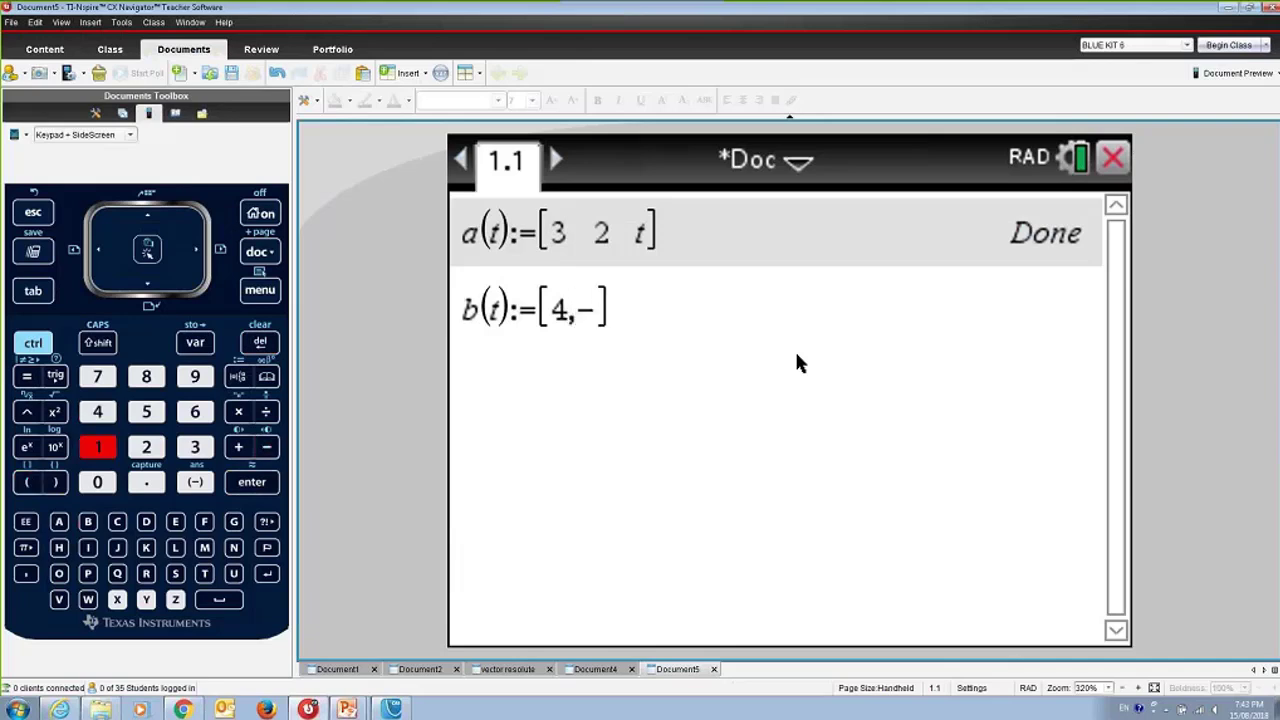
text(1,t)
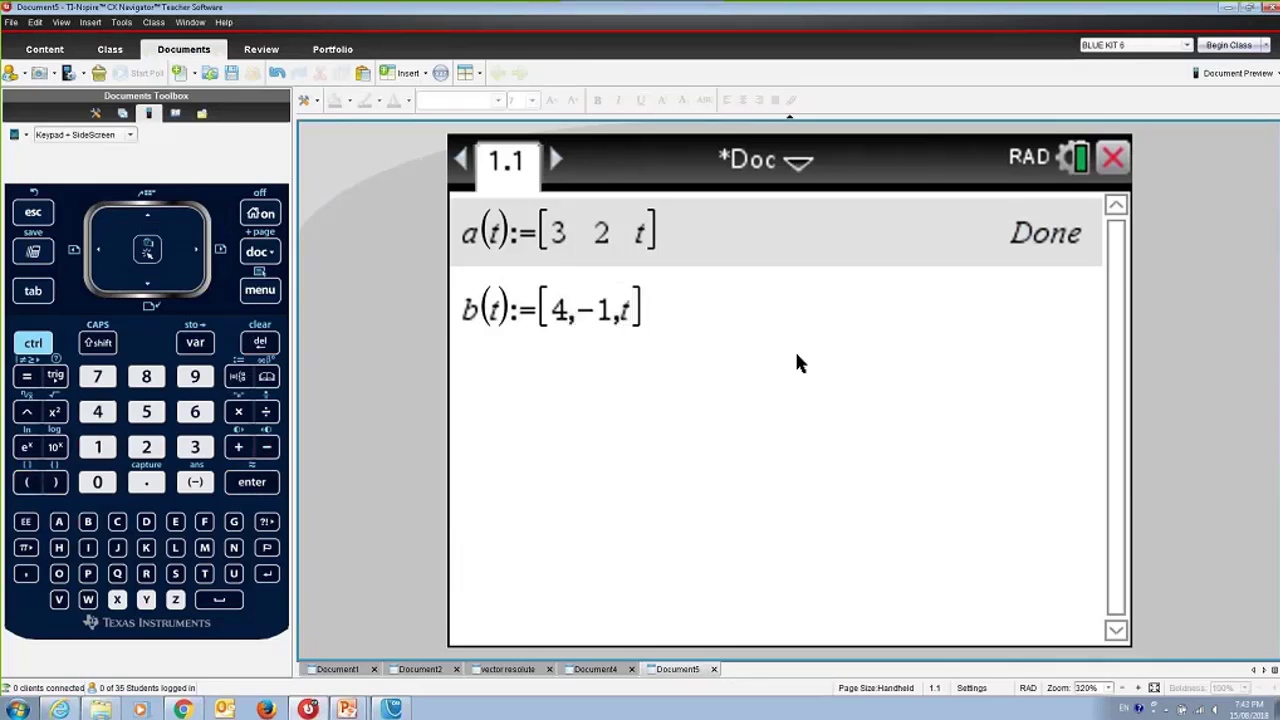
text(^2)
key(Return)
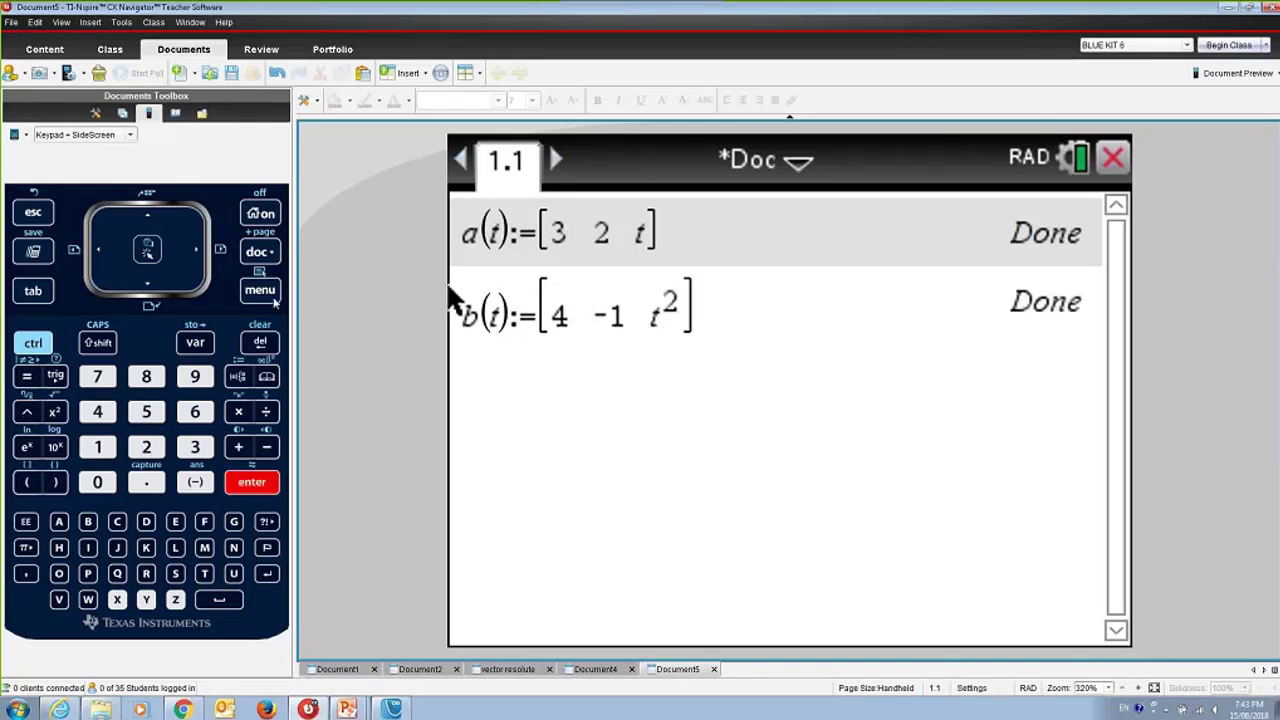
key(ctrl+m)
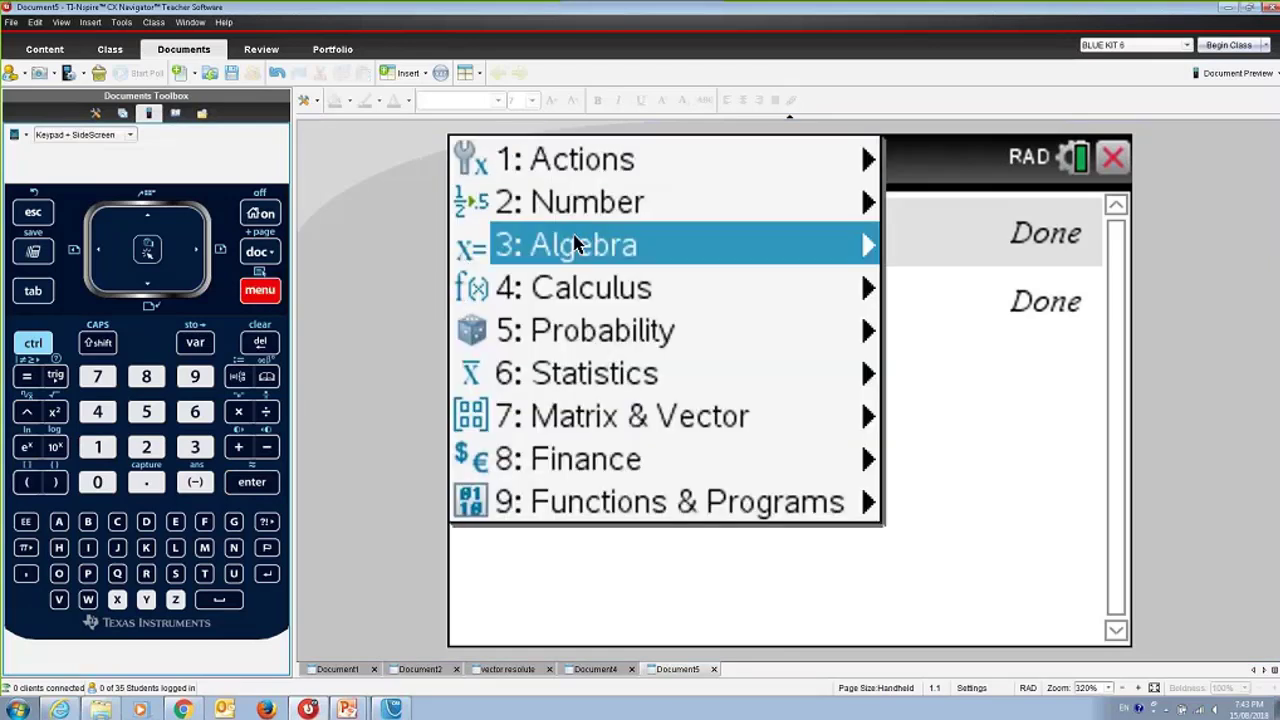
click(574, 307)
key(1)
key(BackSpace)
key(BackSpace)
key(BackSpace)
key(BackSpace)
key(BackSpace)
key(BackSpace)
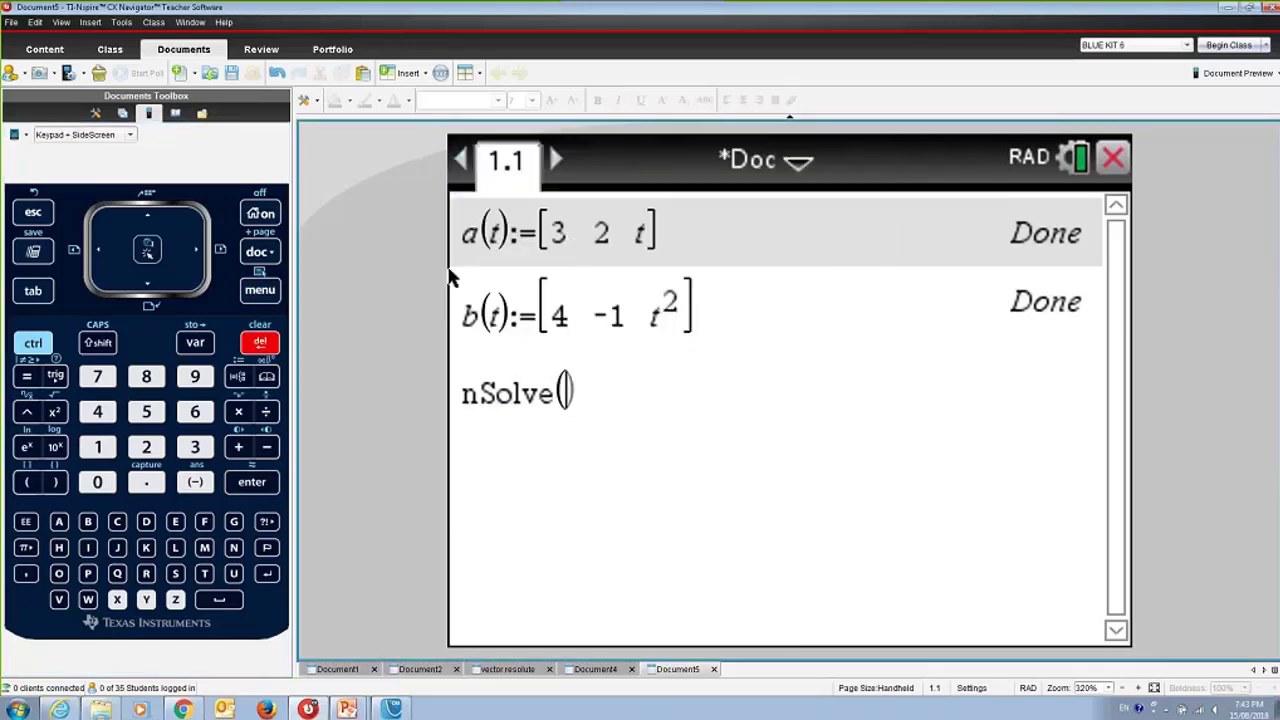
key(BackSpace)
key(BackSpace)
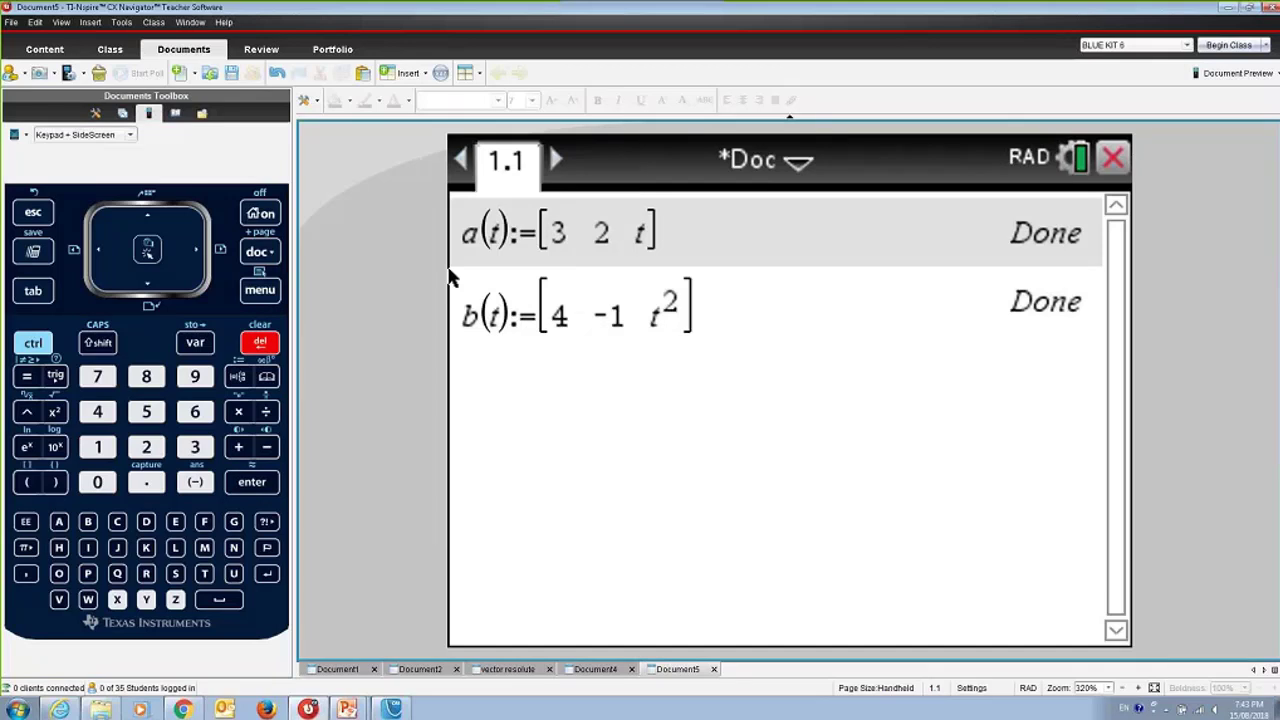
Step: Insert the Numerical Solve command on the empty line below the b(t) definition
key(ctrl+m)
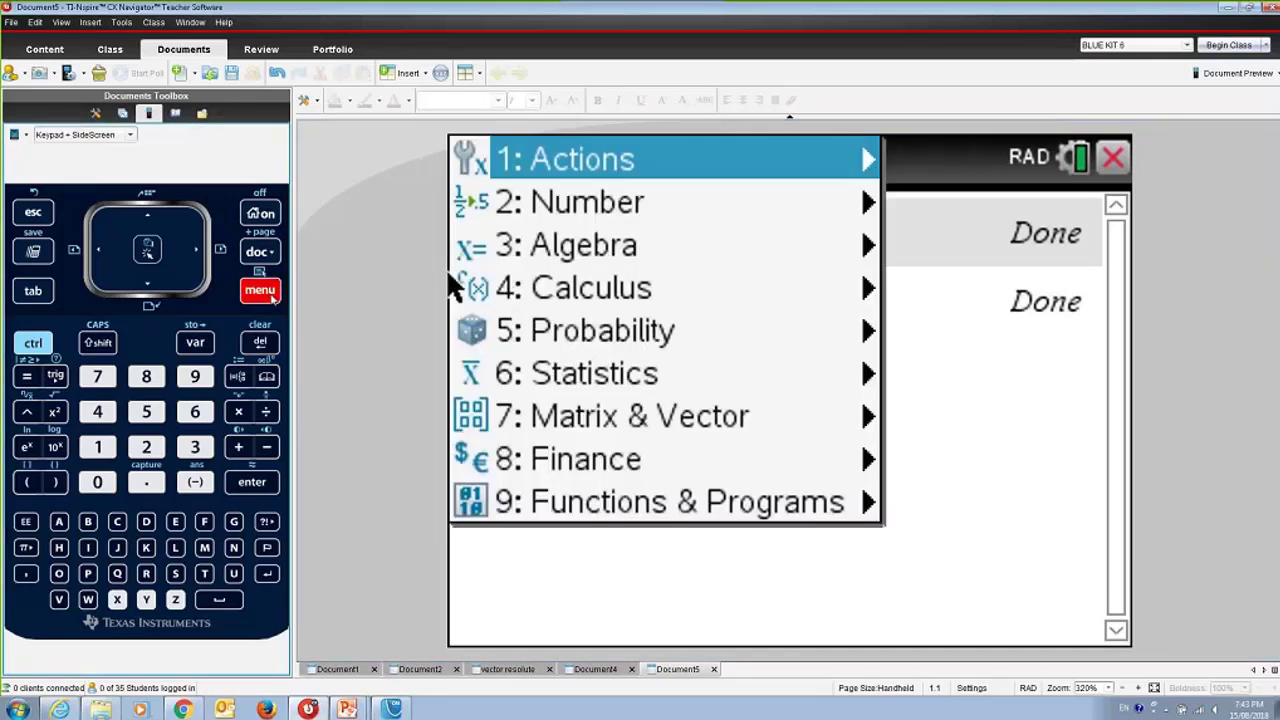
key(Down)
key(Down)
key(Right)
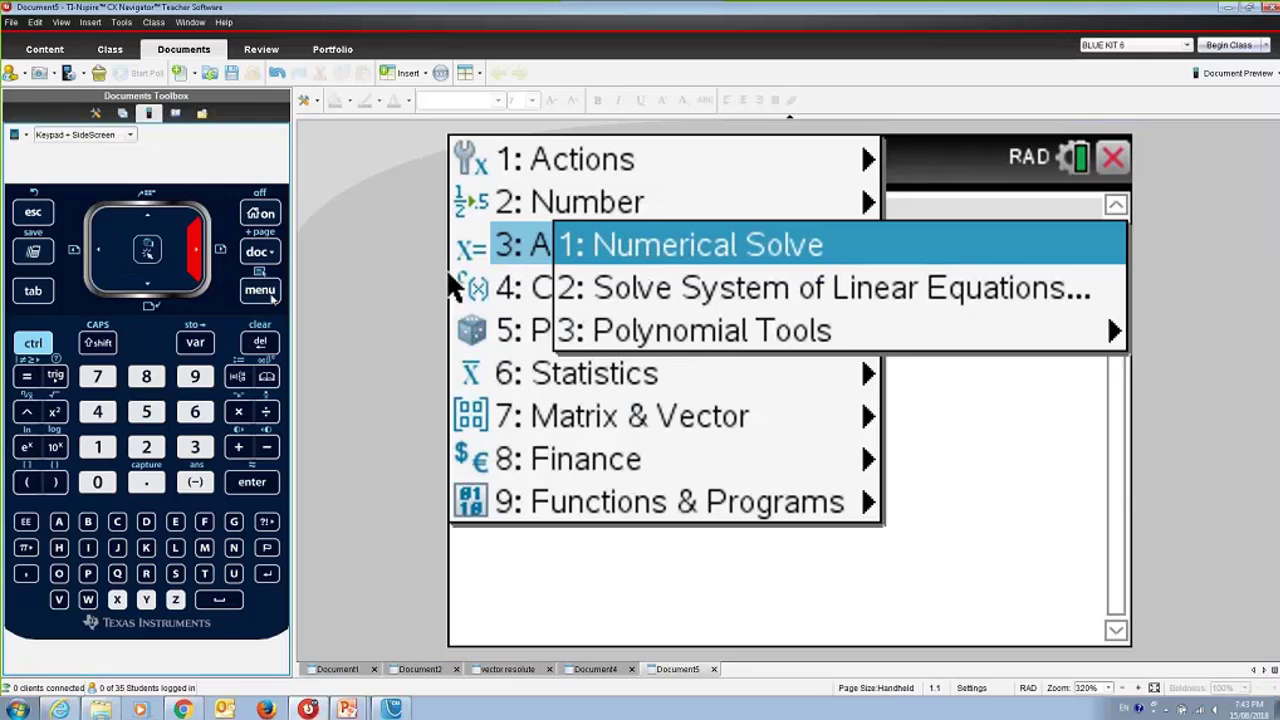
key(Return)
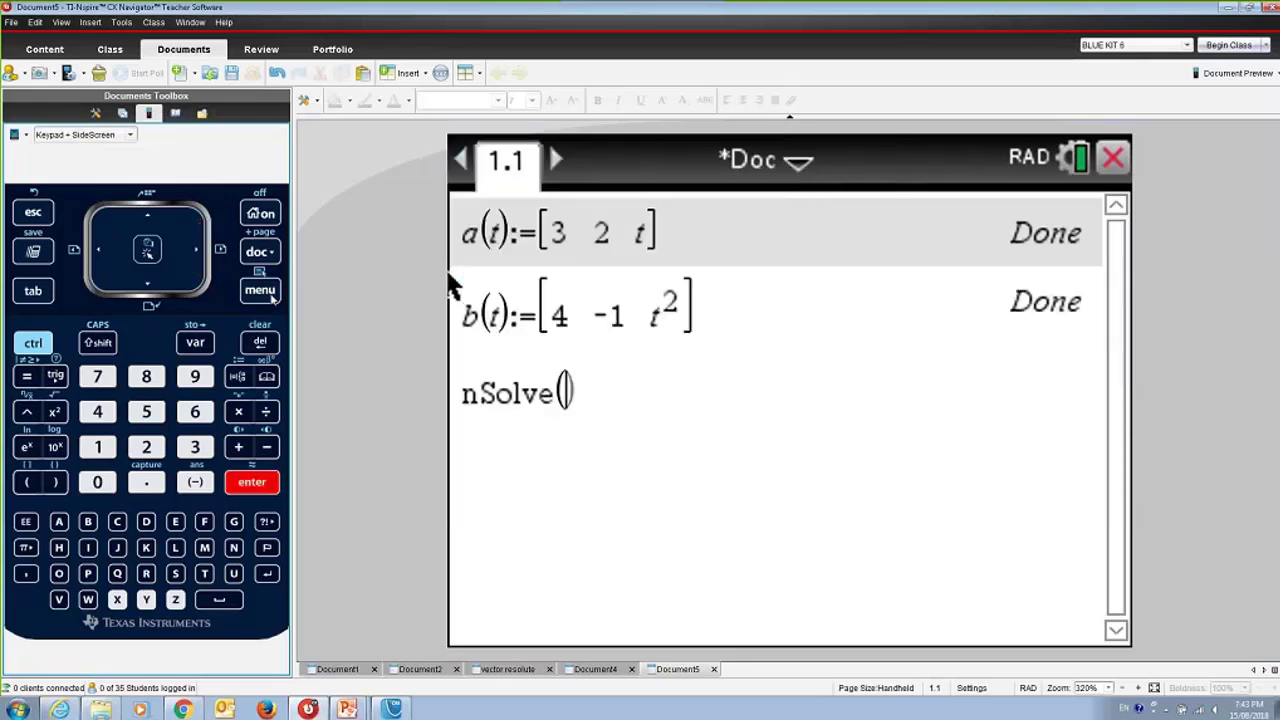
Step: Enter dotp(a(t),unitv(b(t))) inside nSolve as the left side of the equation
text(dotp)
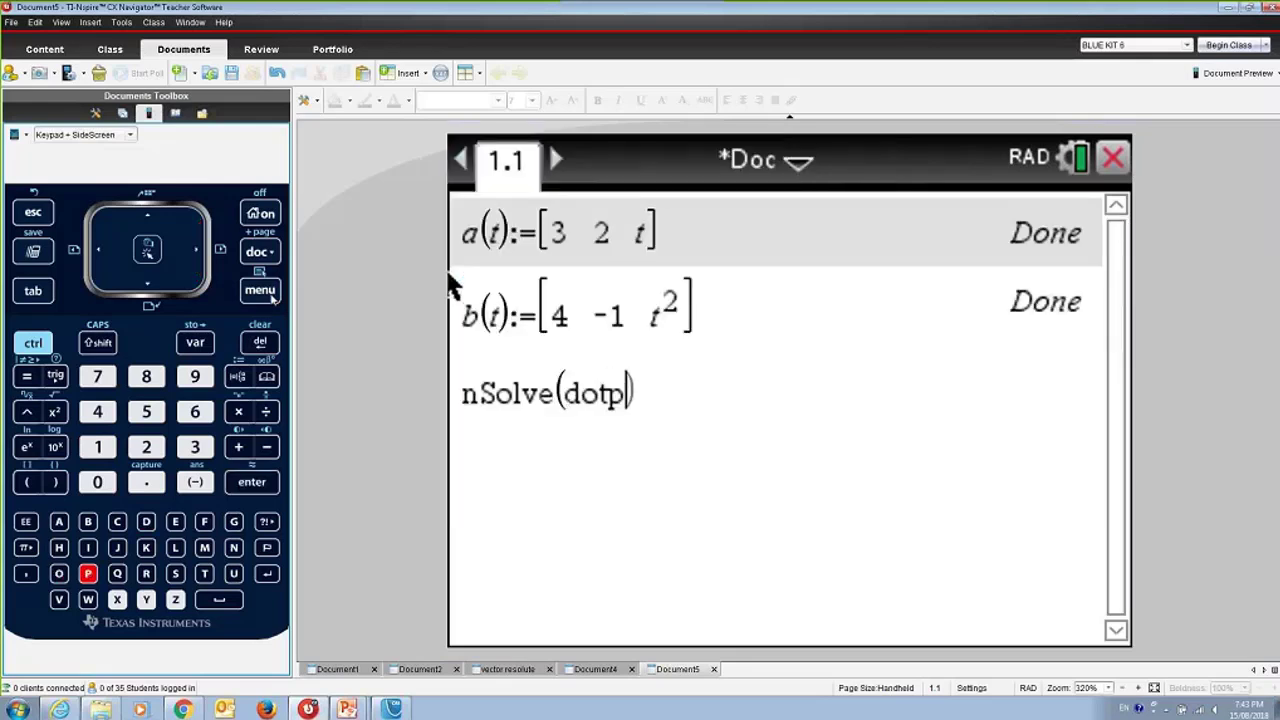
text(()
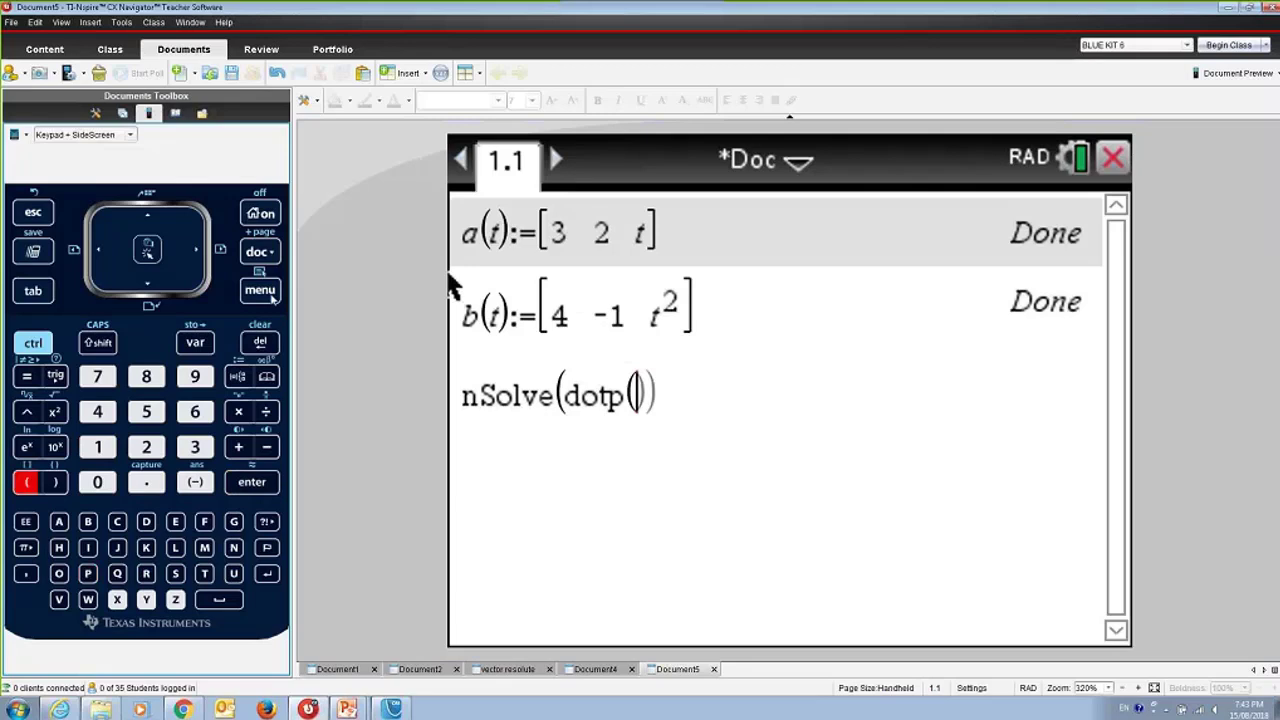
text(a(t)
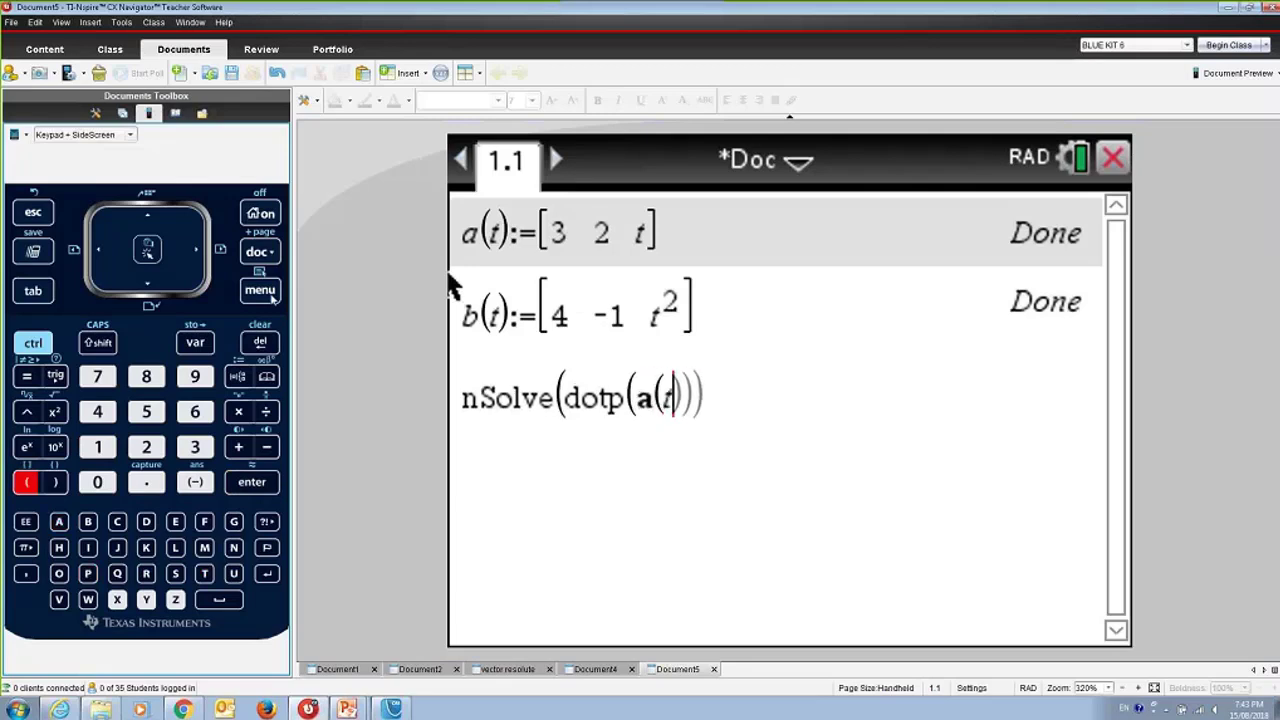
text())
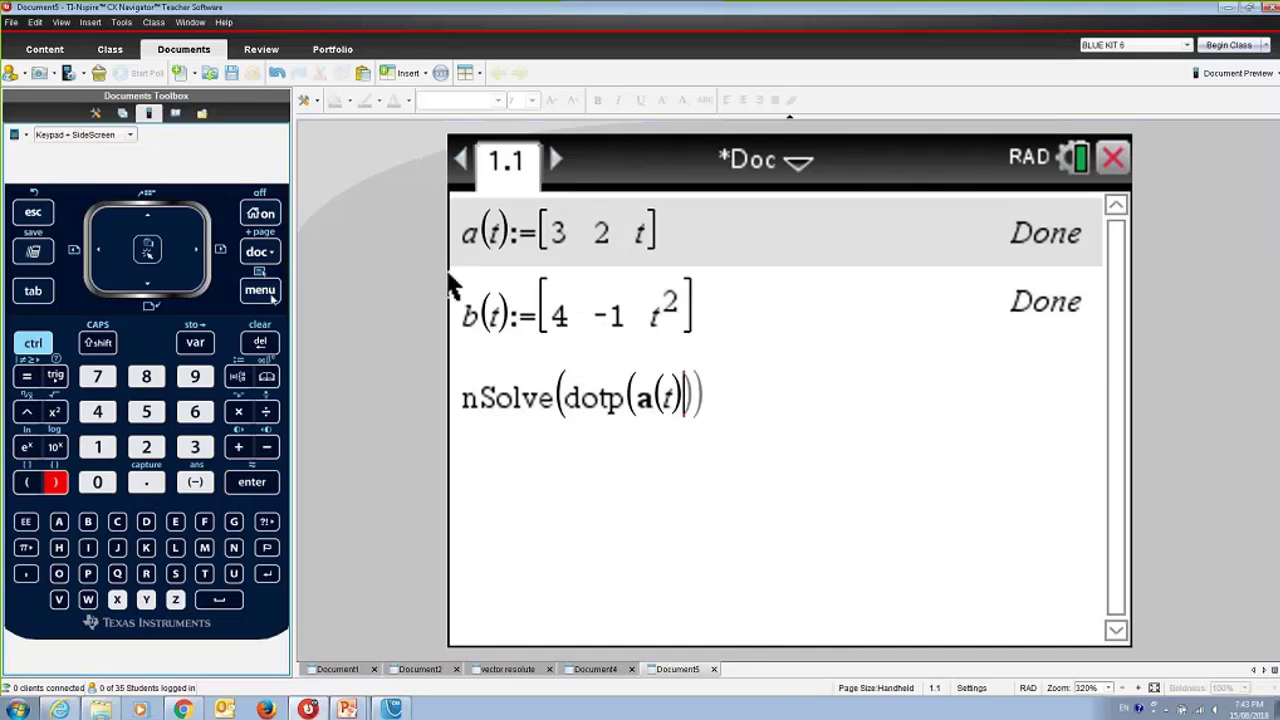
text(,un)
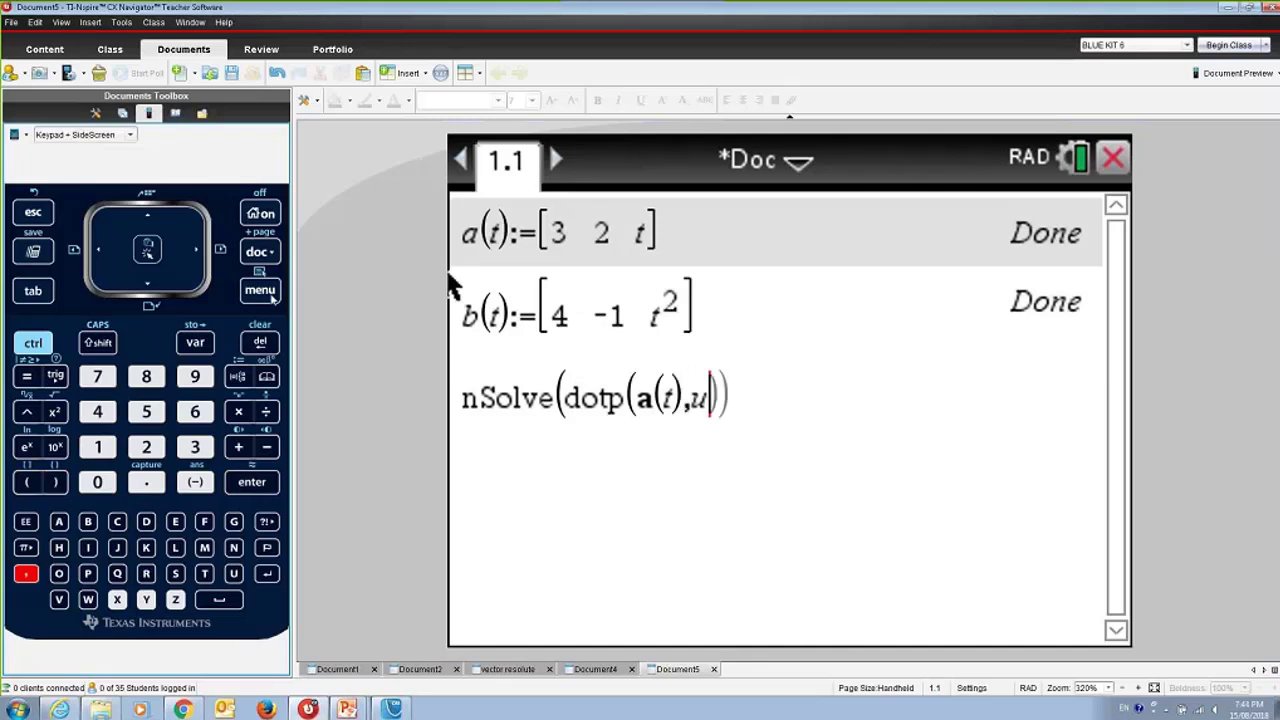
text(itv)
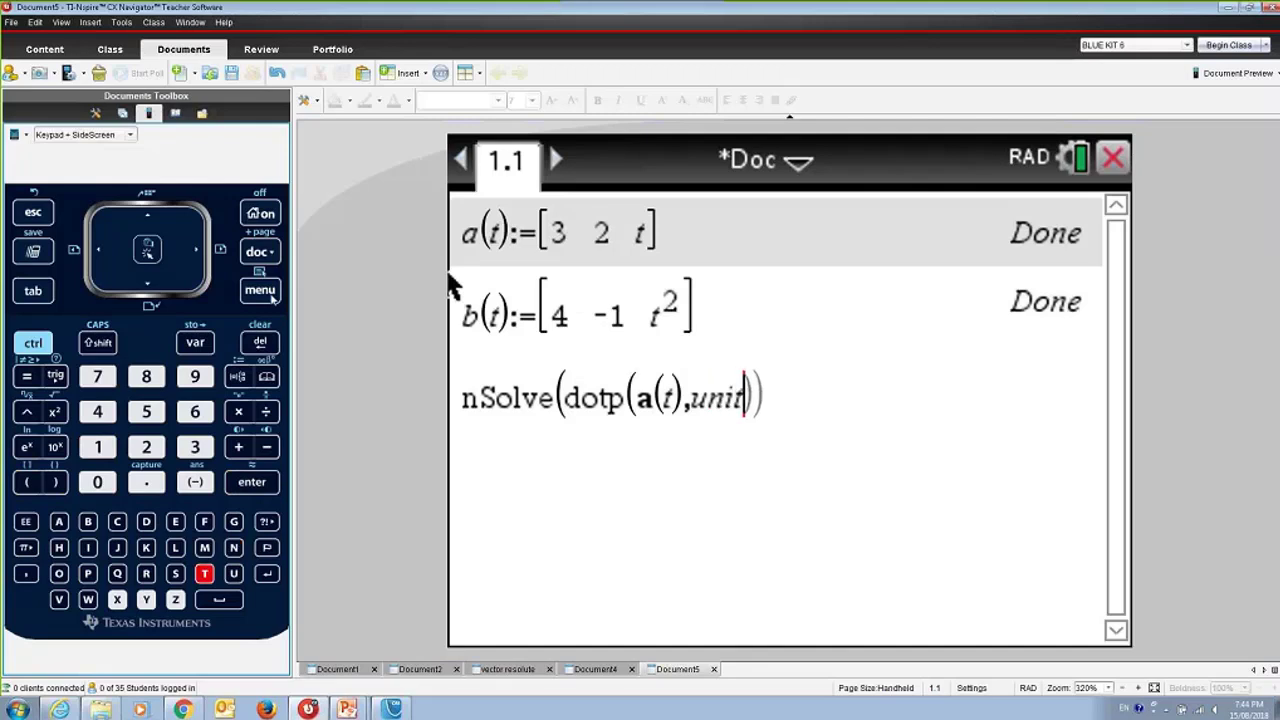
text((b)
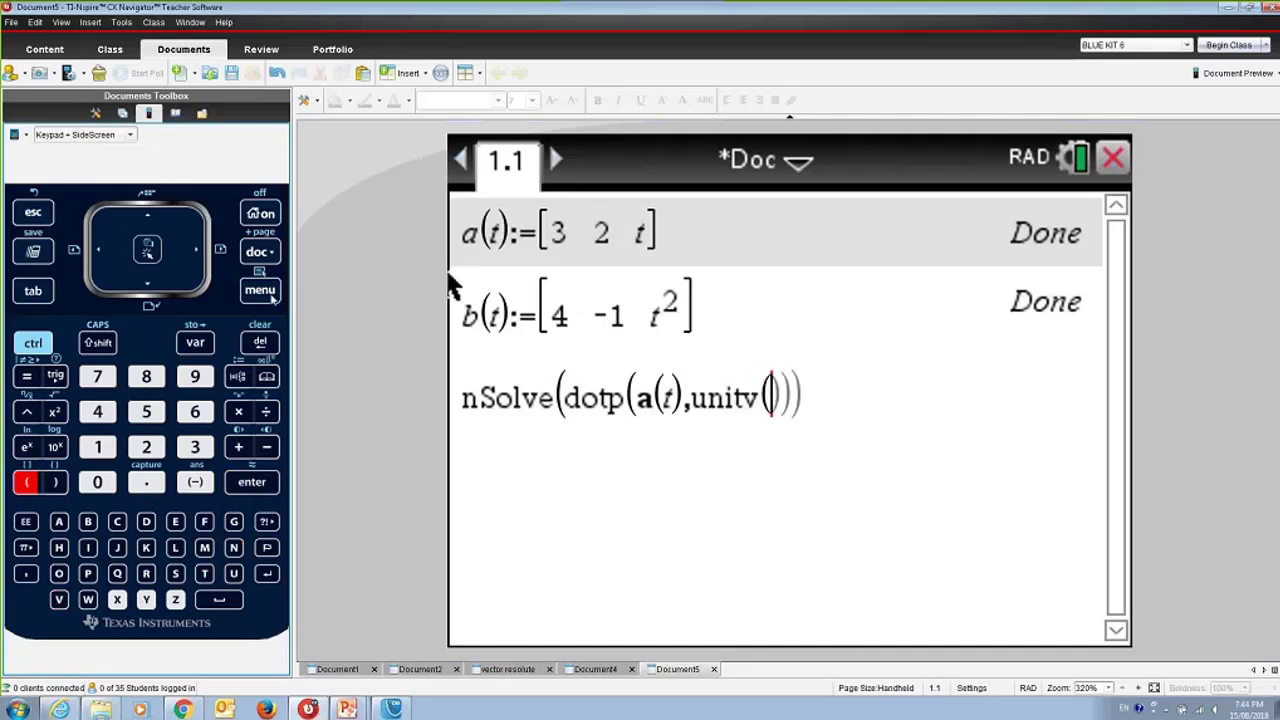
text(()
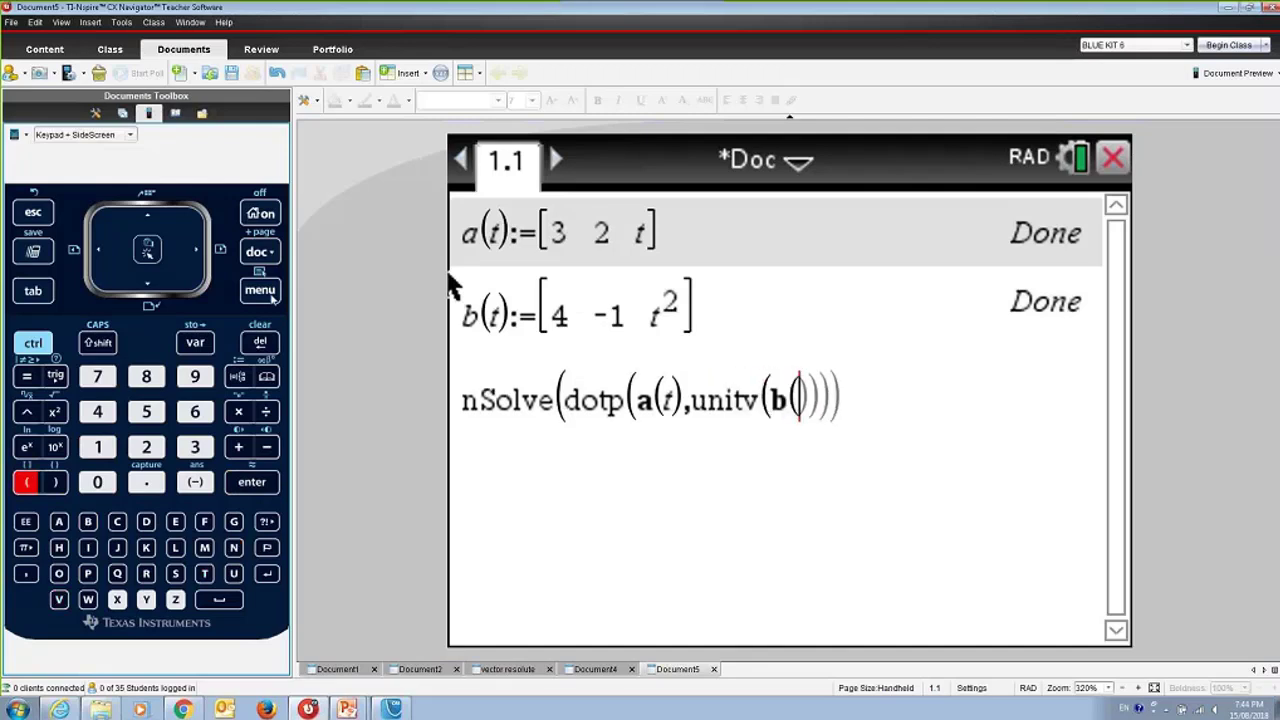
text(t))
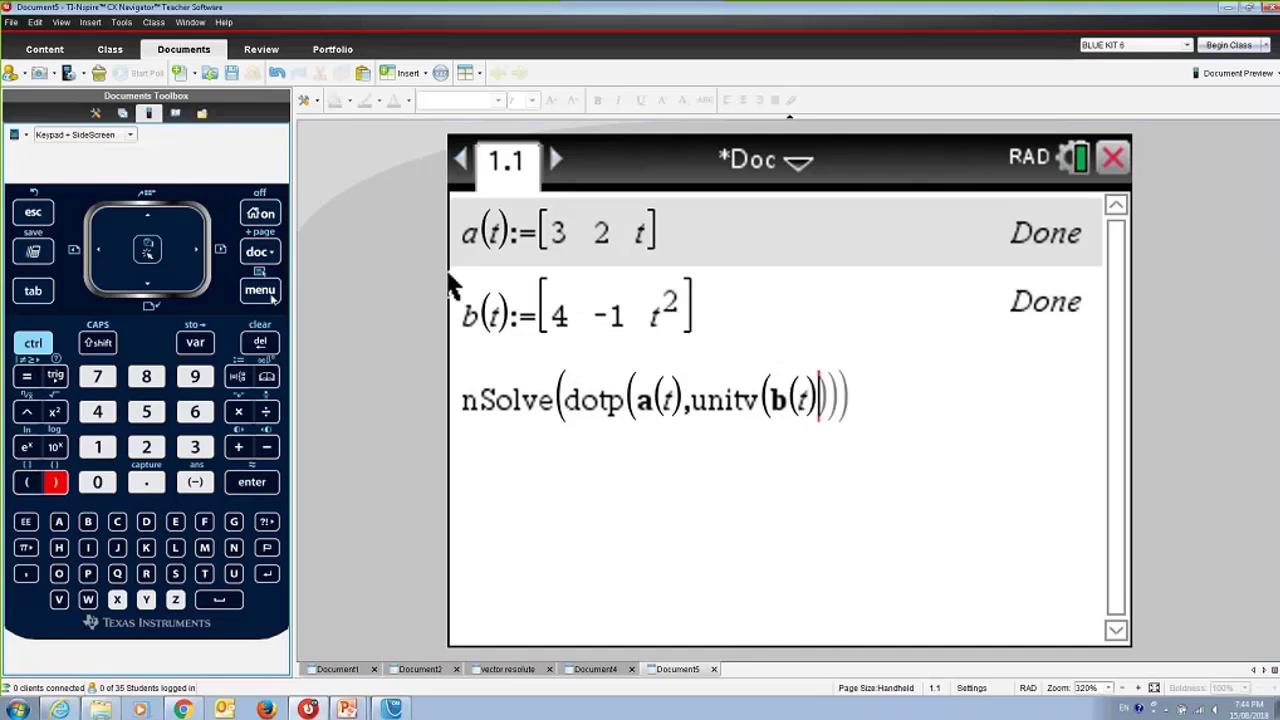
text())
key(Right)
Step: Set the dot product equal to 74/√273, add t as the variable, and evaluate the nSolve command
text(=)
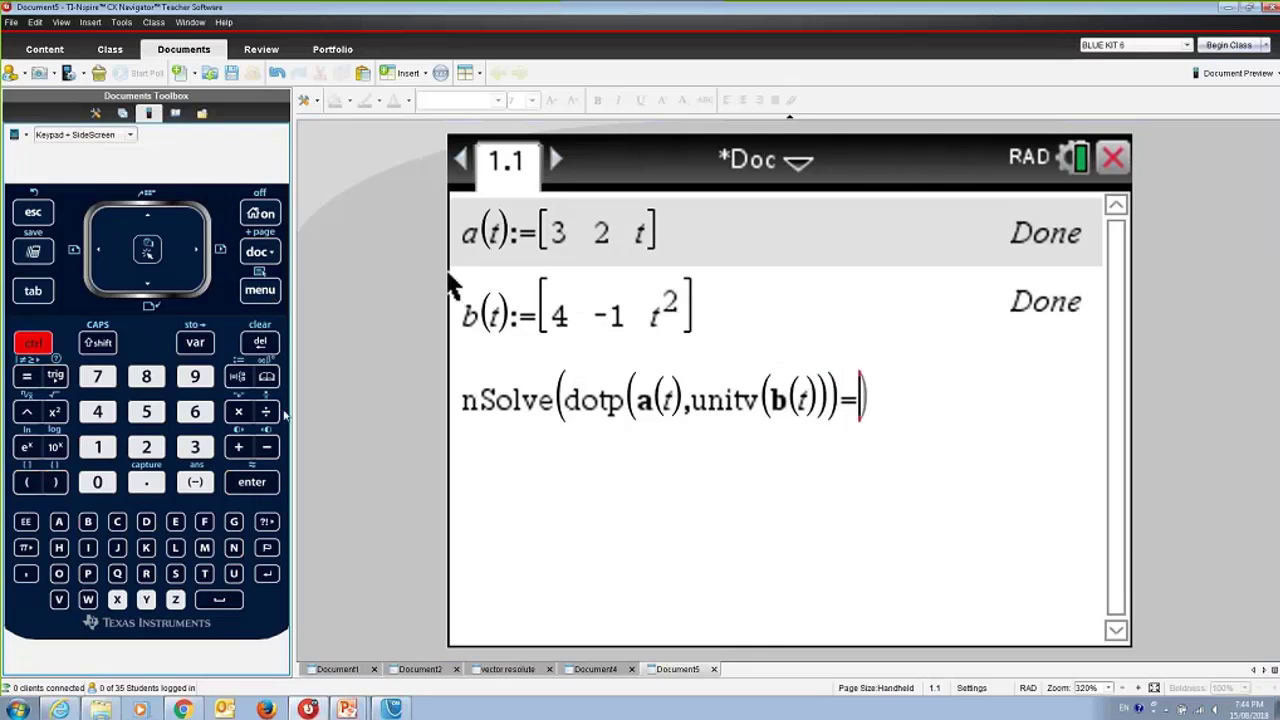
key(ctrl+slash)
text(7)
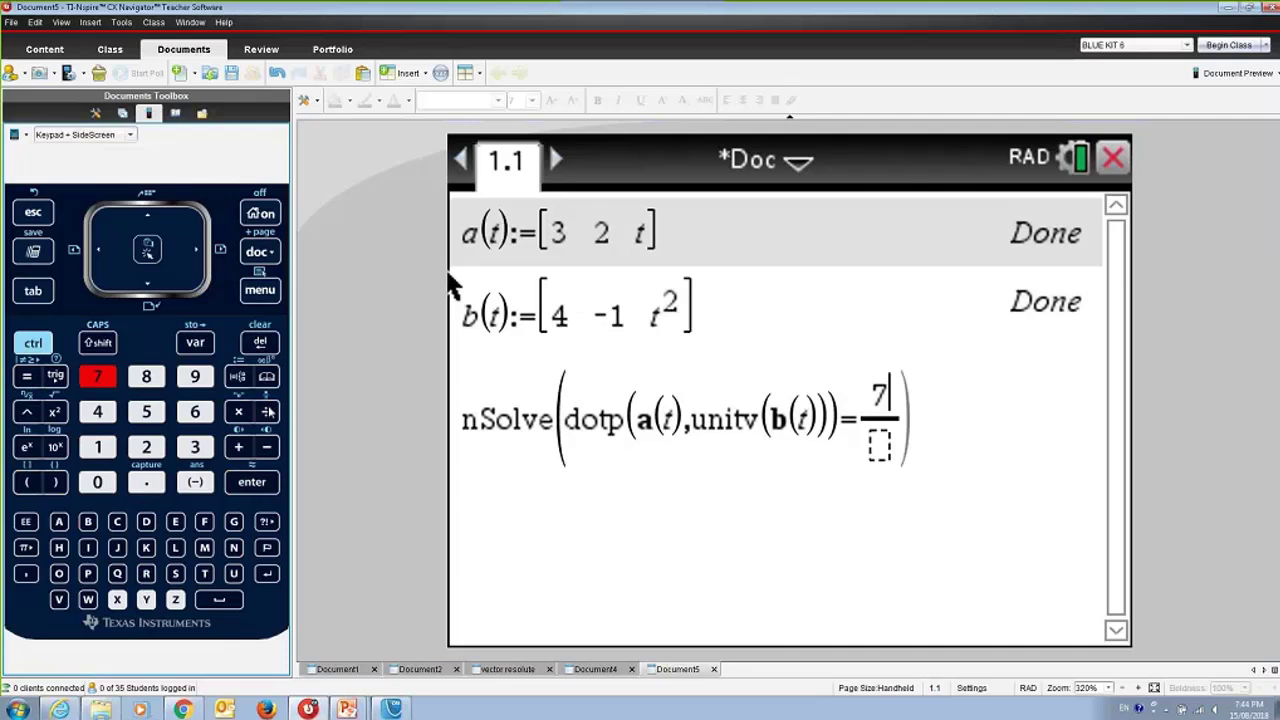
text(4)
key(Down)
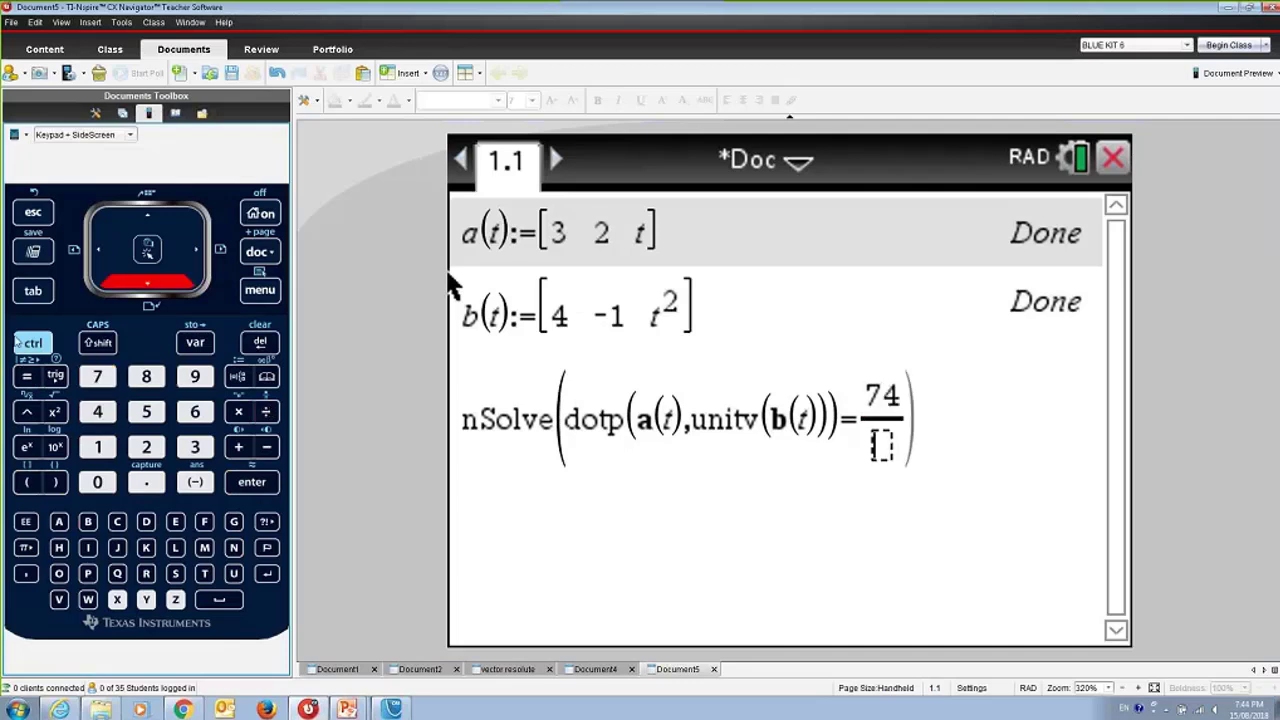
key(ctrl+q)
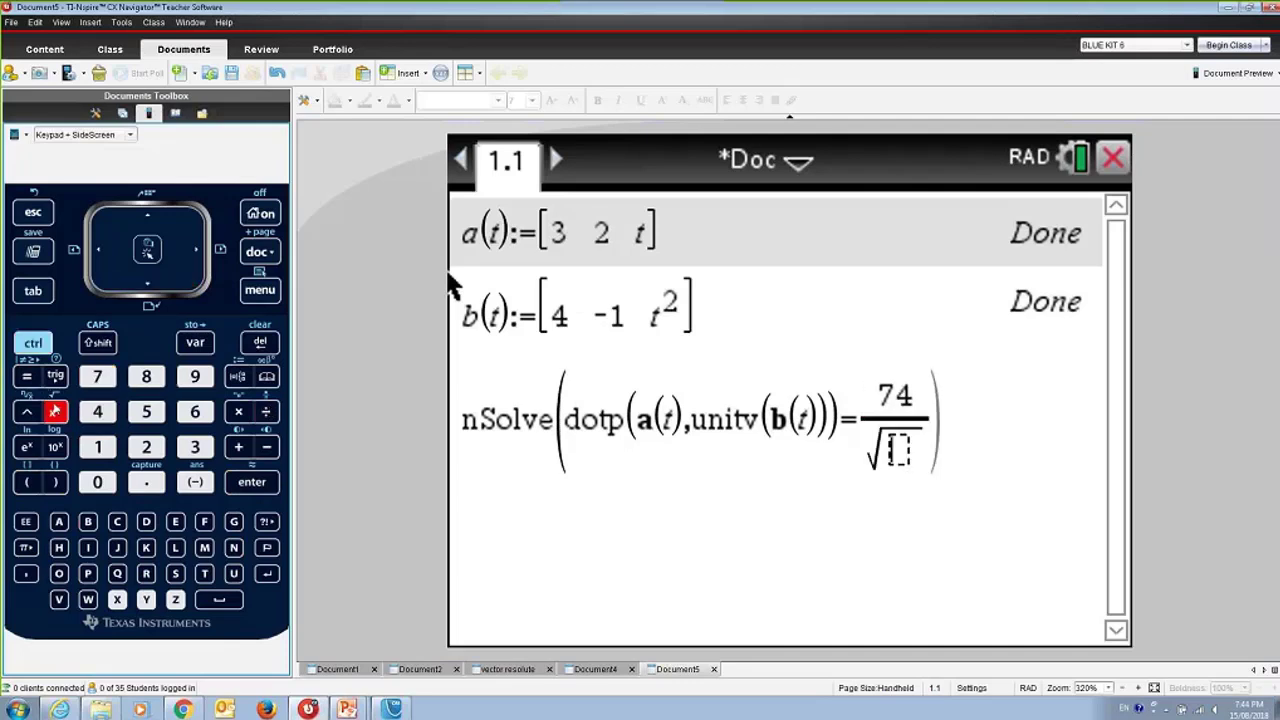
text(273)
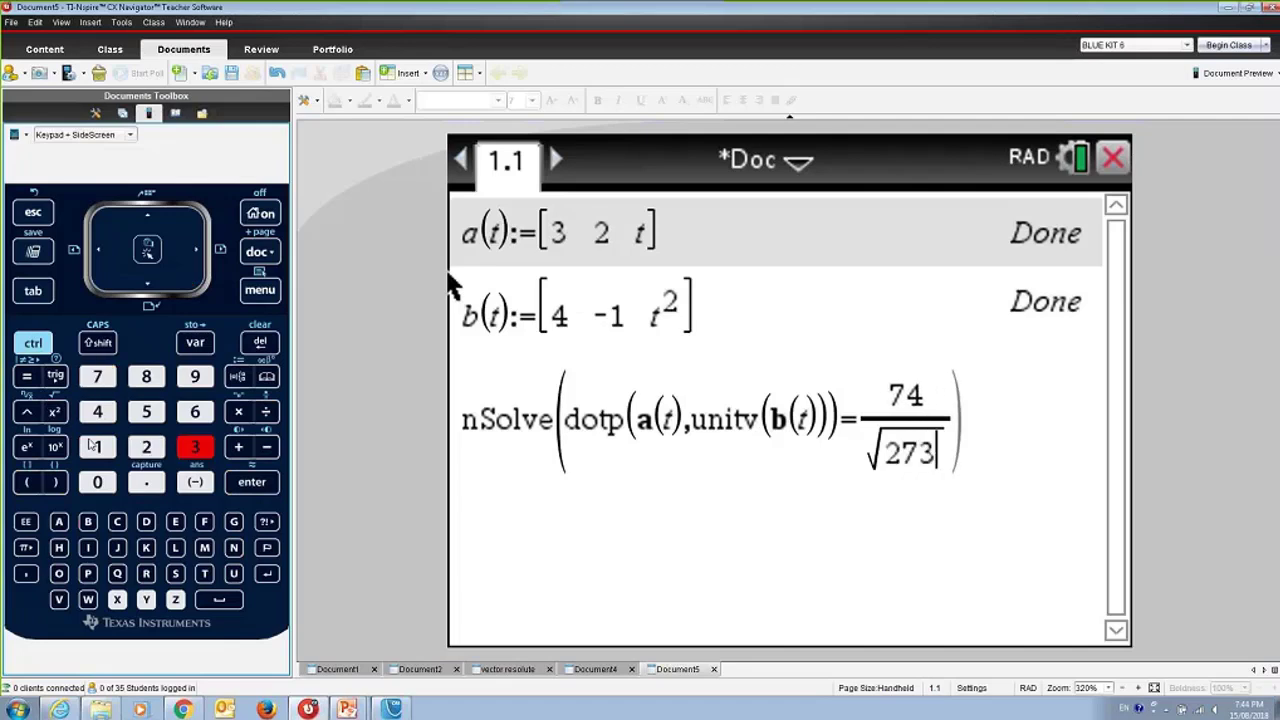
key(Right)
key(Right)
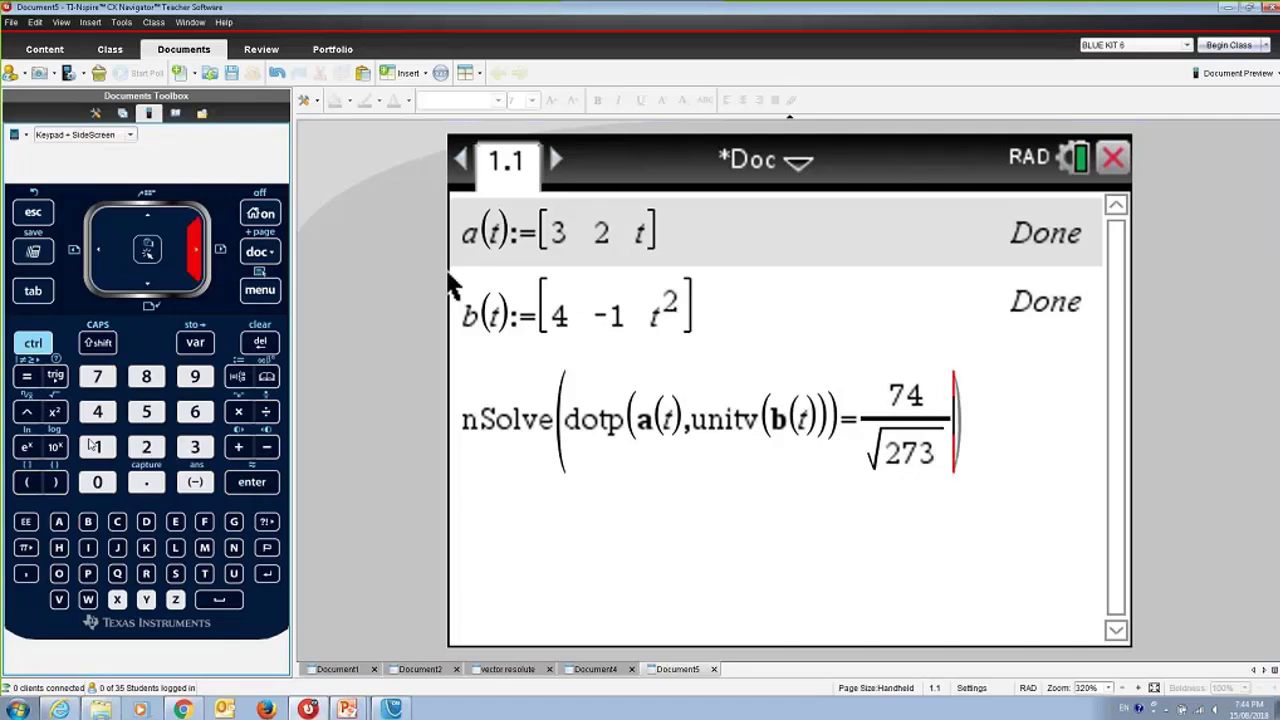
text(,t)
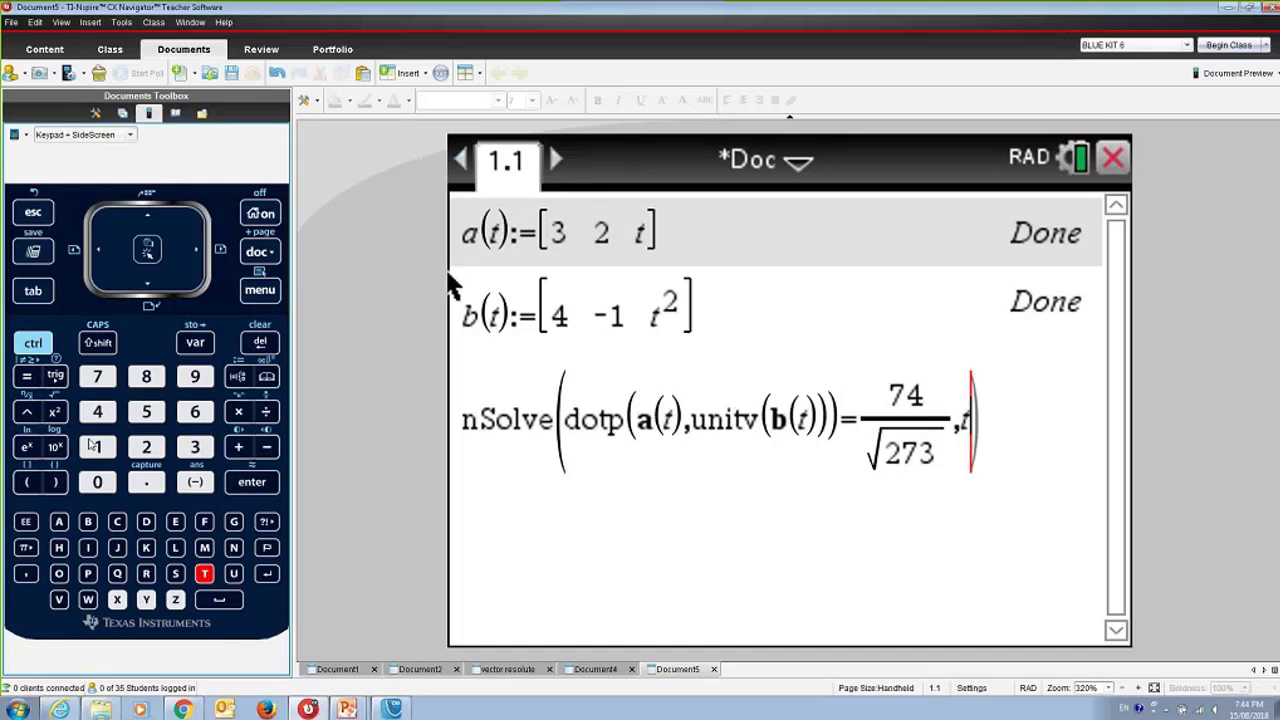
key(Return)
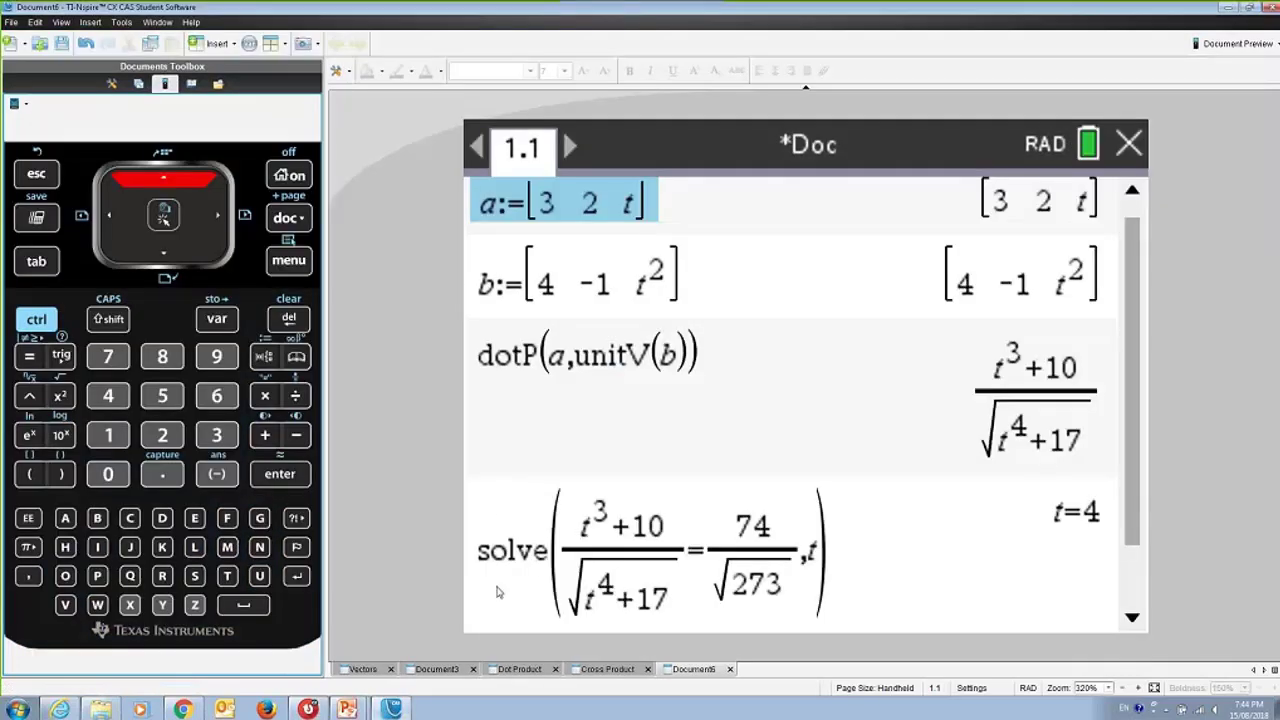
Step: Start a solve( command on the empty entry line below the previous solve calculation
click(942, 430)
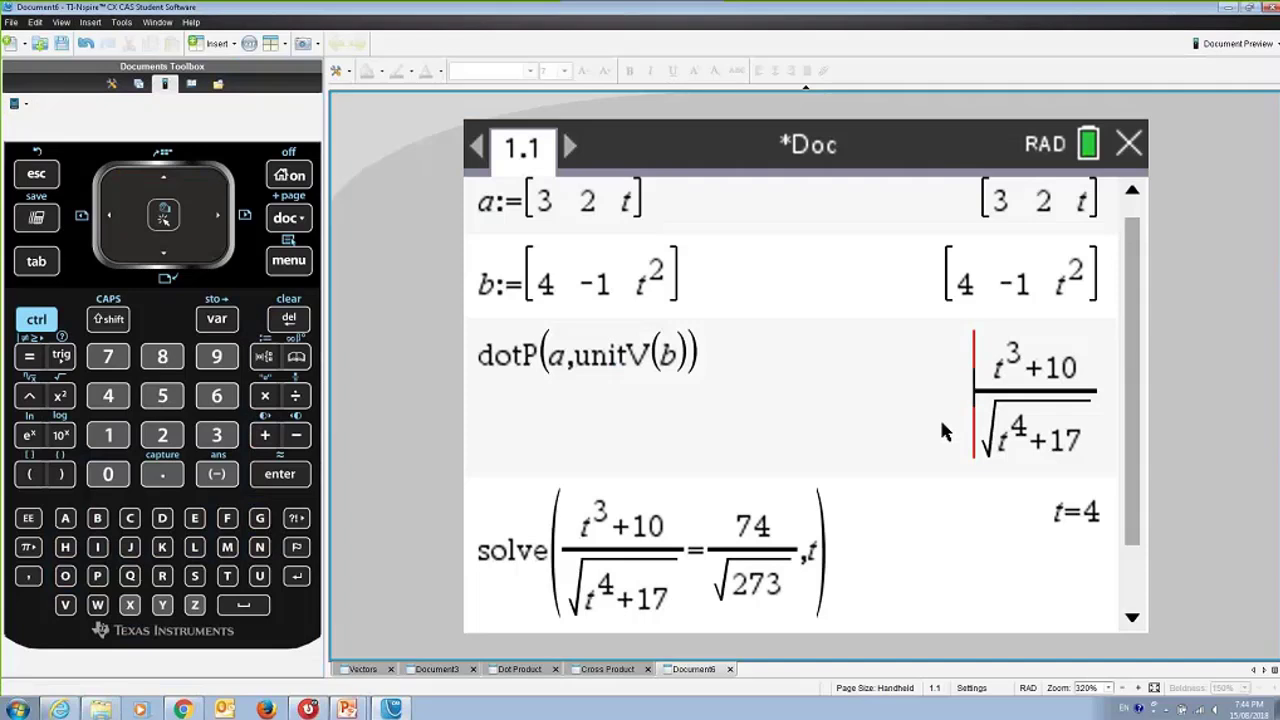
key(Down)
key(Down)
key(Down)
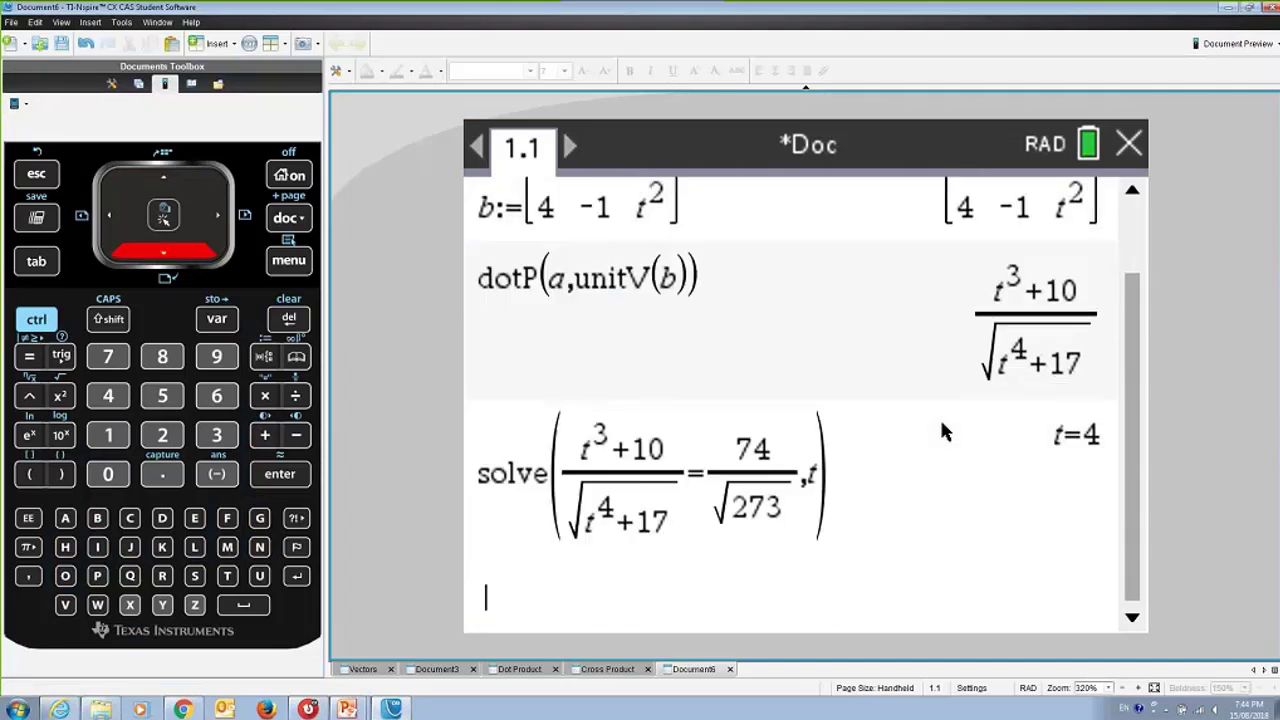
text(sol)
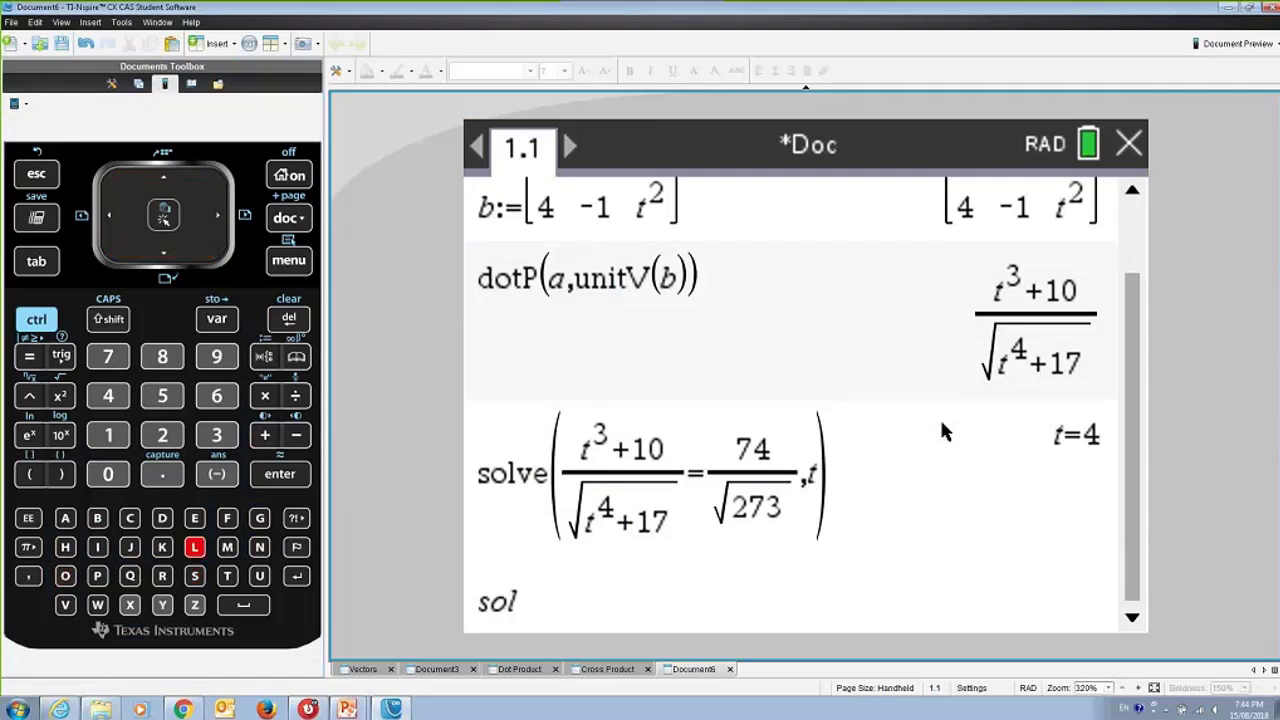
text(ve()
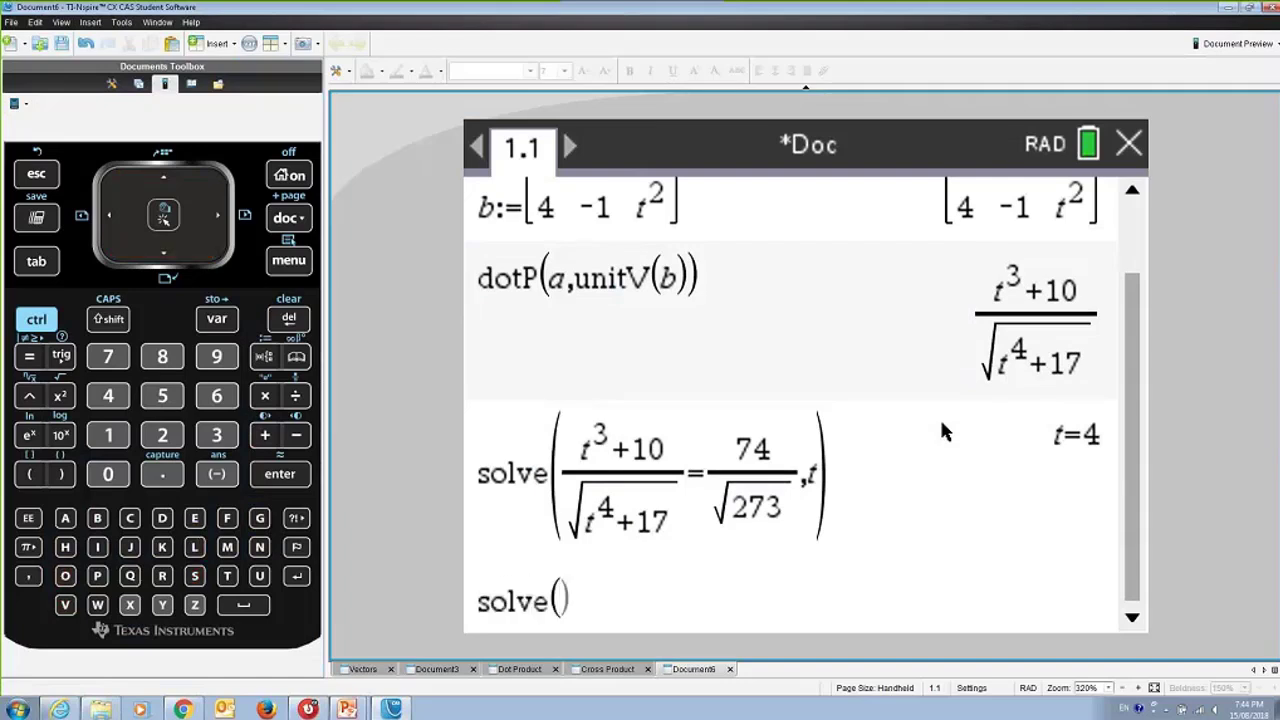
Step: Reuse dotP(a,unitV(b)) from the calculation history inside the solve command and add an equals sign after it
key(Up)
key(Up)
key(Up)
key(Up)
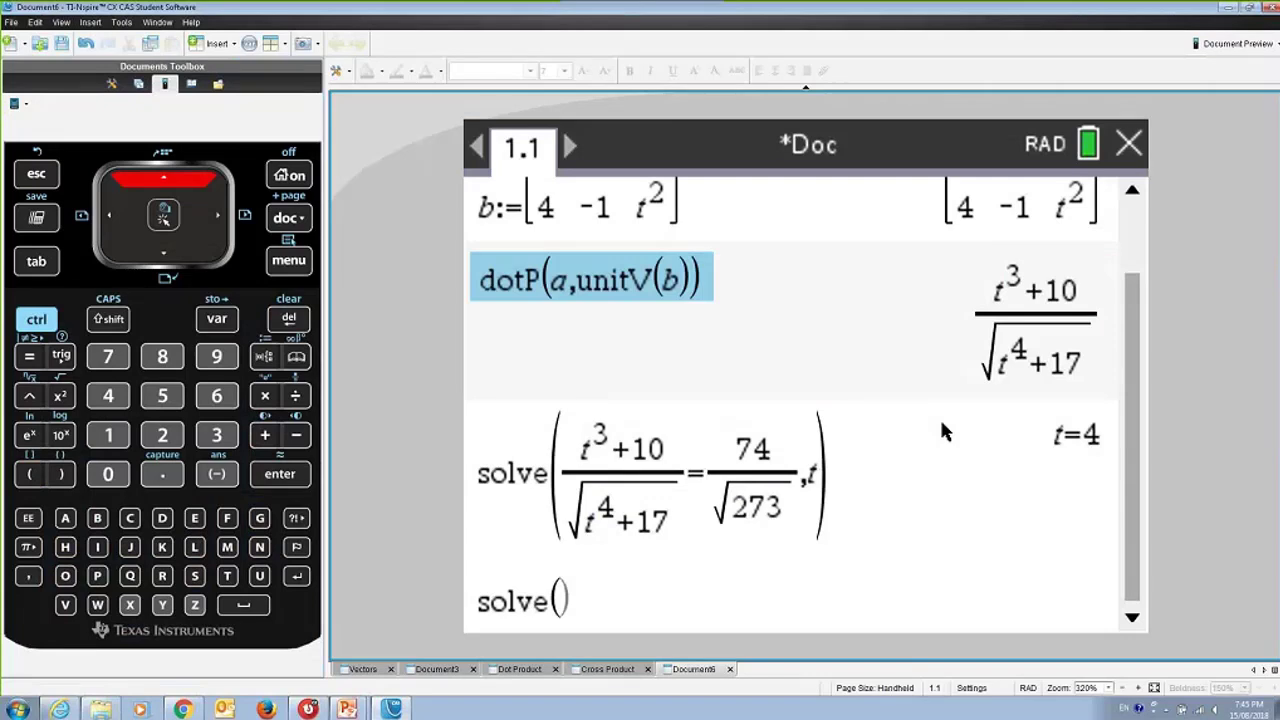
key(Return)
text(=)
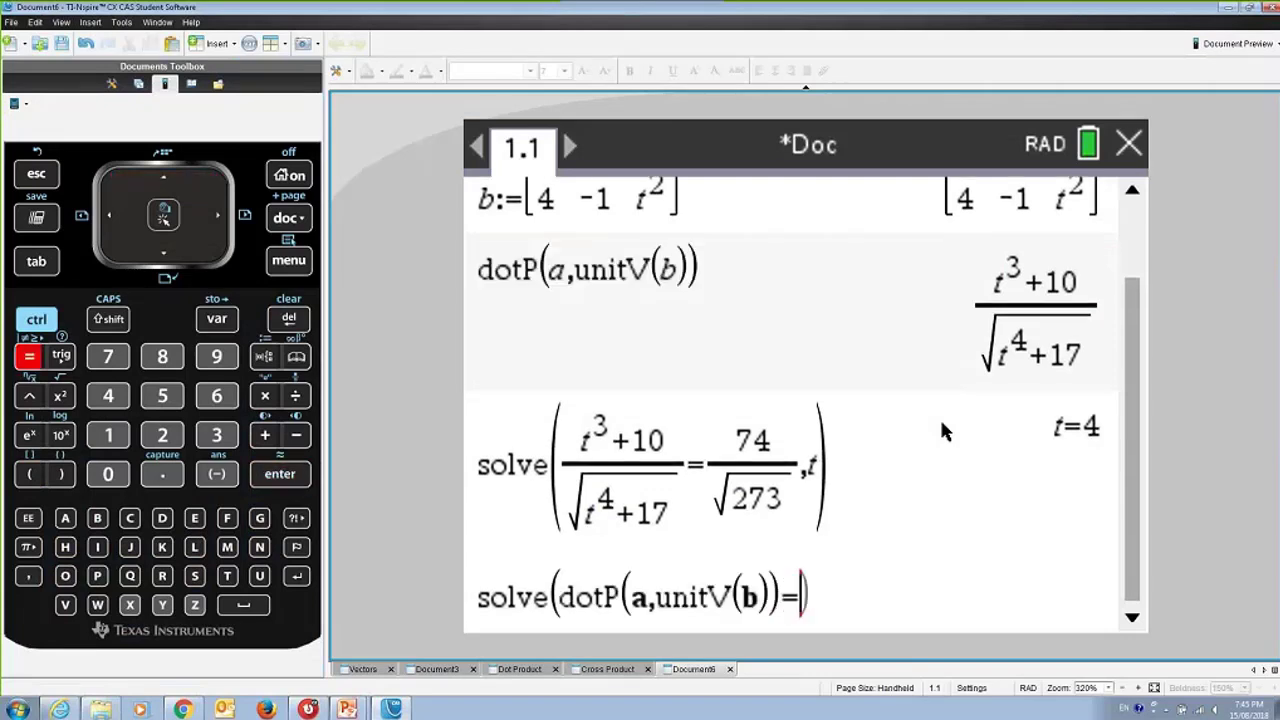
key(Right)
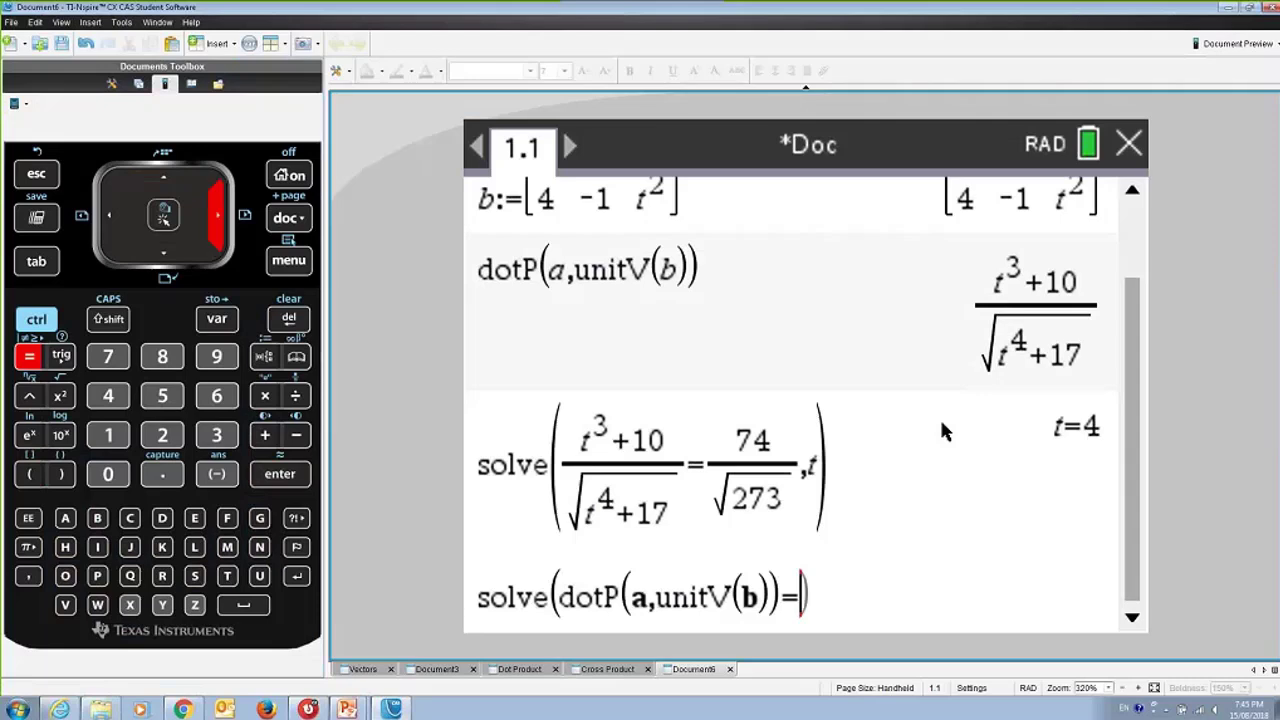
Step: Clear the unfinished solve command from the entry line and switch to the PowerPoint slide show
key(BackSpace)
key(BackSpace)
key(BackSpace)
key(BackSpace)
key(BackSpace)
key(BackSpace)
key(BackSpace)
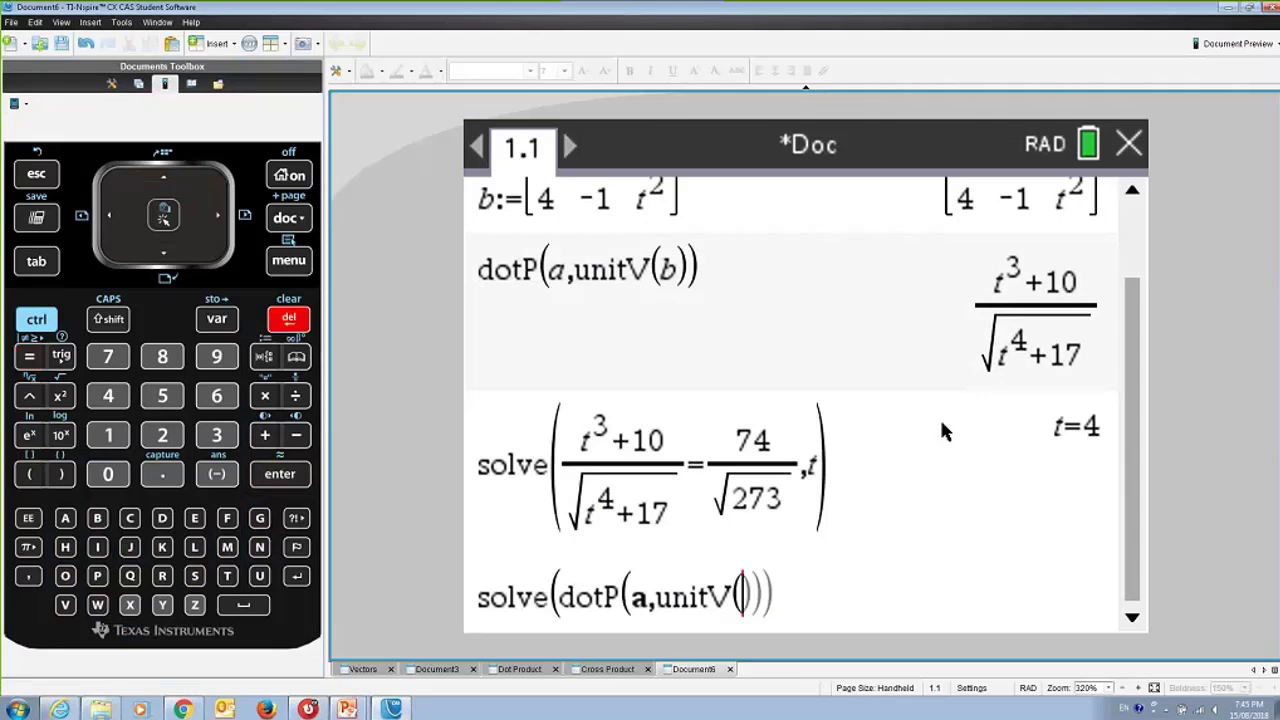
key(BackSpace)
key(BackSpace)
key(BackSpace)
key(BackSpace)
key(BackSpace)
key(BackSpace)
key(BackSpace)
key(BackSpace)
key(BackSpace)
key(BackSpace)
key(BackSpace)
key(BackSpace)
key(BackSpace)
key(BackSpace)
key(BackSpace)
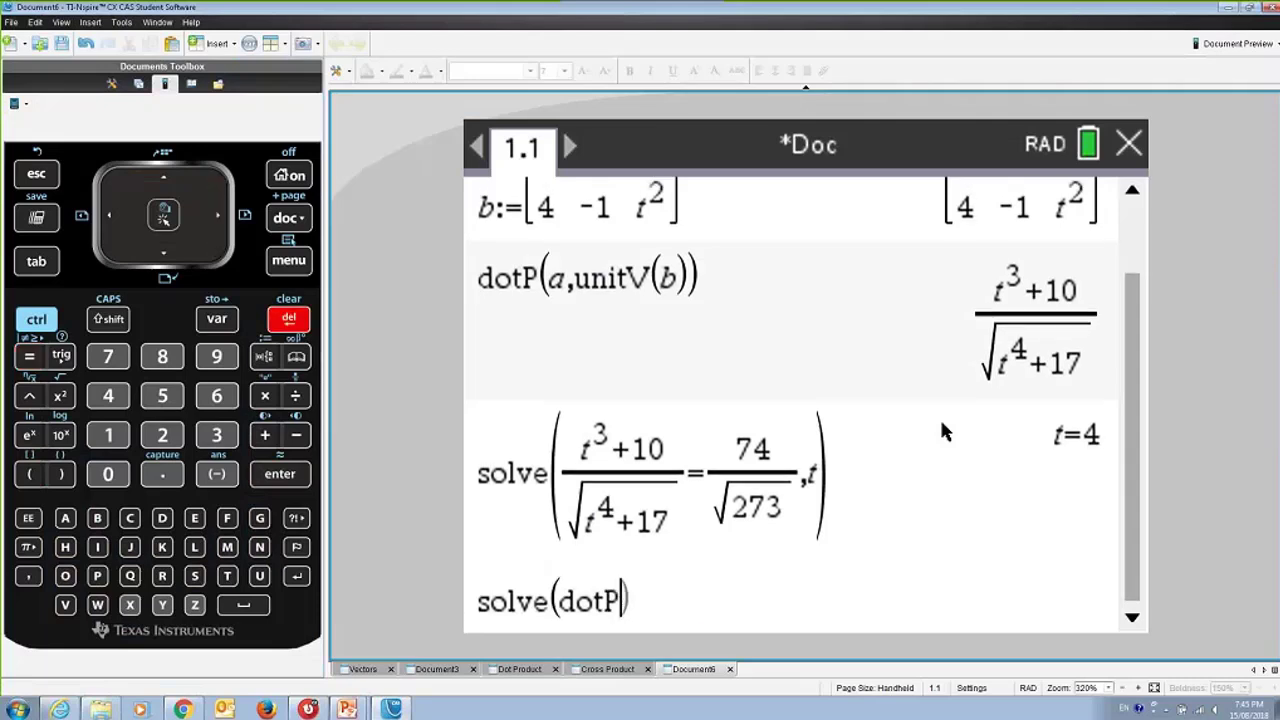
key(BackSpace)
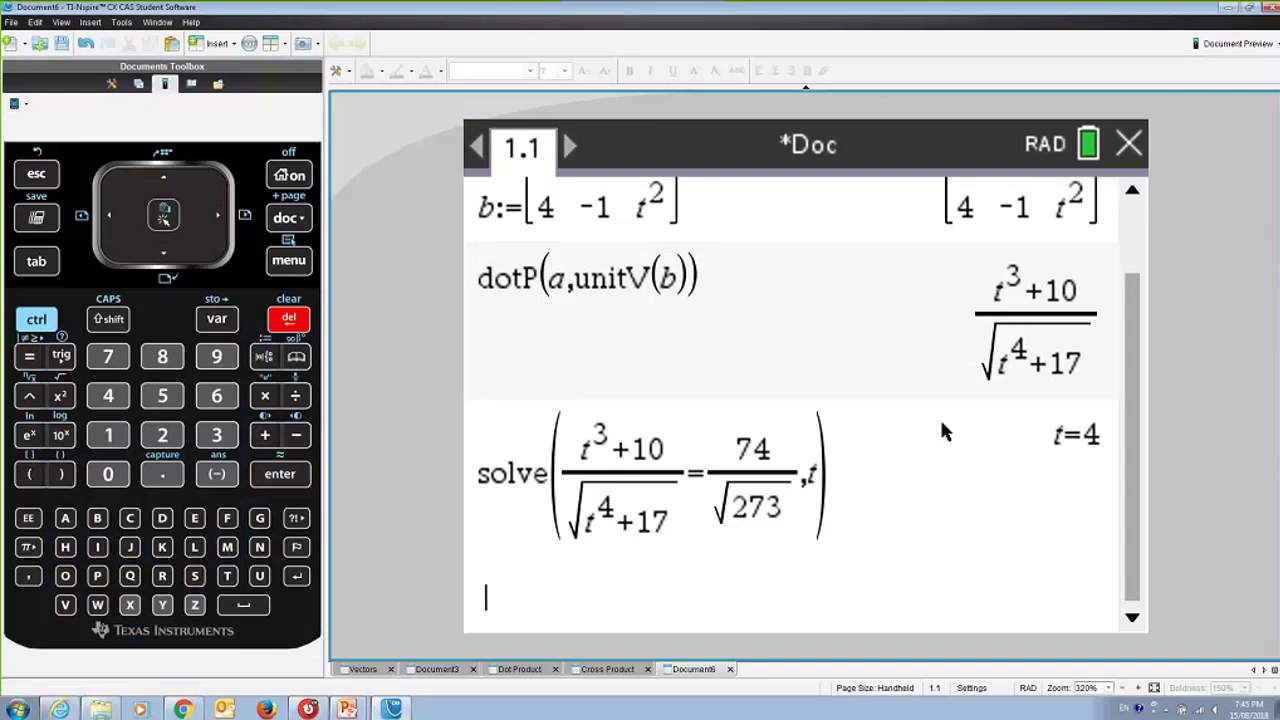
key(alt+Tab)
key(alt+Tab)
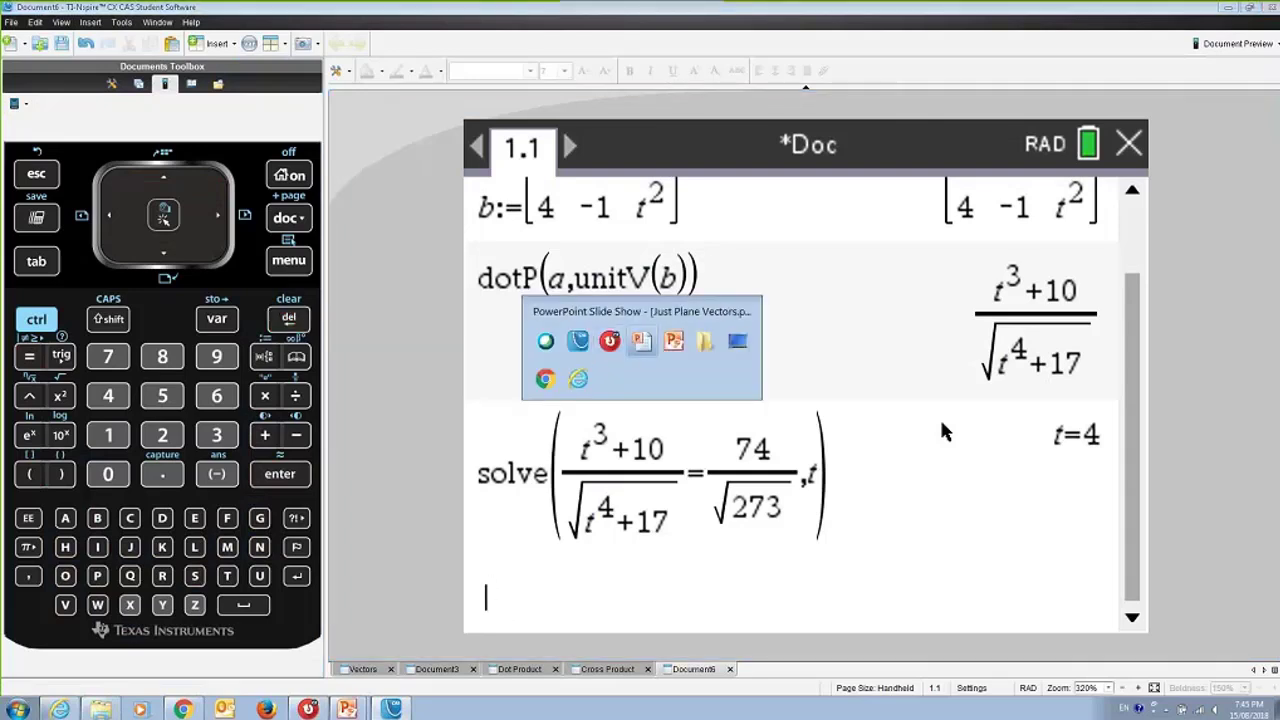
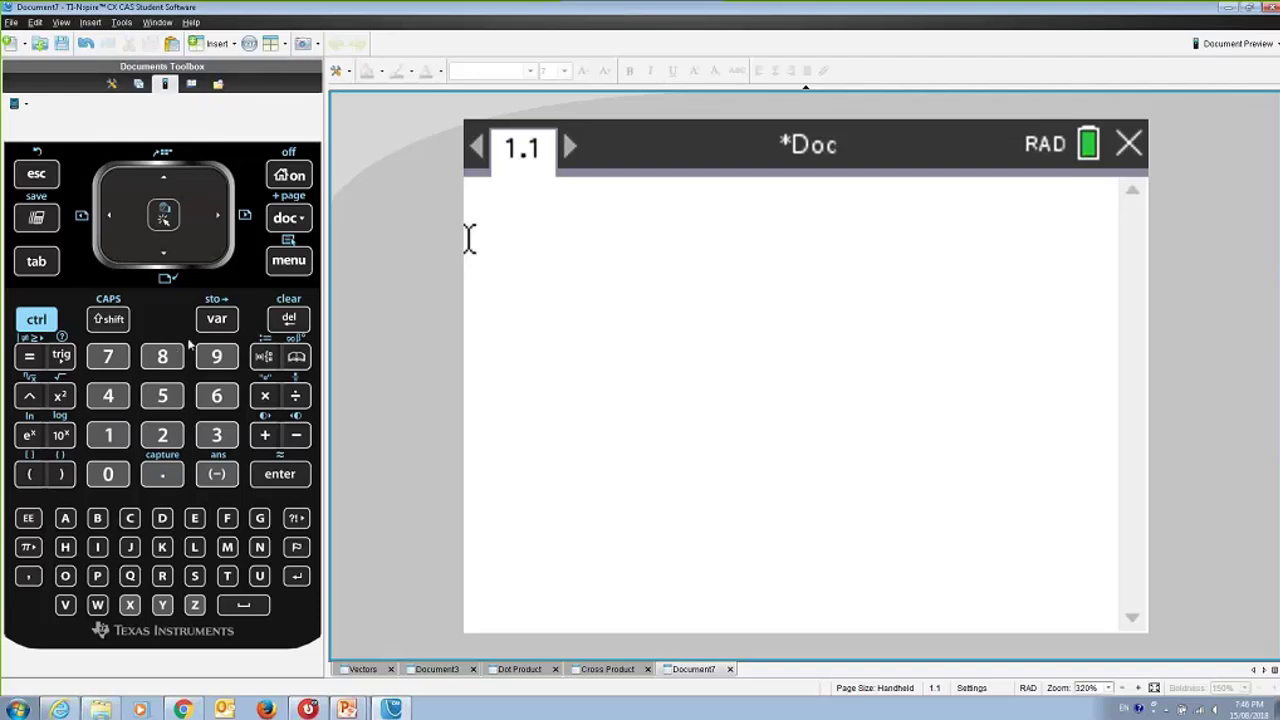
Step: Insert a new problem with a Calculator page into the document and make that page active
click(289, 228)
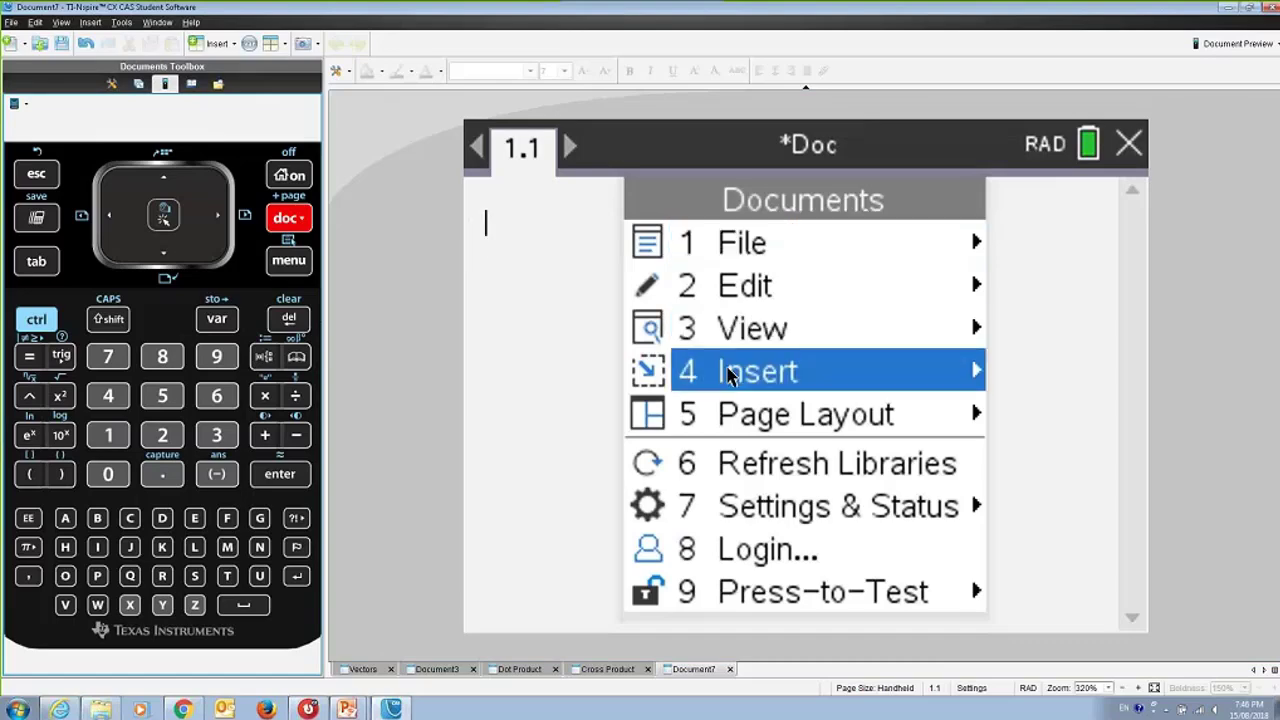
click(880, 175)
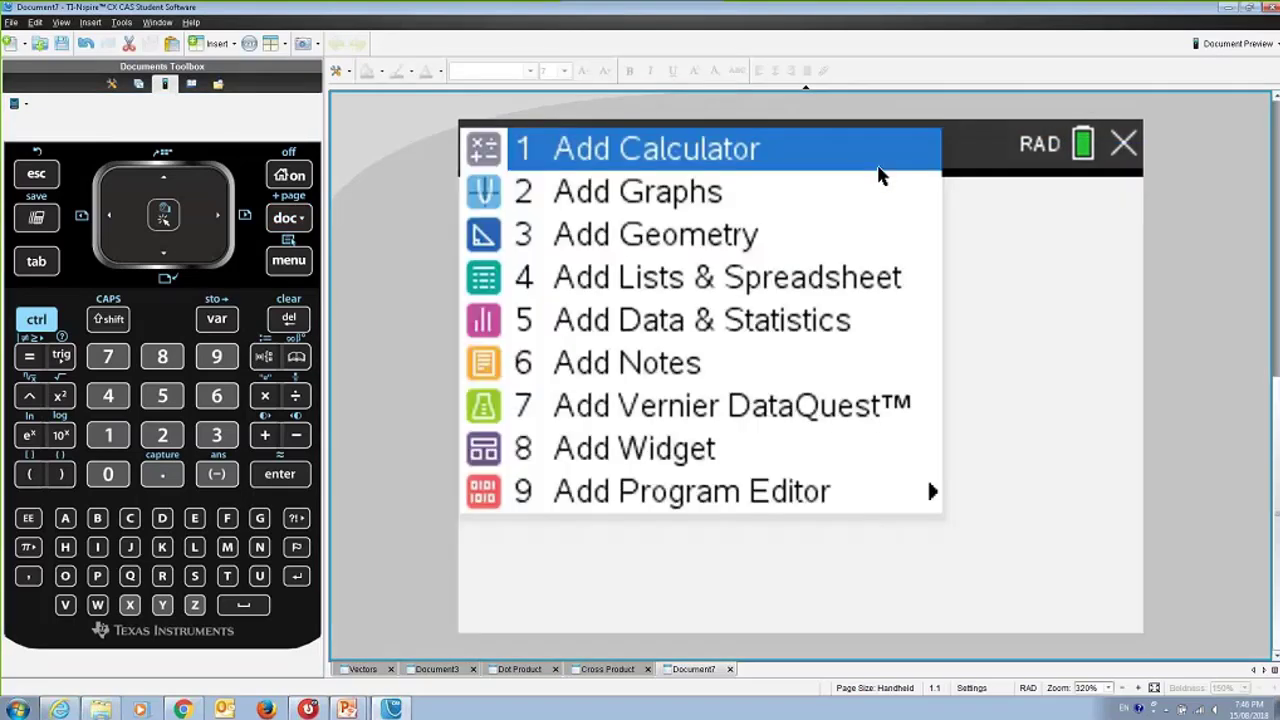
key(Escape)
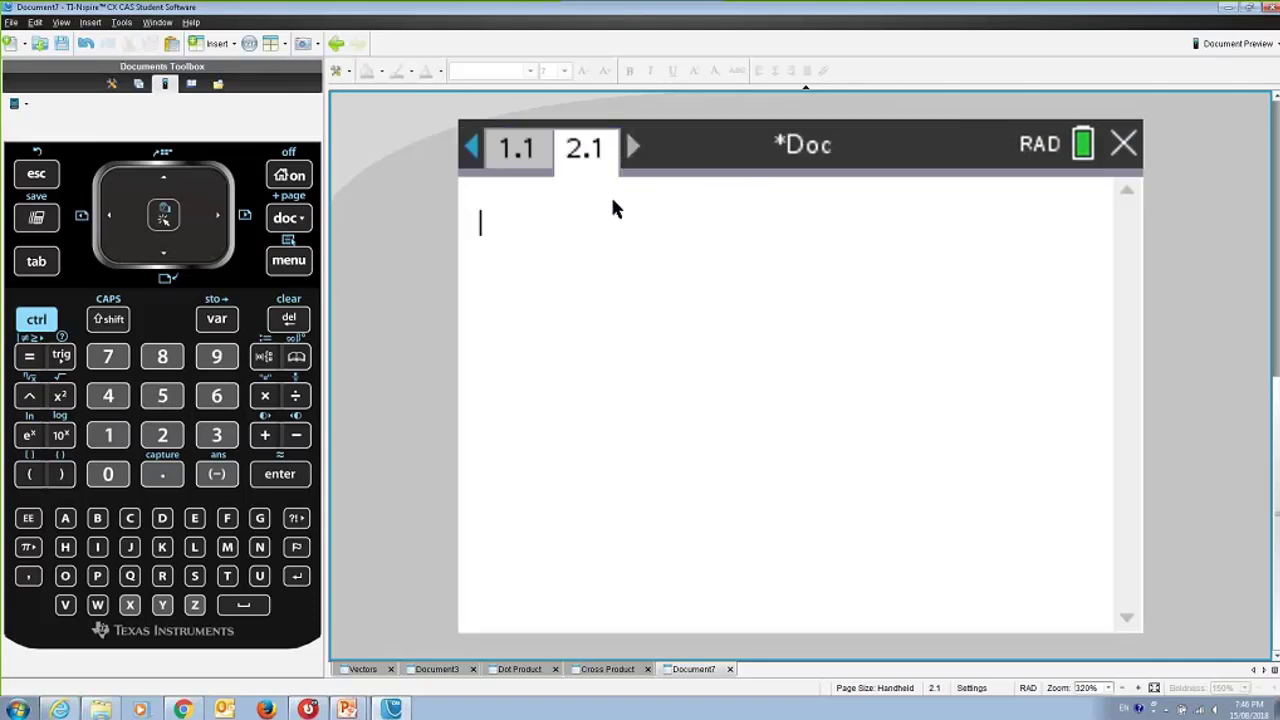
click(524, 155)
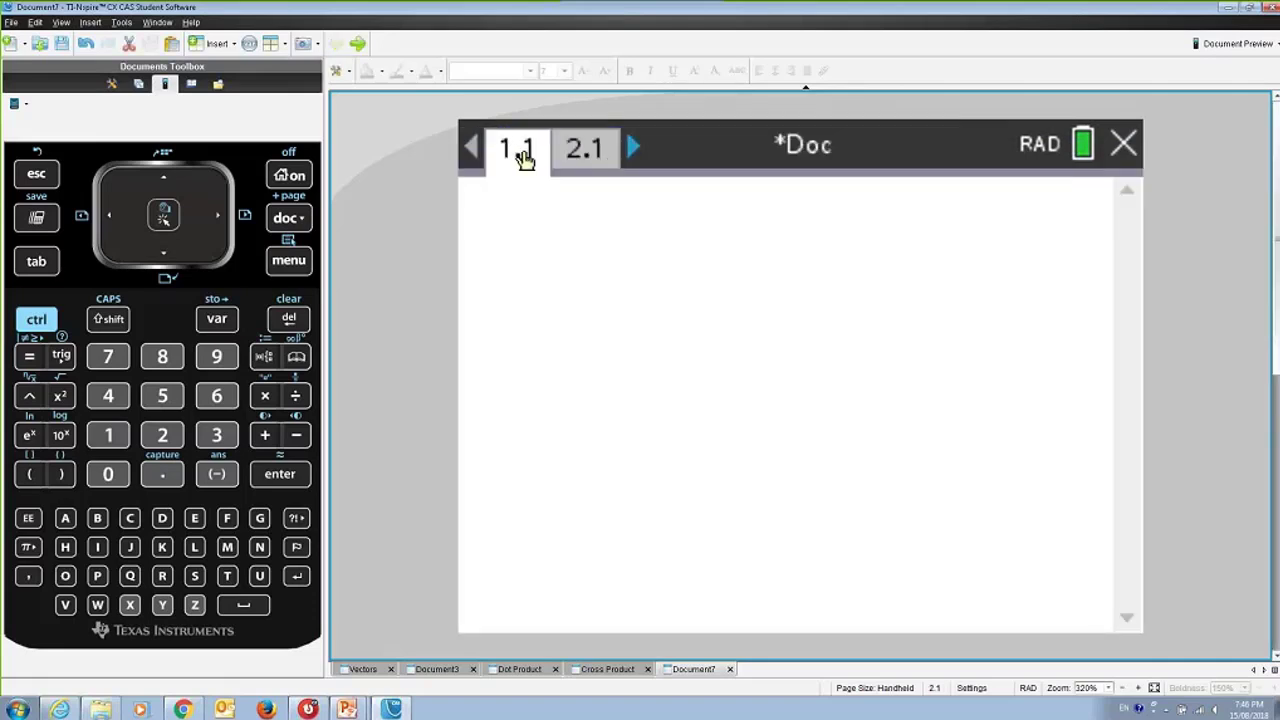
click(578, 163)
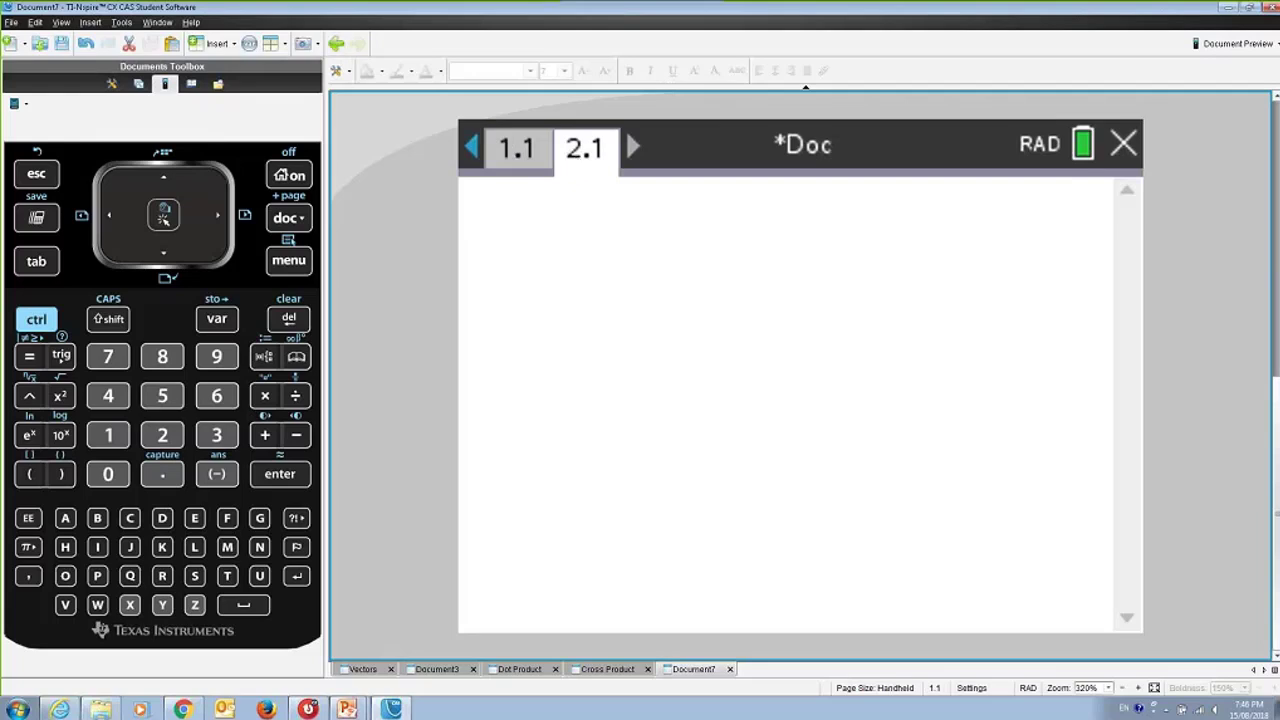
Step: Define vector a as [-2,-1,3] on the new Calculator page
text(a:=)
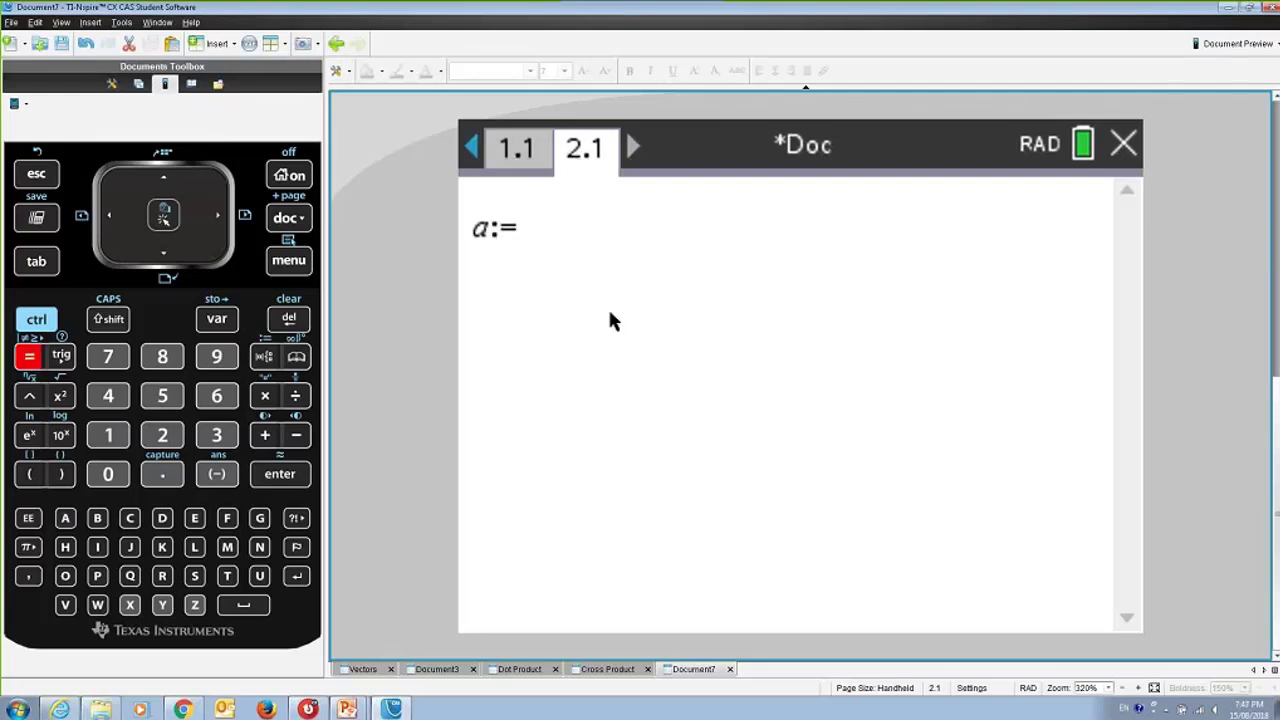
text([-2)
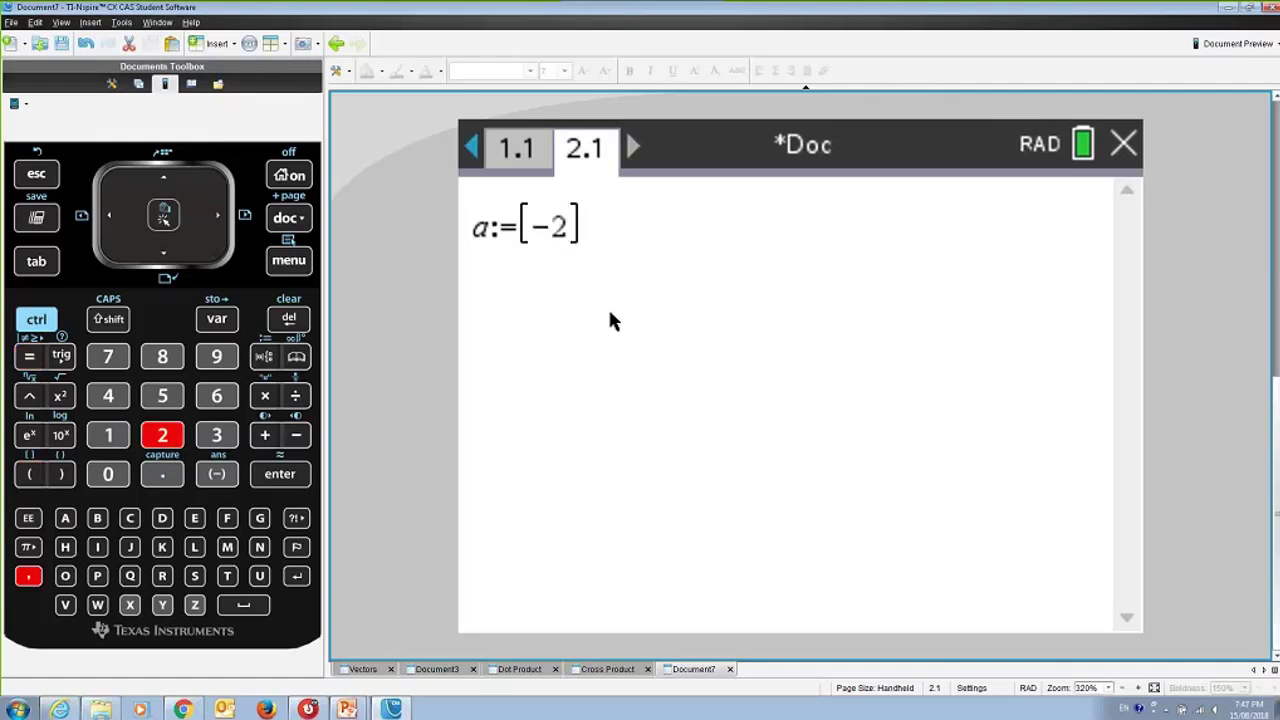
text(,)
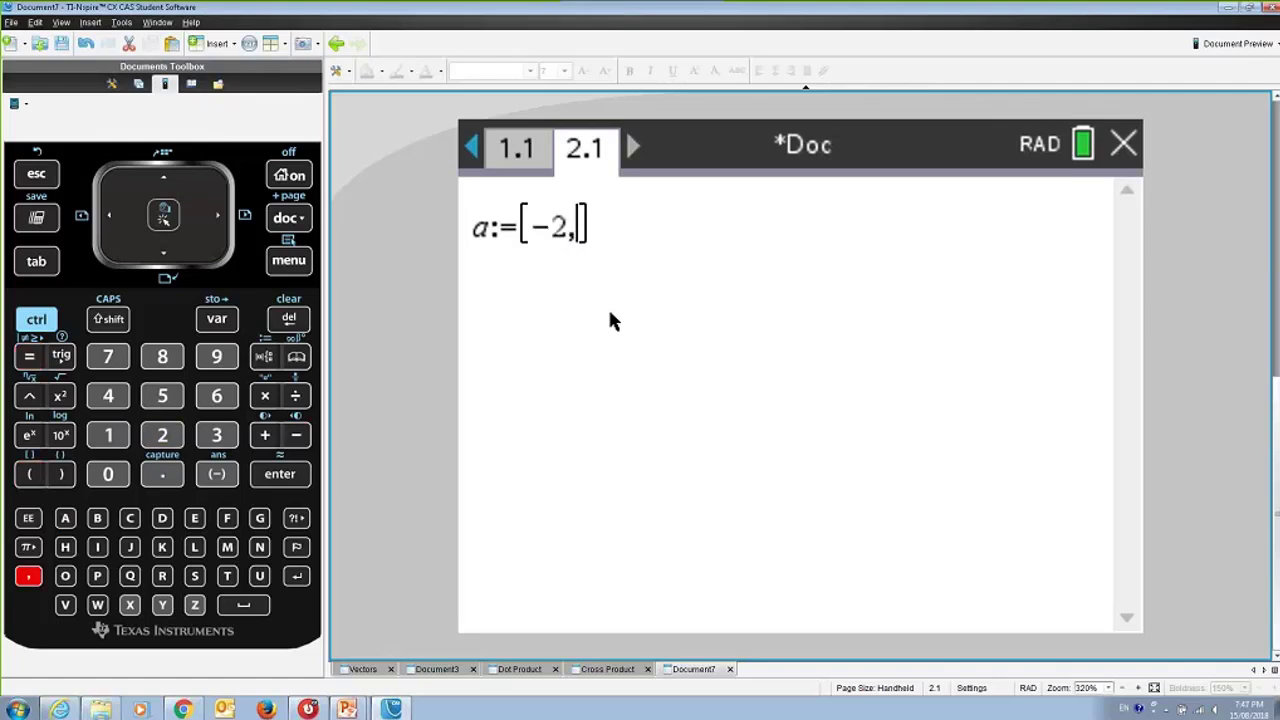
text(-1)
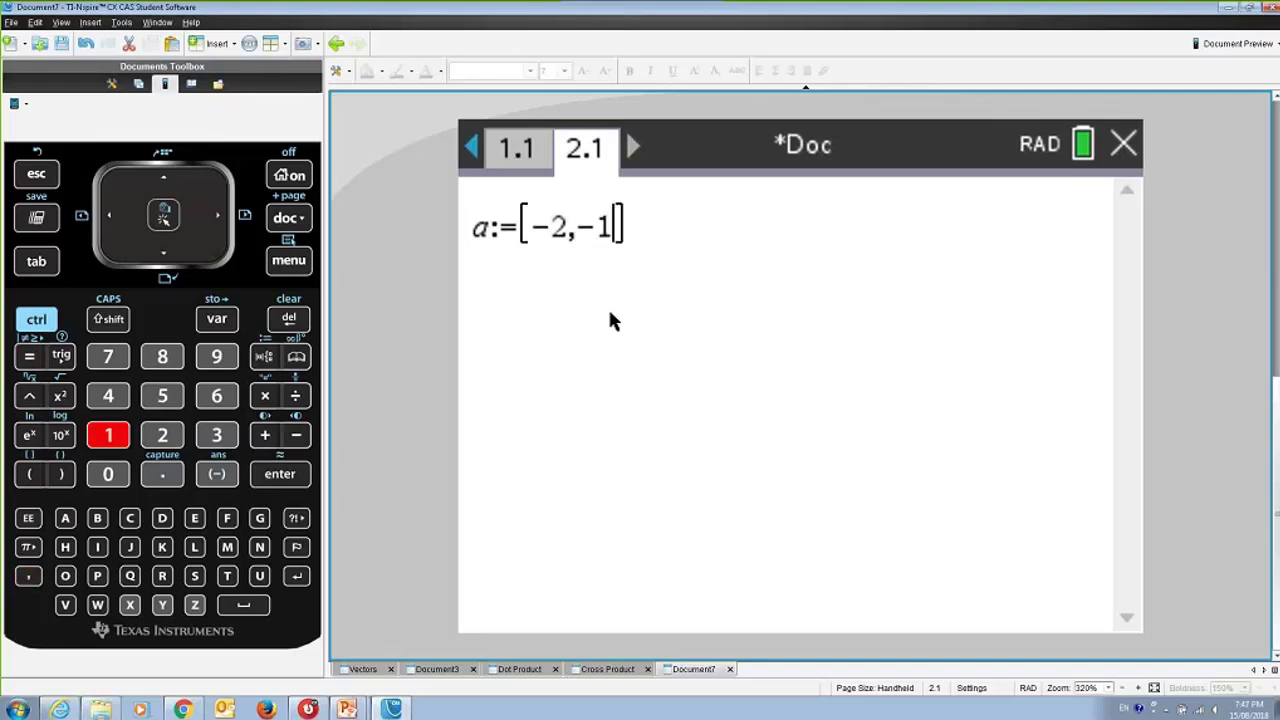
text(,3)
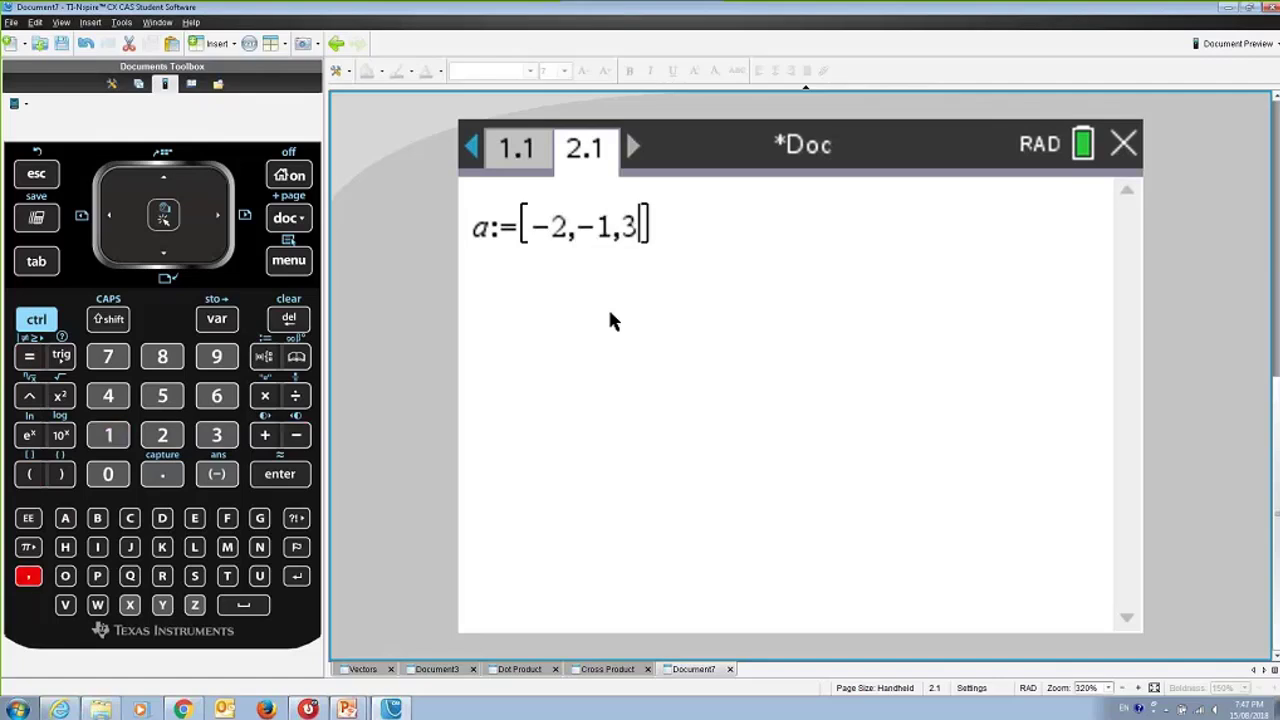
key(Return)
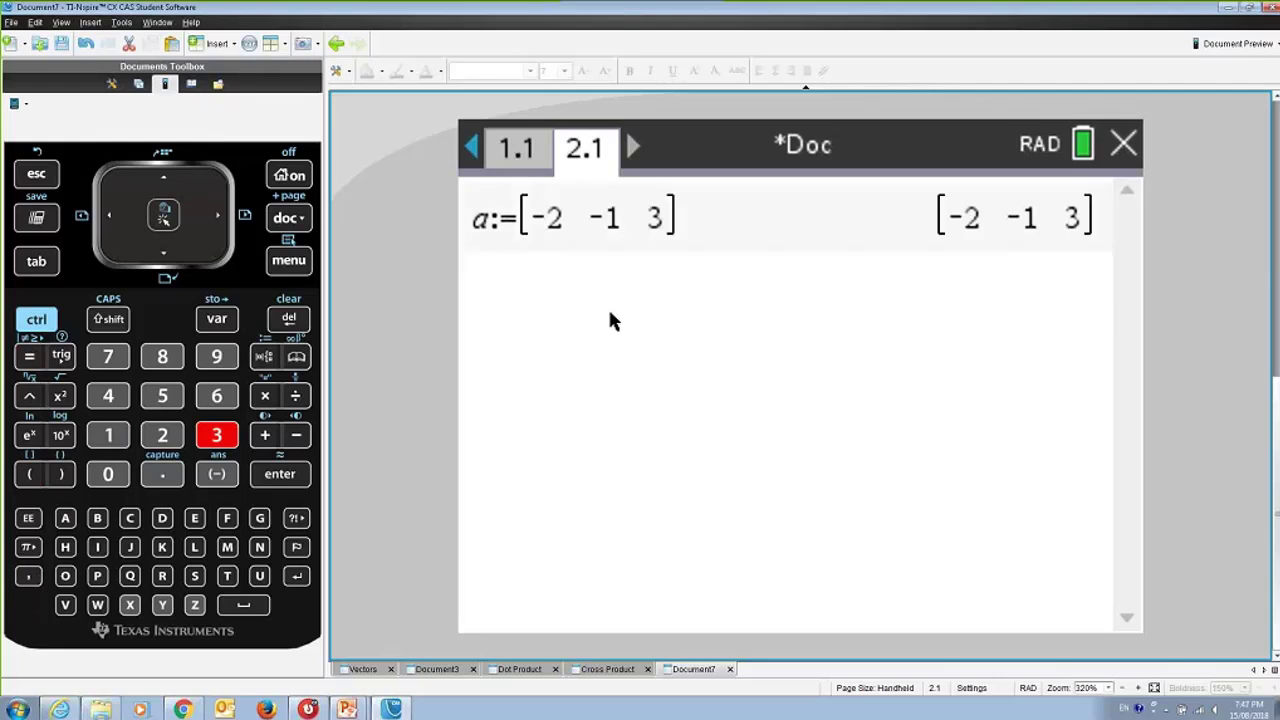
Step: Define vector b as [m,1,2] below the definition of a
text(b)
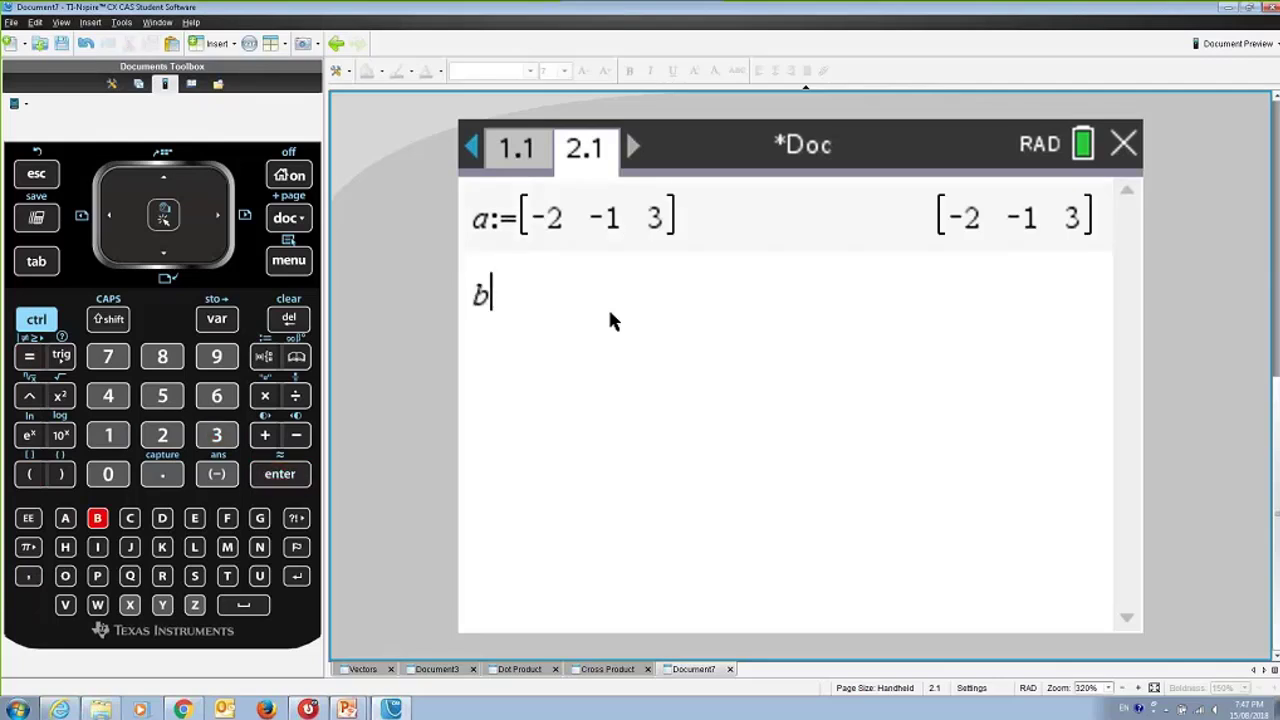
text(:=)
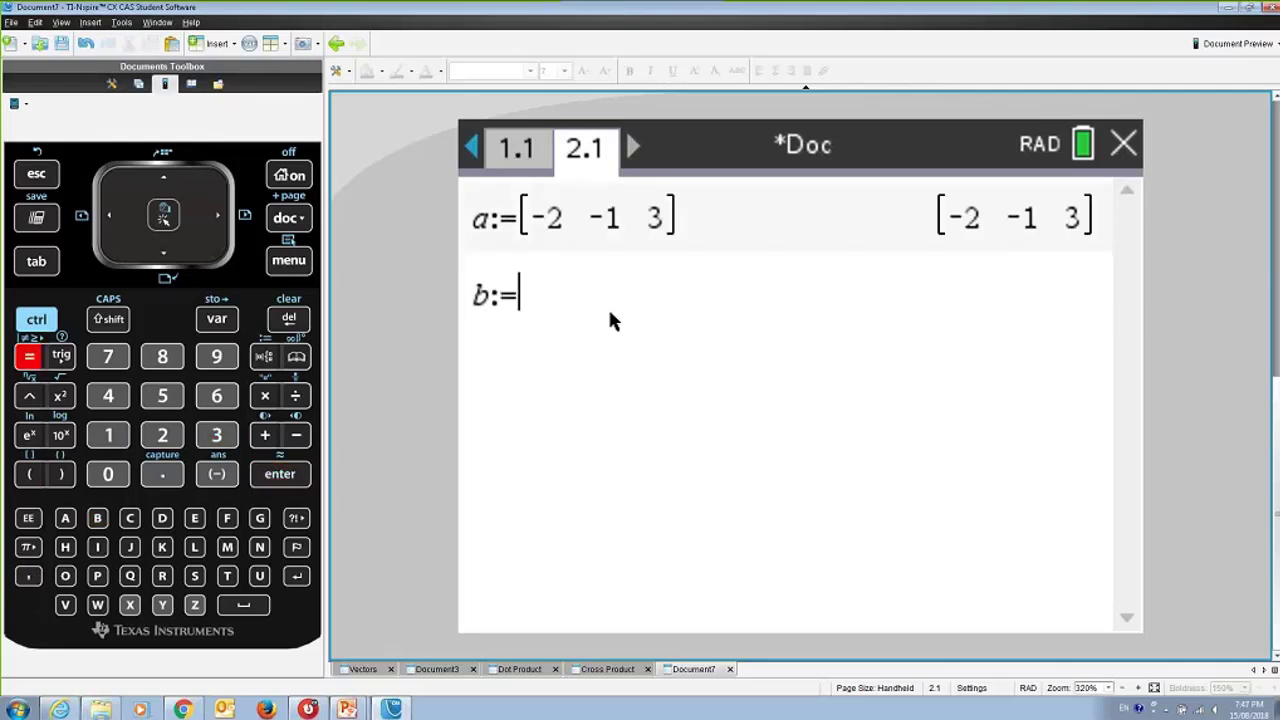
text([m)
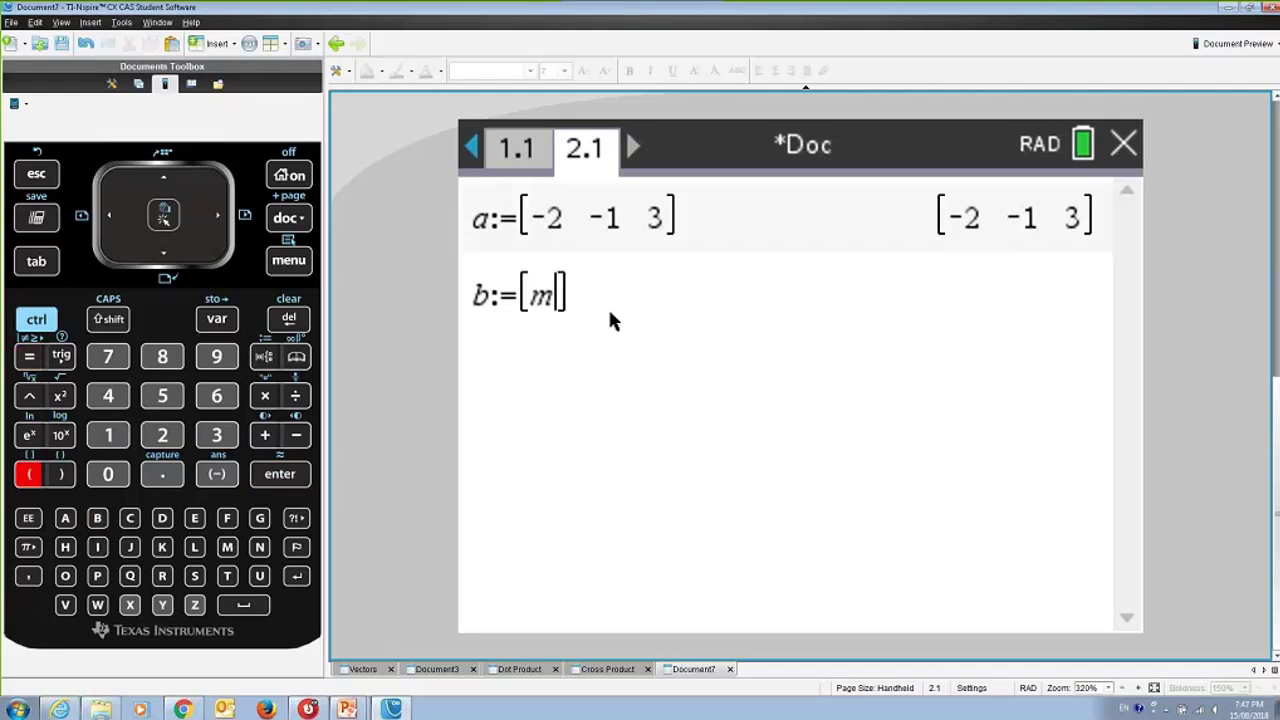
text(,1)
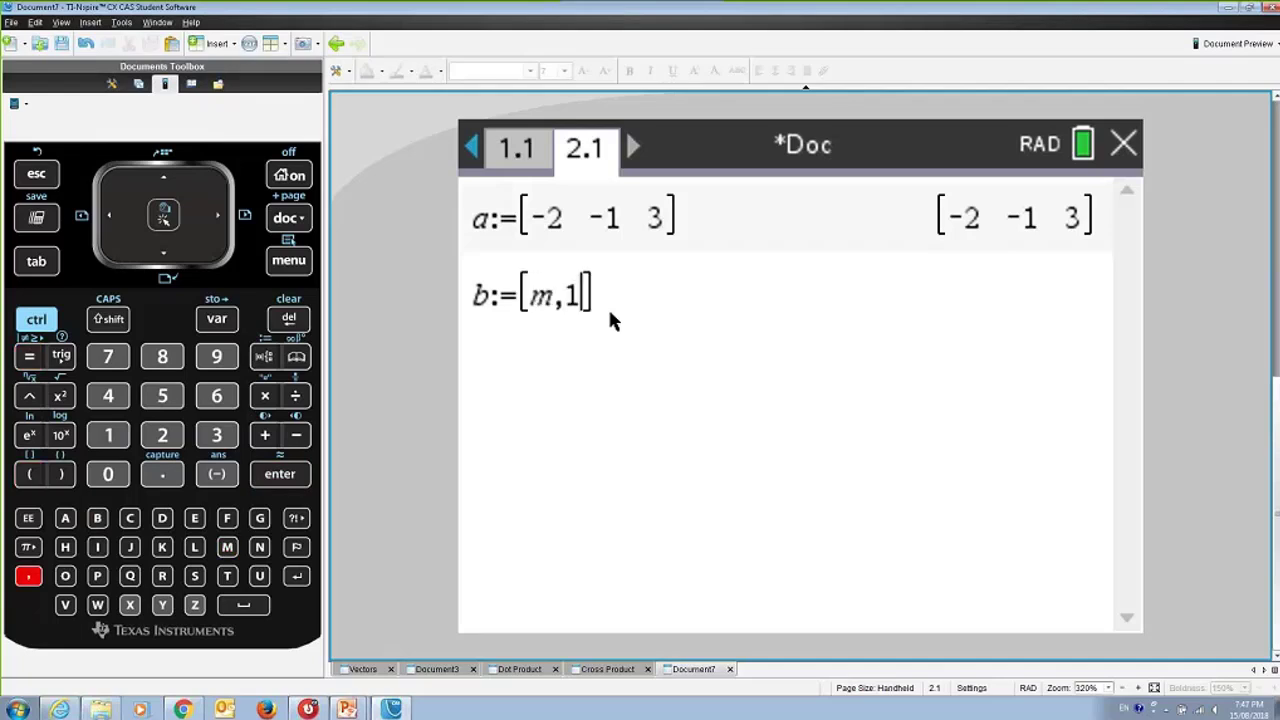
text(,2)
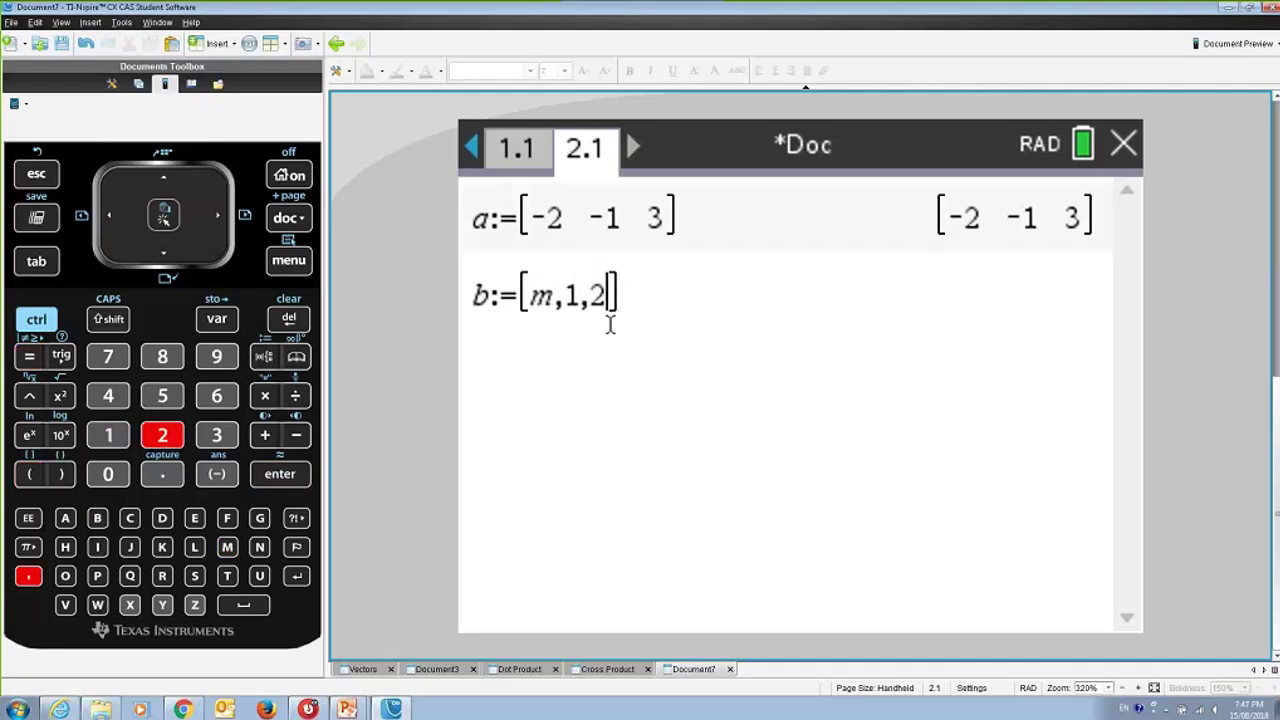
key(Return)
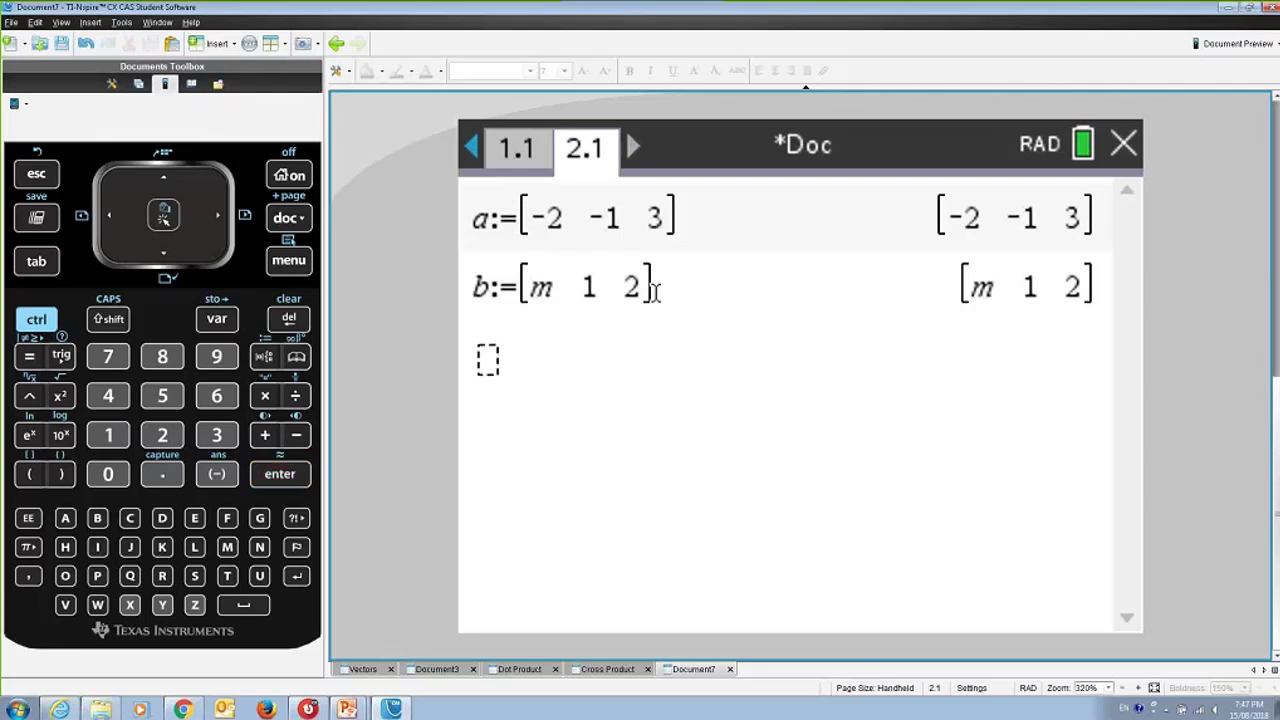
Step: Copy the b:=[m 1 2] definition into Document5 of the TI-Nspire CX Navigator Teacher Software and try to evaluate it
drag(652, 291, 473, 288)
right_click(480, 287)
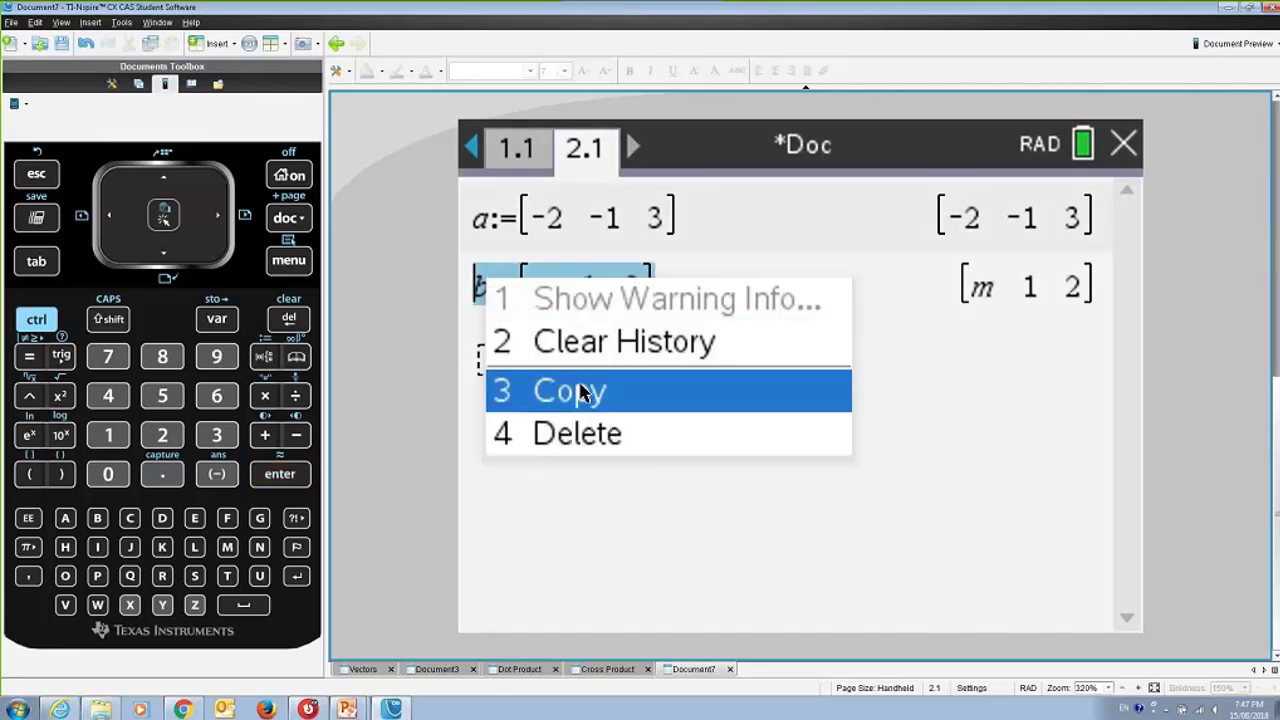
click(580, 390)
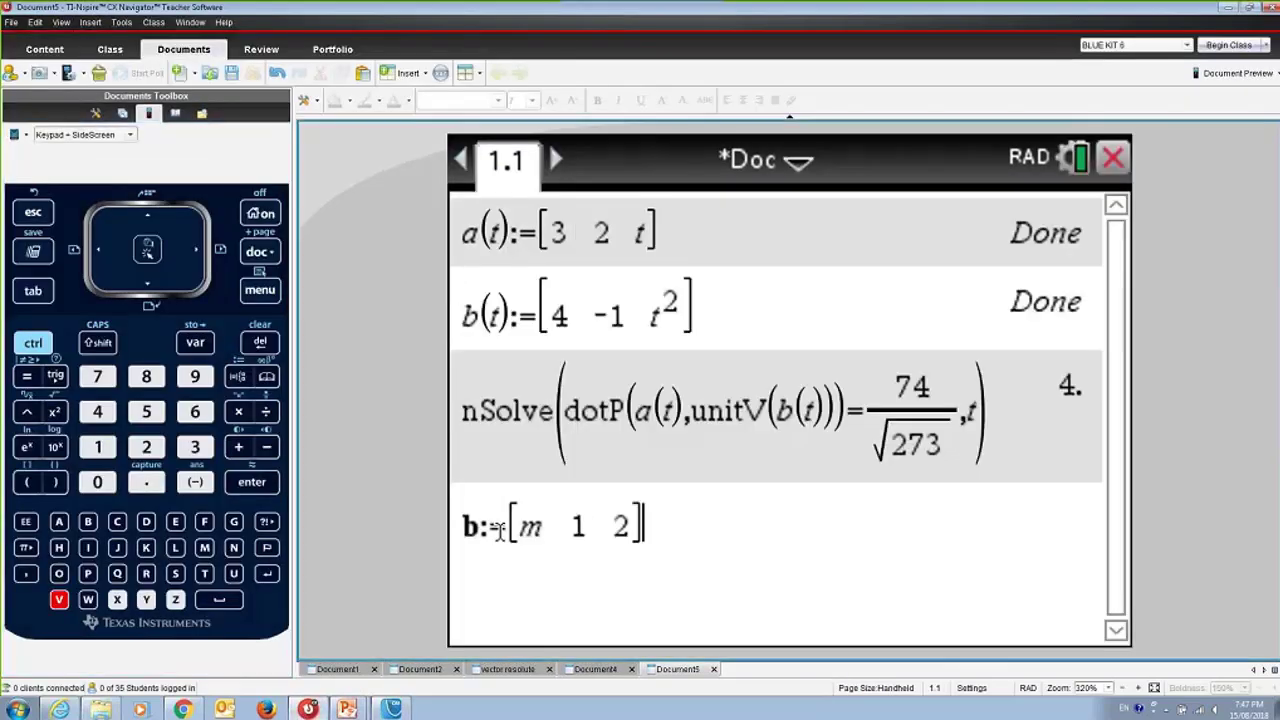
key(Return)
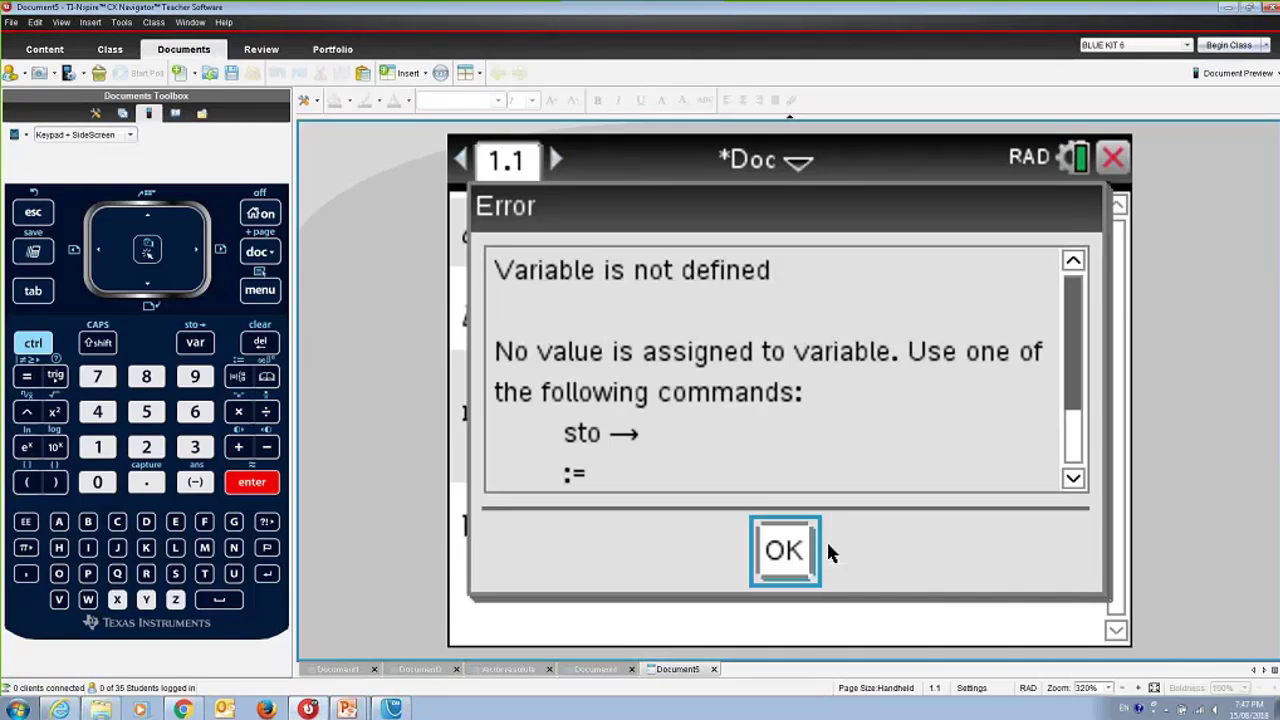
key(Return)
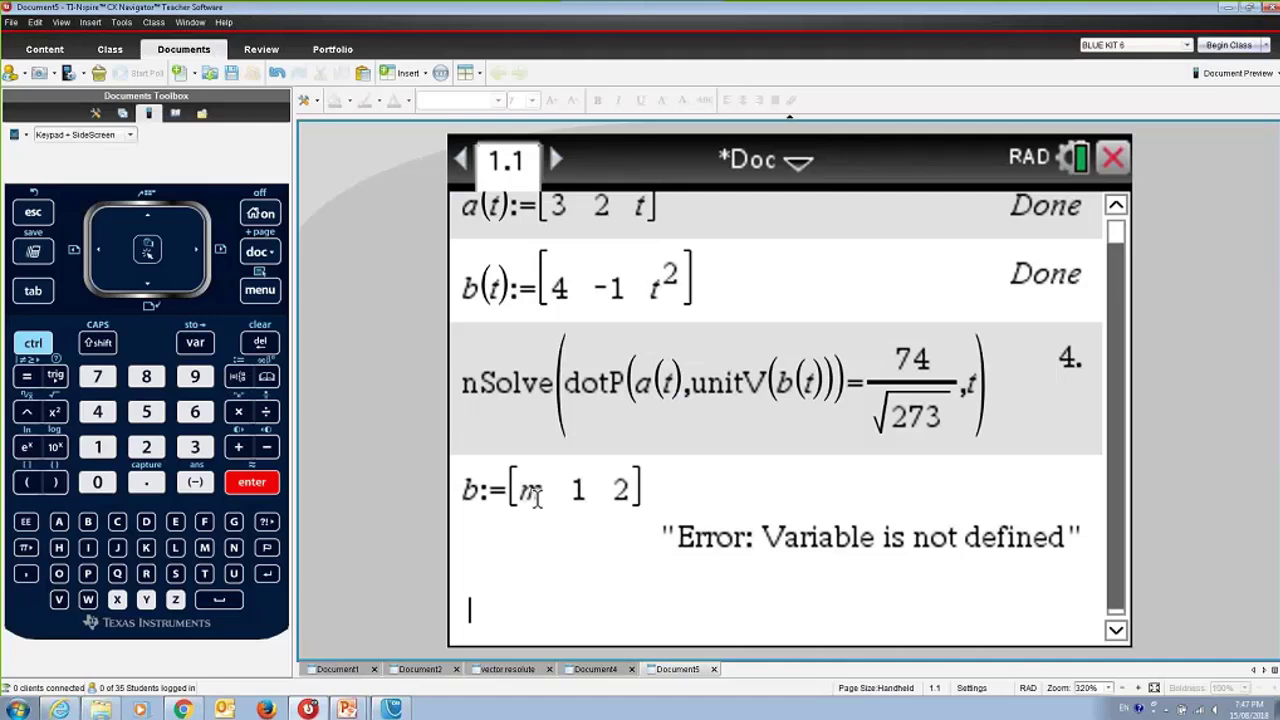
Step: Recall the b:=[m 1 2] entry and redefine it as the function b(m):=[m 1 2]
key(Up)
key(Return)
key(Left)
key(Left)
key(Left)
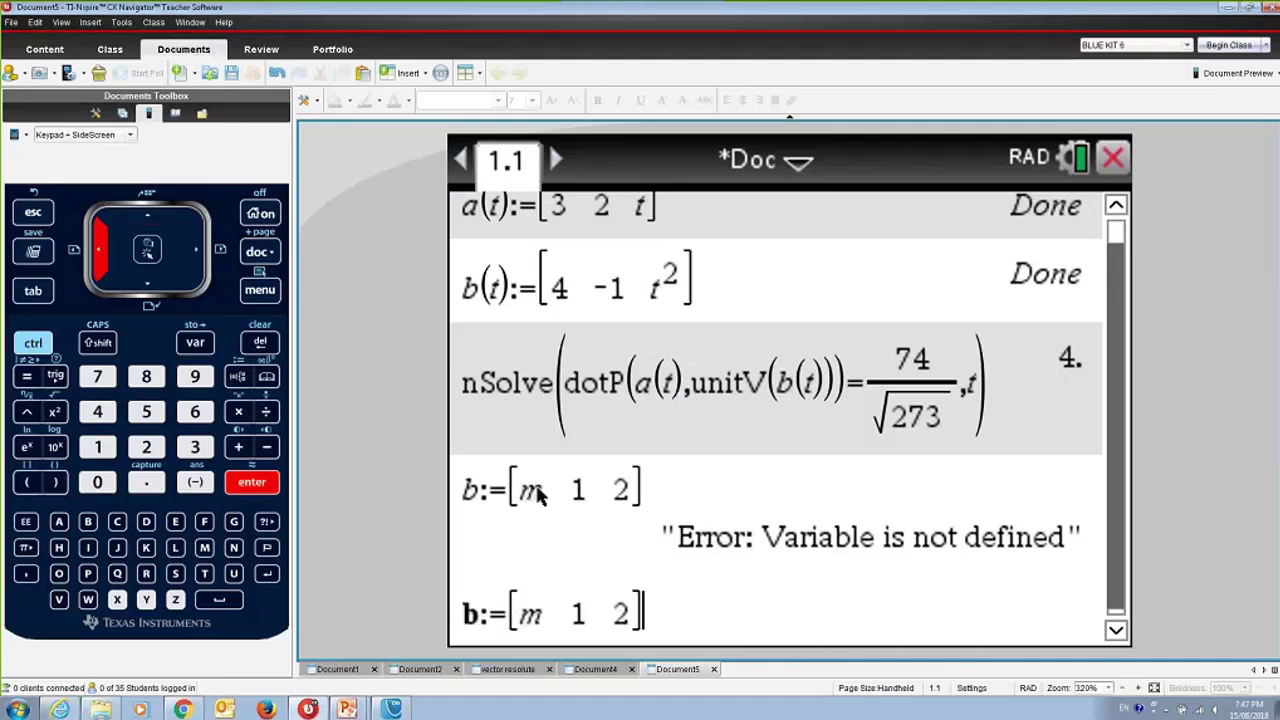
key(Left)
key(Left)
key(Left)
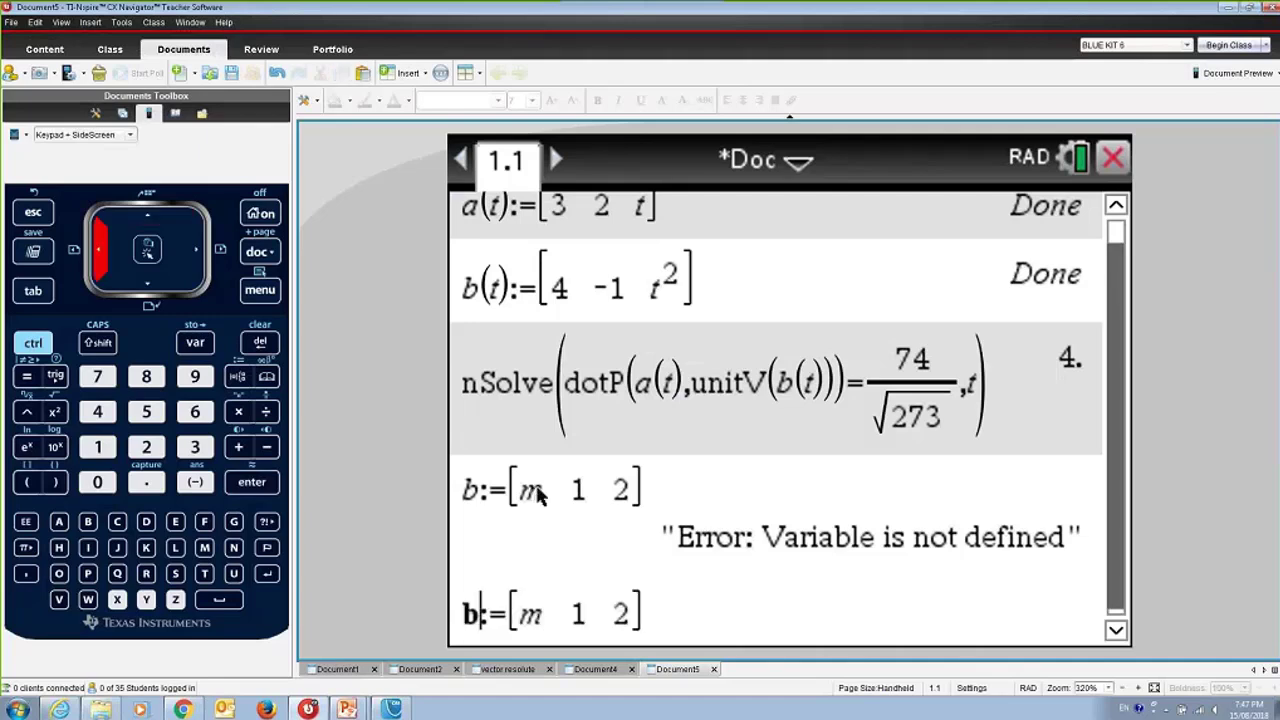
text((m))
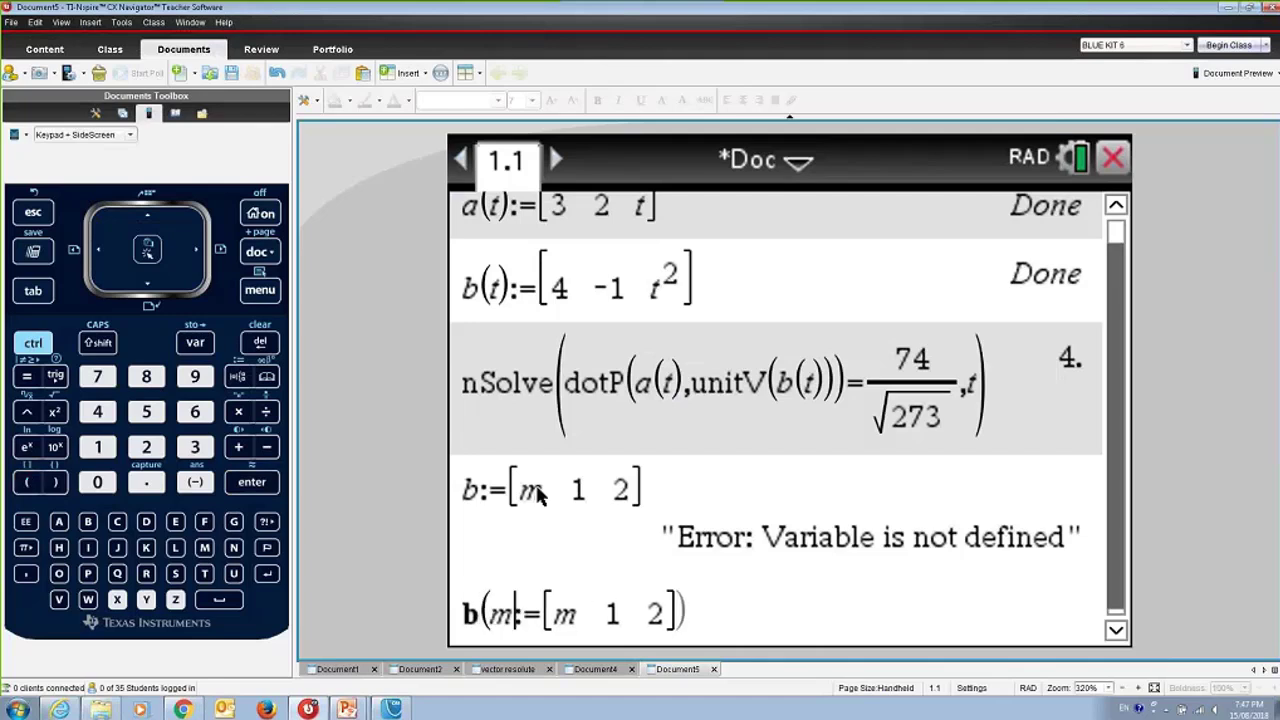
key(Return)
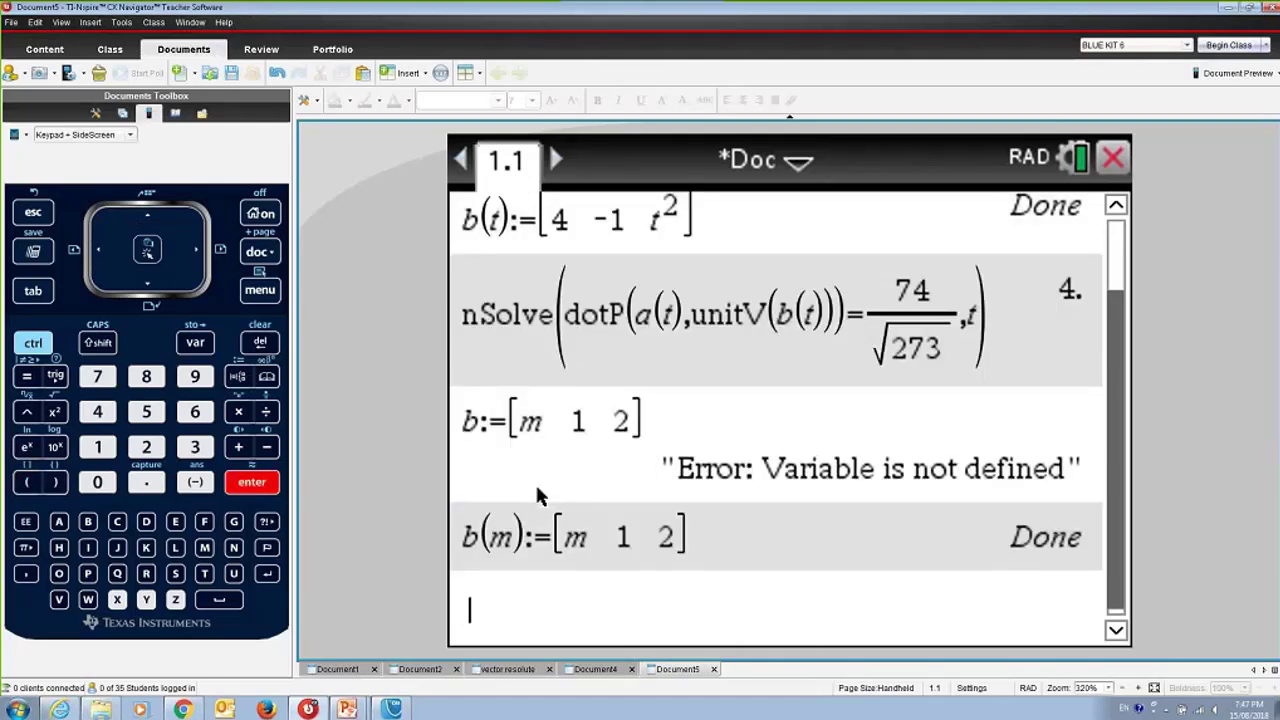
Step: Check the sample exam question on the PowerPoint slide and return to the TI-Nspire CX Navigator Teacher Software
key(alt+Tab)
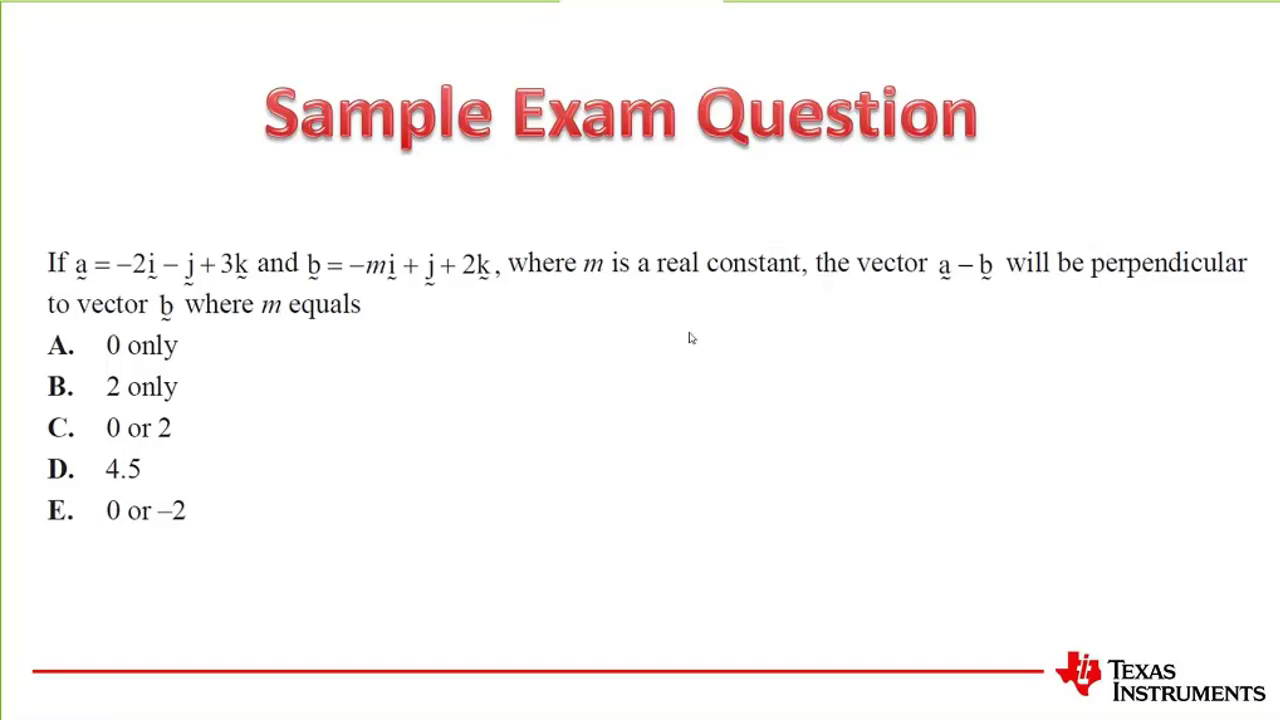
key(alt+Tab)
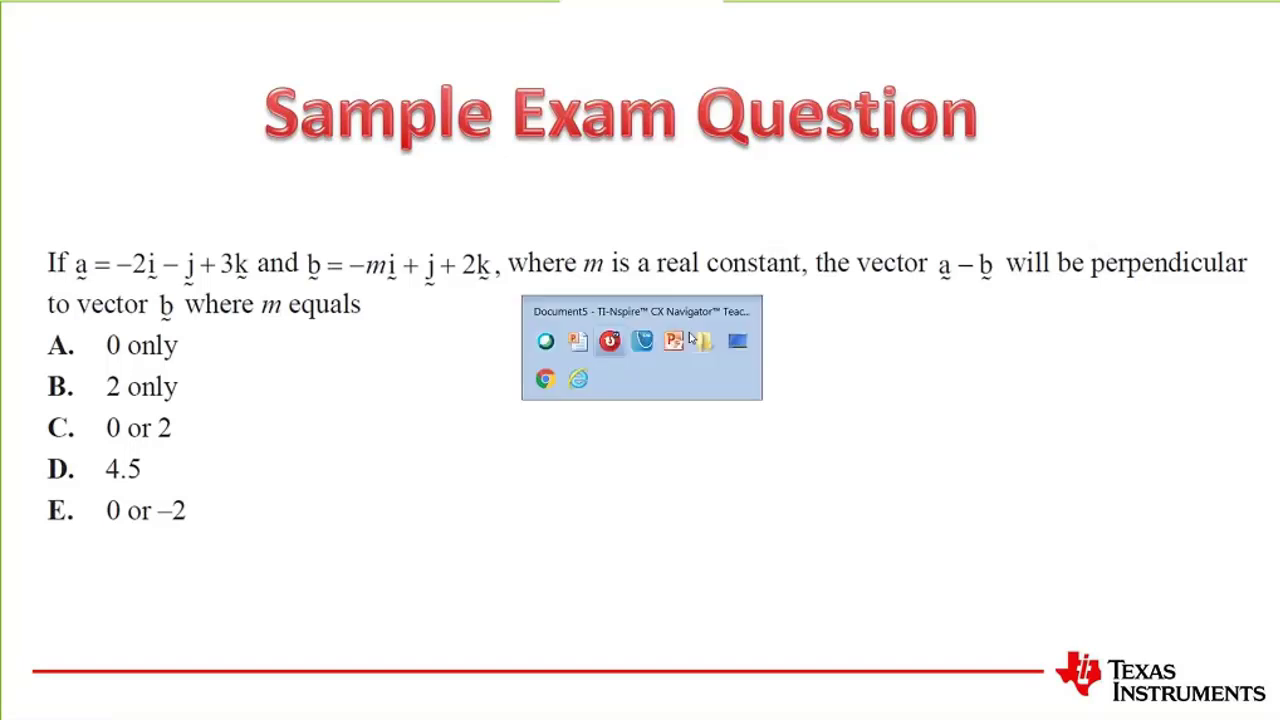
Step: Switch to Document7 in the TI-Nspire CX CAS Student Software and evaluate dotP(a-b,b) below the definition of b
key(alt+Tab)
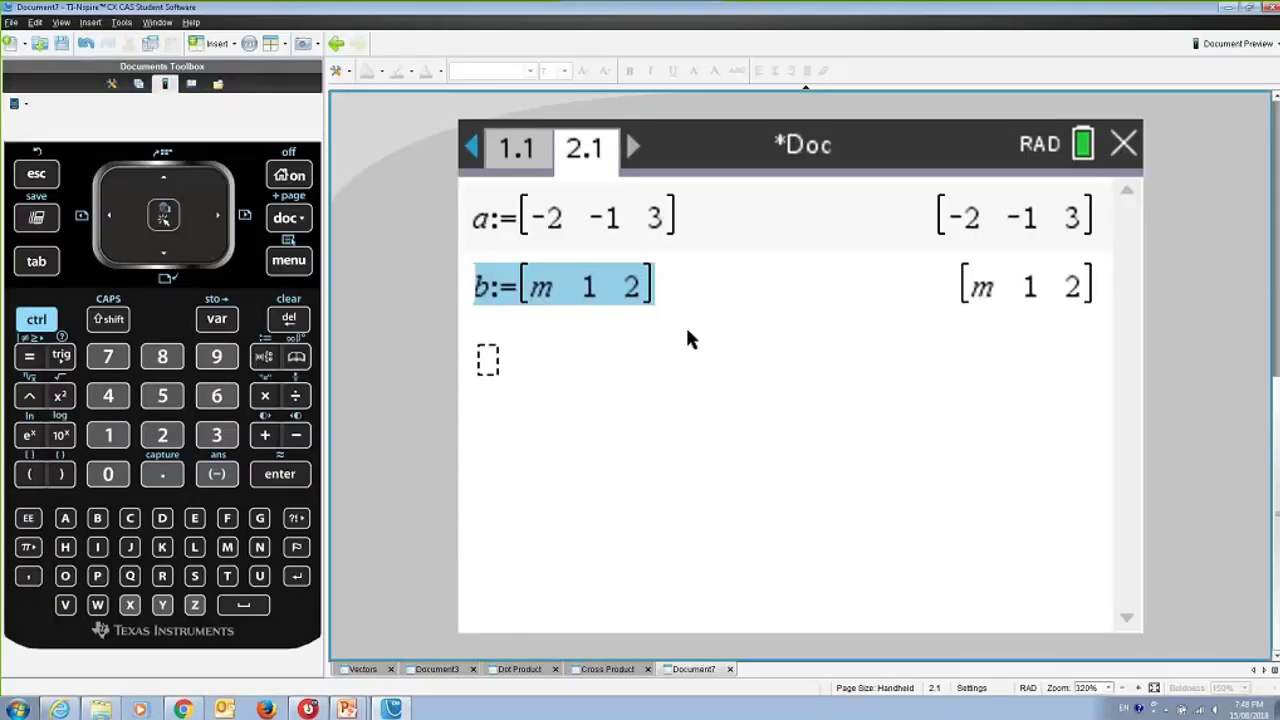
click(491, 363)
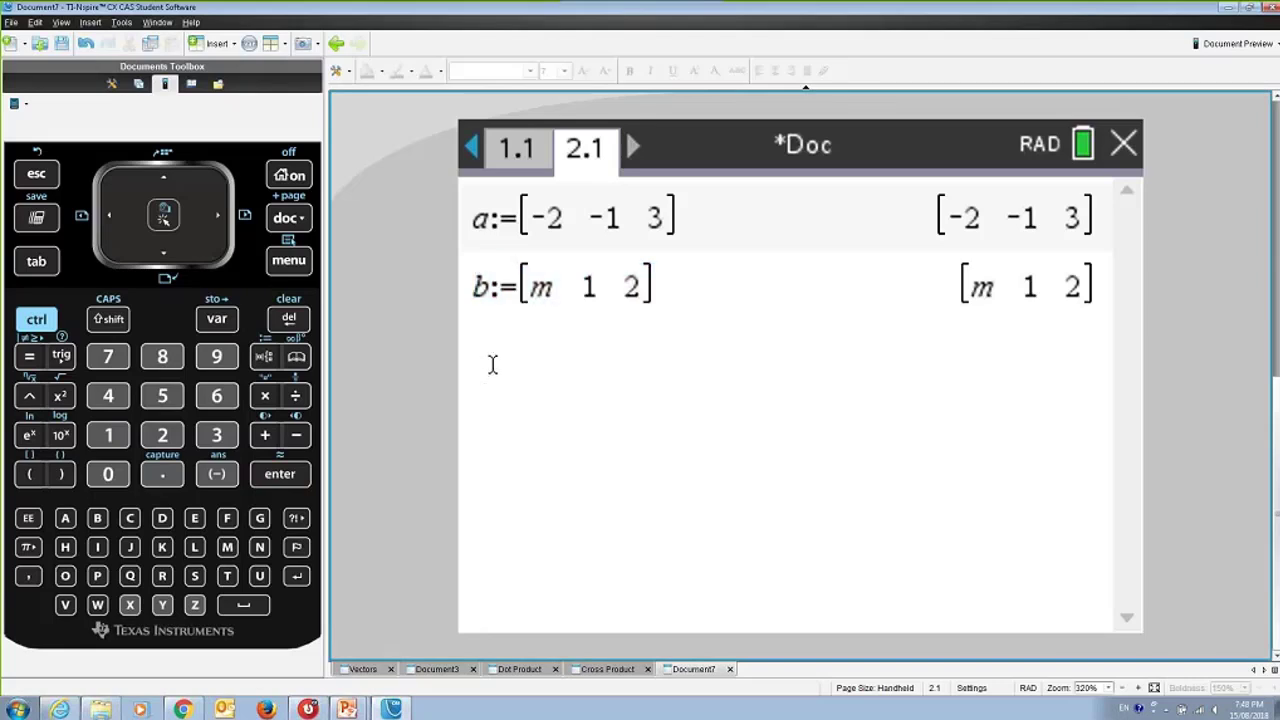
text(d)
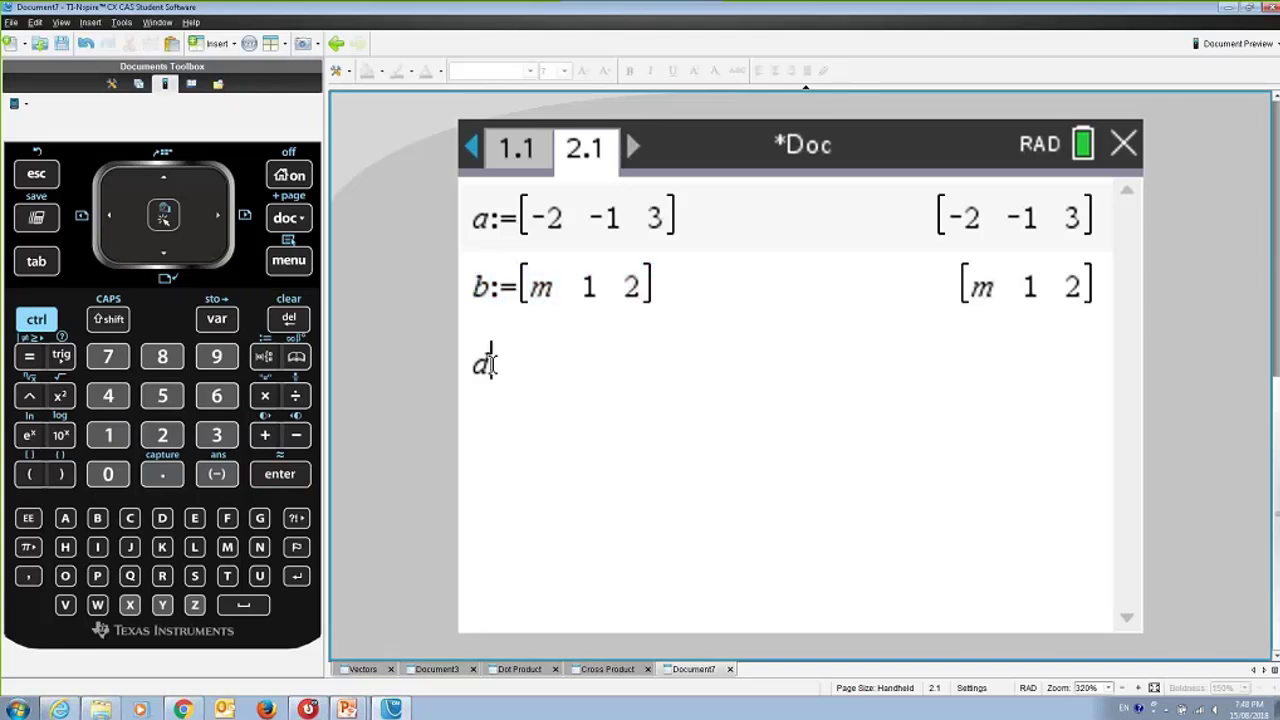
text(ot)
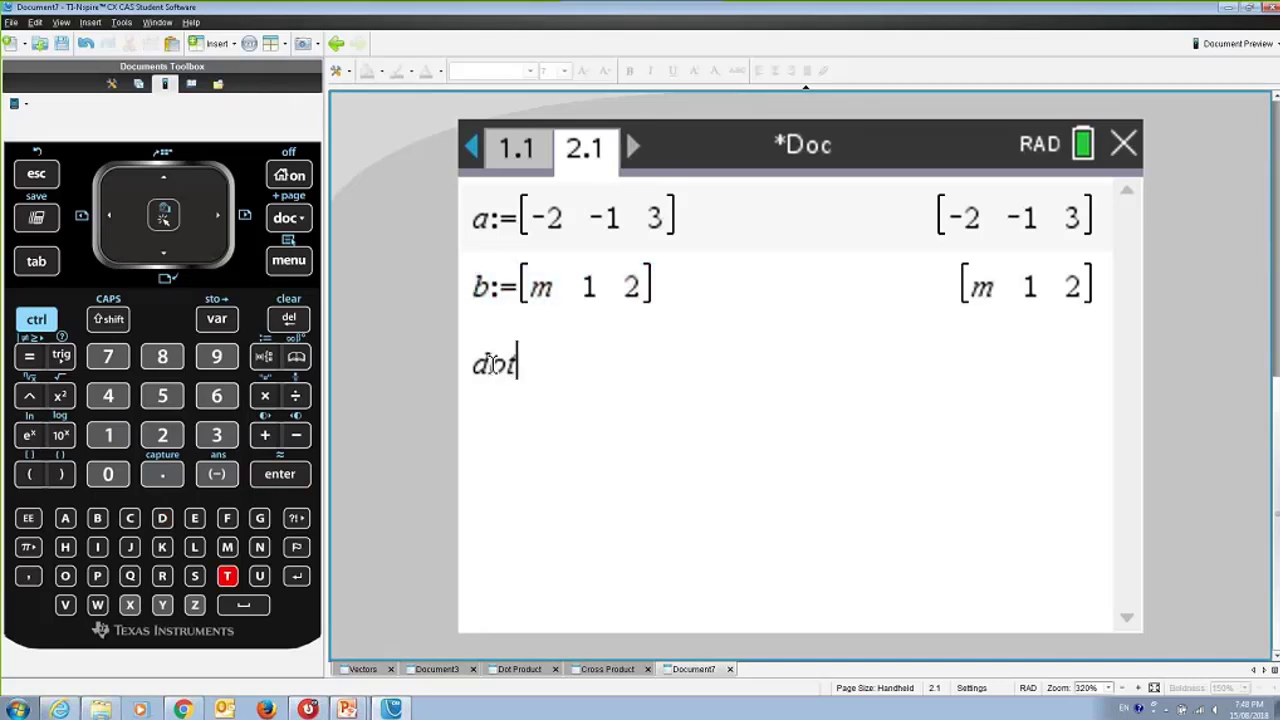
text(p(a)
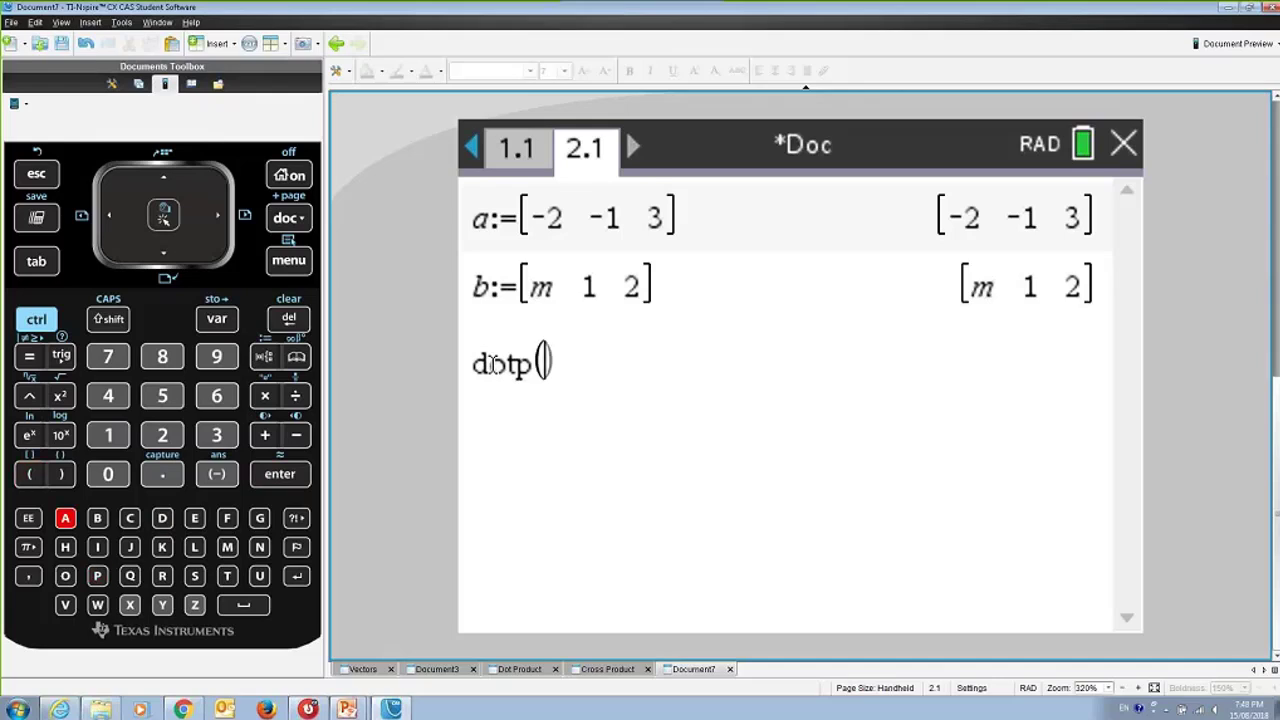
text(-b,)
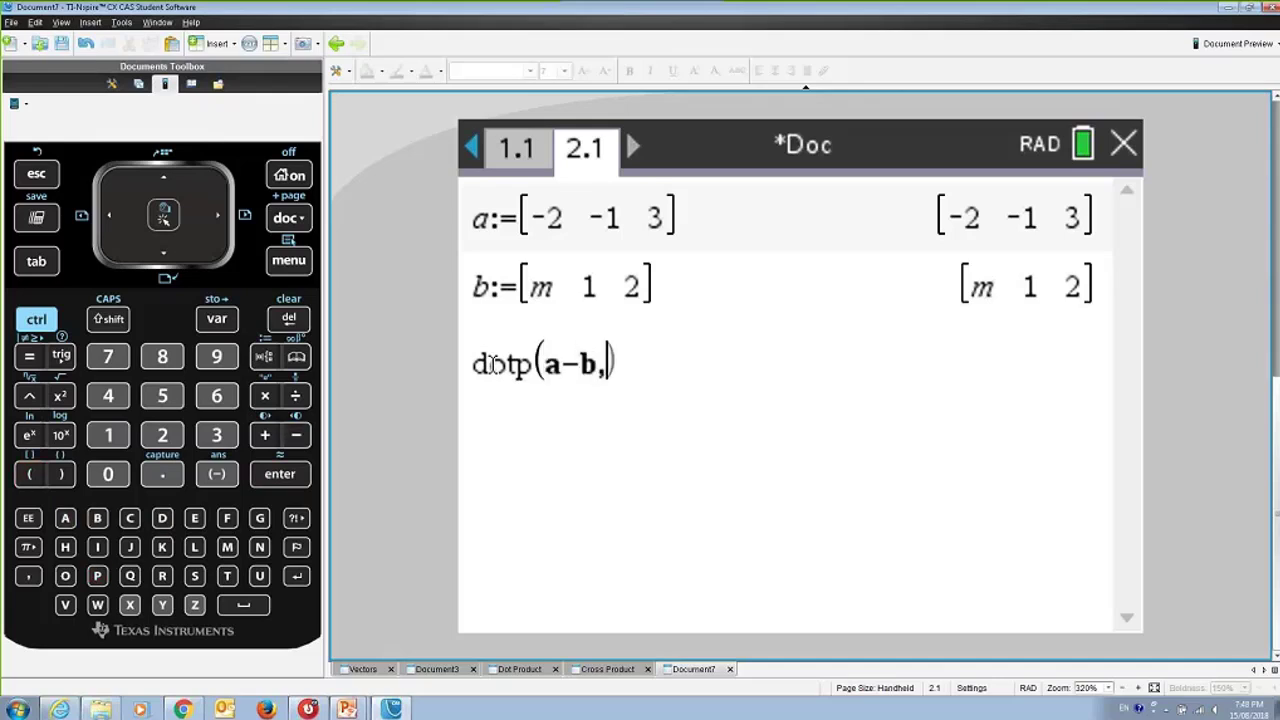
text(b)
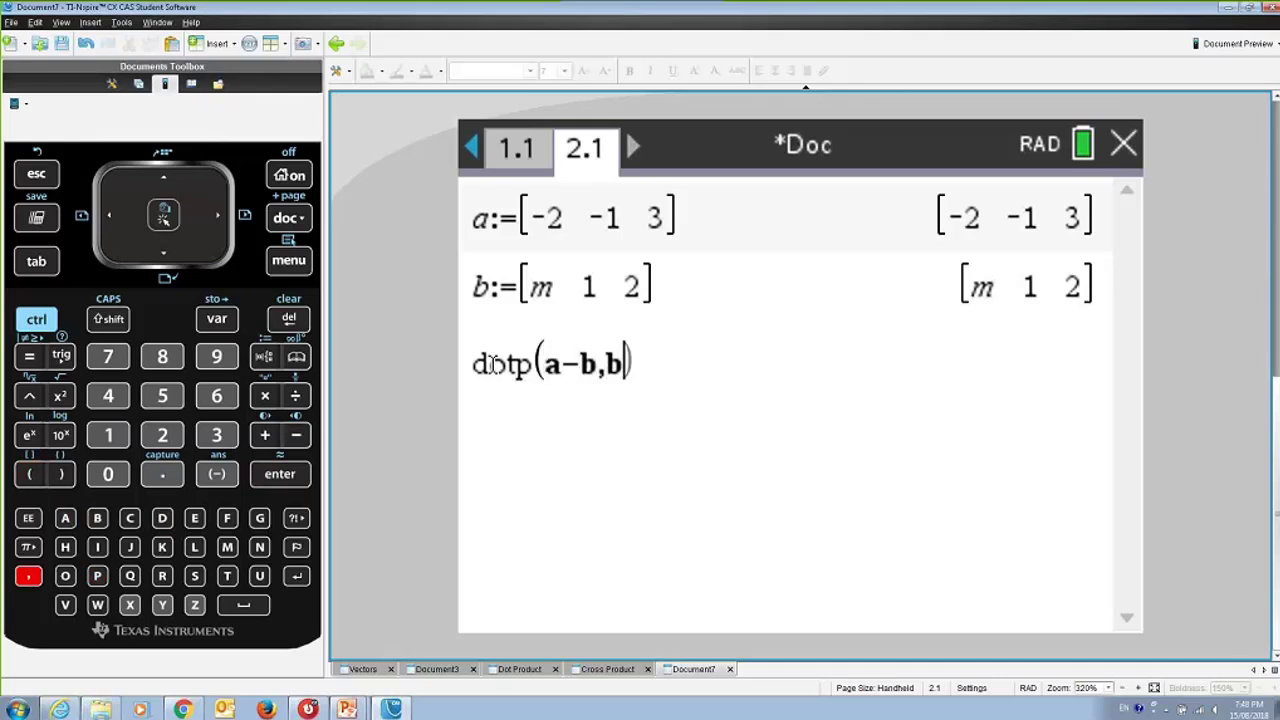
key(Return)
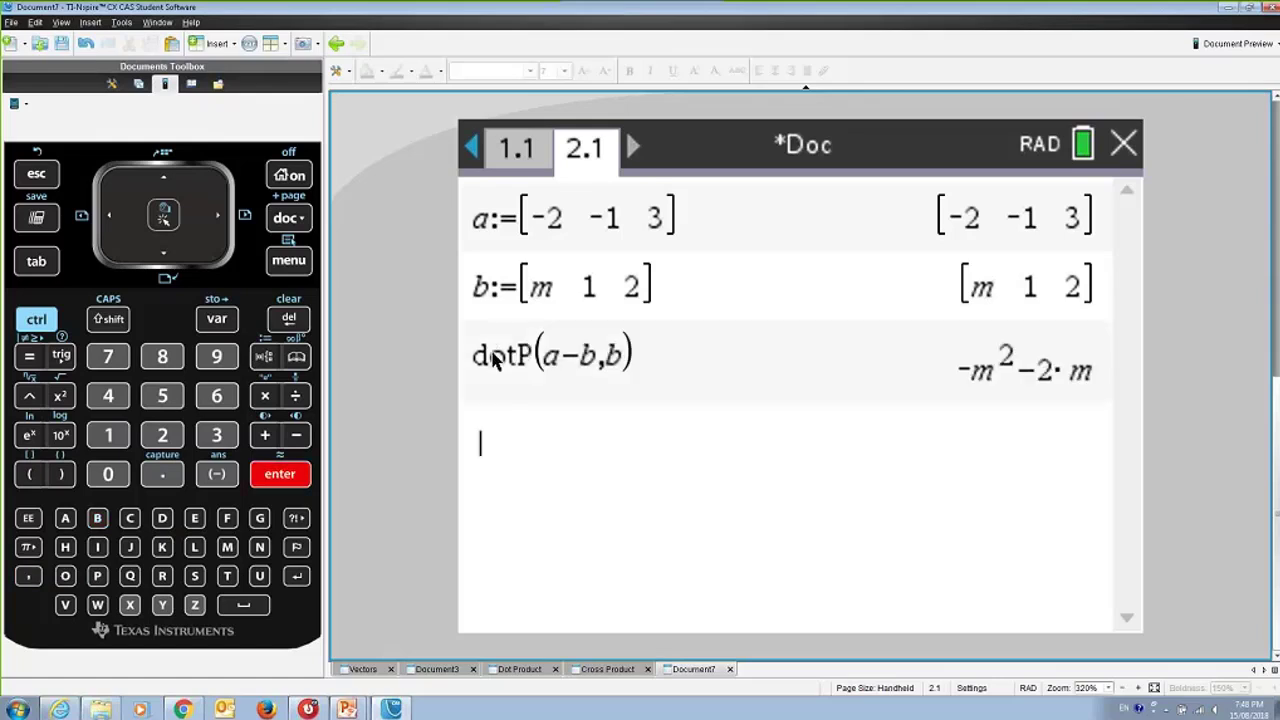
Step: Solve -m²-2·m=0 for m using the dot product result, and check the answer options on the PowerPoint slide
text(so)
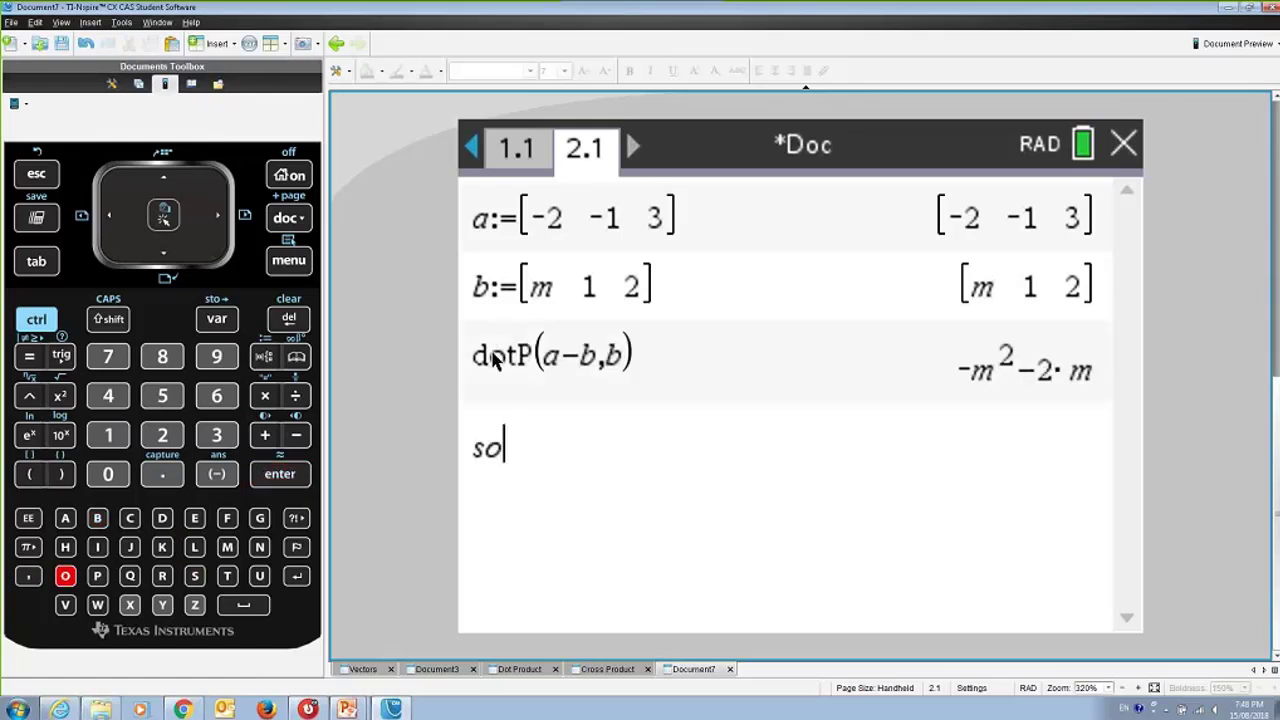
text(lve()
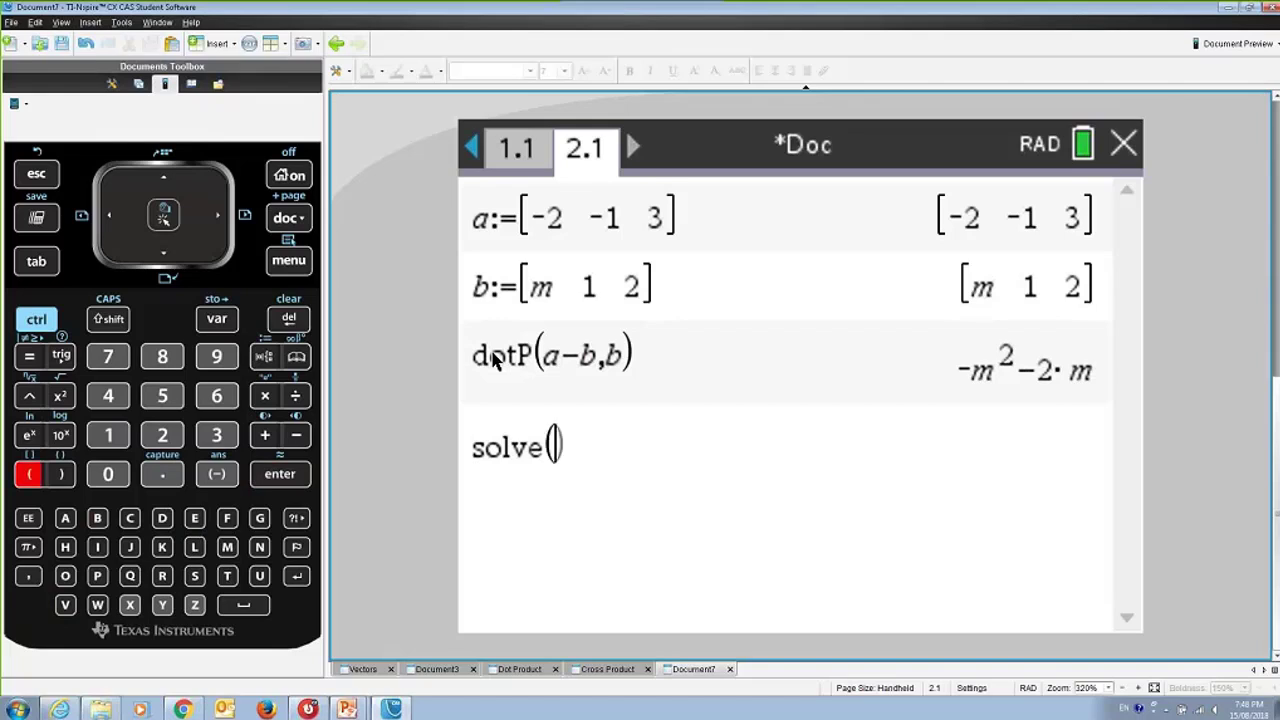
key(Up)
key(Return)
text(=0,m)
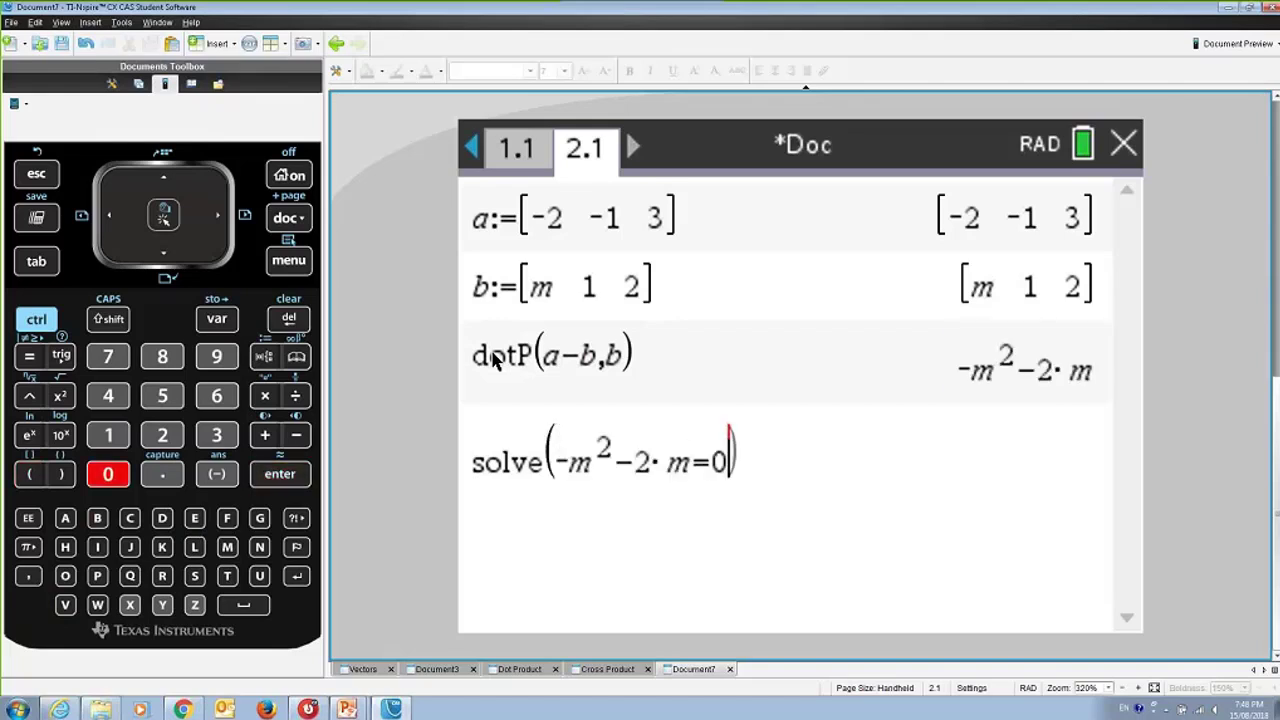
key(Return)
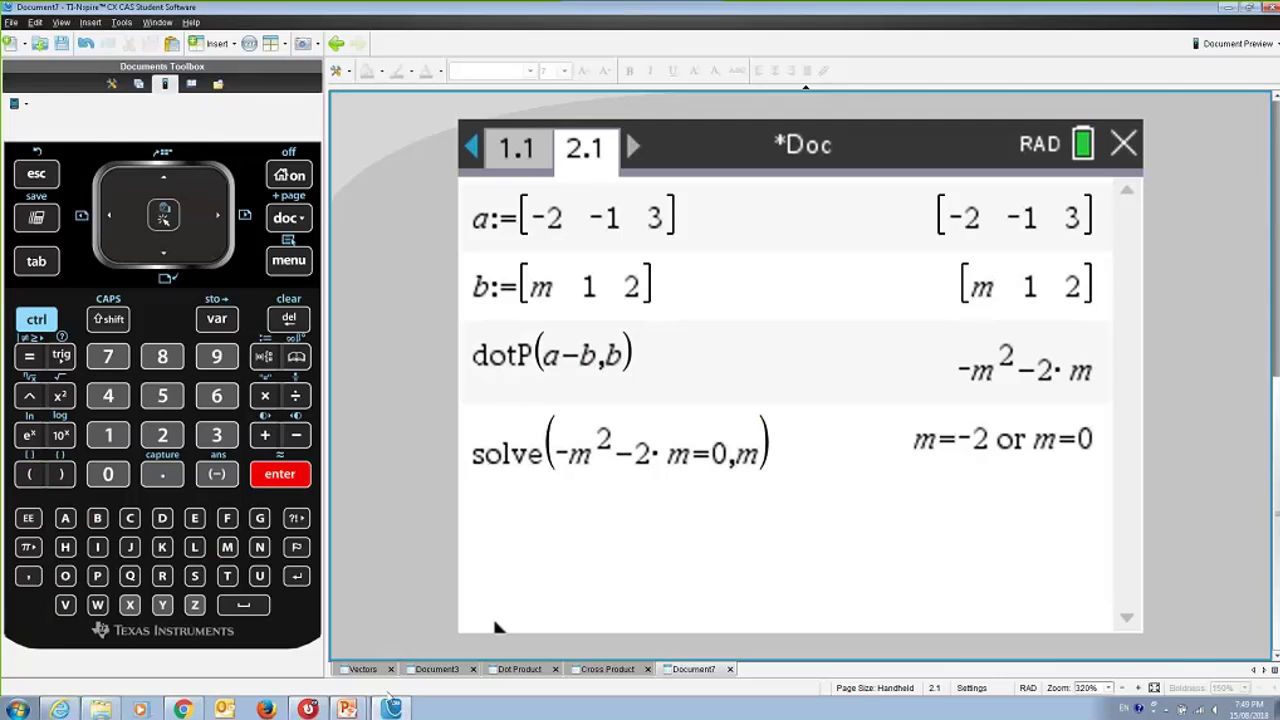
click(352, 700)
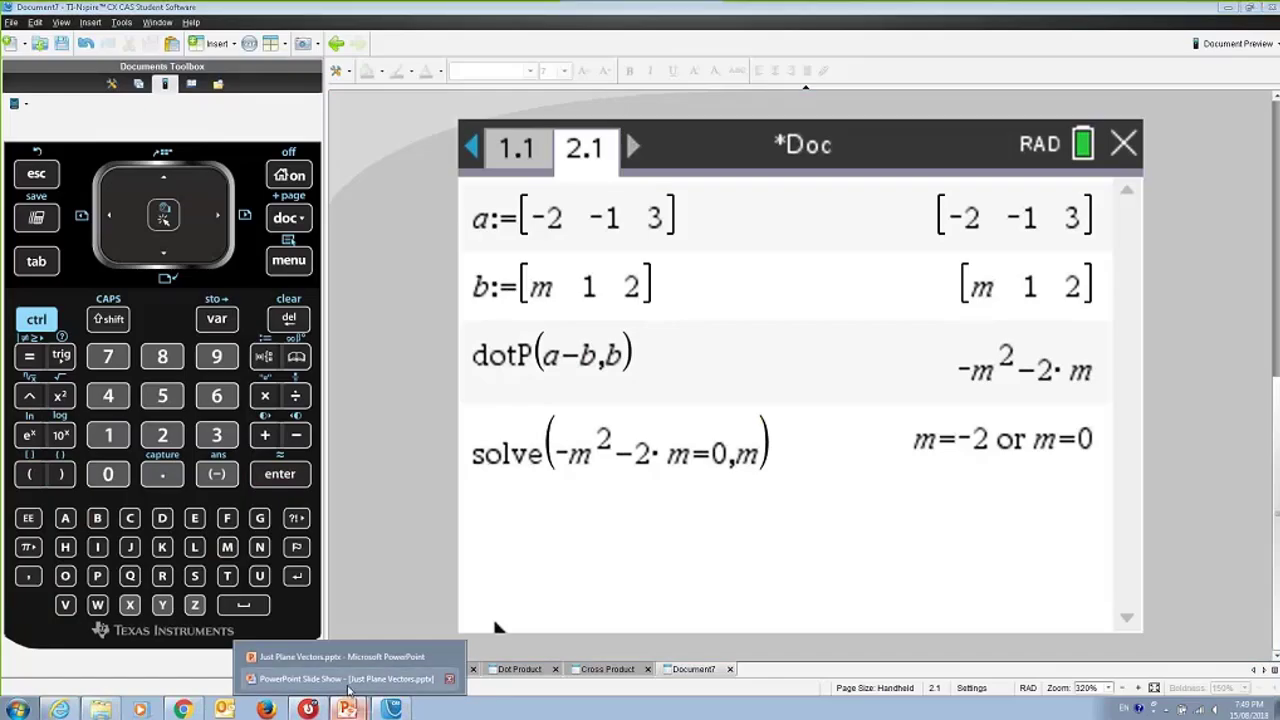
click(390, 679)
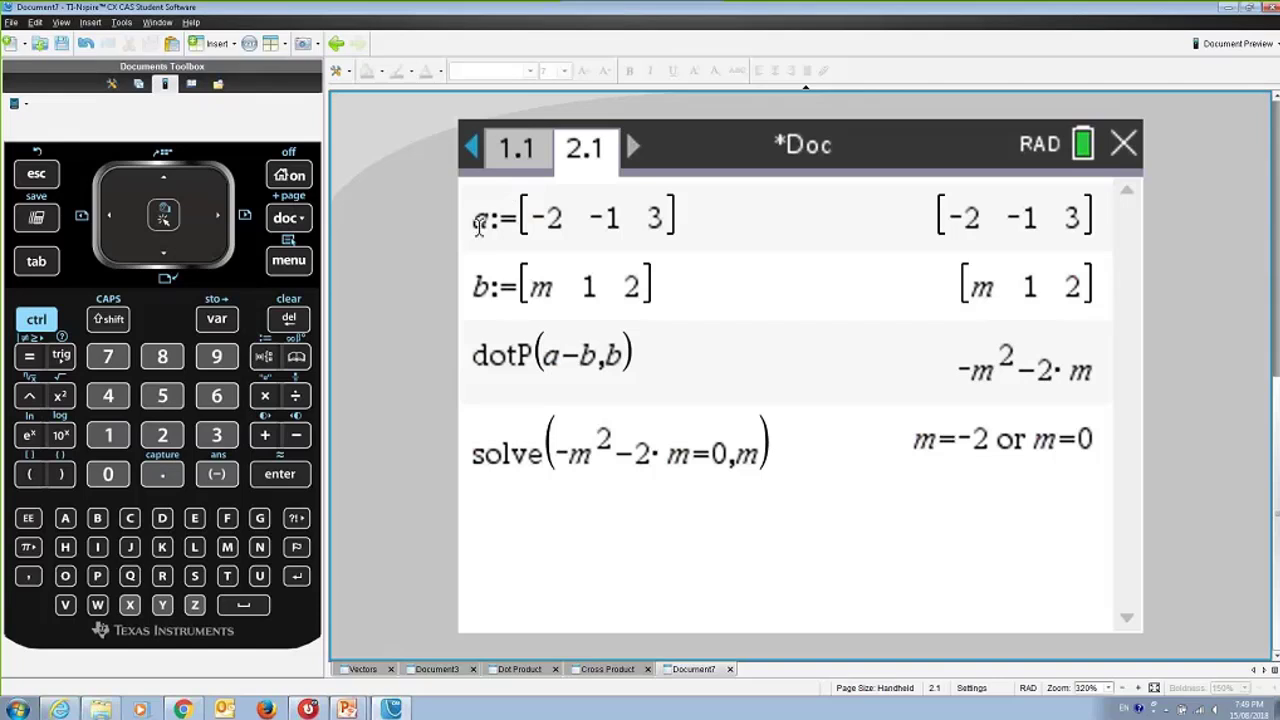
Step: Return to Document7 in the TI-Nspire CX CAS Student Software and insert a new problem with a Calculator page
key(ctrl+i)
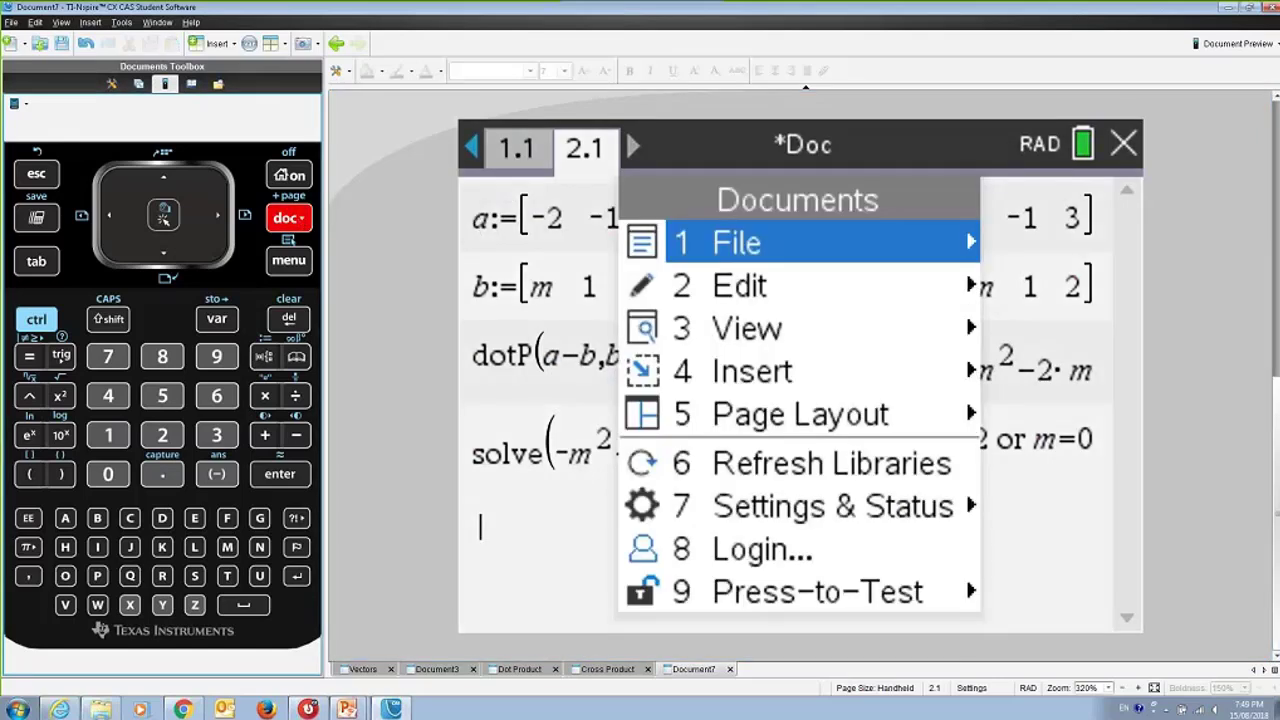
click(755, 378)
key(Escape)
key(Escape)
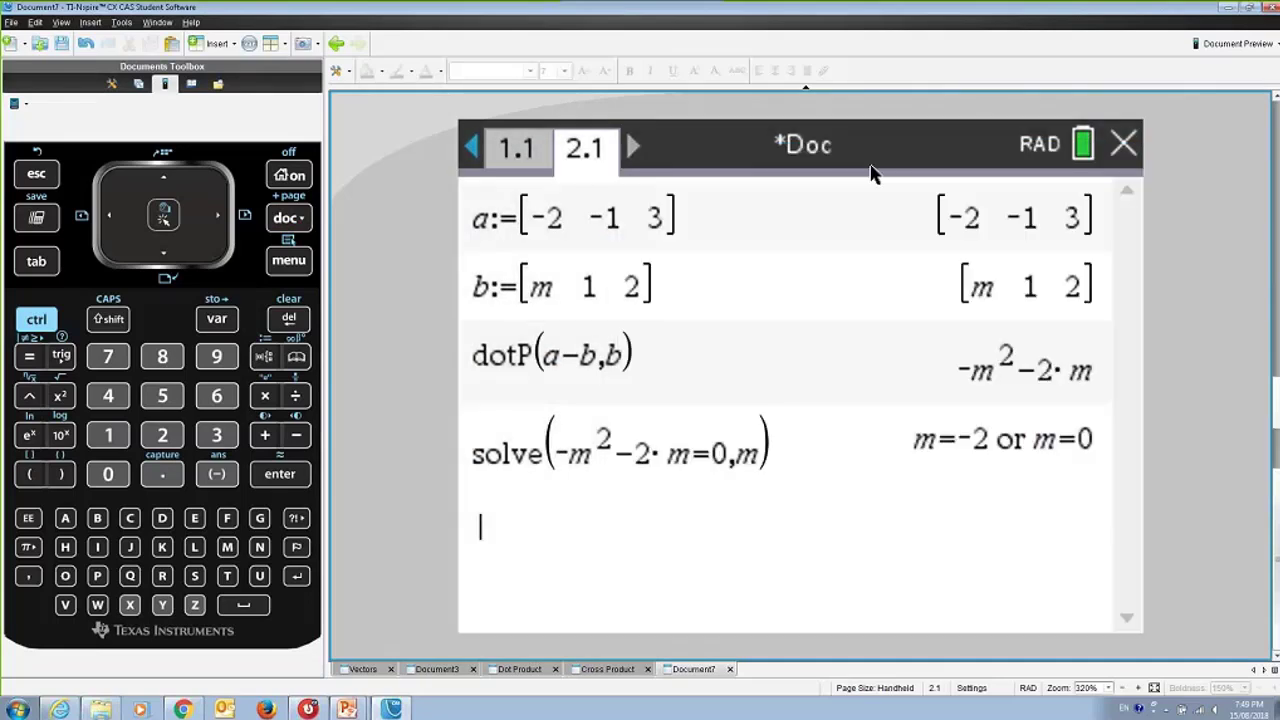
click(763, 157)
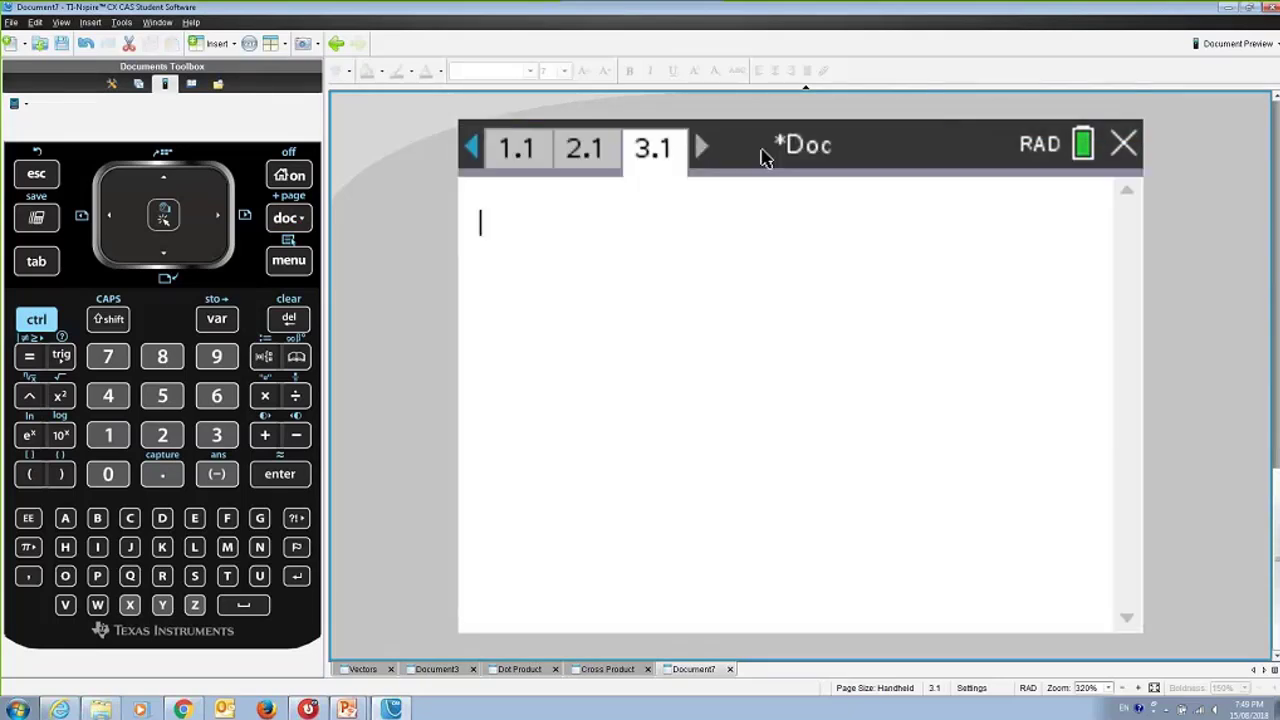
Step: Compare the stored variables available on page 3.1 with those available on page 2.1
key(ctrl+l)
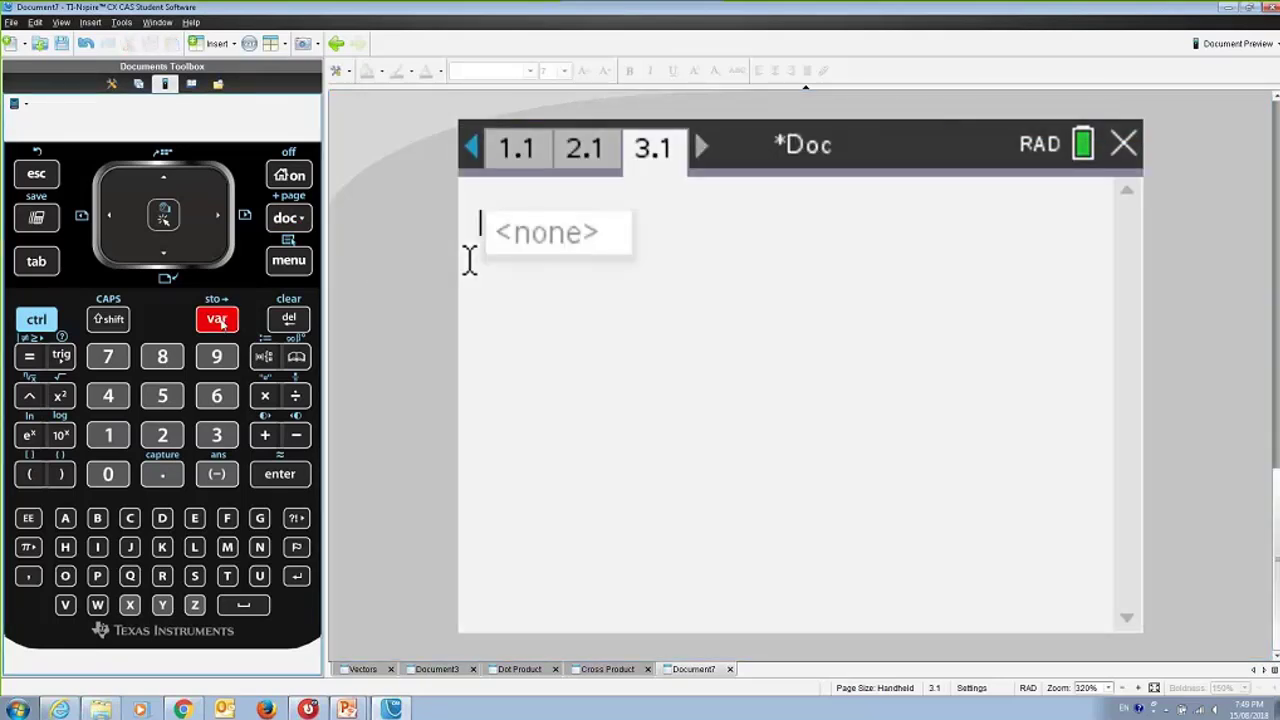
key(Escape)
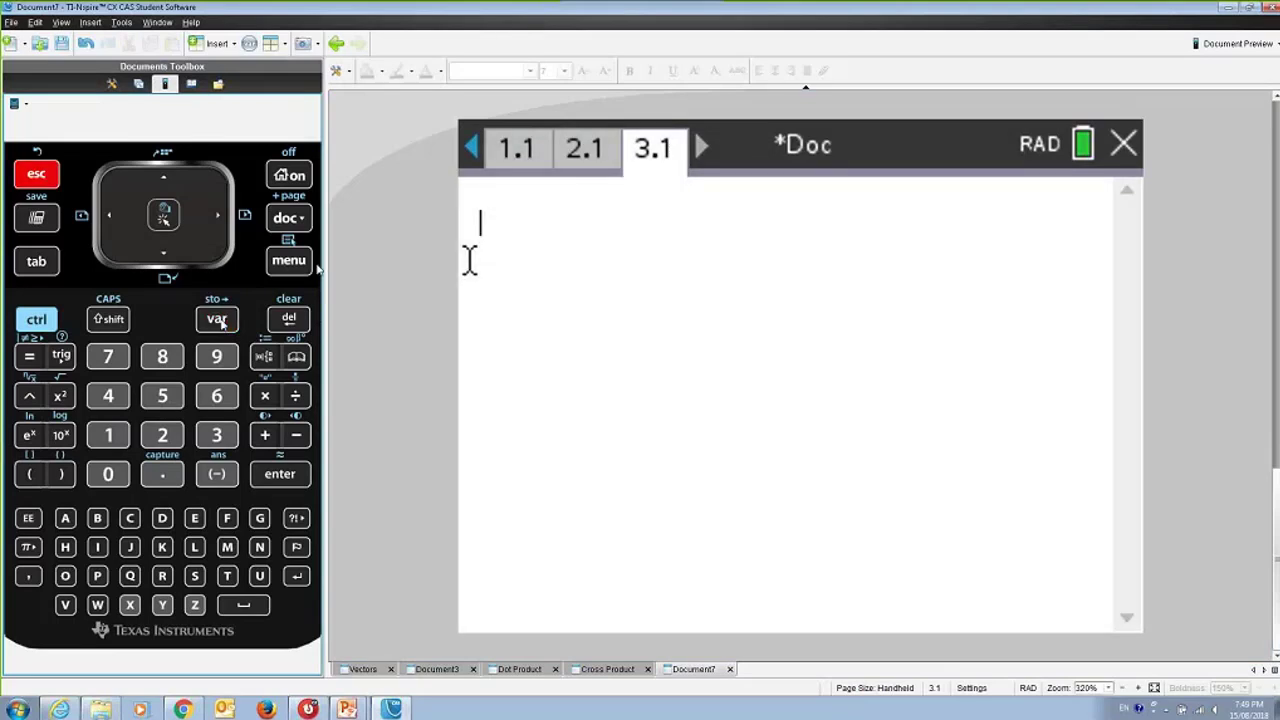
click(580, 165)
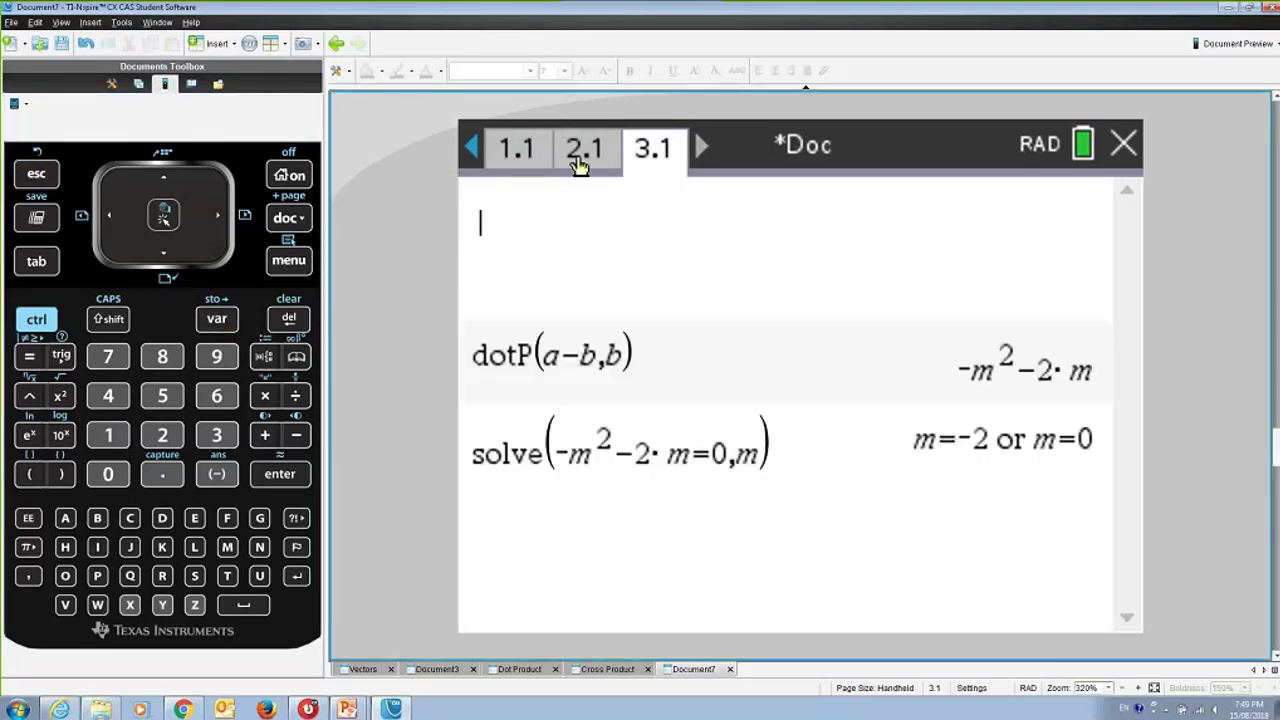
click(216, 322)
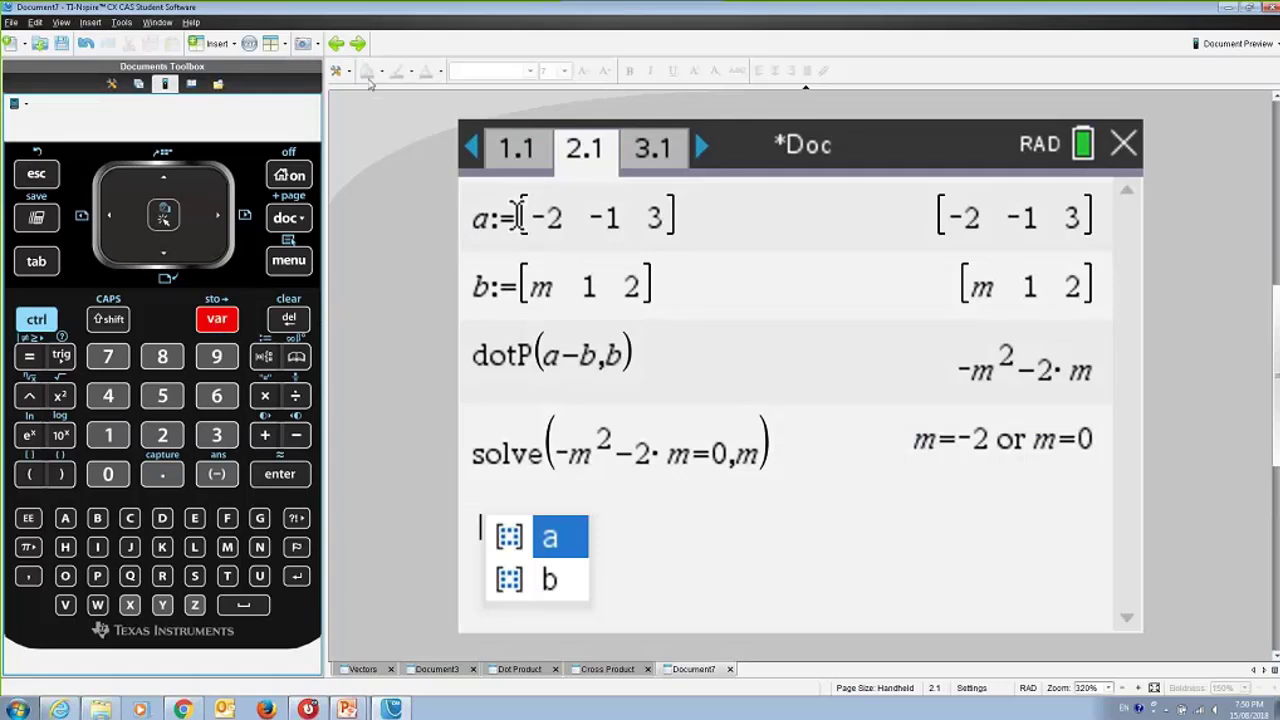
click(510, 575)
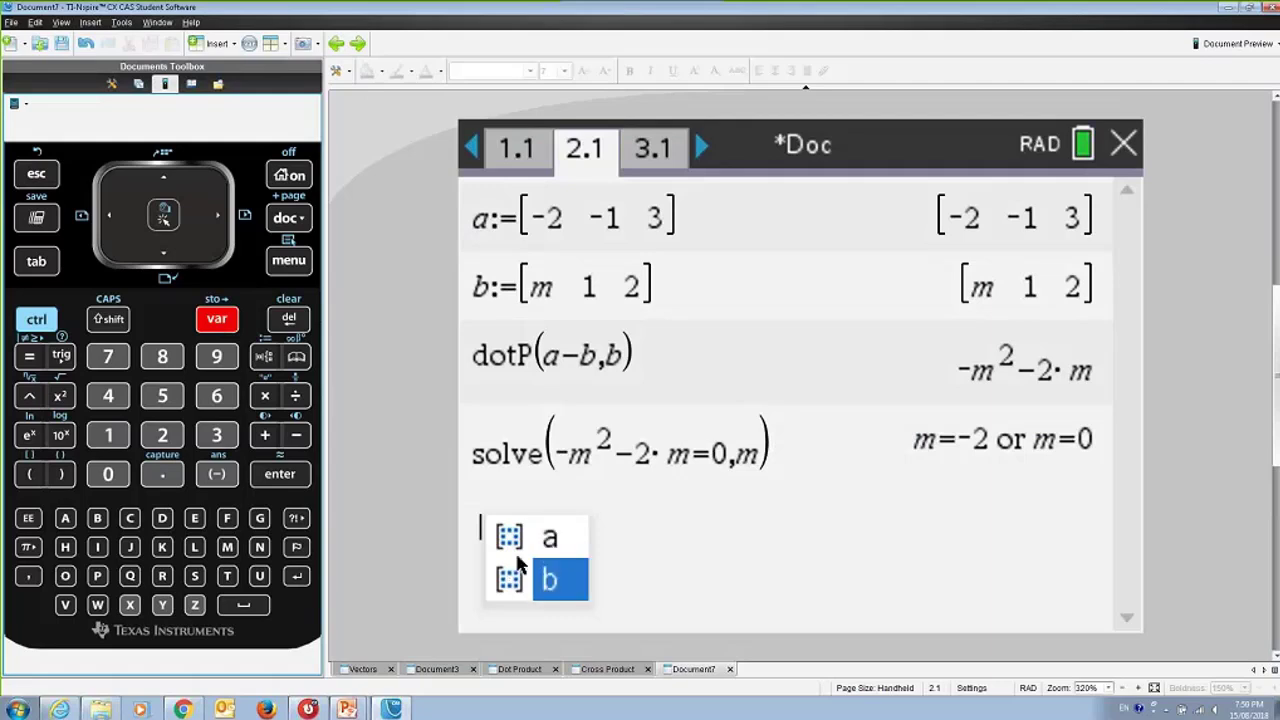
key(Escape)
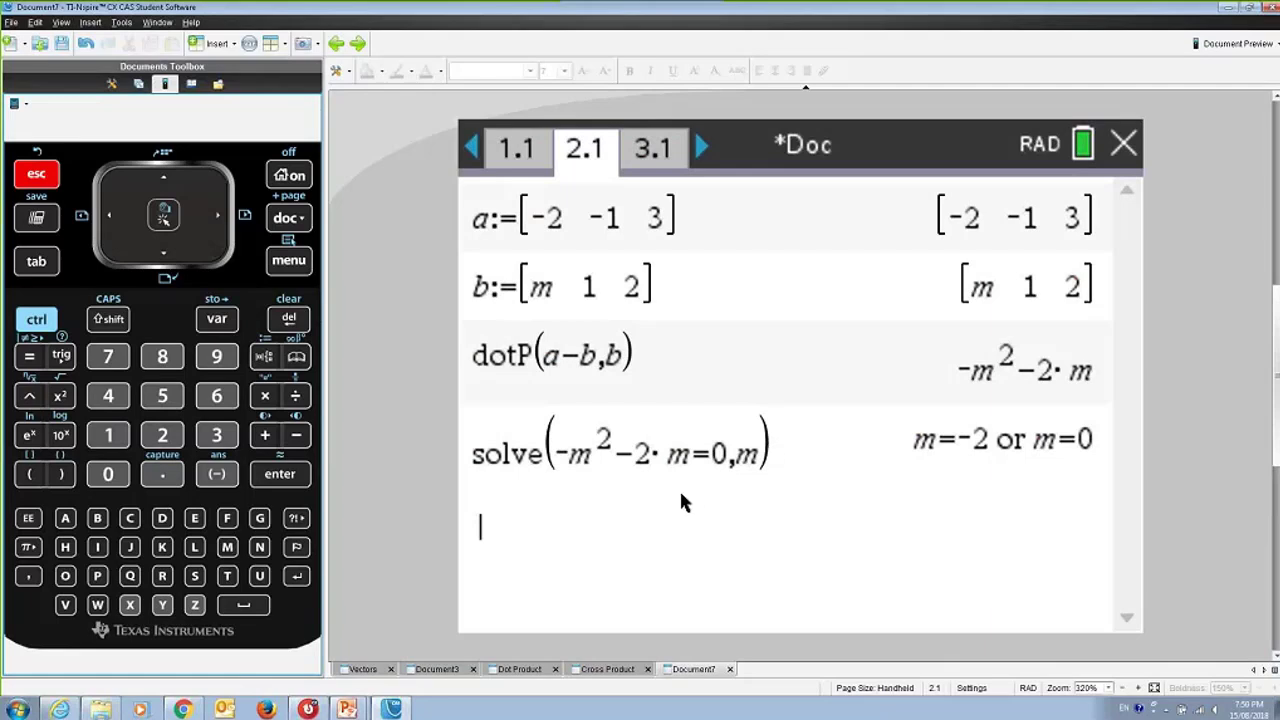
Step: Define c:=1 on page 2.1 and review the list of stored variables
text(c)
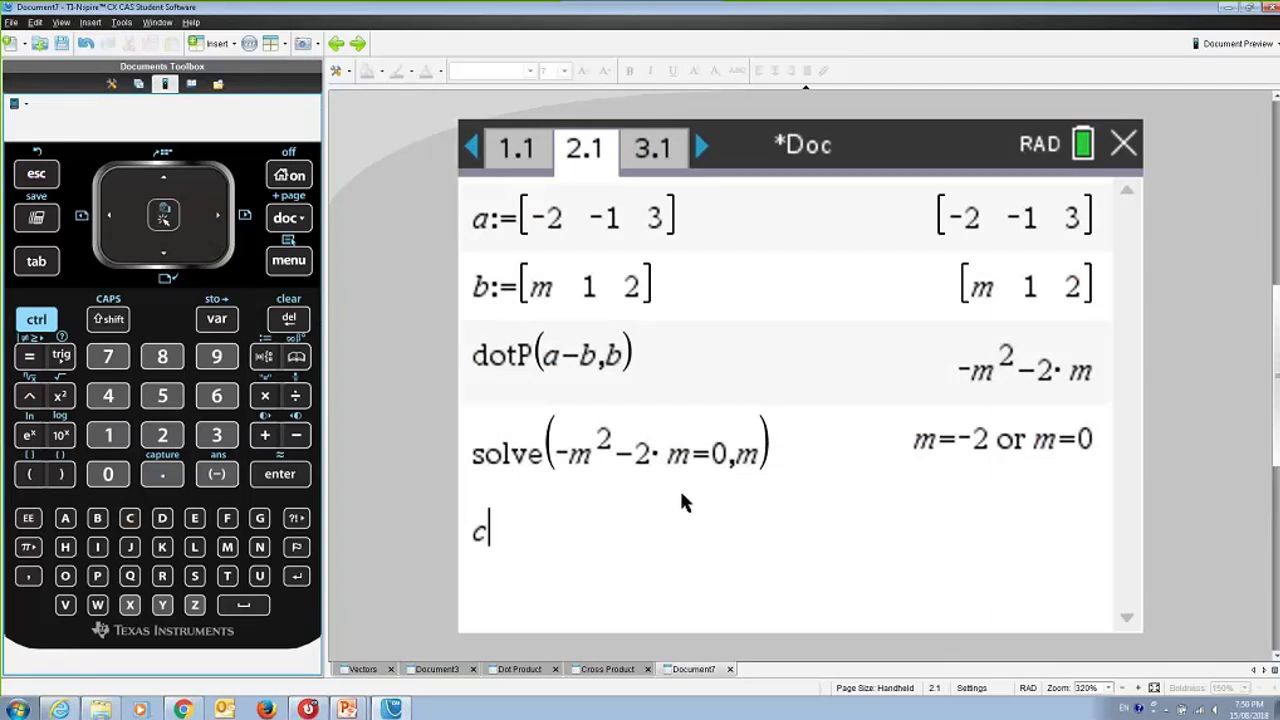
text(:=1)
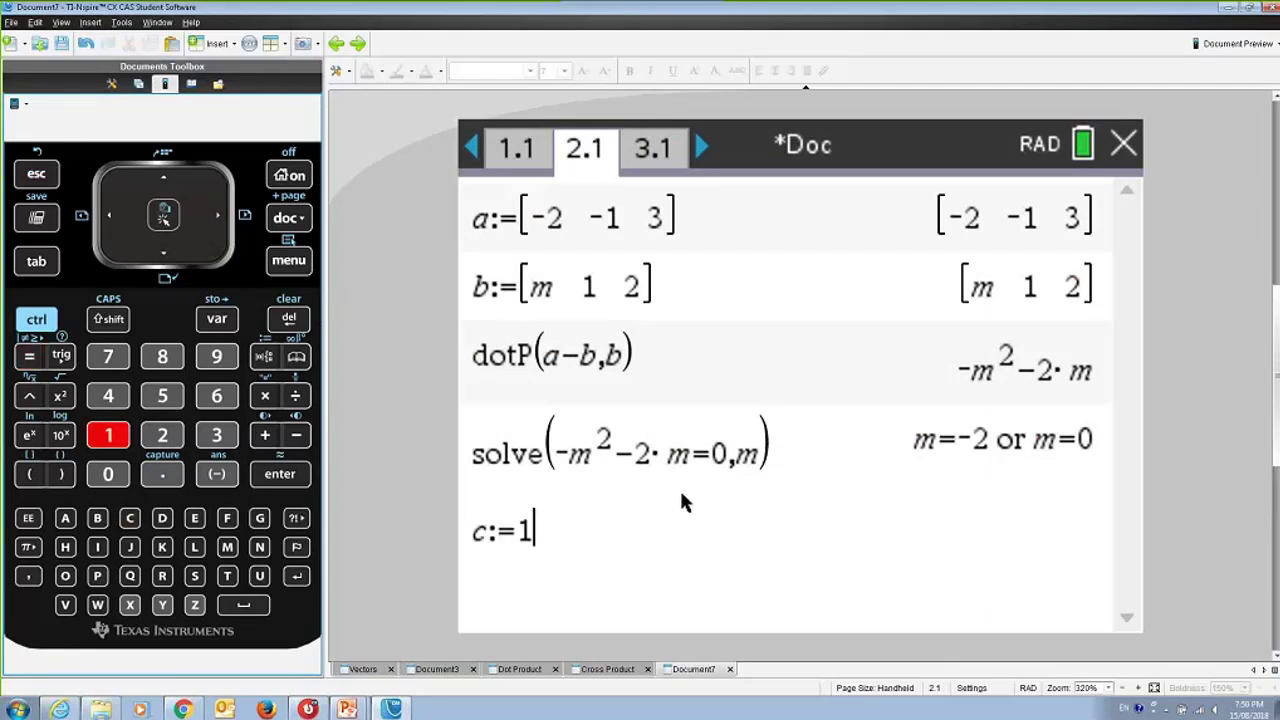
key(Return)
key(ctrl+l)
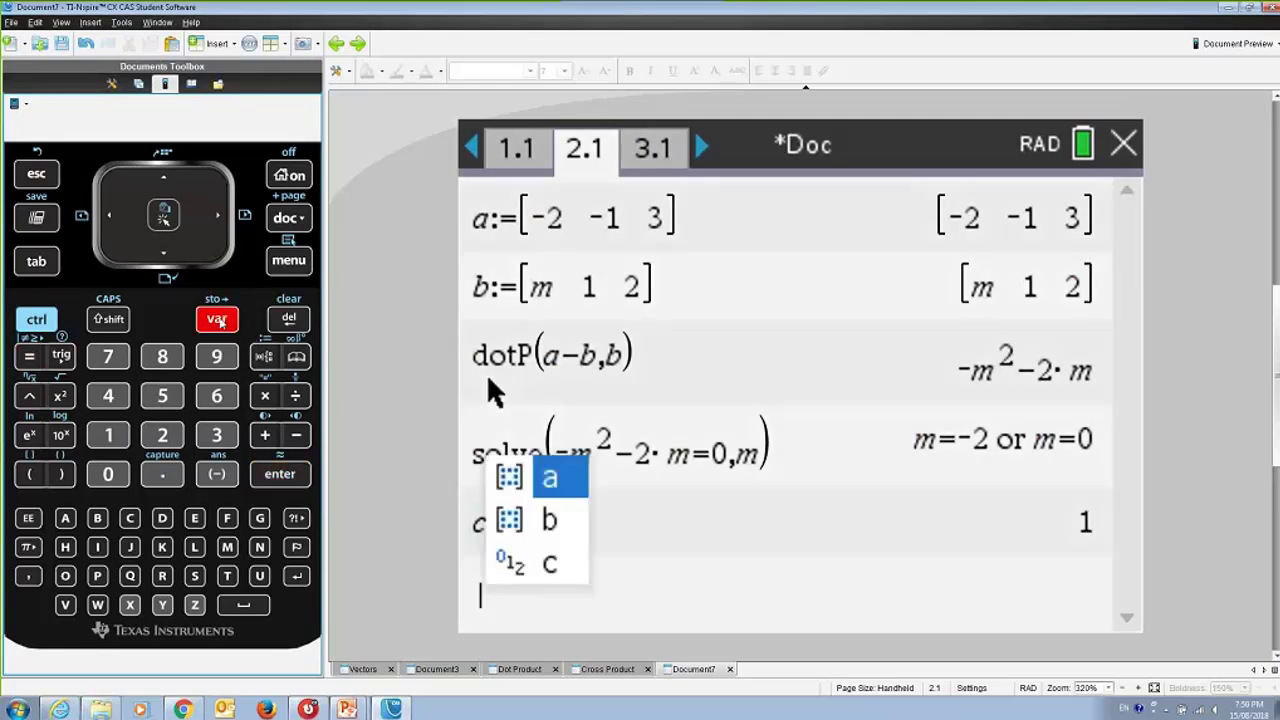
key(Escape)
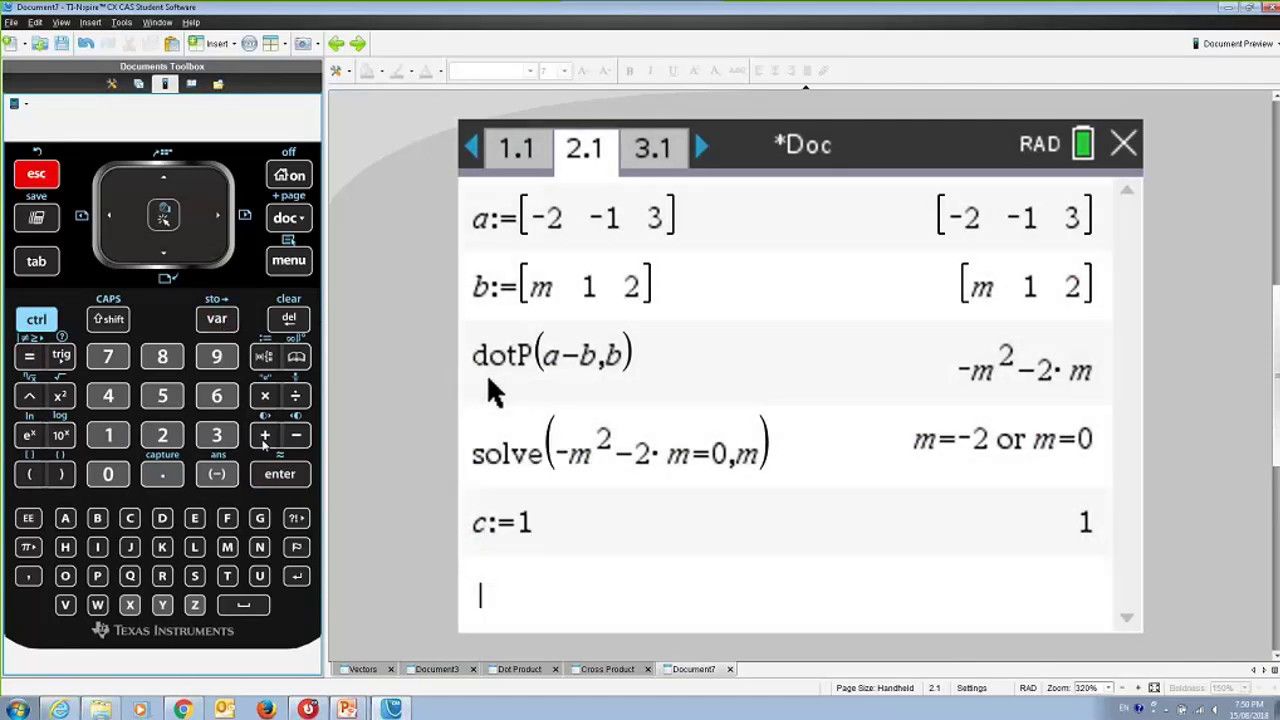
Step: Define the vector function v(t):=[cos(t),sin(t)] on page 3.1
click(642, 160)
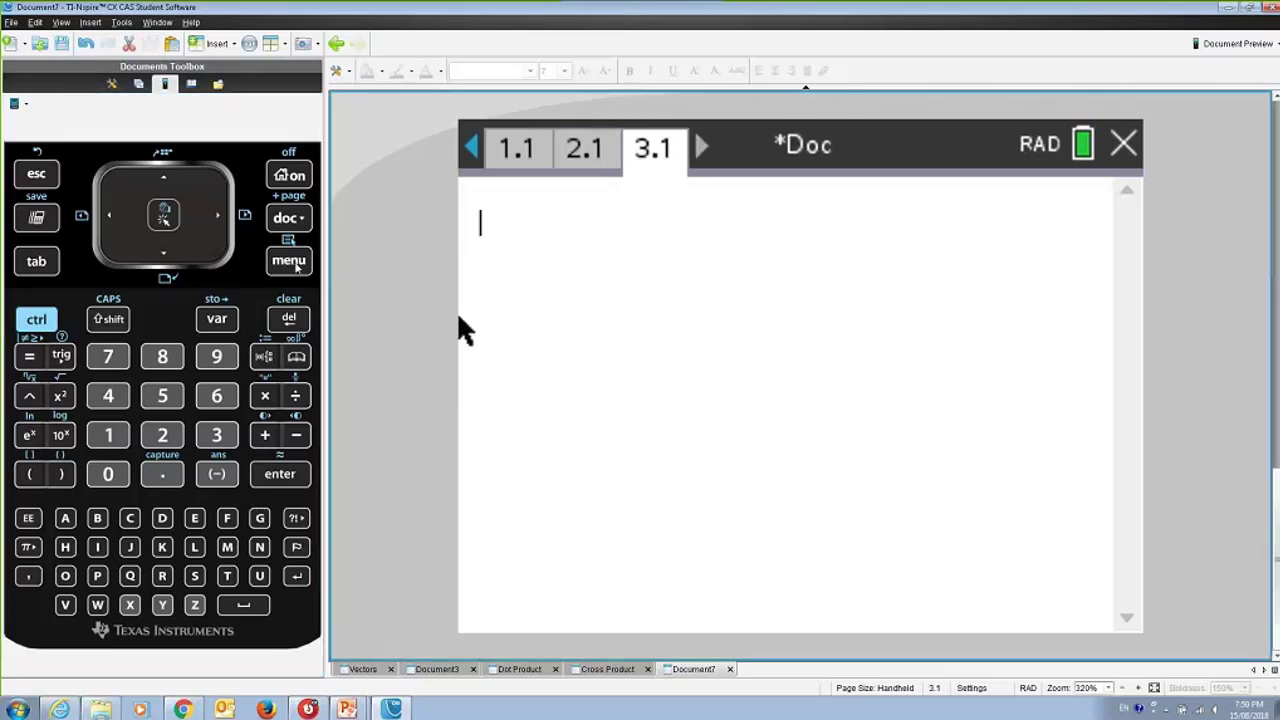
text(v(t))
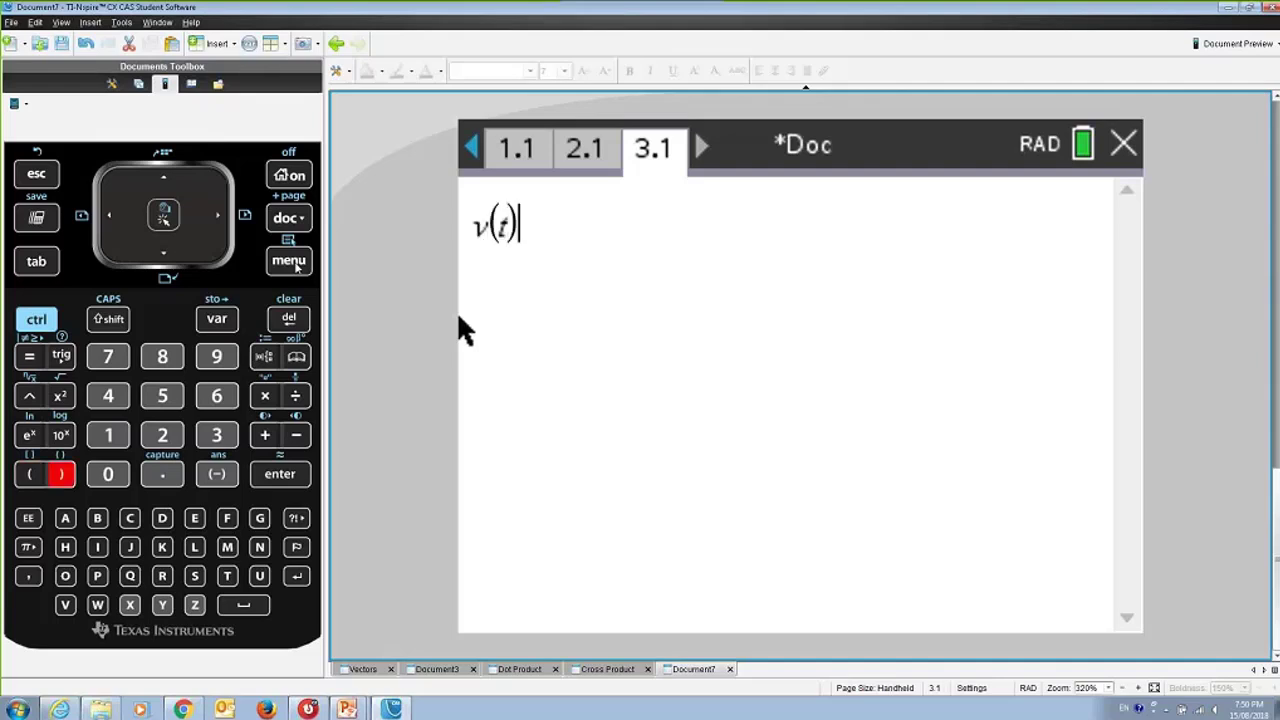
text(:=)
text([c)
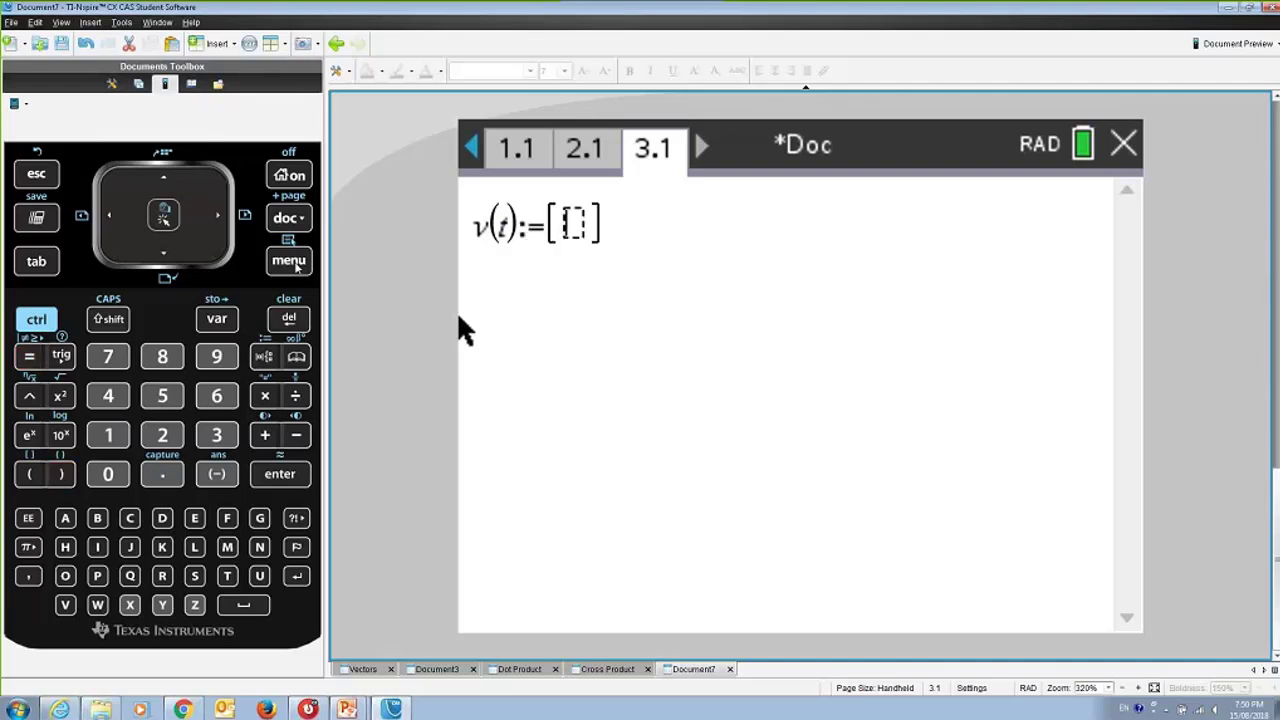
text(os(t)
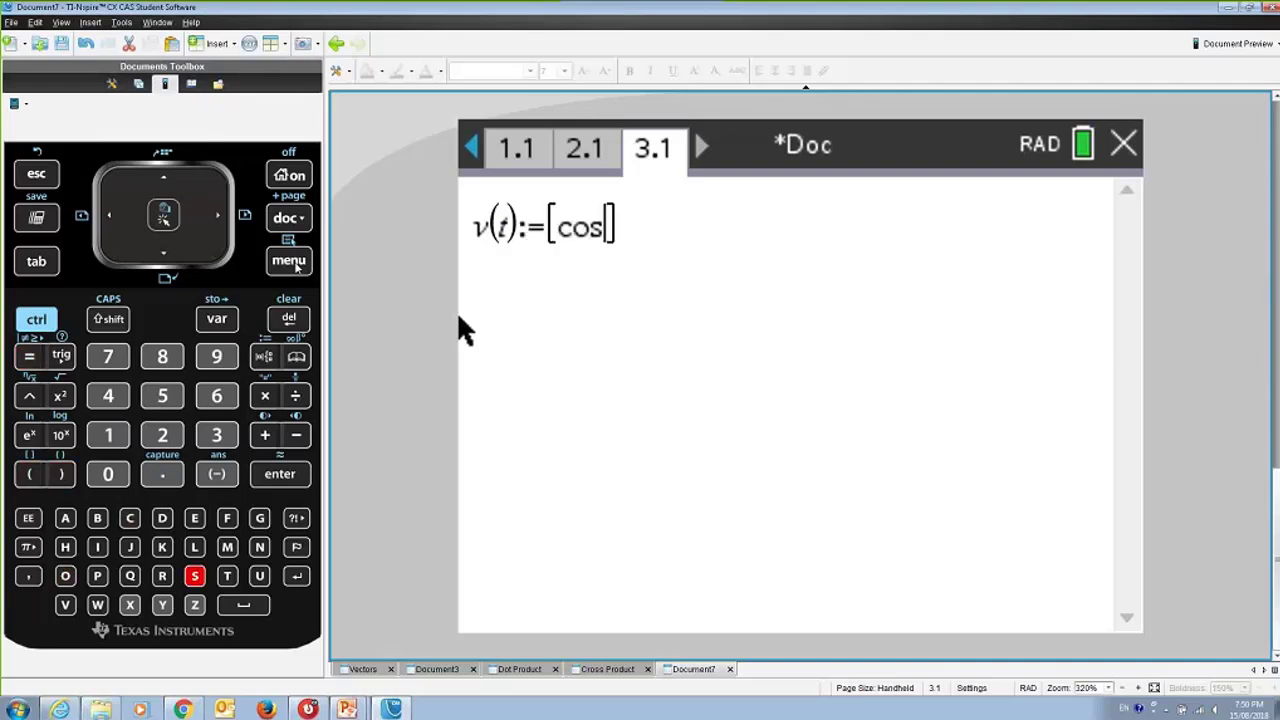
text(),)
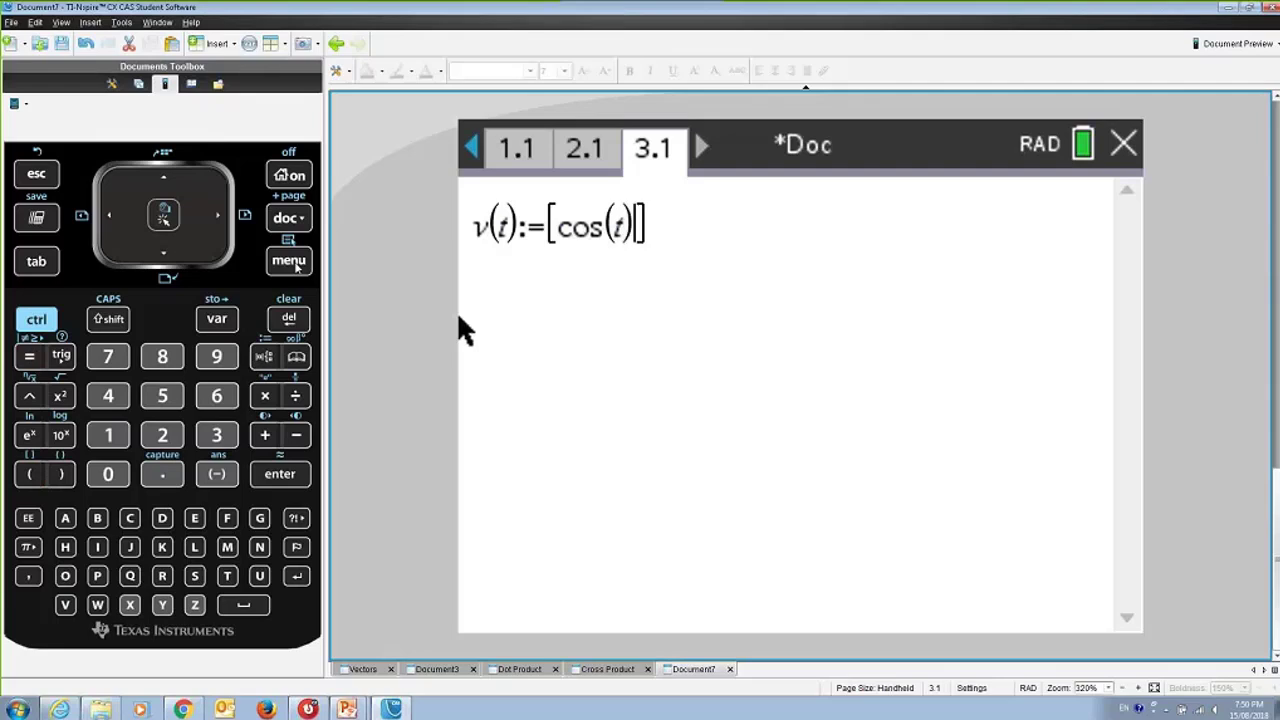
text(sin()
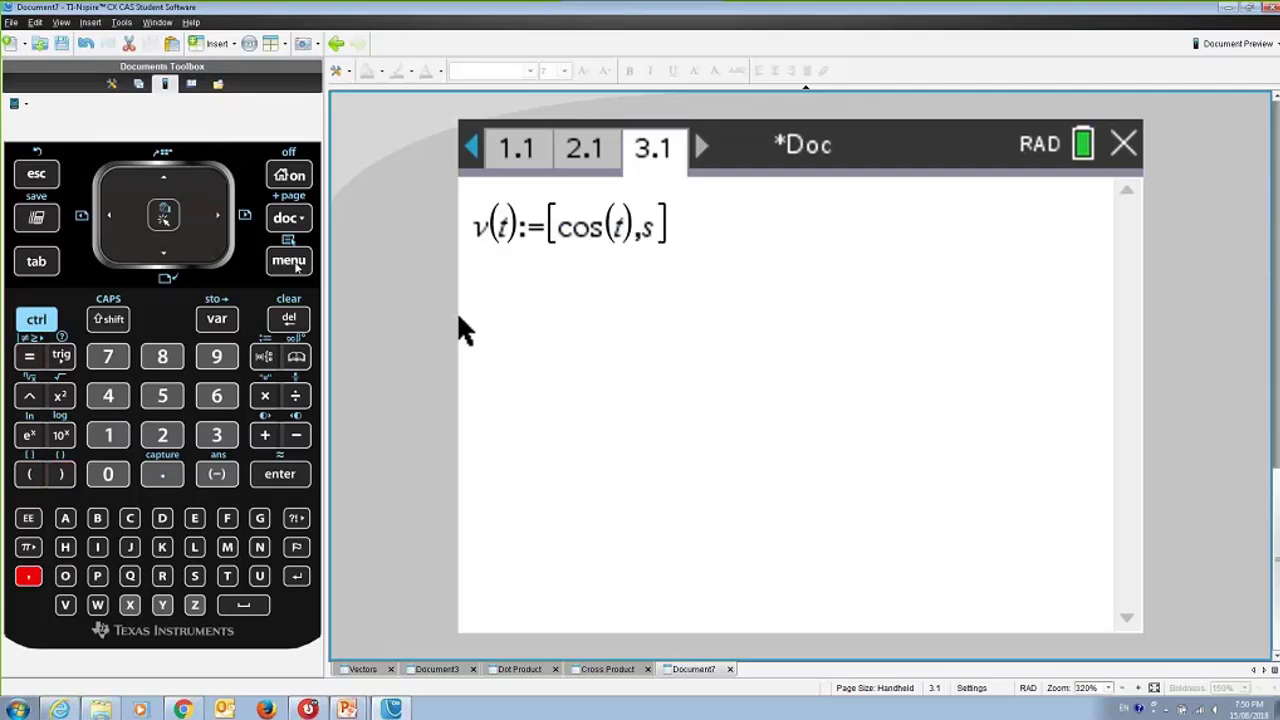
text(t))
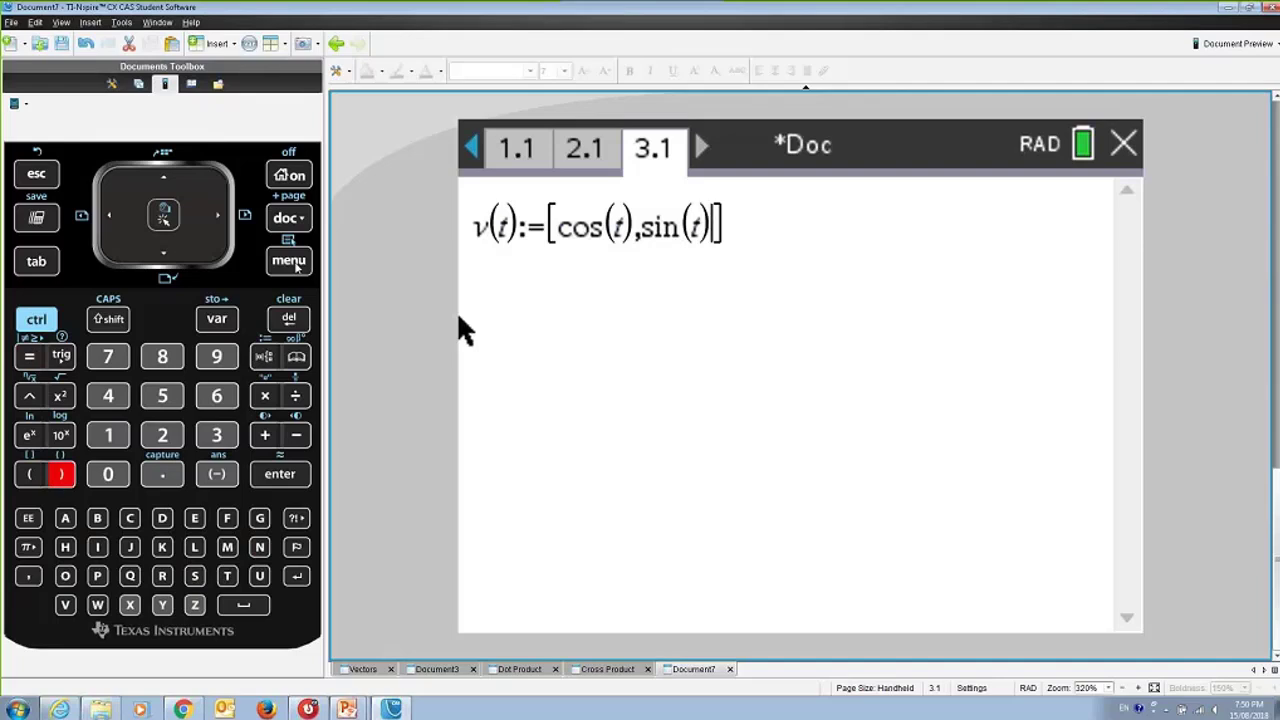
key(Return)
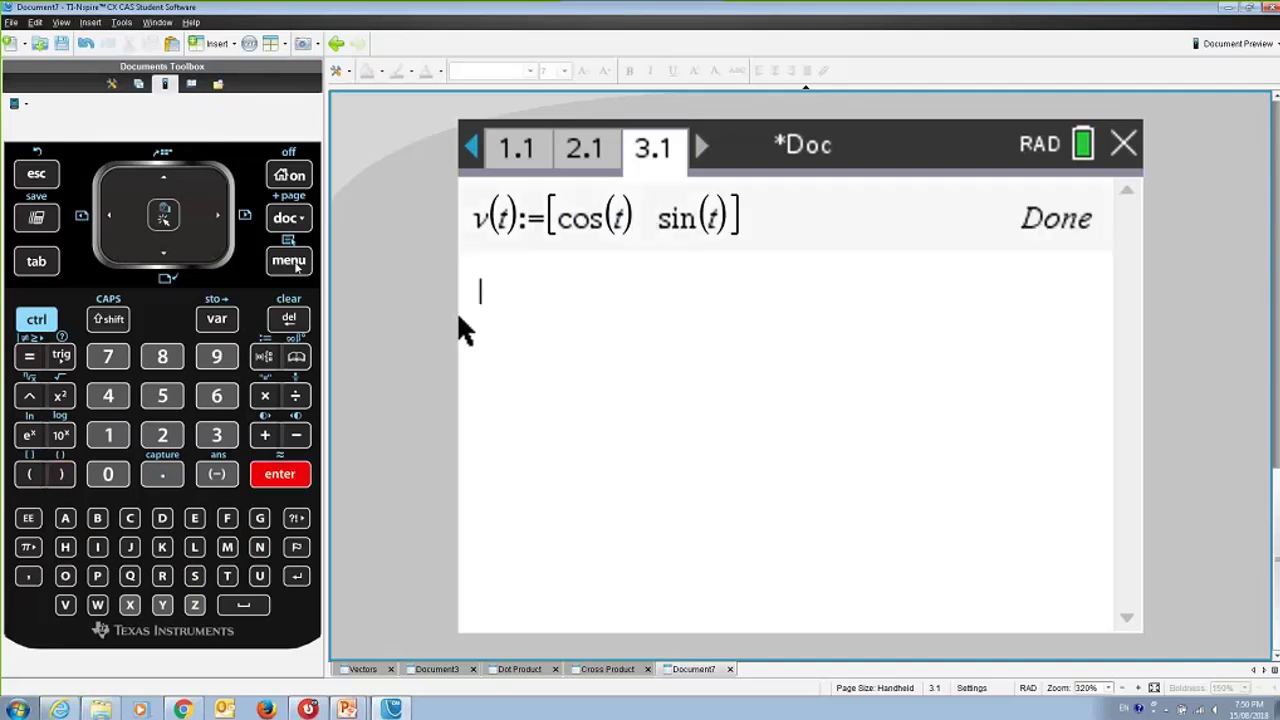
Step: Start the definition a(t):= on the line below v(t)
key(shift)
text(a)
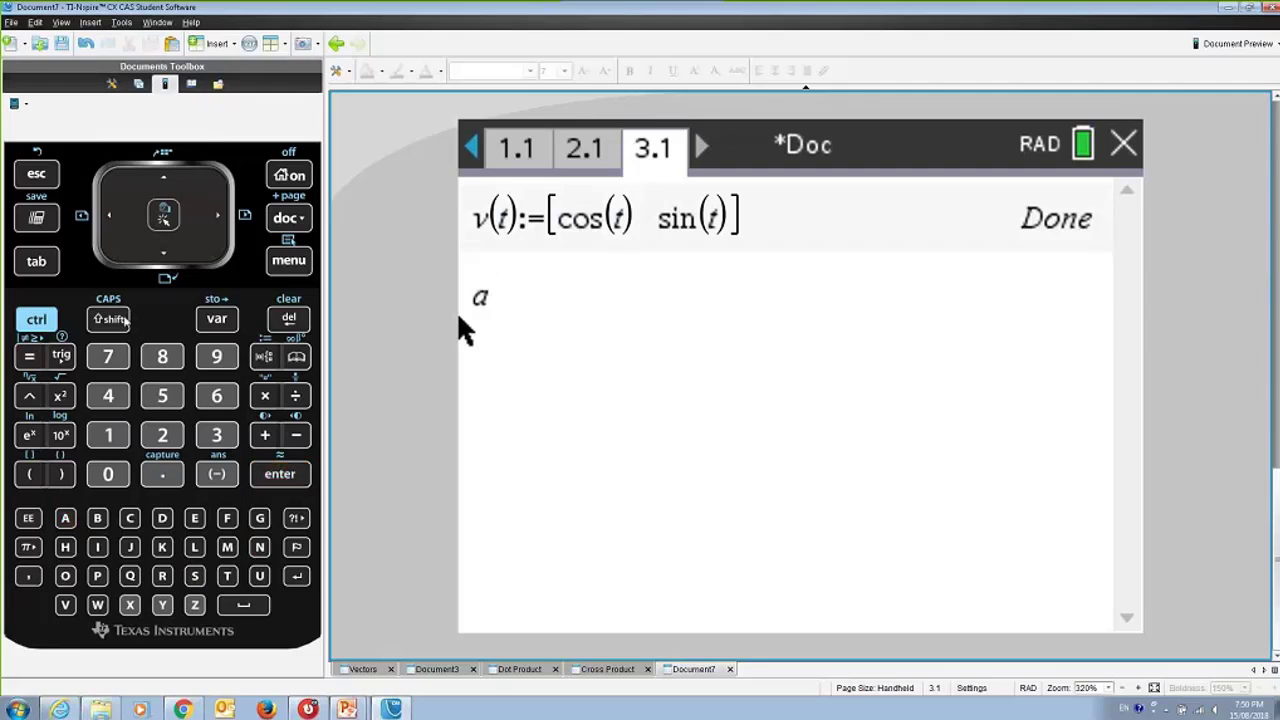
text((t))
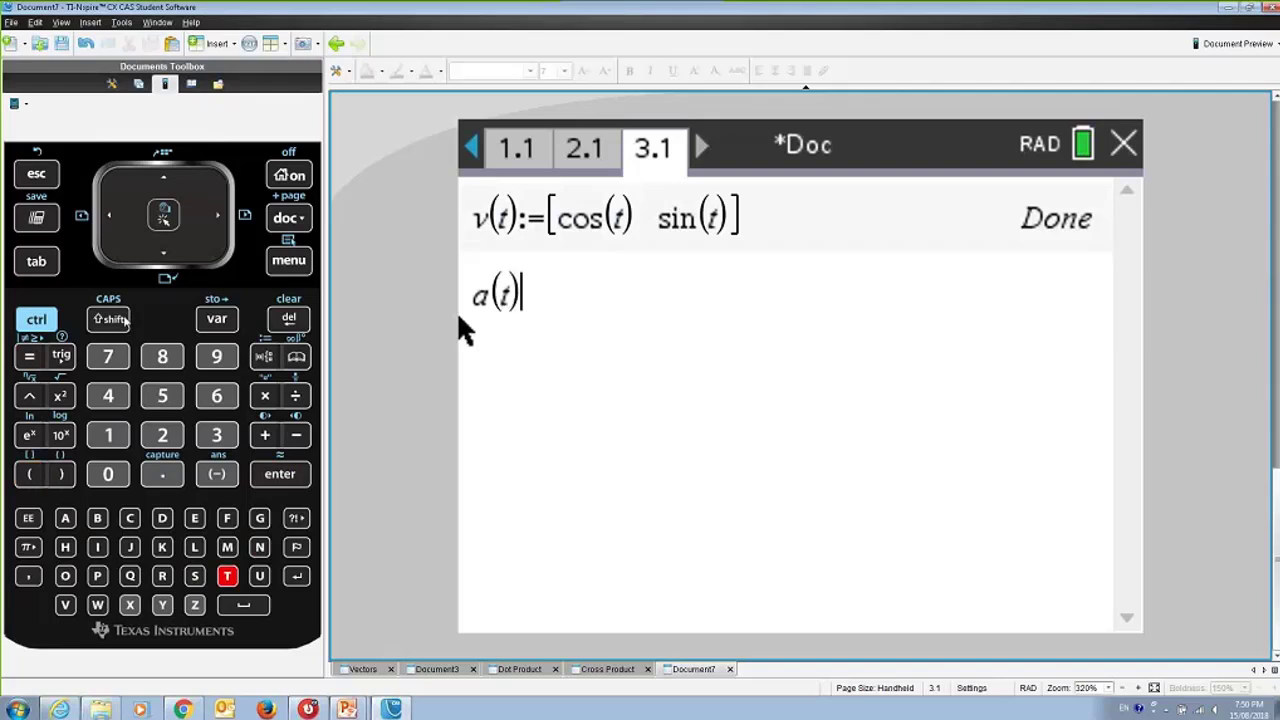
text(:=)
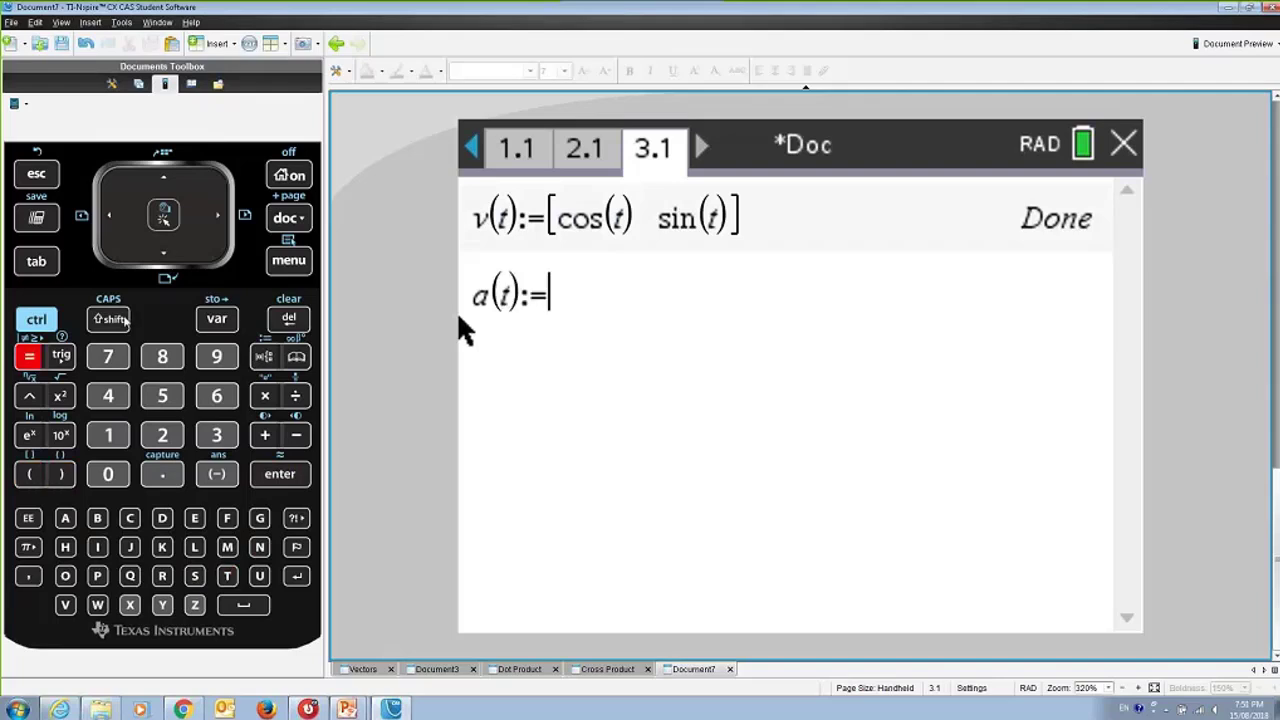
click(110, 318)
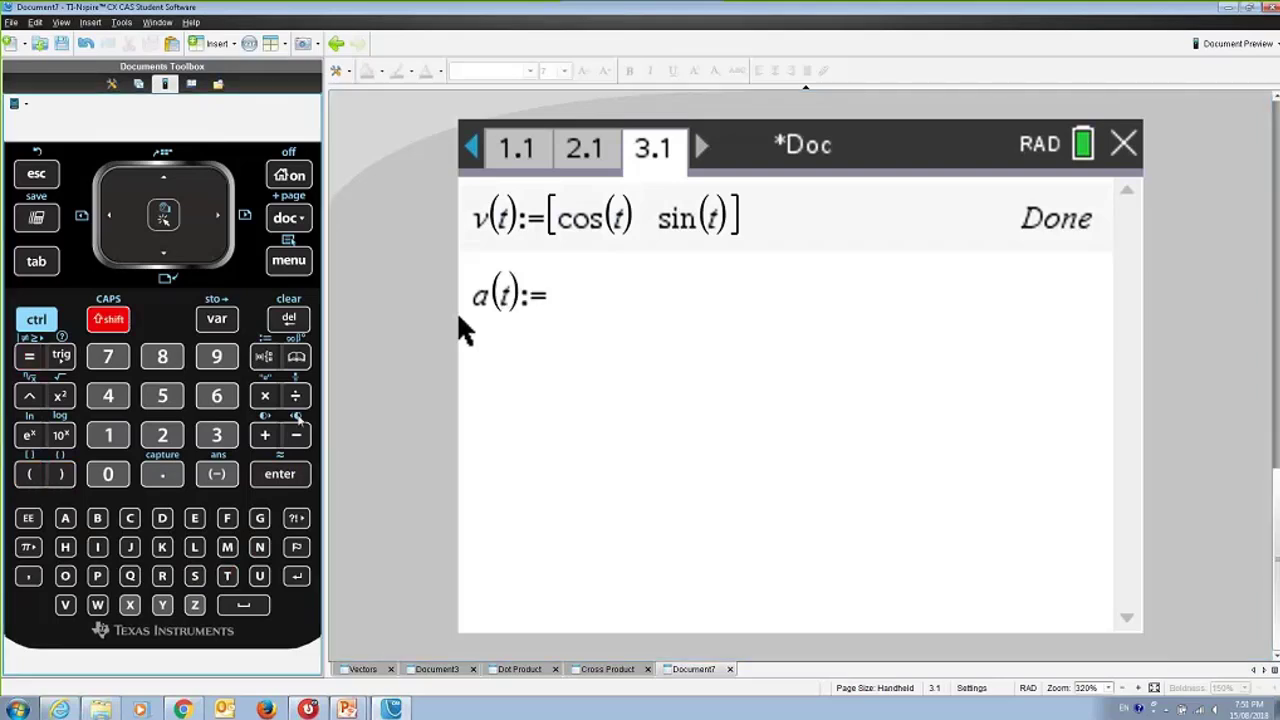
click(296, 435)
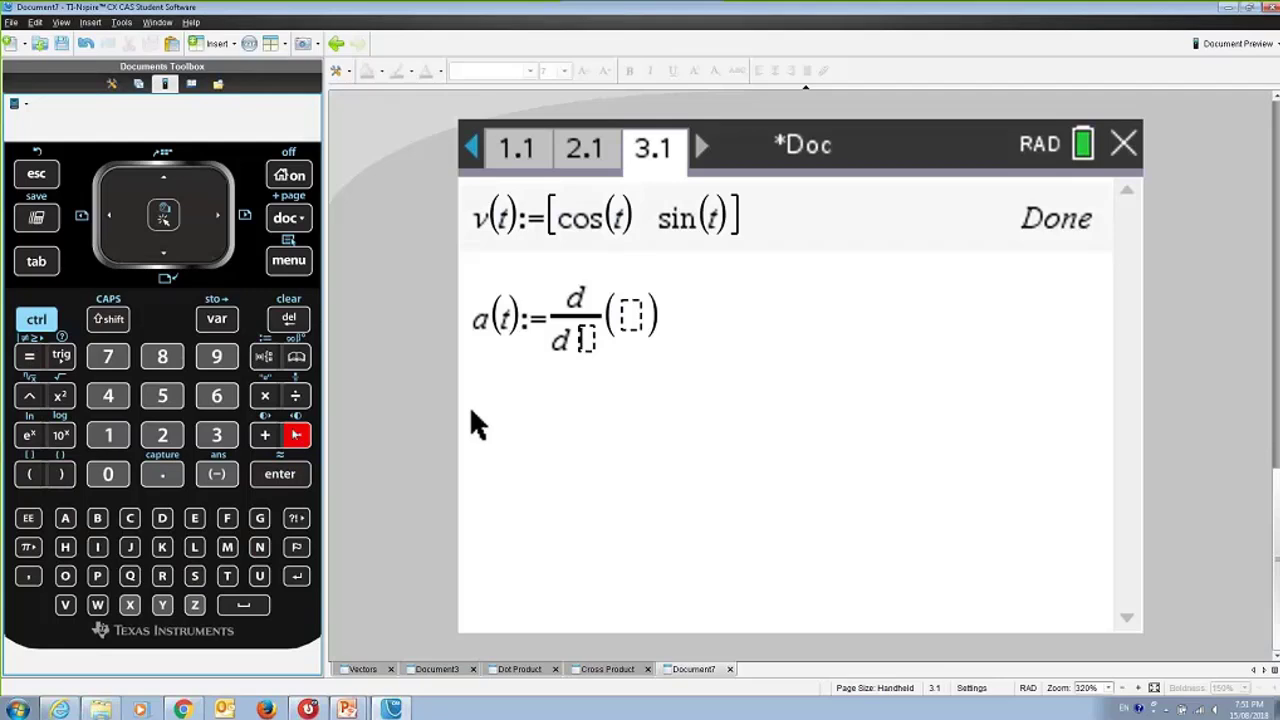
click(678, 322)
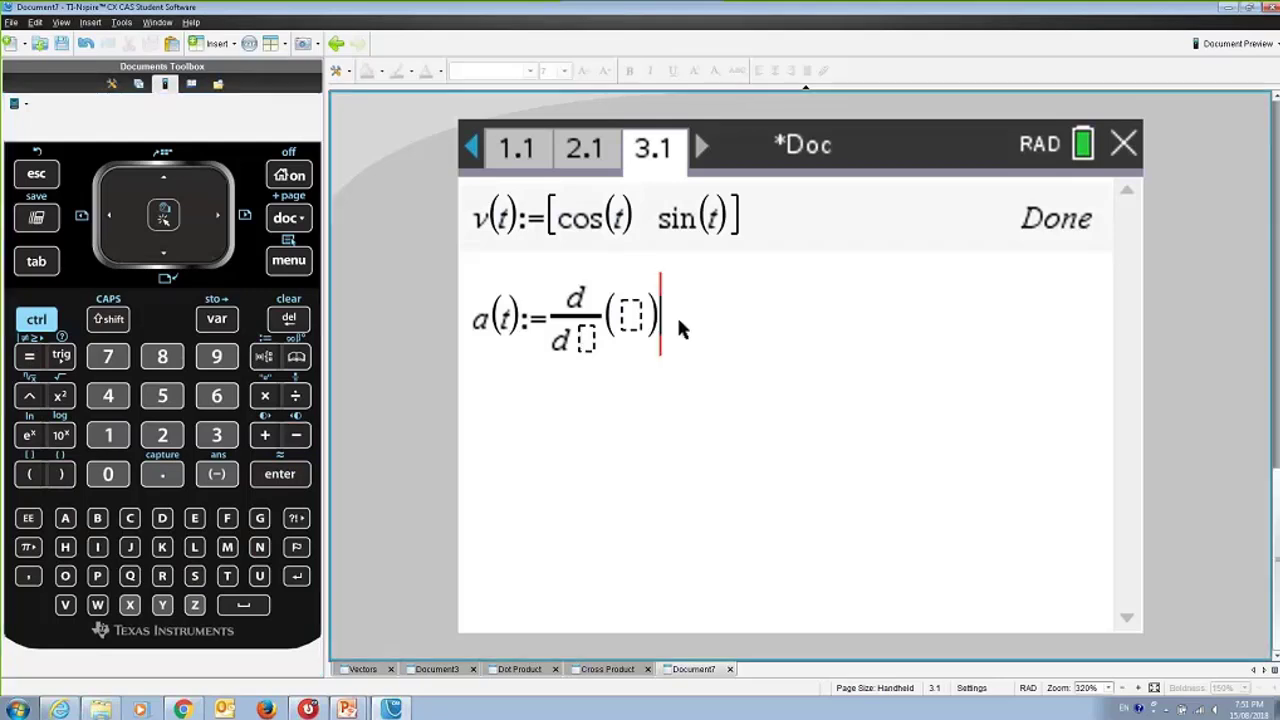
key(shift+Left)
key(BackSpace)
key(BackSpace)
key(BackSpace)
key(BackSpace)
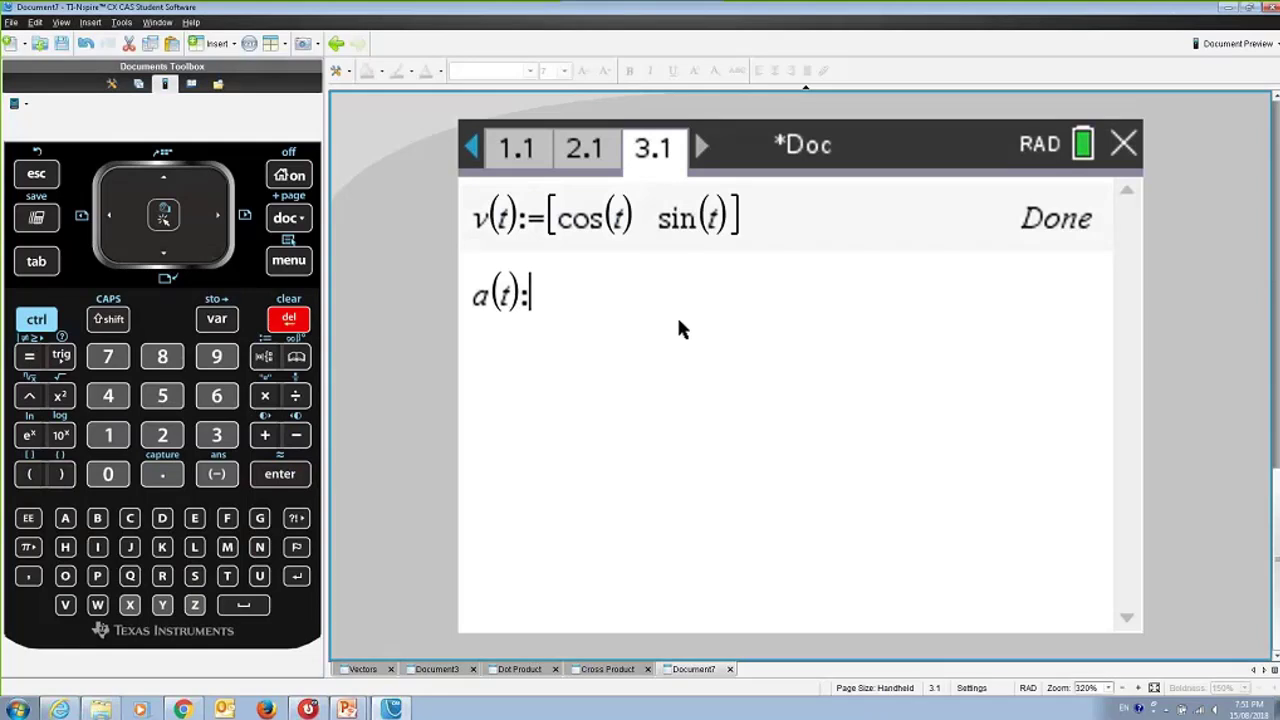
key(BackSpace)
Step: Define a(t) as the first derivative of v(t) with respect to t
text(t))
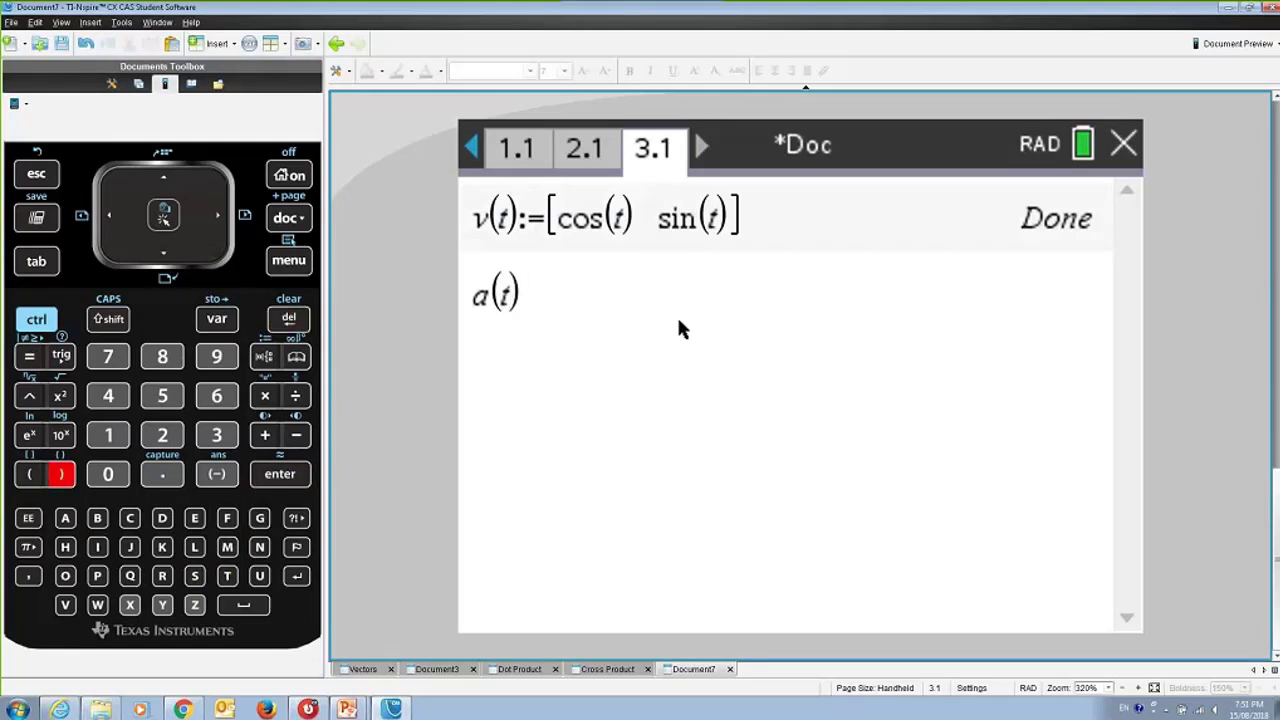
text(:=)
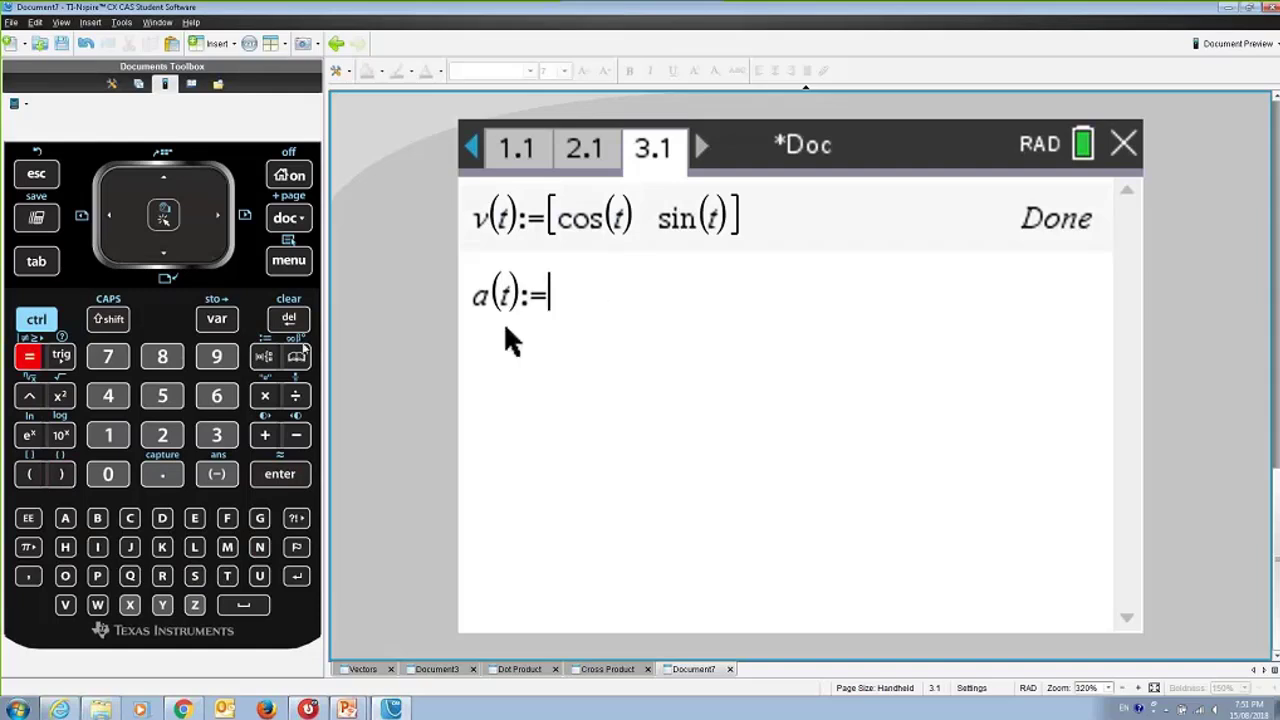
key(ctrl+shift+t)
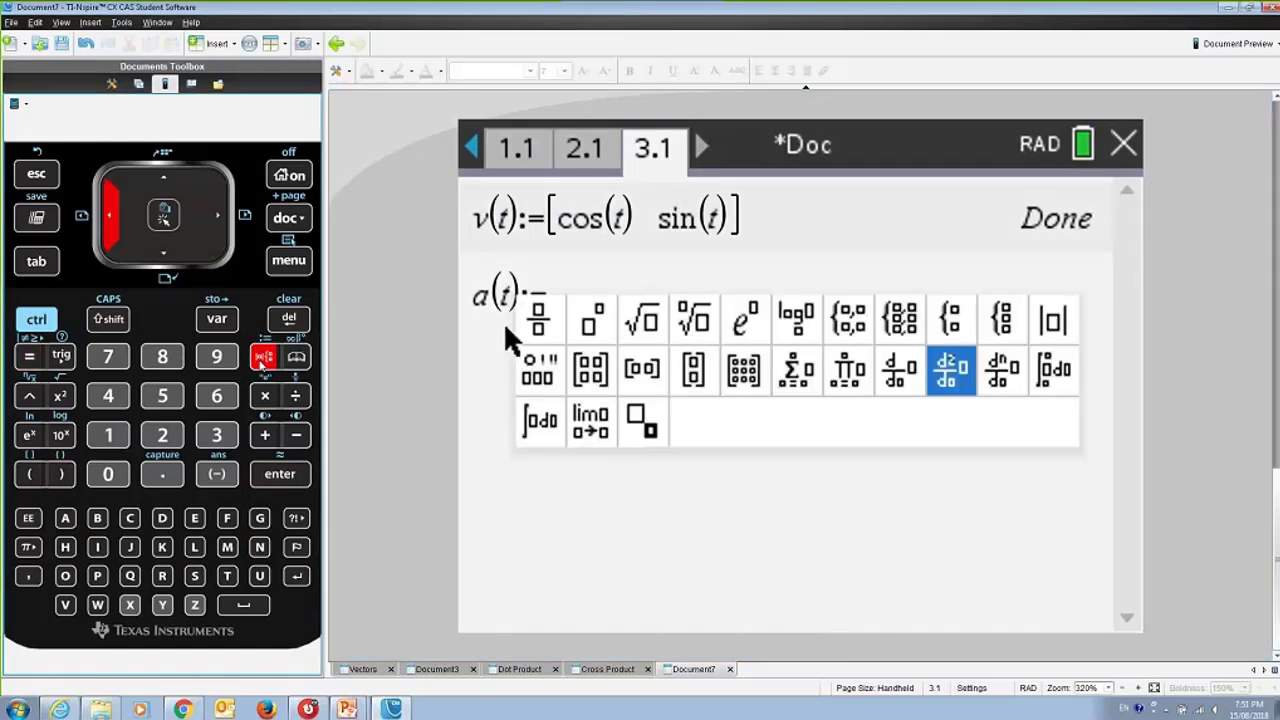
key(Left)
key(Return)
text(t)
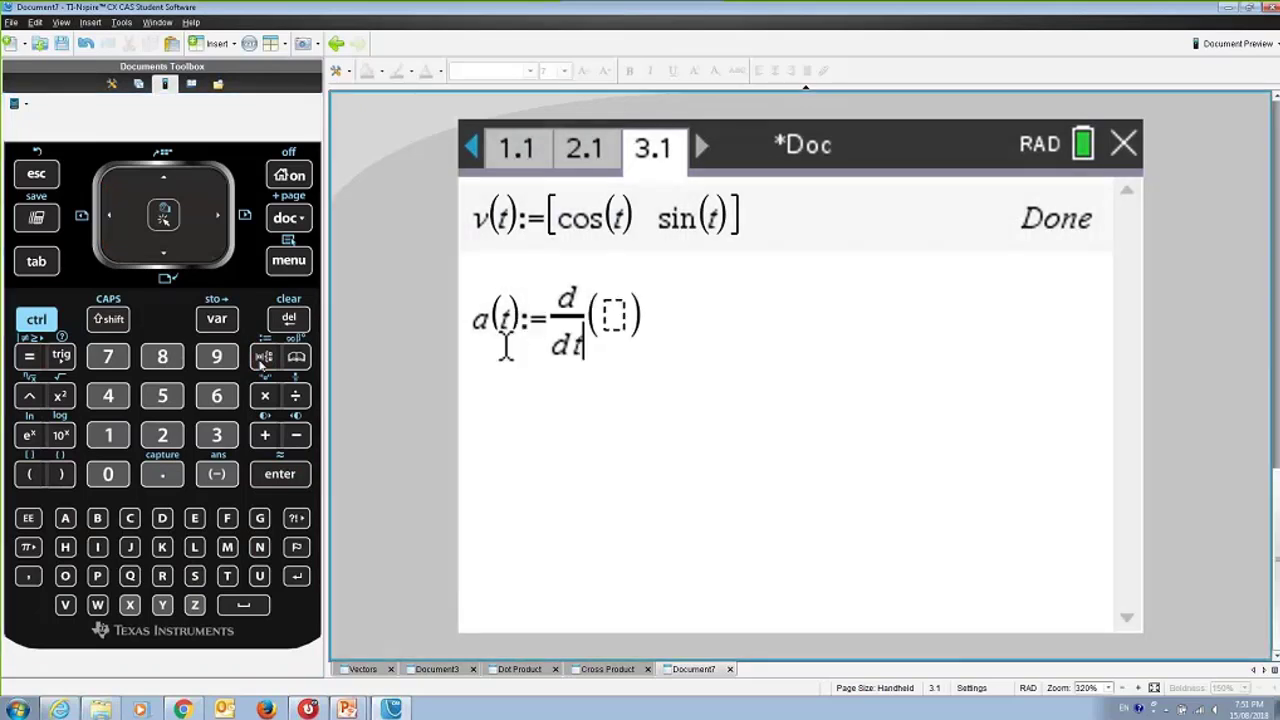
key(Right)
text(v(t)
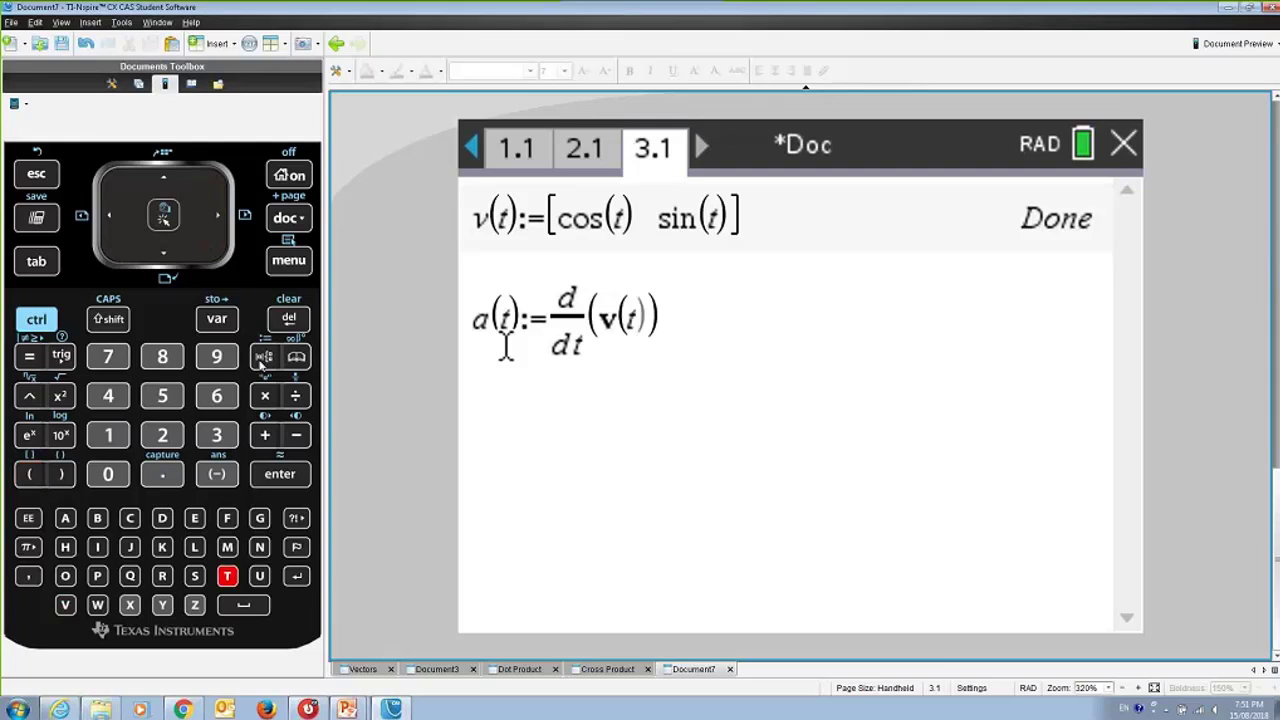
key(Return)
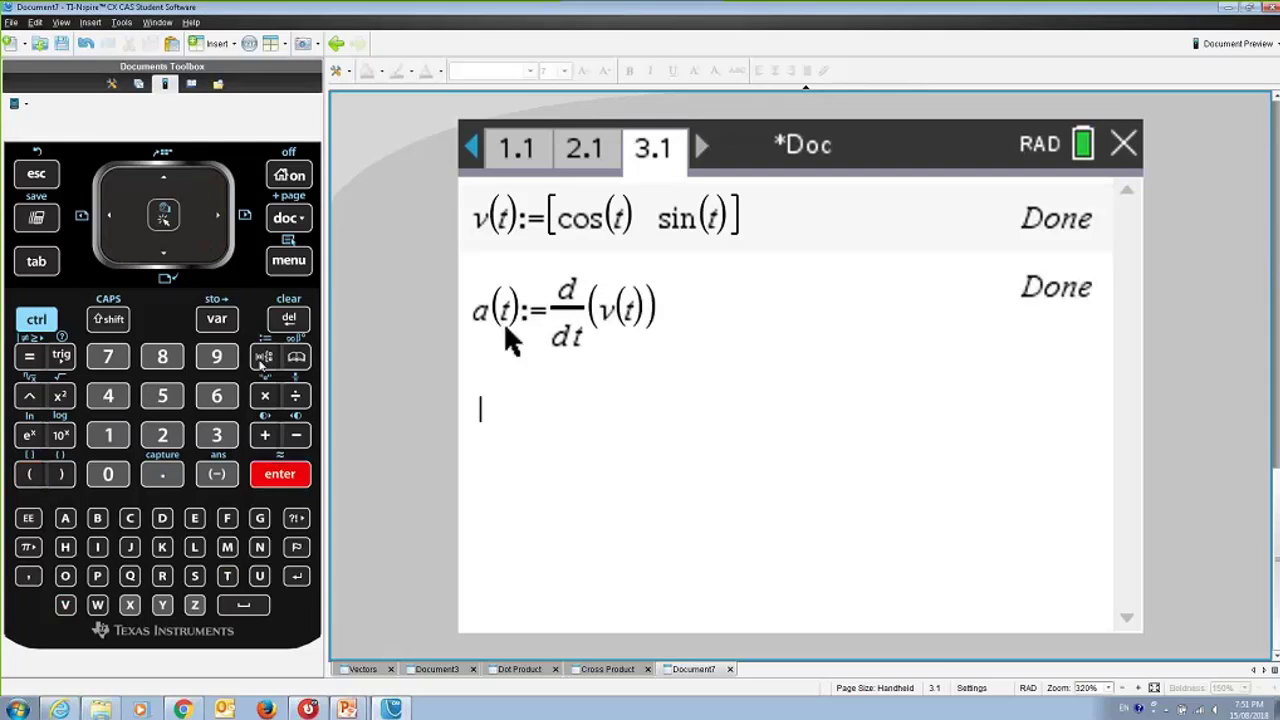
Step: Calculate the dot product of v(t) and a(t) with dotP
text(dotp()
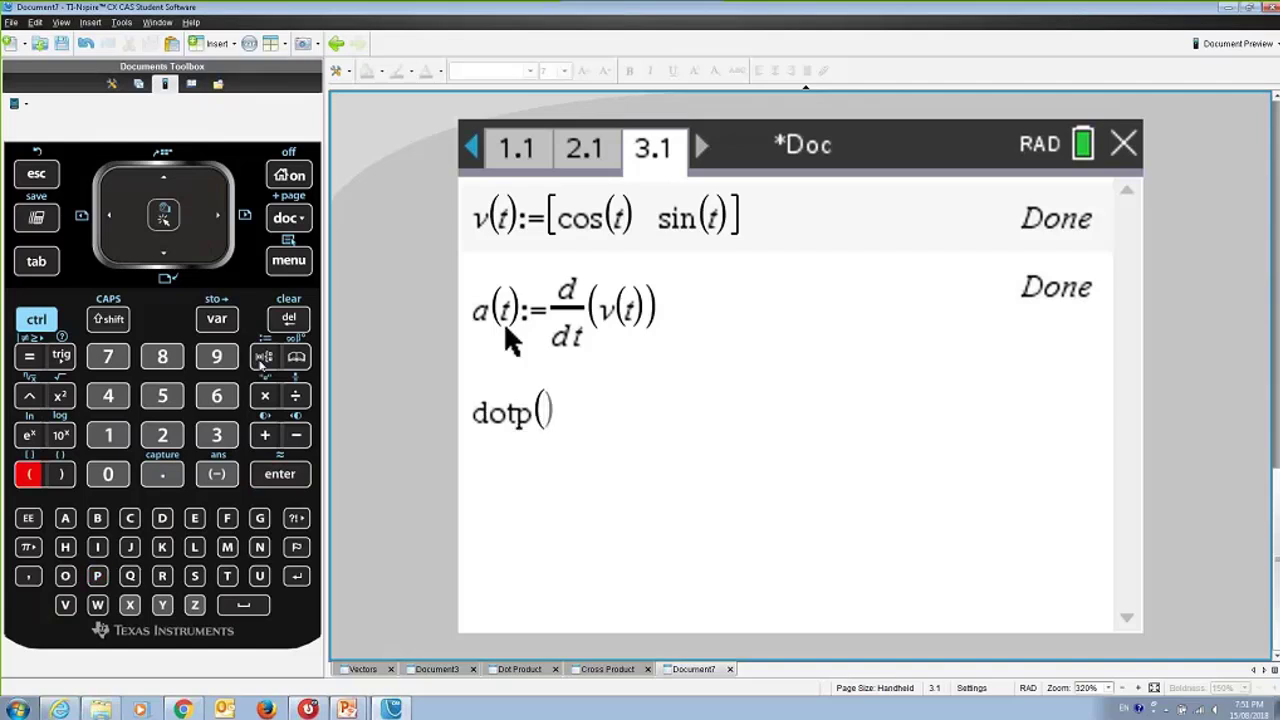
text(v)
text((t)
text(),)
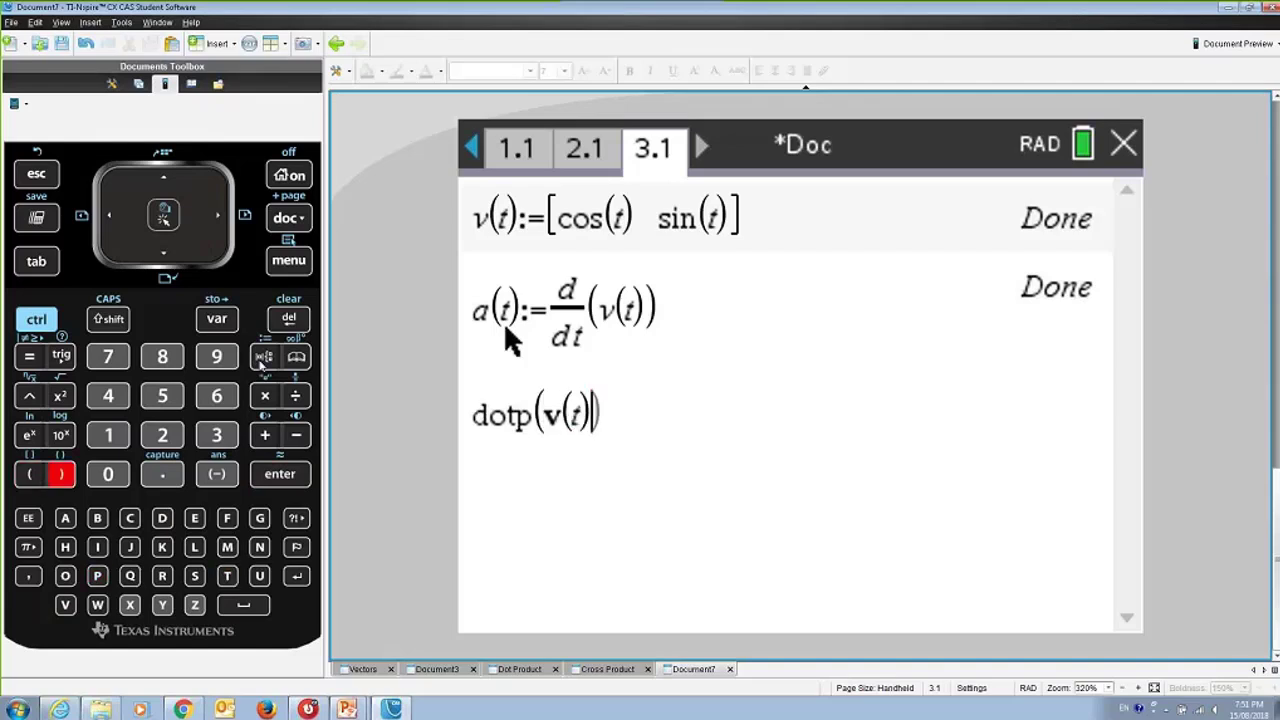
text(a(t)
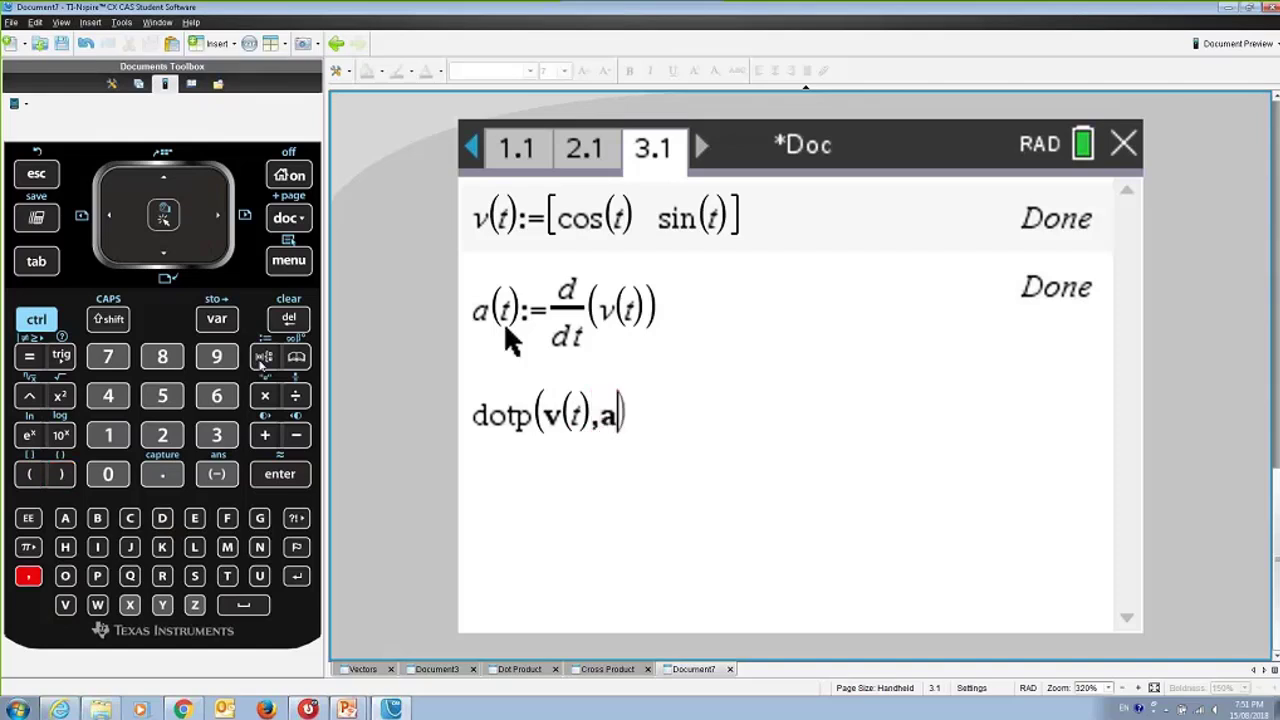
key(Return)
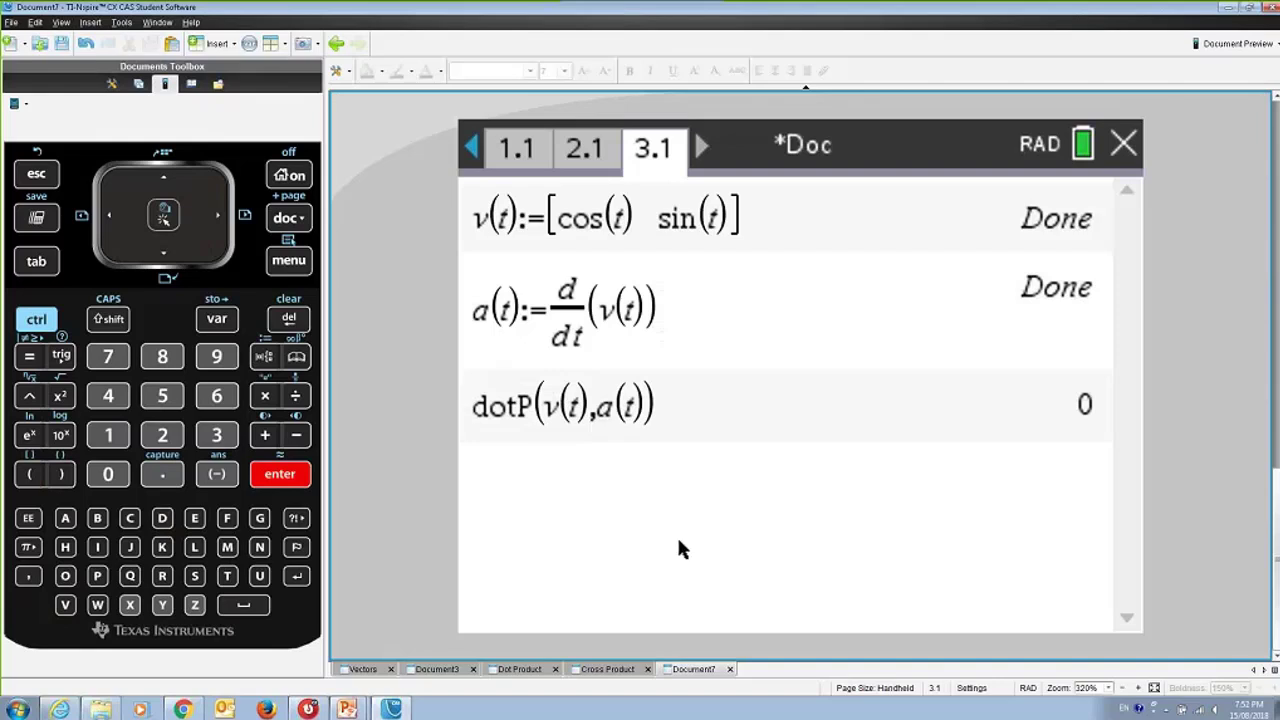
Step: Switch to the Dot Product document and move point B past the origin for an obtuse angle, then back to |b| of about 2.21
click(520, 670)
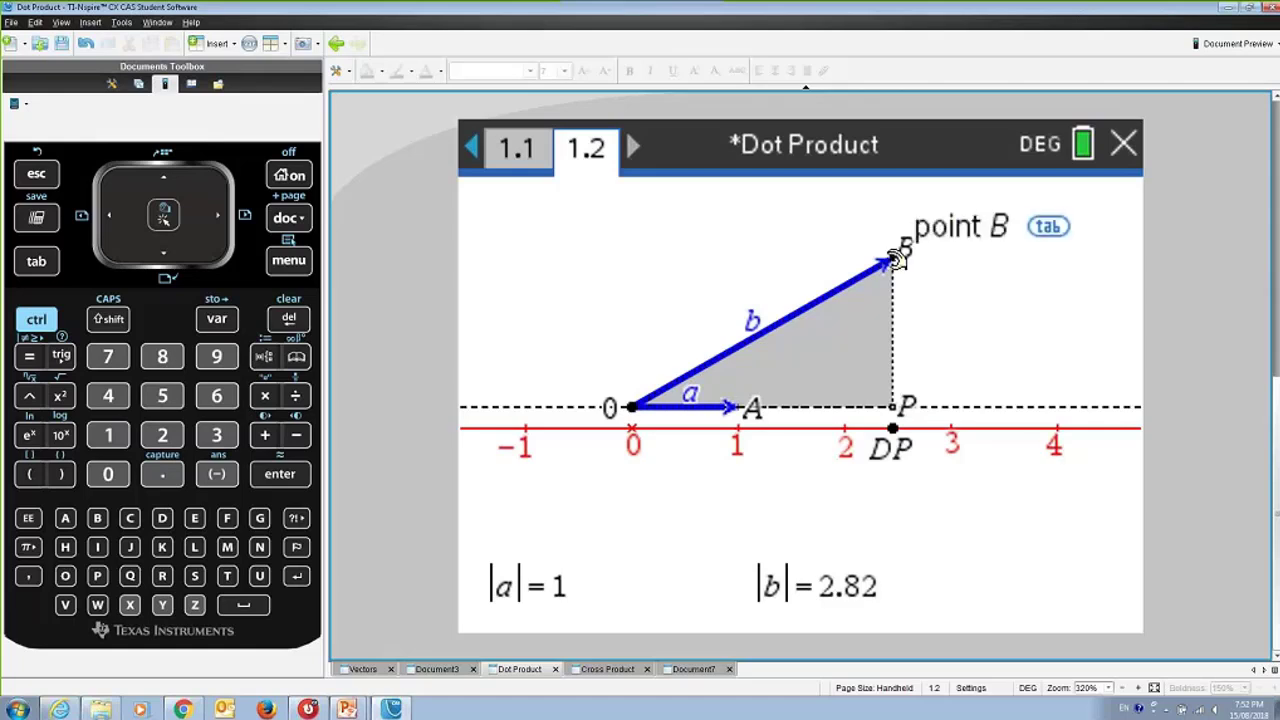
drag(891, 262, 570, 272)
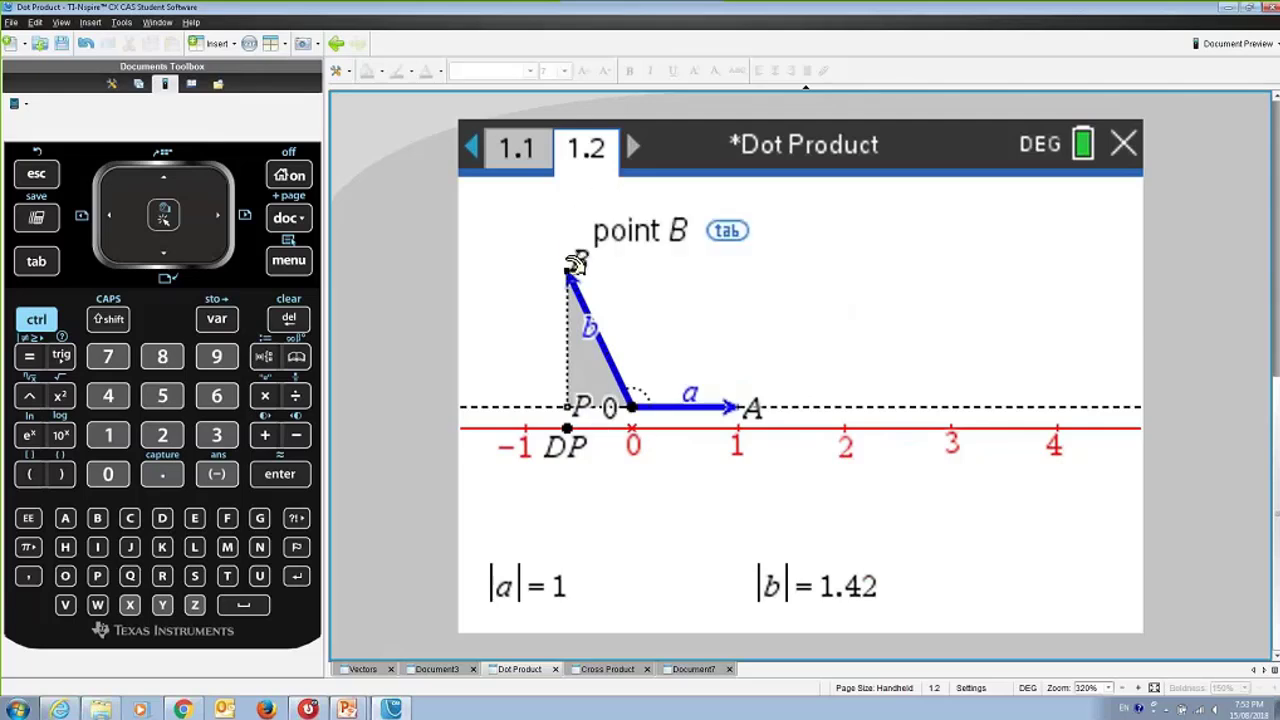
drag(581, 262, 853, 297)
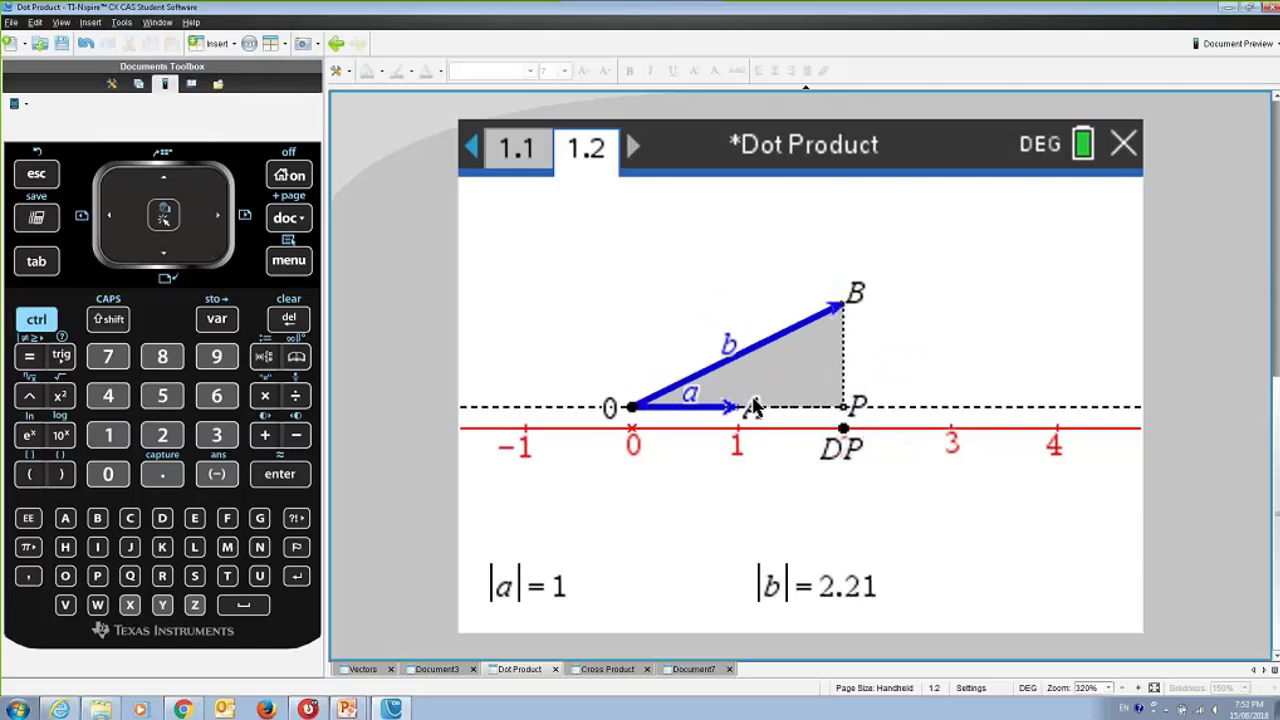
Step: Vary the positions of points A and B, finishing with |a| at about 1.4 and |b| at about 2.27
mouse_move(750, 406)
mouse_down()
mouse_move(894, 404)
mouse_move(562, 409)
mouse_move(858, 410)
mouse_move(747, 410)
mouse_up()
mouse_move(840, 303)
mouse_down()
mouse_move(815, 268)
mouse_move(766, 248)
mouse_move(826, 296)
mouse_up()
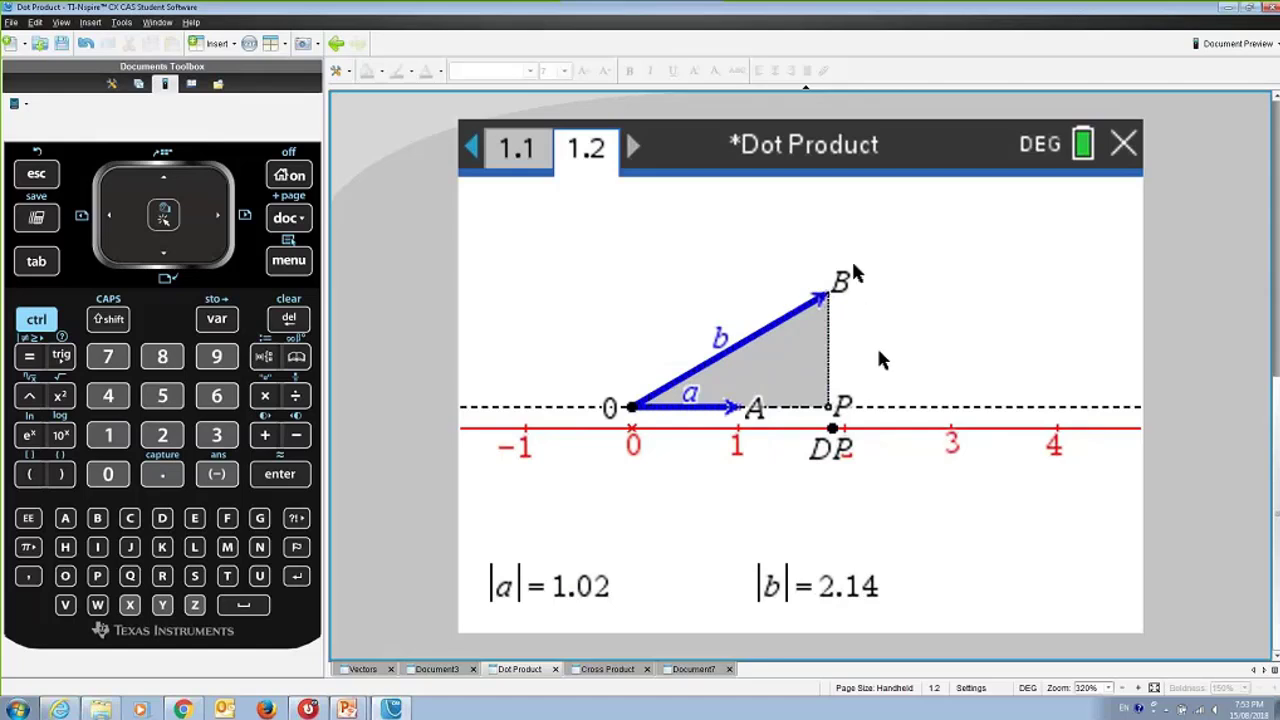
drag(828, 294, 866, 274)
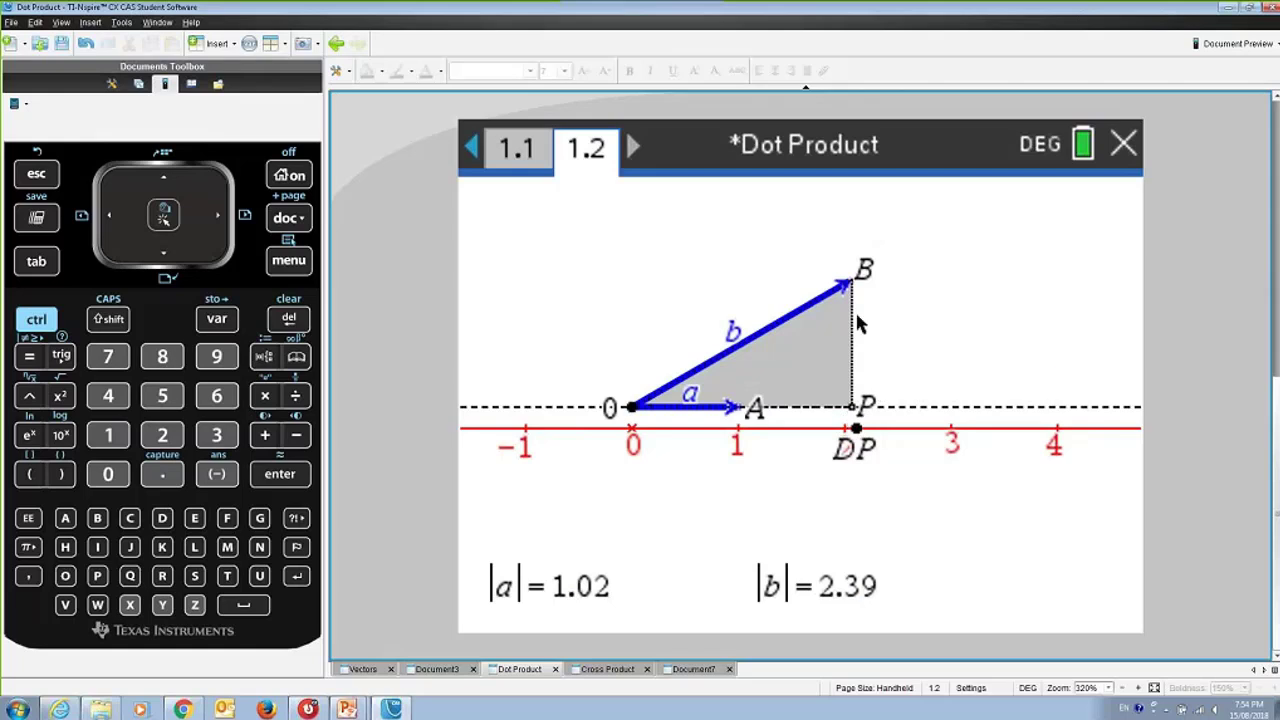
mouse_move(852, 285)
mouse_down()
mouse_move(894, 286)
mouse_move(832, 291)
mouse_up()
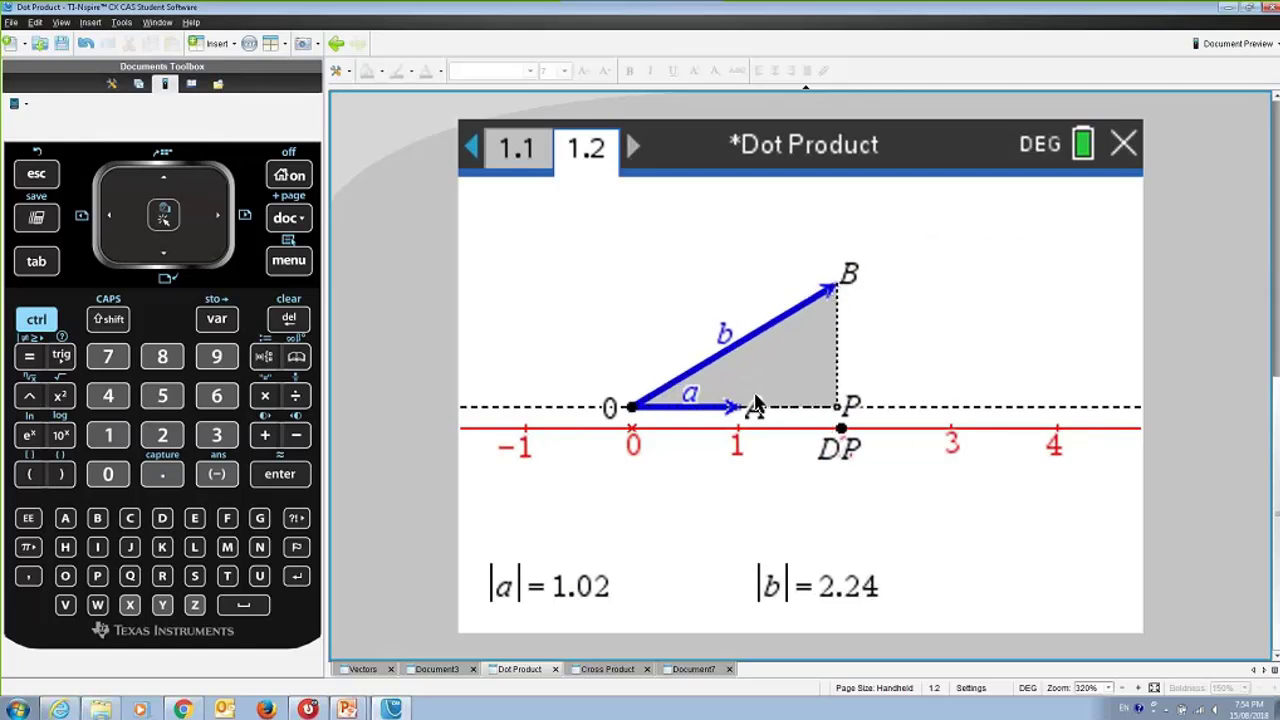
drag(745, 406, 796, 406)
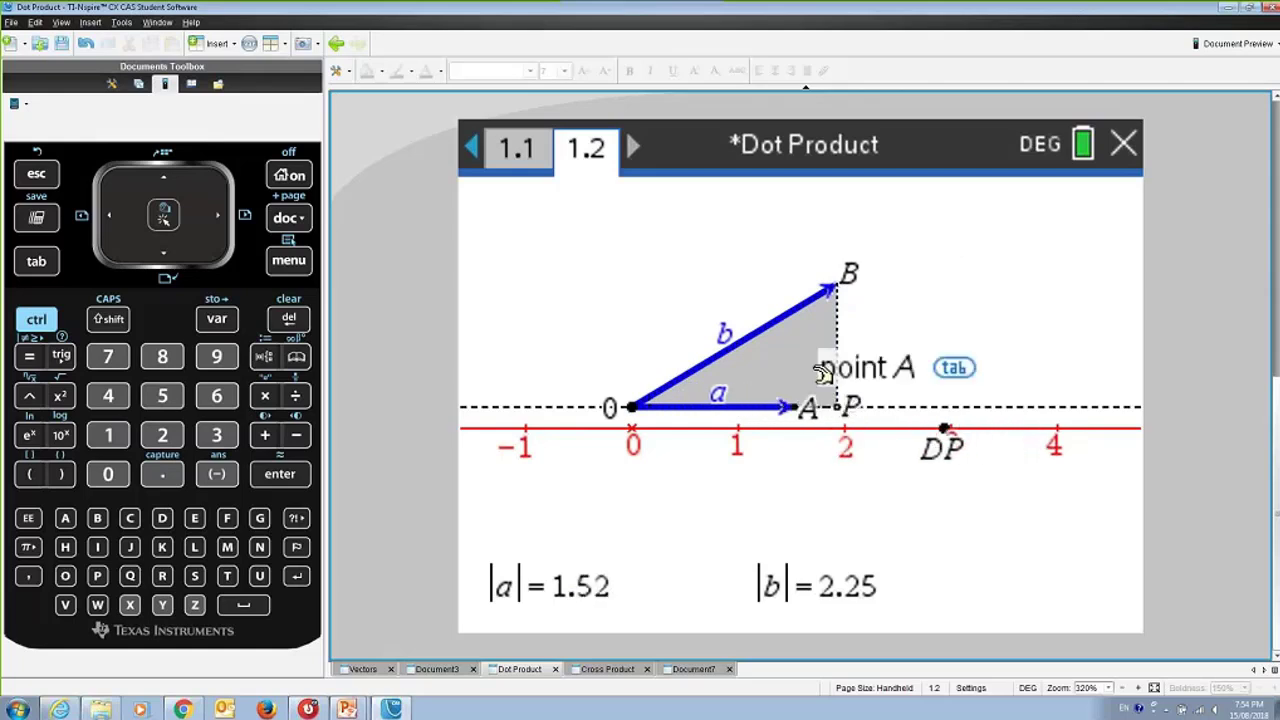
drag(845, 289, 848, 292)
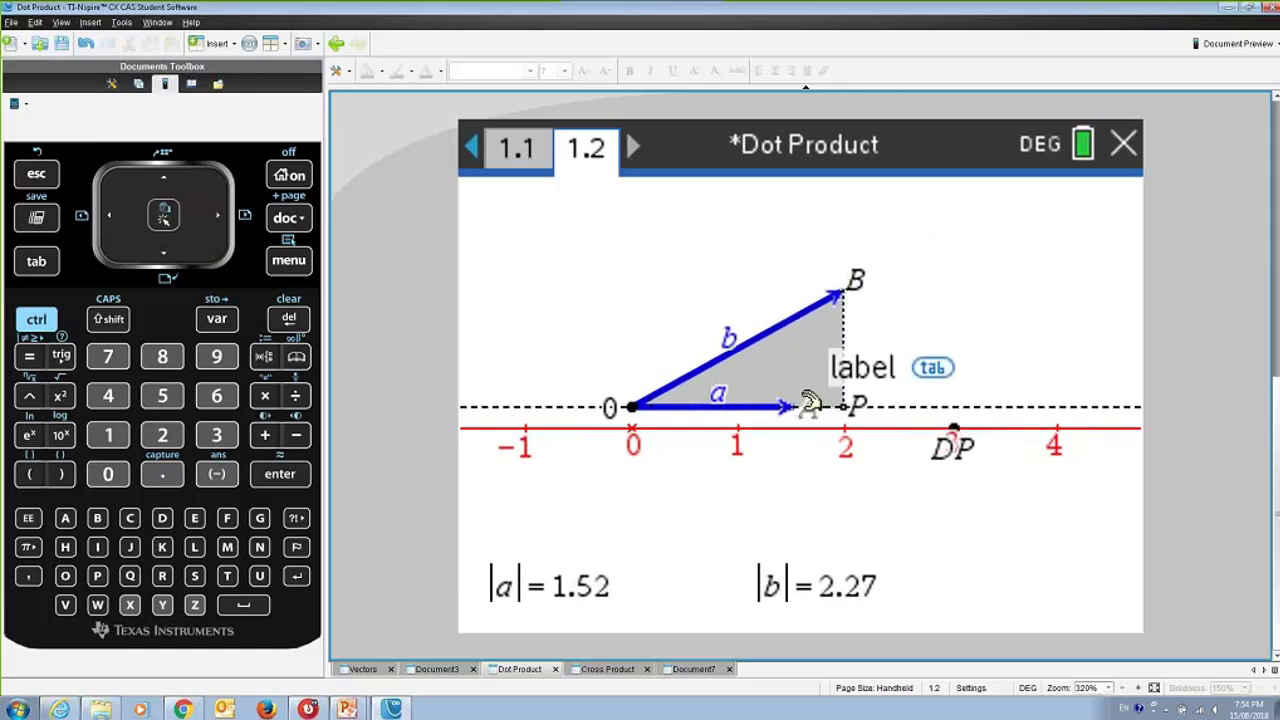
drag(808, 404, 772, 402)
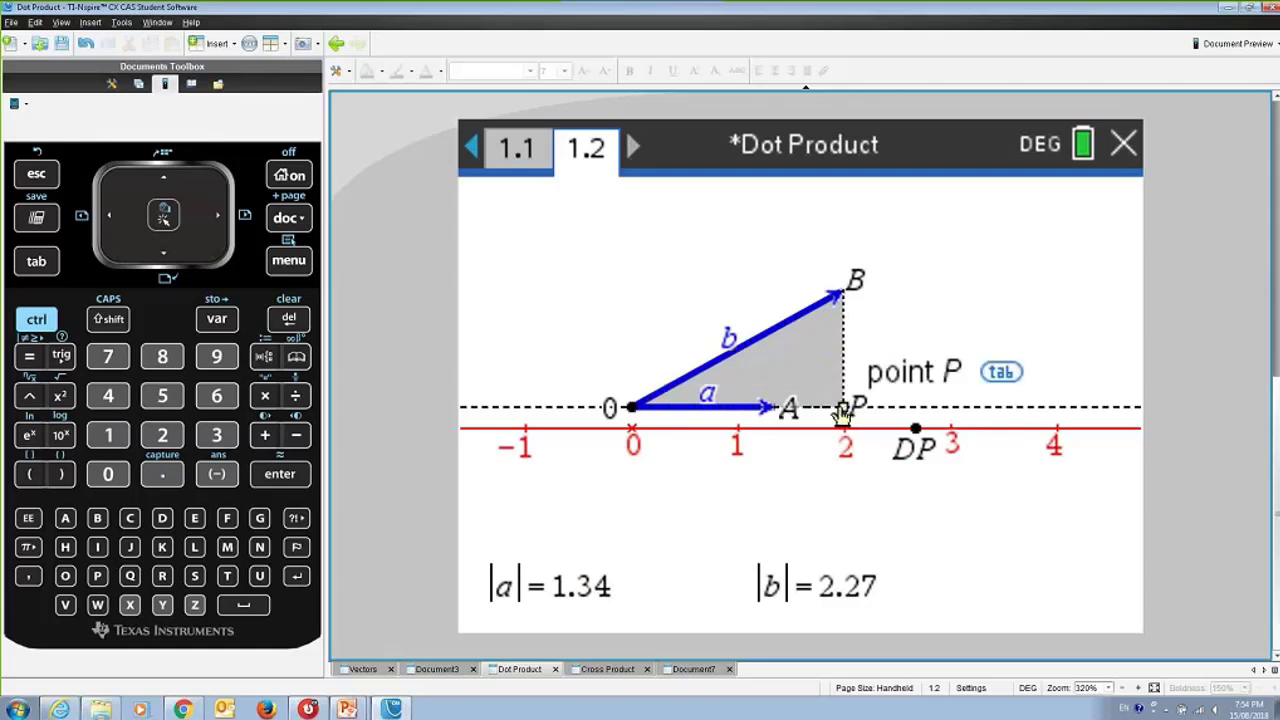
mouse_move(785, 407)
mouse_down()
mouse_move(900, 407)
mouse_move(675, 407)
mouse_move(809, 407)
mouse_up()
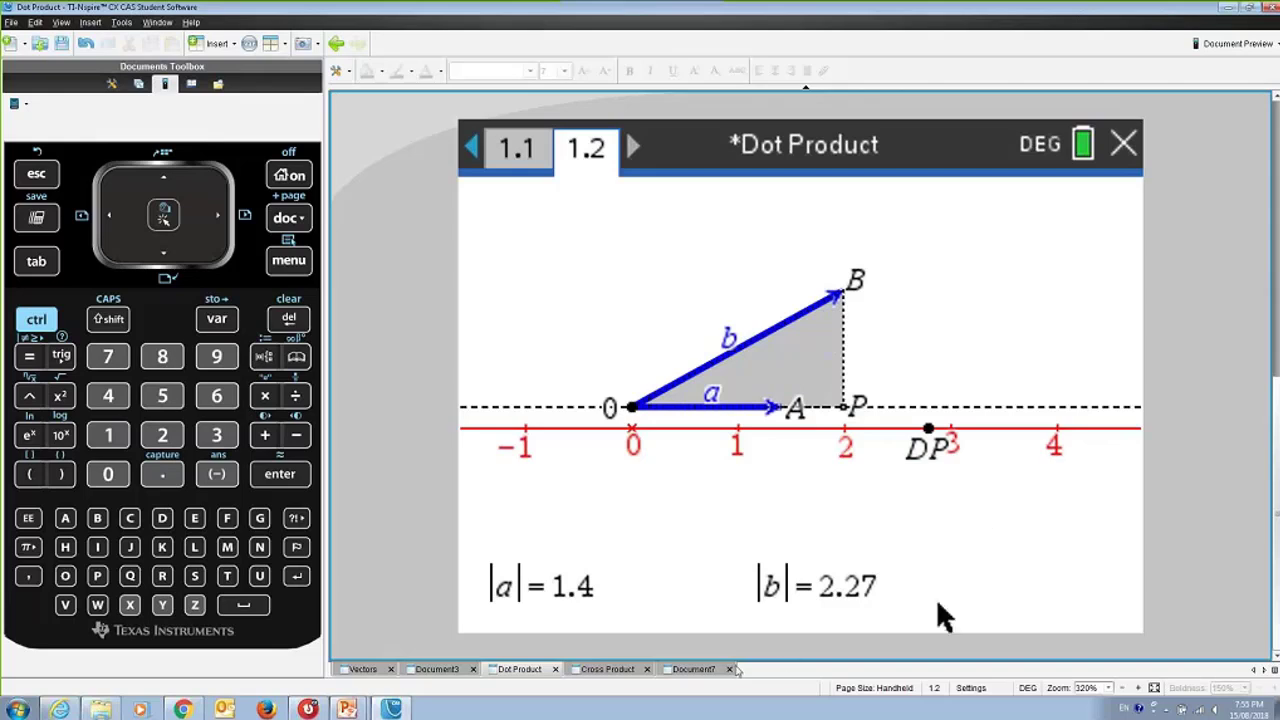
Step: Switch to the Cross Product document and change vector component ai to 3, then lower it to -3
click(605, 669)
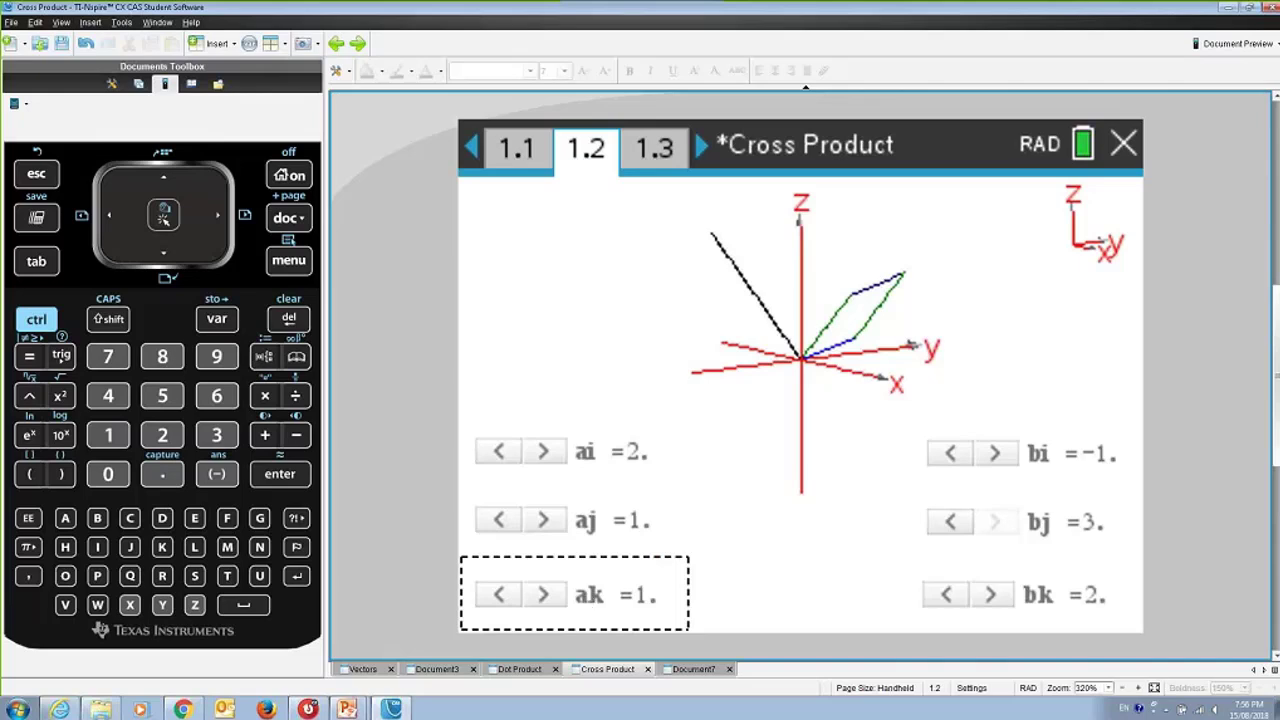
click(547, 450)
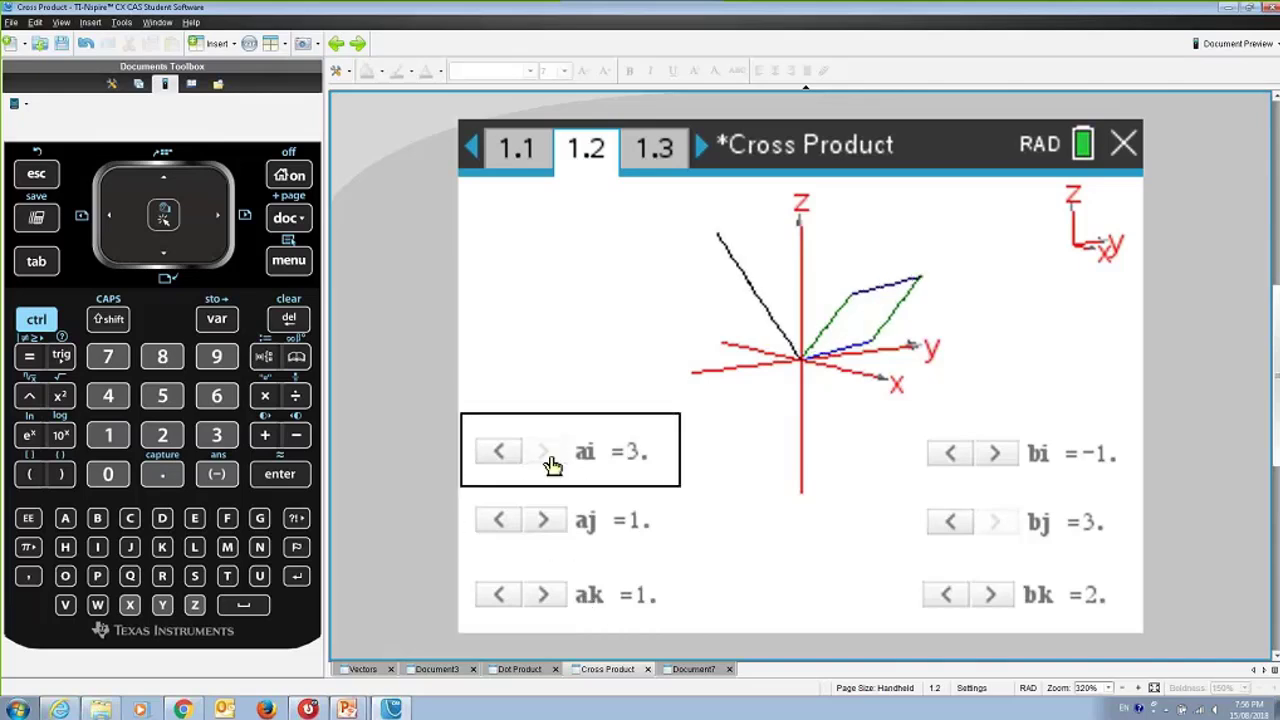
click(508, 458)
click(508, 458)
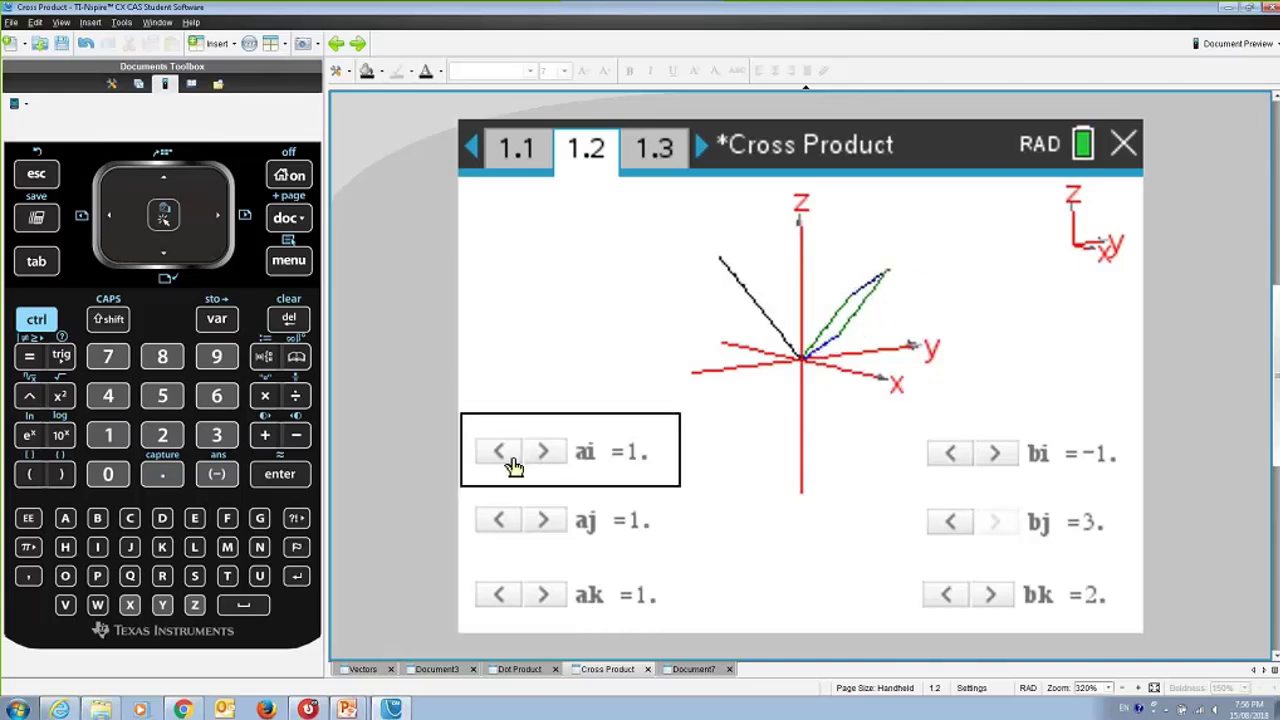
click(510, 460)
click(510, 460)
click(510, 460)
click(512, 461)
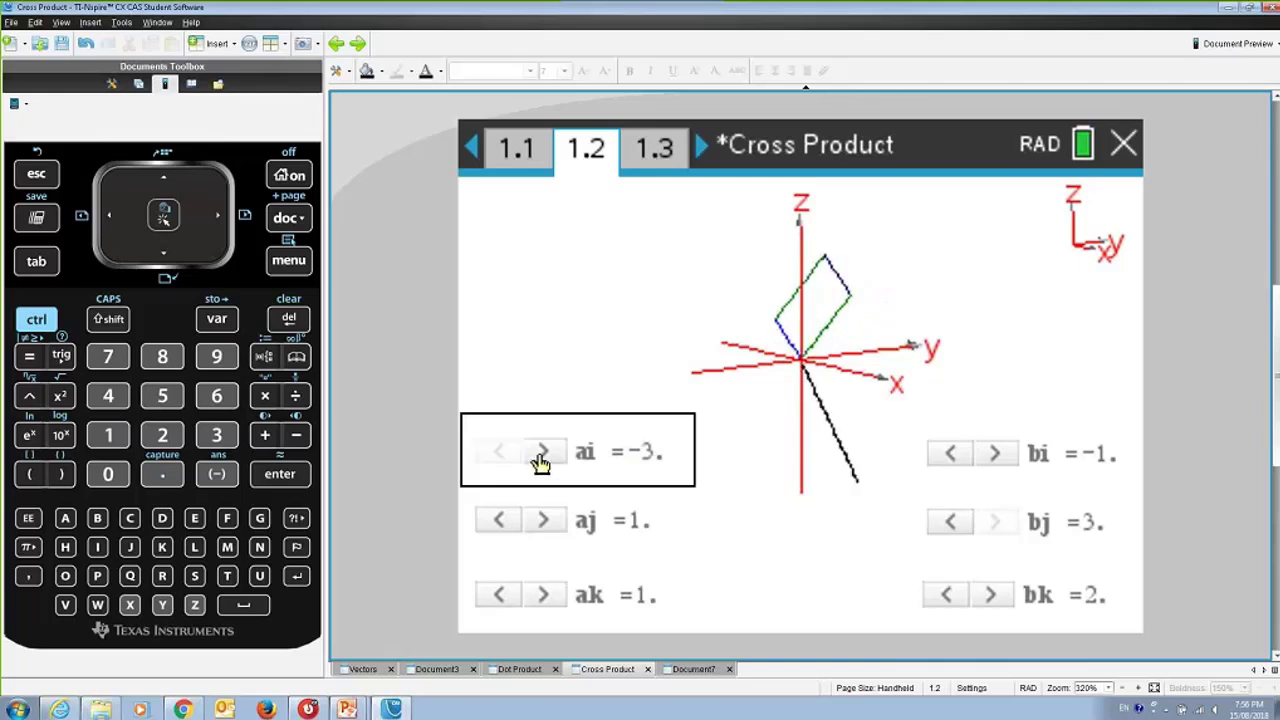
Step: Raise vector component ai to 3 and then lower it to 0
click(540, 458)
click(540, 458)
click(538, 456)
click(538, 456)
click(538, 456)
click(538, 456)
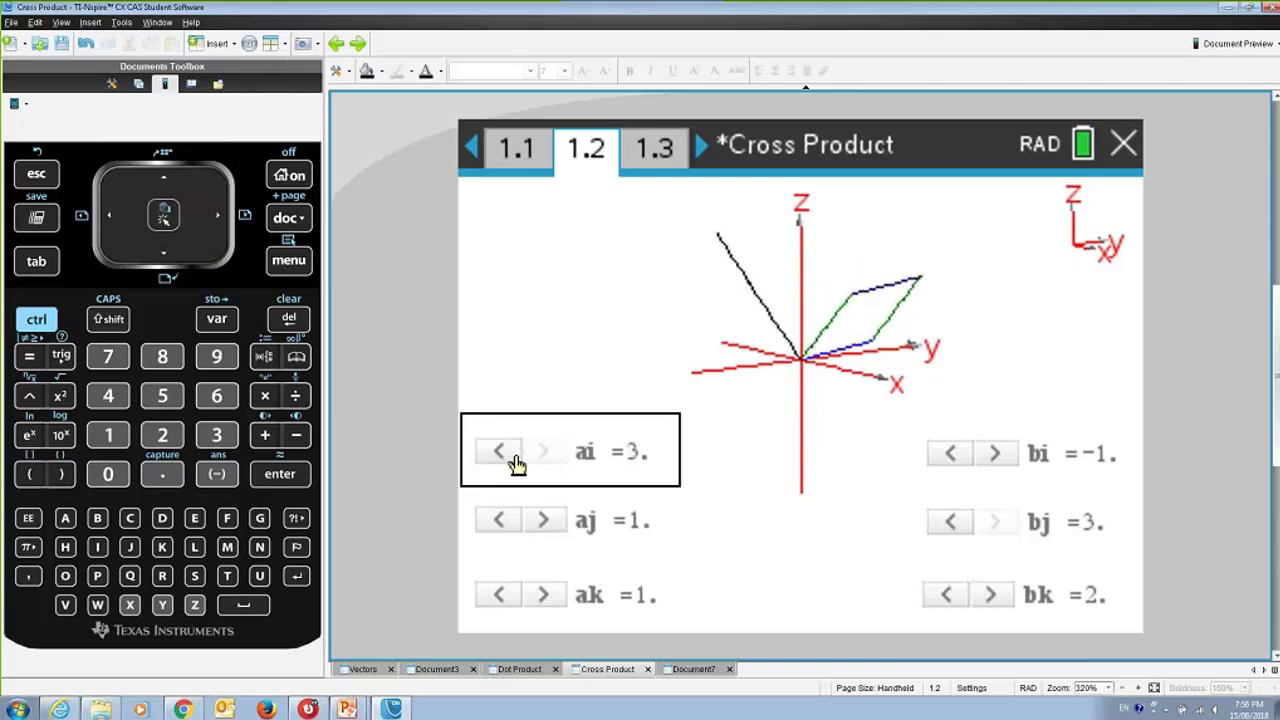
click(512, 461)
click(510, 462)
click(508, 464)
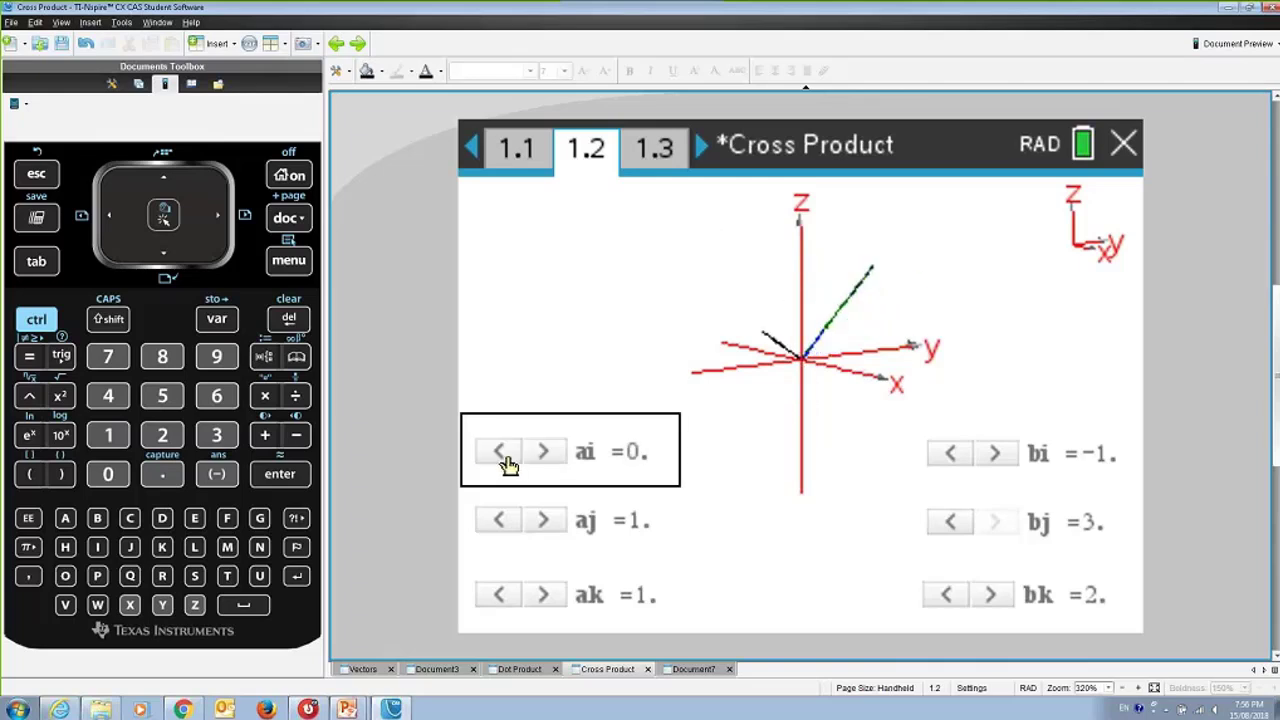
Step: Set component aj to 0 and component ak to 3
click(507, 518)
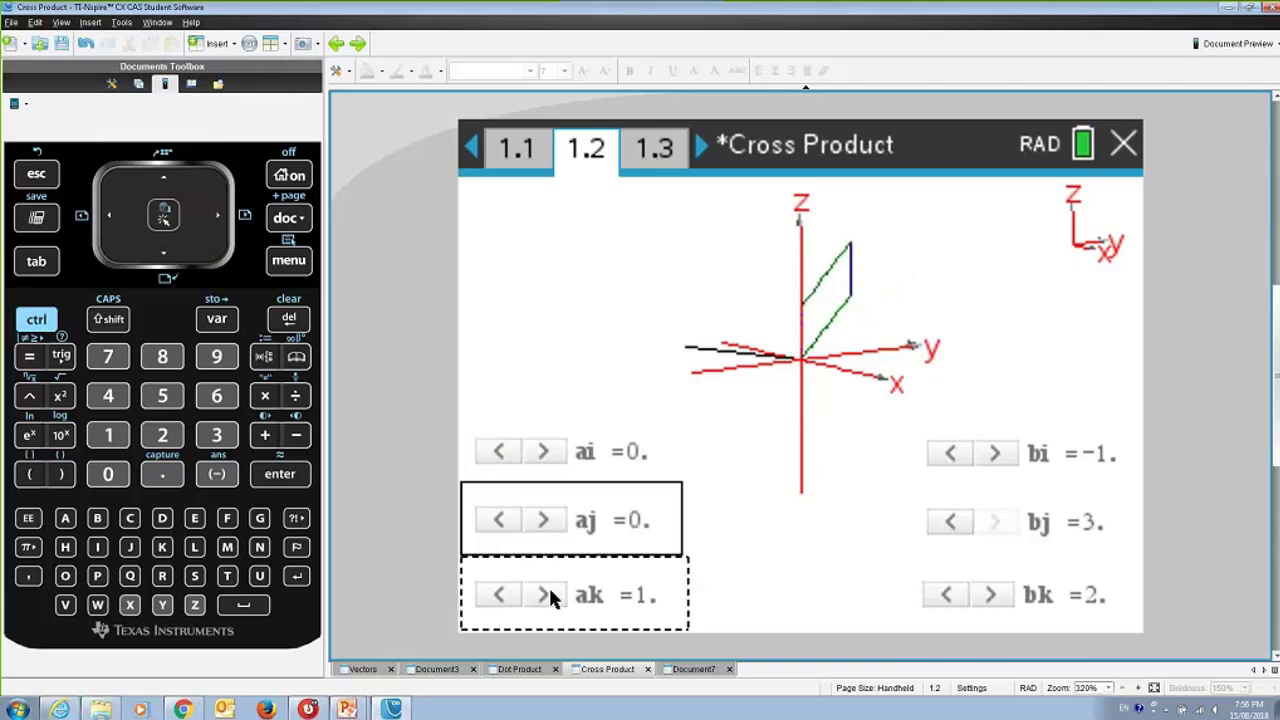
click(545, 594)
click(547, 595)
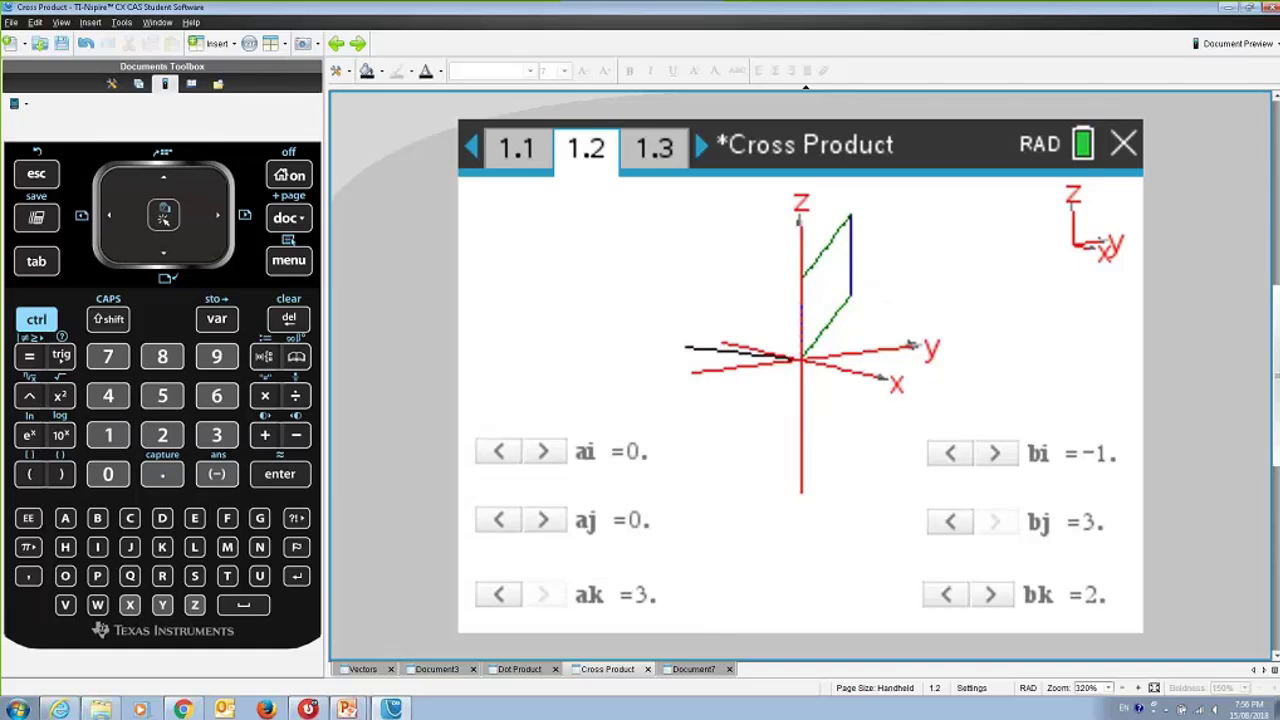
Step: Rotate the 3D graph and examine the parallelogram and cross product vector, including straight along the x-axis and the y-axis
key(Left)
key(Left)
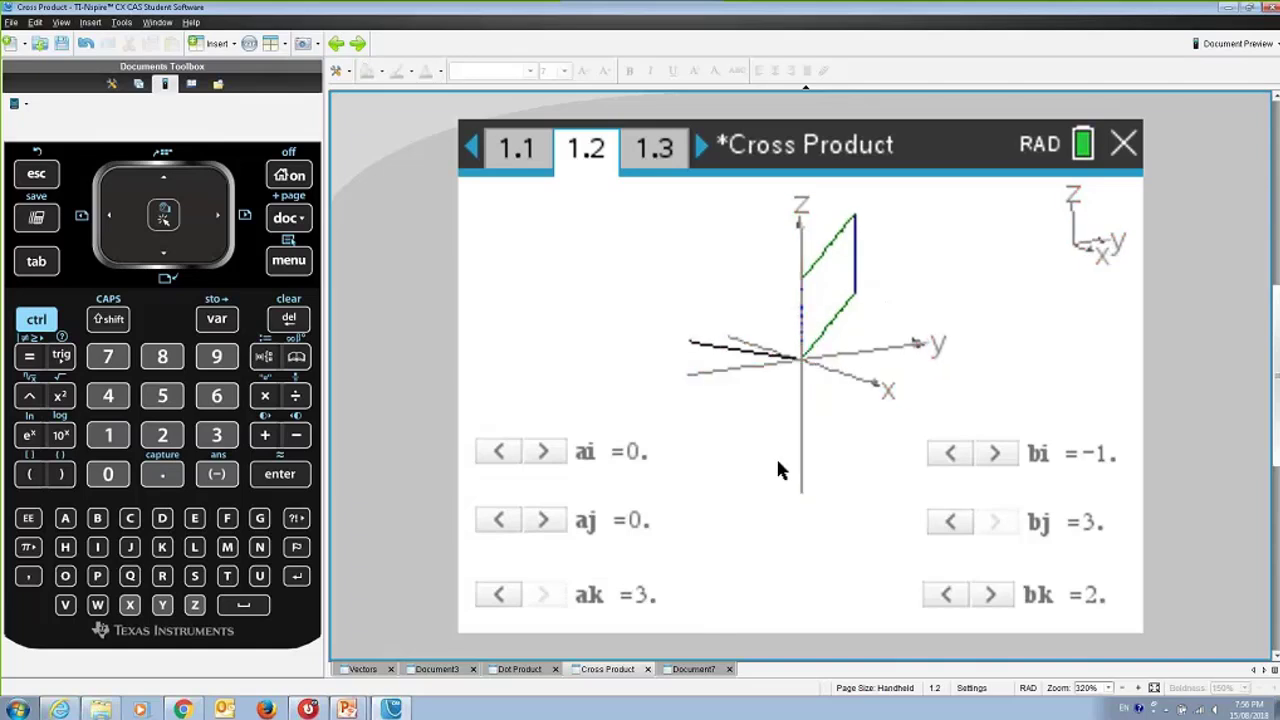
drag(772, 465, 848, 446)
key(Right)
drag(776, 445, 727, 434)
key(x)
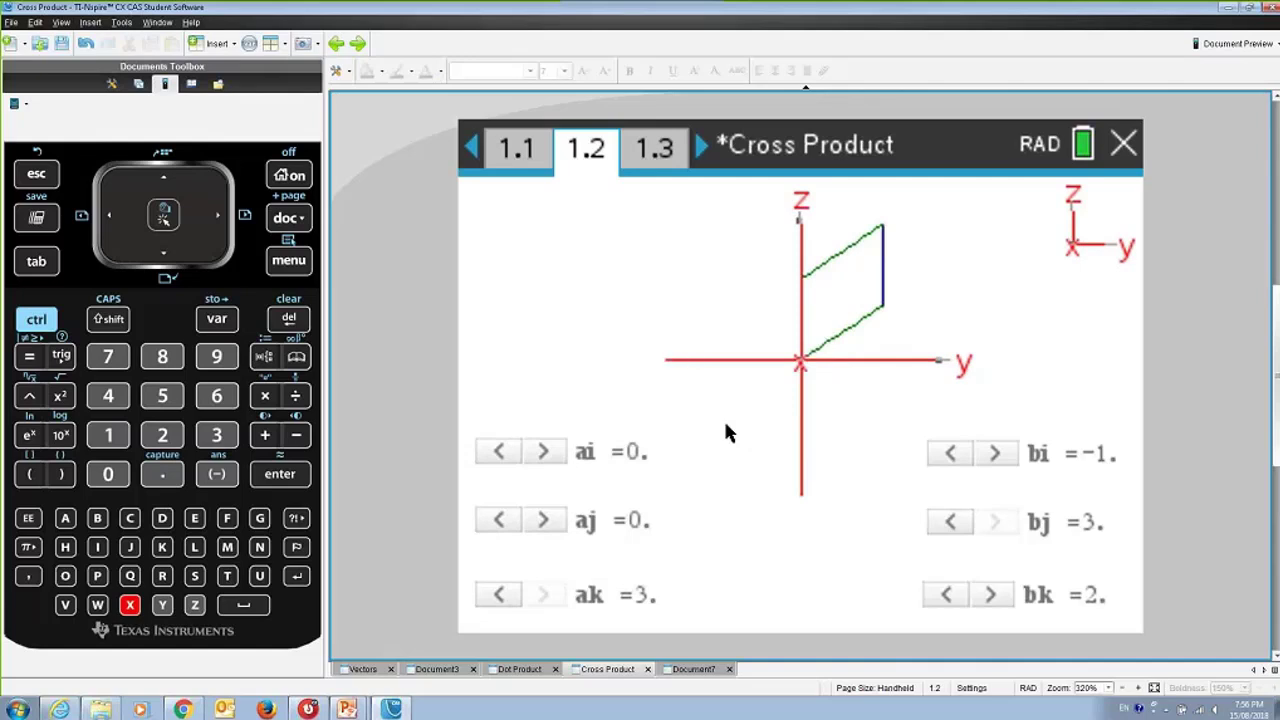
key(y)
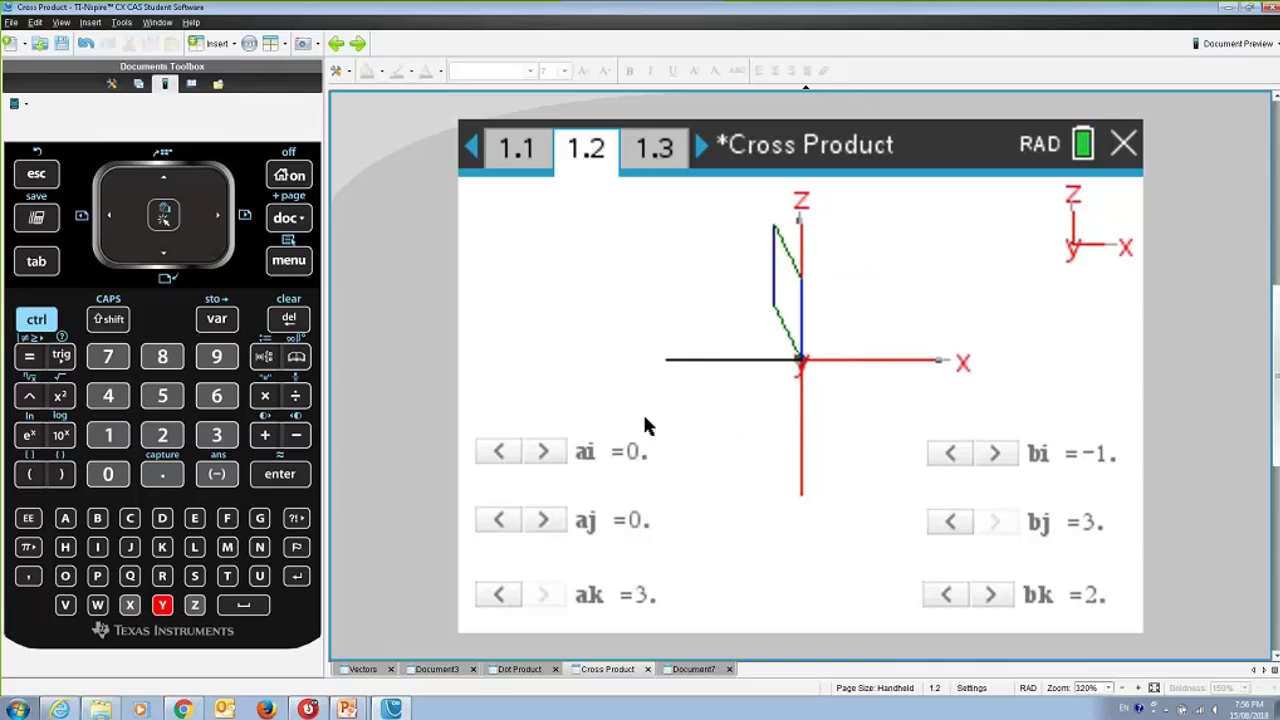
click(593, 447)
click(727, 319)
click(962, 360)
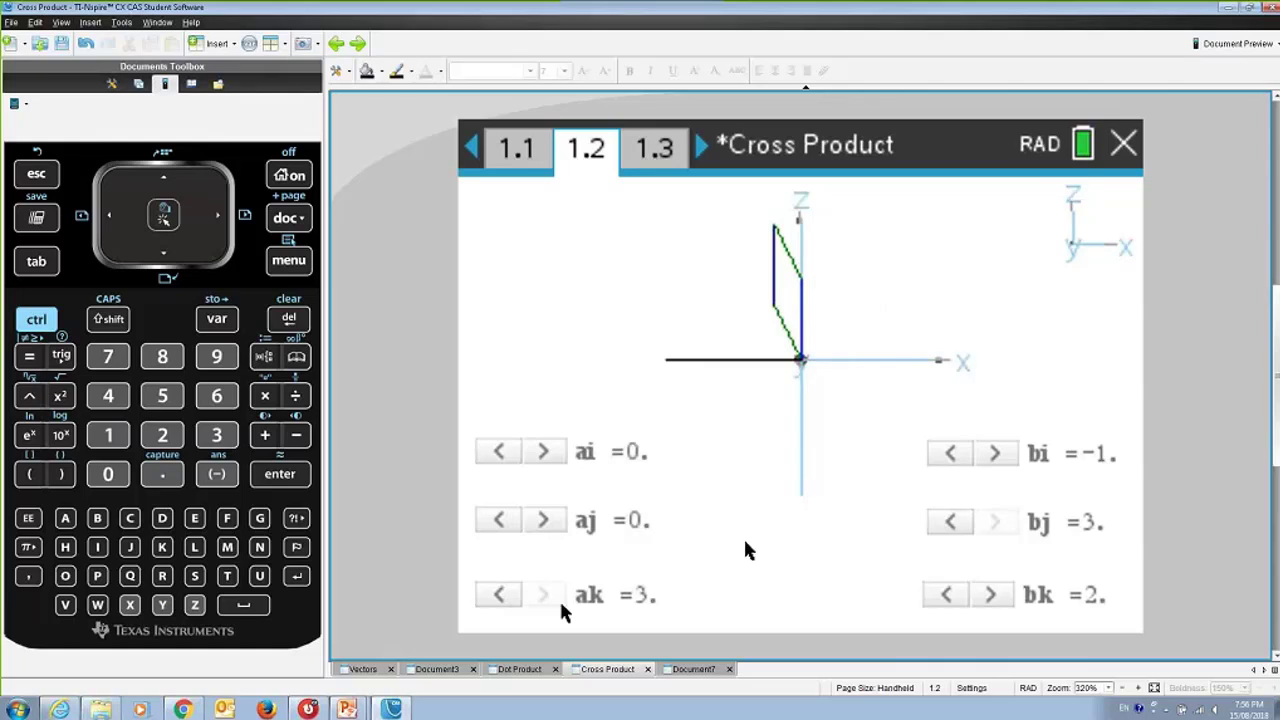
Step: Set component ak to 2 and component aj to 2
click(503, 597)
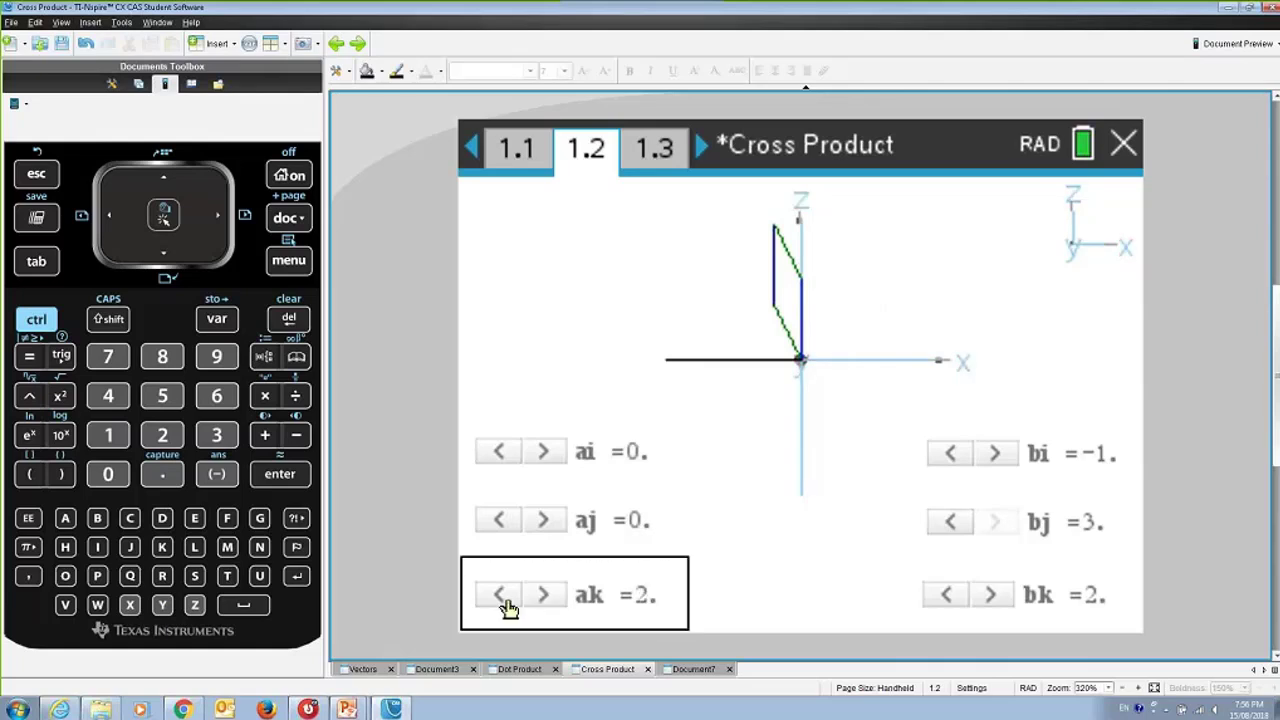
click(506, 520)
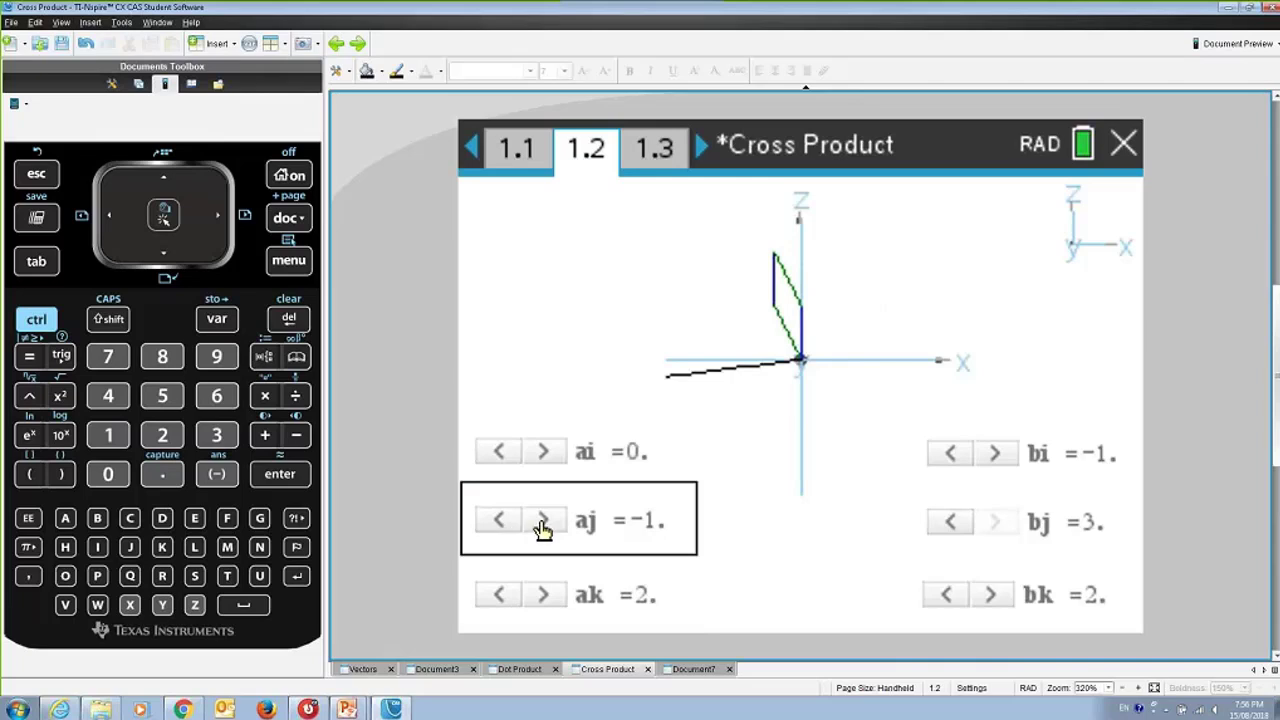
click(541, 522)
click(541, 522)
click(541, 522)
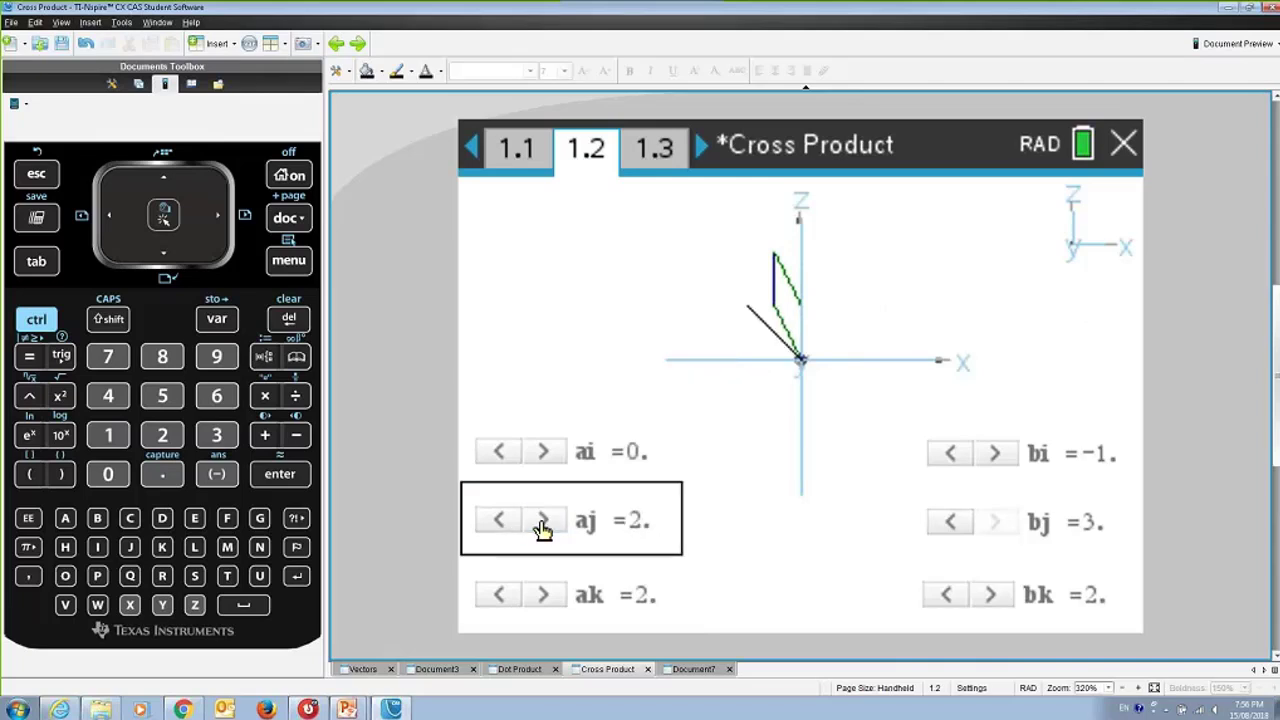
Step: Set component ai to 1 and lower component bi to -3
click(768, 420)
drag(768, 420, 850, 443)
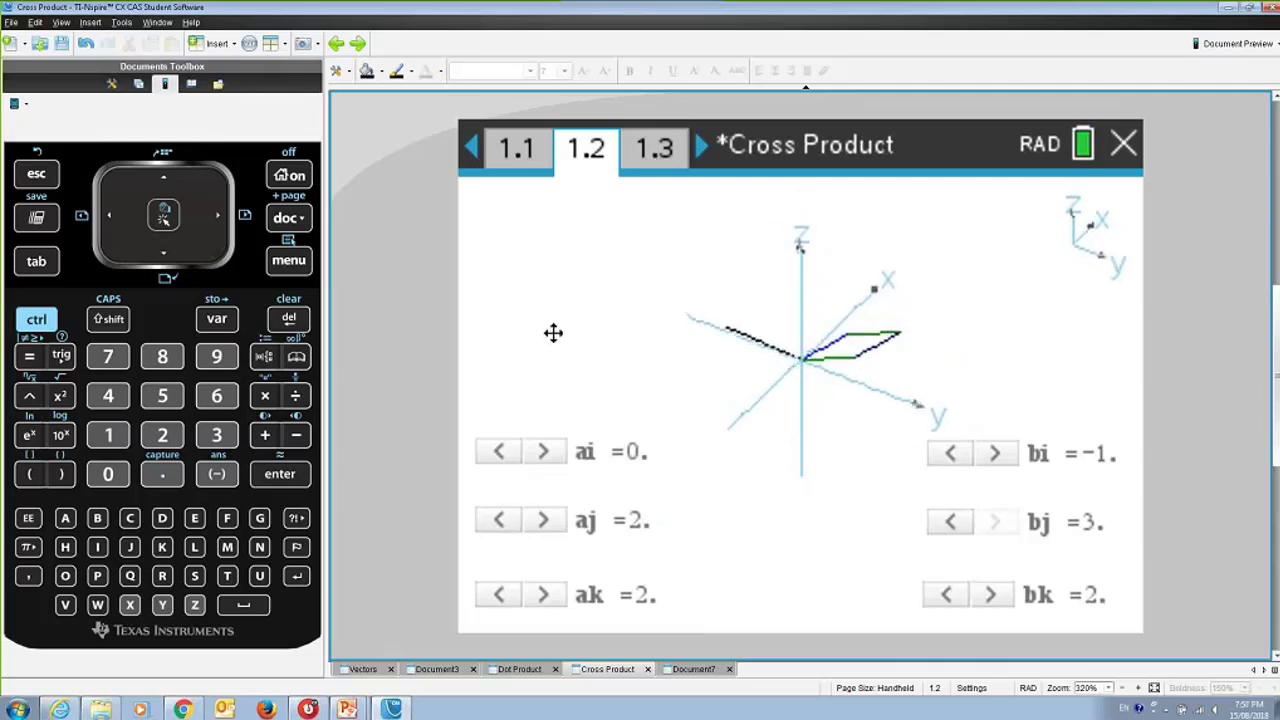
drag(750, 396, 723, 406)
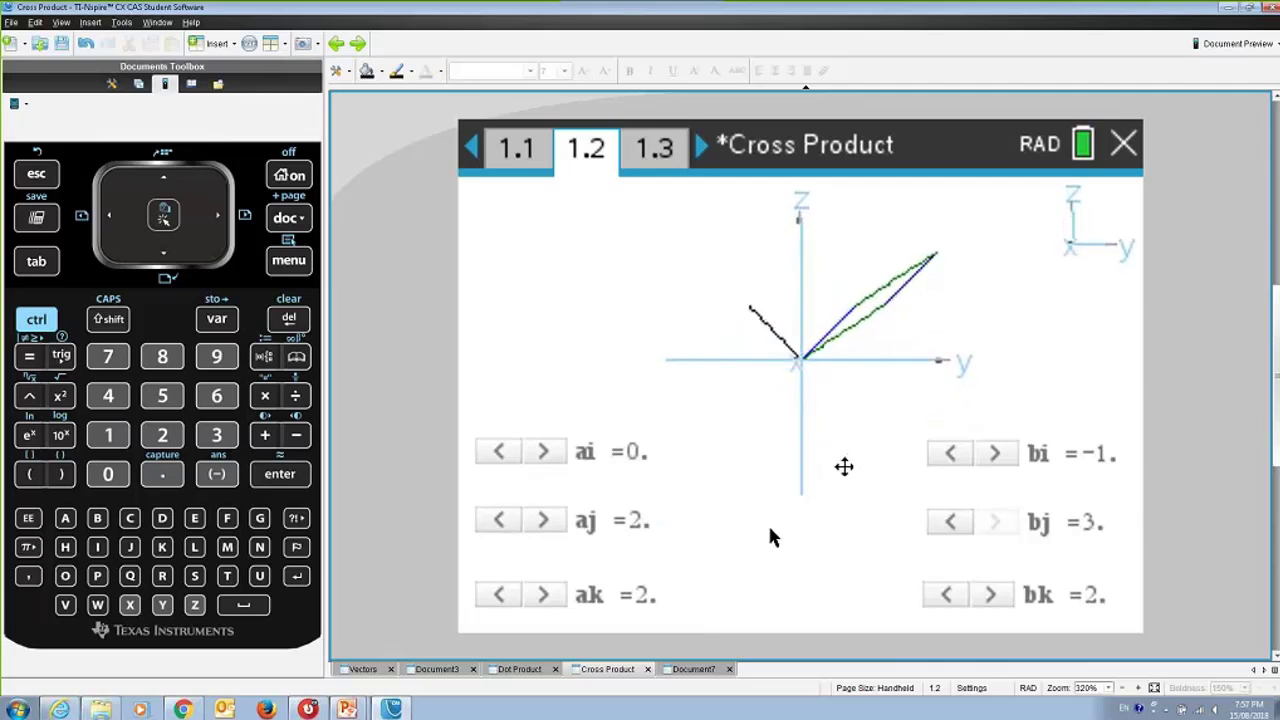
click(548, 452)
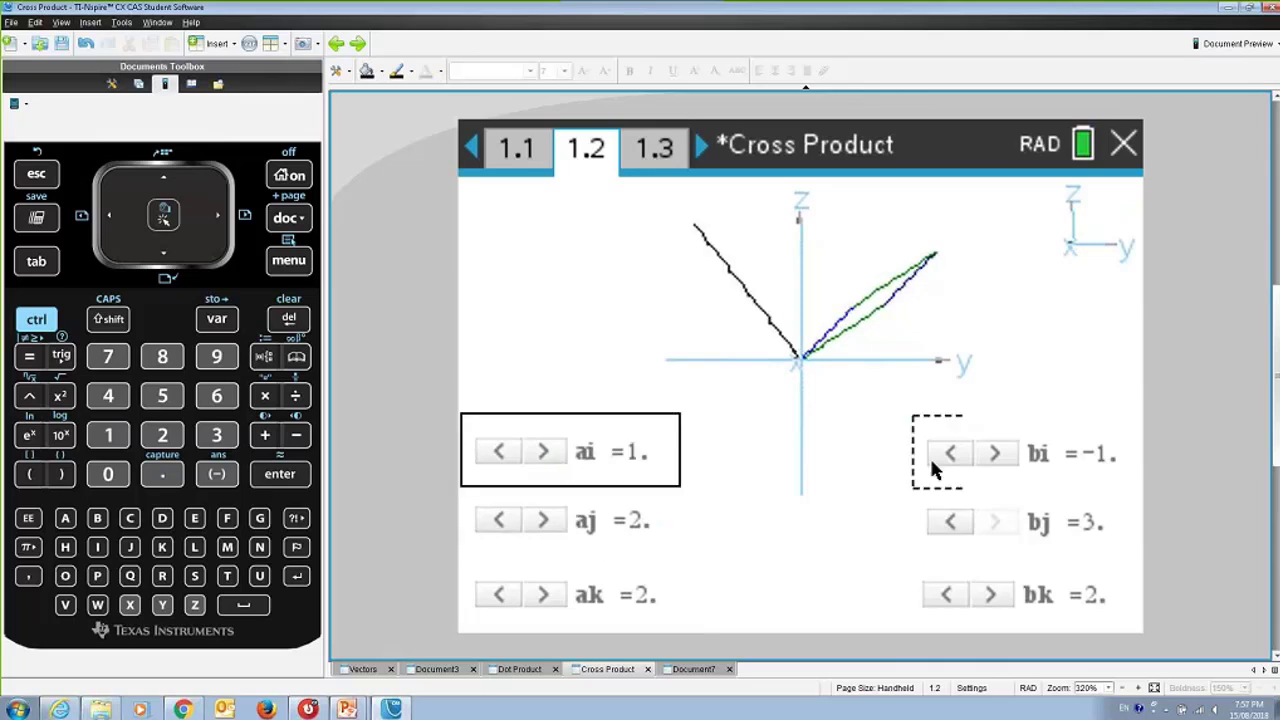
double_click(950, 455)
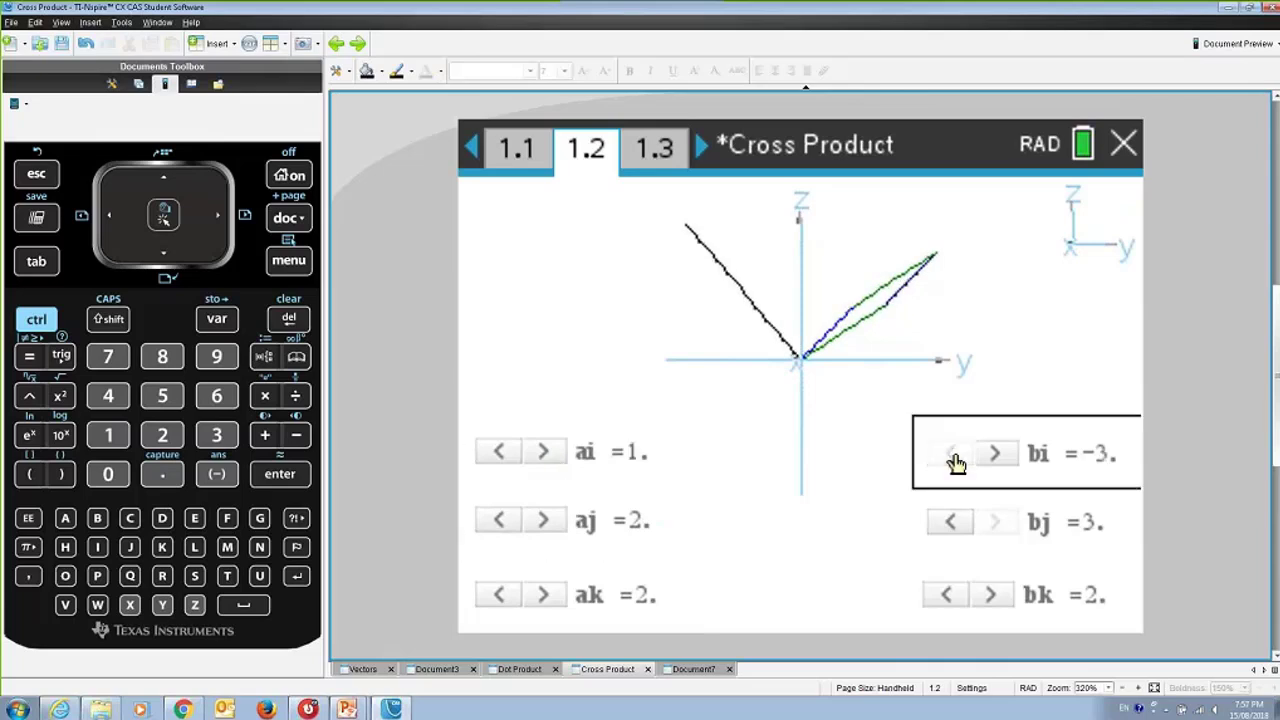
Step: Set component bj to 1 and raise component bi to 0
click(951, 522)
double_click(951, 522)
click(994, 522)
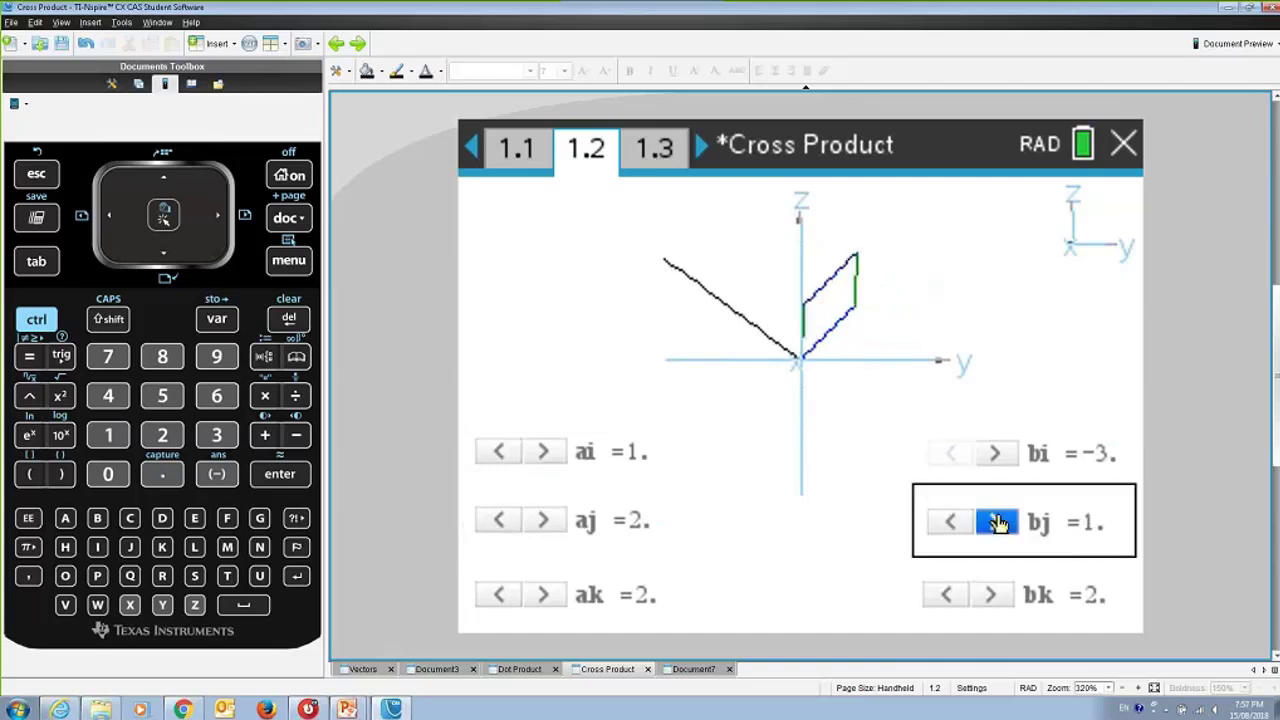
double_click(980, 456)
click(980, 456)
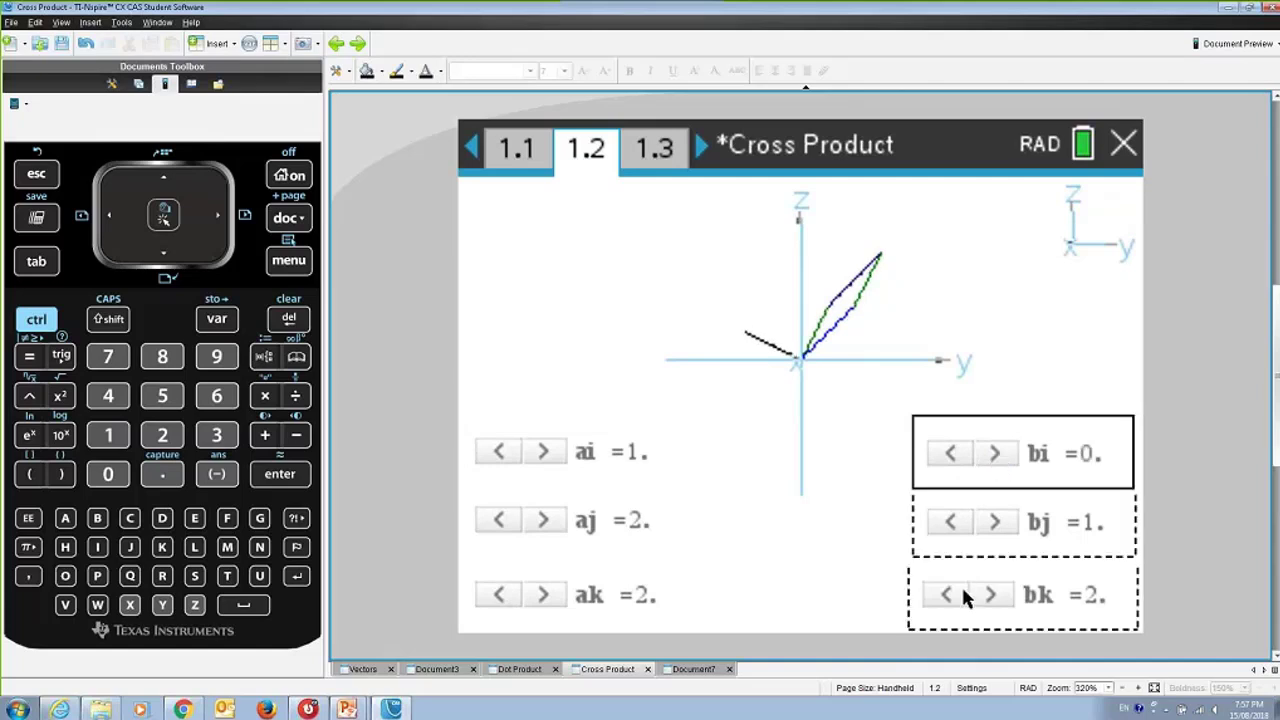
Step: Set component bk of the second vector to 3
click(962, 594)
double_click(994, 596)
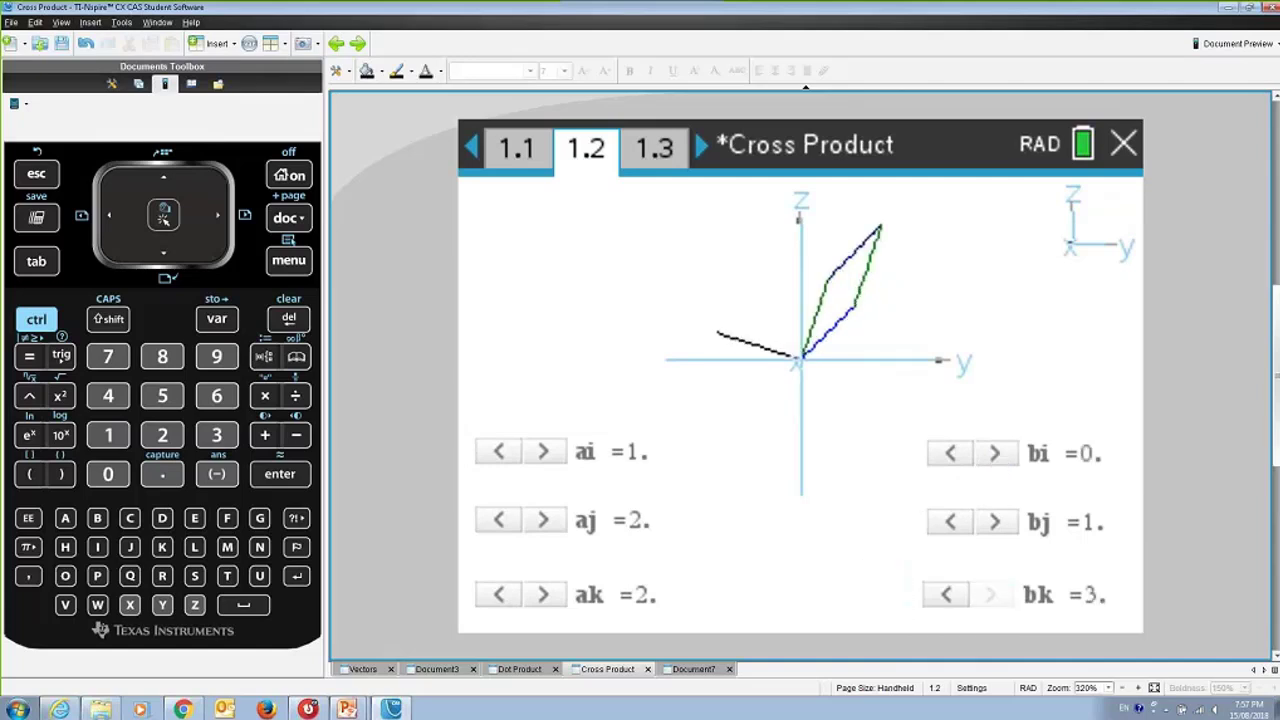
drag(795, 464, 835, 470)
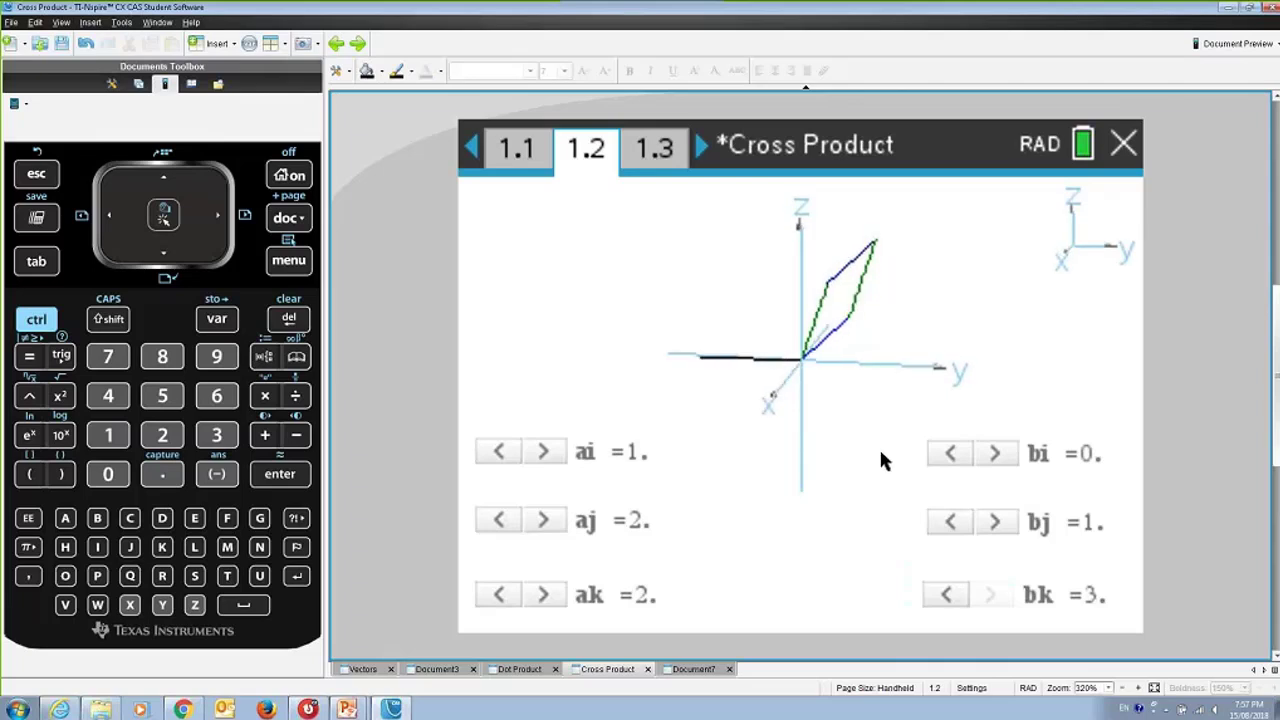
Step: View the vectors with Auto Rotation of the 3D graph and finish in the manual Rotate mode
key(a)
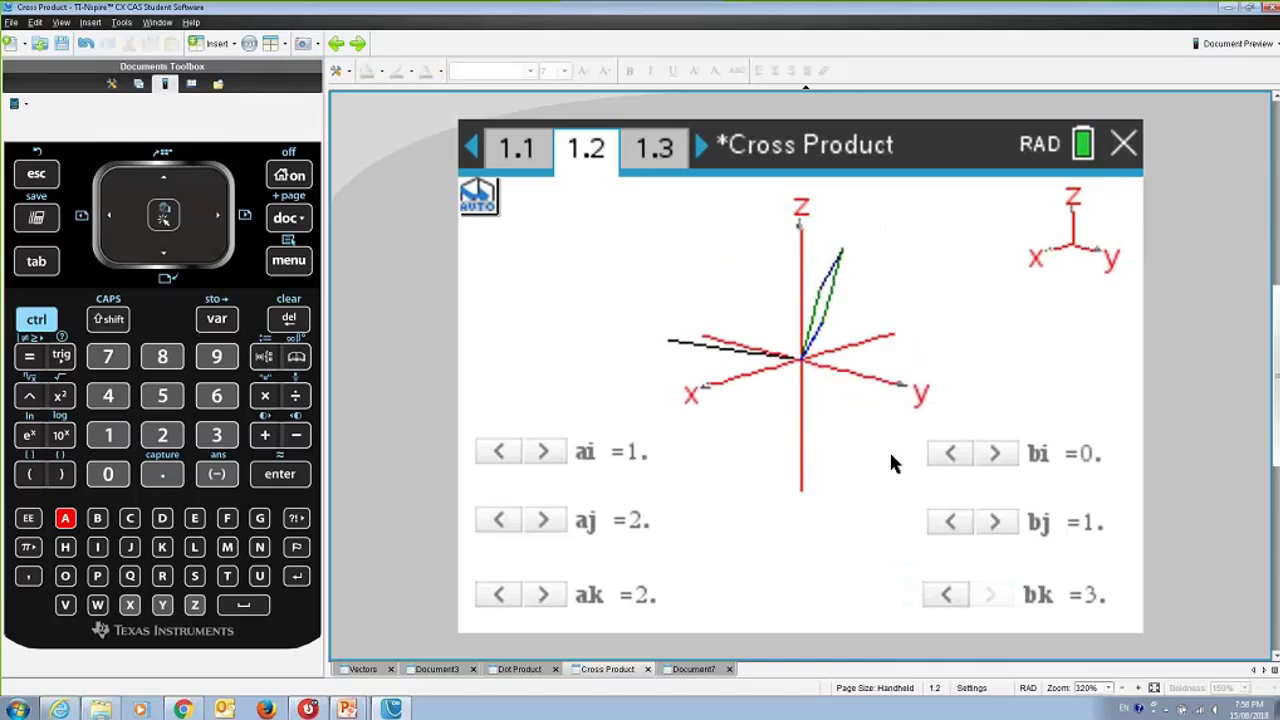
right_click(755, 527)
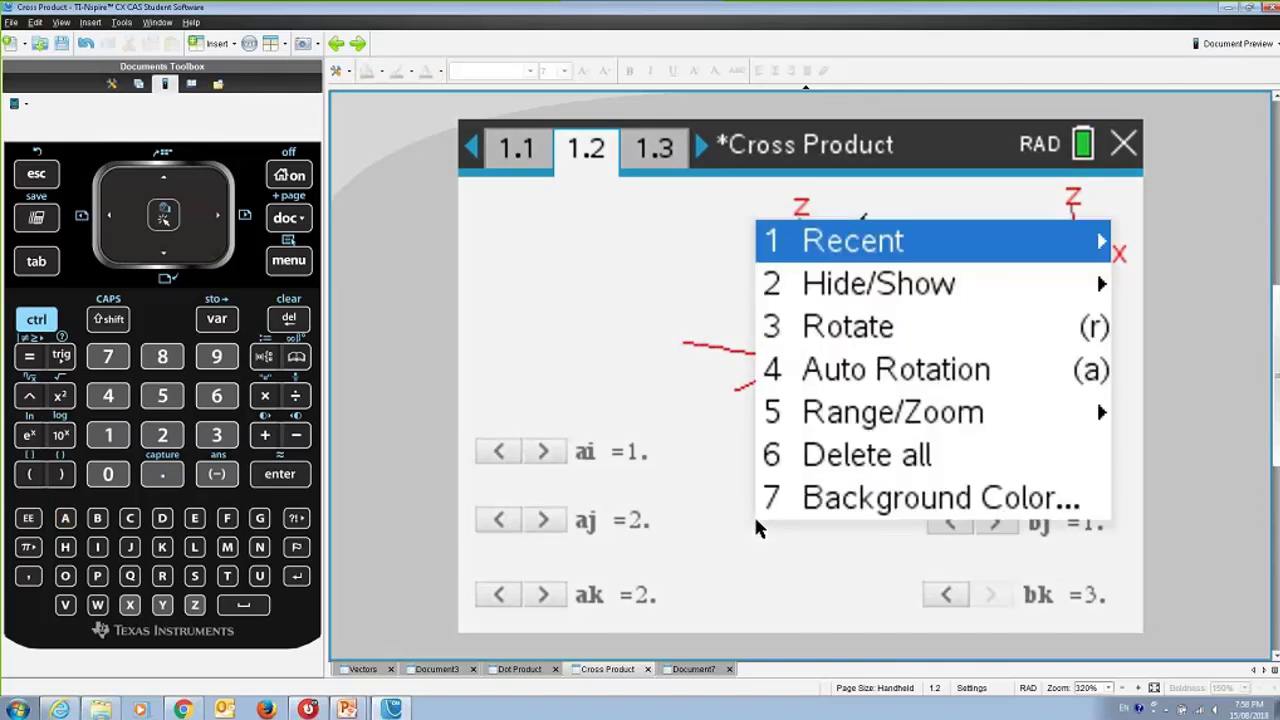
click(741, 546)
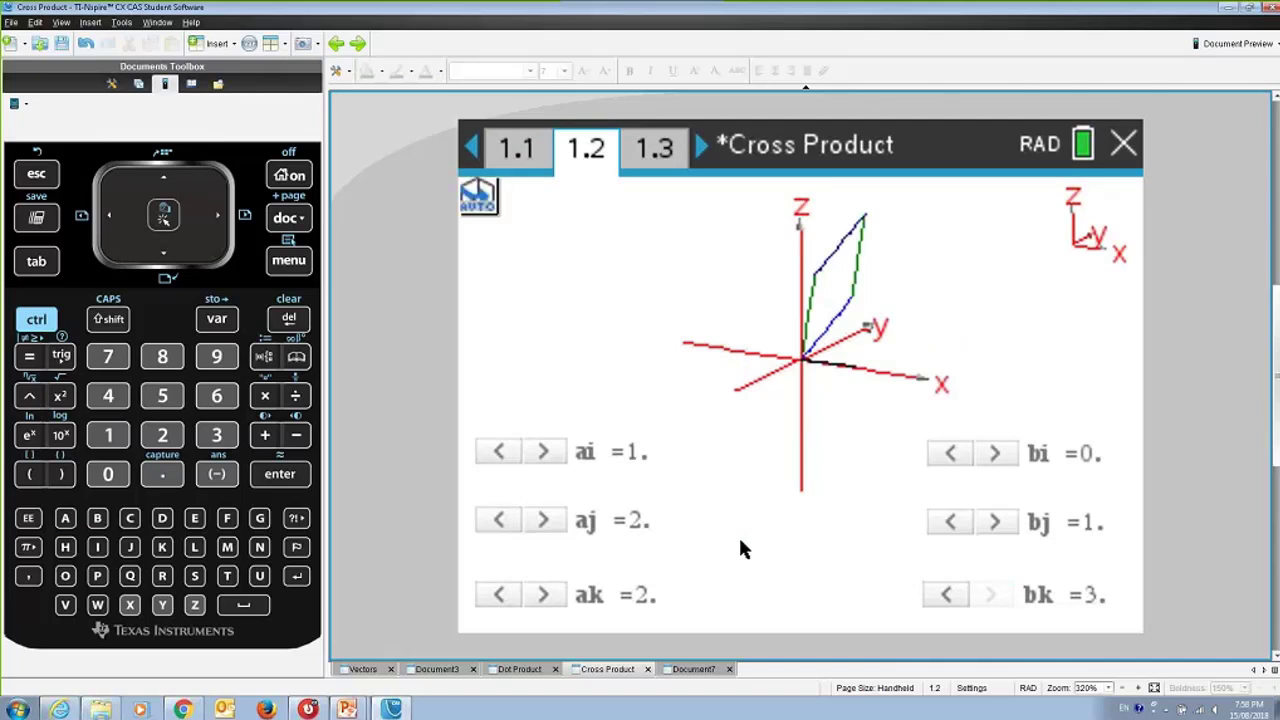
key(a)
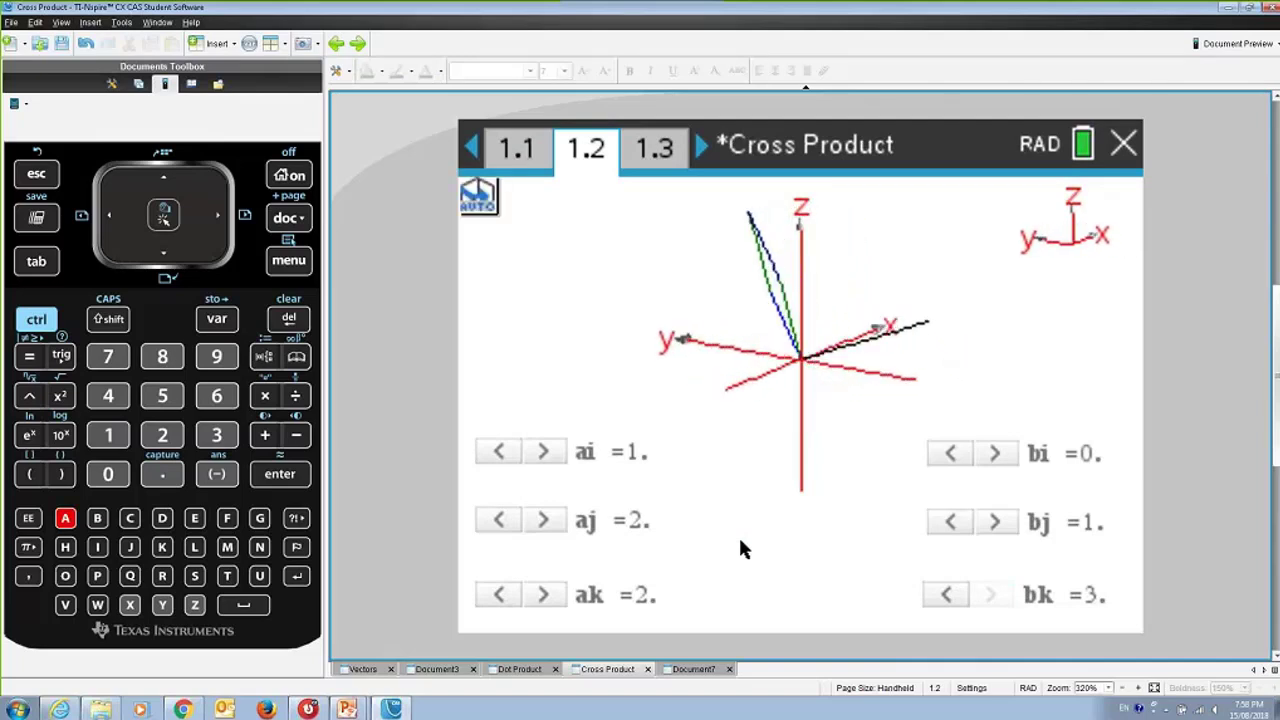
key(r)
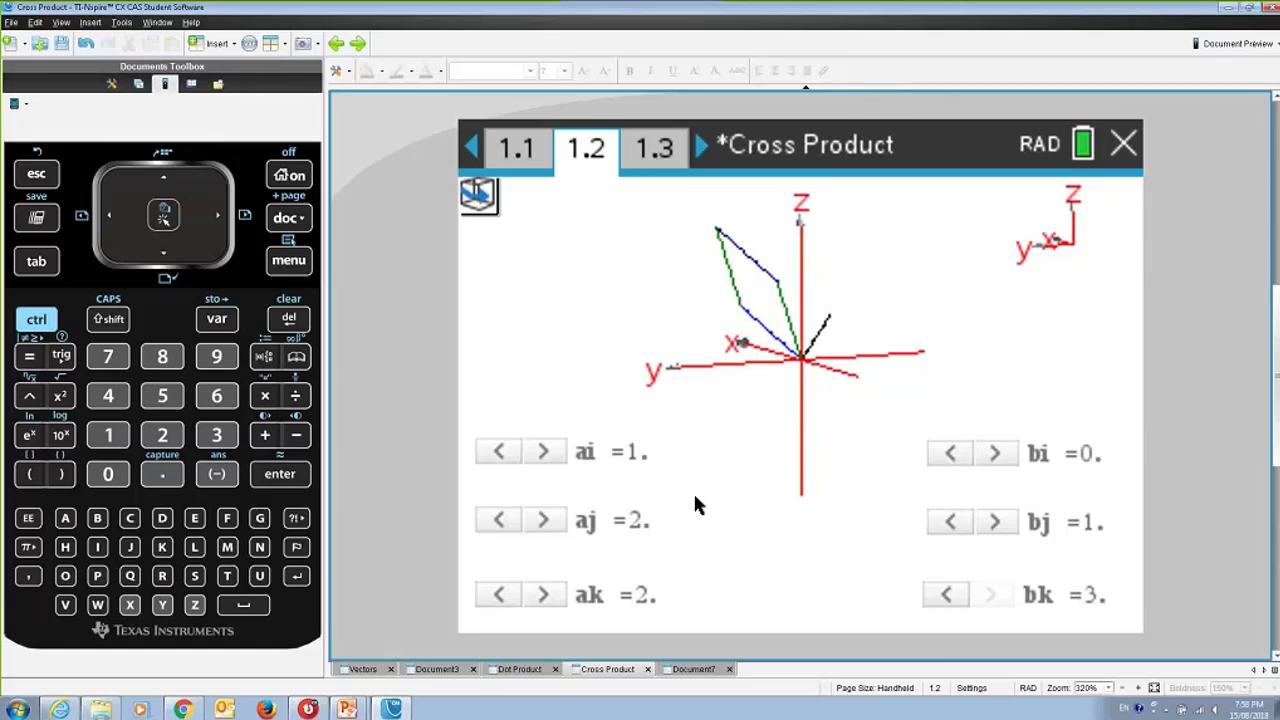
key(Tab)
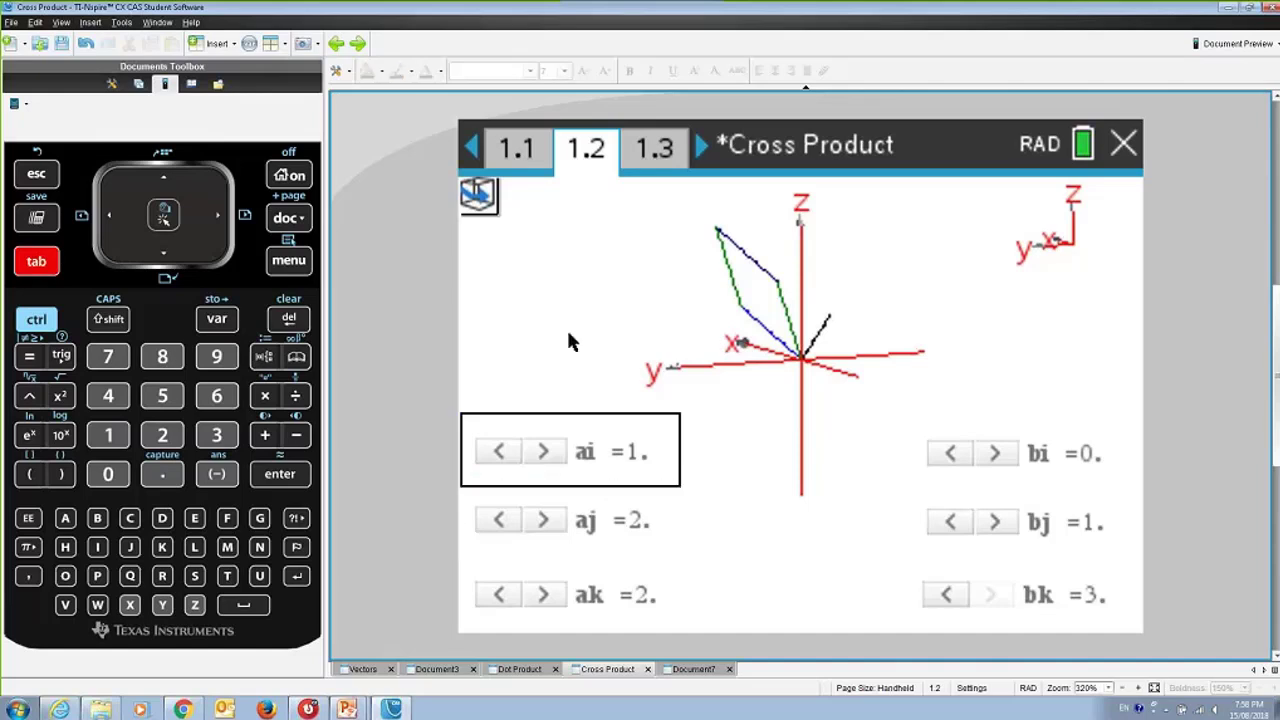
key(Tab)
key(Tab)
key(Tab)
key(Tab)
key(Tab)
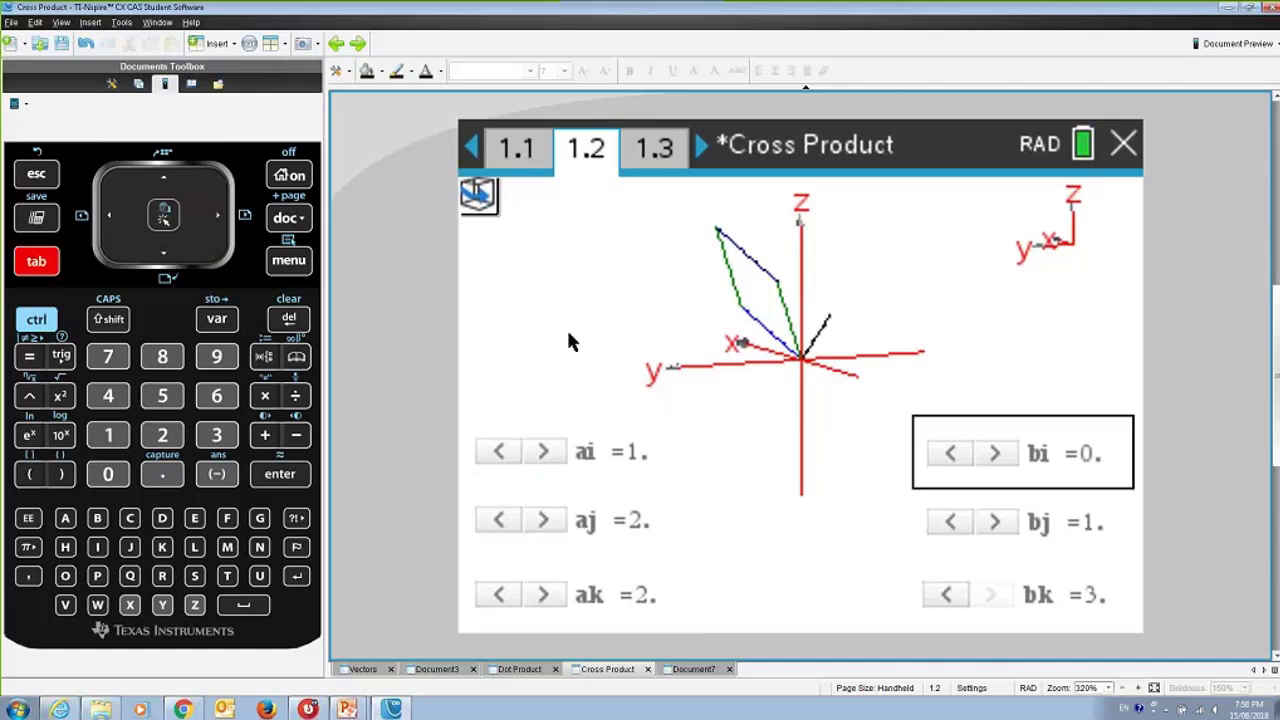
key(Tab)
key(Tab)
key(Tab)
key(Tab)
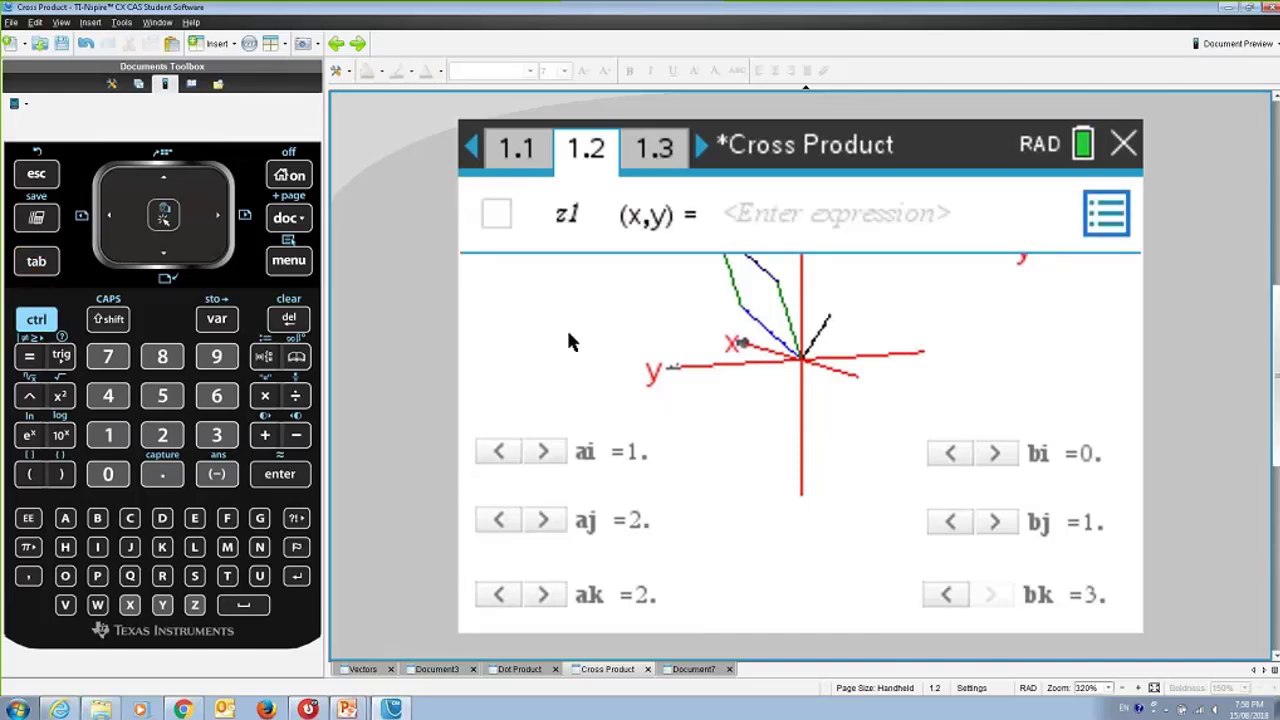
key(Up)
click(720, 222)
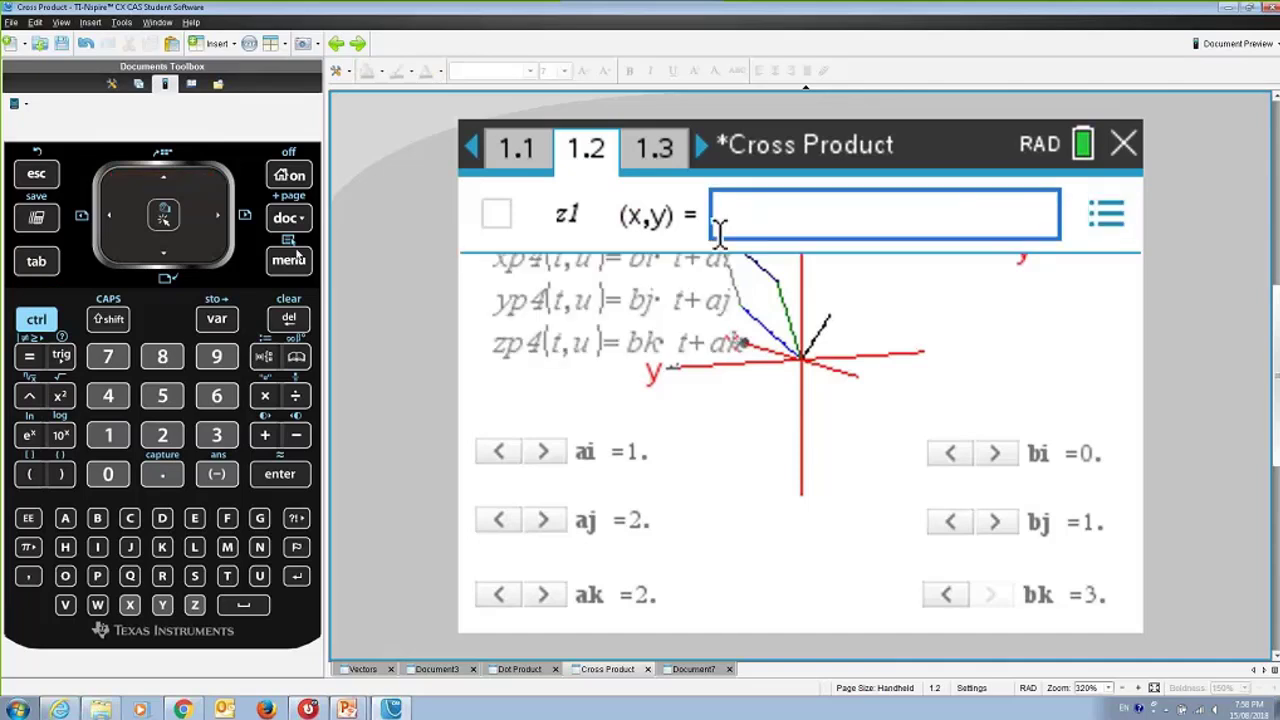
key(Escape)
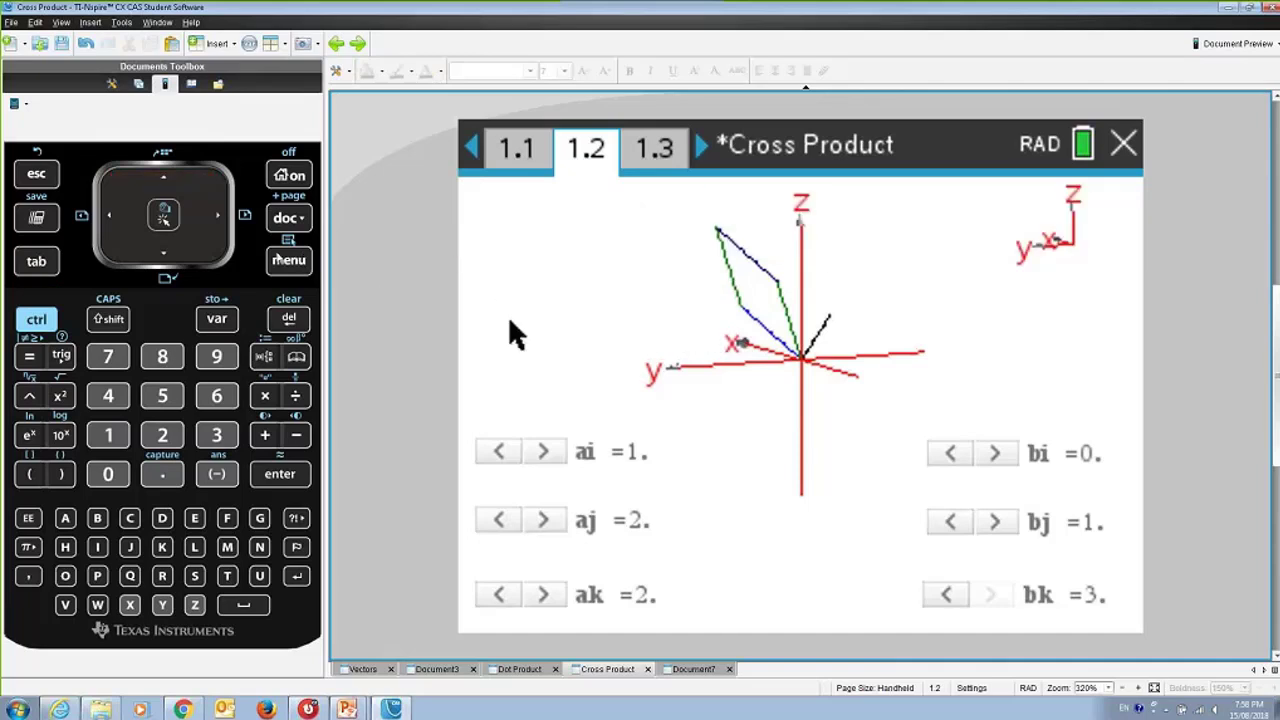
key(ctrl+m)
key(Down)
key(Down)
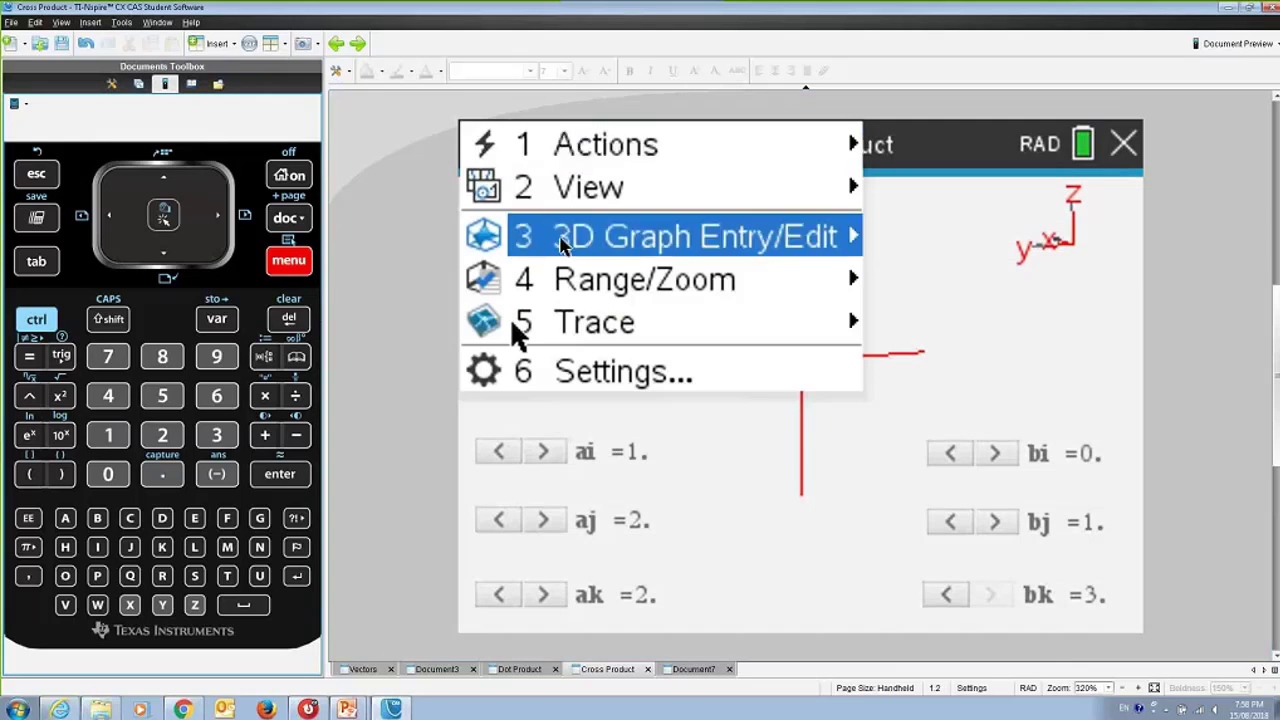
key(Up)
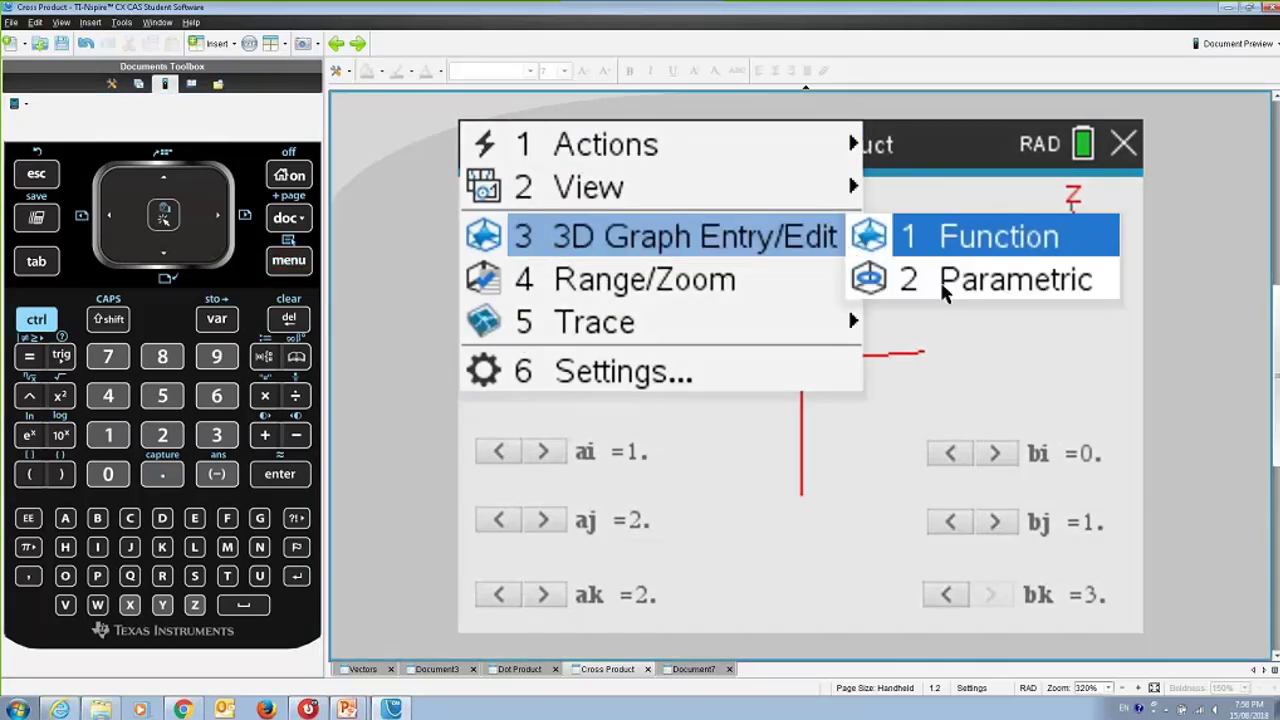
key(Escape)
key(Escape)
Step: Examine the parametric equations in t and u behind the 3D graph, from set 5 back through set 2, and close the entry line
key(ctrl+g)
key(Up)
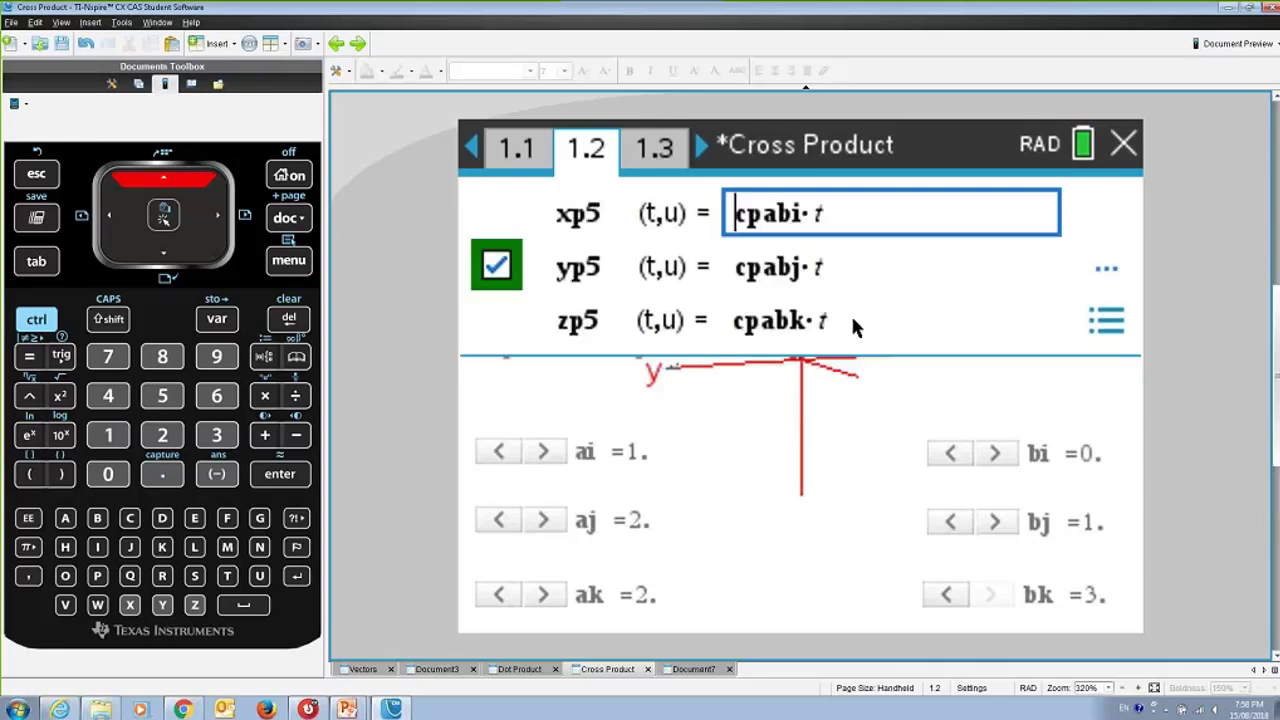
key(Up)
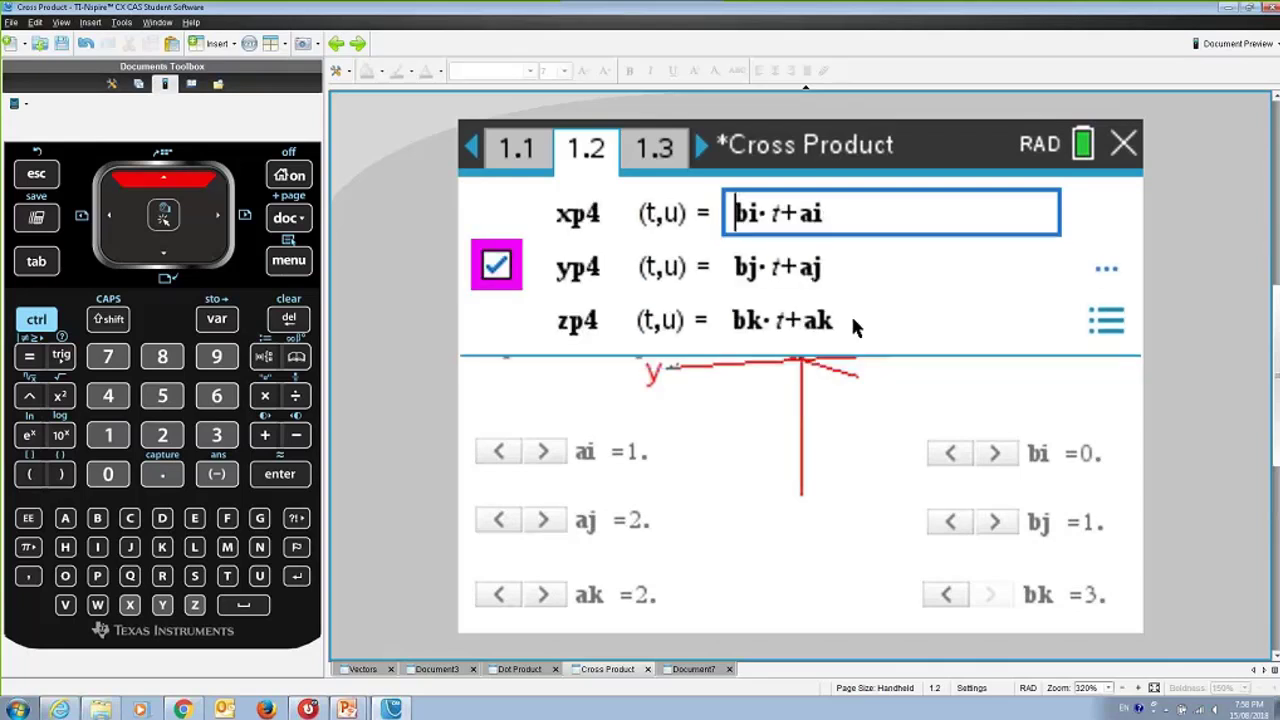
key(Up)
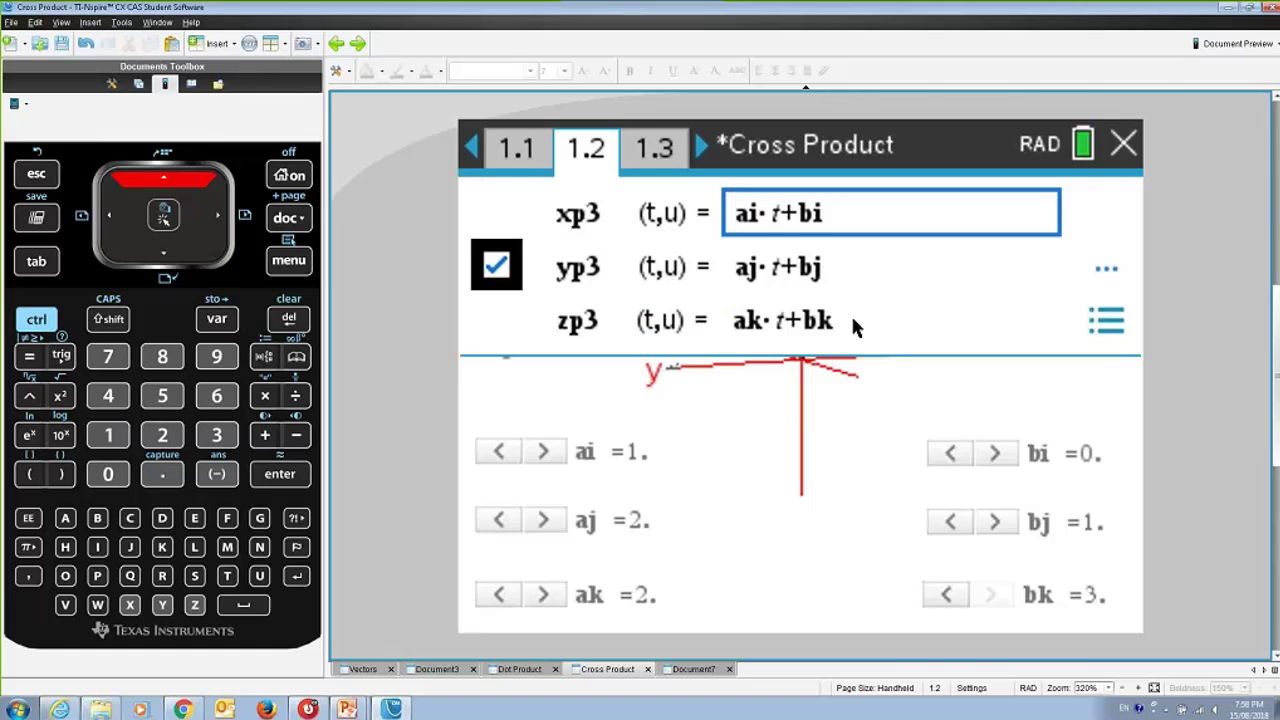
key(Up)
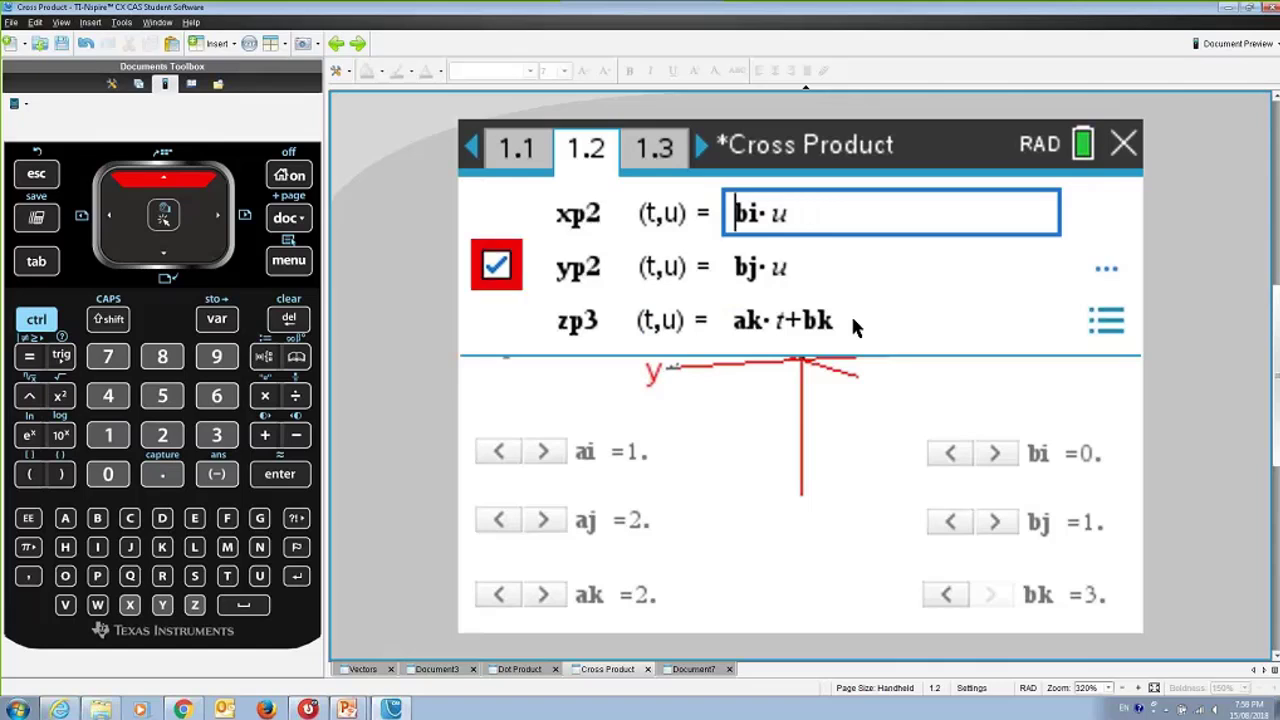
key(Down)
key(Down)
key(Down)
key(Down)
key(Down)
key(Down)
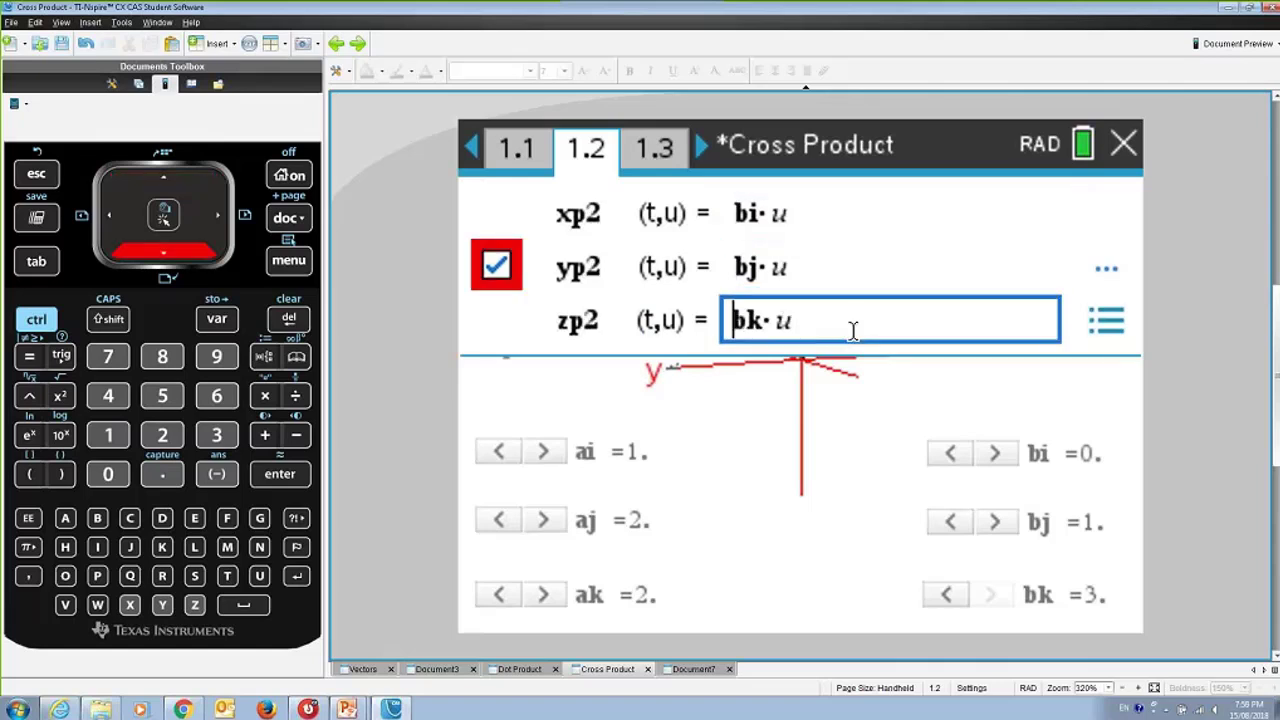
key(Down)
key(Down)
key(Down)
key(Down)
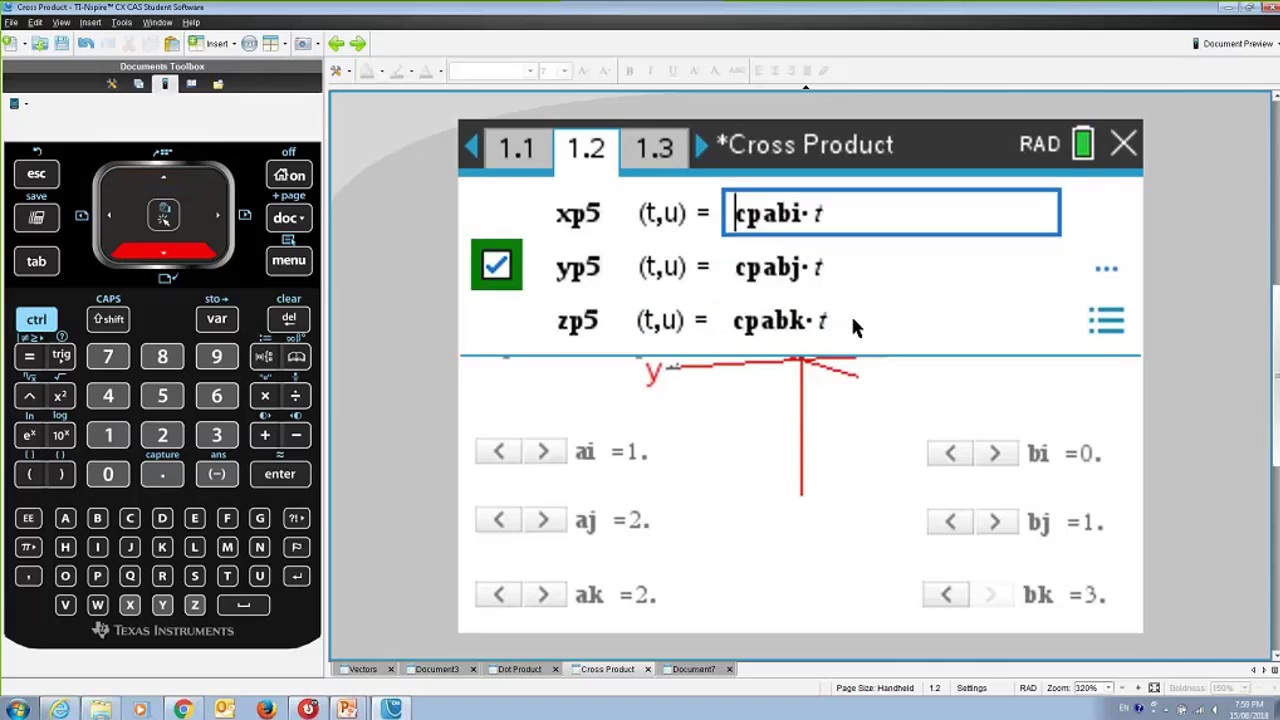
key(Escape)
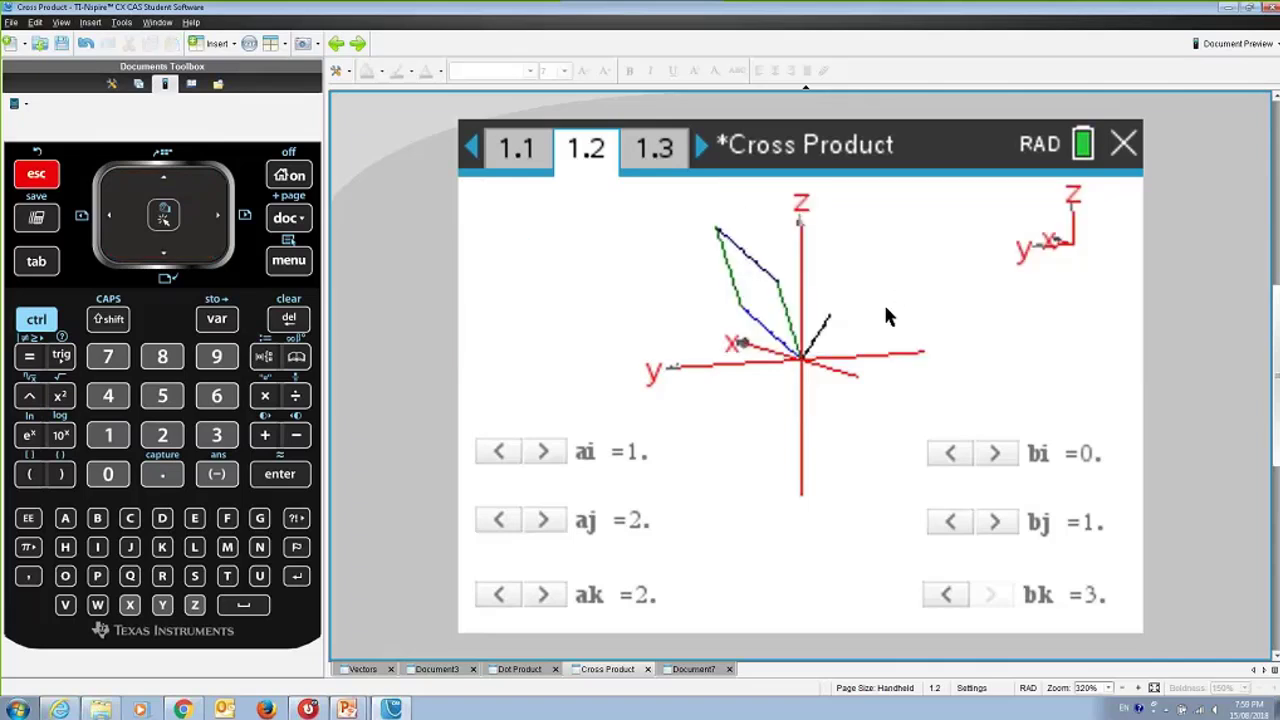
click(859, 328)
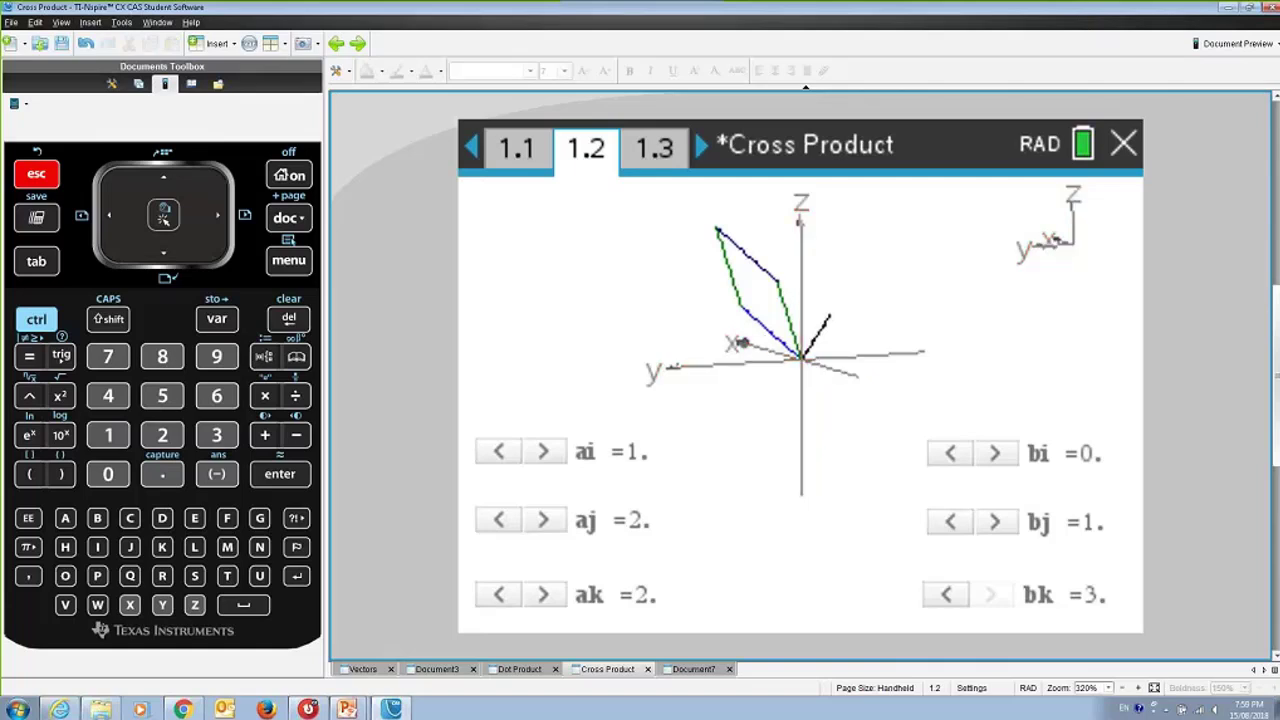
click(760, 280)
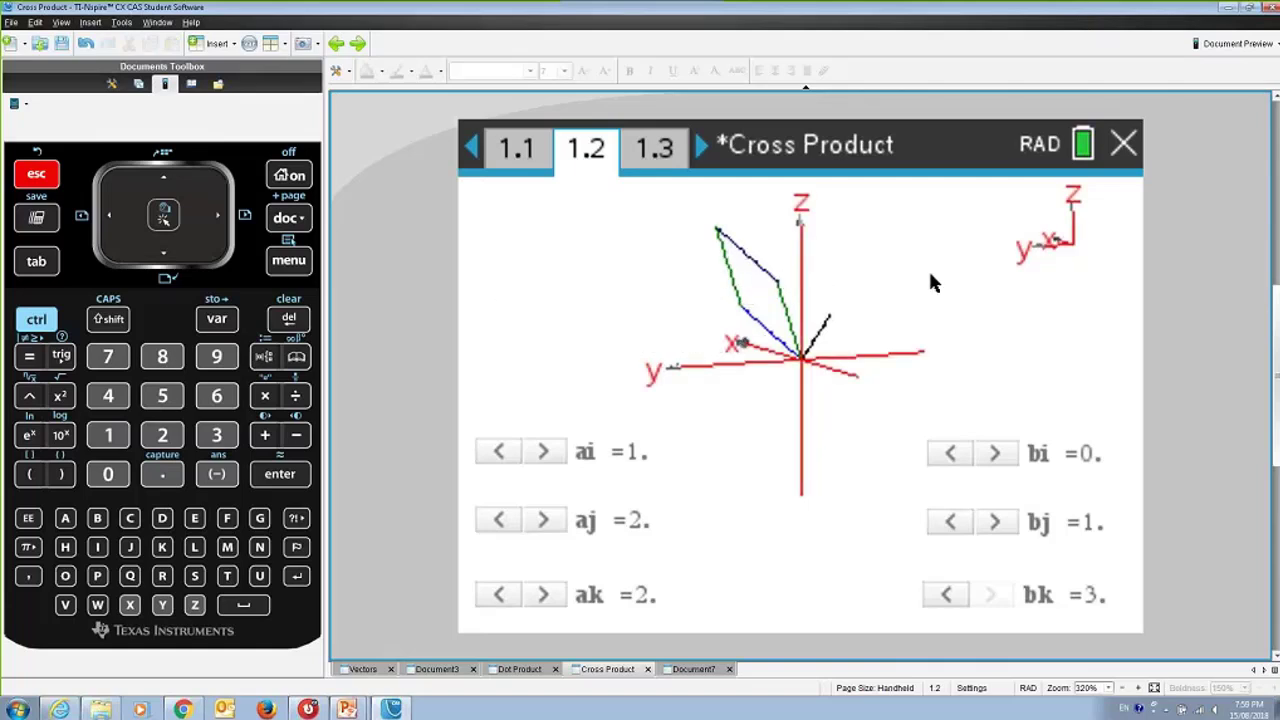